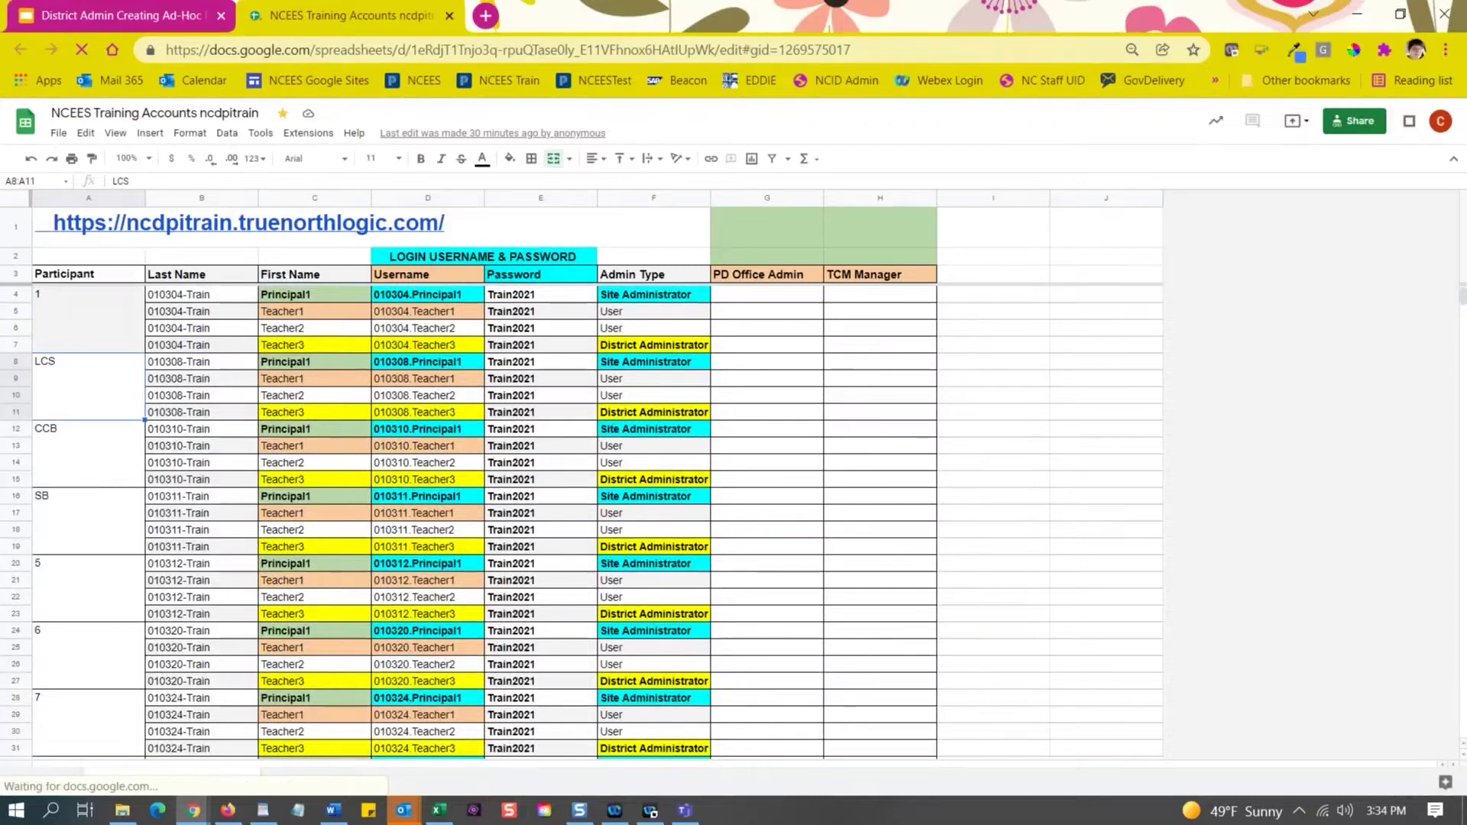
# Zoom the training accounts sheet to 150%.
pyautogui.moveTo(229, 223)
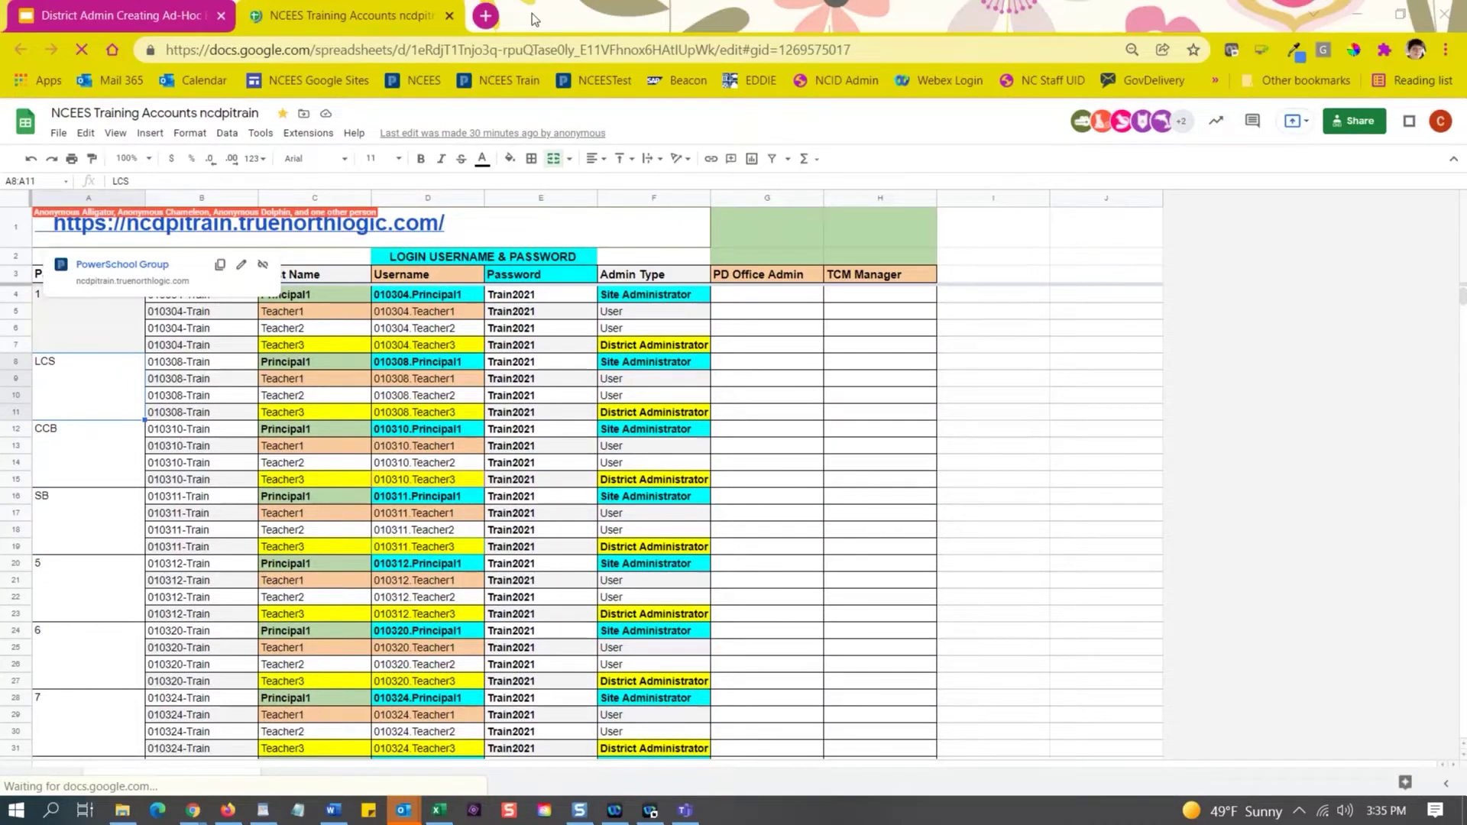
pyautogui.scroll(-1, 481, 311)
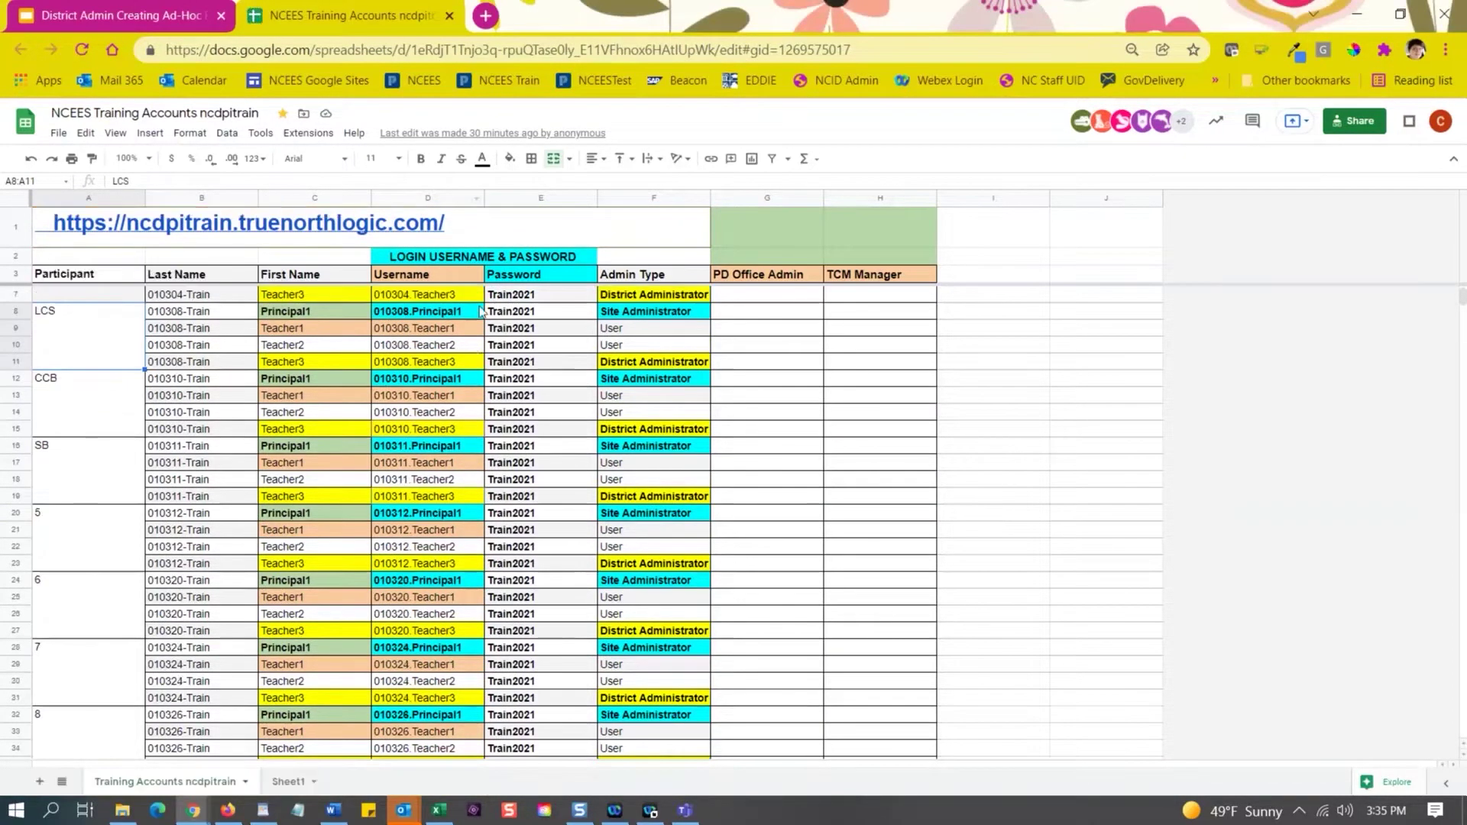
pyautogui.scroll(1, 481, 311)
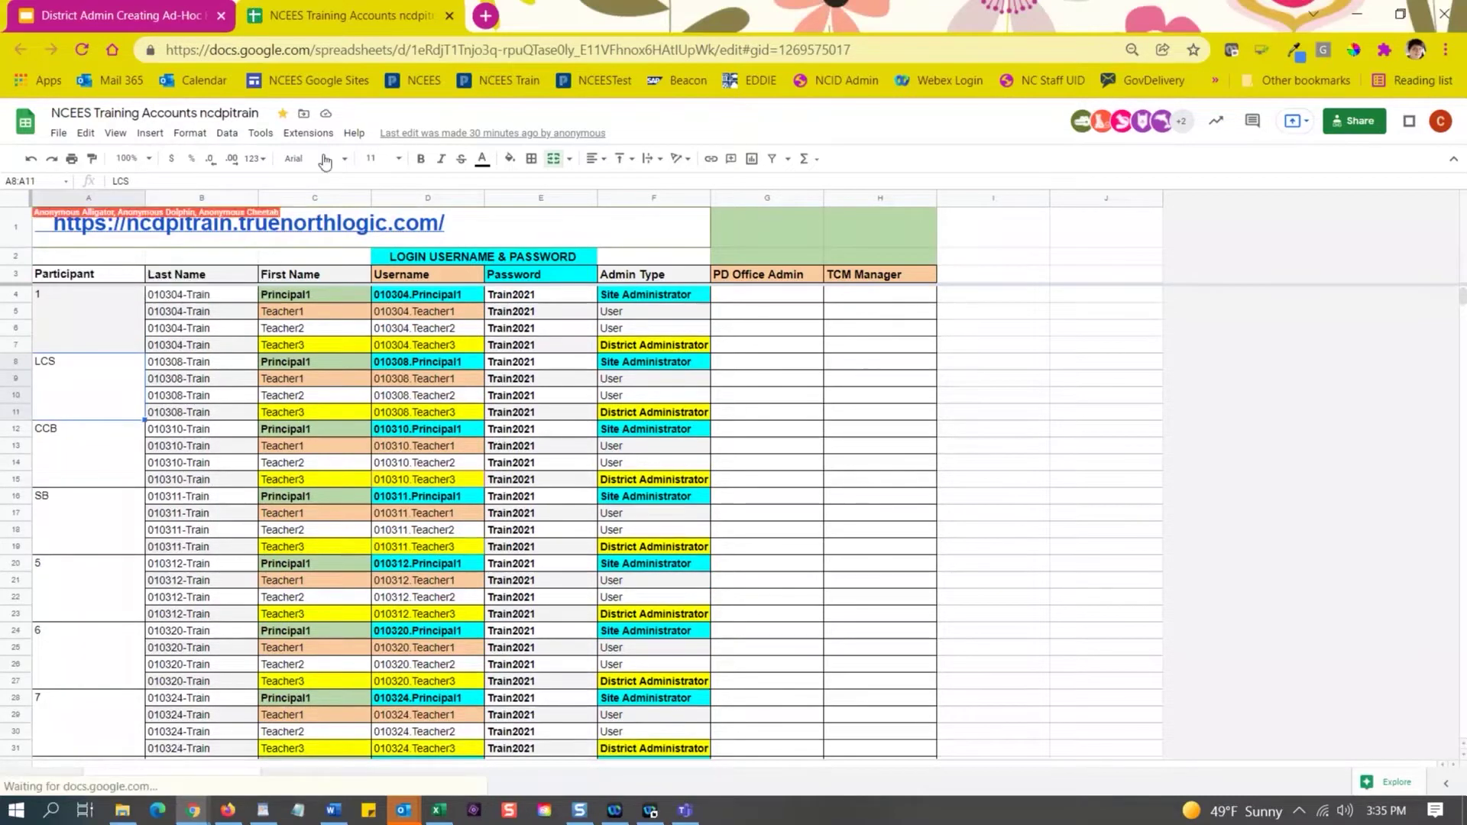
pyautogui.click(130, 158)
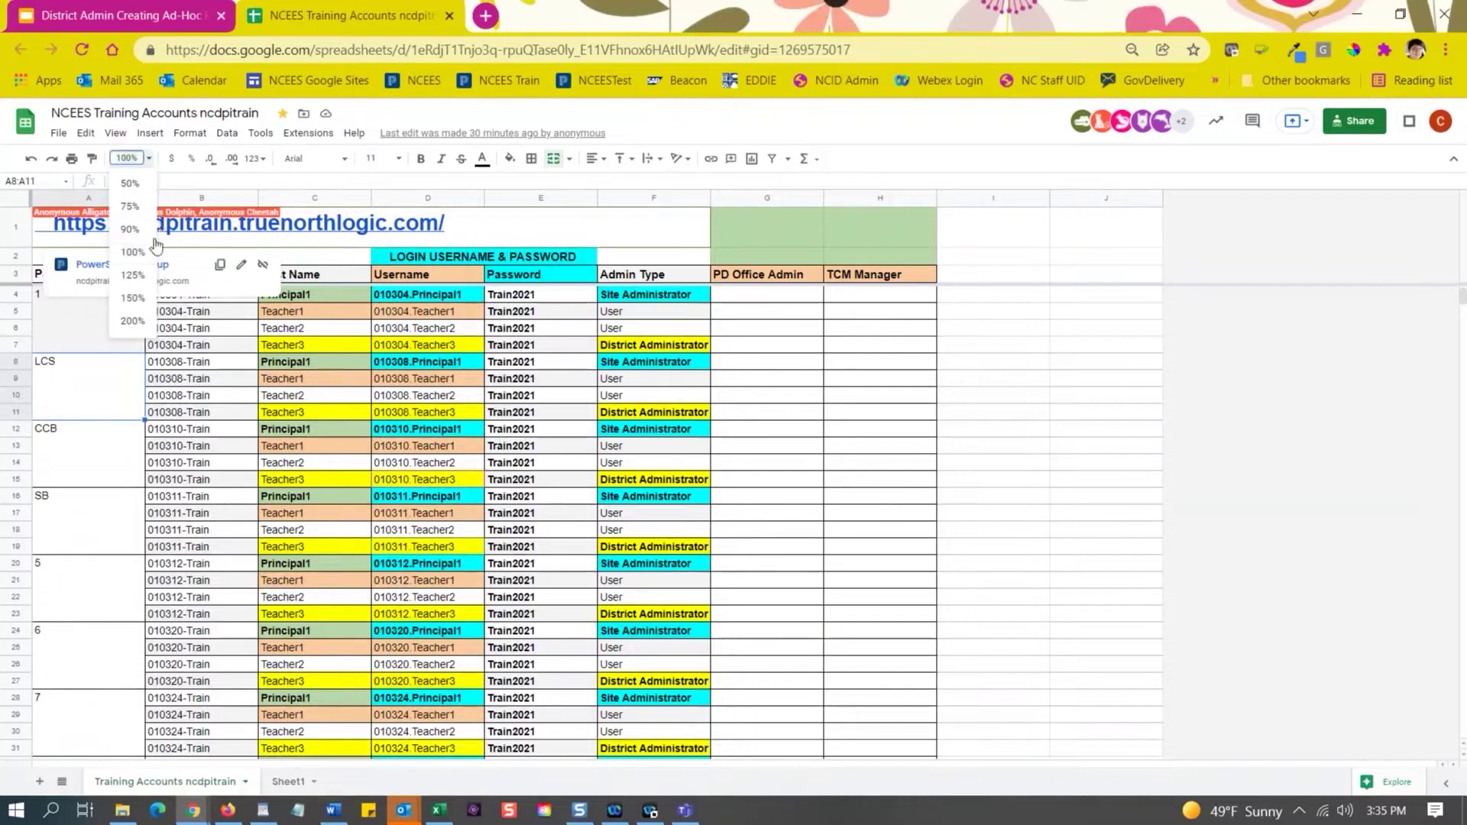
pyautogui.click(133, 299)
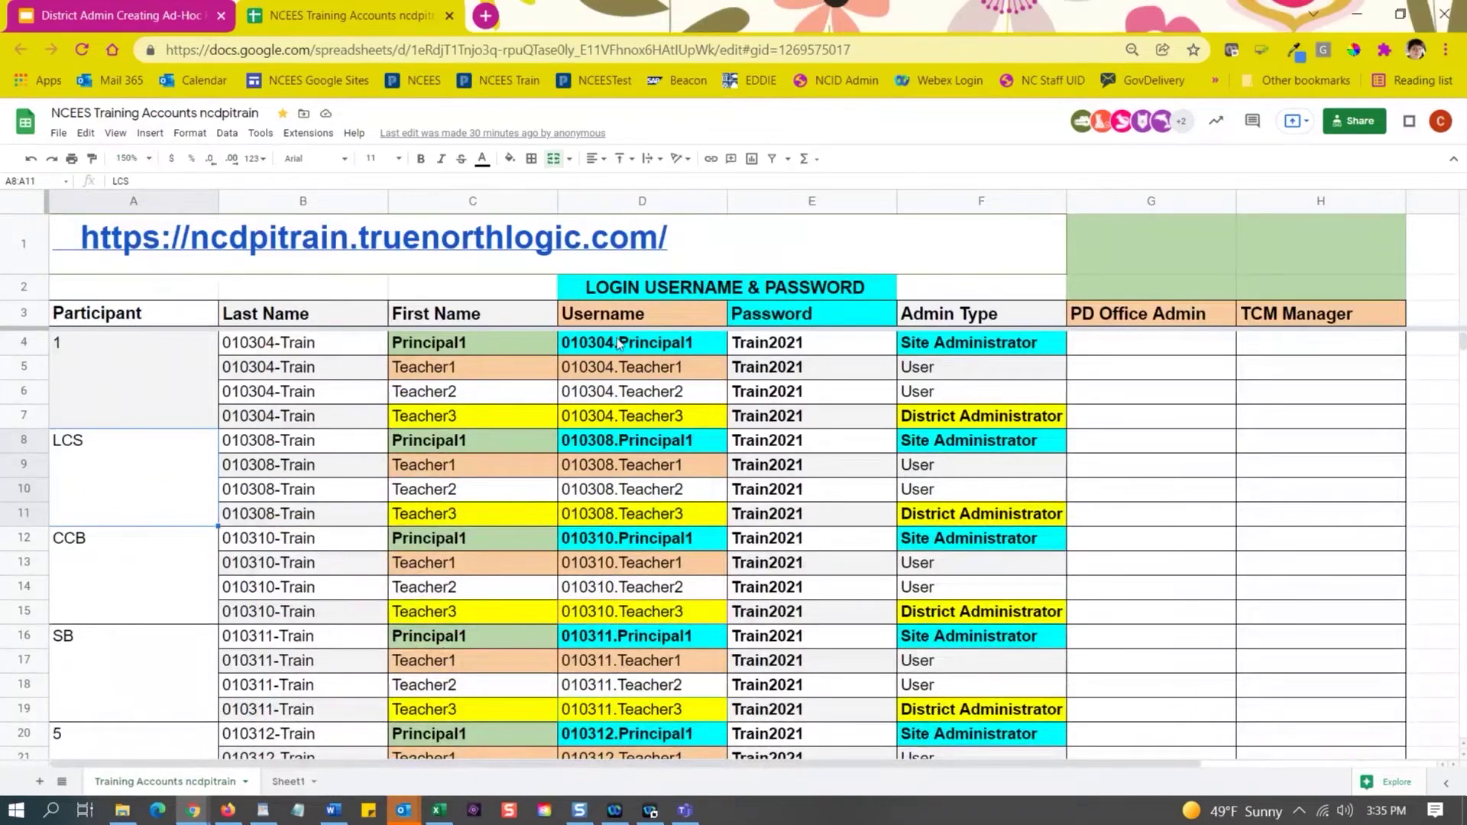
# Select the Teacher3 District Administrator username text in cell D7.
pyautogui.click(994, 417)
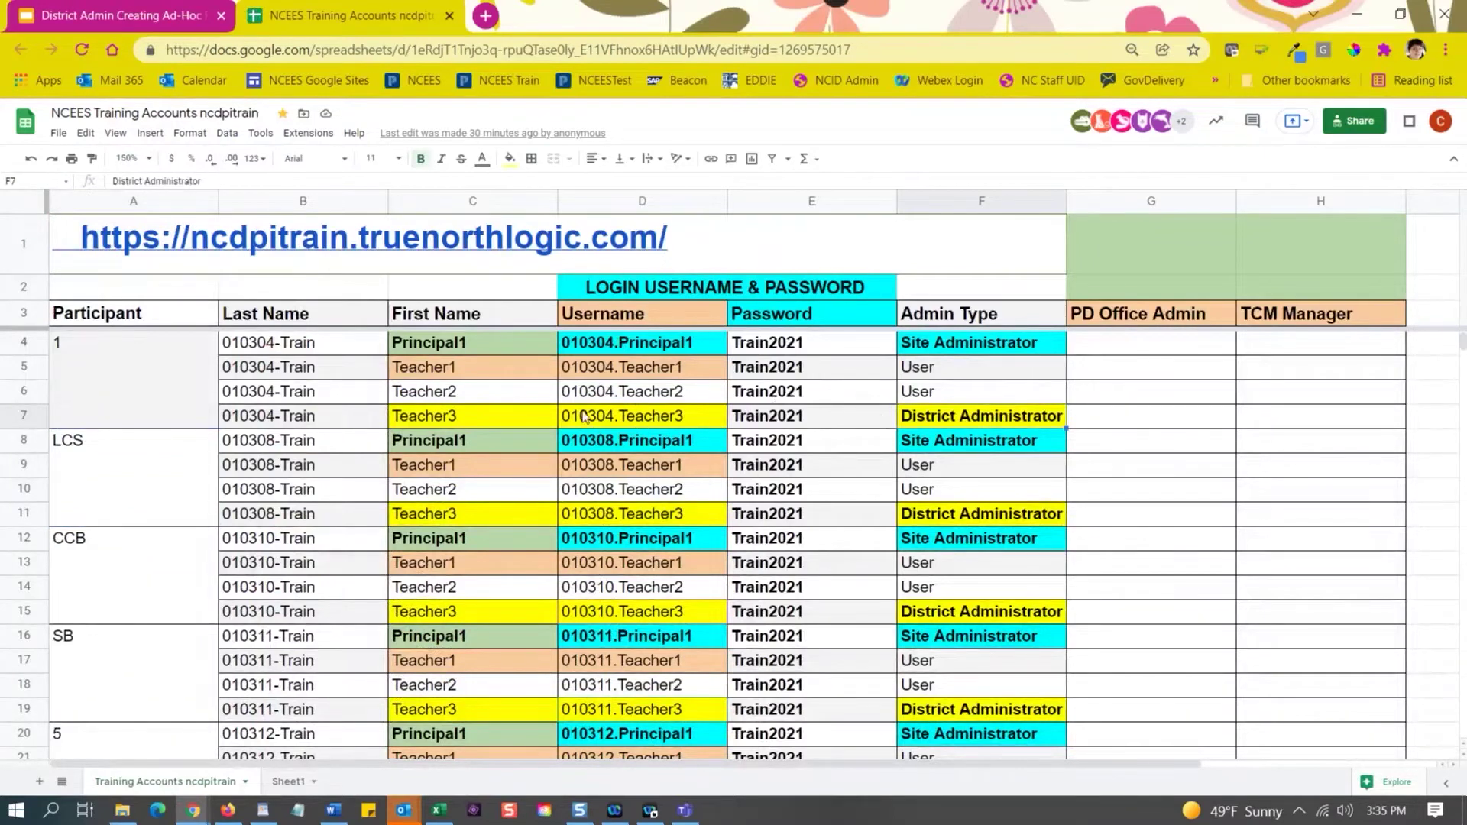
pyautogui.click(621, 400)
pyautogui.click(623, 417)
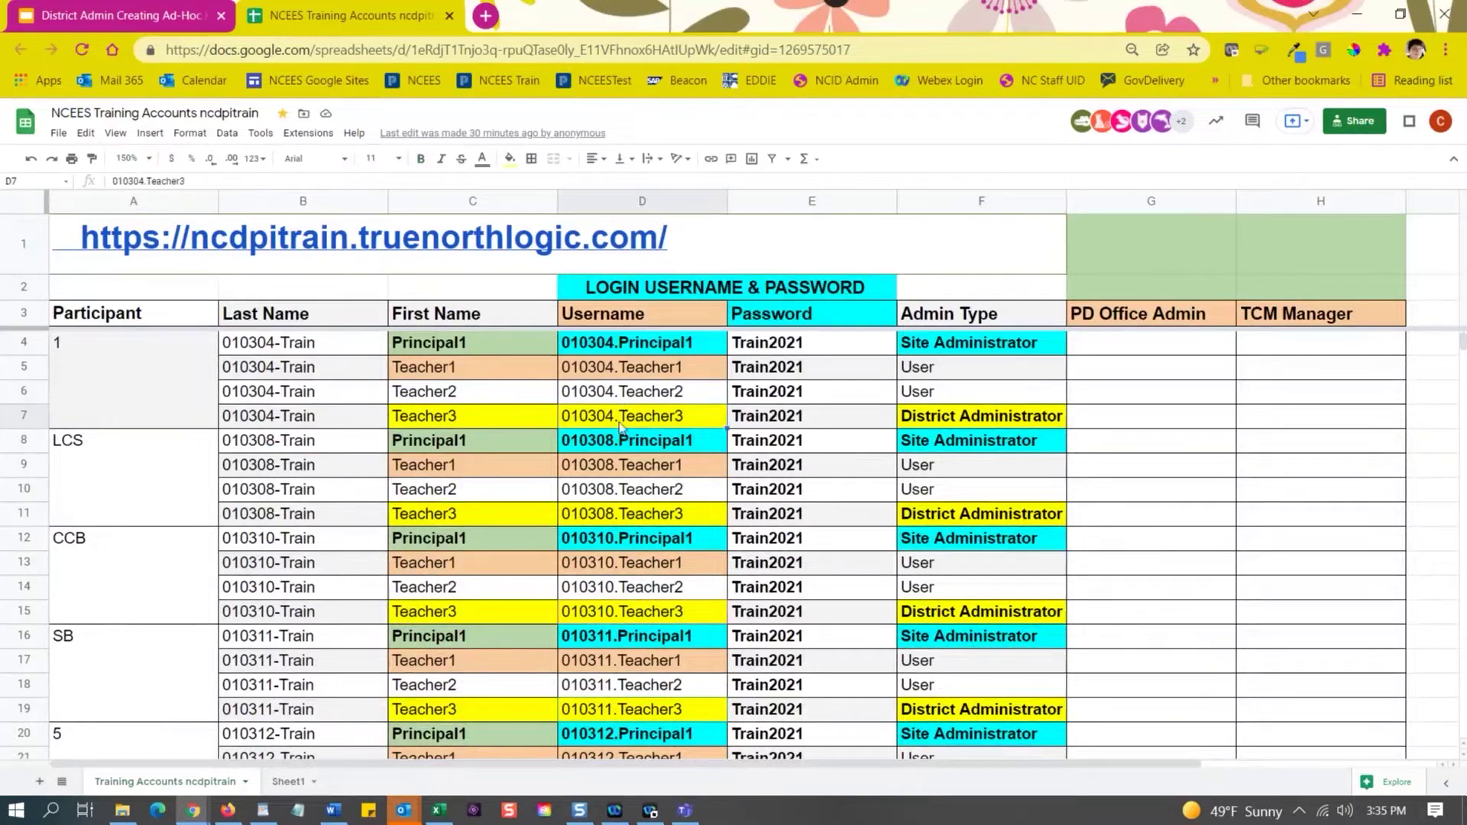
pyautogui.doubleClick(622, 426)
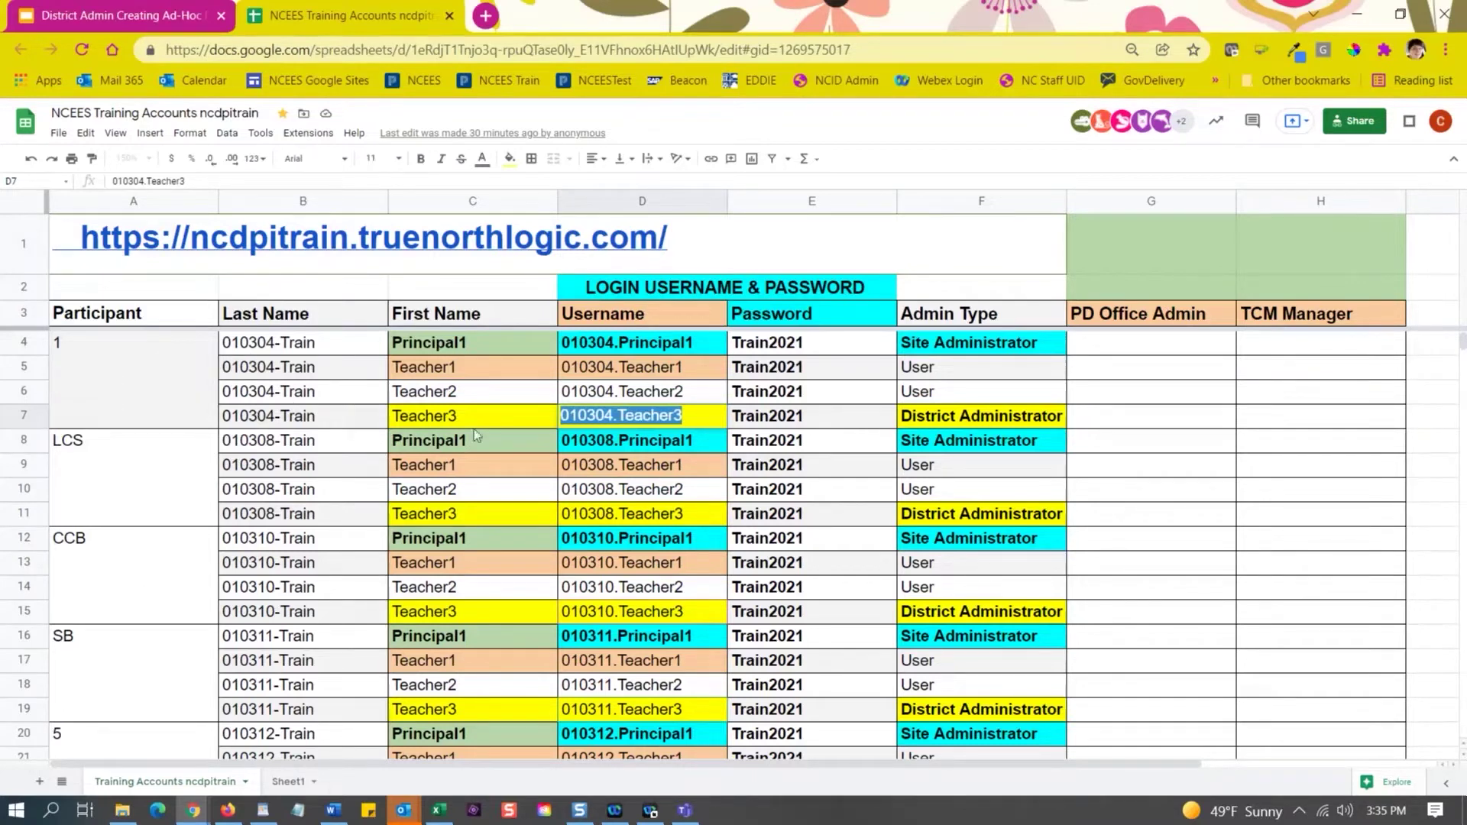
pyautogui.click(633, 420)
pyautogui.tripleClick(633, 420)
# Copy participant 100's Teacher3 District Administrator username from cell D403.
pyautogui.scroll(-6, 140, 554)
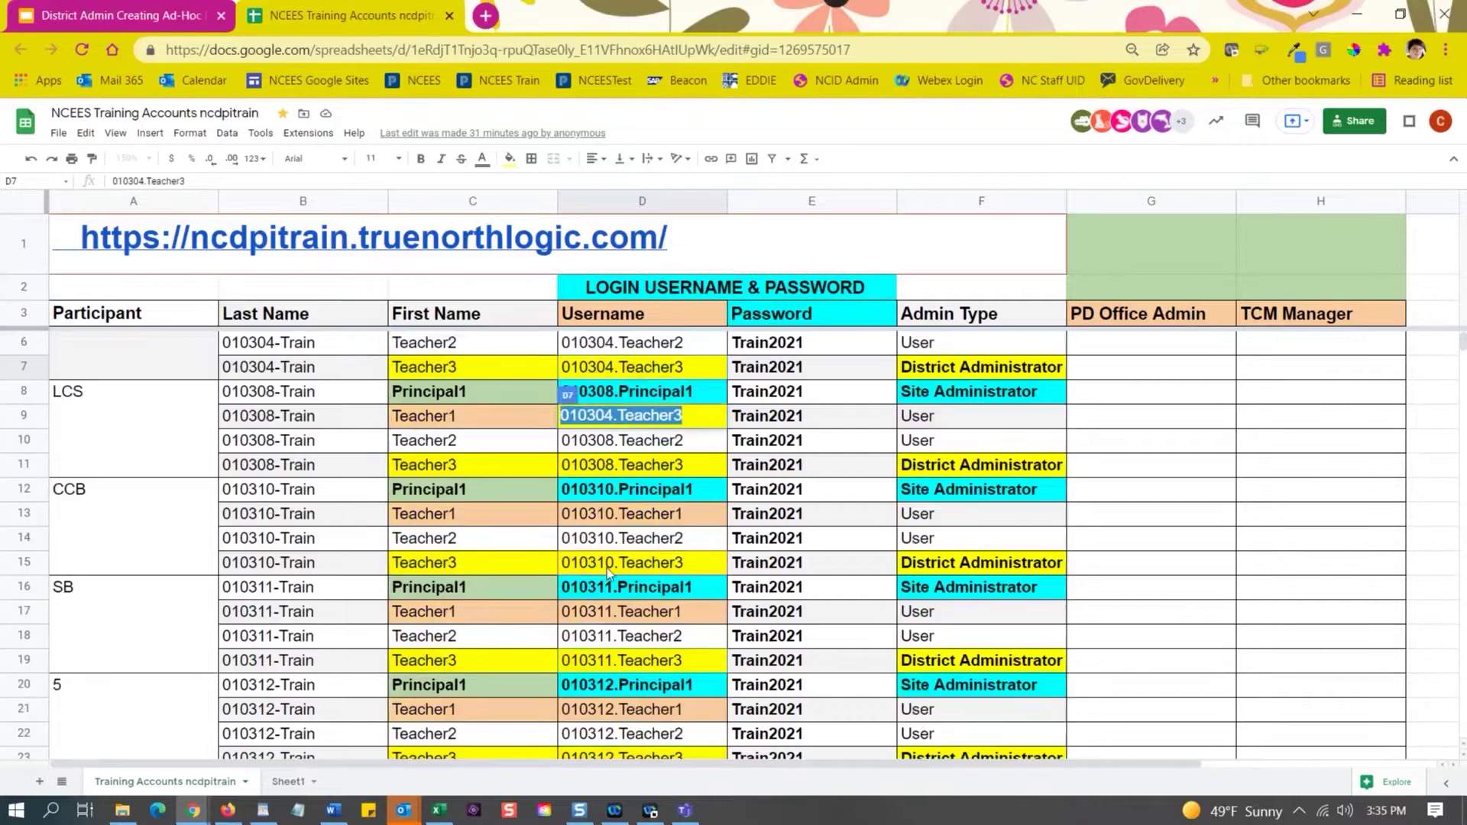
pyautogui.scroll(-20, 141, 553)
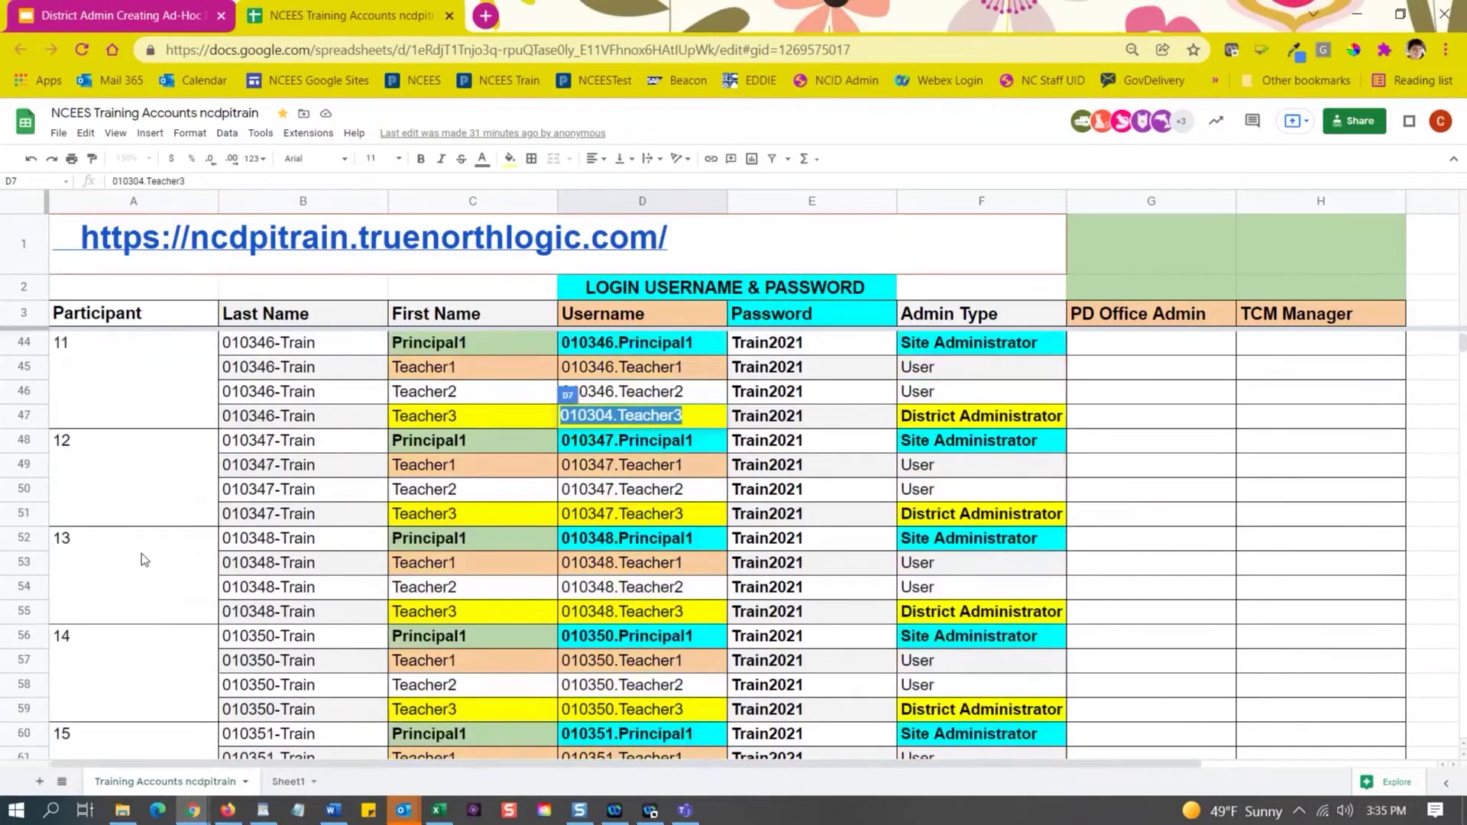
pyautogui.scroll(-20, 140, 553)
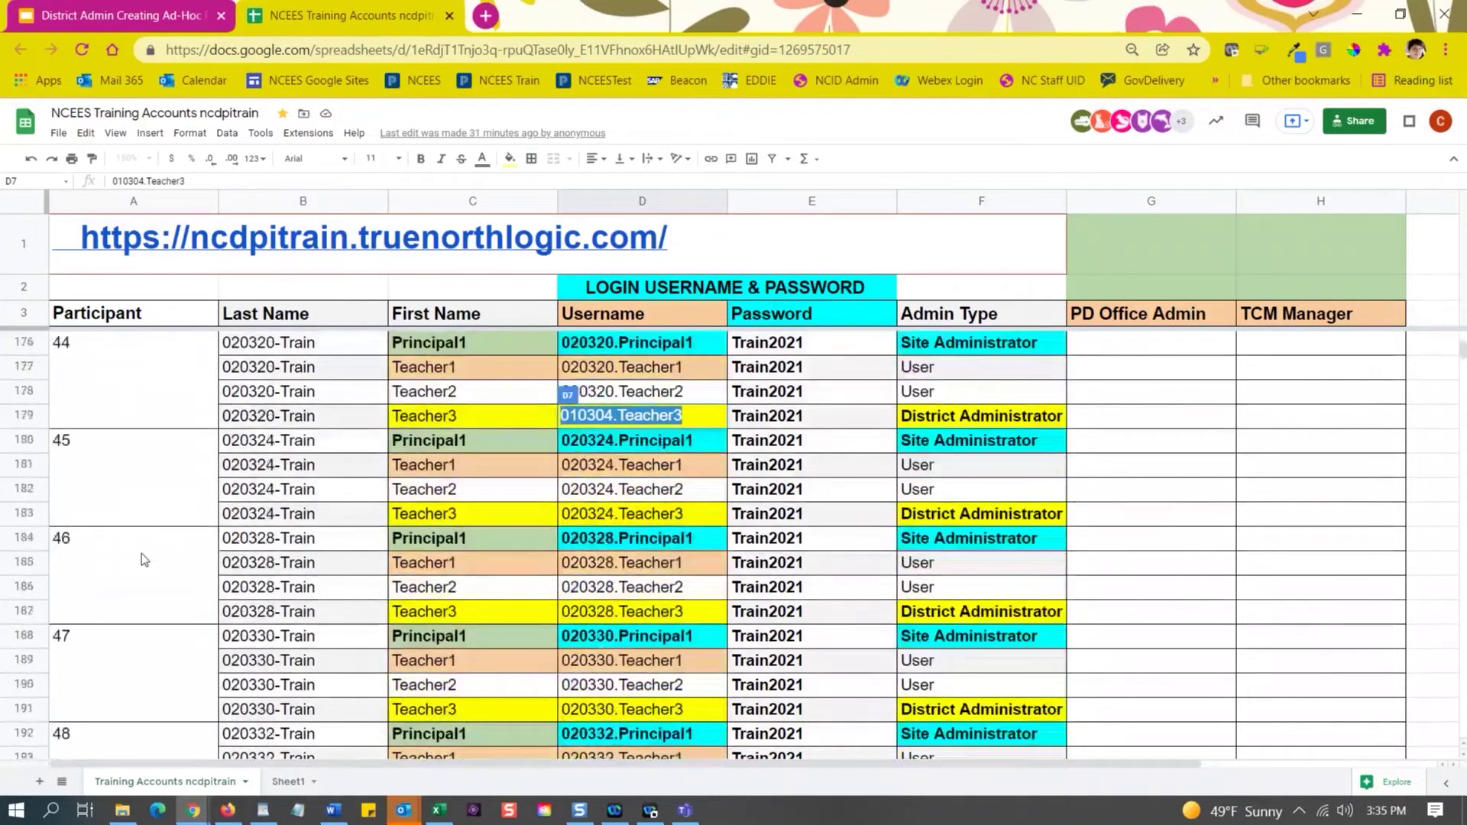
pyautogui.scroll(-20, 141, 554)
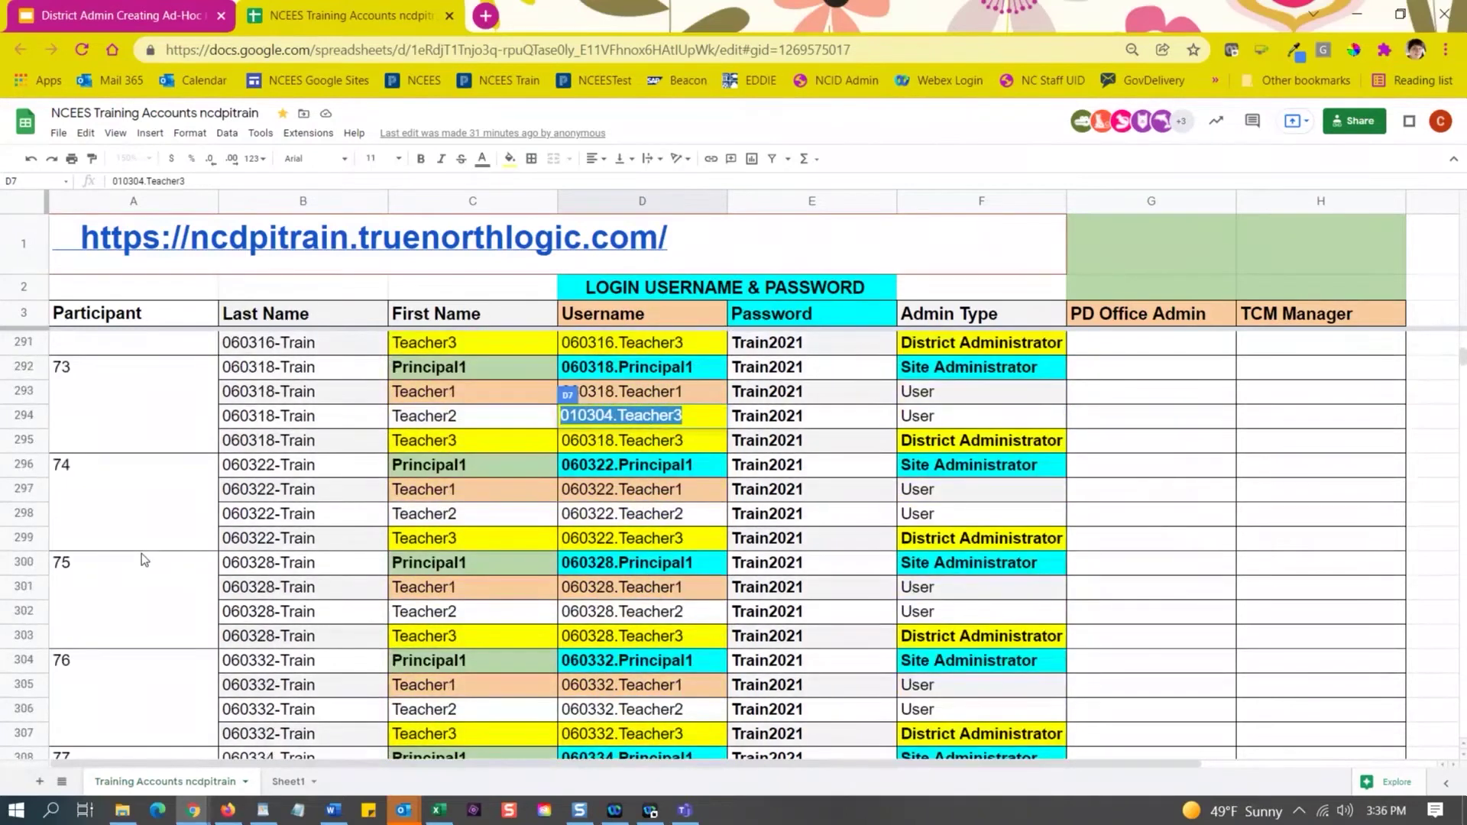
pyautogui.scroll(-4, 140, 561)
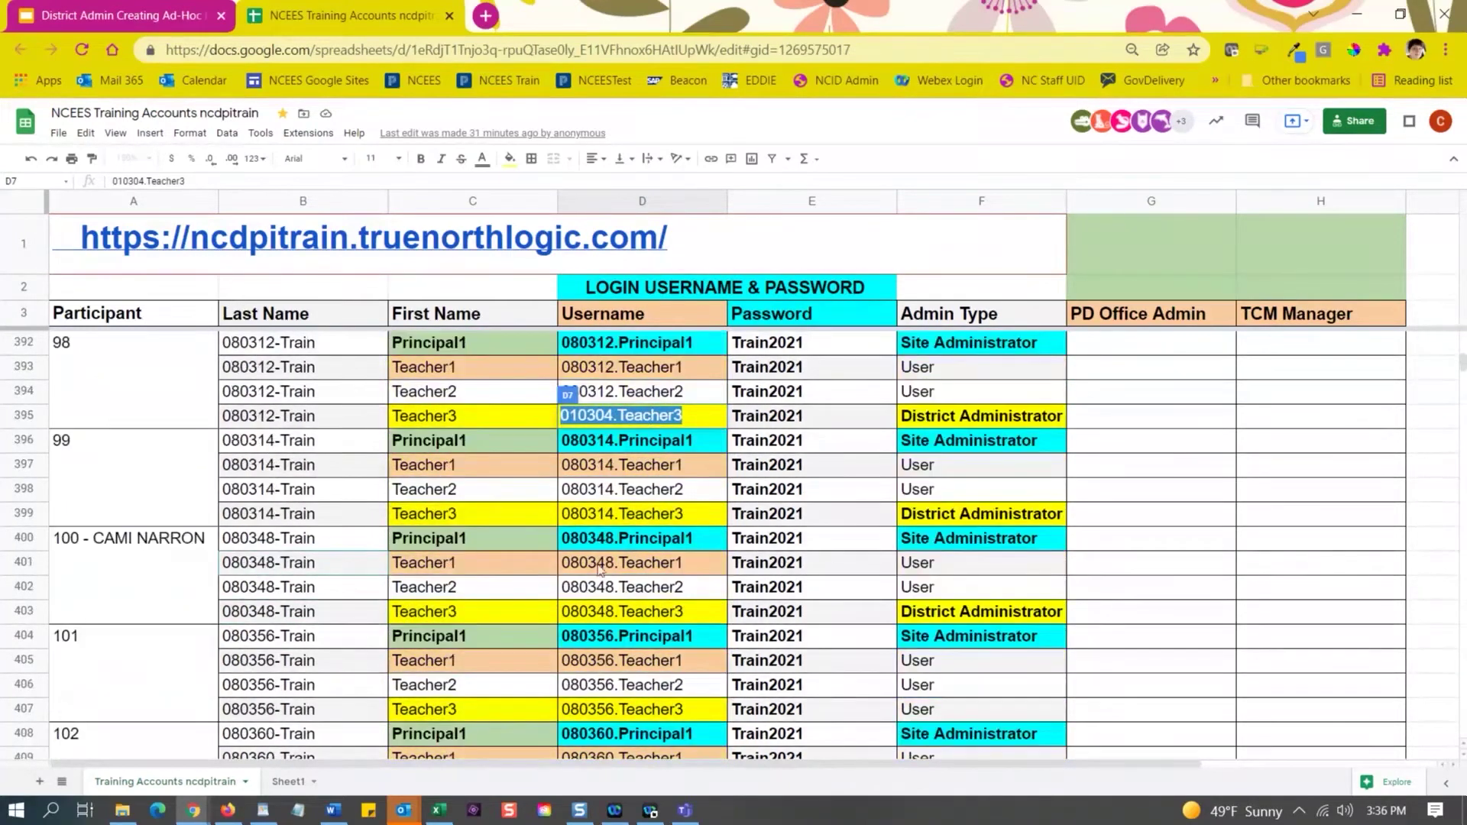
pyautogui.click(646, 619)
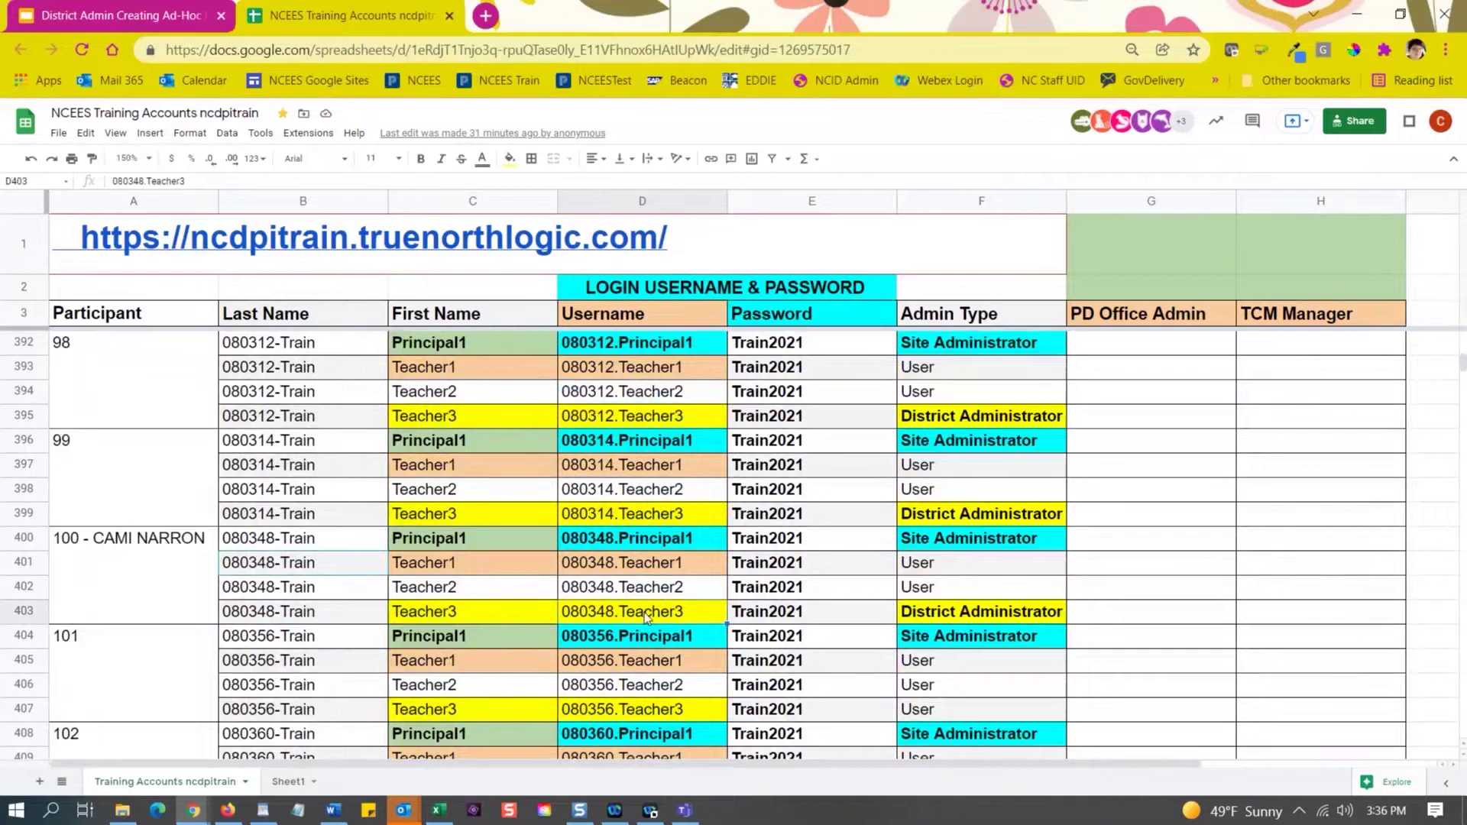
pyautogui.doubleClick(646, 619)
pyautogui.rightClick(660, 612)
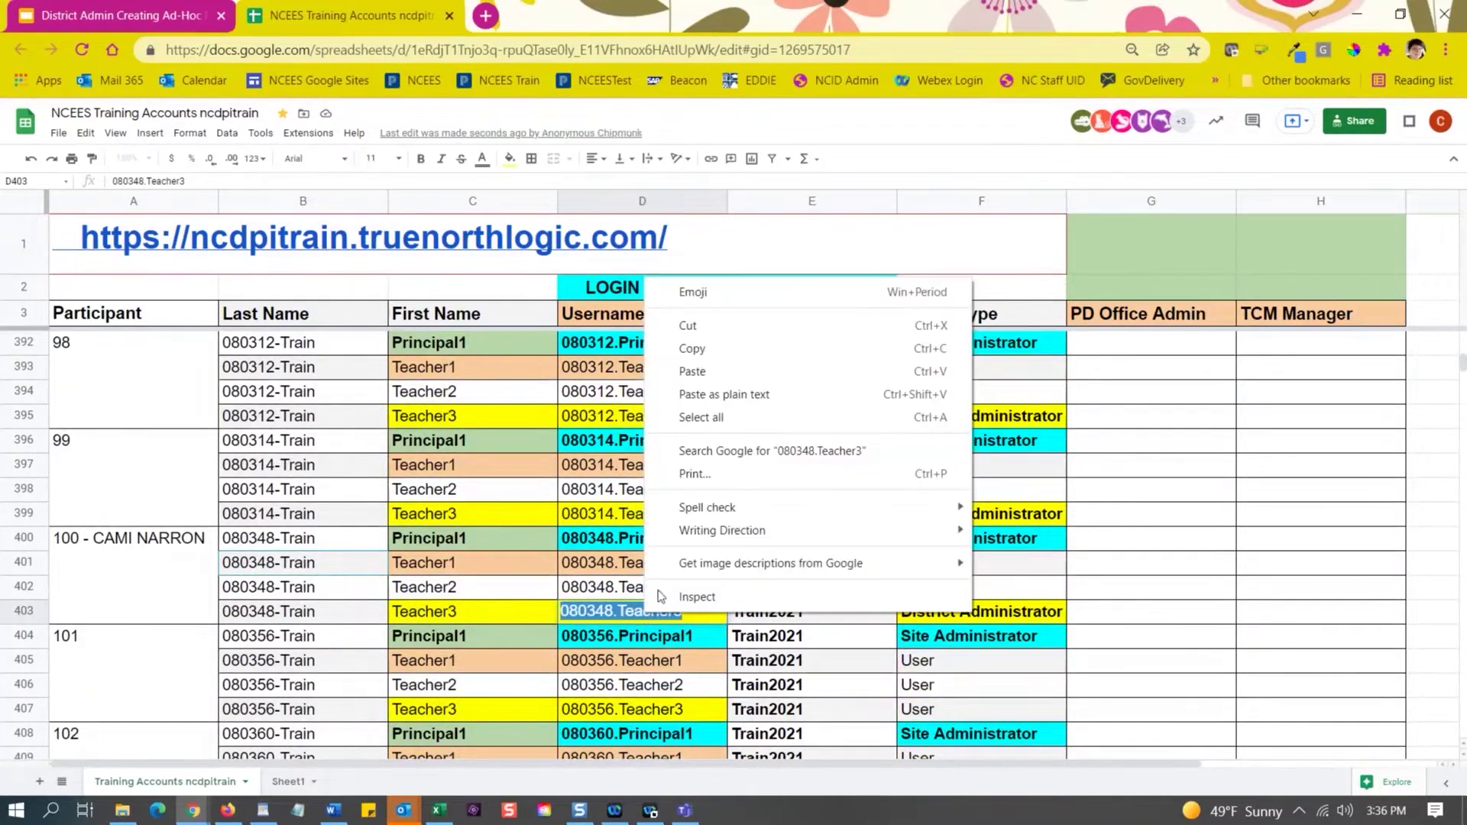
pyautogui.click(697, 360)
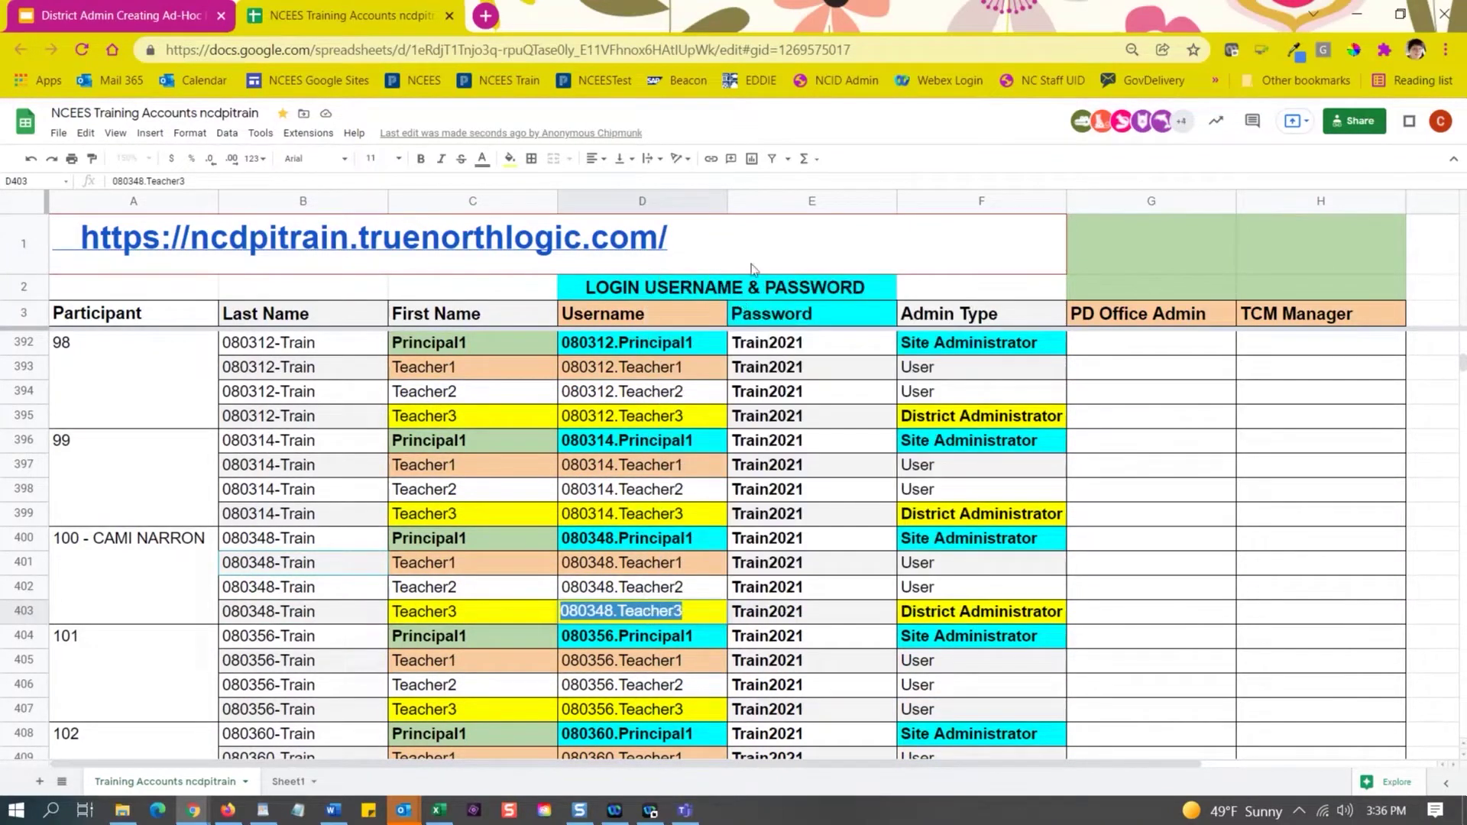
# Open the NCEES training site link from row 1 in a new tab.
pyautogui.moveTo(322, 250)
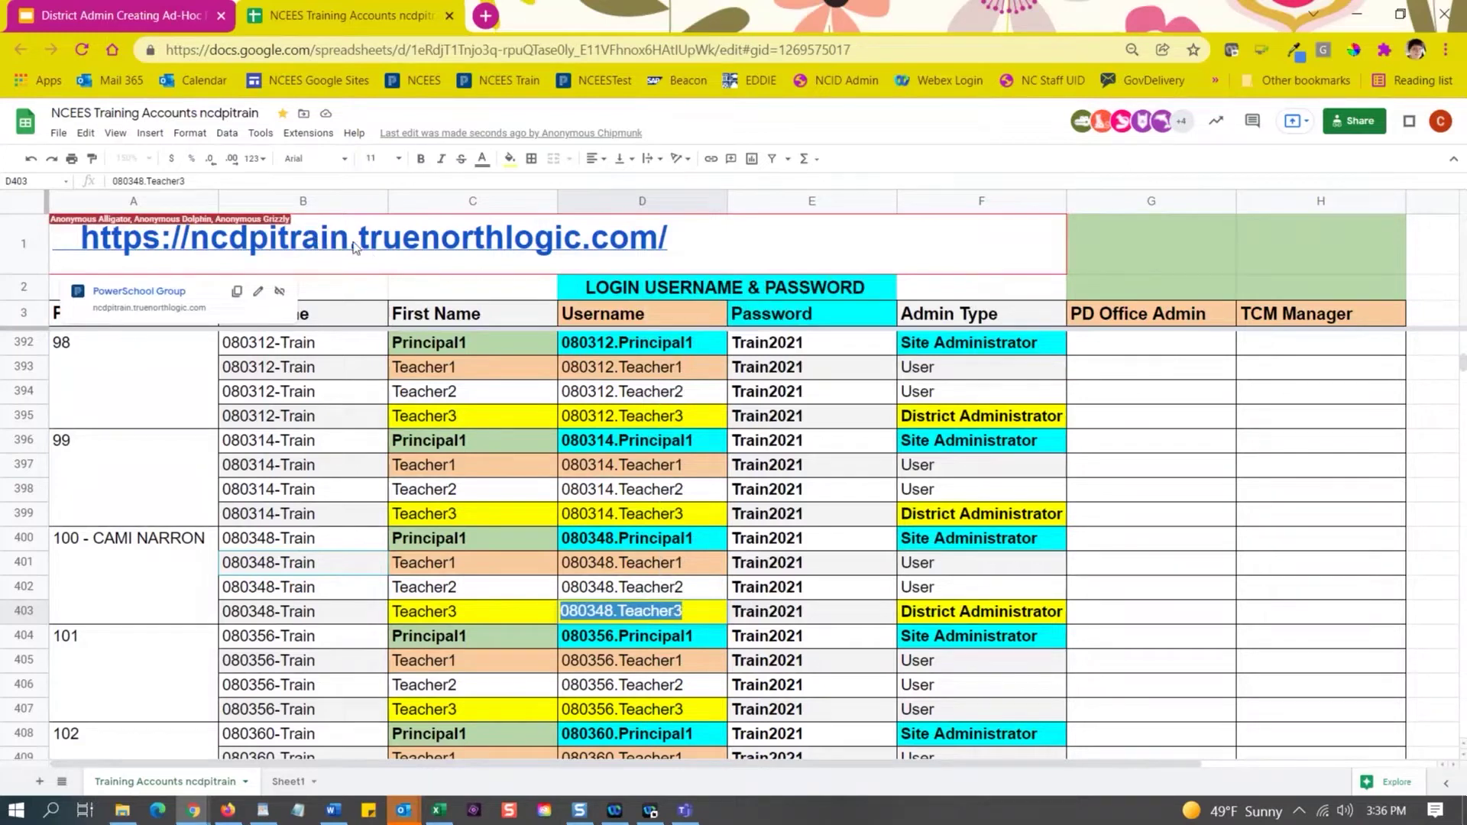
pyautogui.click(354, 246)
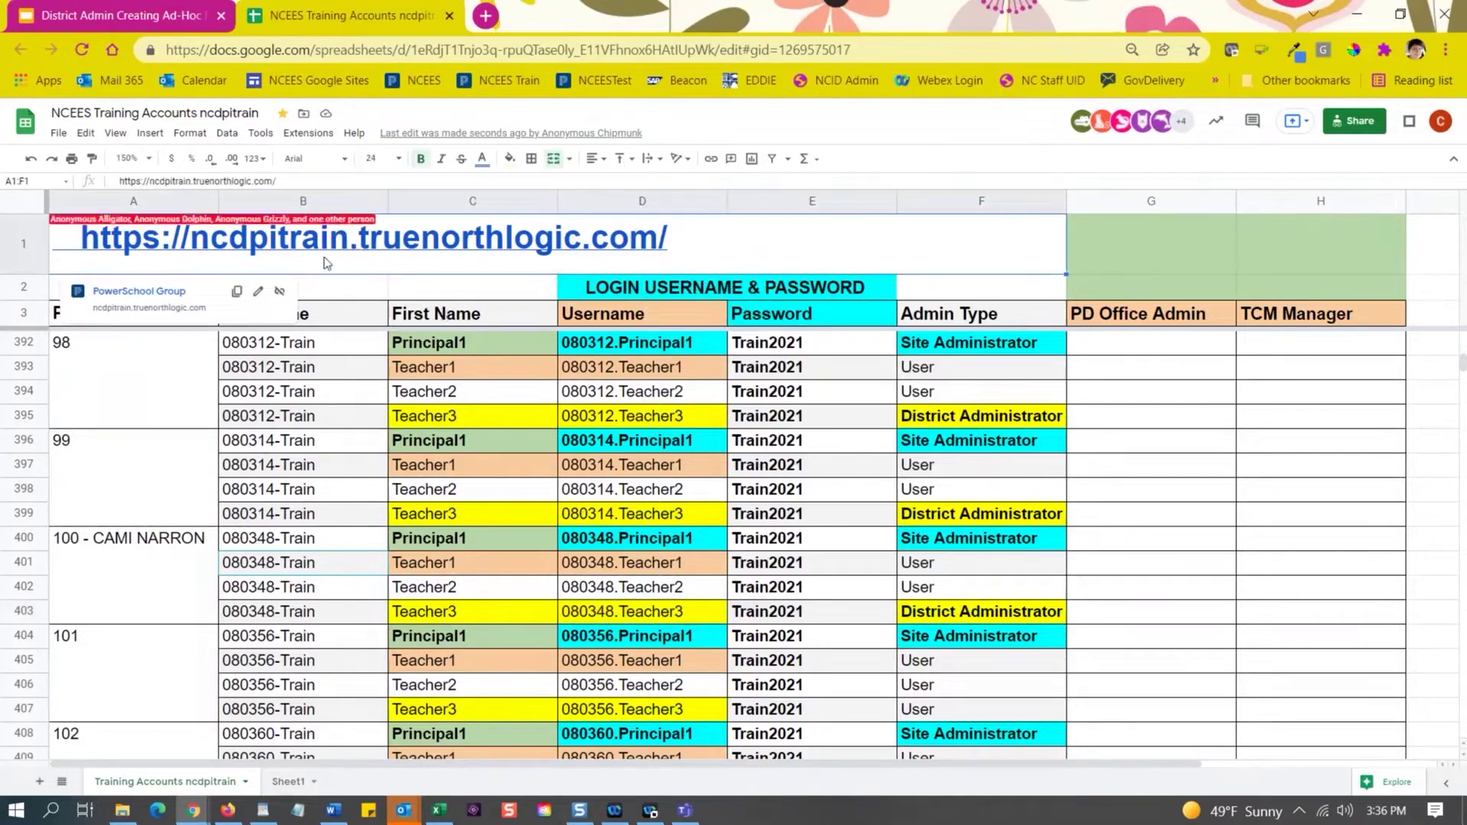
pyautogui.click(139, 294)
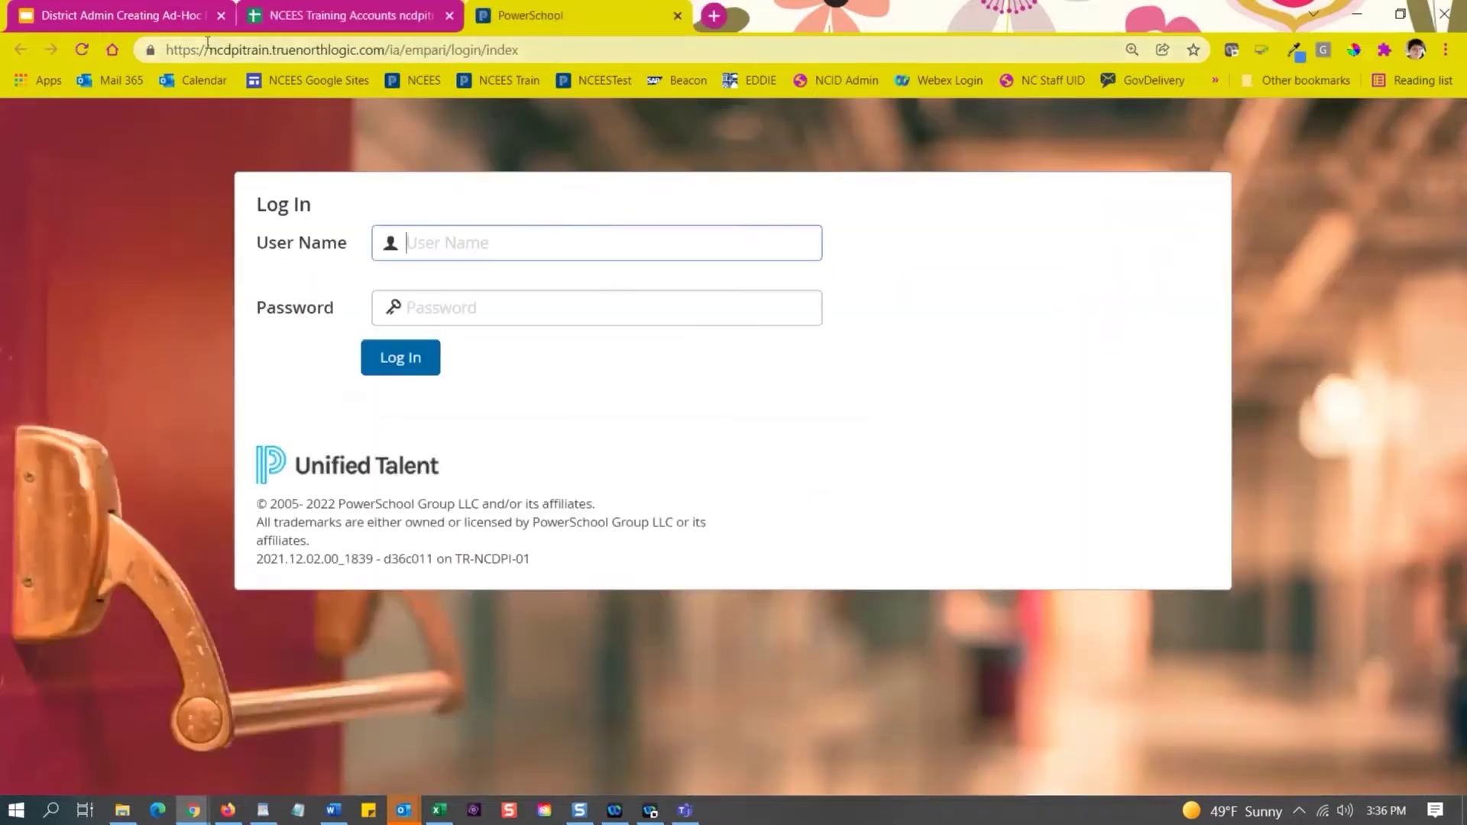
# Paste the copied District Administrator username into the User Name field.
pyautogui.moveTo(205, 50); pyautogui.dragTo(374, 51)
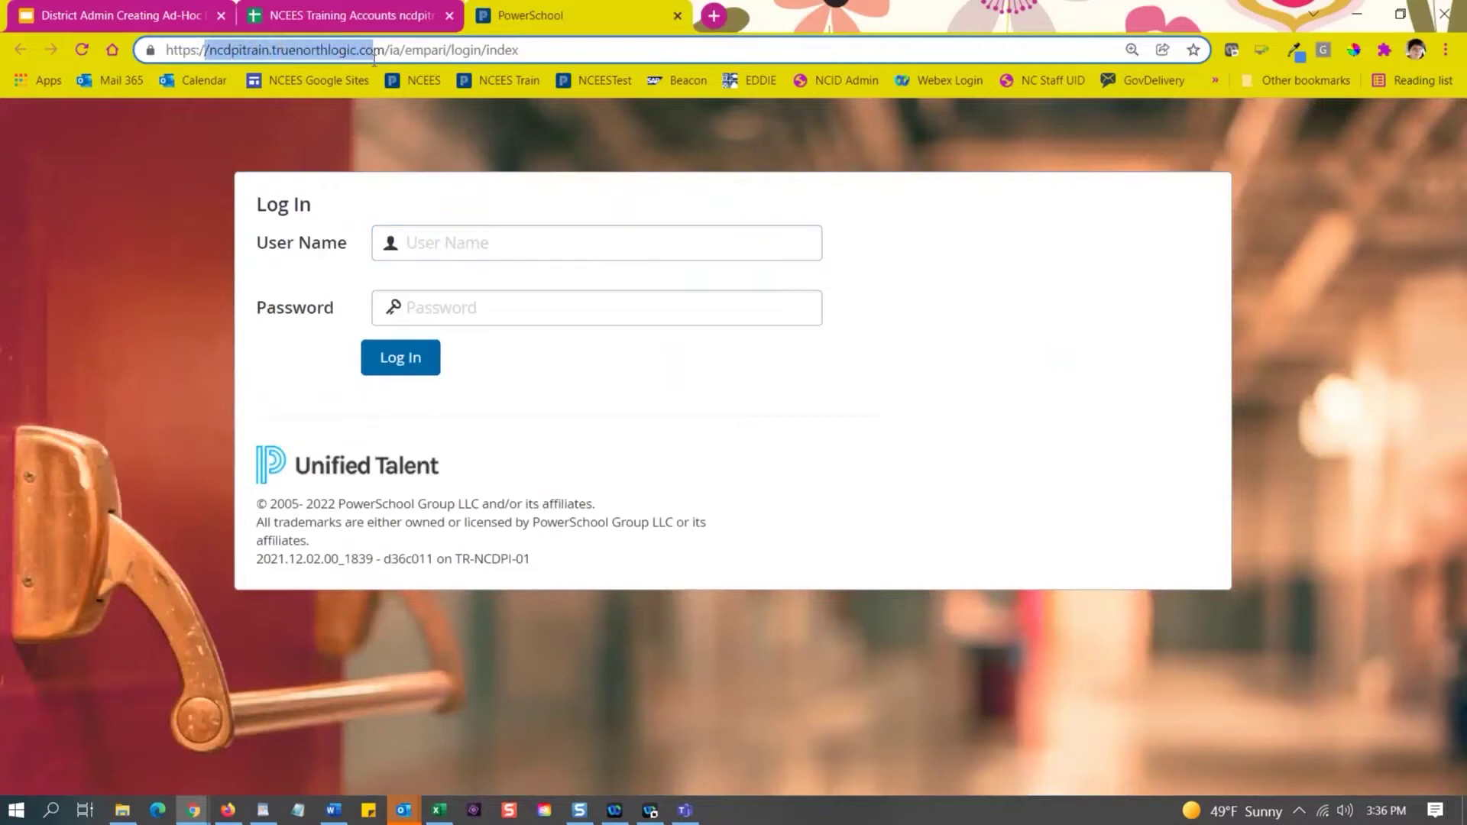
pyautogui.click(447, 257)
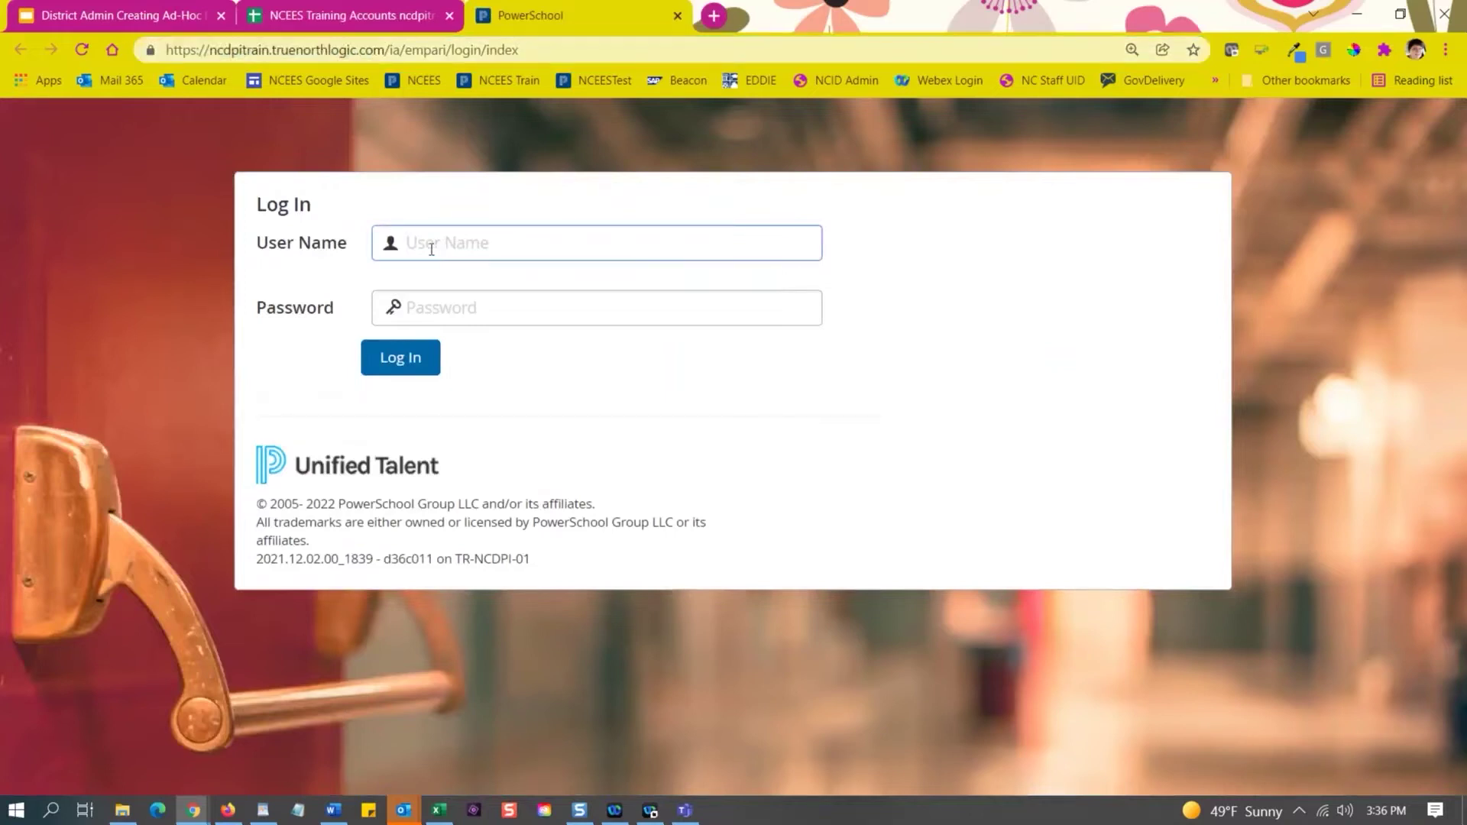
pyautogui.rightClick(430, 250)
pyautogui.click(497, 399)
# Enter the training account password and log in.
pyautogui.click(494, 316)
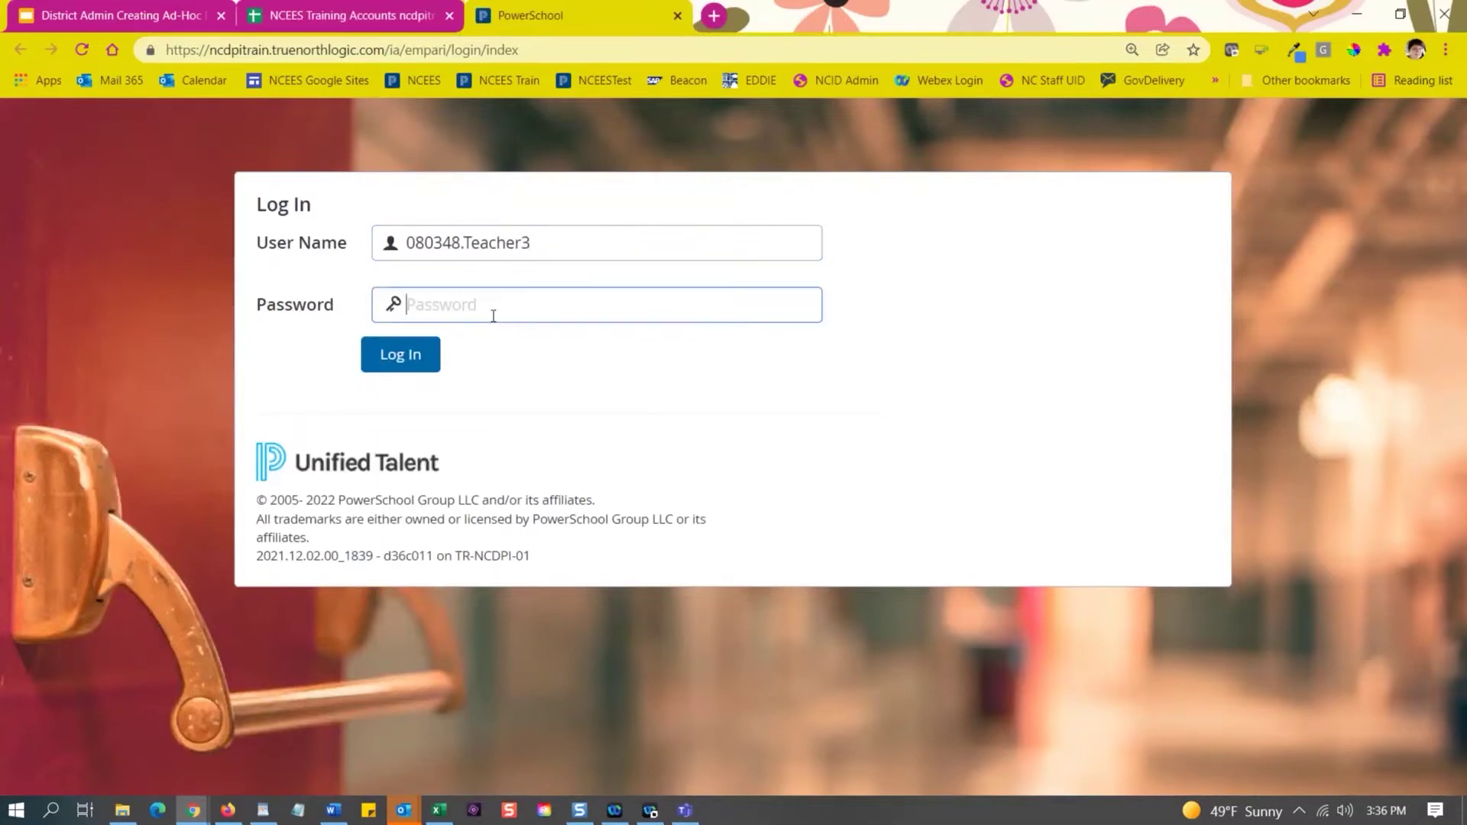
pyautogui.write('p')
pyautogui.press('BackSpace')
pyautogui.write('password1')
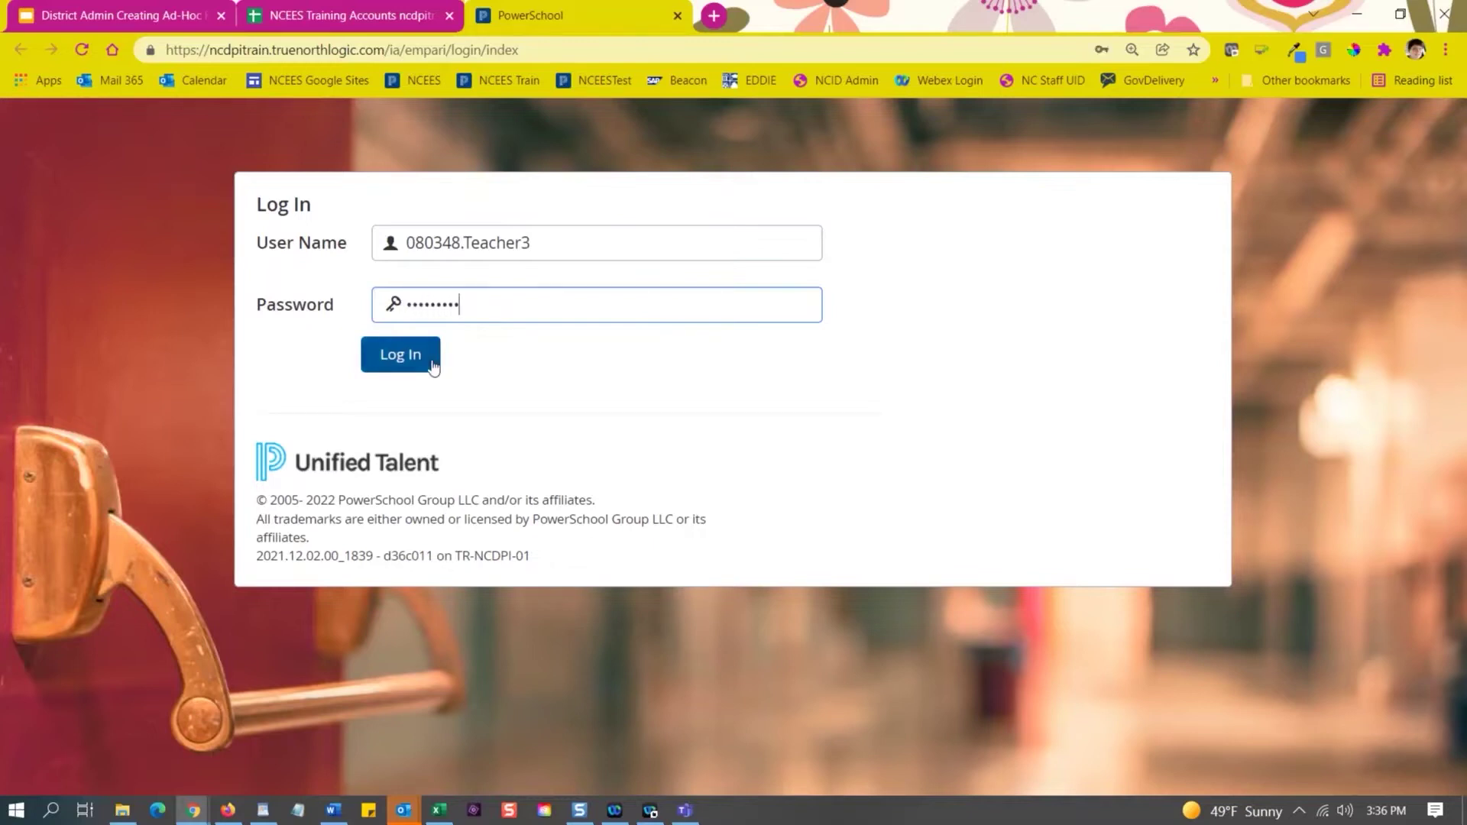
pyautogui.click(425, 356)
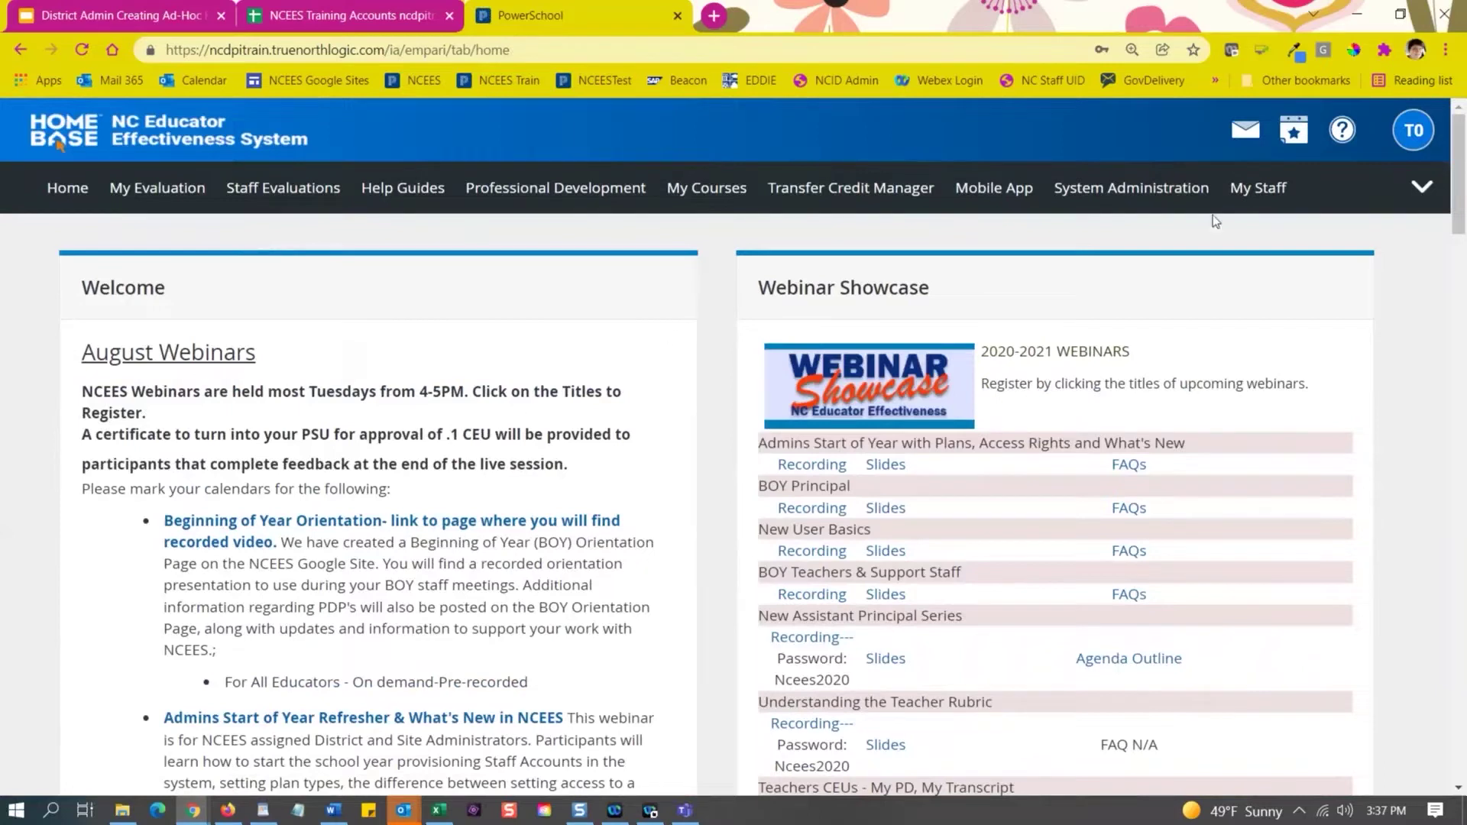
# Highlight the training site's base address, then go to the System Administration page.
pyautogui.scroll(-2, 542, 427)
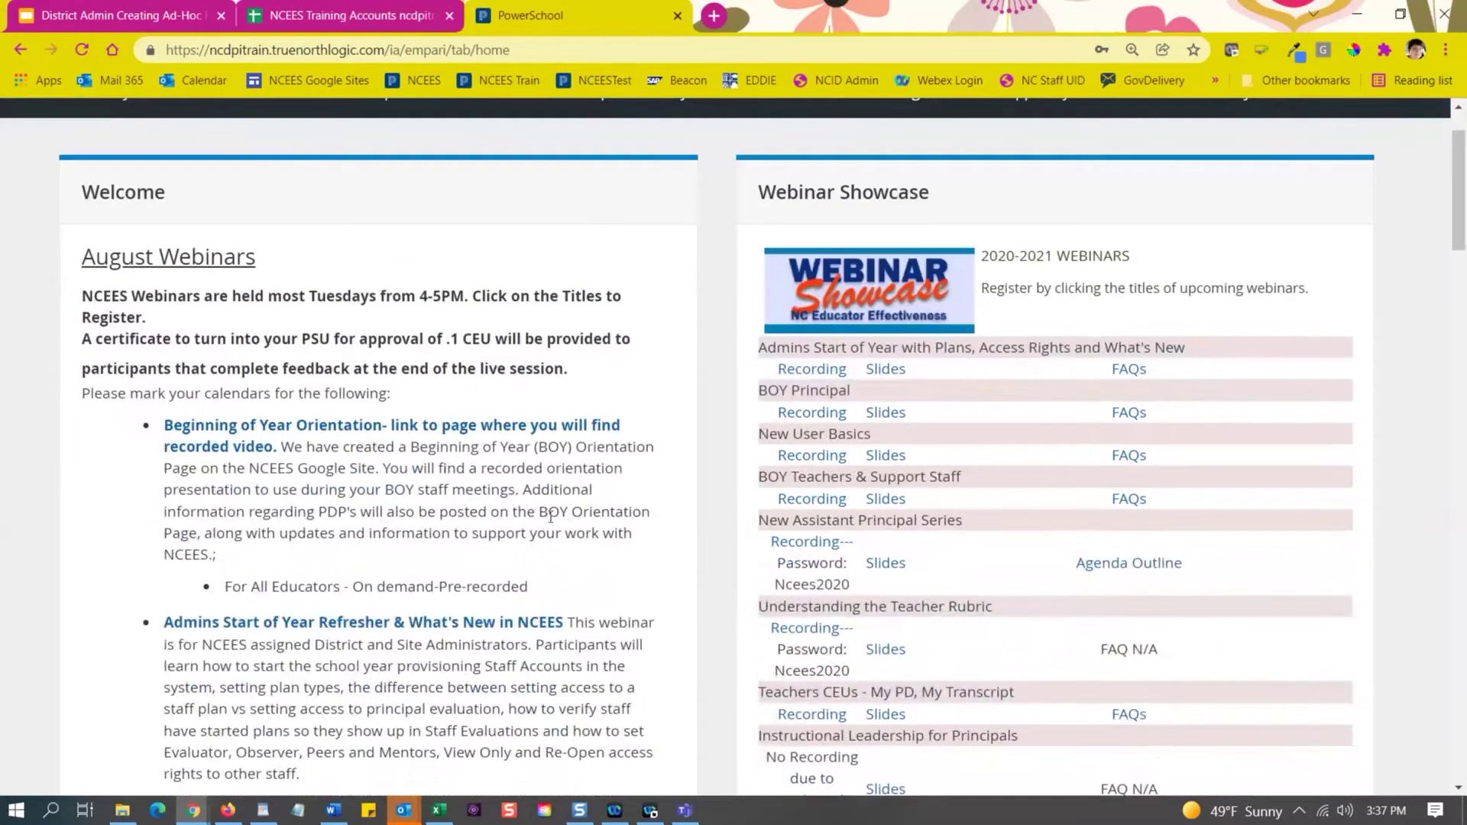
pyautogui.scroll(2, 537, 555)
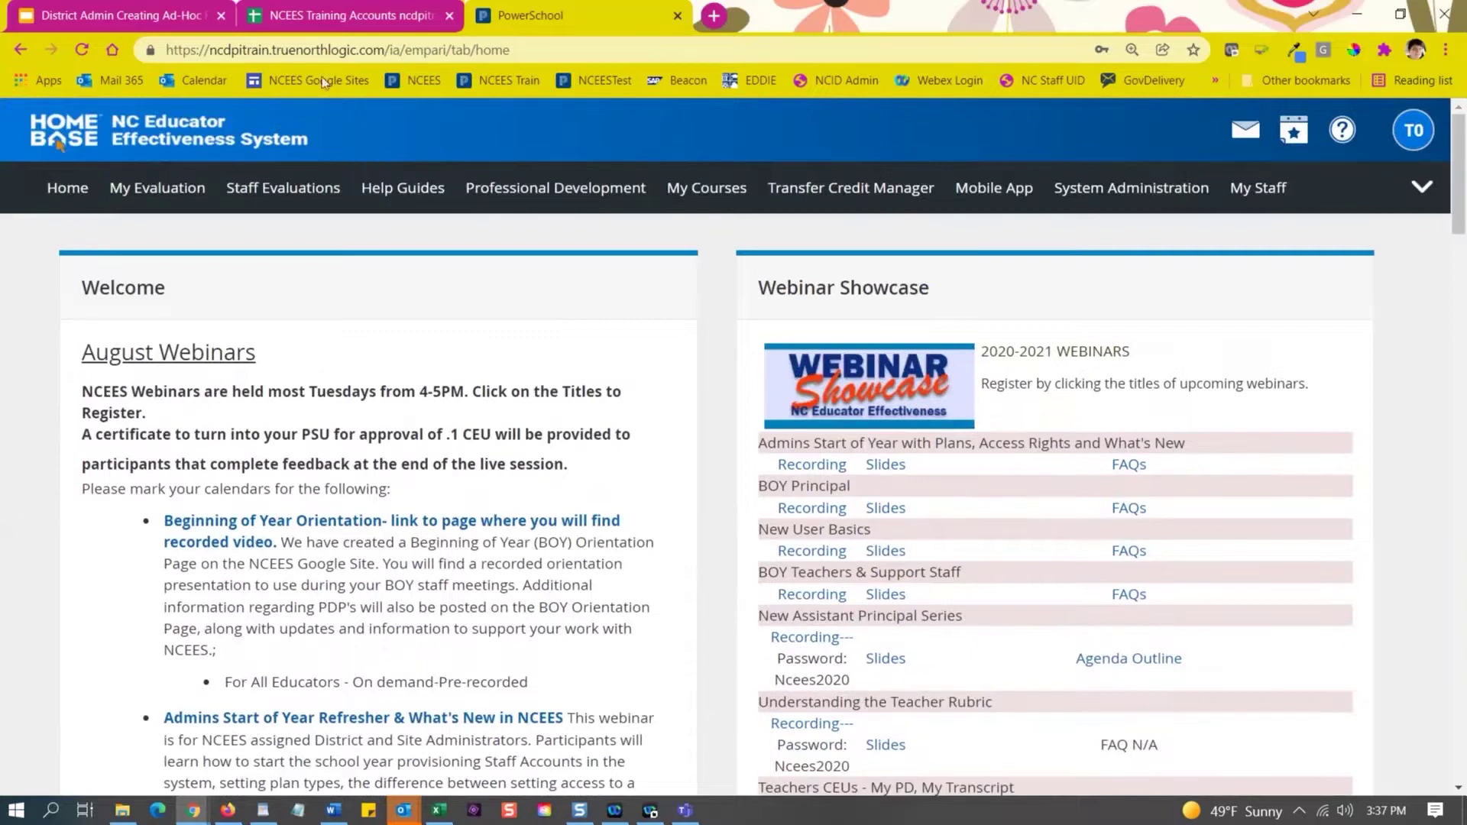
pyautogui.click(382, 48)
pyautogui.moveTo(389, 49); pyautogui.dragTo(138, 60)
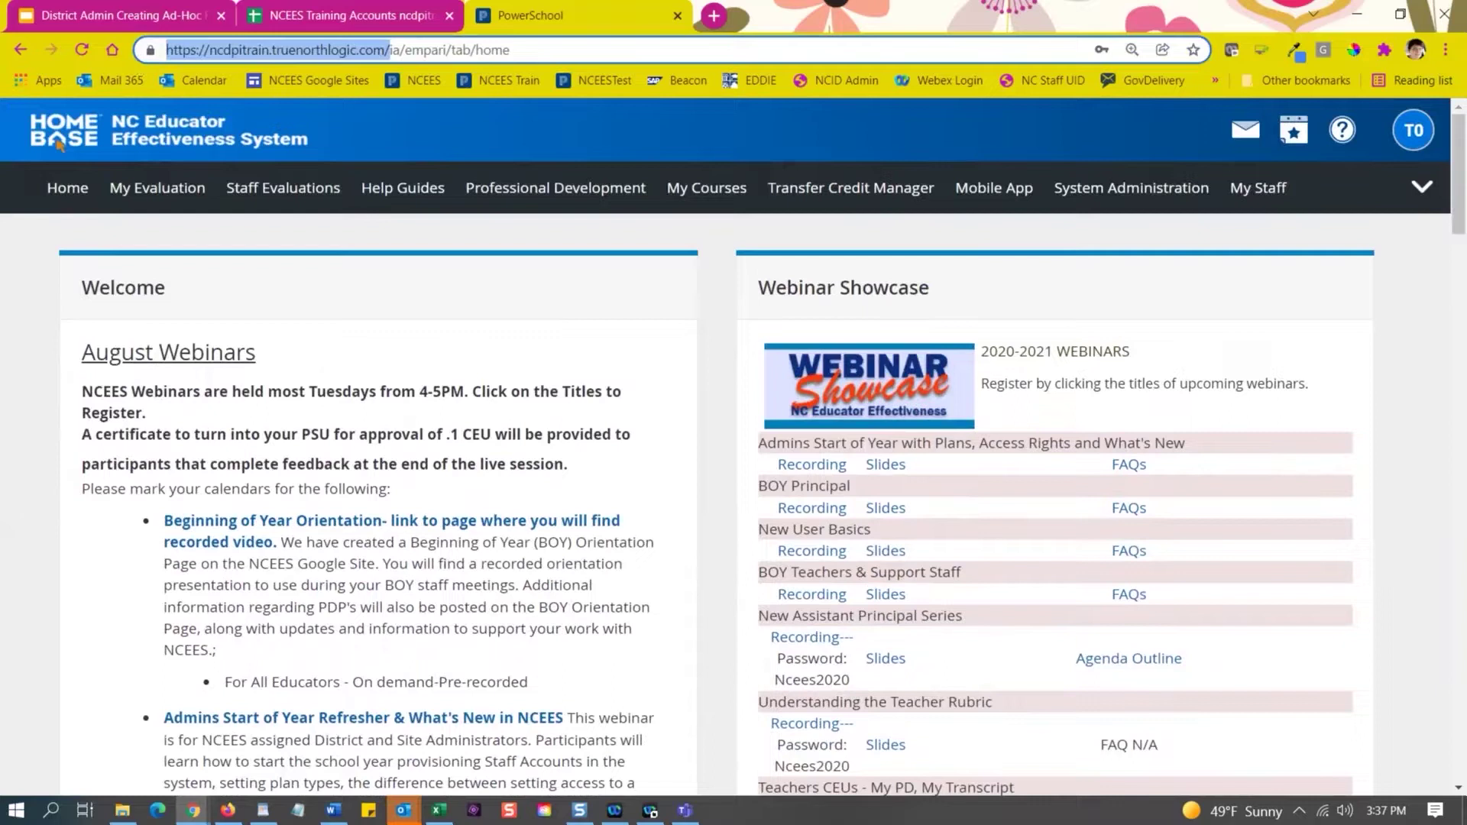
pyautogui.hotkey('alt', 'Tab')
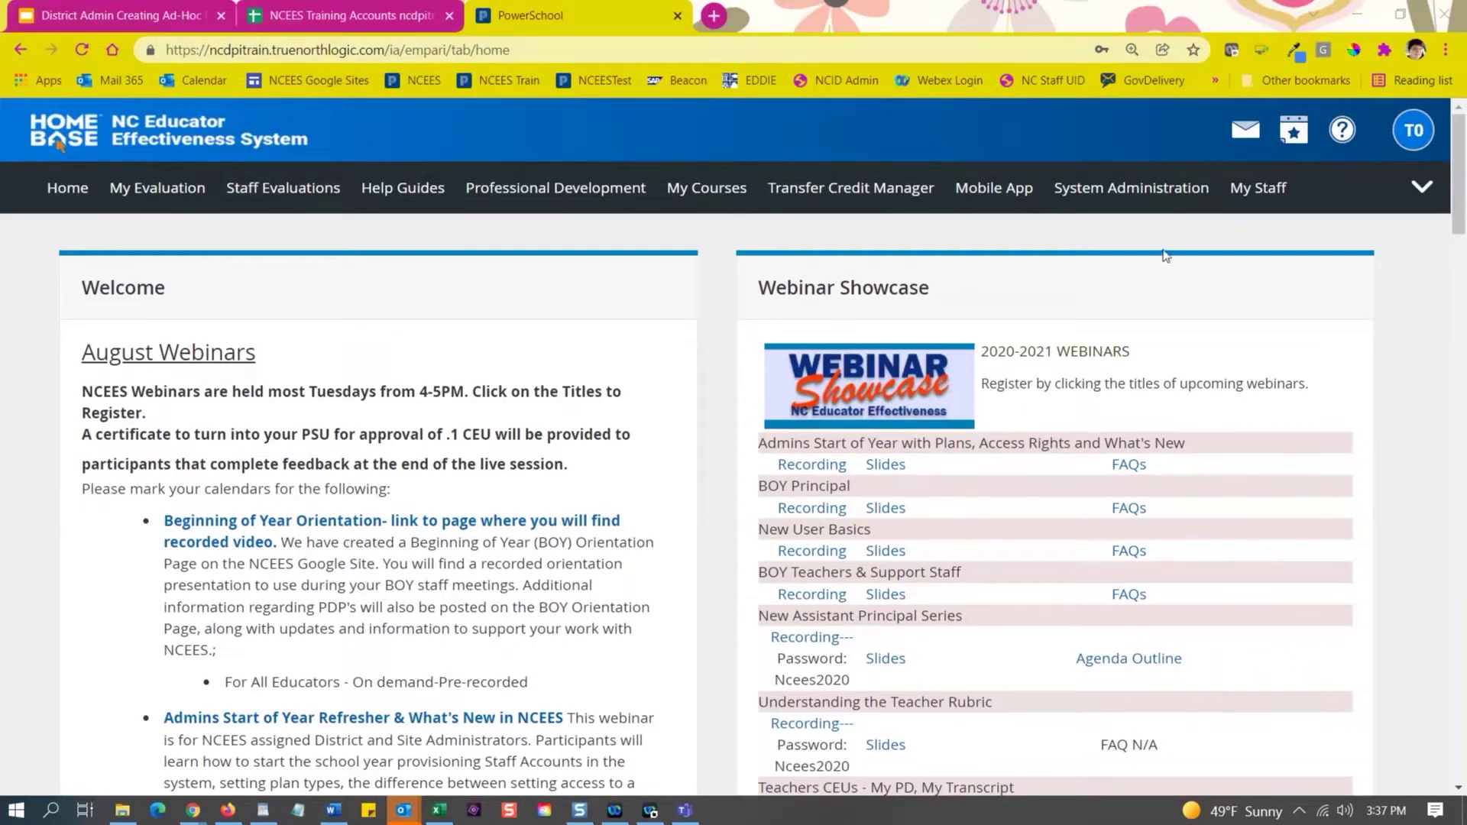
pyautogui.click(1131, 186)
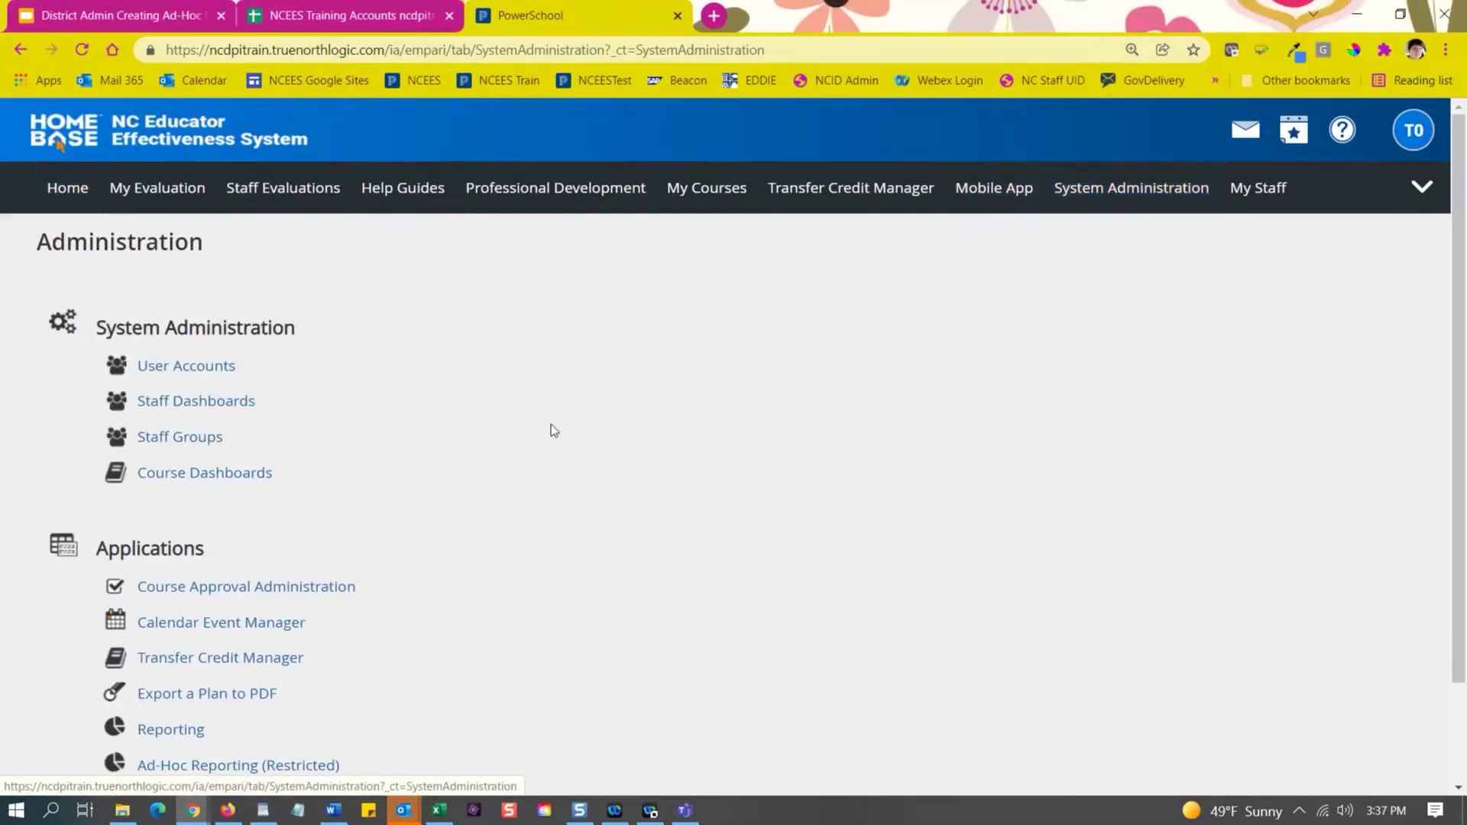
# Open Ad-Hoc Reporting (Restricted) under Applications, then return to the Training Accounts slide.
pyautogui.scroll(-2, 441, 421)
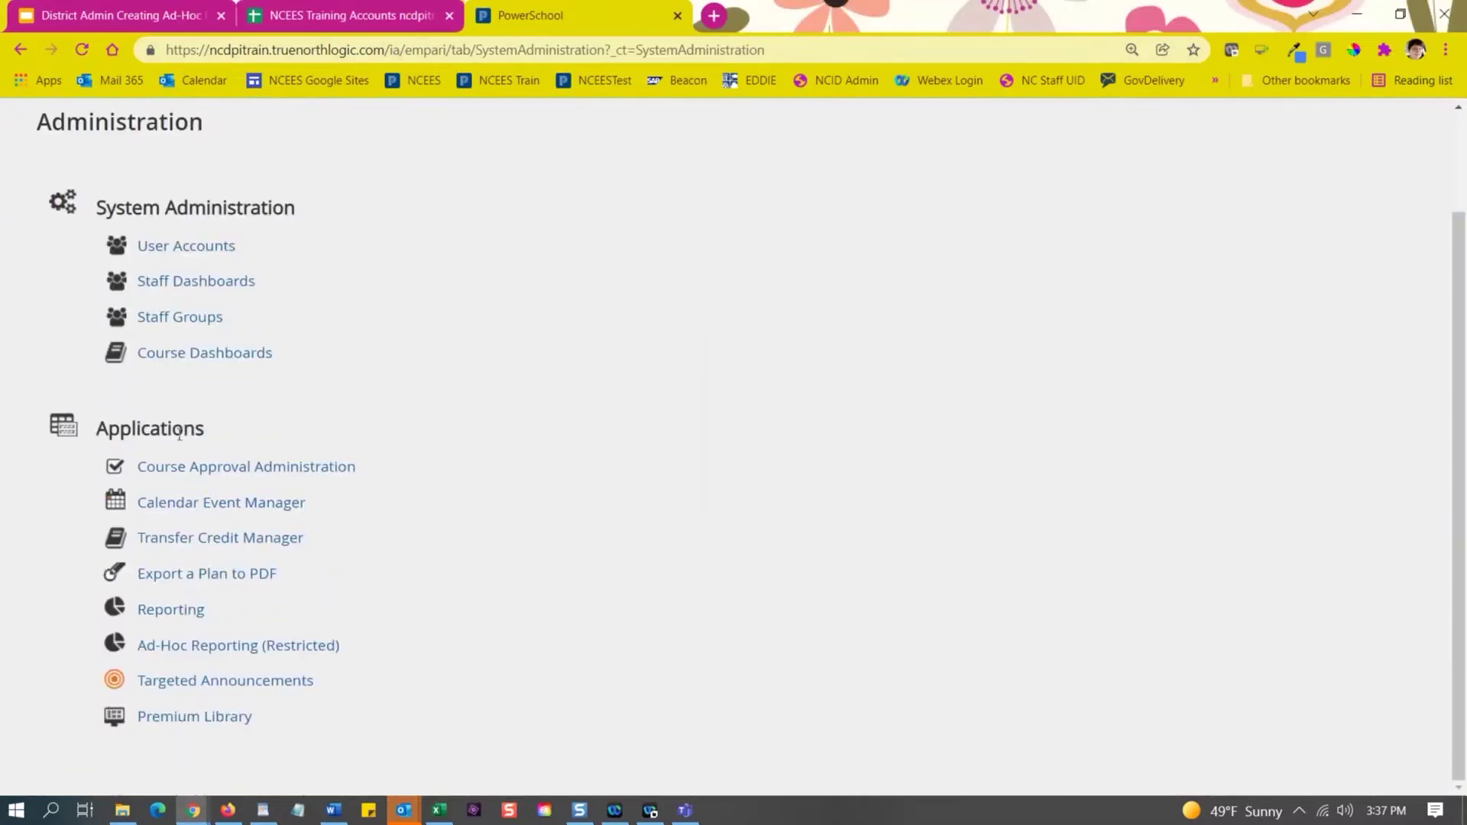
pyautogui.moveTo(206, 432); pyautogui.dragTo(81, 414)
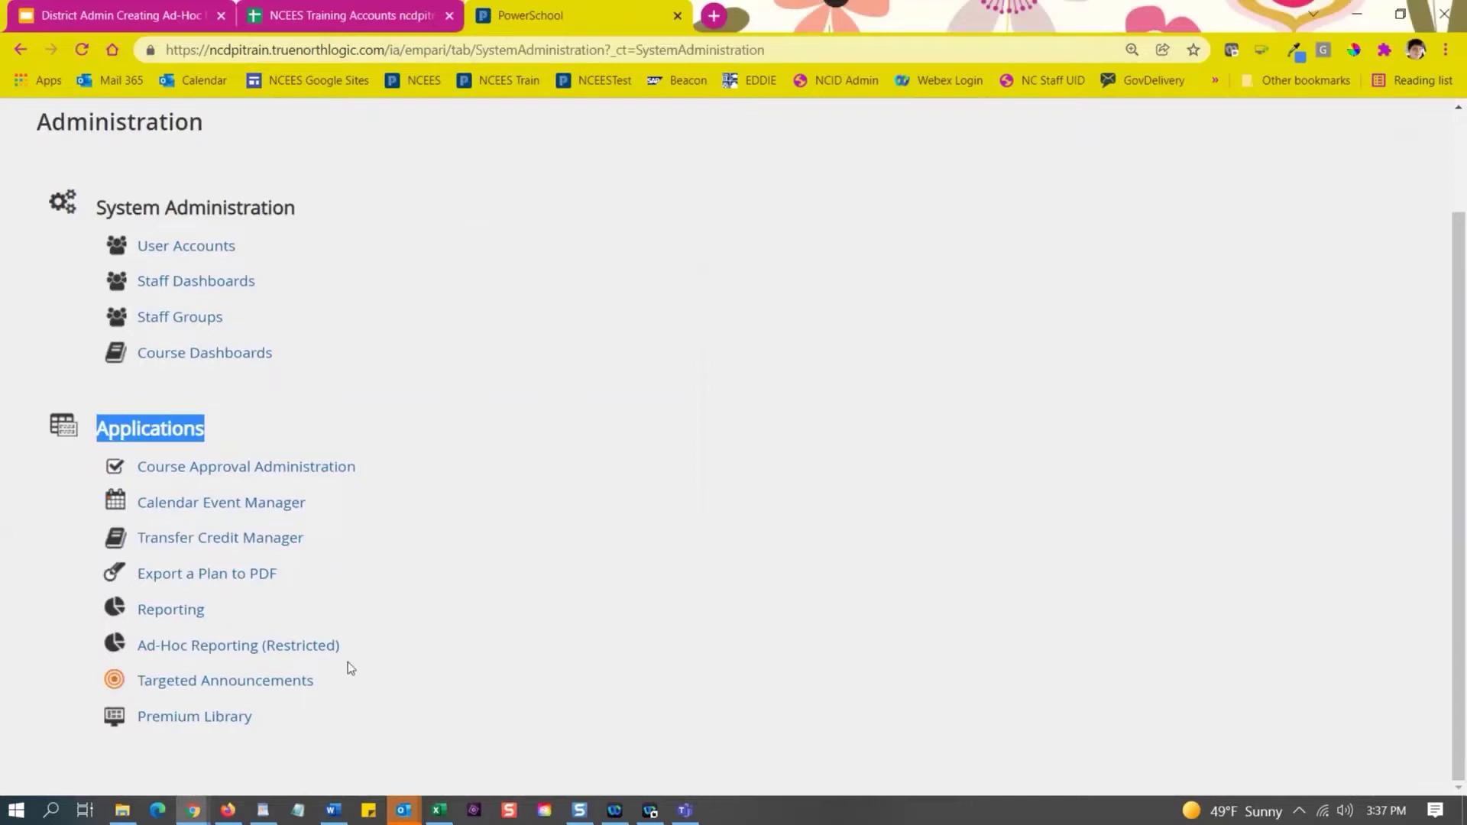
pyautogui.moveTo(347, 648); pyautogui.dragTo(127, 647)
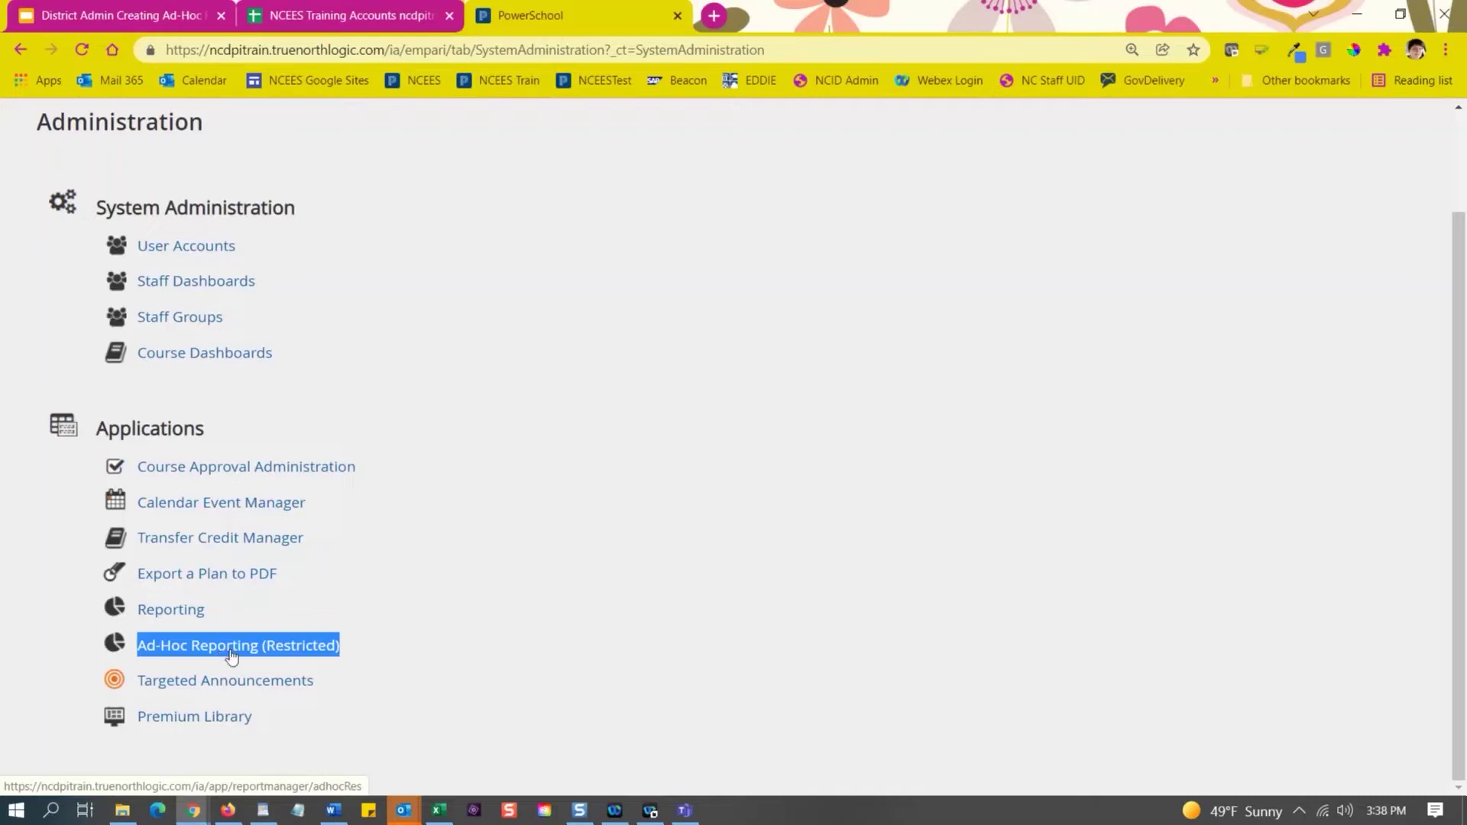
pyautogui.click(232, 650)
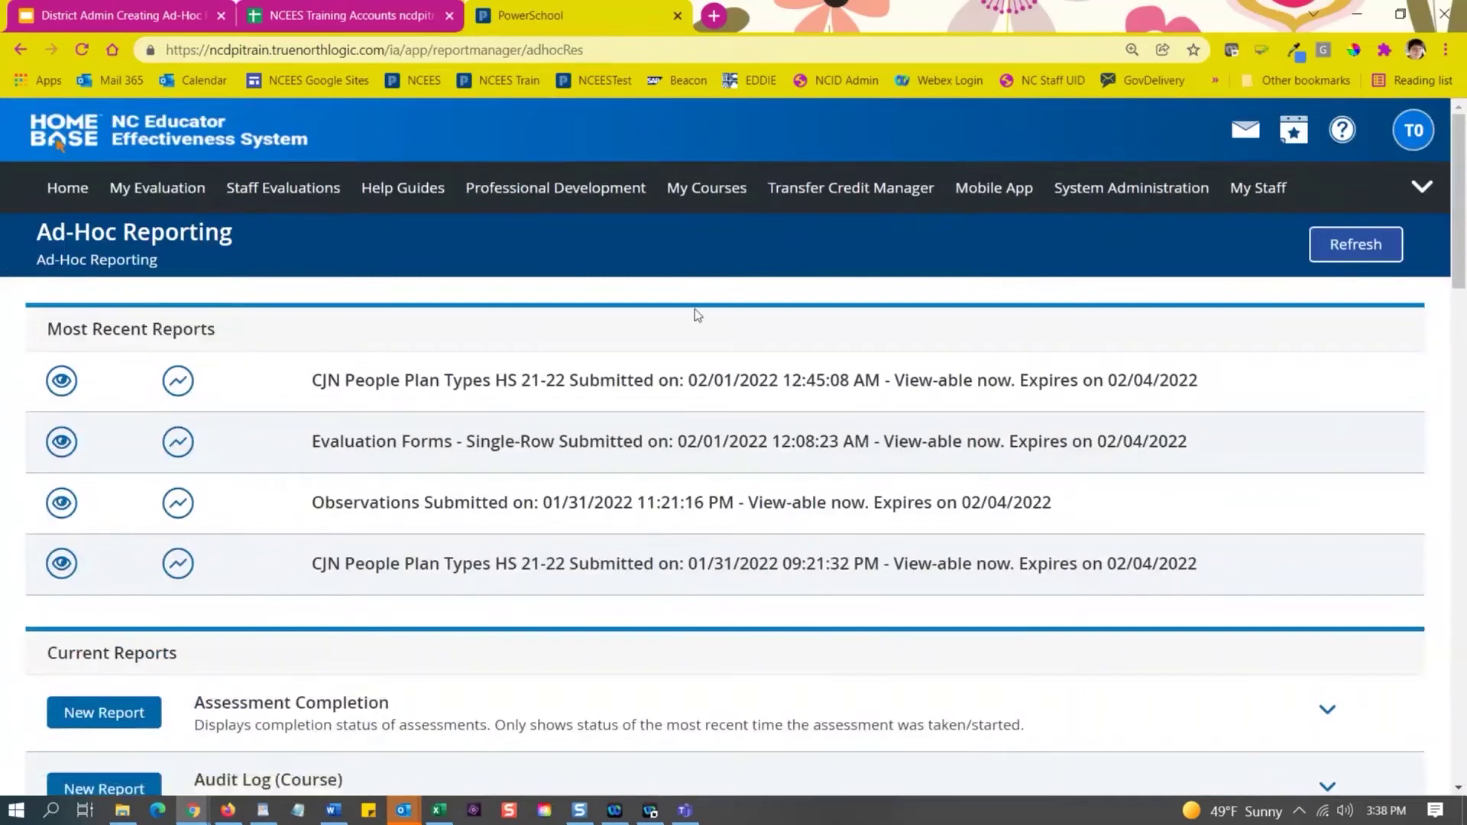
pyautogui.click(126, 16)
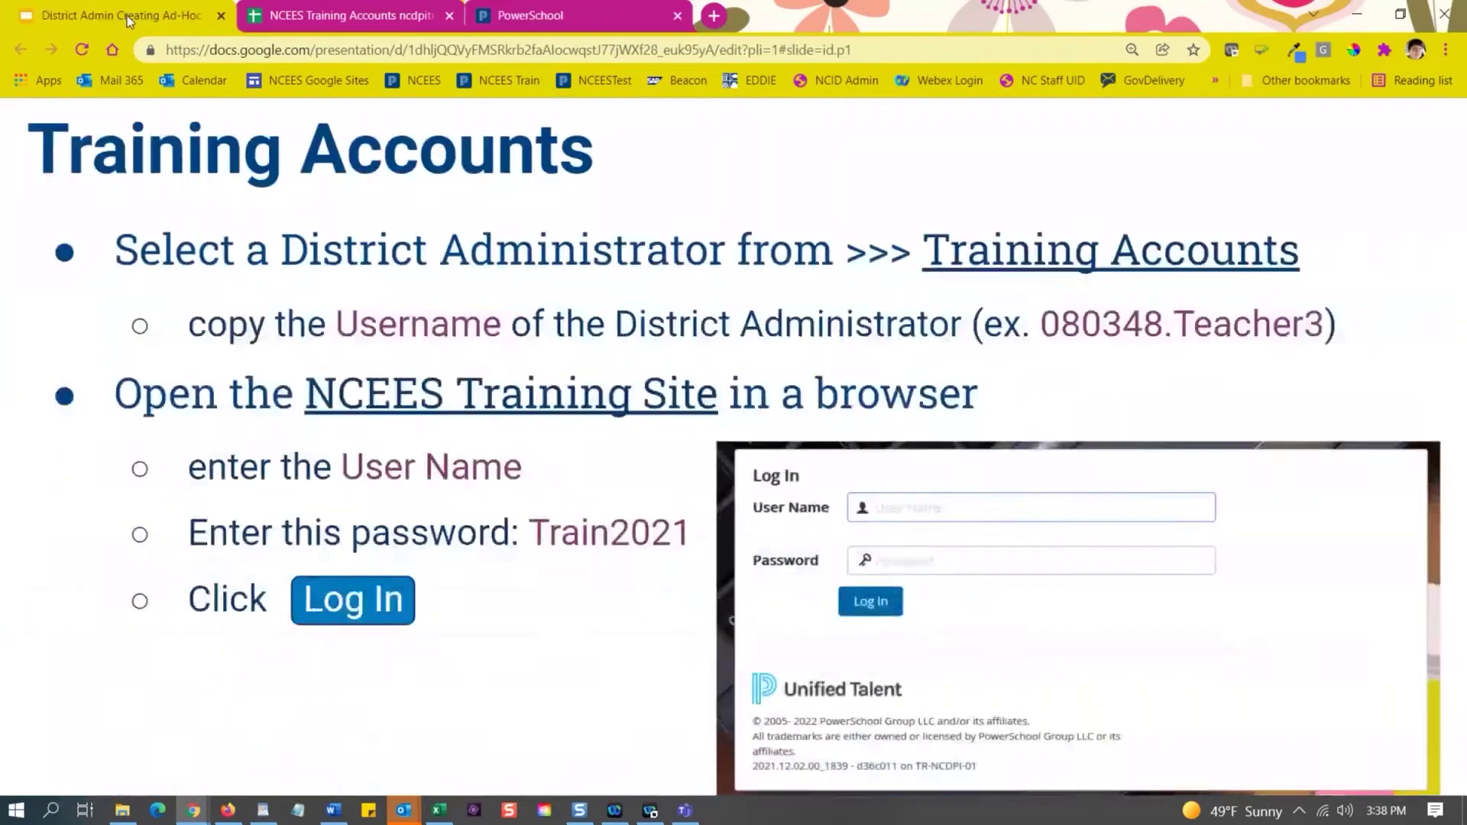
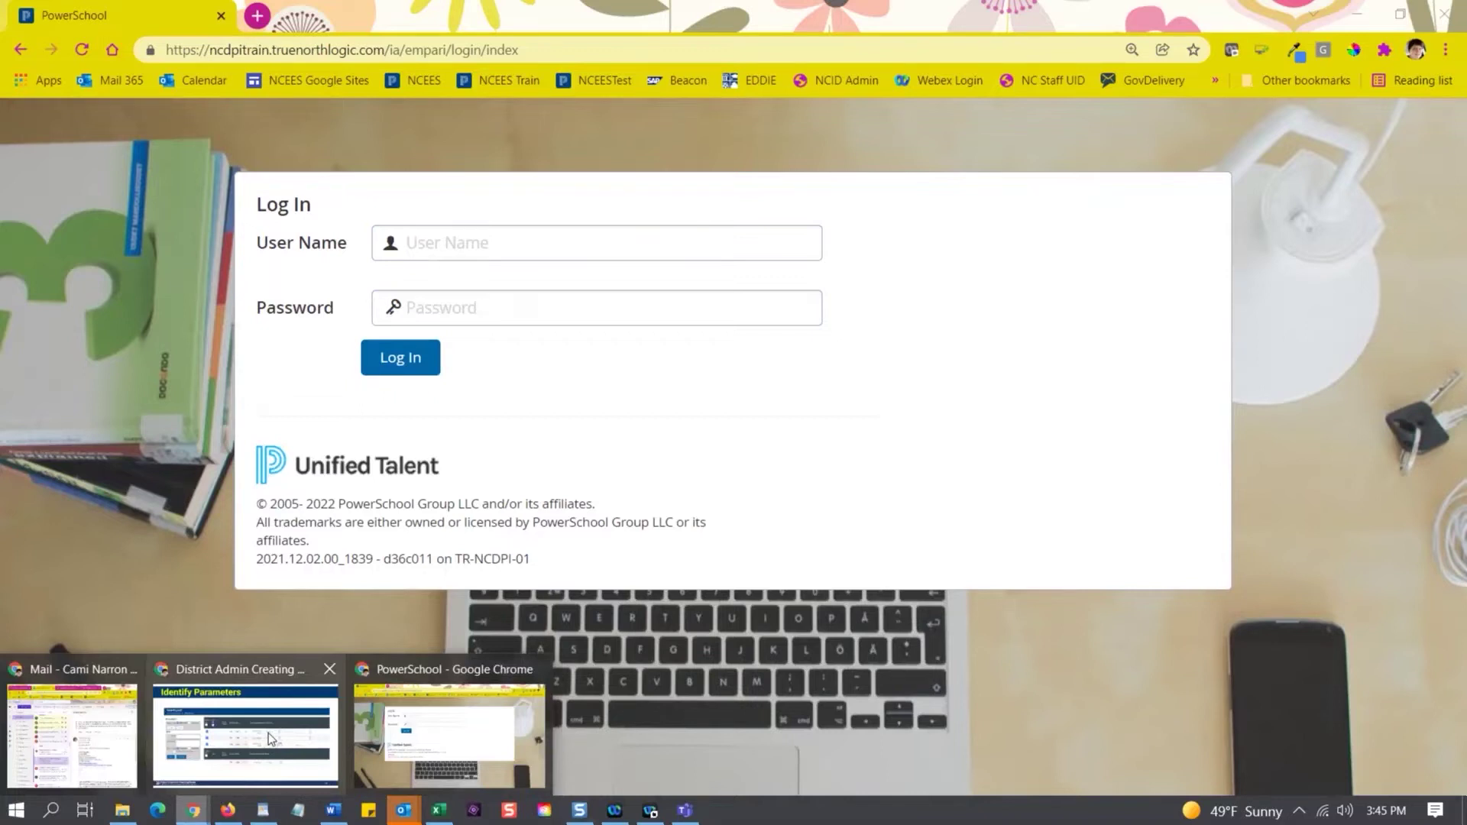
# Open the NCEES Training Accounts spreadsheet from the Training Accounts slide's hyperlink.
pyautogui.click(1358, 17)
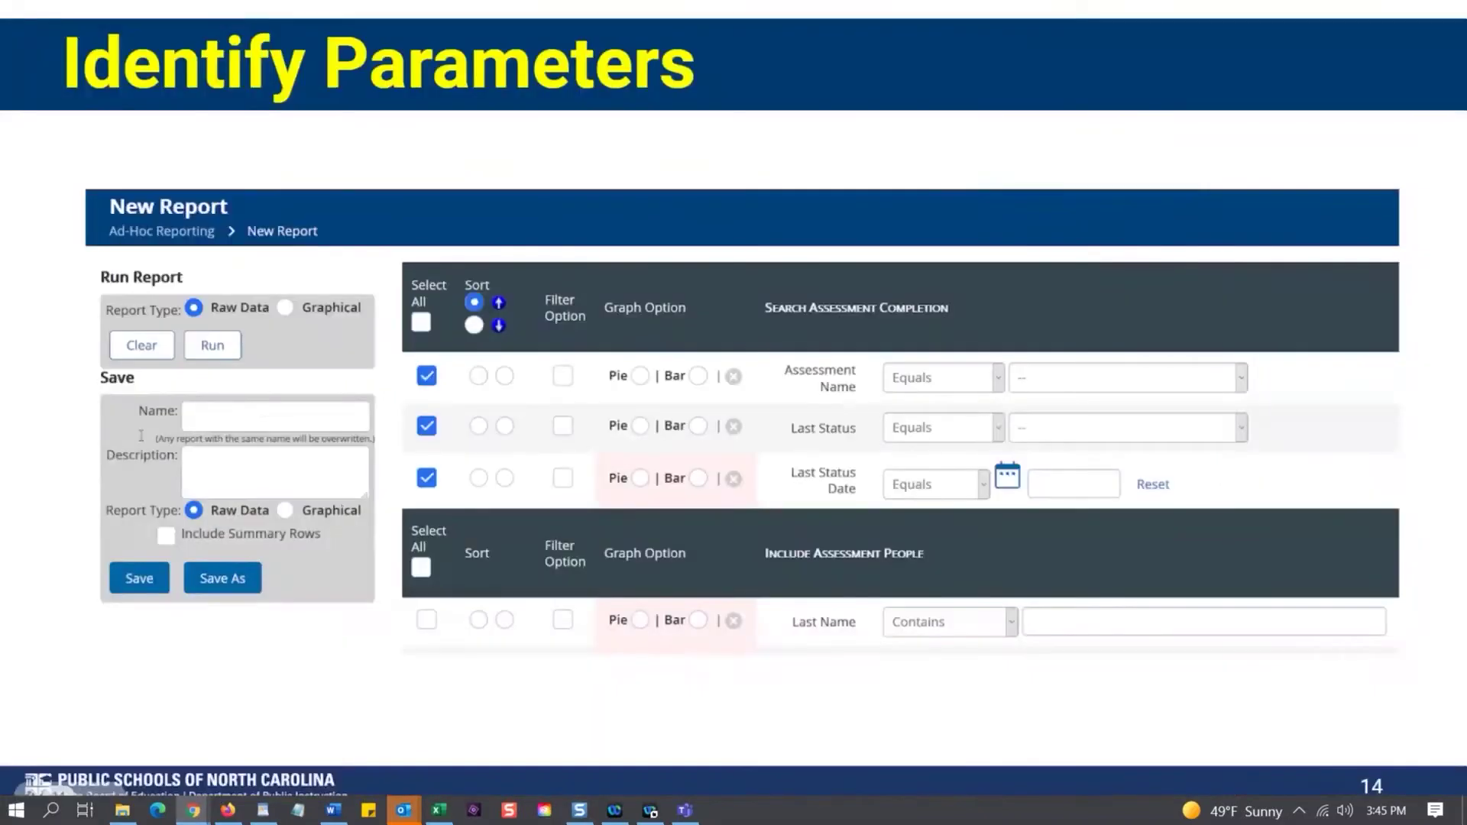
pyautogui.click(195, 812)
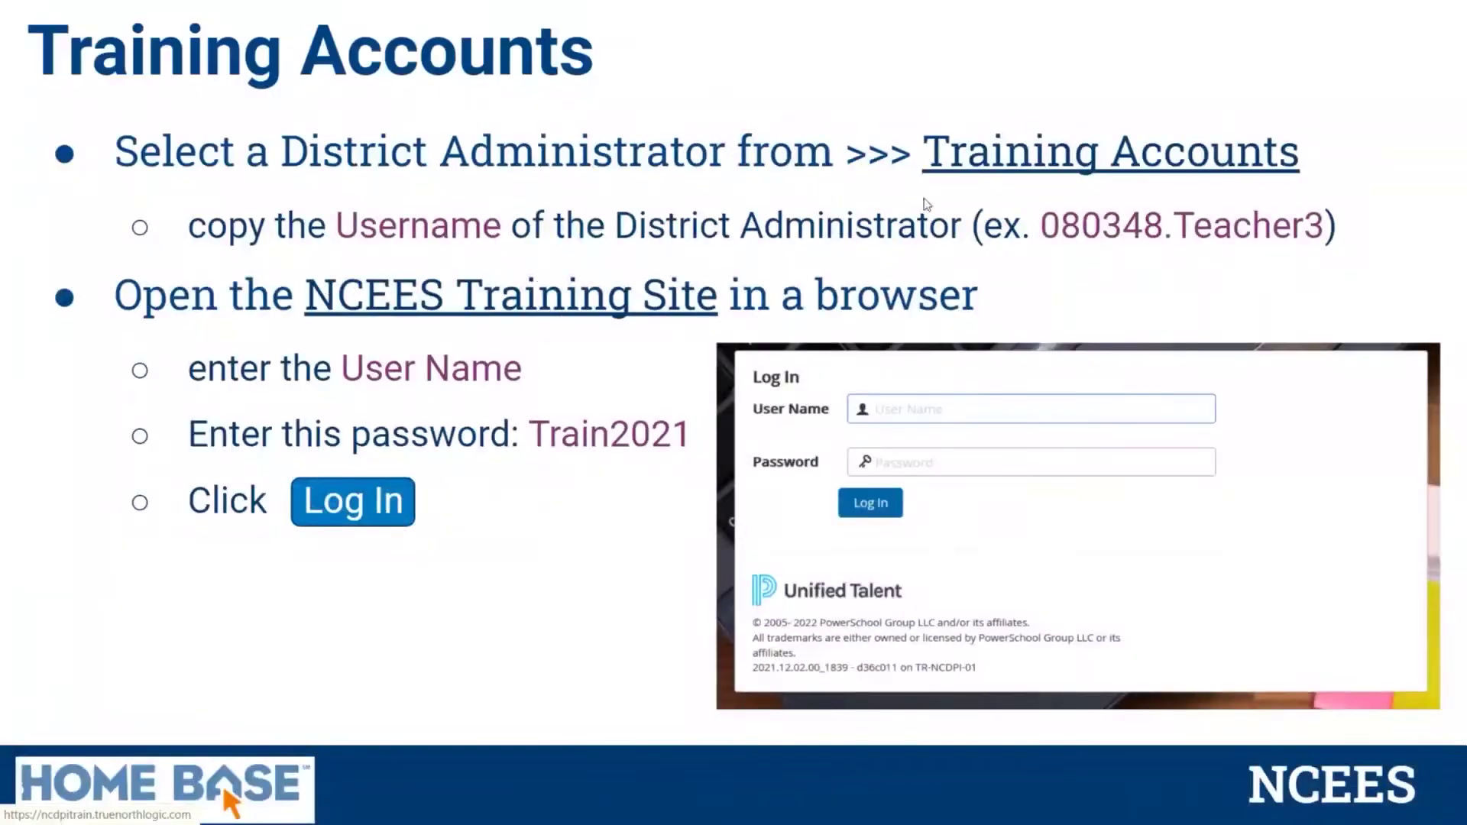
pyautogui.click(959, 157)
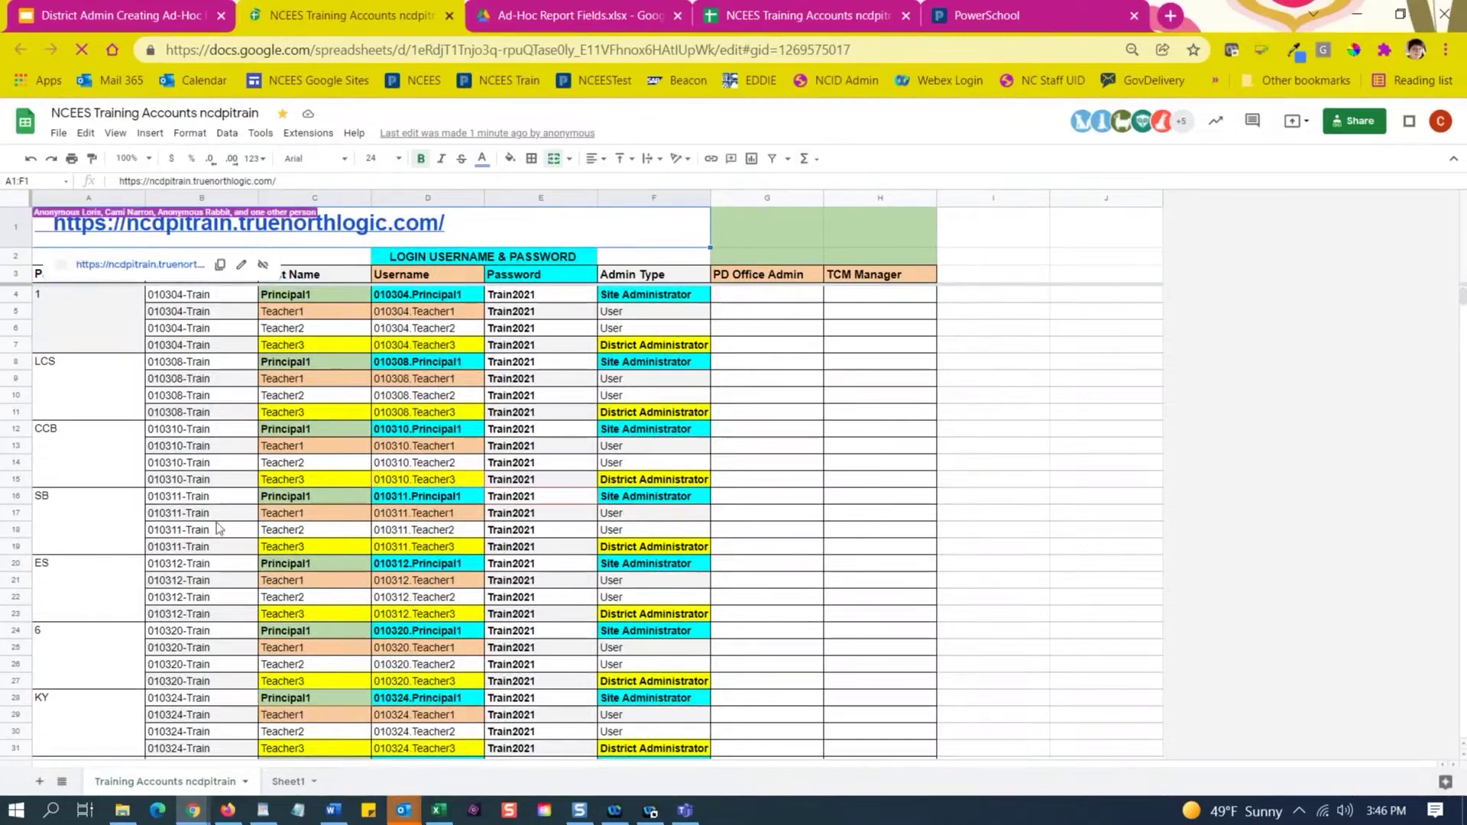
# Copy a District Administrator username from row 403 of the accounts list and return to PowerSchool.
pyautogui.scroll(-20, 115, 668)
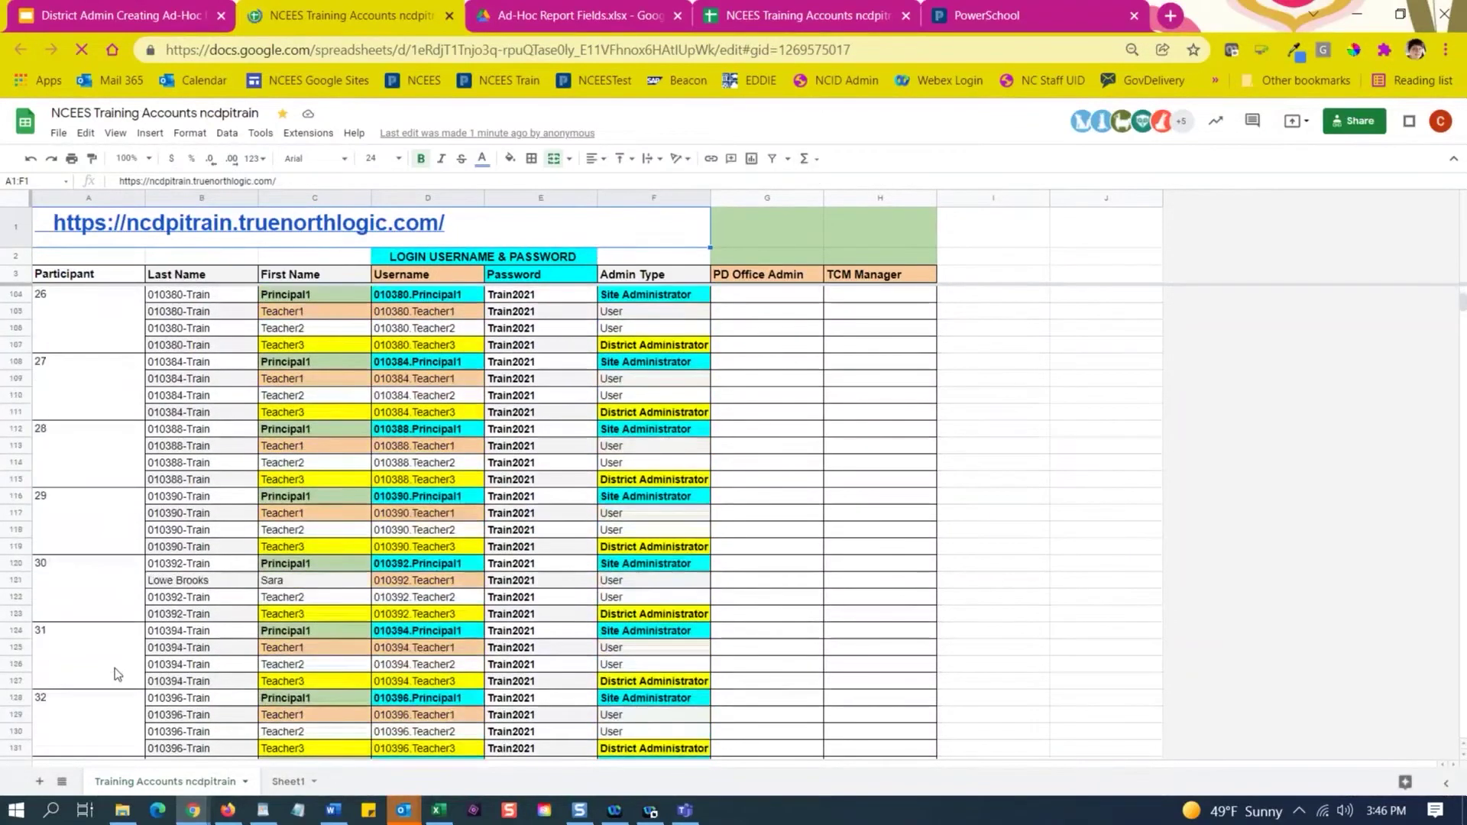
pyautogui.scroll(-20, 115, 668)
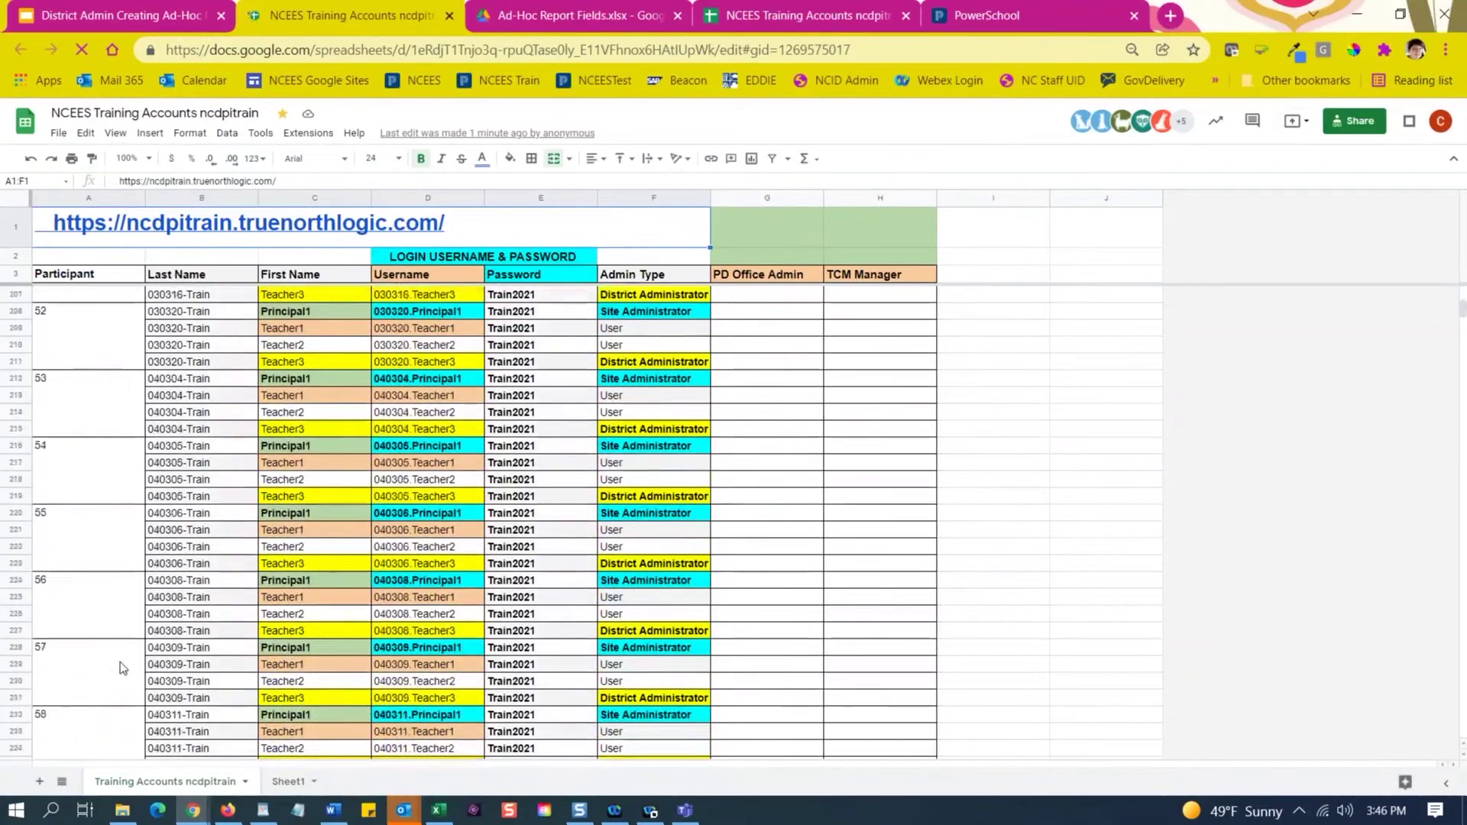
pyautogui.scroll(-19, 120, 668)
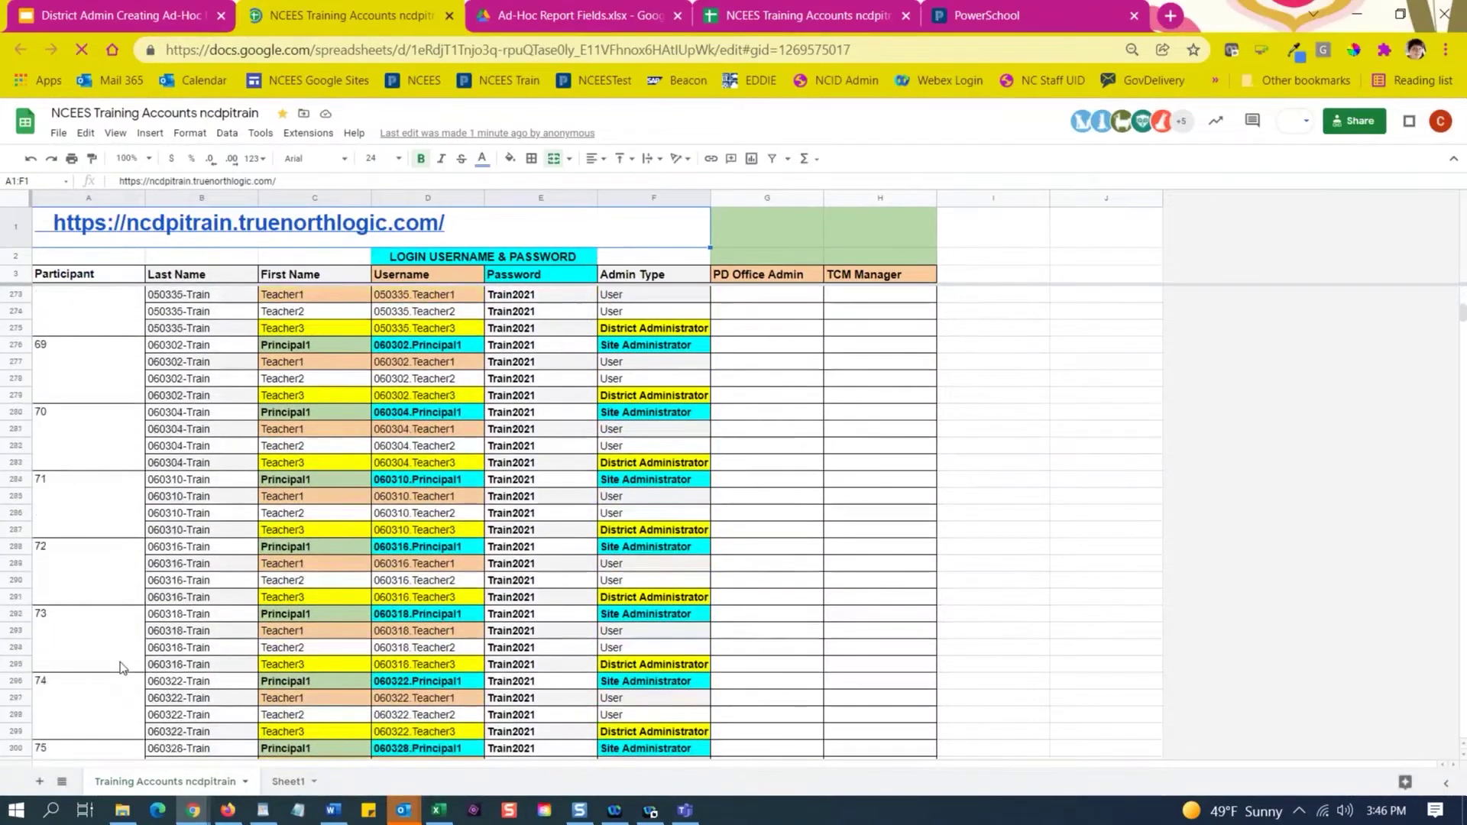
pyautogui.scroll(-20, 121, 668)
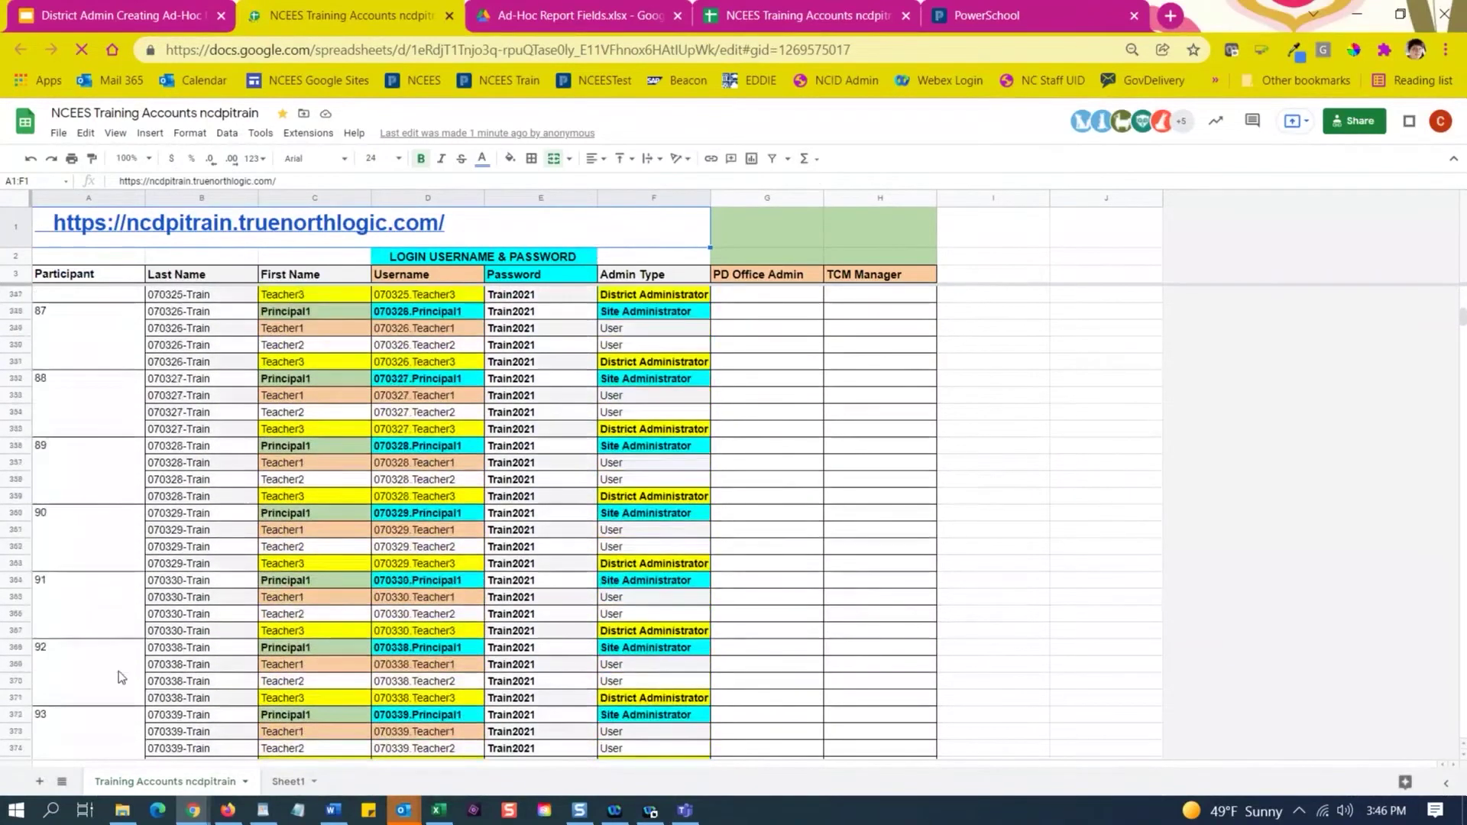
pyautogui.scroll(-11, 117, 673)
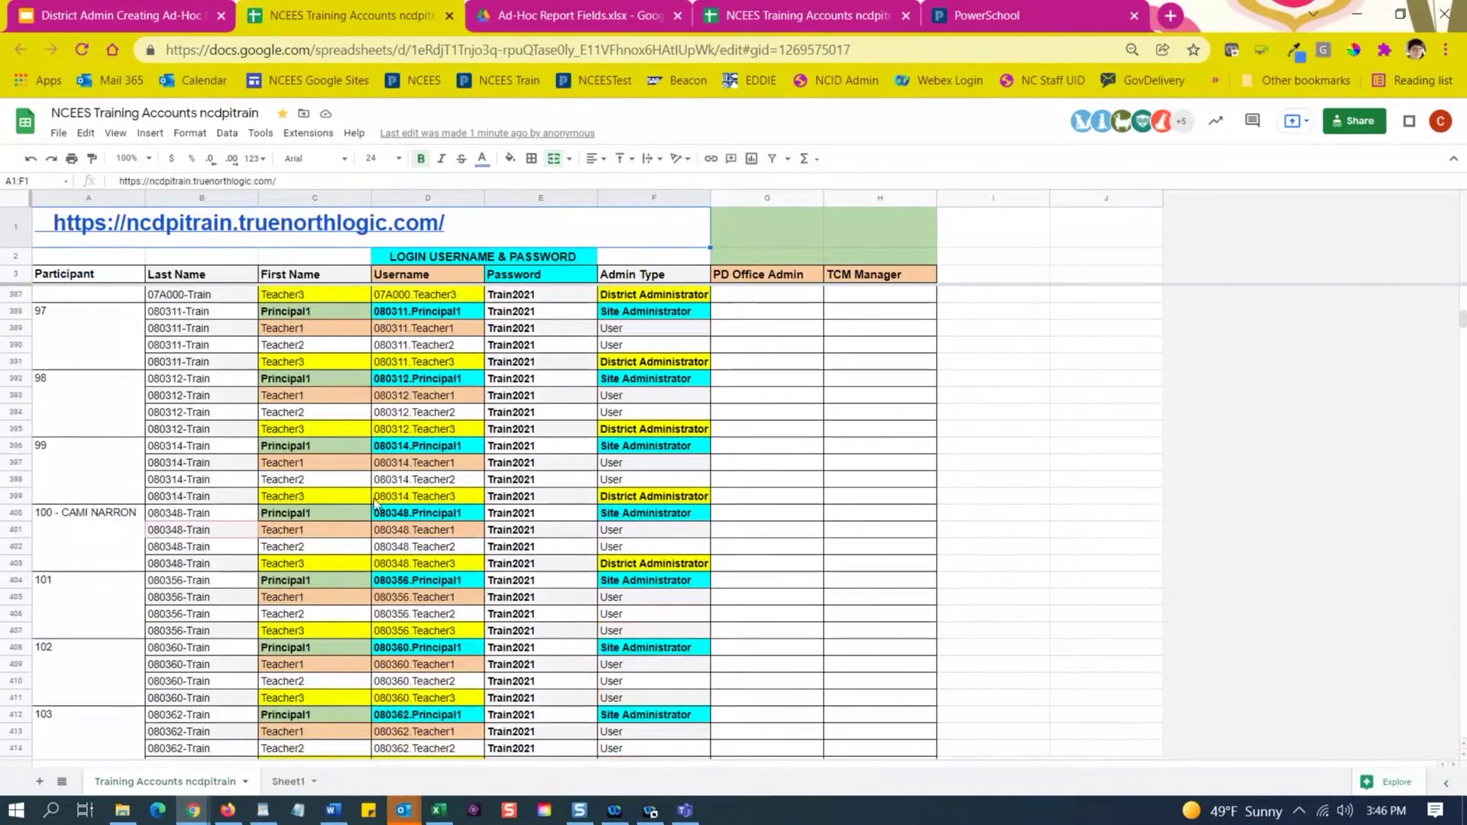
pyautogui.click(425, 566)
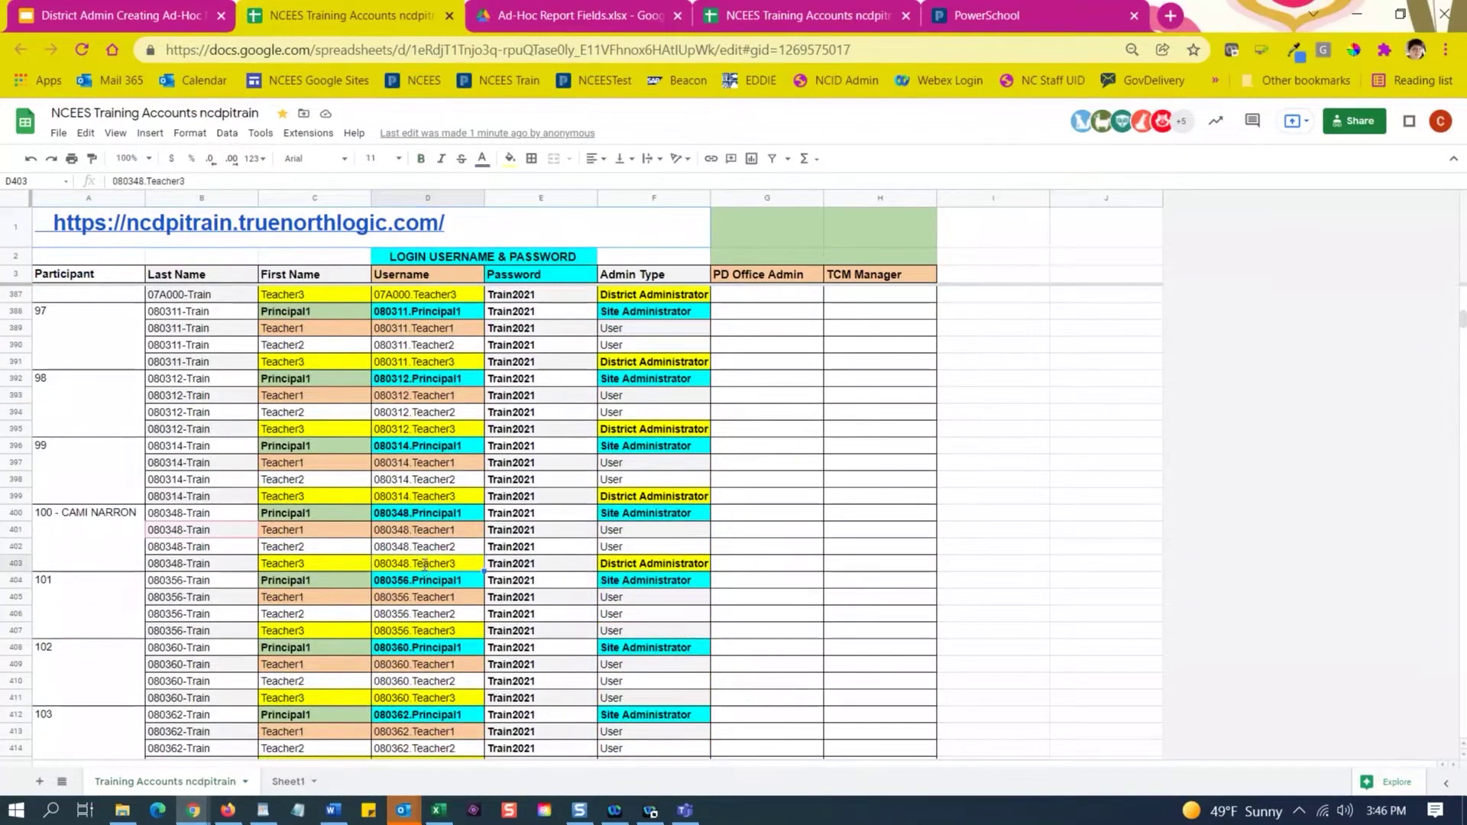
pyautogui.doubleClick(425, 566)
pyautogui.hotkey('ctrl', 'c')
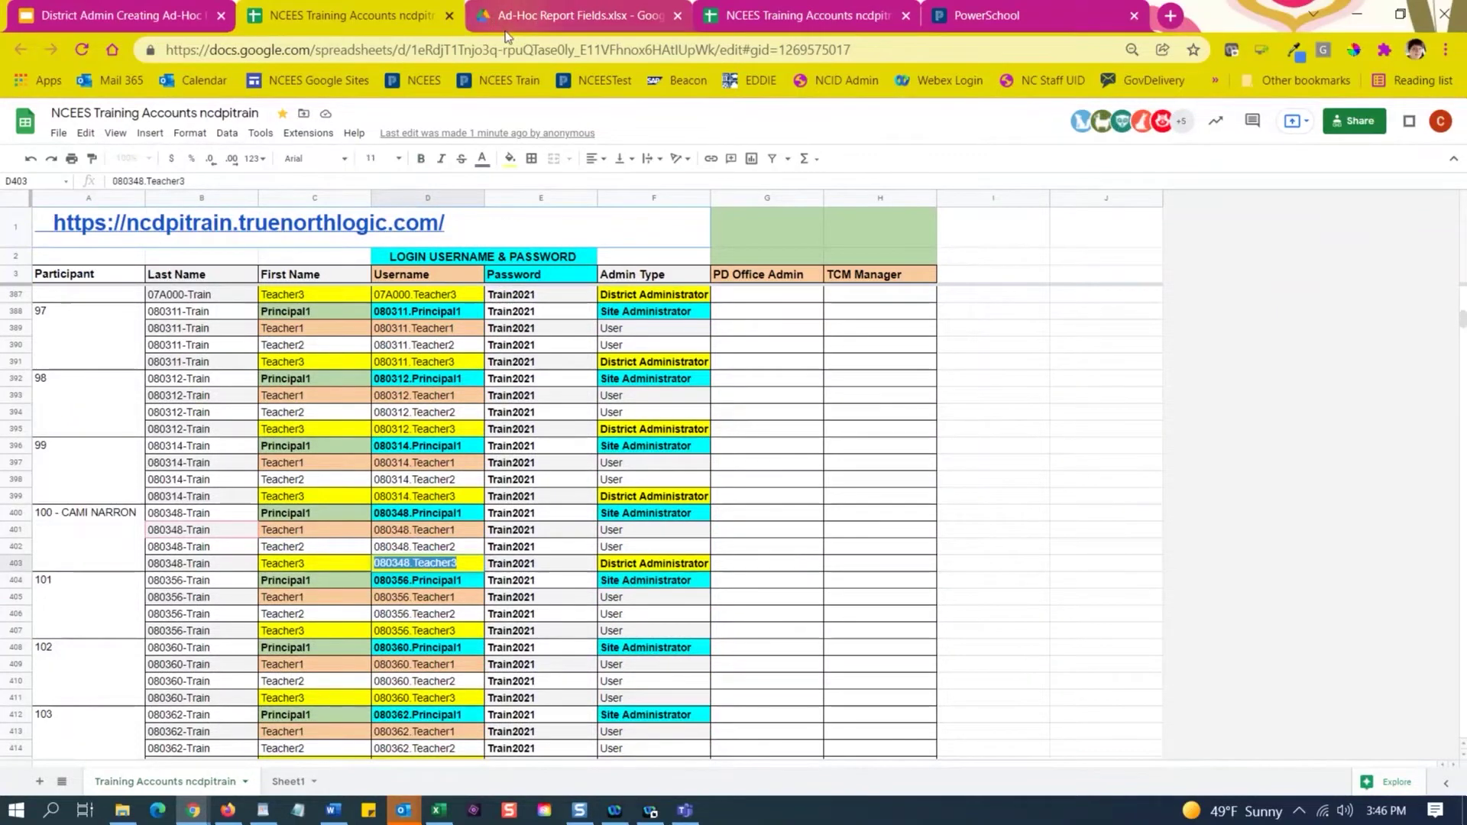
pyautogui.press('Escape')
pyautogui.hotkey('ctrl', 'Home')
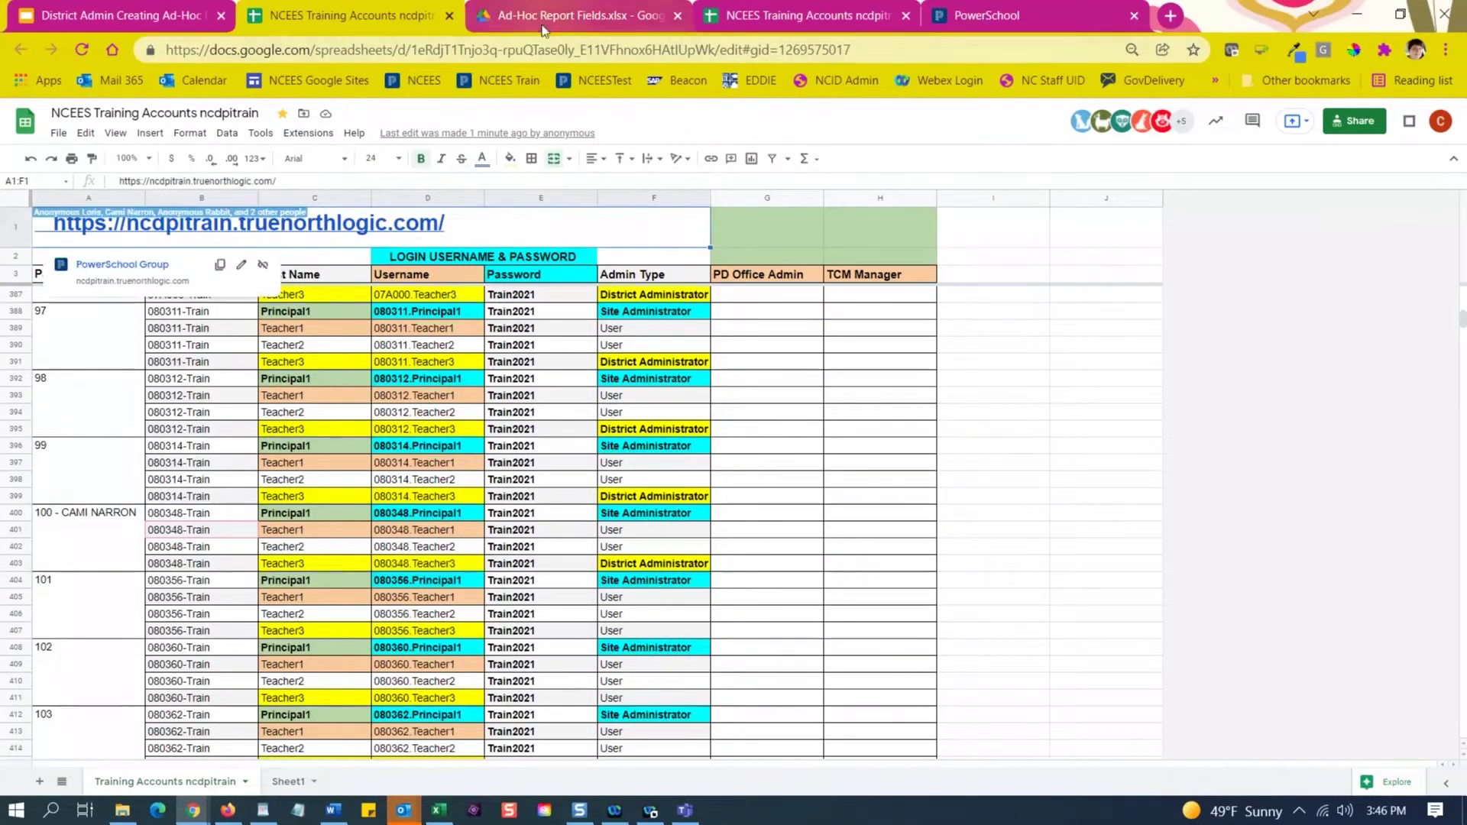
pyautogui.click(948, 20)
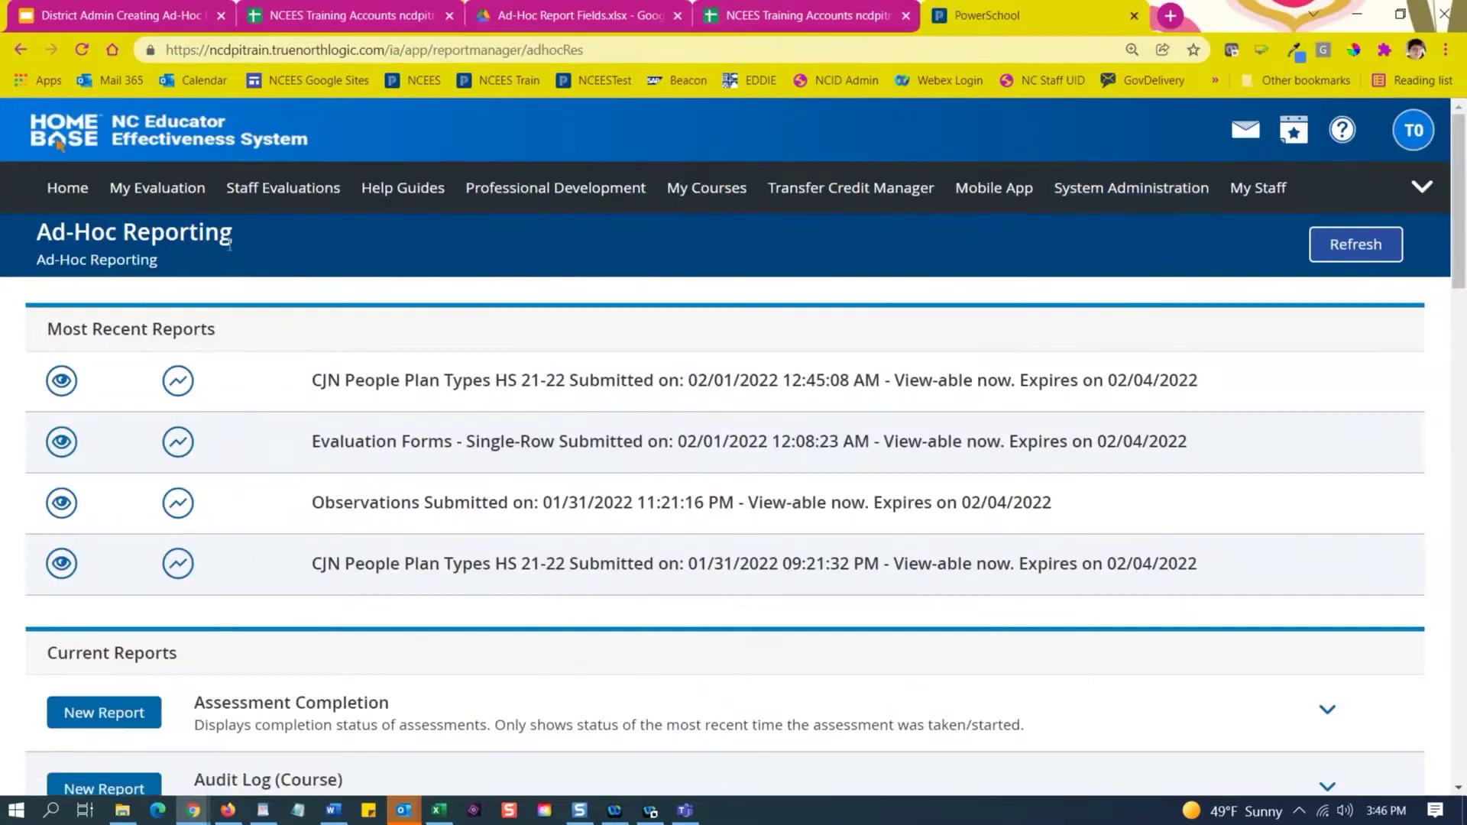
# Log in through System Administration with the pasted District Administrator username and its password.
pyautogui.click(1189, 198)
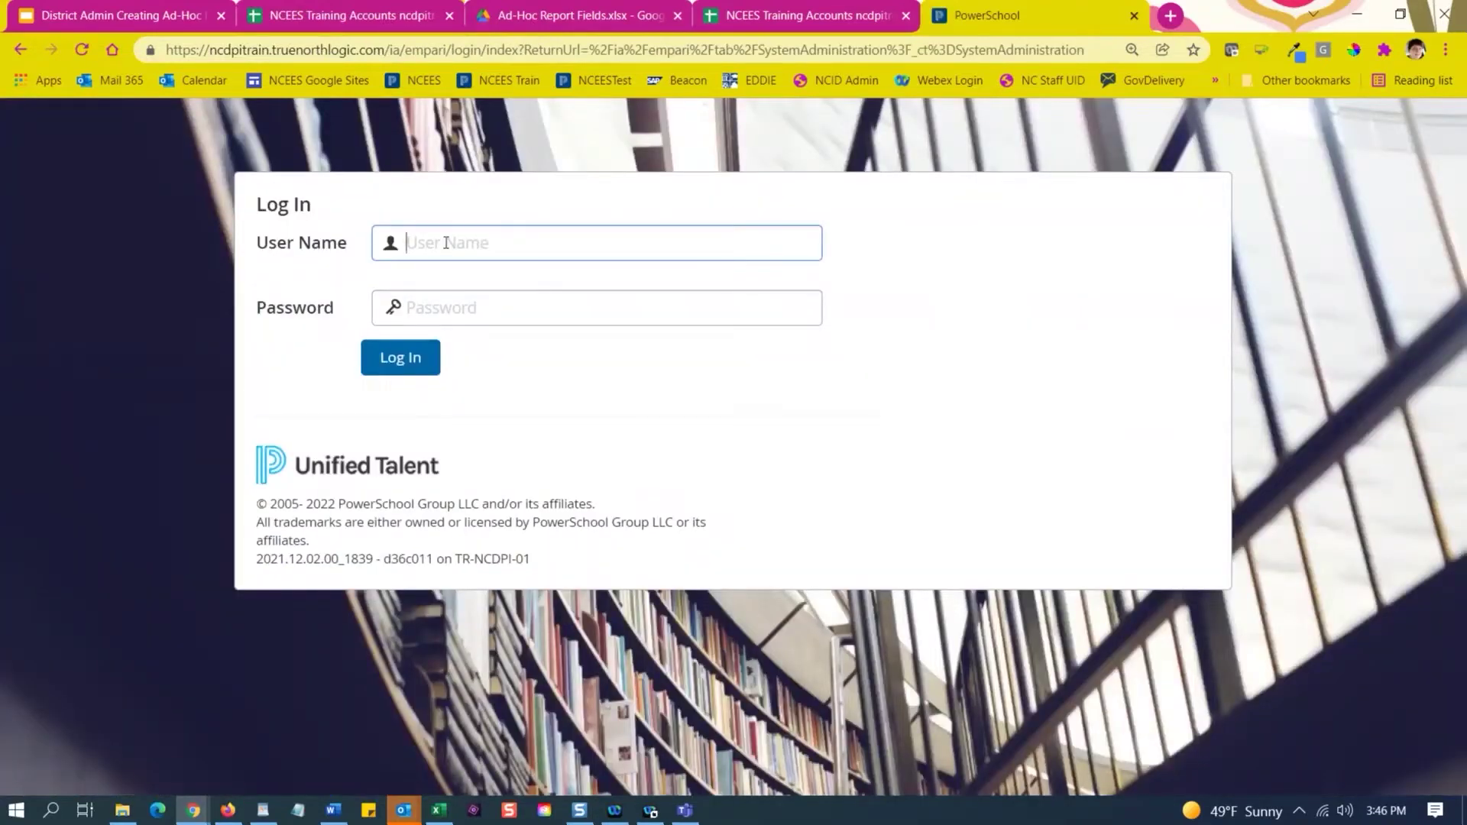
pyautogui.rightClick(447, 243)
pyautogui.click(501, 394)
pyautogui.click(443, 299)
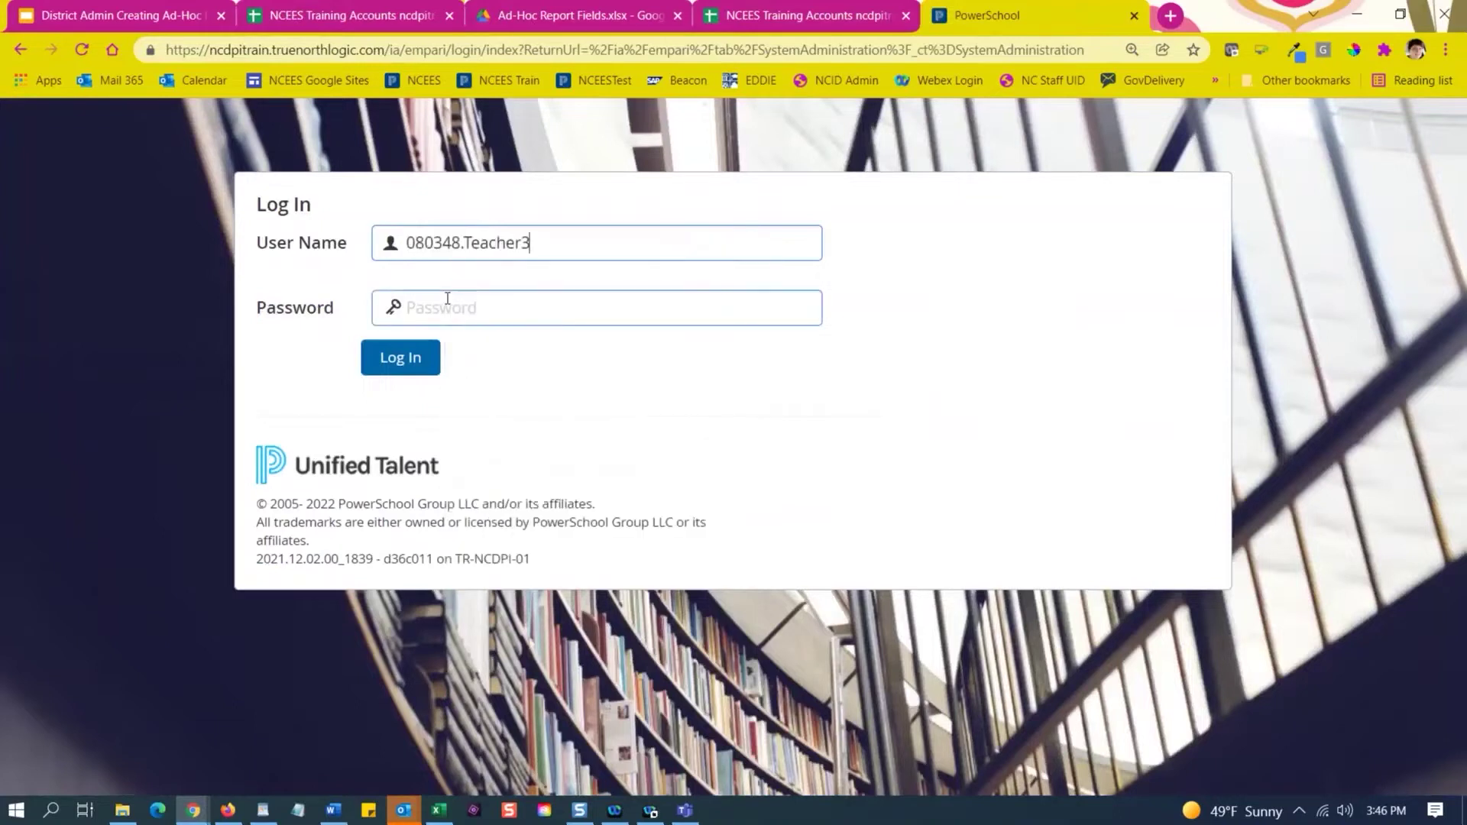
pyautogui.write('*')
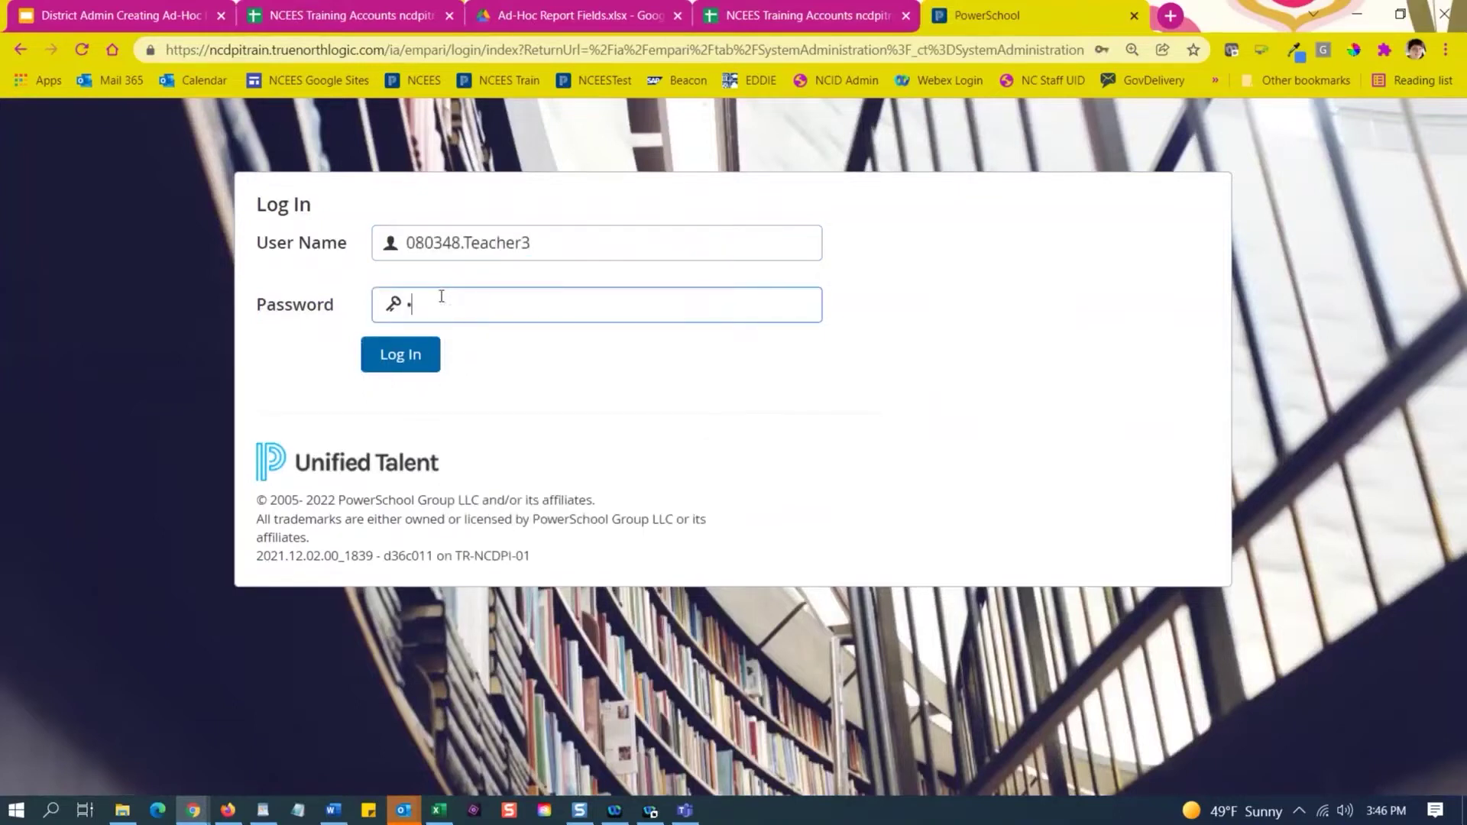
pyautogui.press('BackSpace')
pyautogui.write('*********')
pyautogui.click(405, 353)
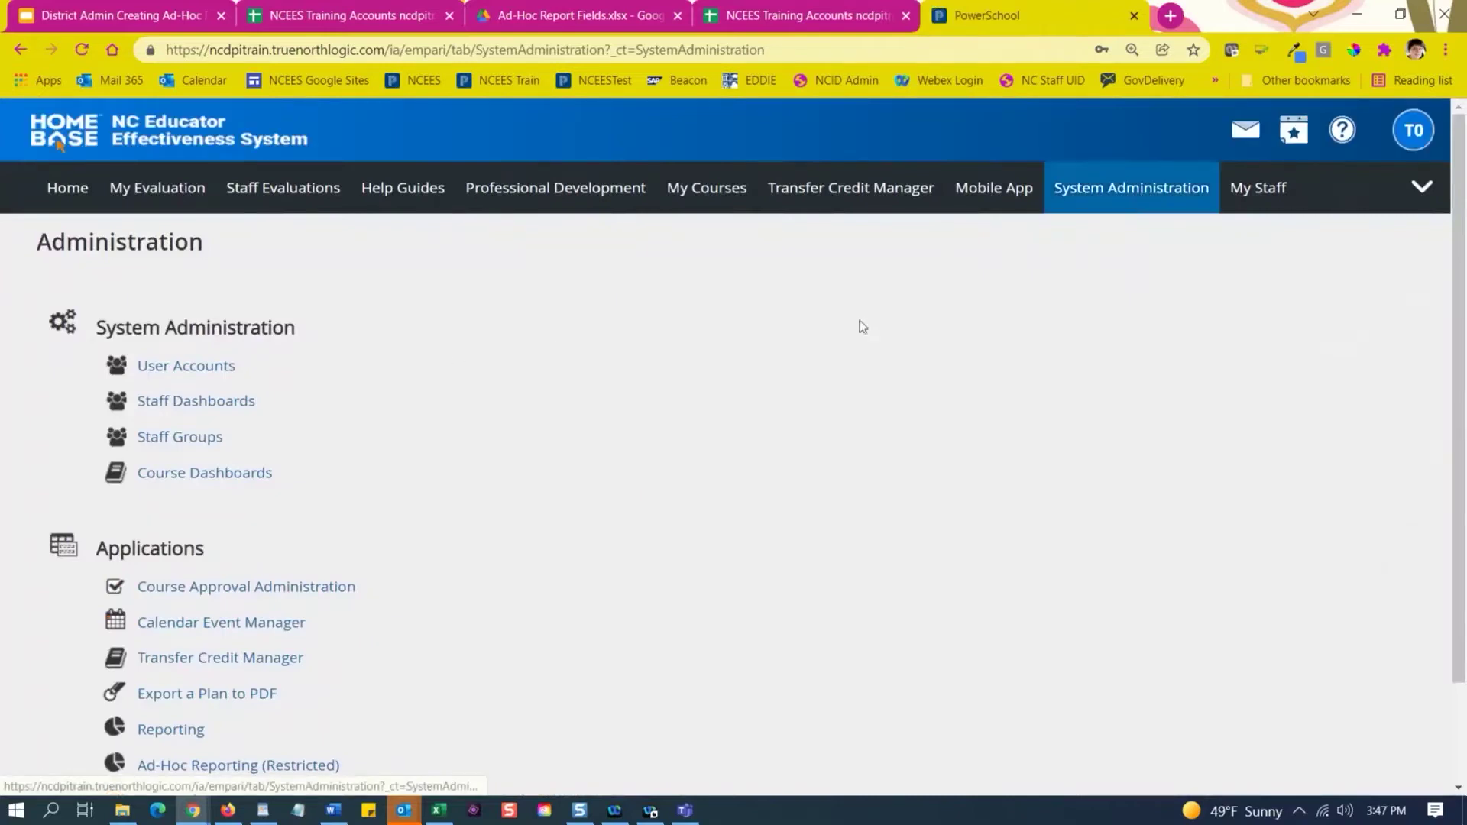
pyautogui.scroll(-2, 348, 520)
# Open Ad-Hoc Reporting and review the Most Recent Reports, such as Evaluation Forms and its expiry date.
pyautogui.click(285, 652)
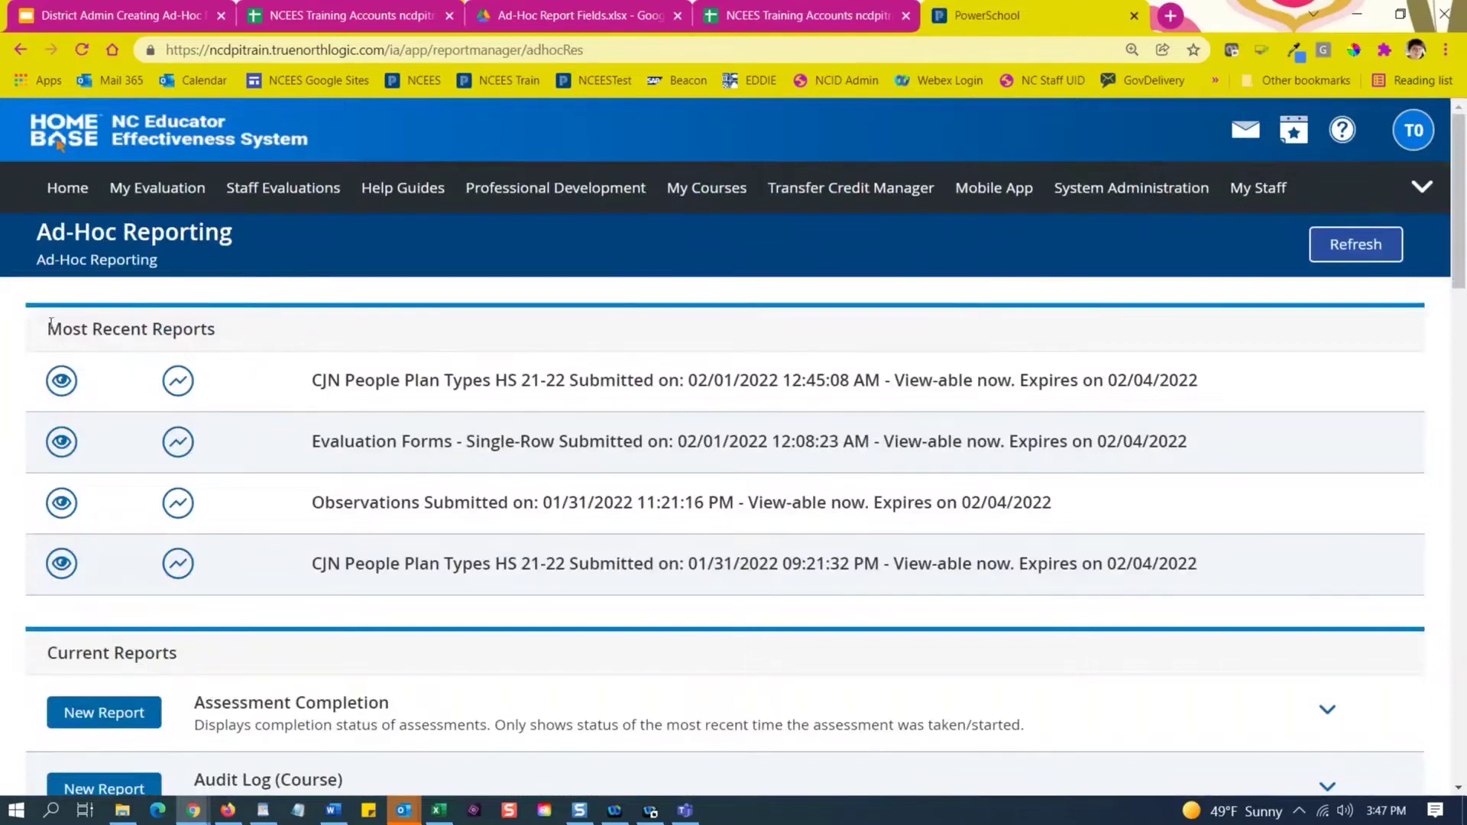
pyautogui.moveTo(48, 329); pyautogui.dragTo(229, 330)
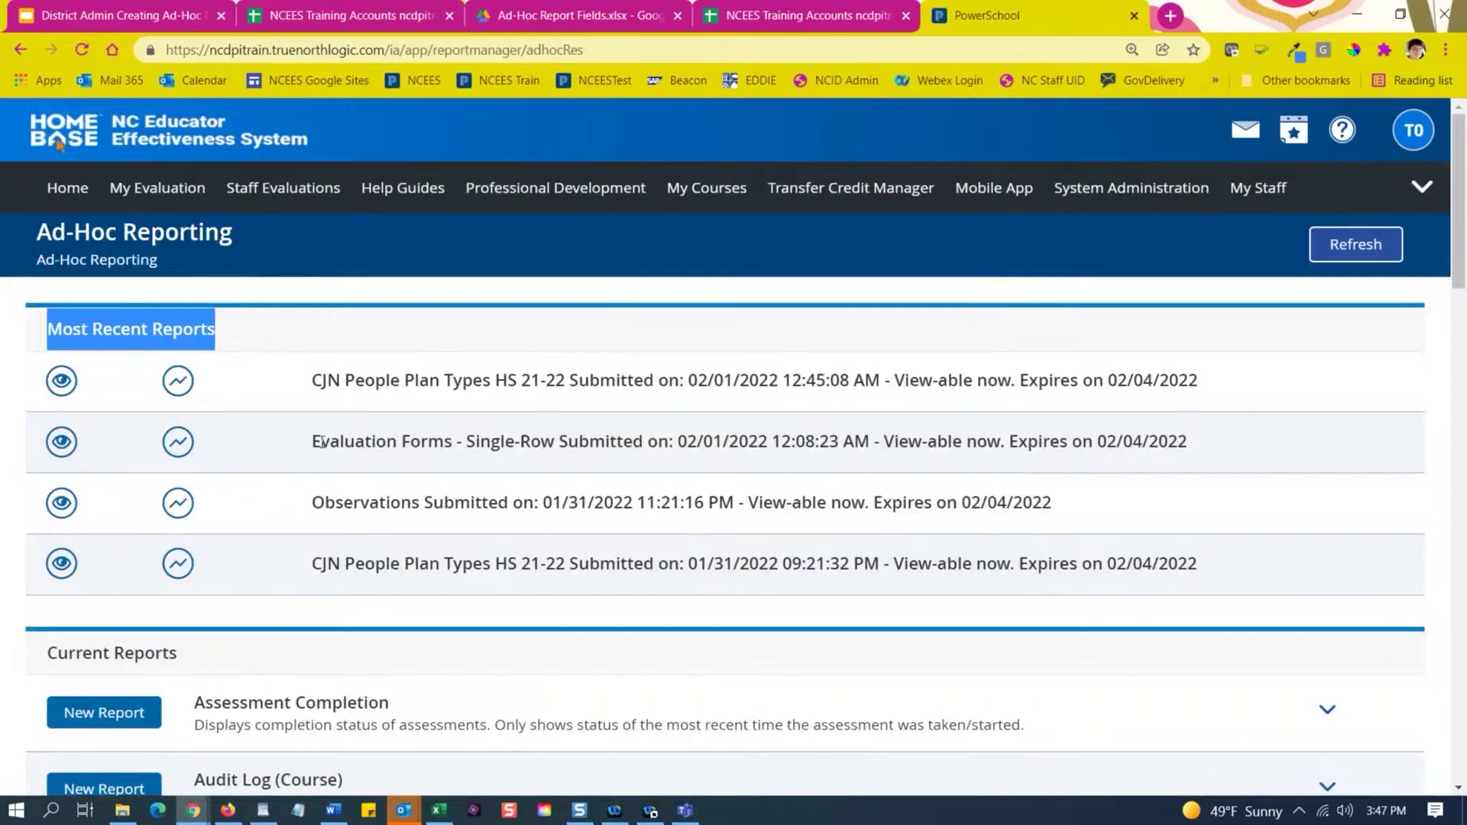
pyautogui.moveTo(313, 442); pyautogui.dragTo(456, 436)
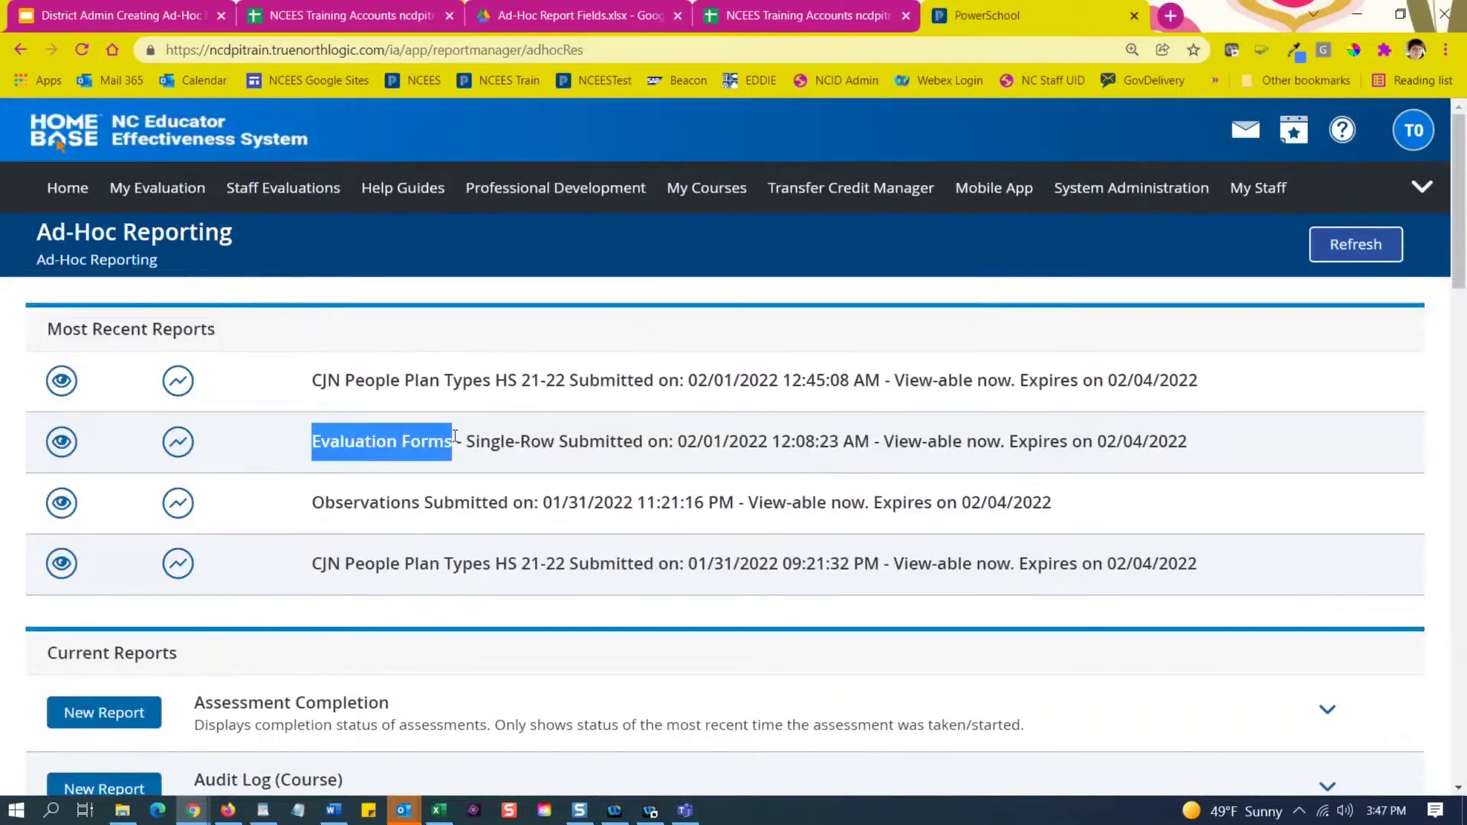
pyautogui.click(1020, 441)
pyautogui.moveTo(1020, 441); pyautogui.dragTo(1194, 448)
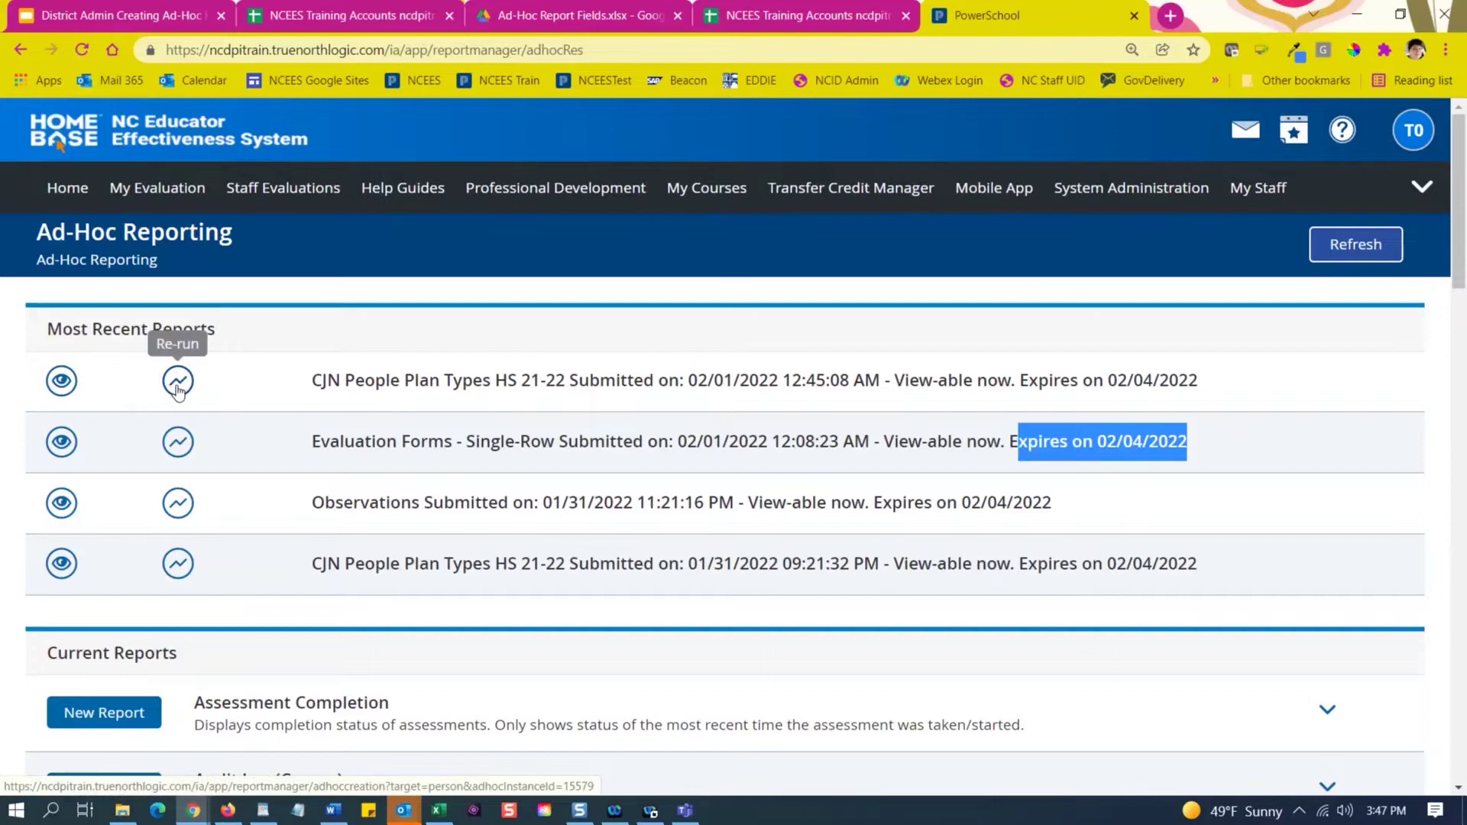
pyautogui.click(183, 393)
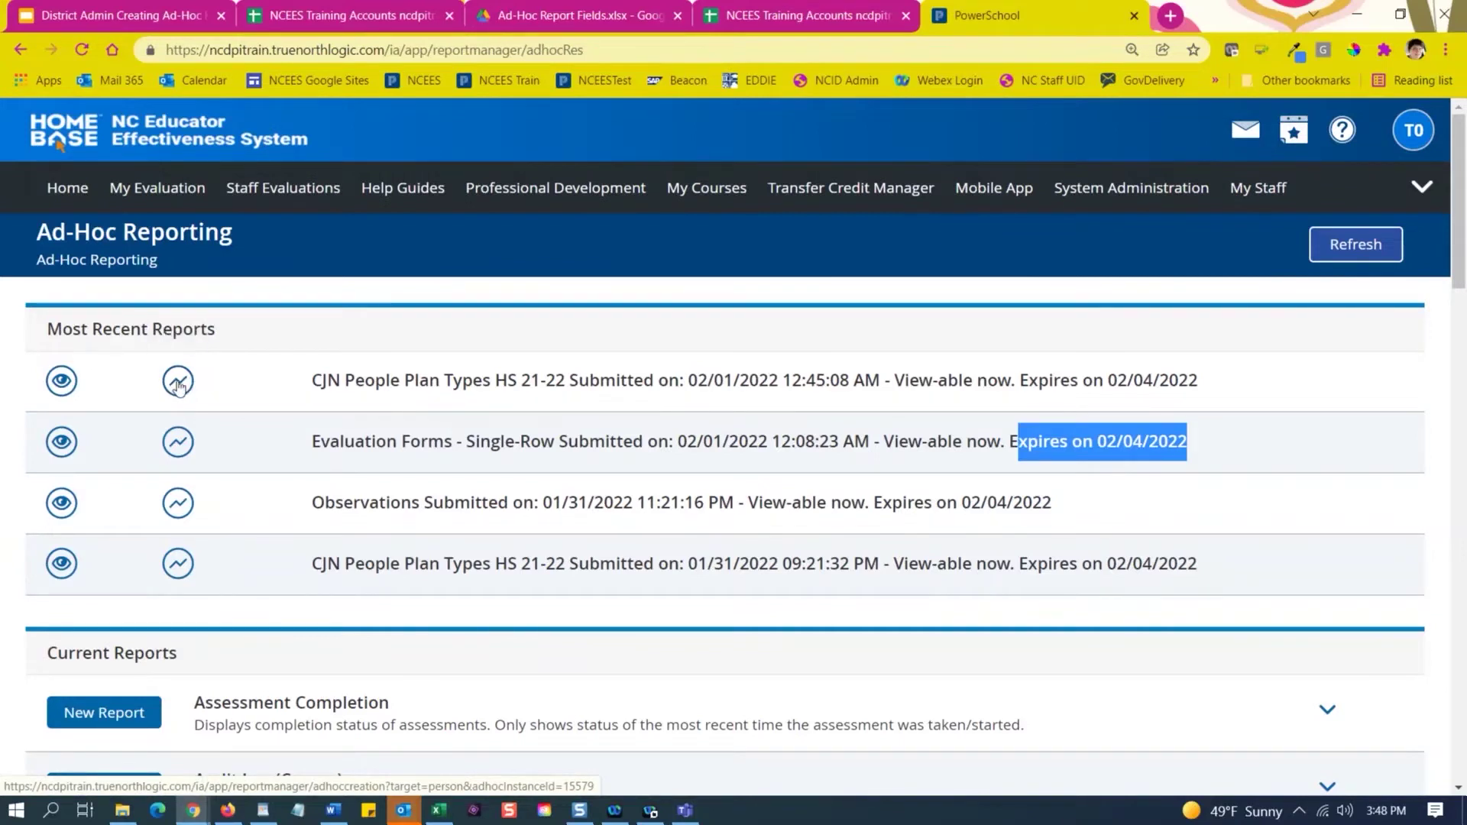
# Scroll past Assessment Completion and Audit Log (Course) and expand the People report type.
pyautogui.scroll(-4, 320, 511)
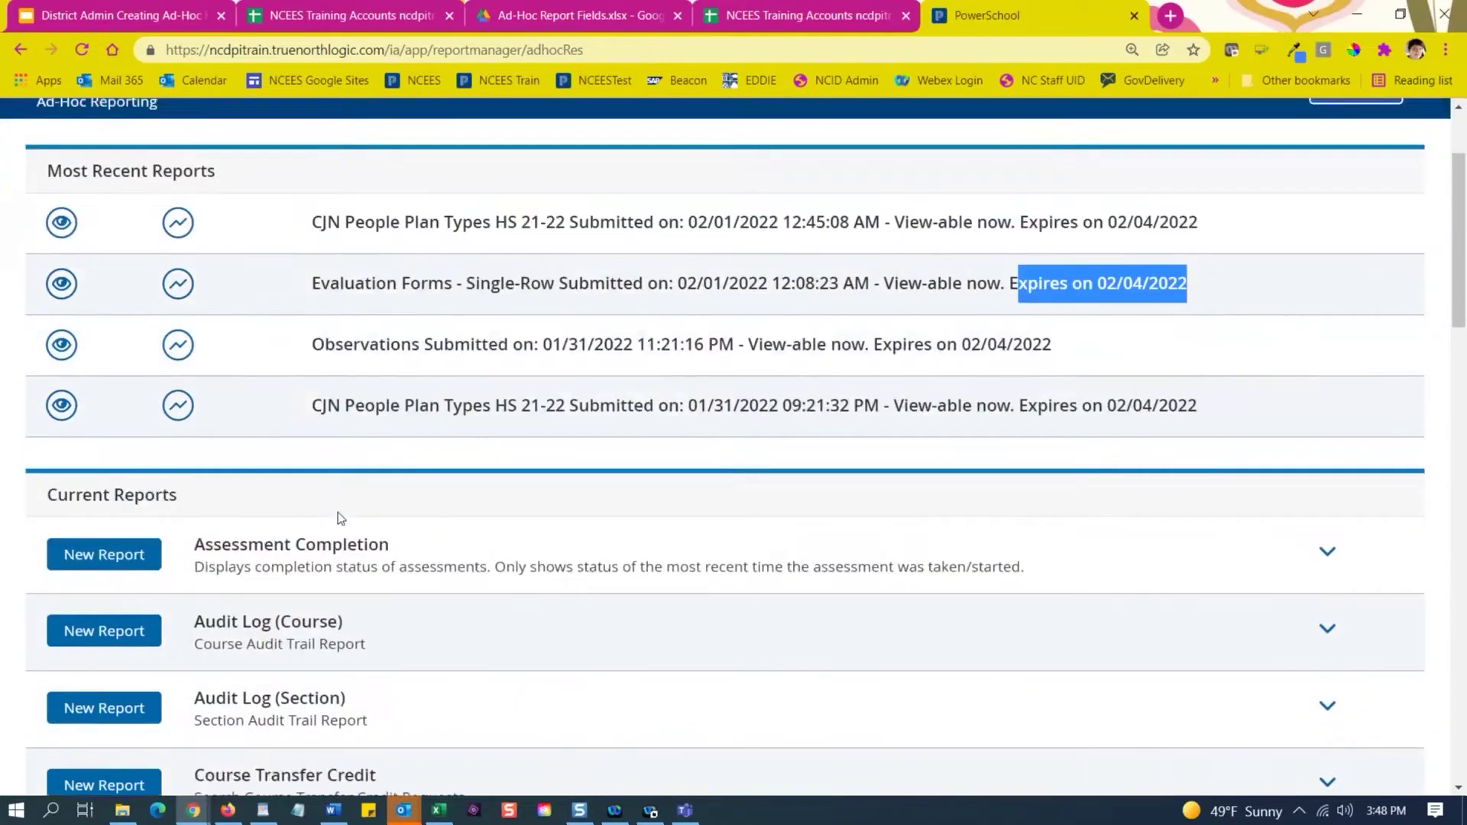
pyautogui.scroll(-3, 370, 501)
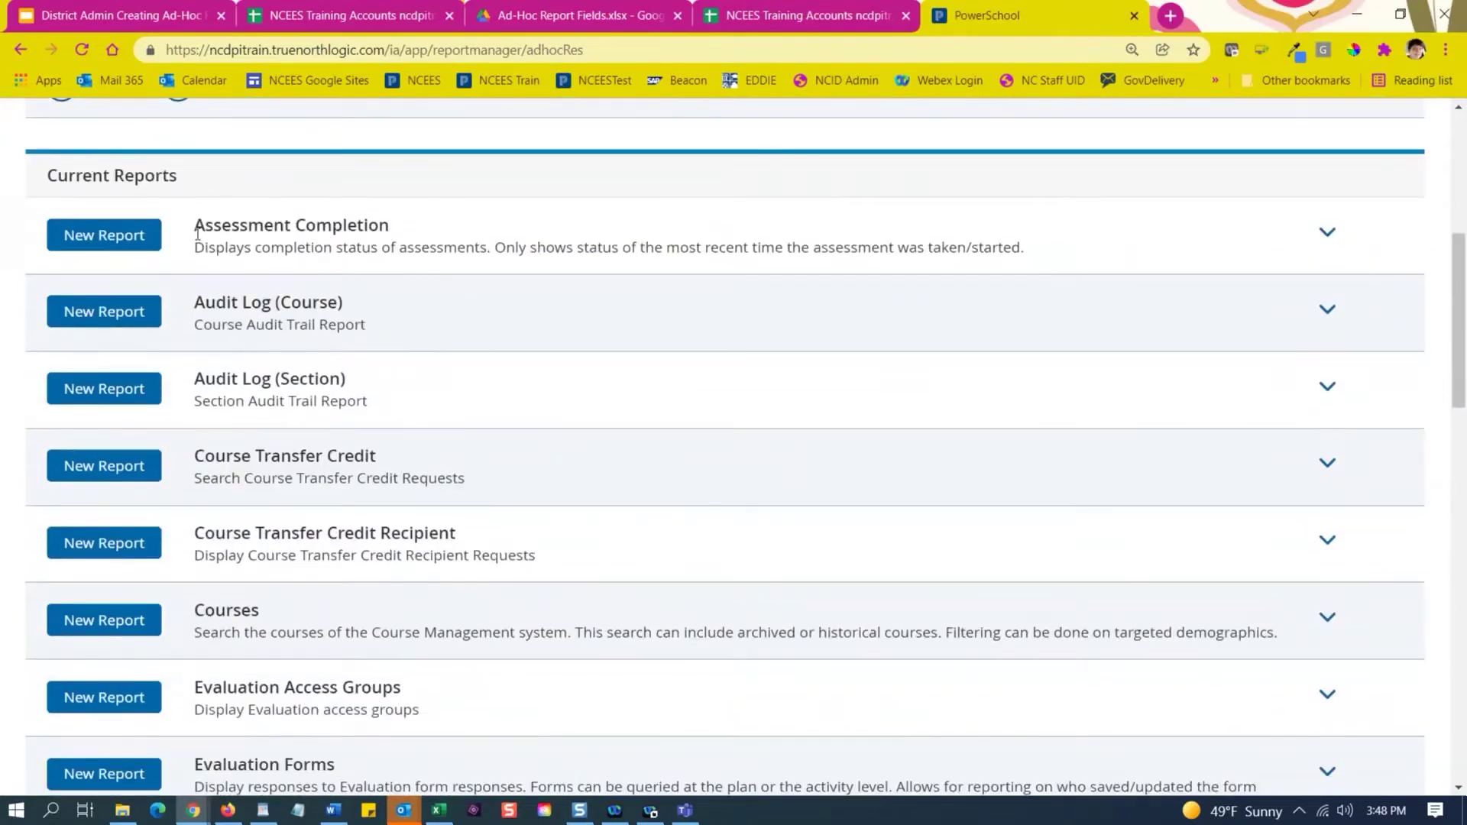
pyautogui.moveTo(197, 232); pyautogui.dragTo(387, 230)
pyautogui.moveTo(191, 305); pyautogui.dragTo(367, 327)
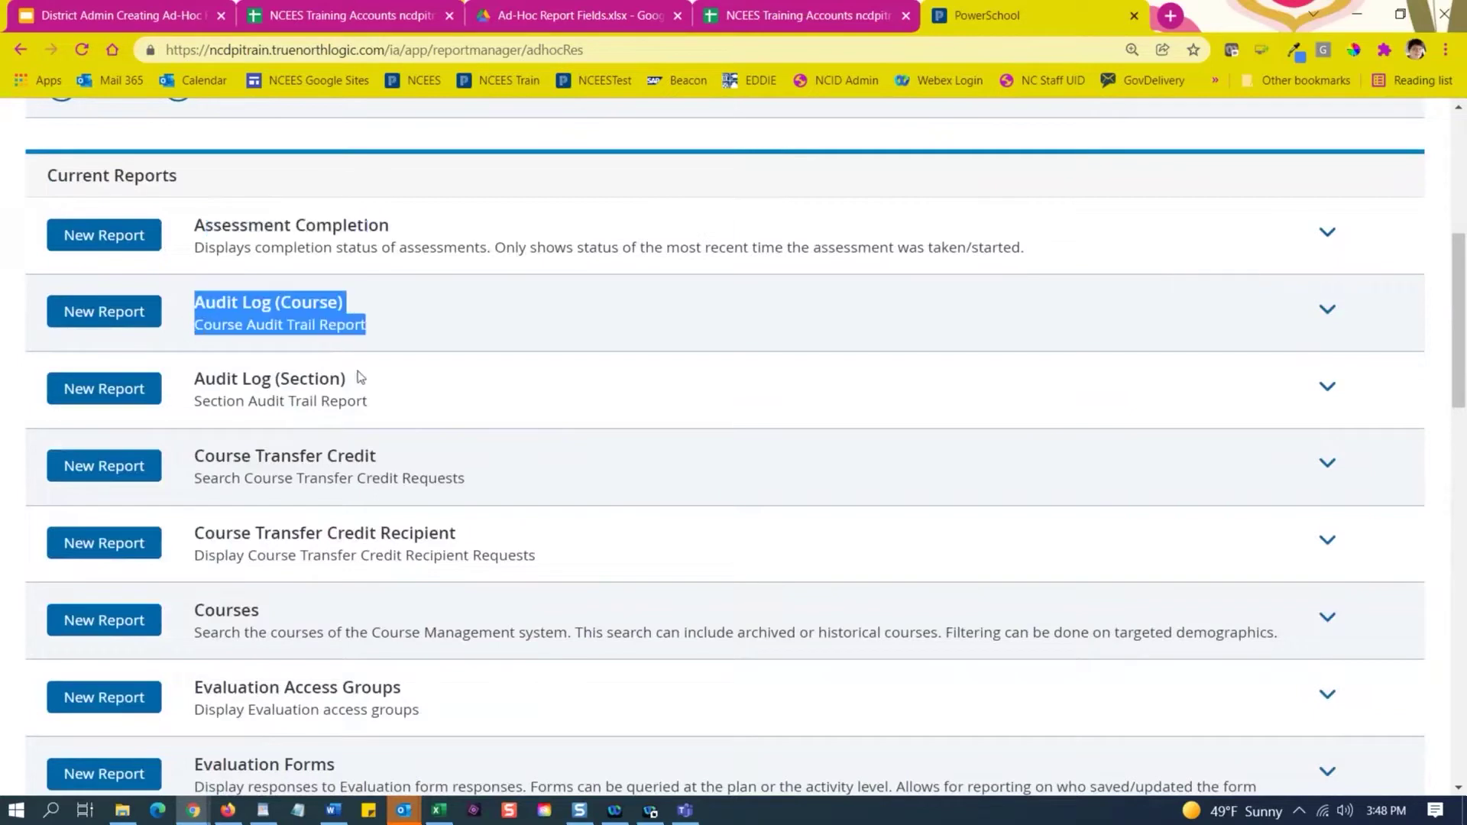
pyautogui.scroll(-1, 452, 411)
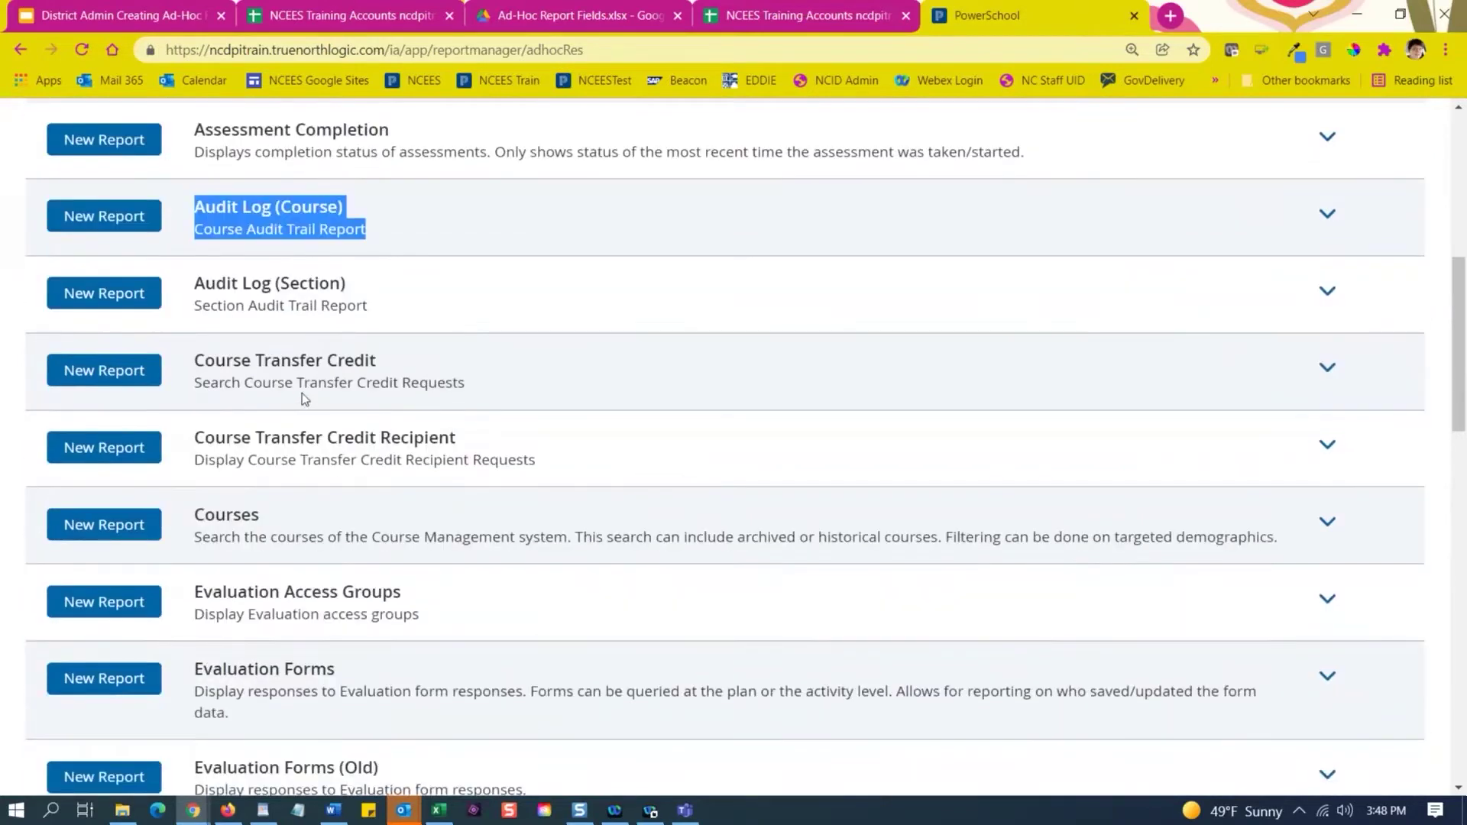
pyautogui.scroll(-2, 353, 421)
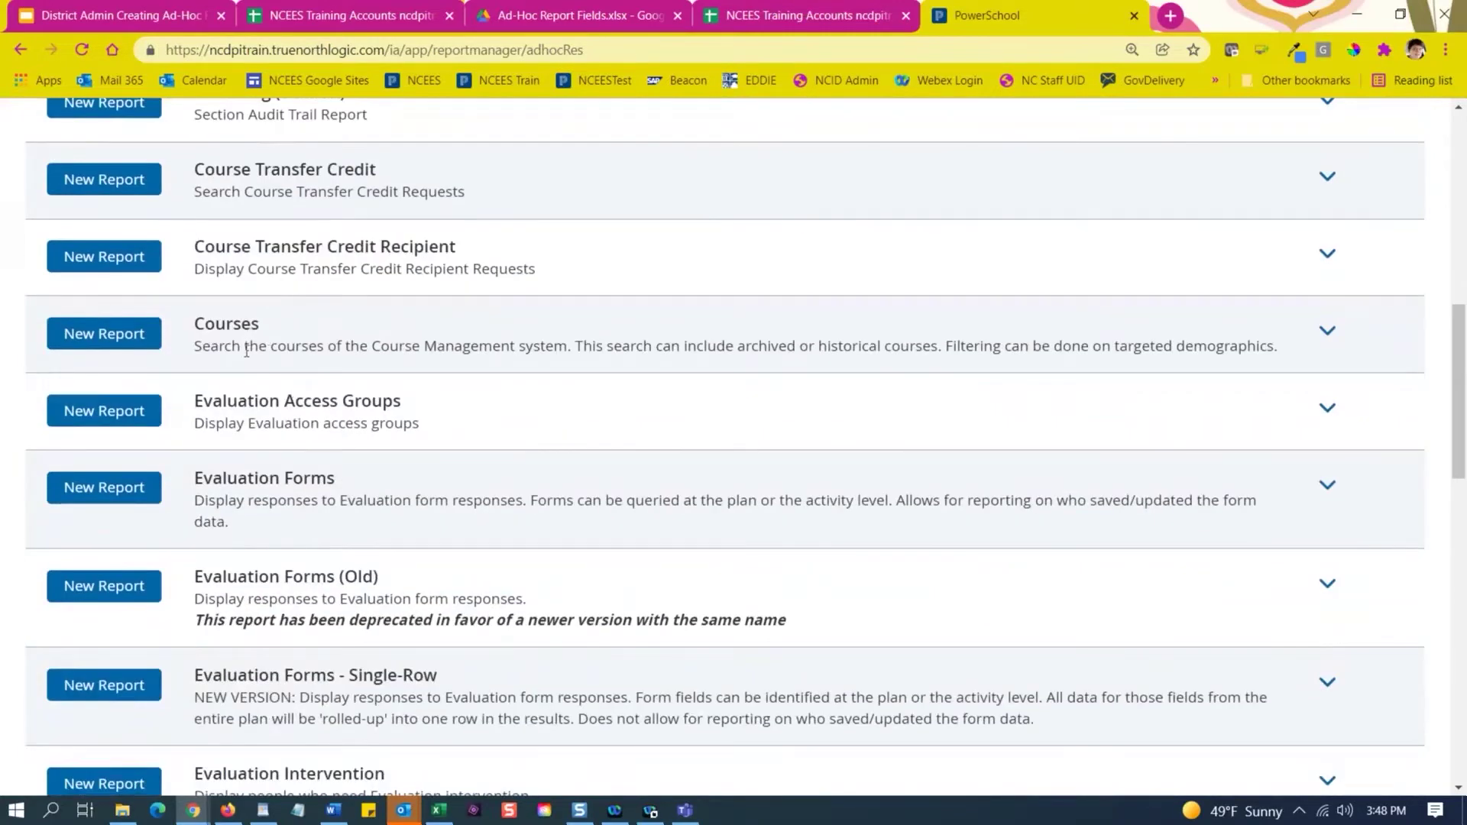
pyautogui.scroll(-1, 304, 512)
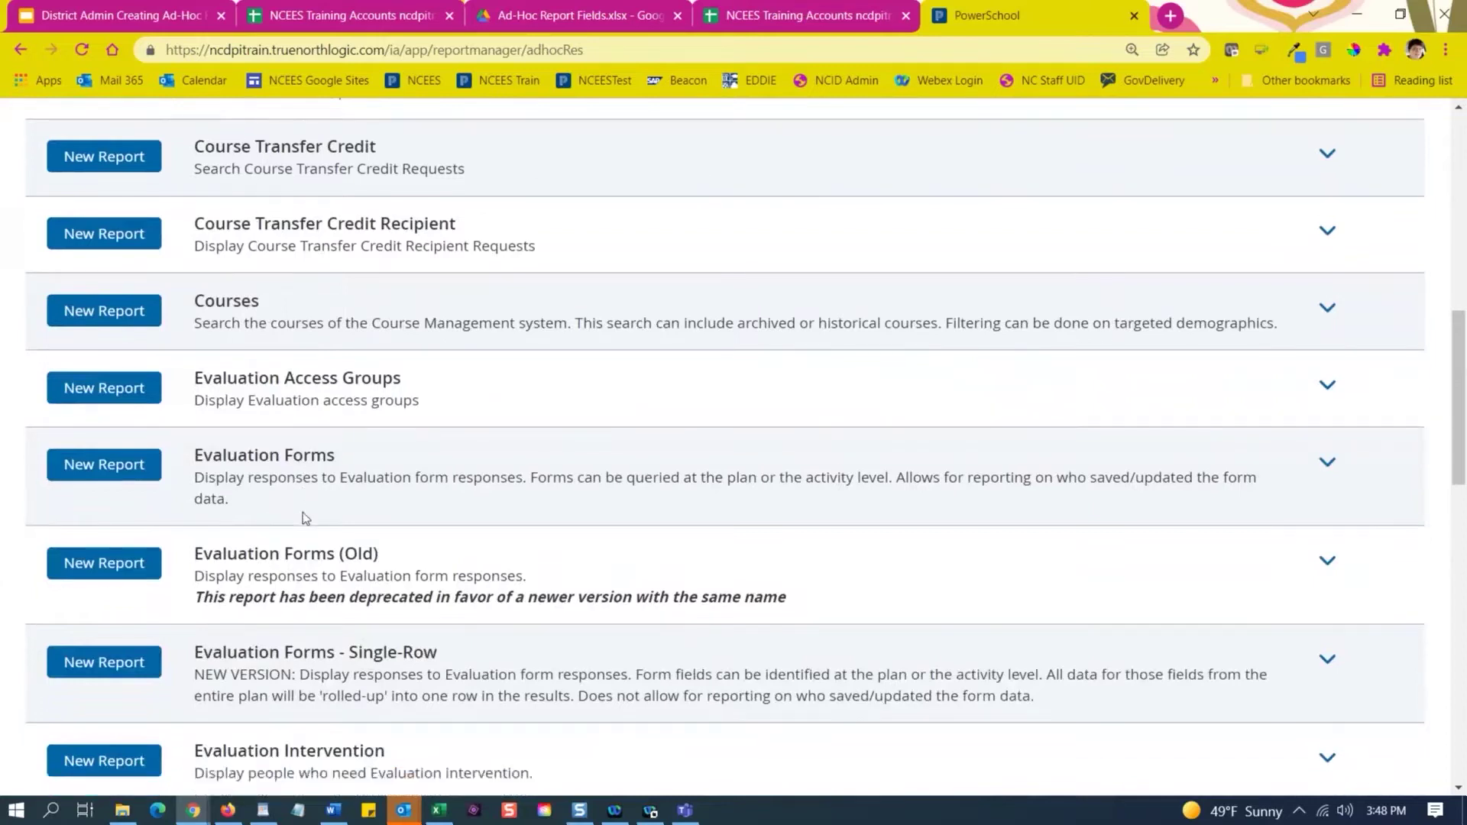
pyautogui.scroll(-6, 304, 519)
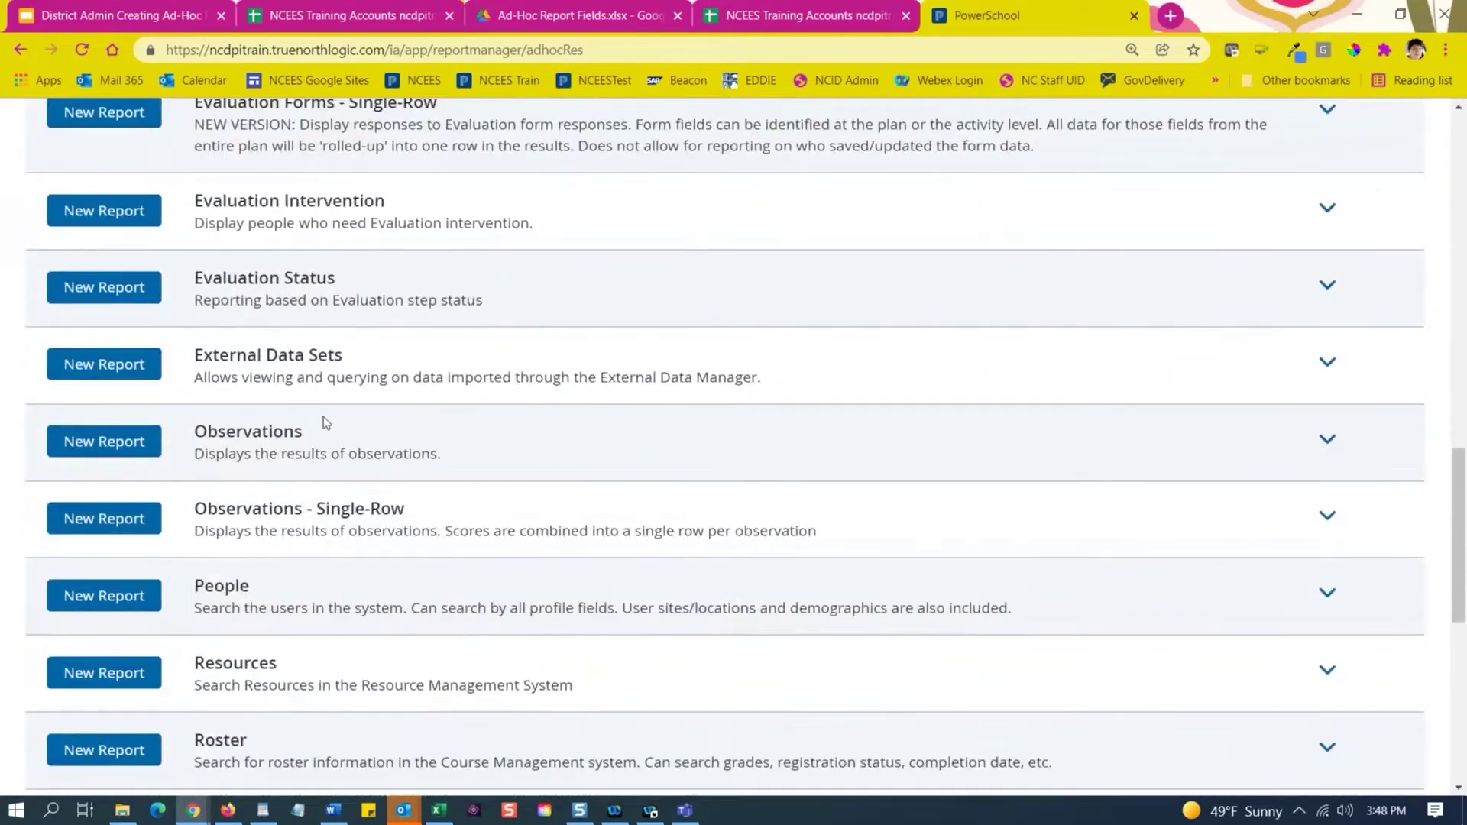
pyautogui.scroll(-3, 340, 579)
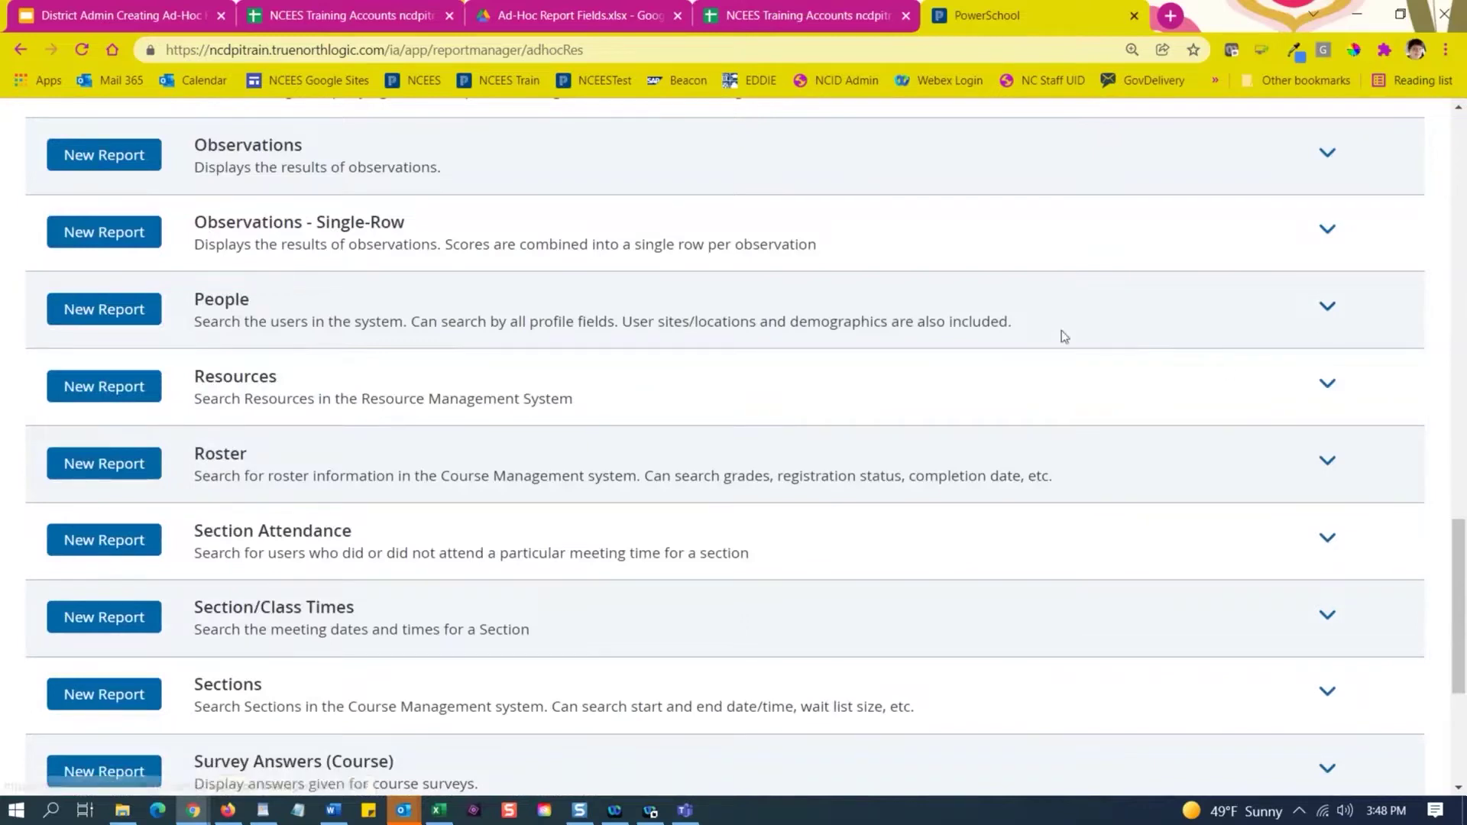
pyautogui.click(1328, 309)
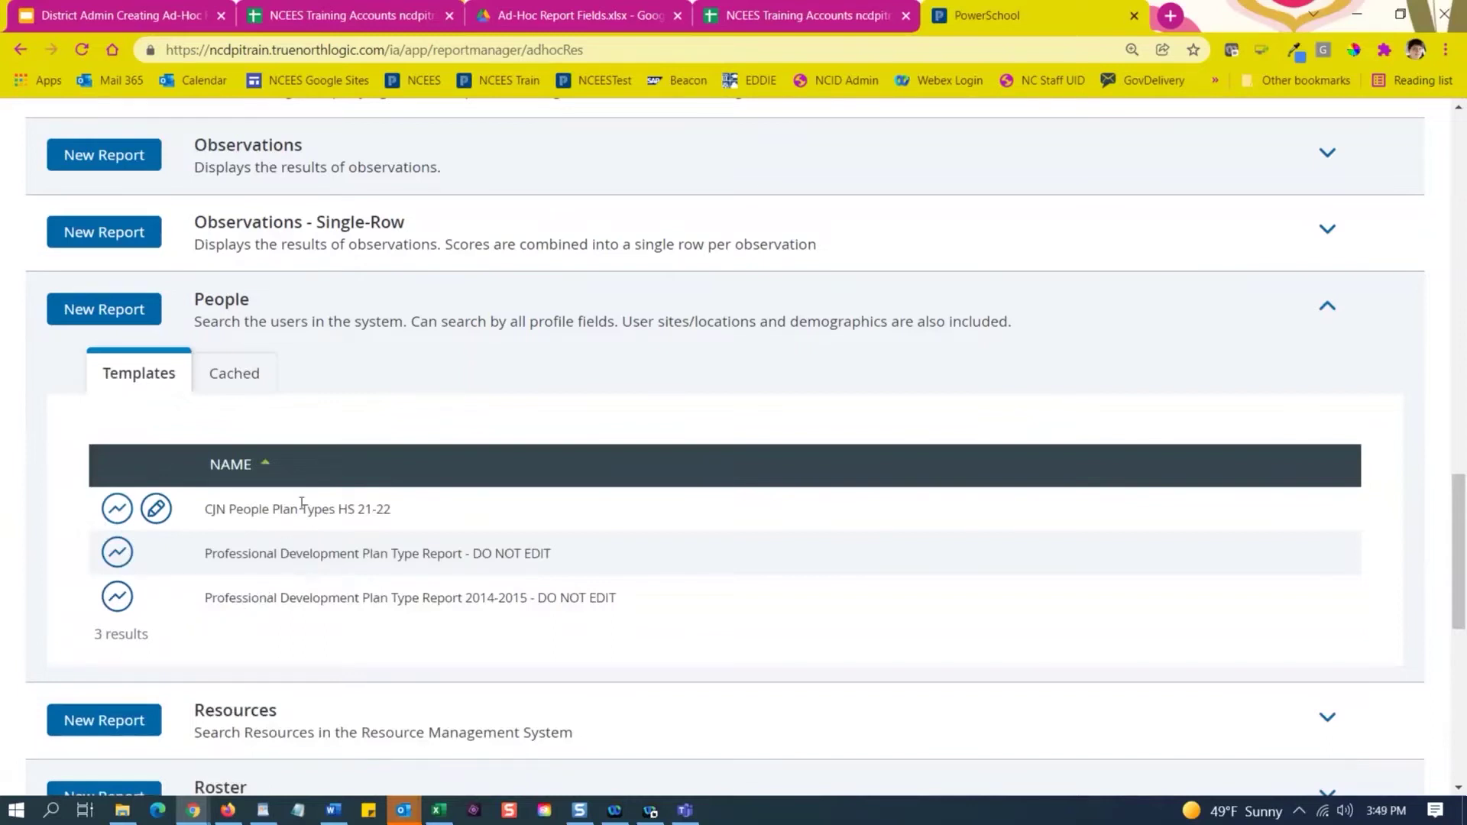
# View the newest cached People report, CJN People Plan Types HS 21-22, from the Cached list.
pyautogui.click(236, 379)
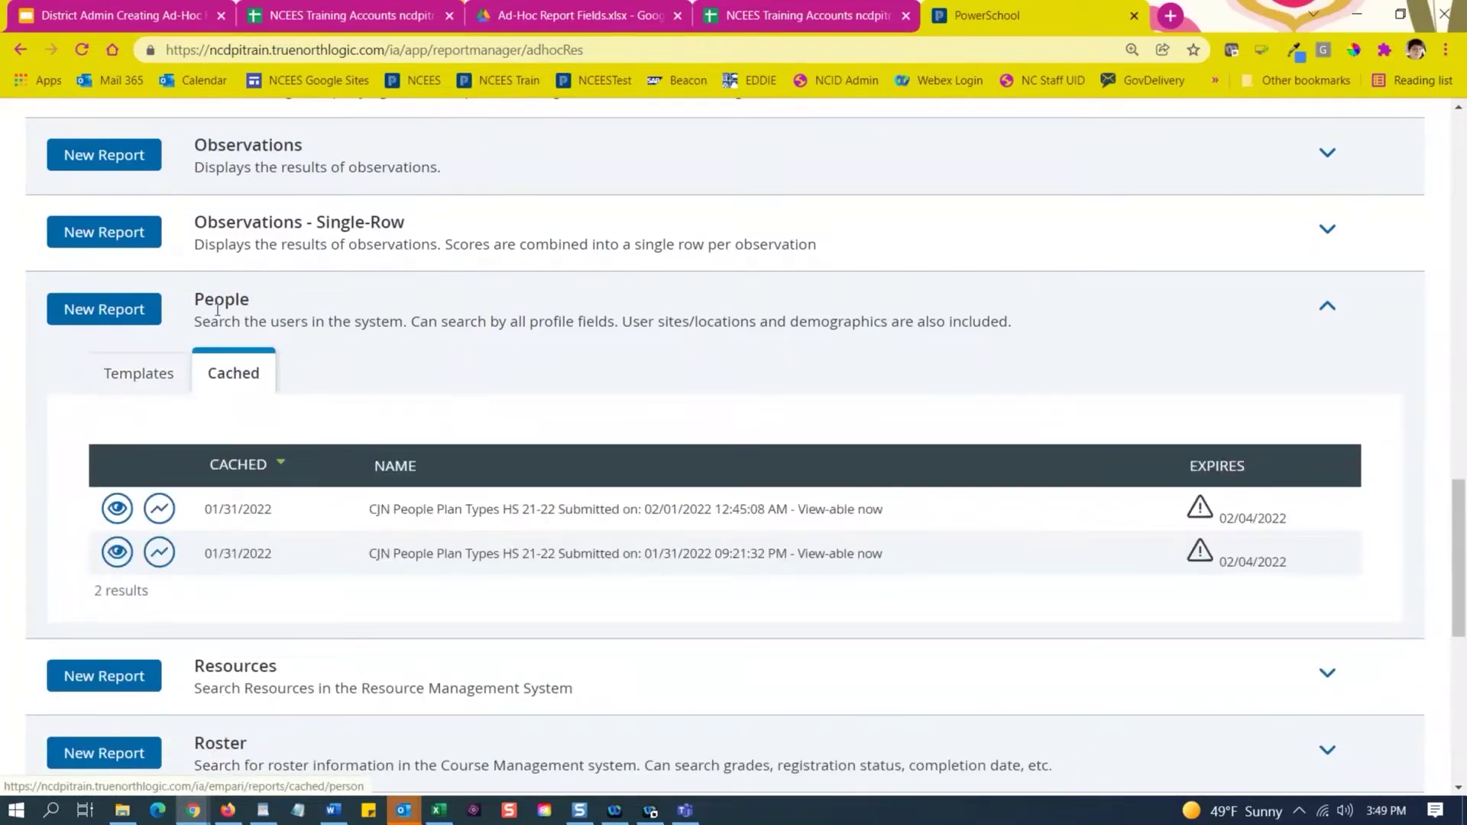
pyautogui.moveTo(194, 300); pyautogui.dragTo(251, 292)
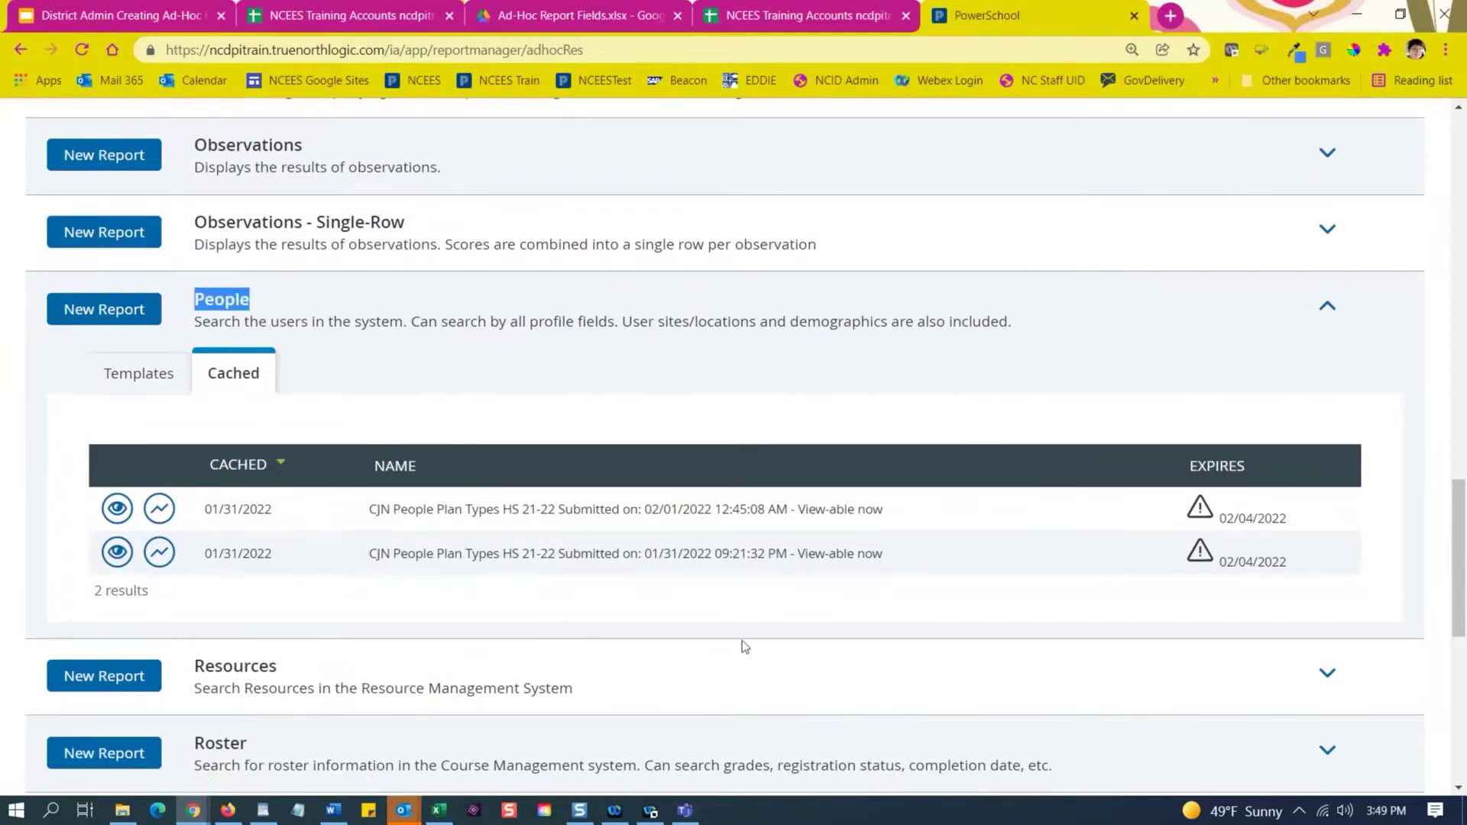
pyautogui.moveTo(1287, 520); pyautogui.dragTo(1218, 525)
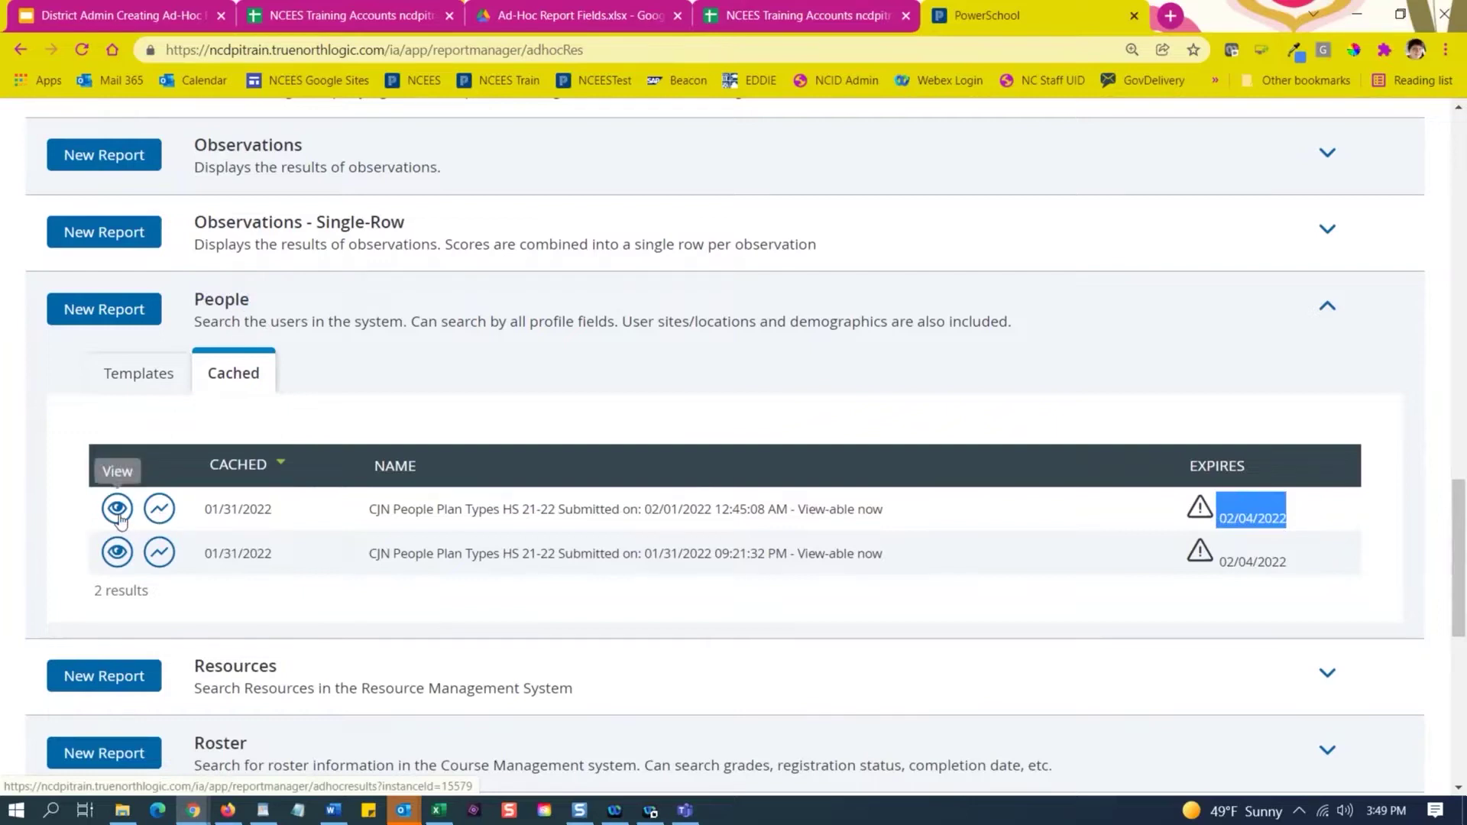
pyautogui.click(118, 509)
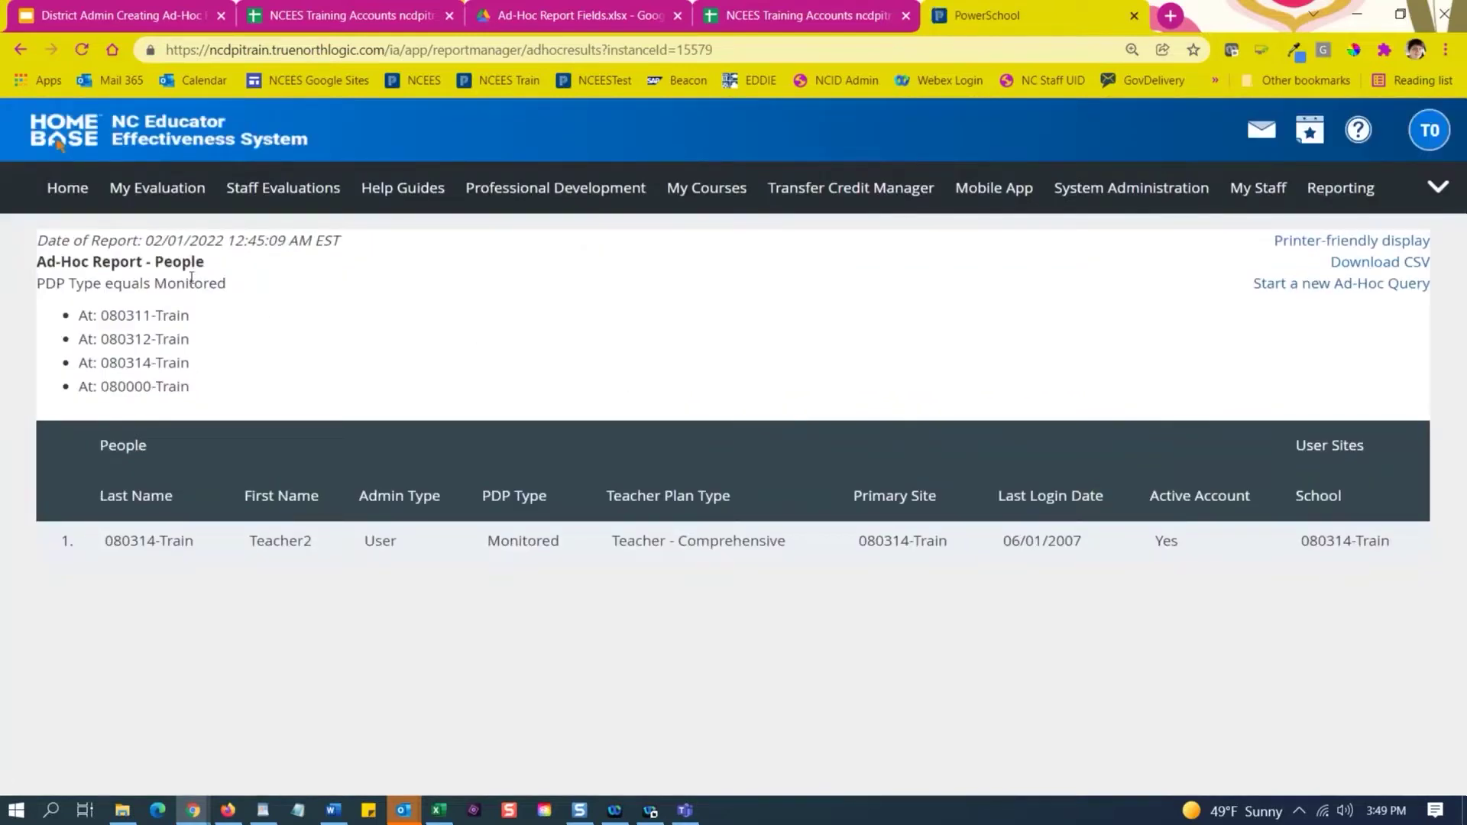
# Review the report's Monitored filter and Download CSV option, then start a new ad-hoc query.
pyautogui.moveTo(51, 287); pyautogui.dragTo(231, 302)
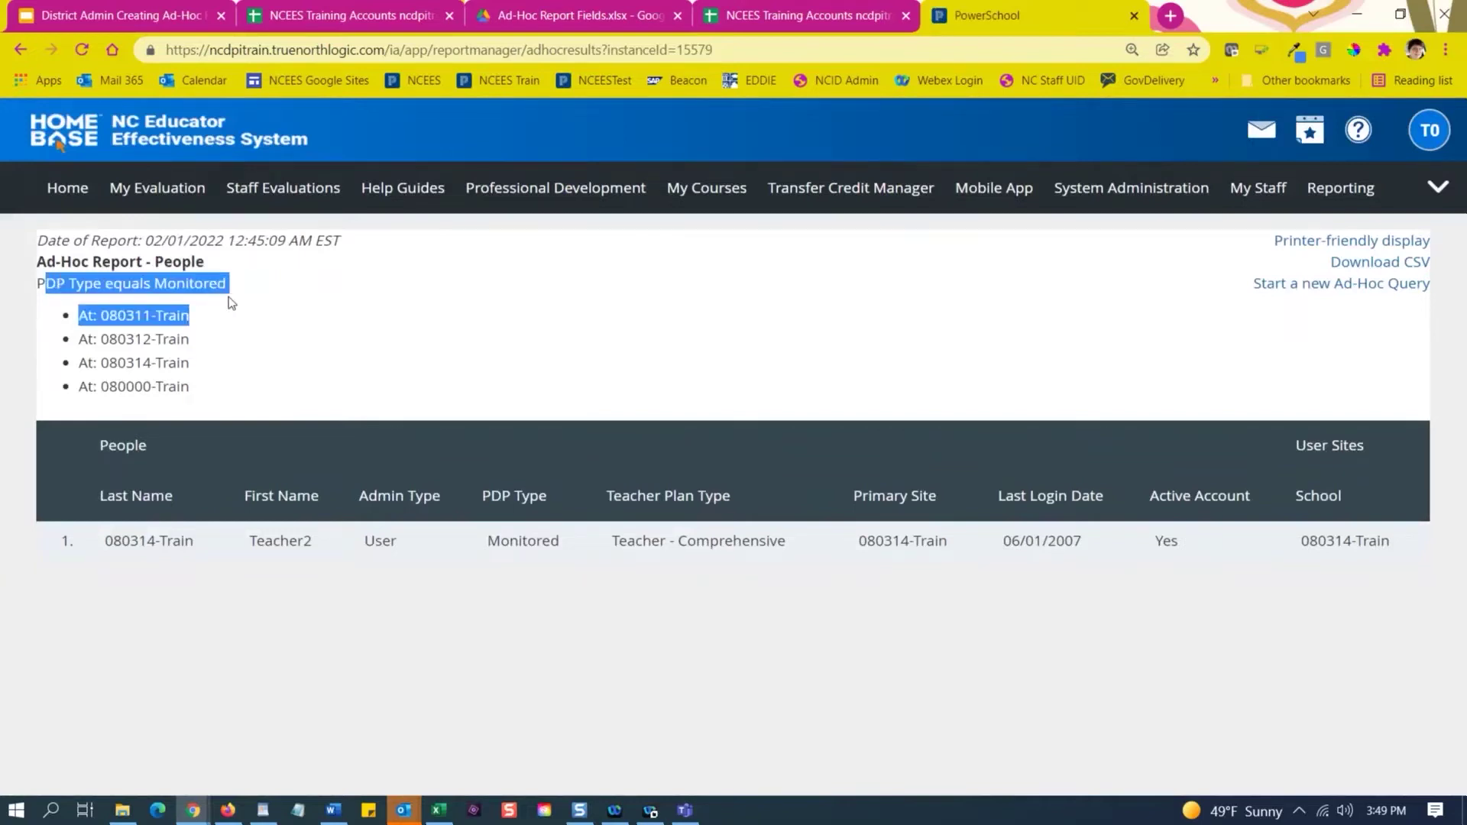
pyautogui.click(232, 289)
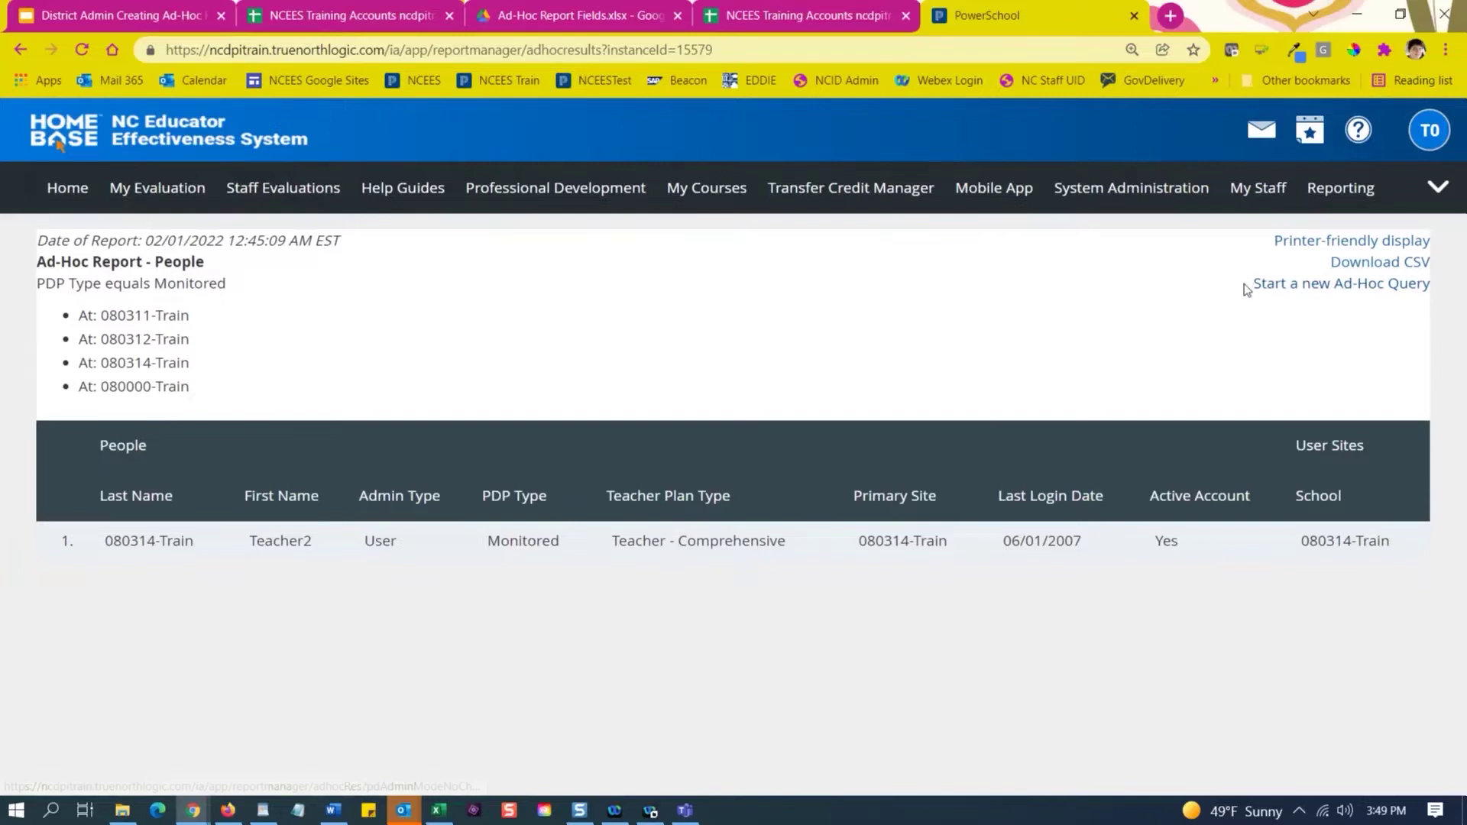
pyautogui.moveTo(1248, 283); pyautogui.dragTo(1226, 321)
pyautogui.moveTo(1313, 262); pyautogui.dragTo(1185, 298)
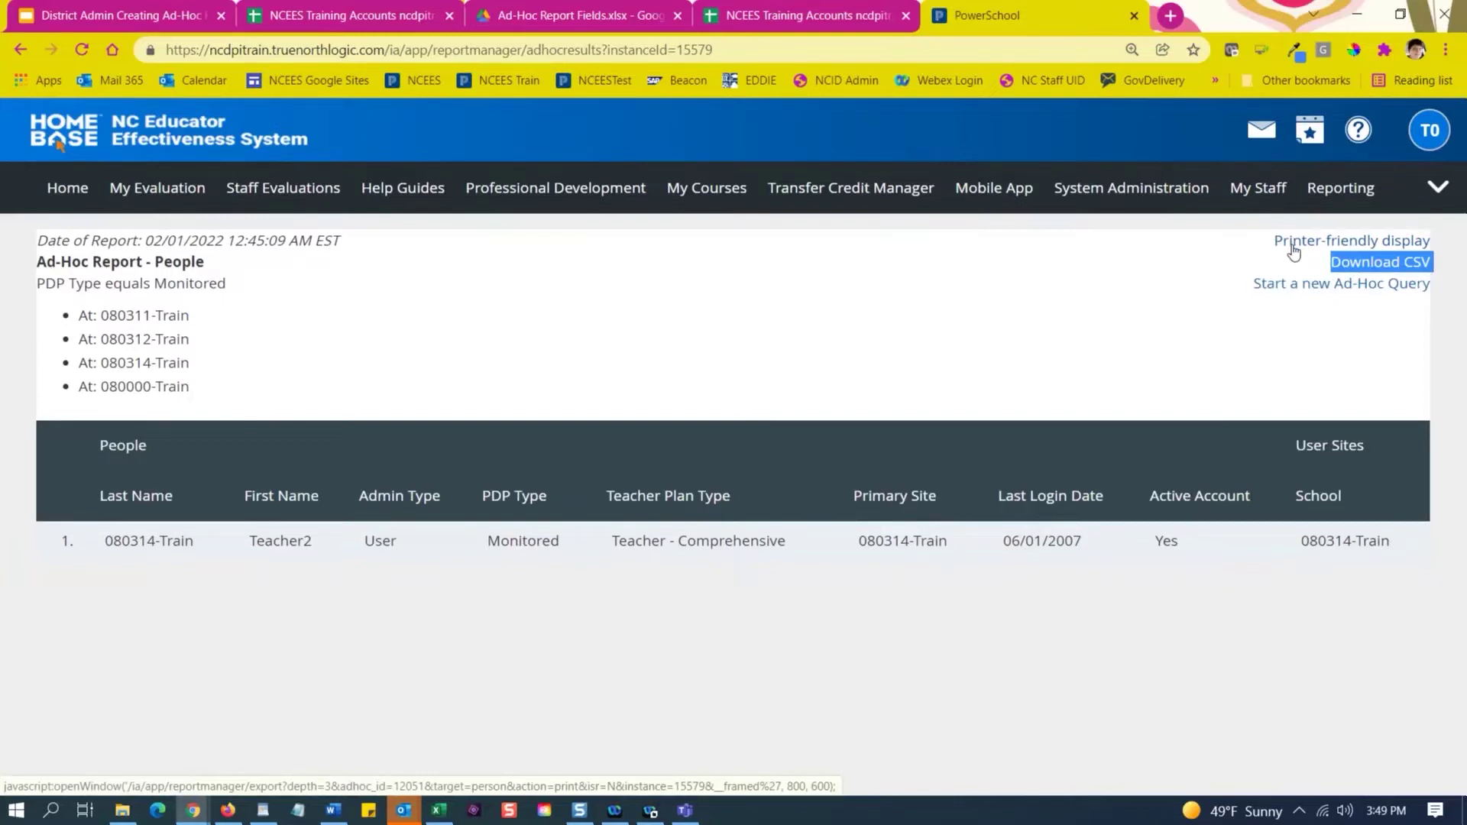
pyautogui.click(1289, 291)
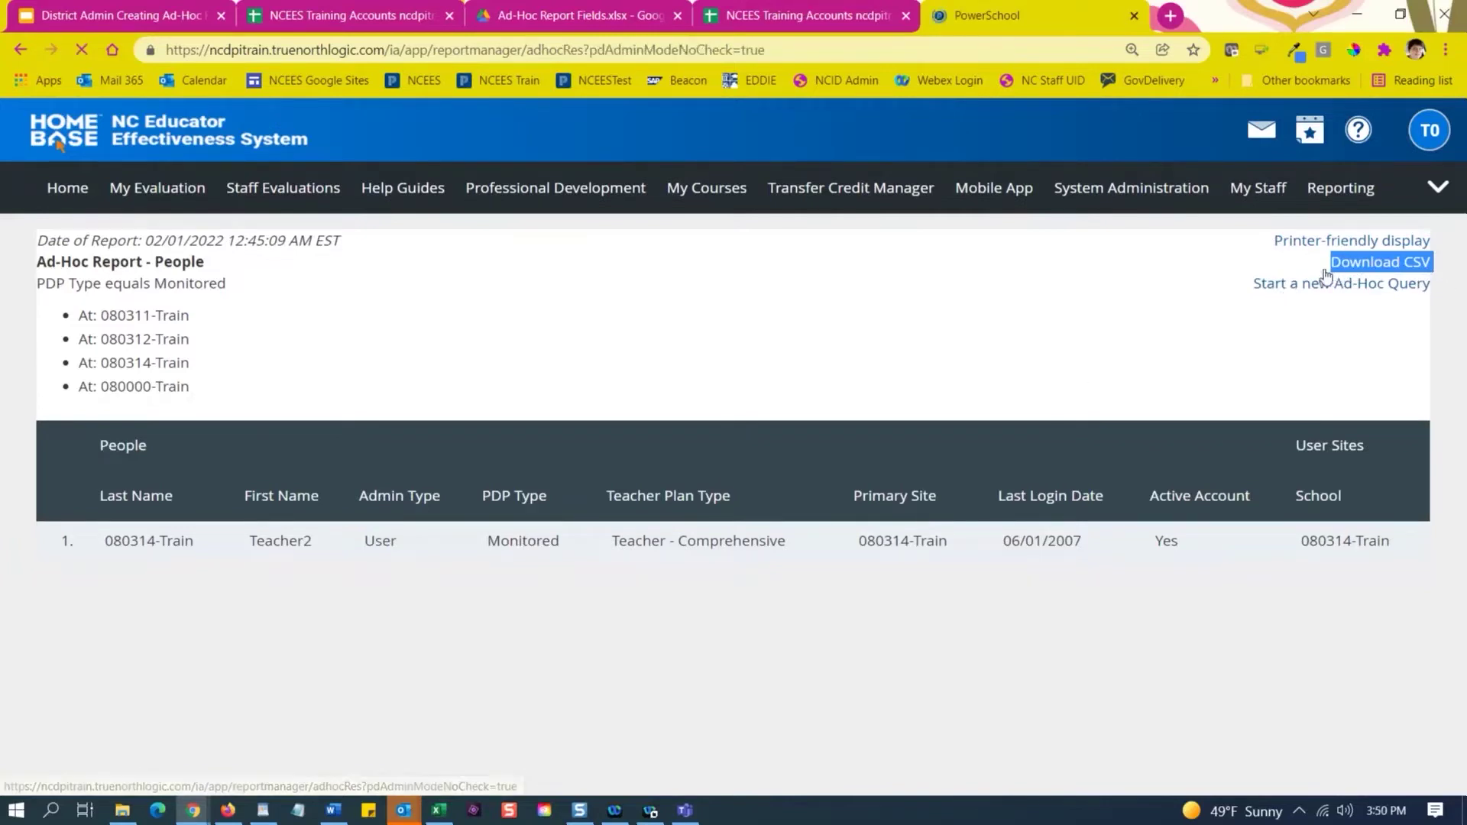
# Create a new report under the People report type.
pyautogui.scroll(-3, 402, 442)
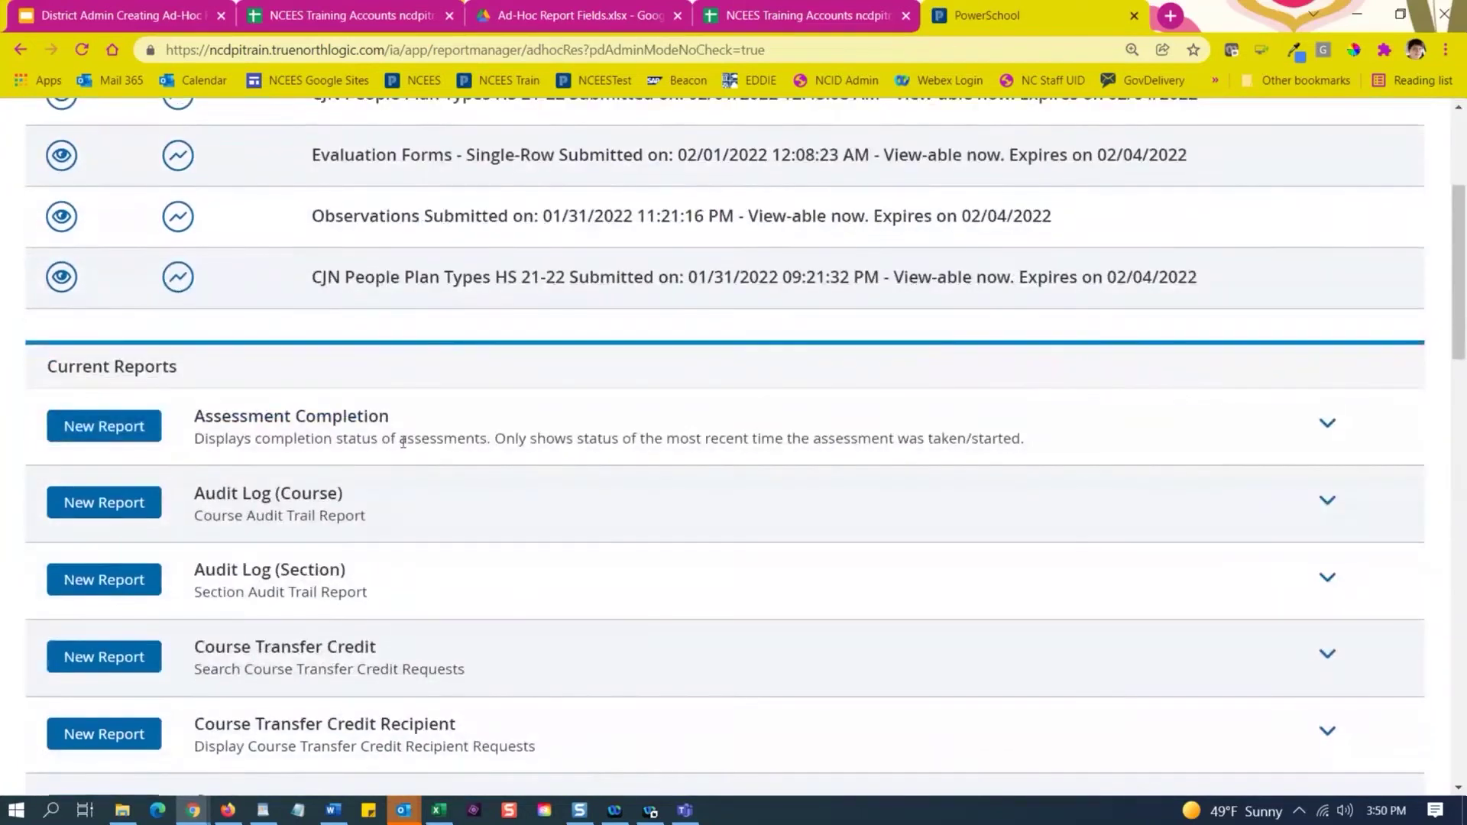
pyautogui.scroll(4, 402, 442)
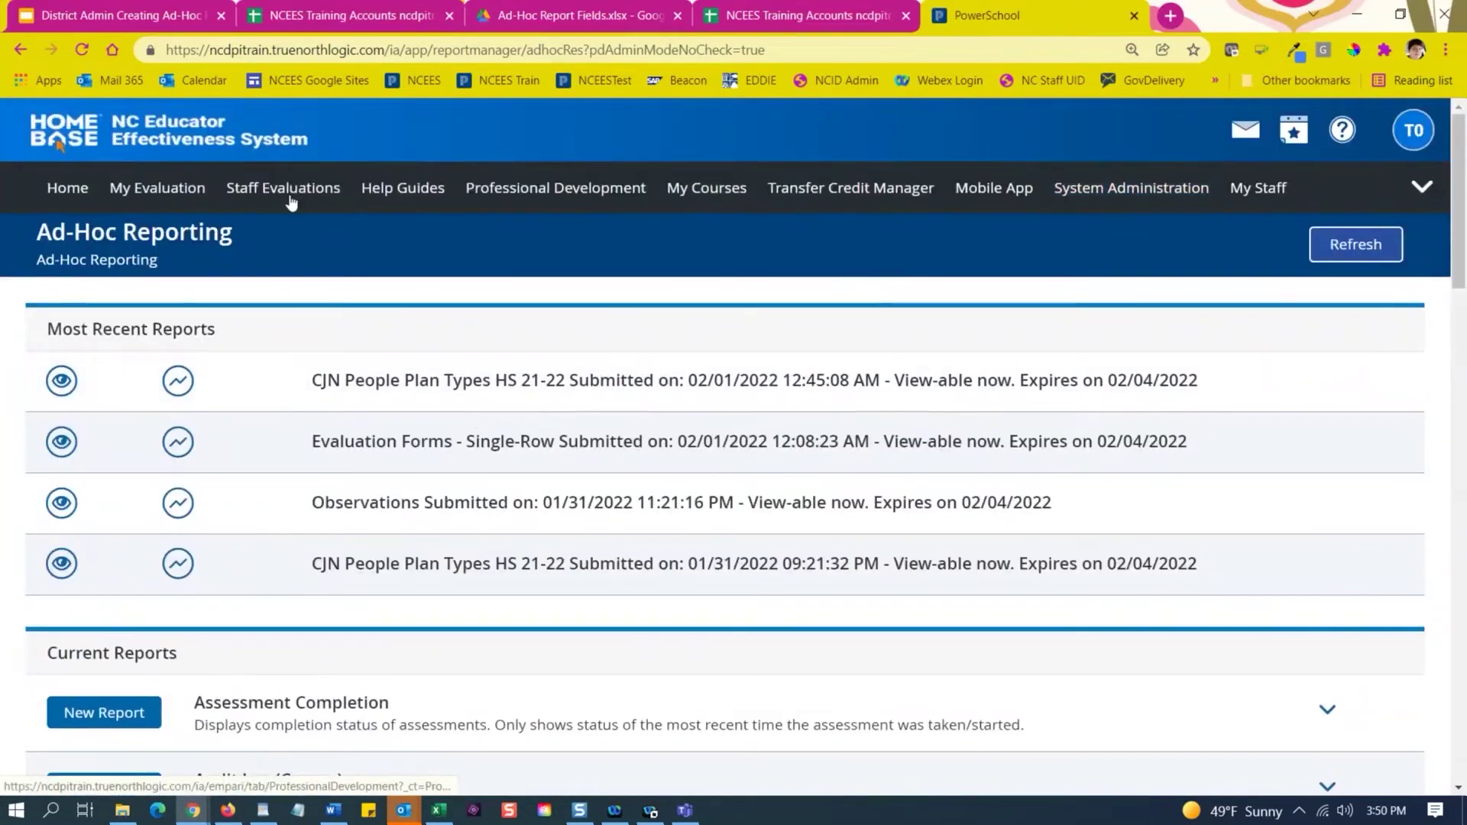
pyautogui.scroll(-10, 570, 524)
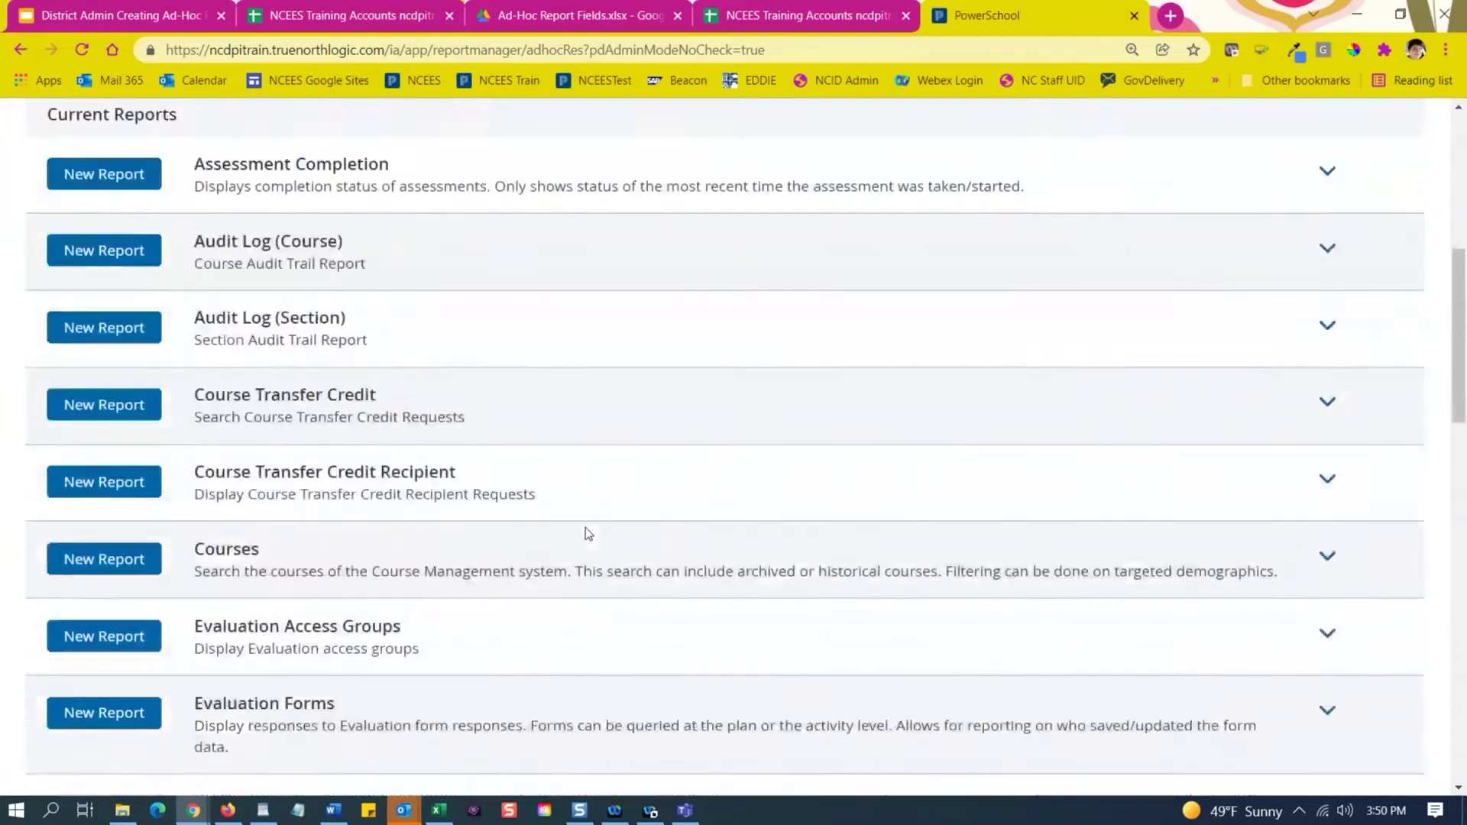
pyautogui.scroll(-8, 451, 551)
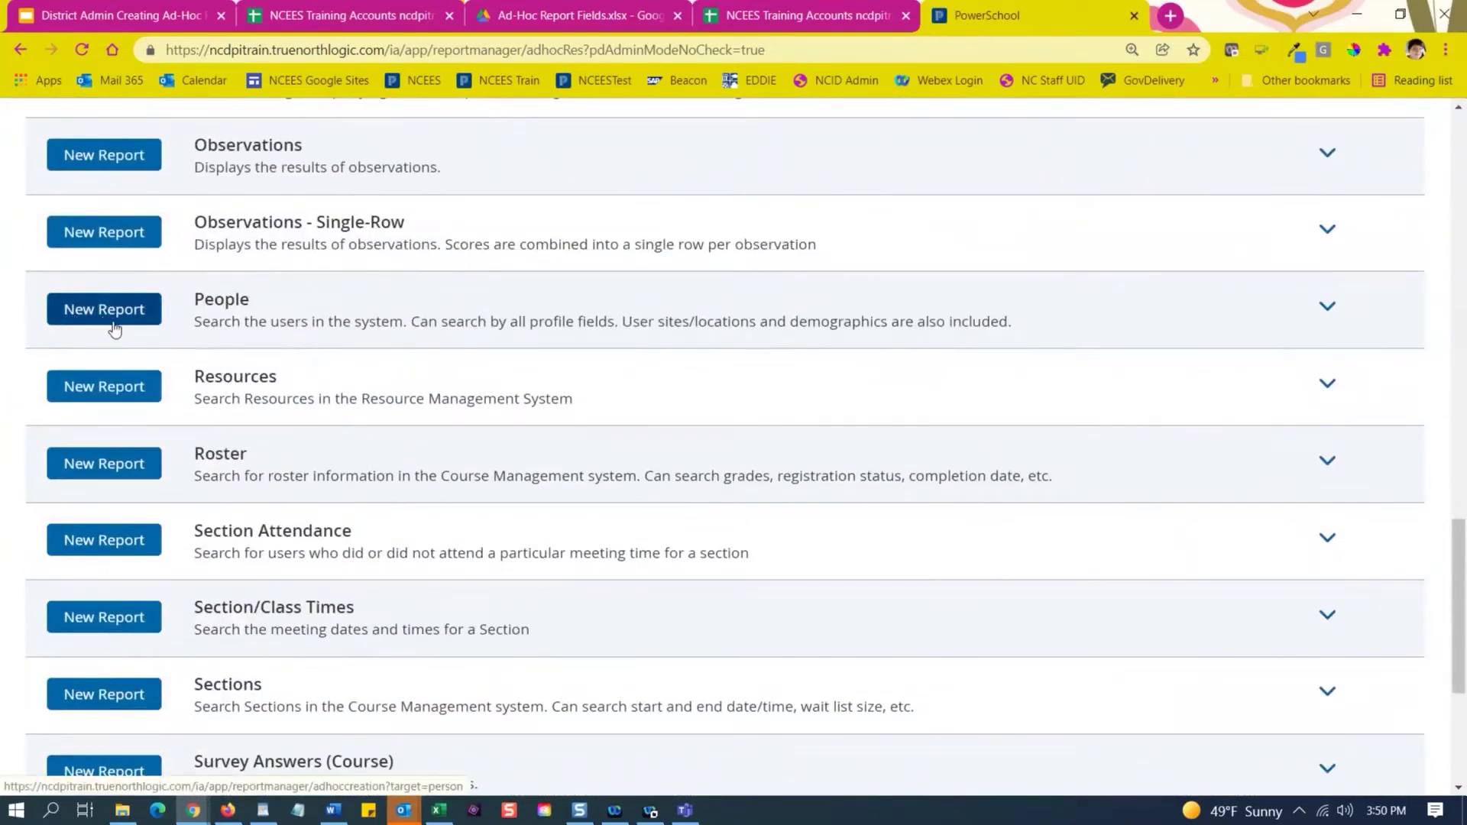
pyautogui.click(114, 328)
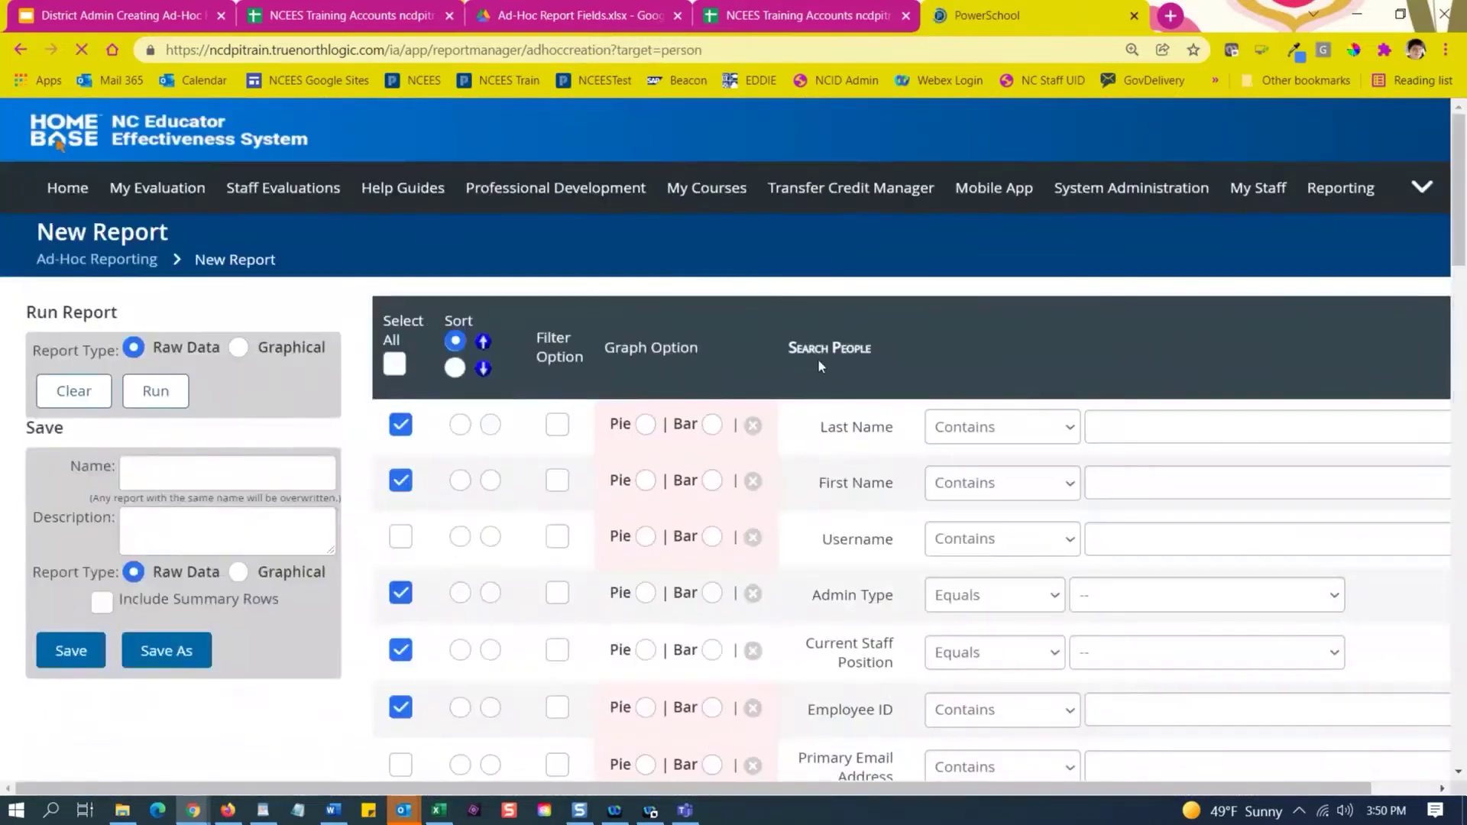
pyautogui.scroll(-1, 589, 281)
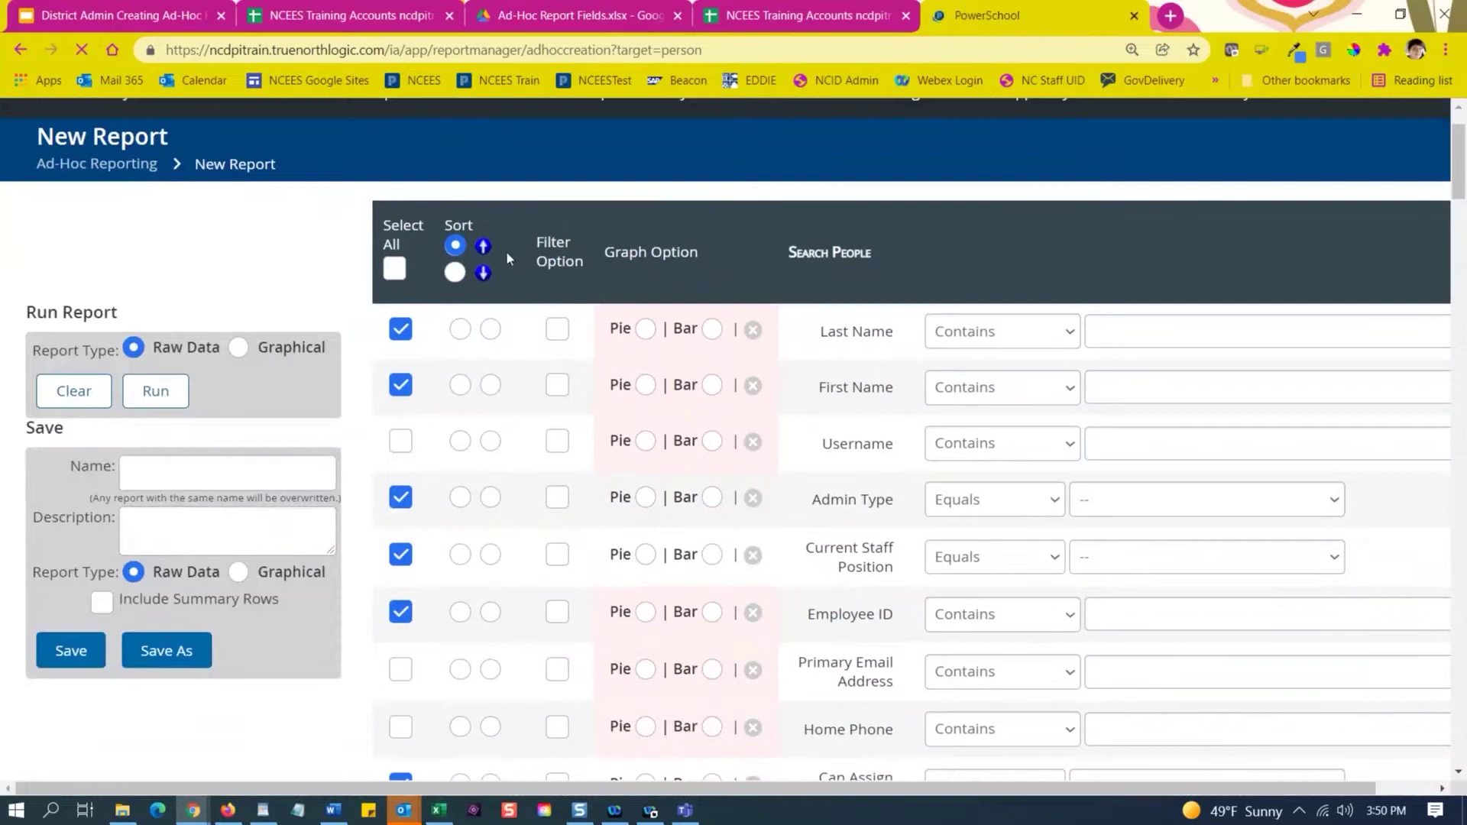
pyautogui.scroll(1, 512, 337)
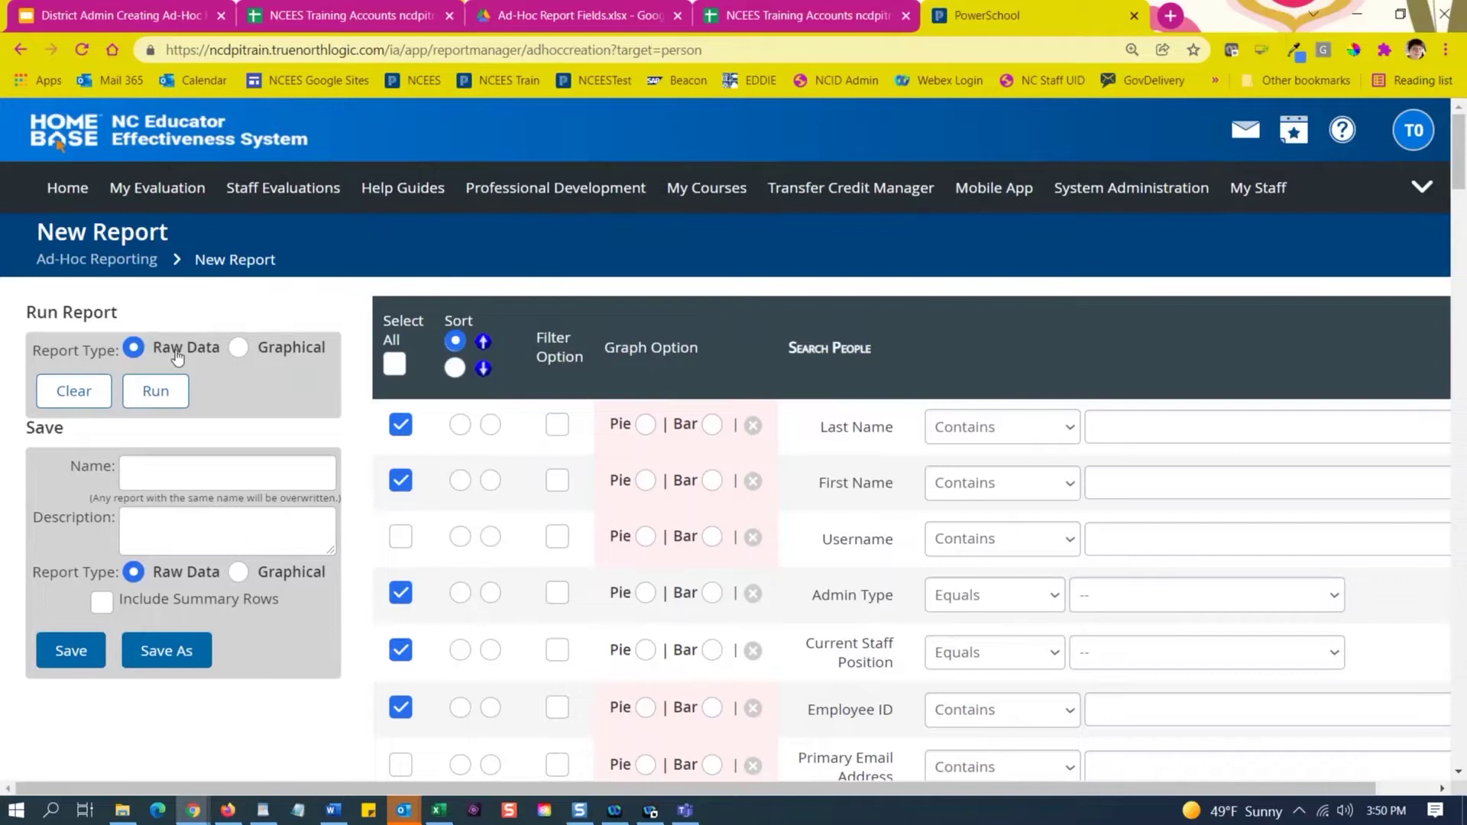
# Set the report name and description to 'CJN People Test Report' and save it with Save As.
pyautogui.click(188, 475)
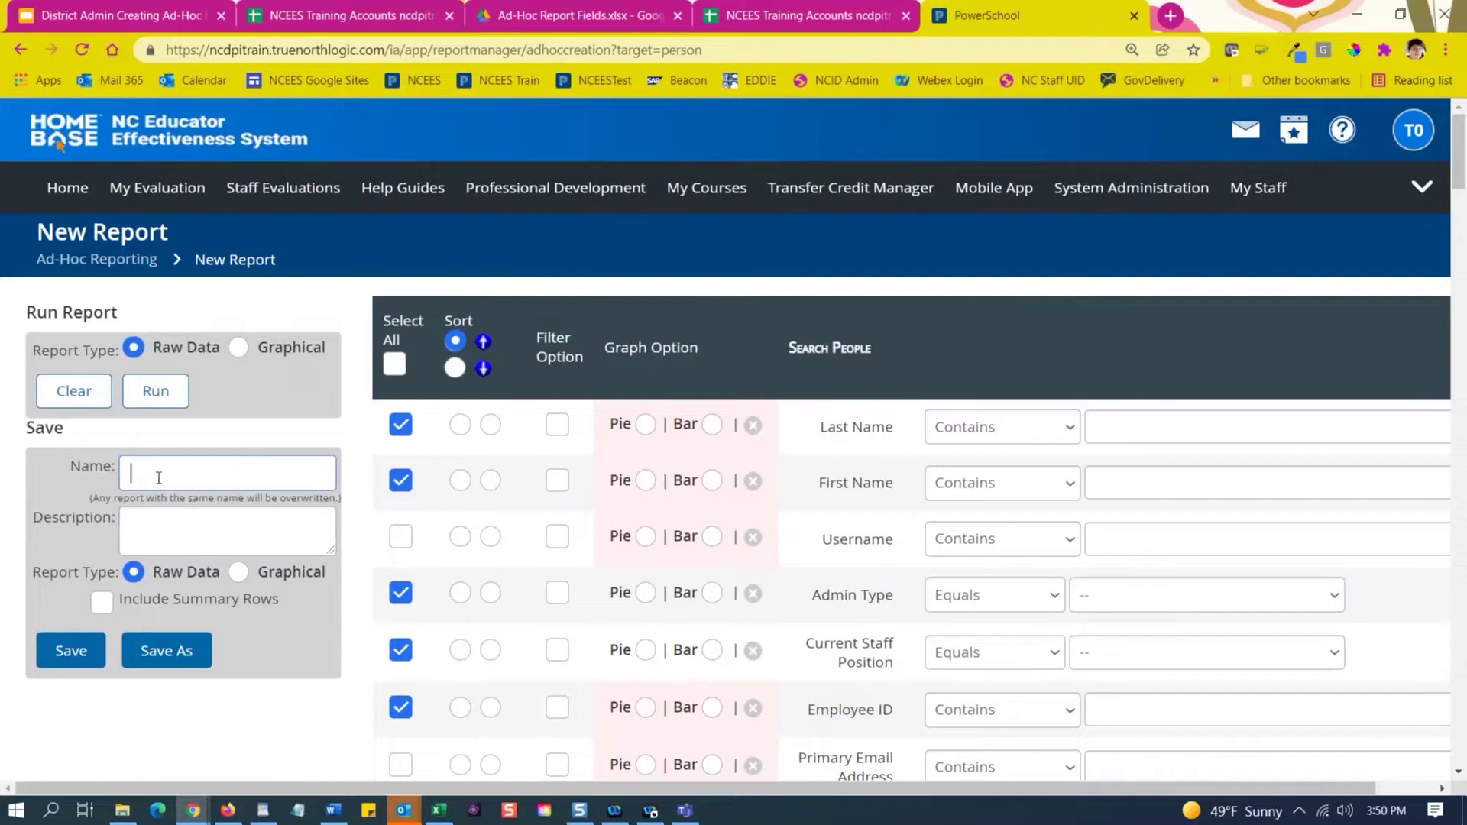
pyautogui.write('CJN People Test Report')
pyautogui.moveTo(288, 474); pyautogui.dragTo(131, 481)
pyautogui.hotkey('ctrl', 'c')
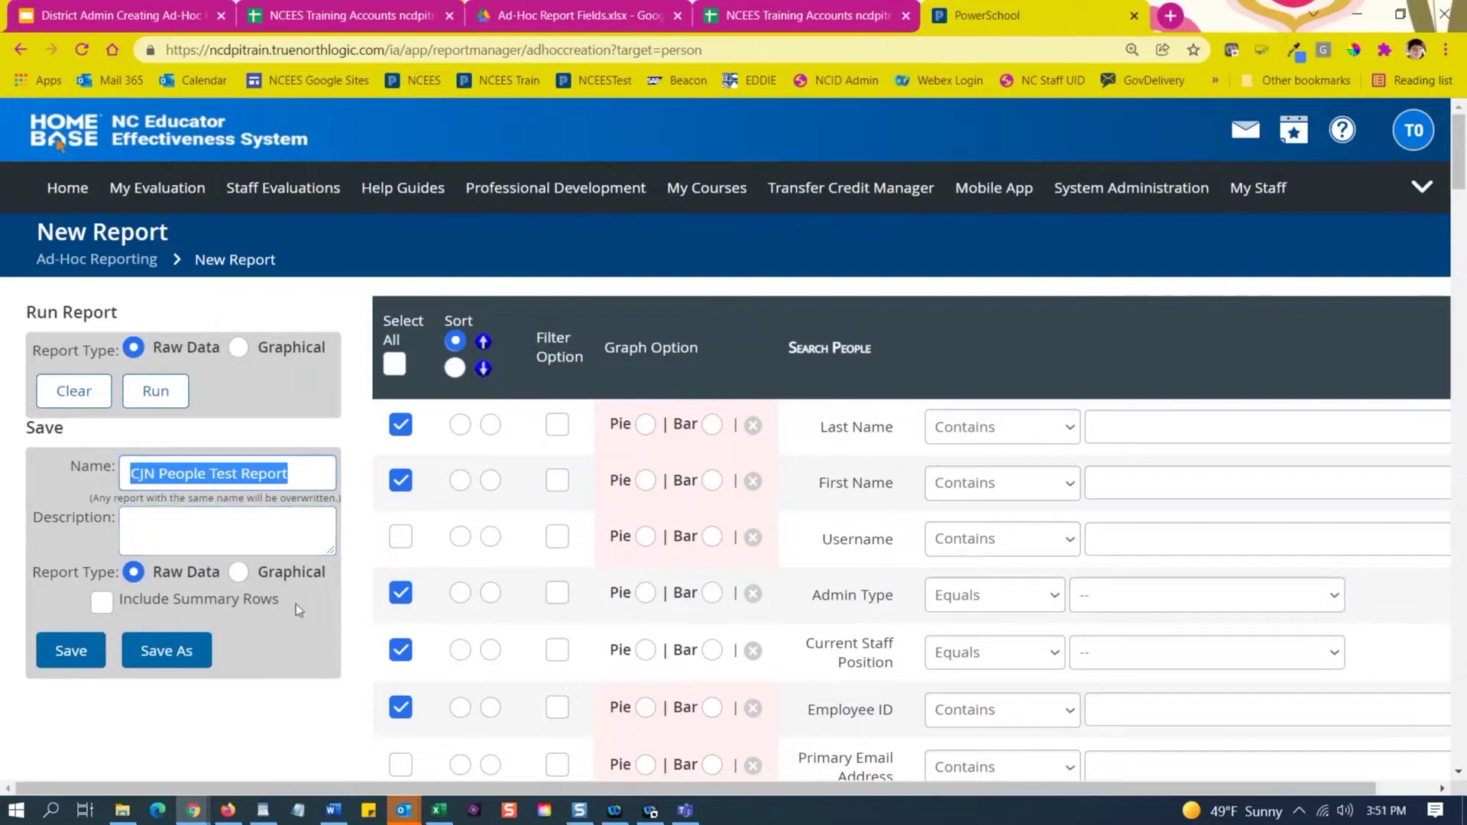
pyautogui.click(231, 524)
pyautogui.hotkey('ctrl', 'v')
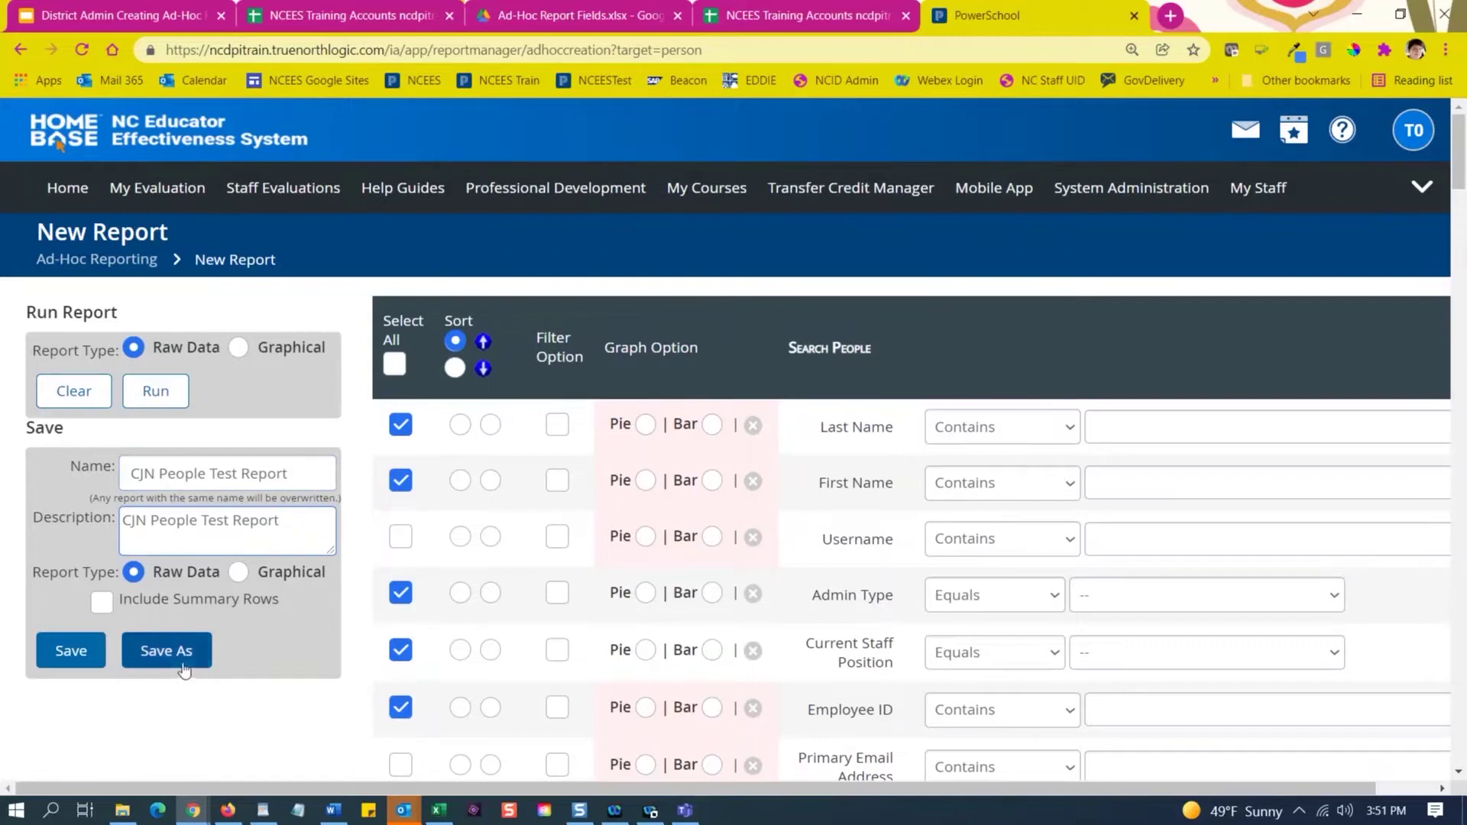
pyautogui.click(162, 656)
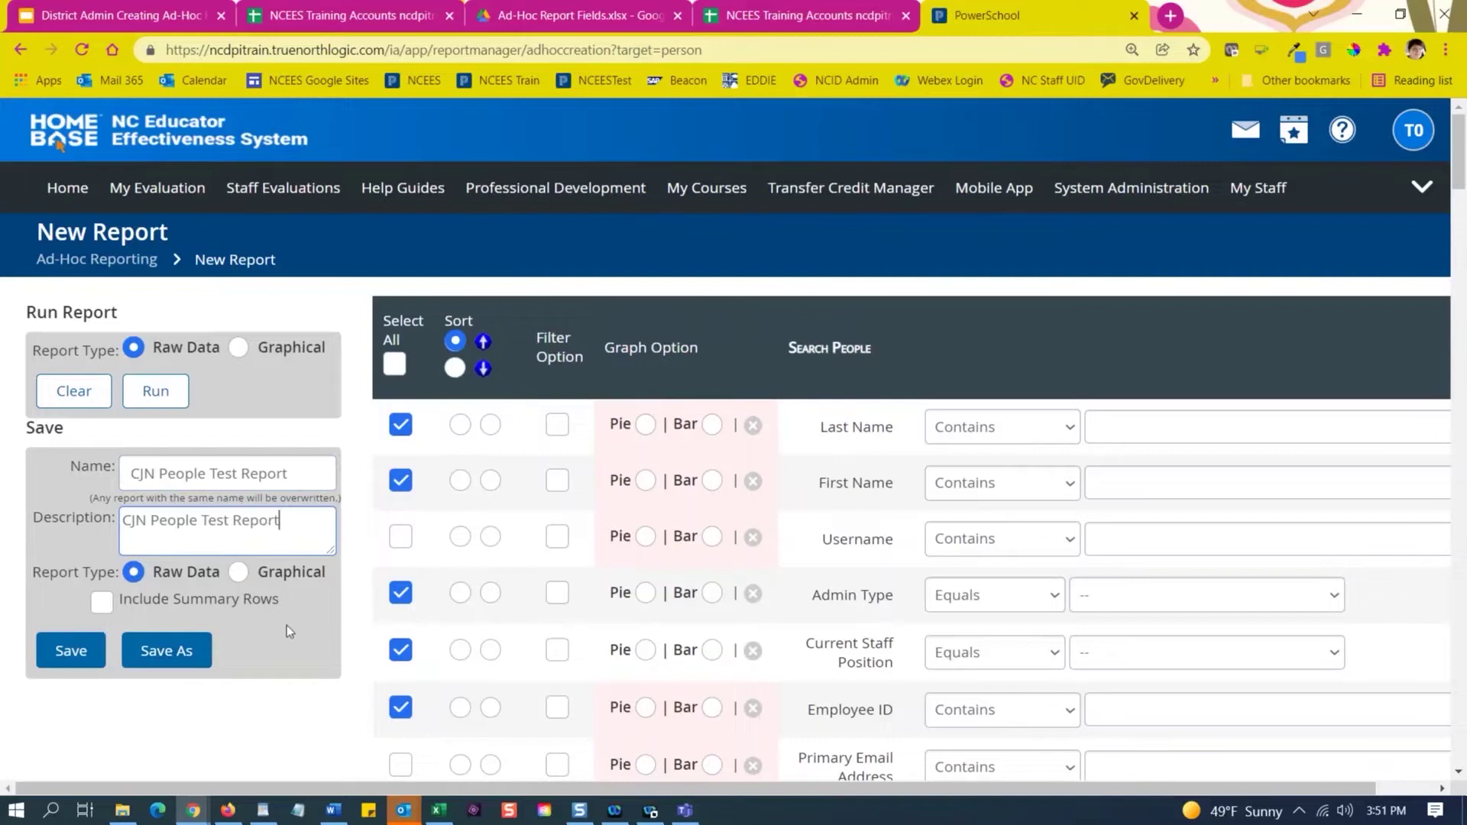
# Uncheck Username and every other field by toggling Select All on and off.
pyautogui.scroll(-1, 439, 480)
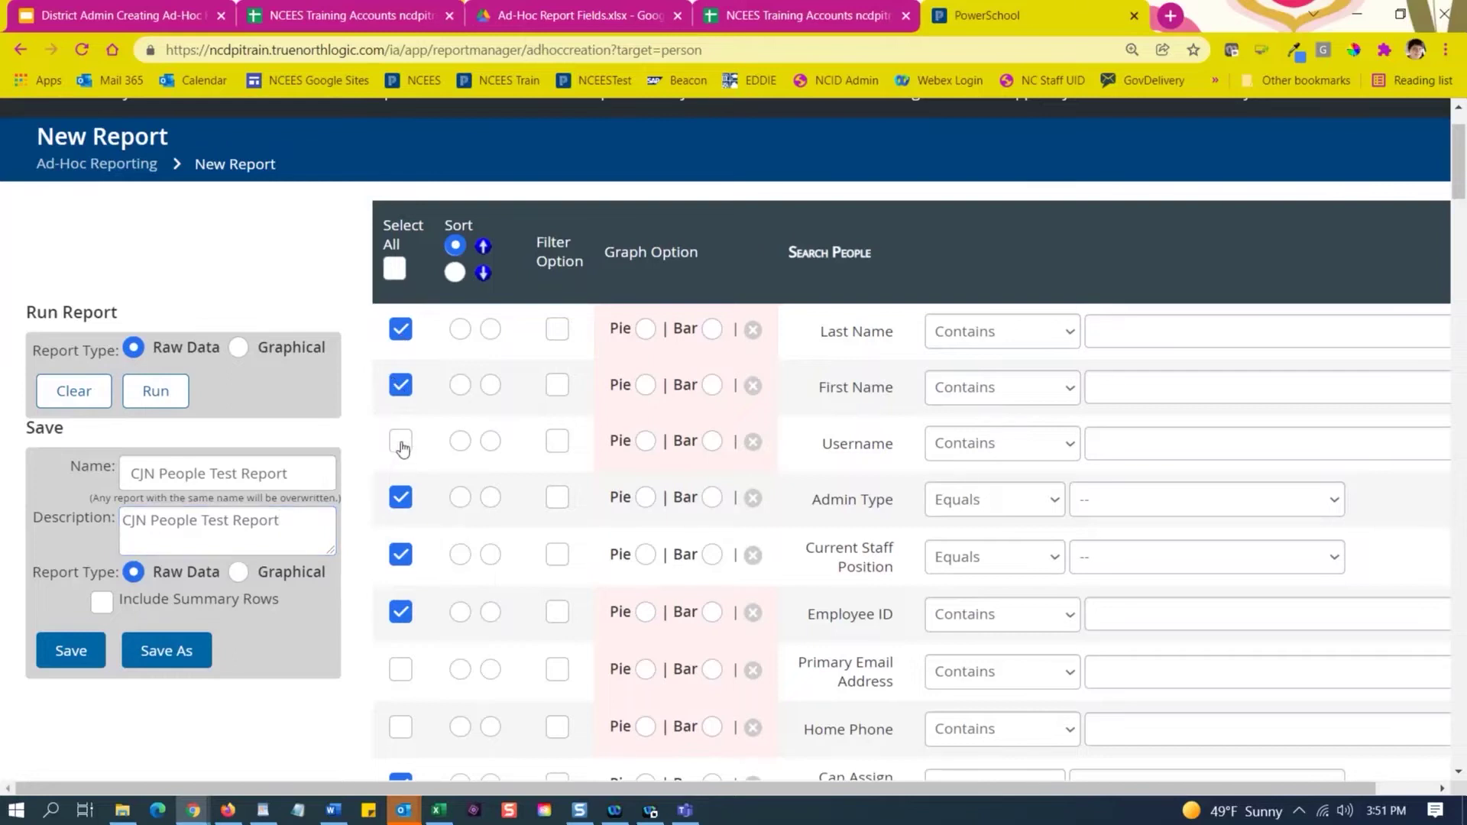
pyautogui.click(401, 443)
pyautogui.click(401, 443)
pyautogui.scroll(-20, 433, 622)
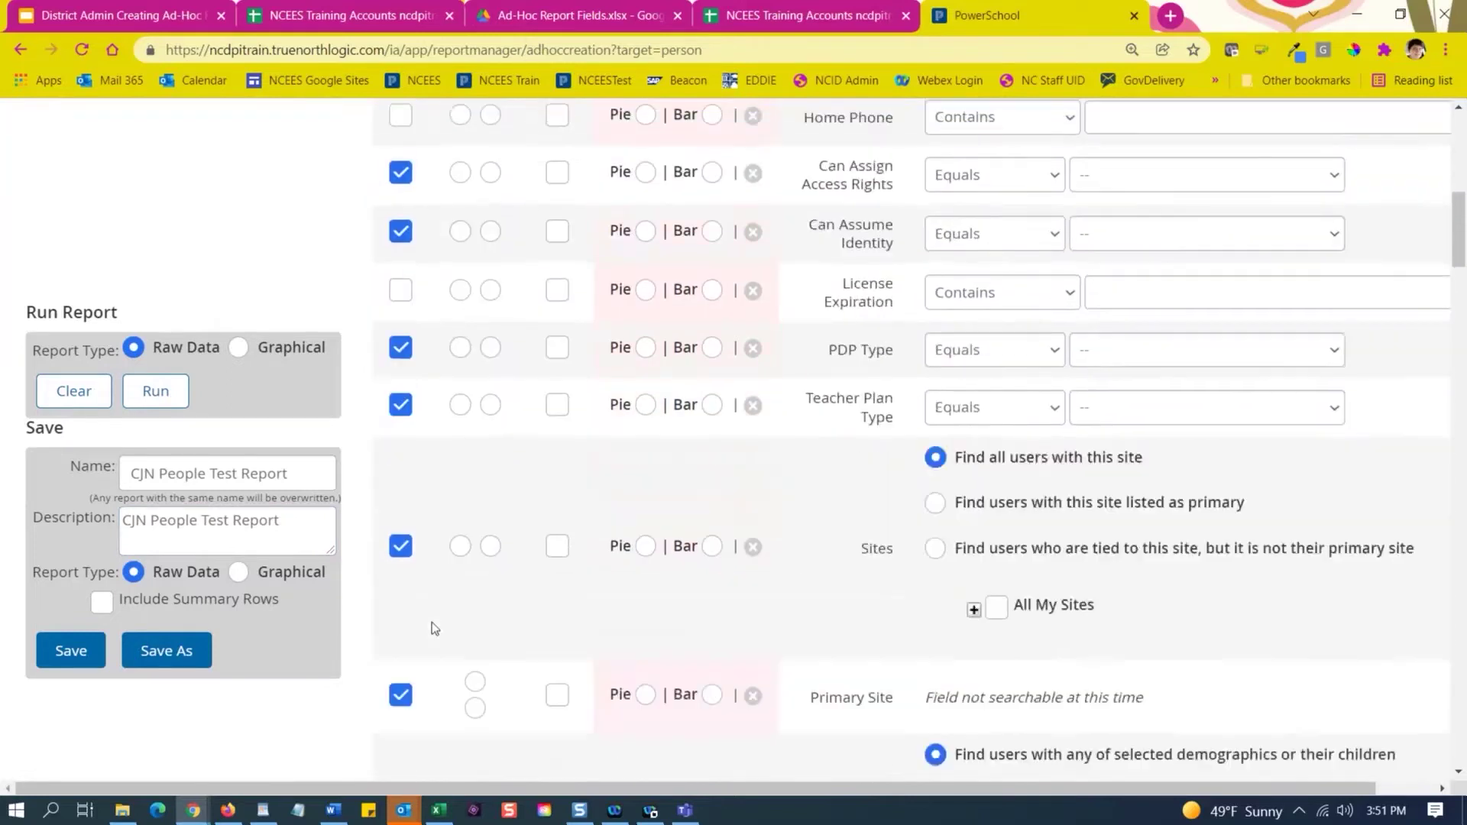
pyautogui.scroll(20, 433, 623)
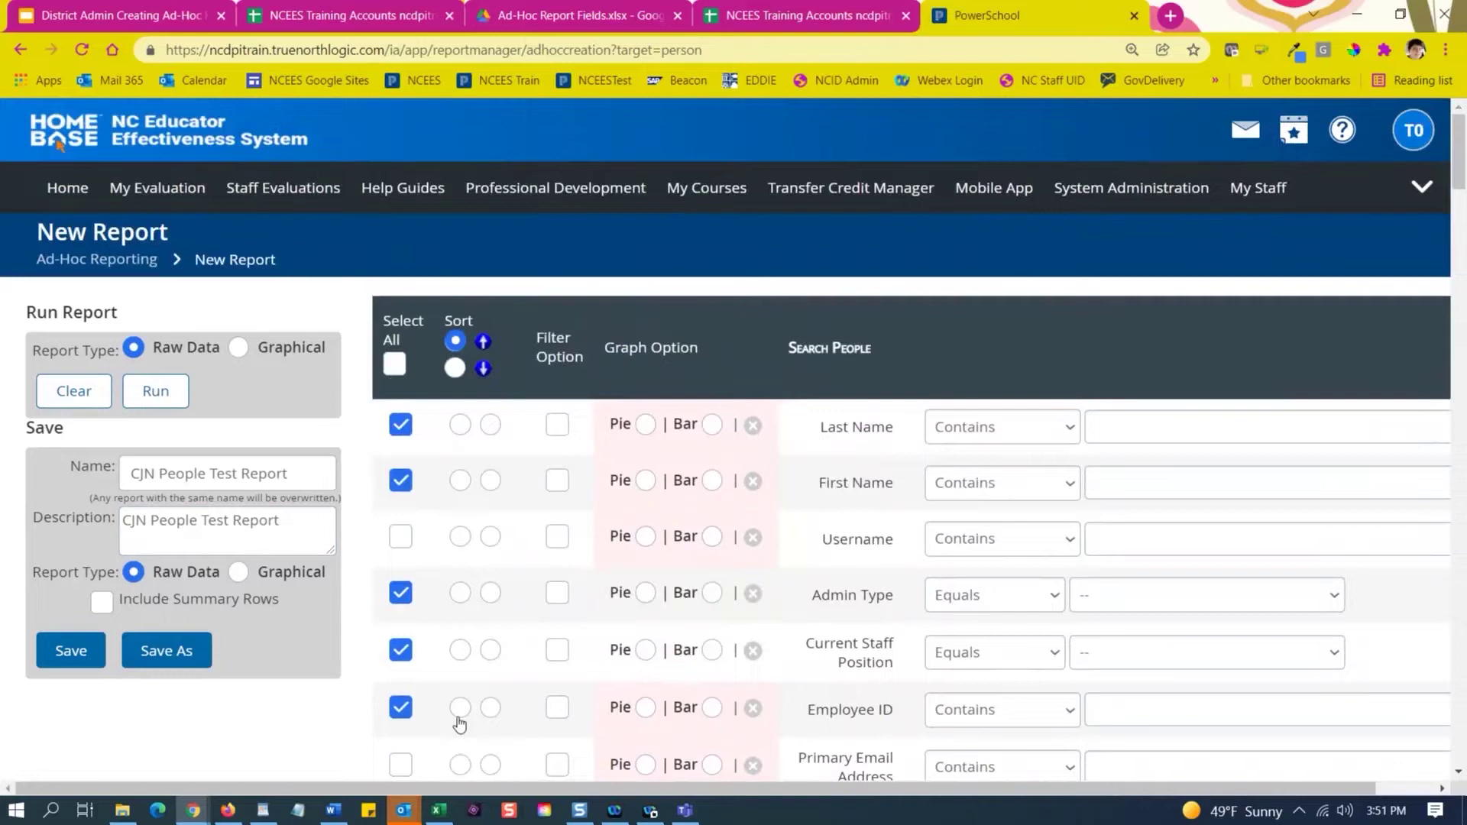
pyautogui.scroll(-3, 397, 589)
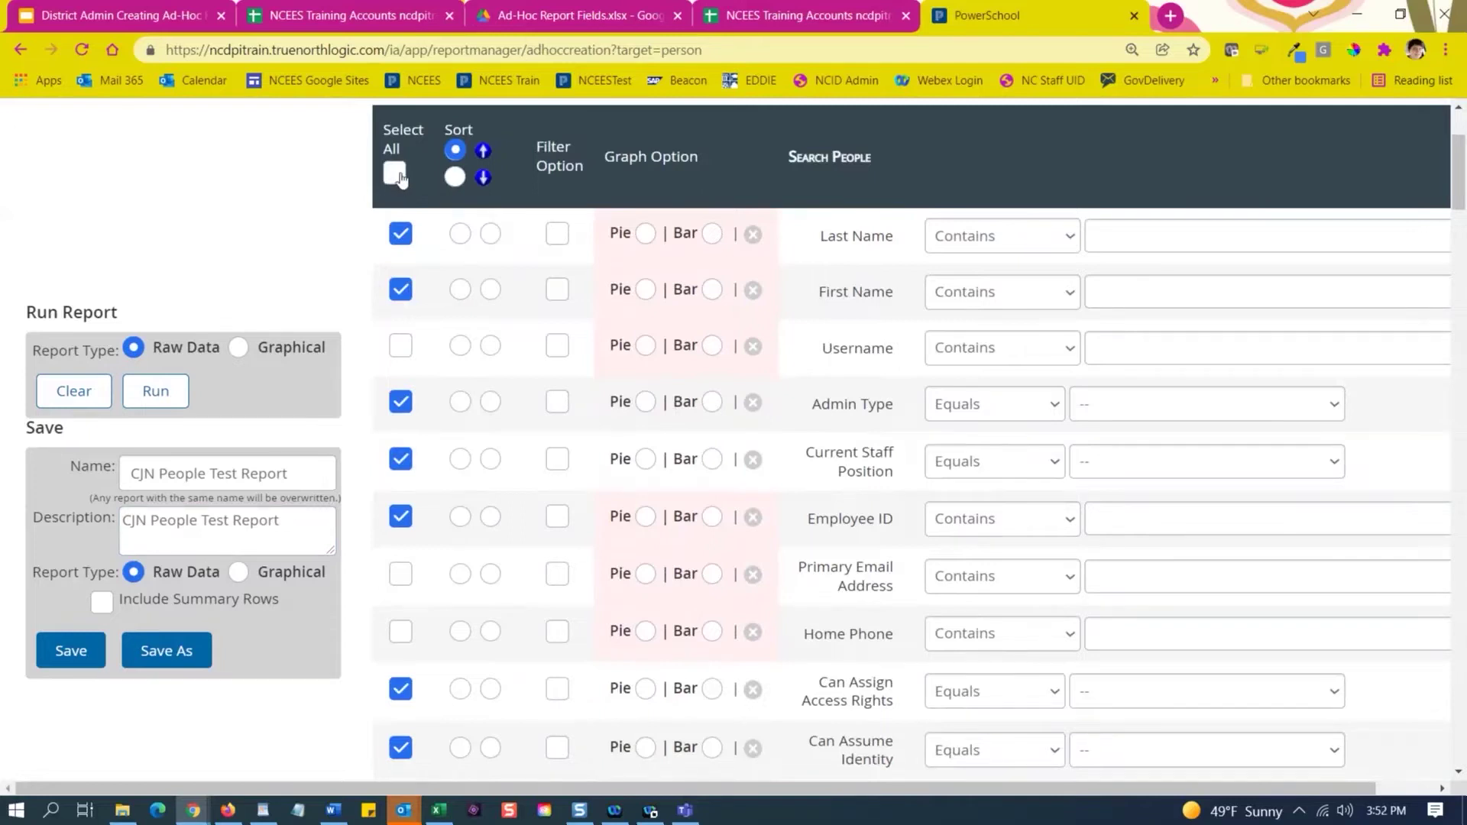
pyautogui.click(395, 174)
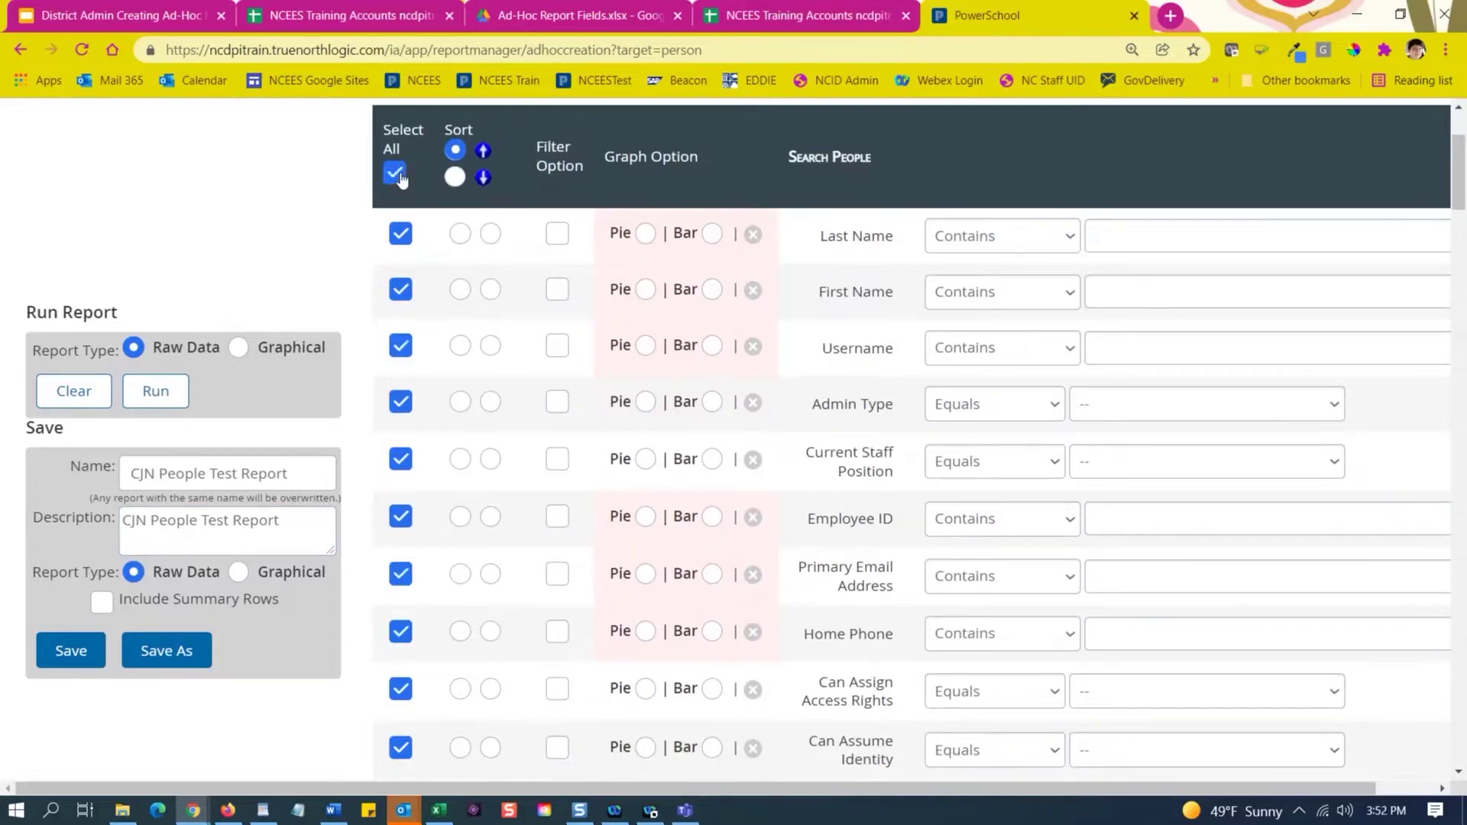
pyautogui.click(397, 175)
pyautogui.scroll(-3, 428, 382)
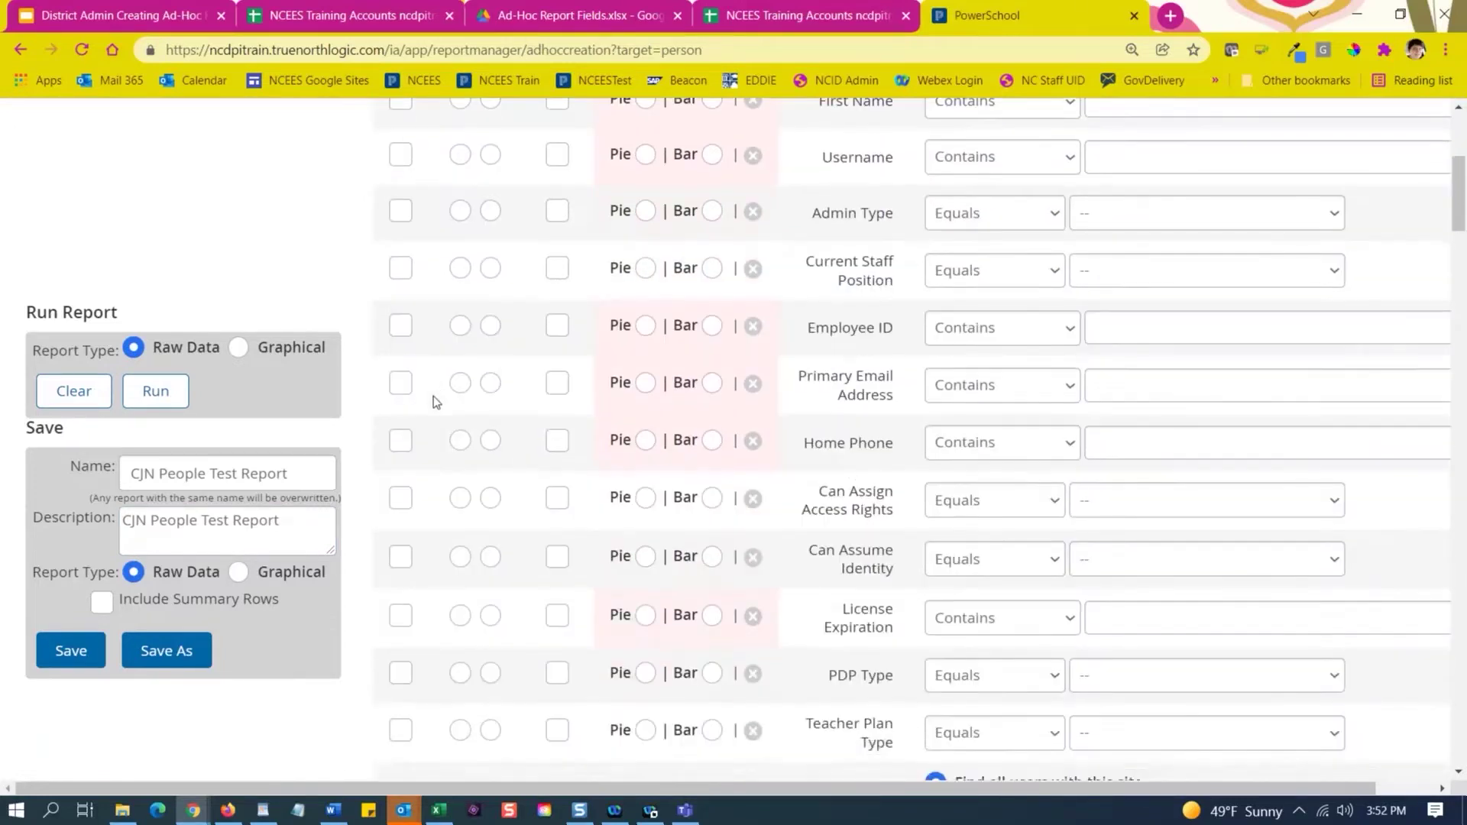
pyautogui.scroll(3, 436, 402)
pyautogui.scroll(2, 434, 395)
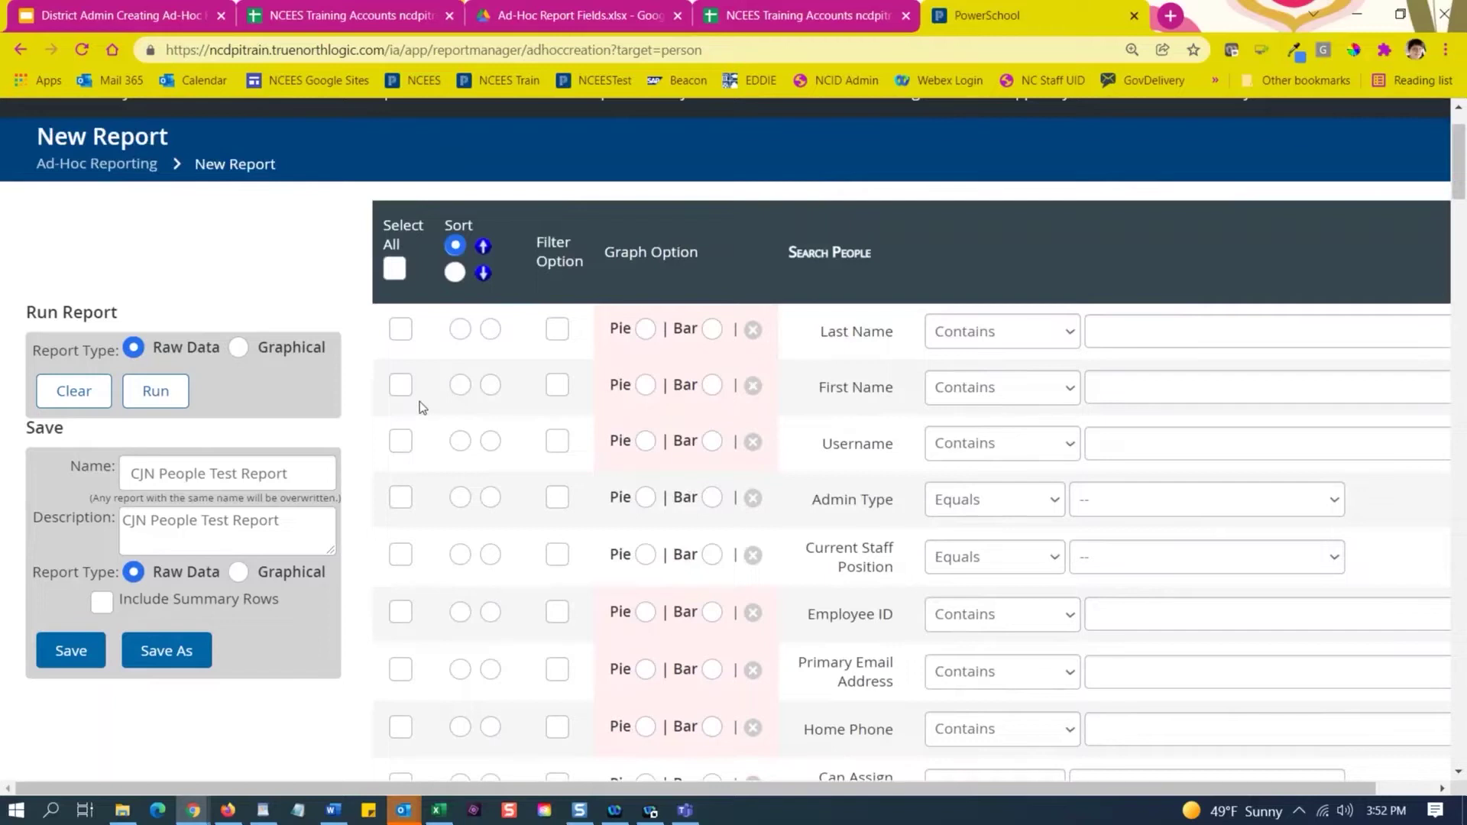
# Include Last Name and First Name as output columns in CJN People Test Report.
pyautogui.click(401, 334)
pyautogui.click(404, 390)
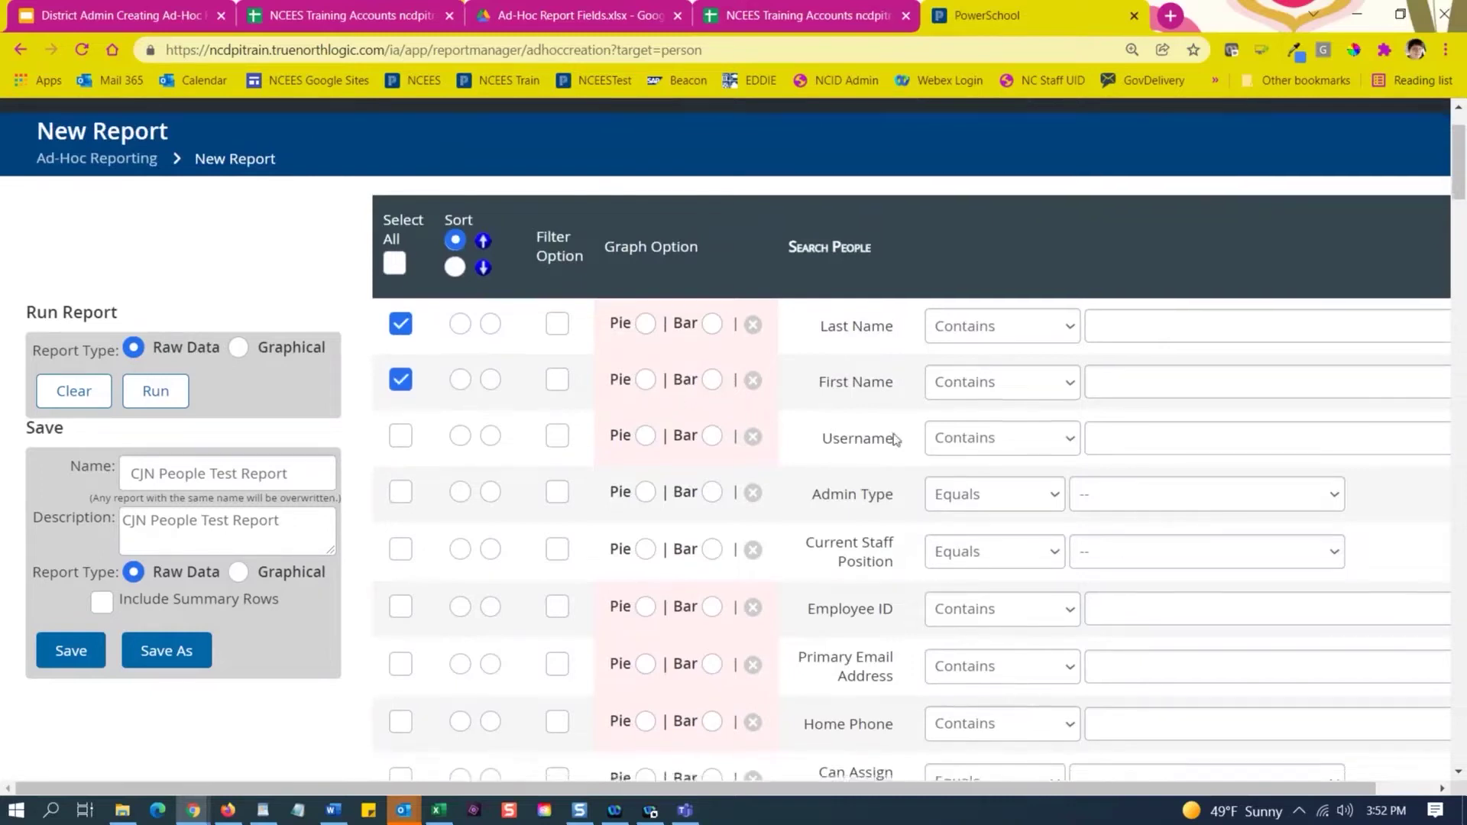
pyautogui.scroll(-2, 874, 420)
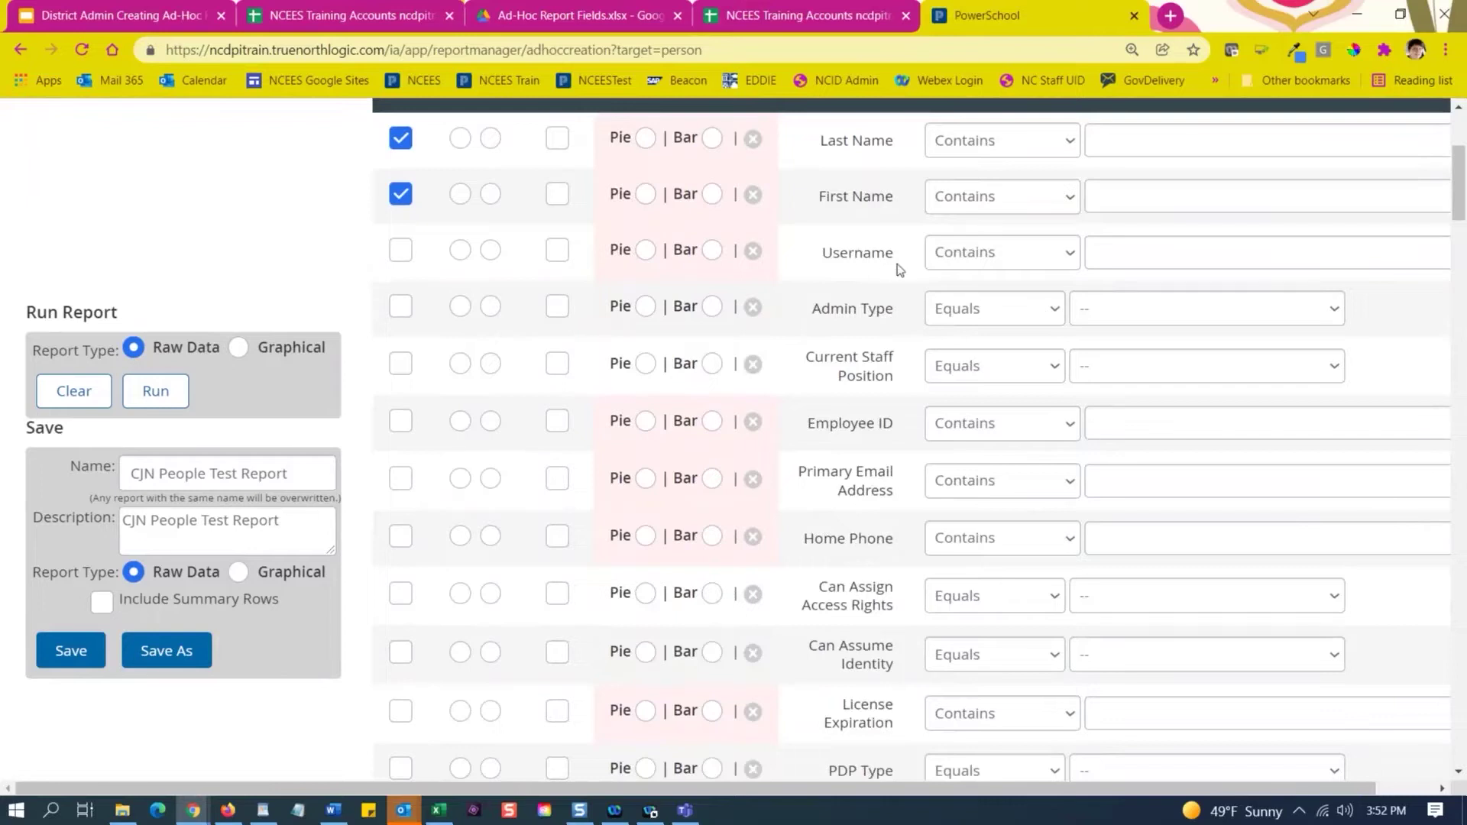
pyautogui.moveTo(895, 254); pyautogui.dragTo(822, 255)
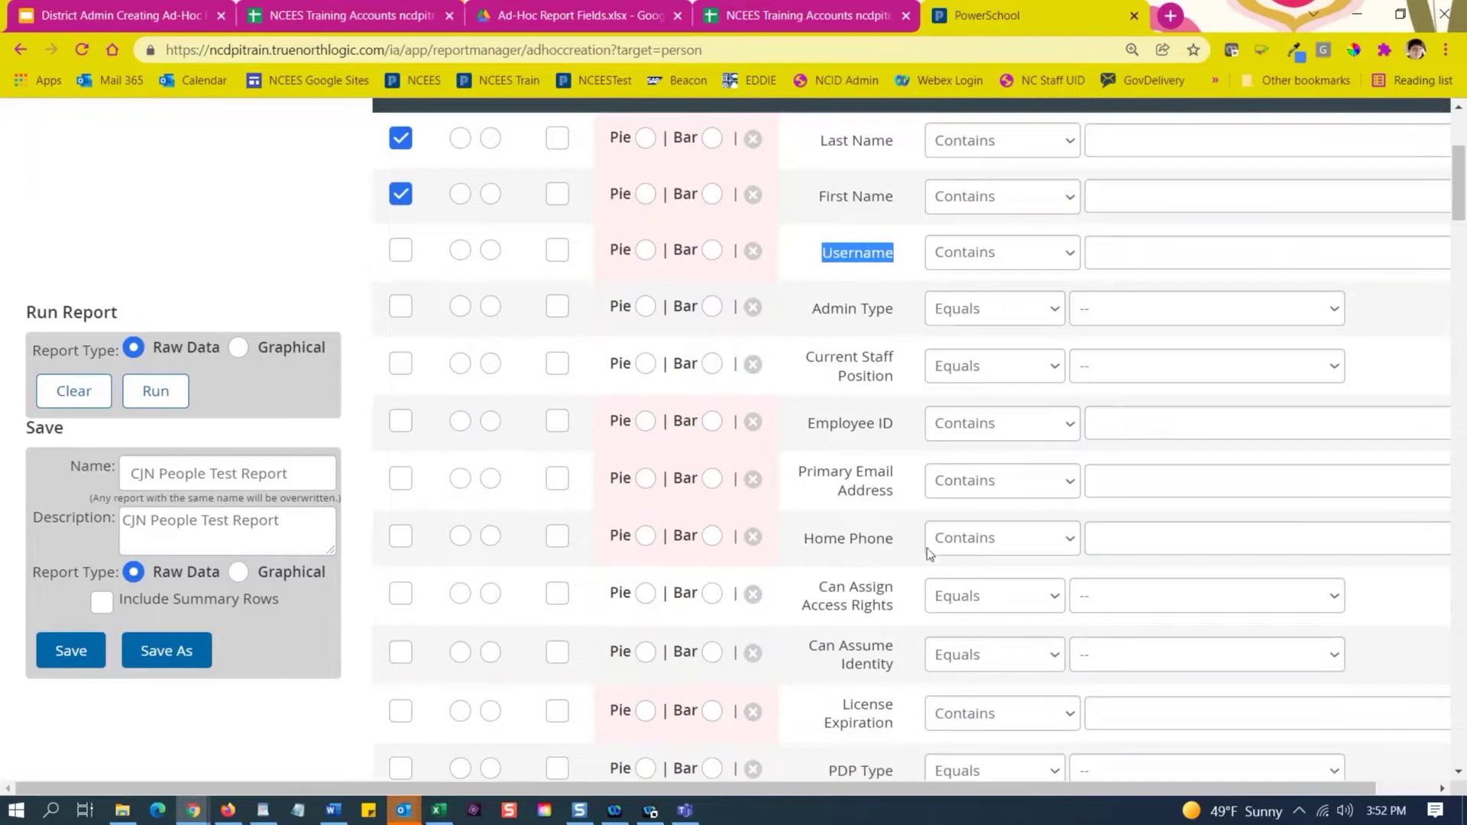
pyautogui.moveTo(899, 430); pyautogui.dragTo(806, 433)
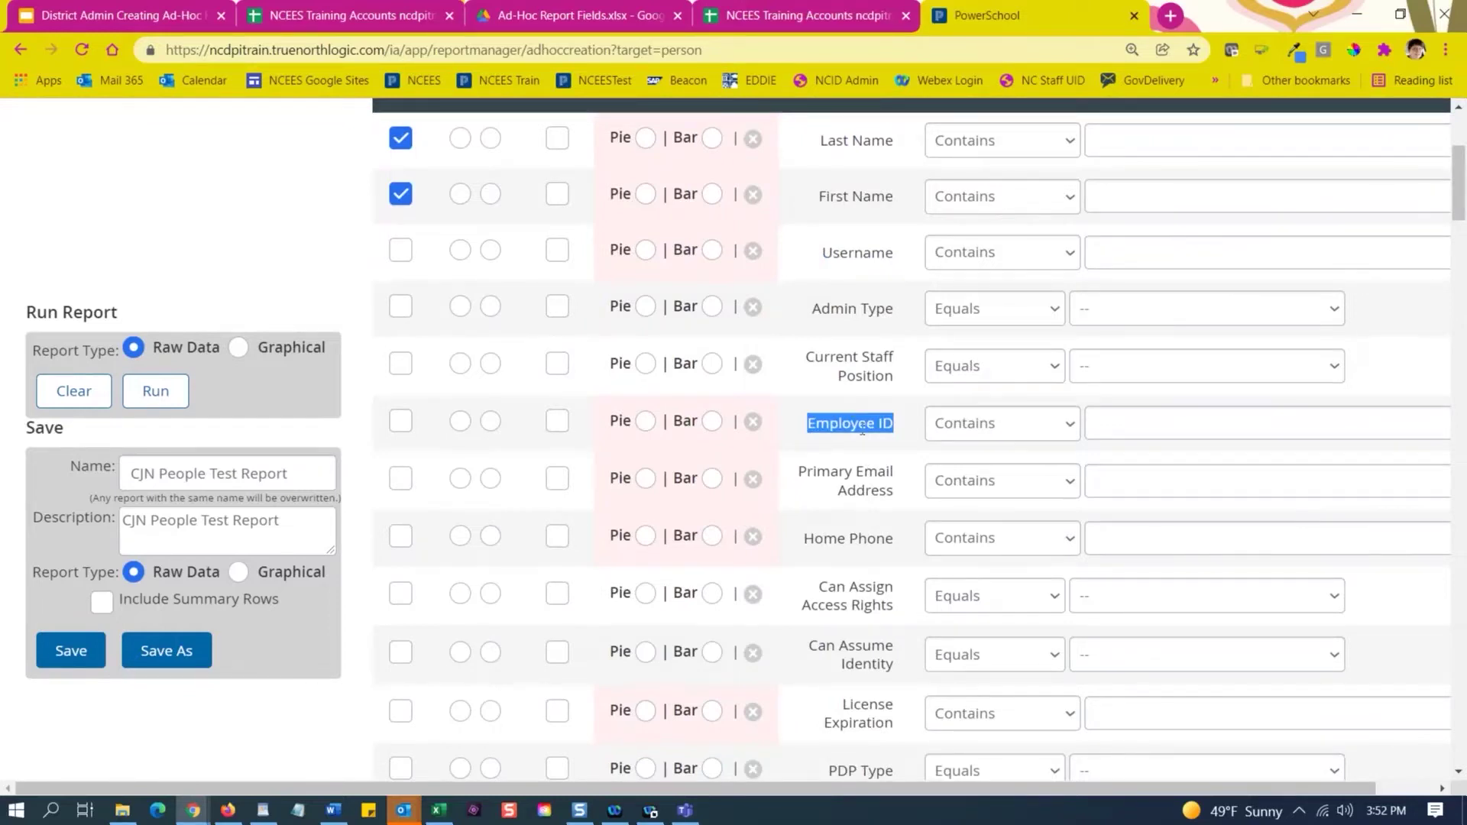
pyautogui.moveTo(902, 147); pyautogui.dragTo(837, 139)
pyautogui.moveTo(900, 261); pyautogui.dragTo(823, 257)
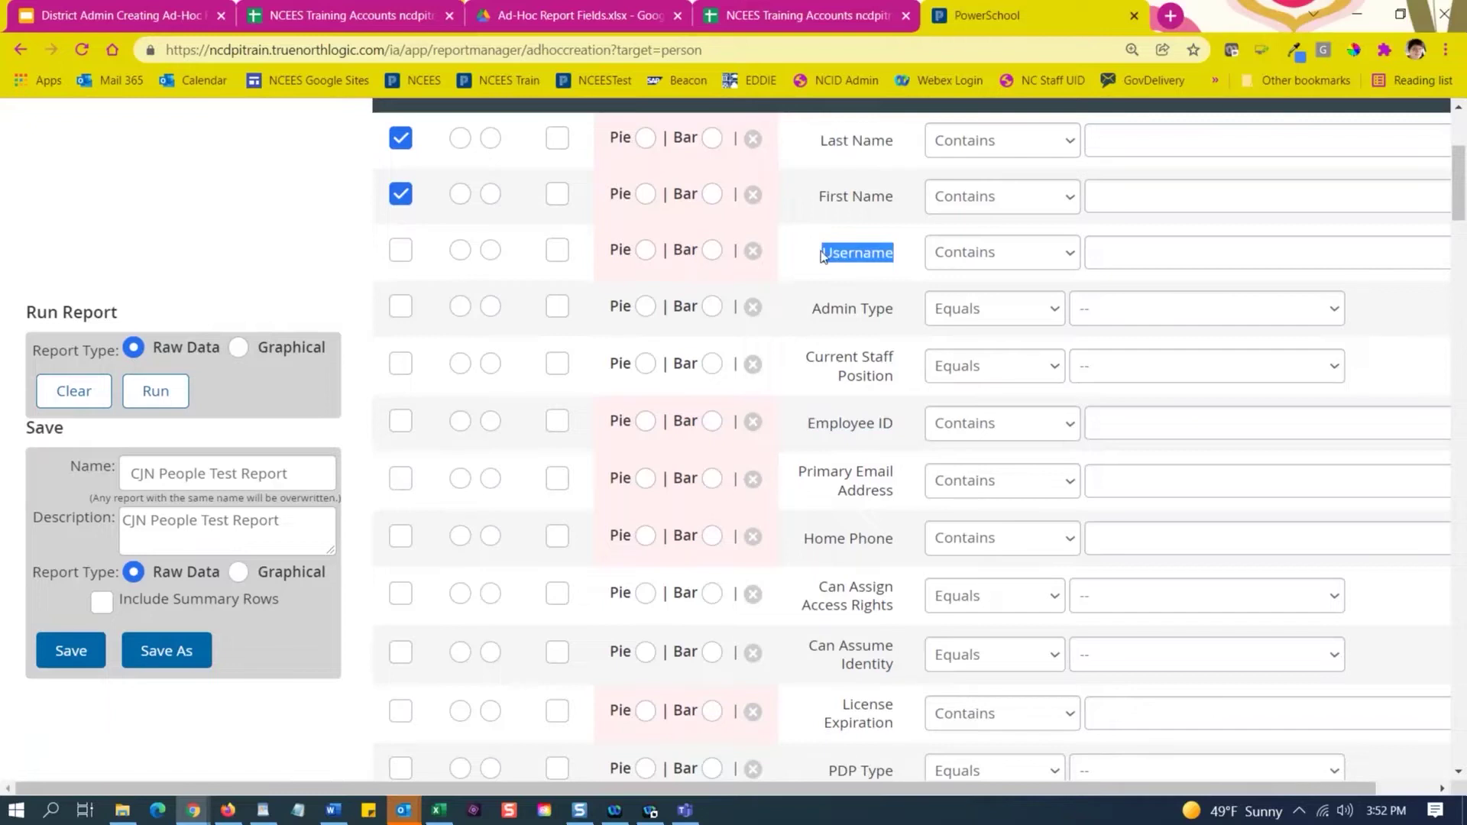
pyautogui.click(823, 257)
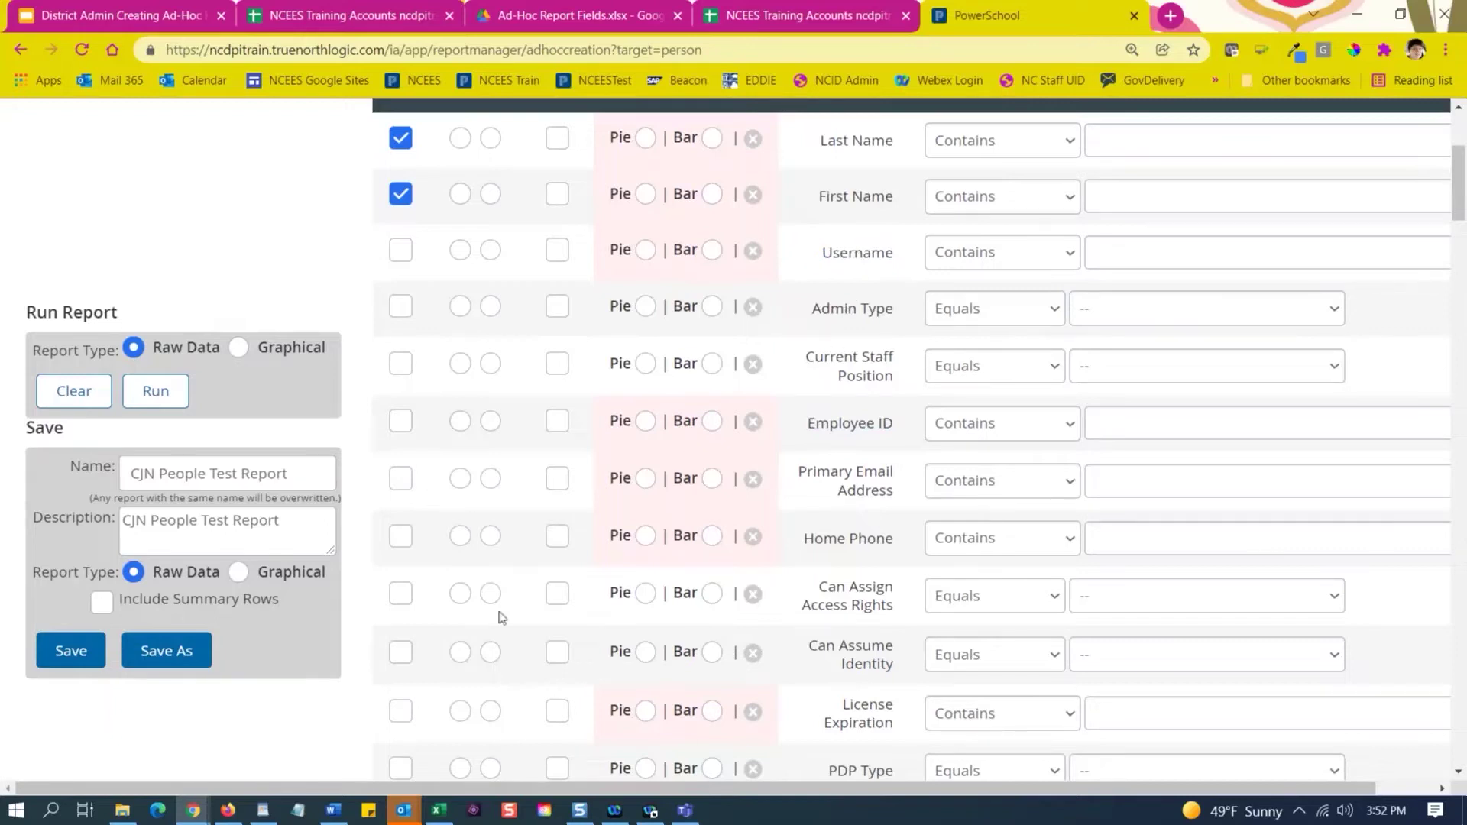
pyautogui.click(1067, 154)
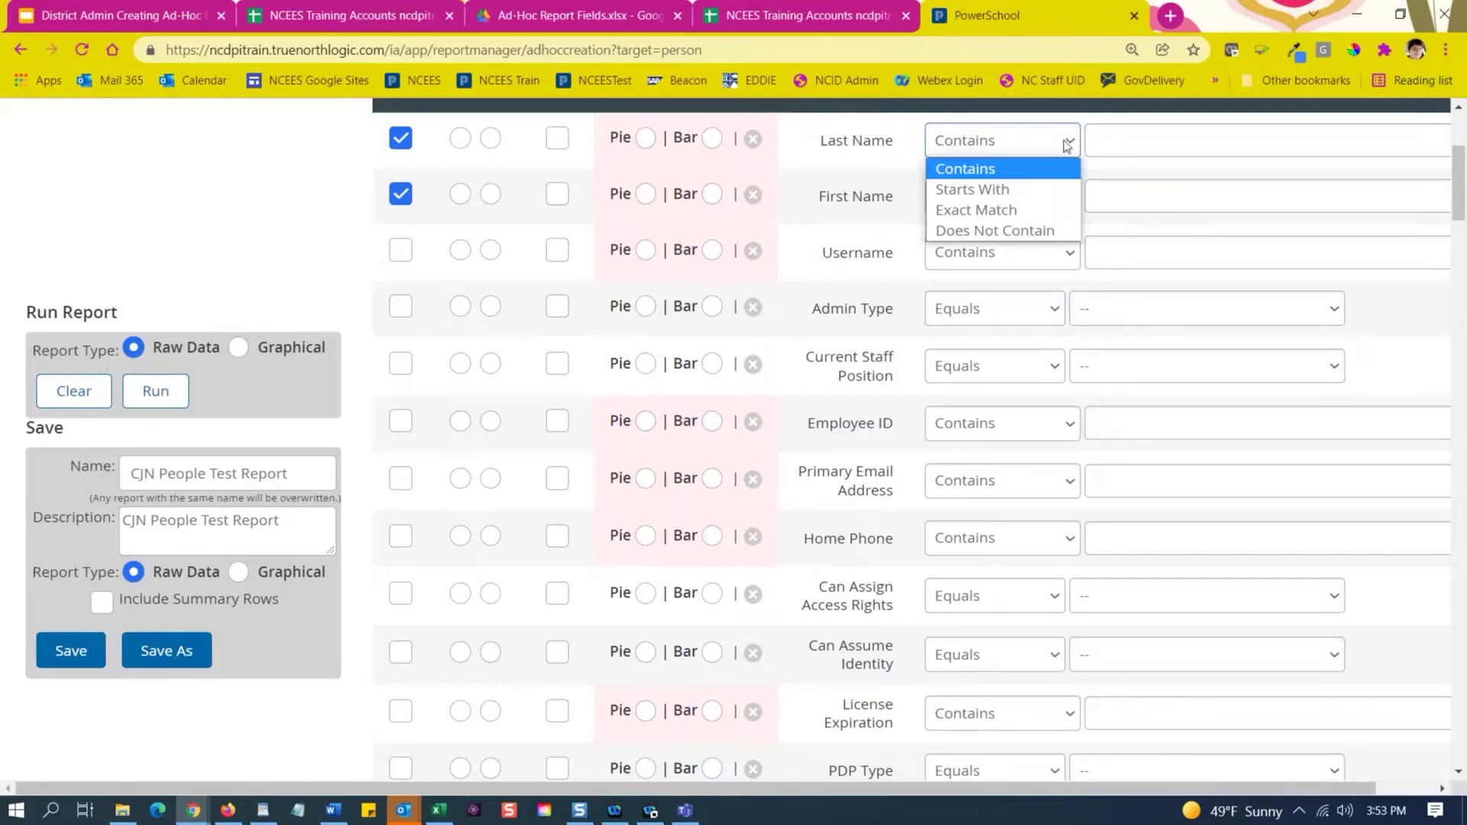
pyautogui.click(1132, 142)
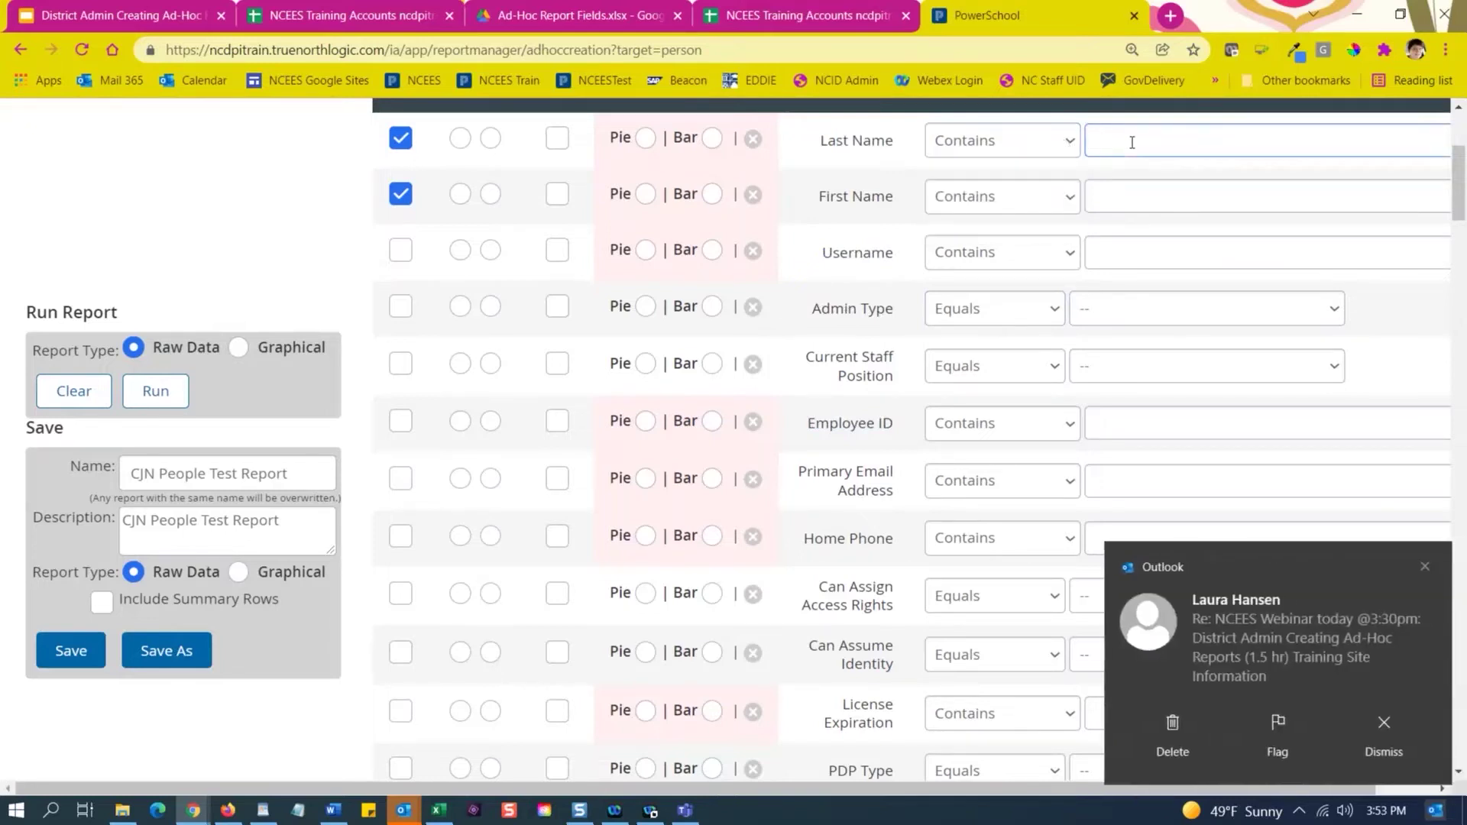
pyautogui.write('Smith')
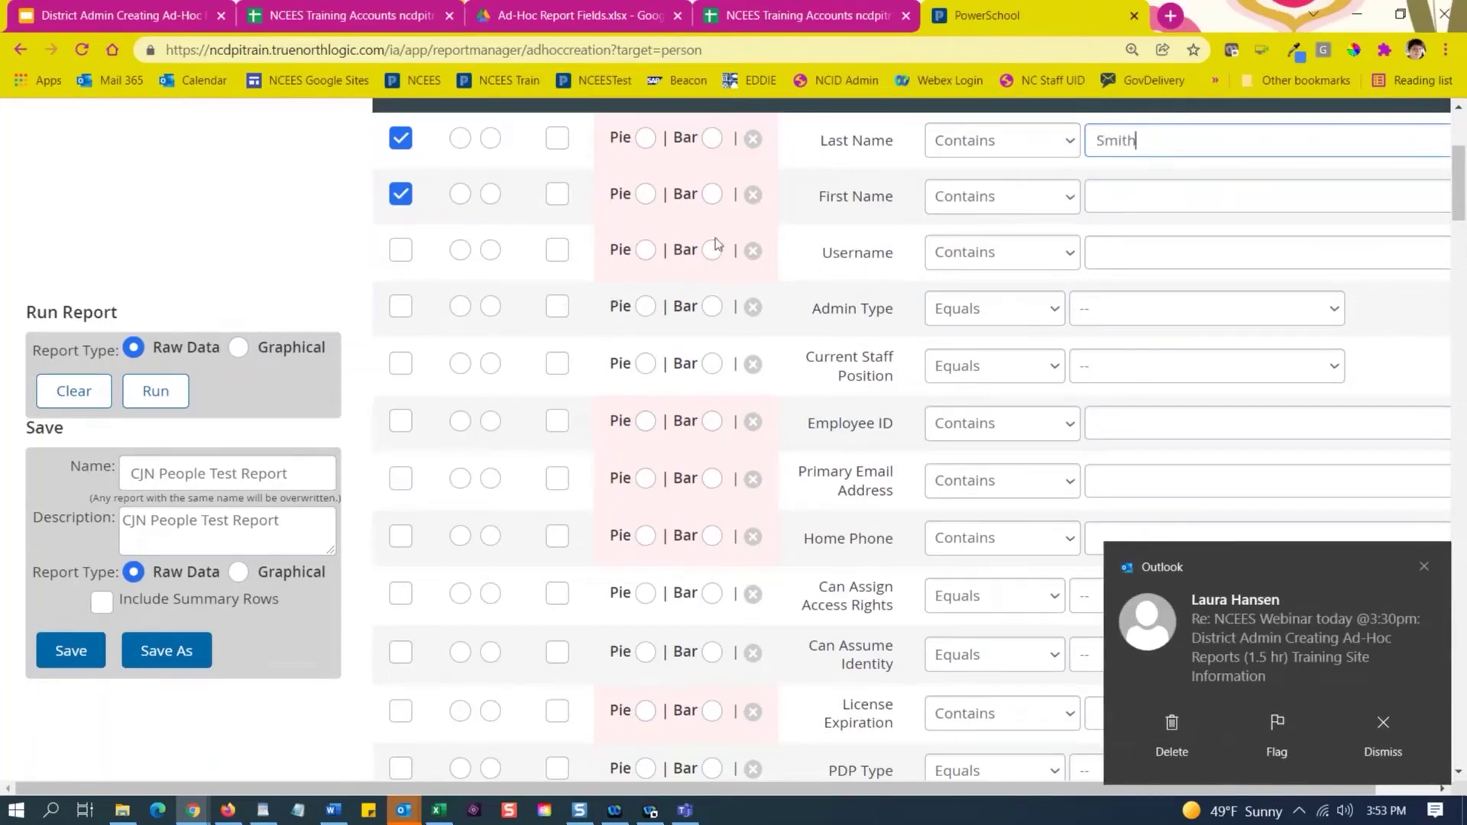
pyautogui.click(1047, 148)
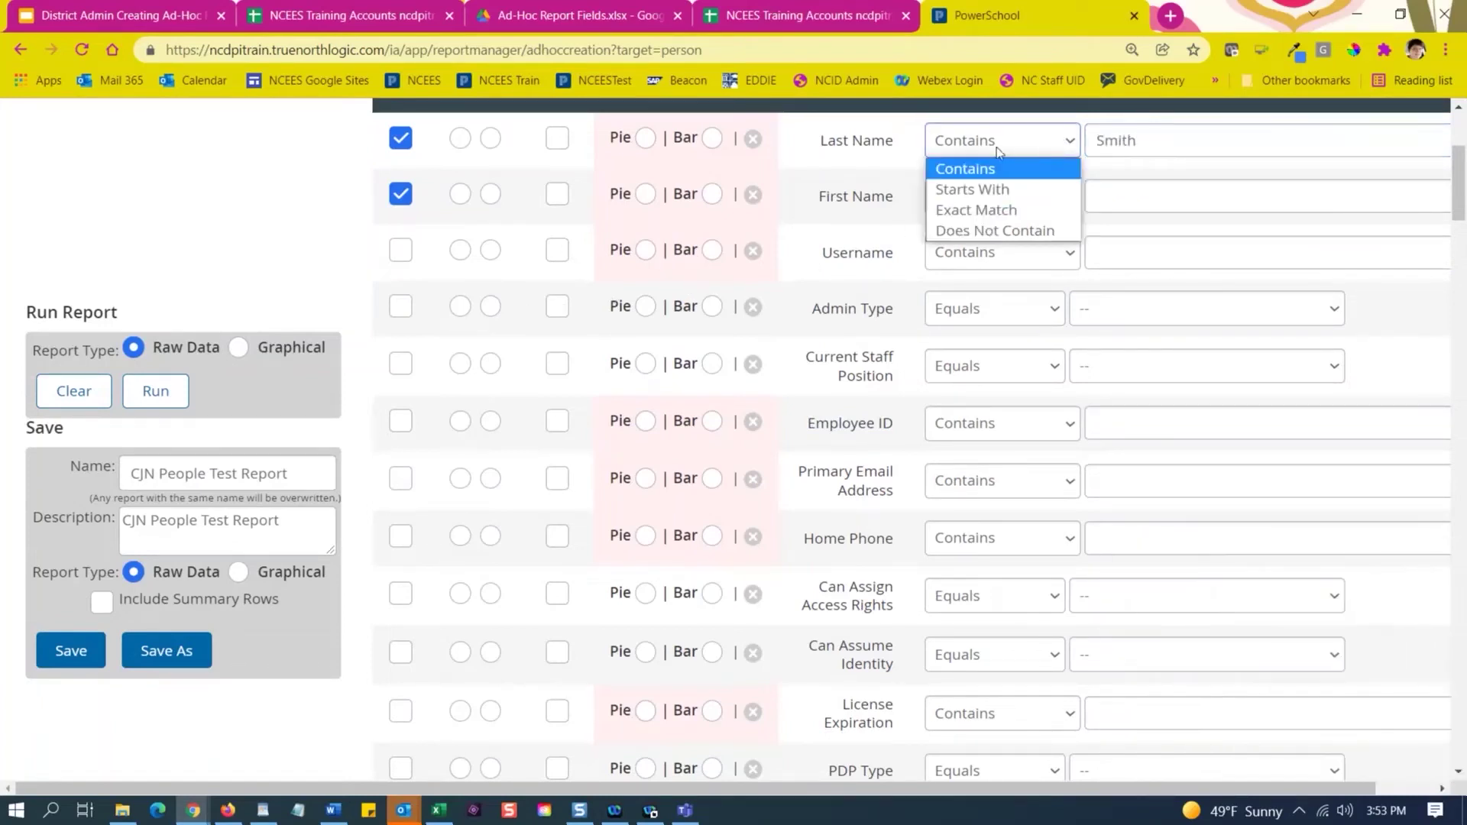
pyautogui.moveTo(1145, 153); pyautogui.dragTo(1081, 146)
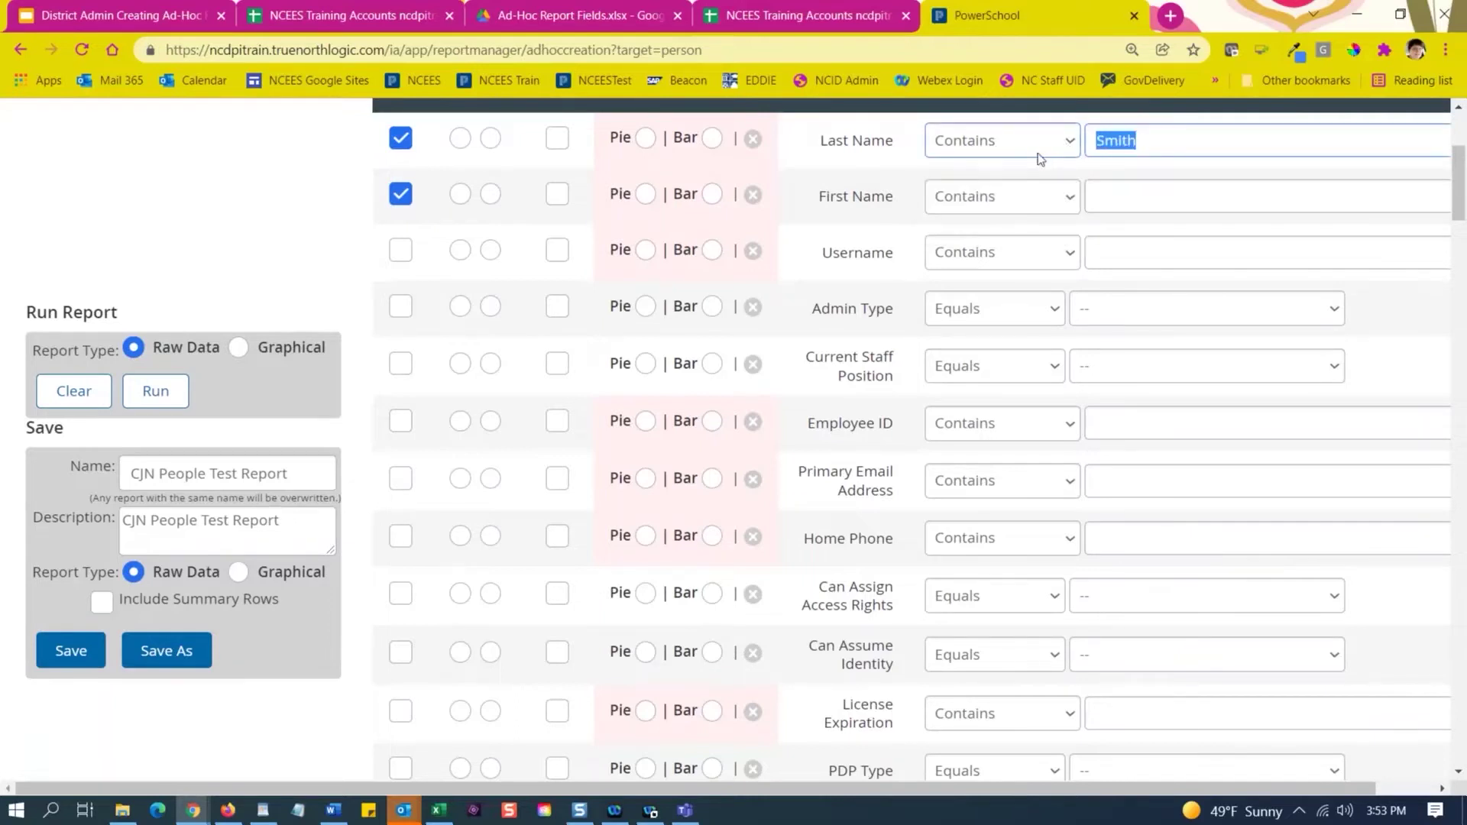
pyautogui.click(1041, 152)
pyautogui.click(1021, 192)
pyautogui.press('Tab')
pyautogui.write('Z')
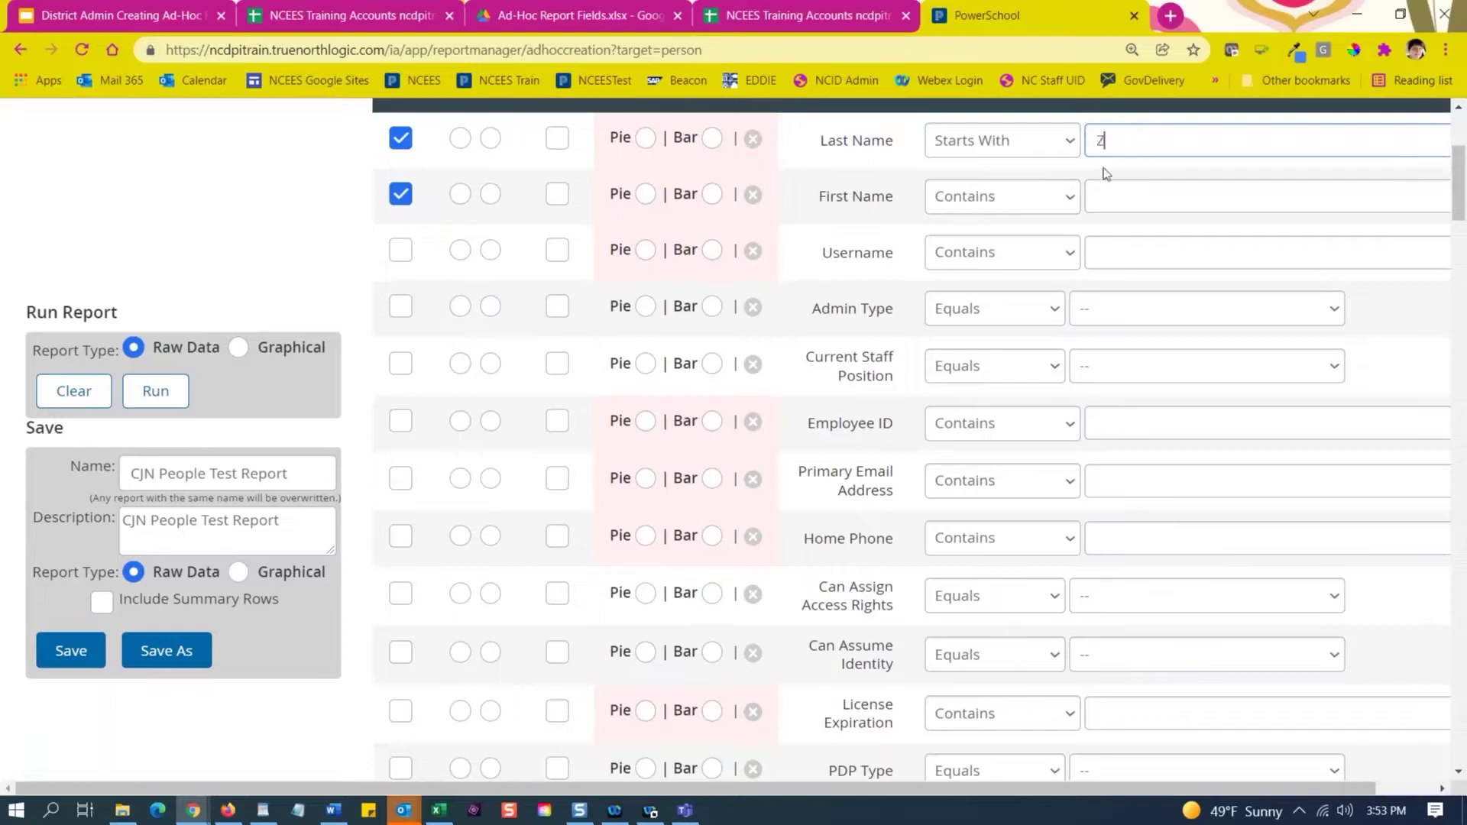
pyautogui.click(1070, 141)
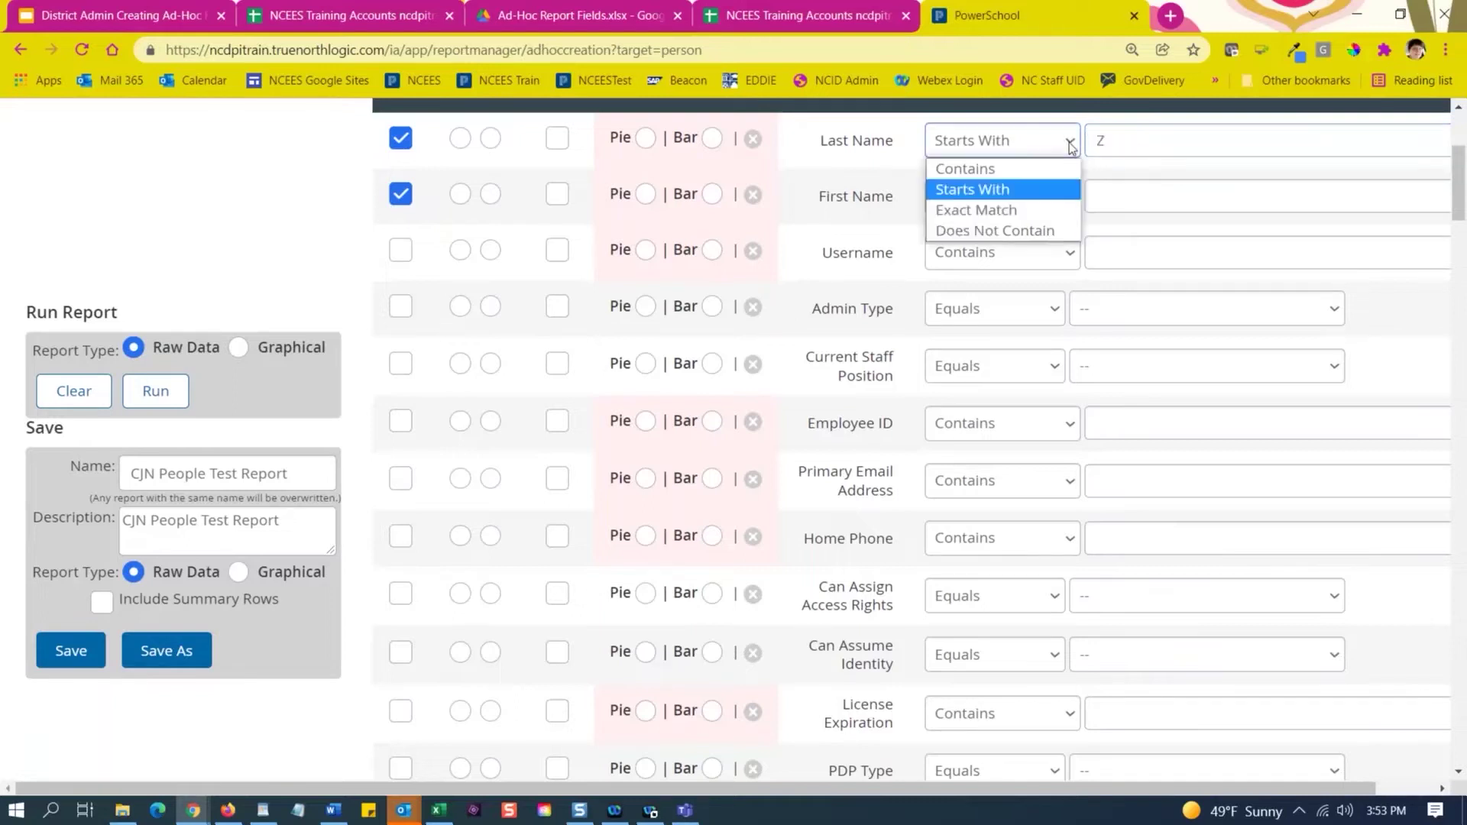
pyautogui.click(1063, 210)
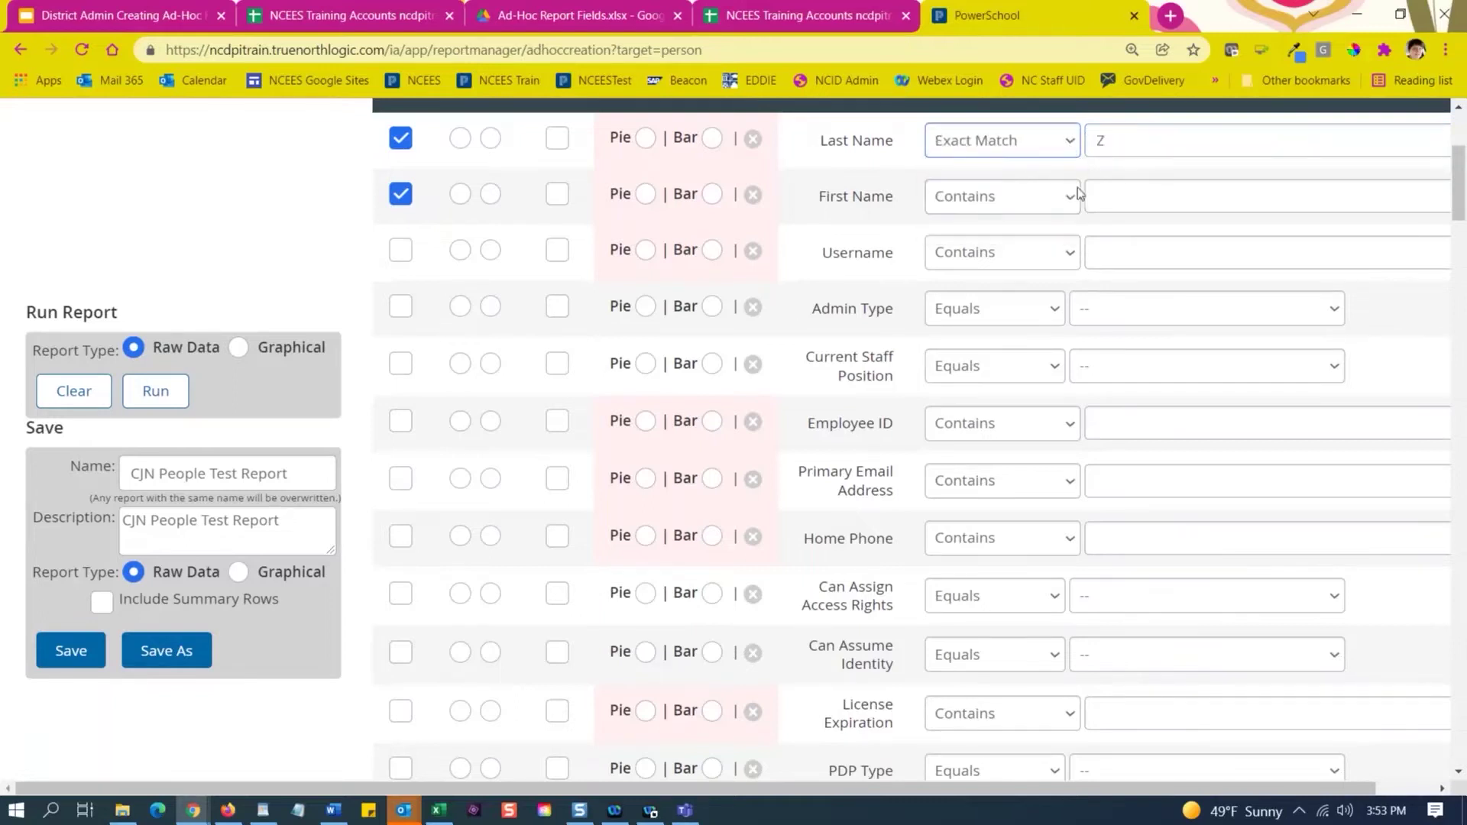
pyautogui.moveTo(1112, 145); pyautogui.dragTo(1090, 141)
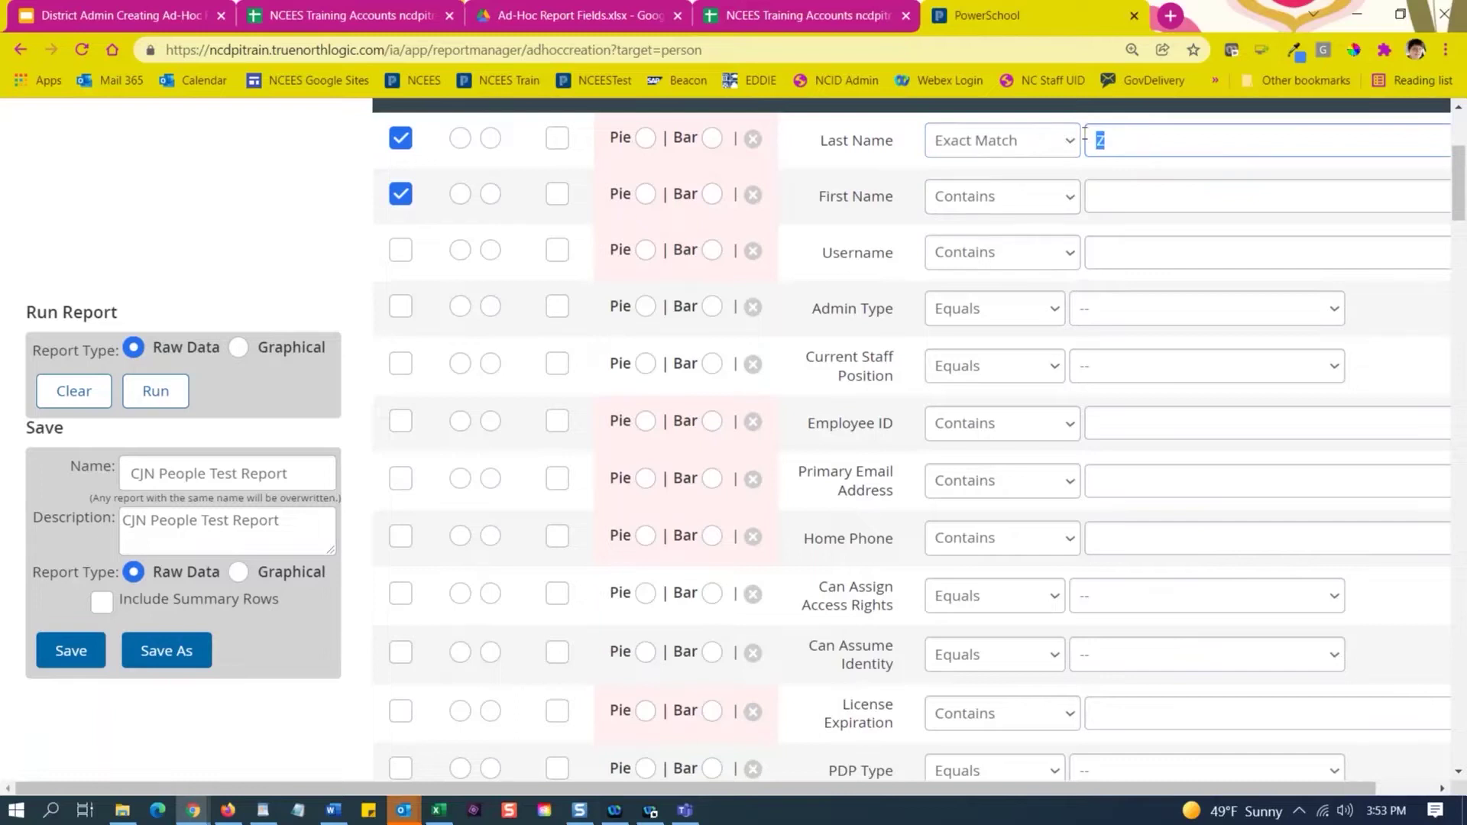
pyautogui.write('Narron')
pyautogui.click(1071, 143)
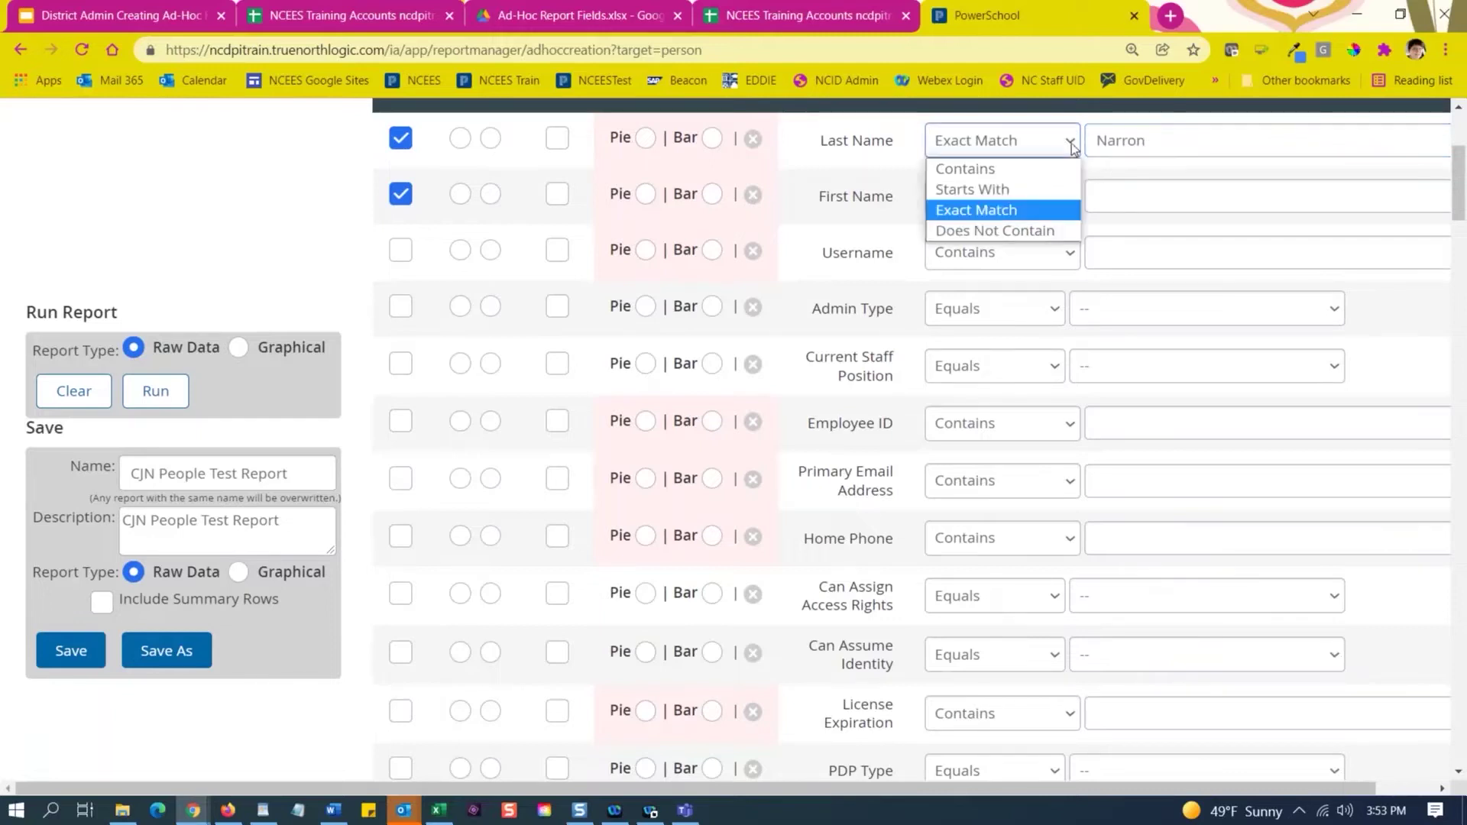
pyautogui.click(1054, 231)
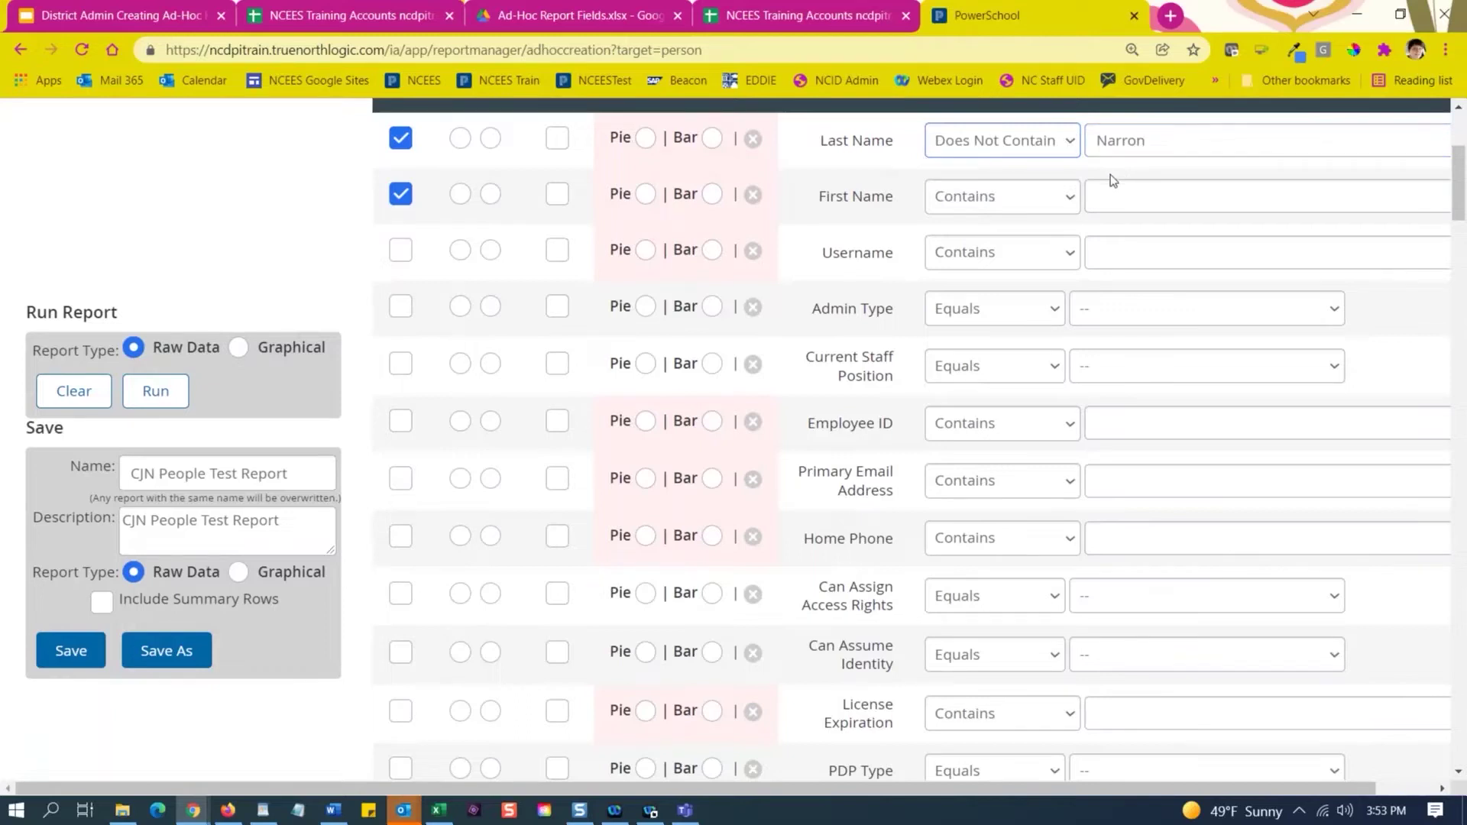
pyautogui.click(1053, 144)
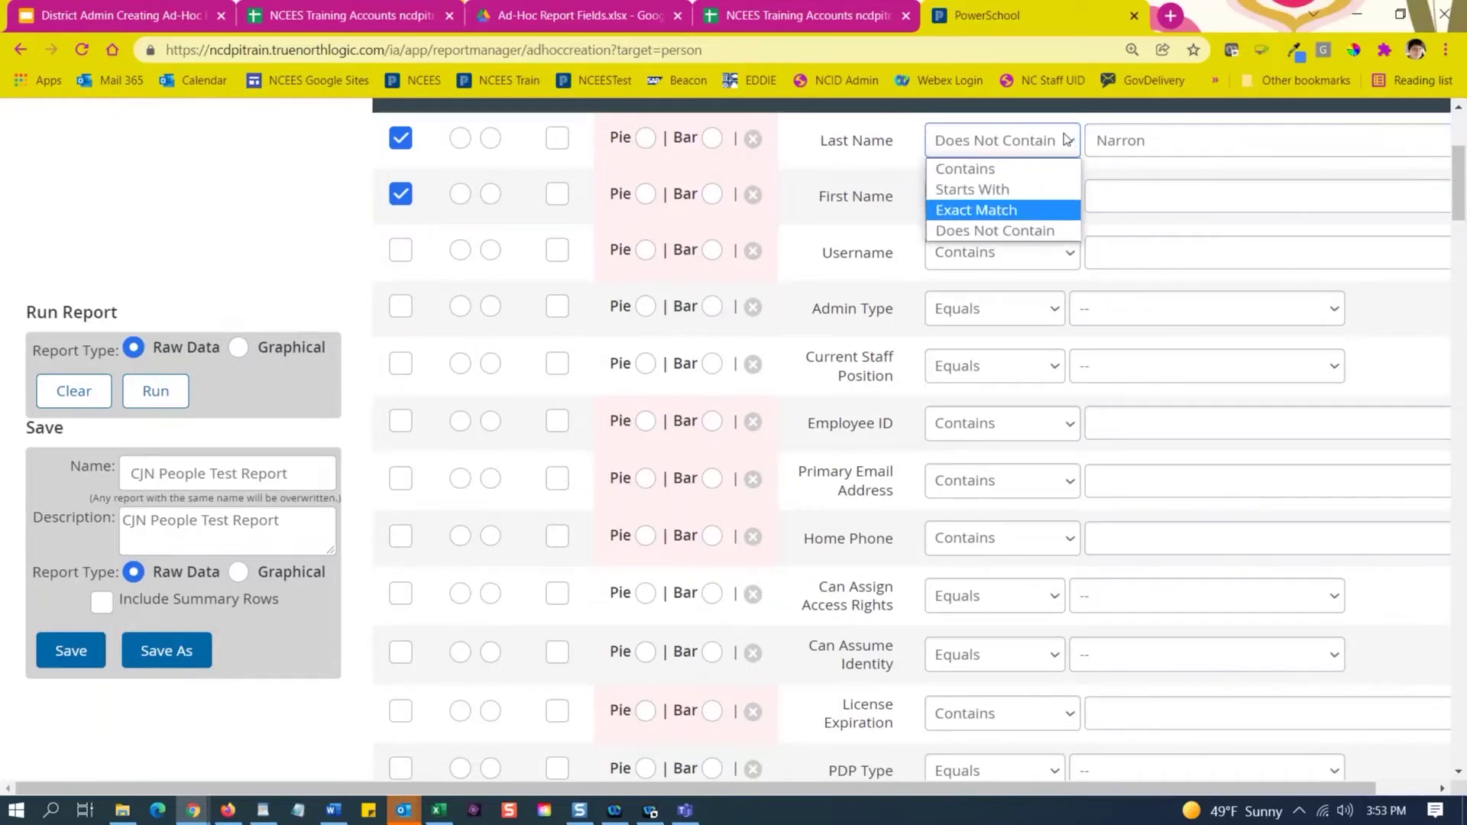
pyautogui.click(1043, 167)
pyautogui.press('Tab')
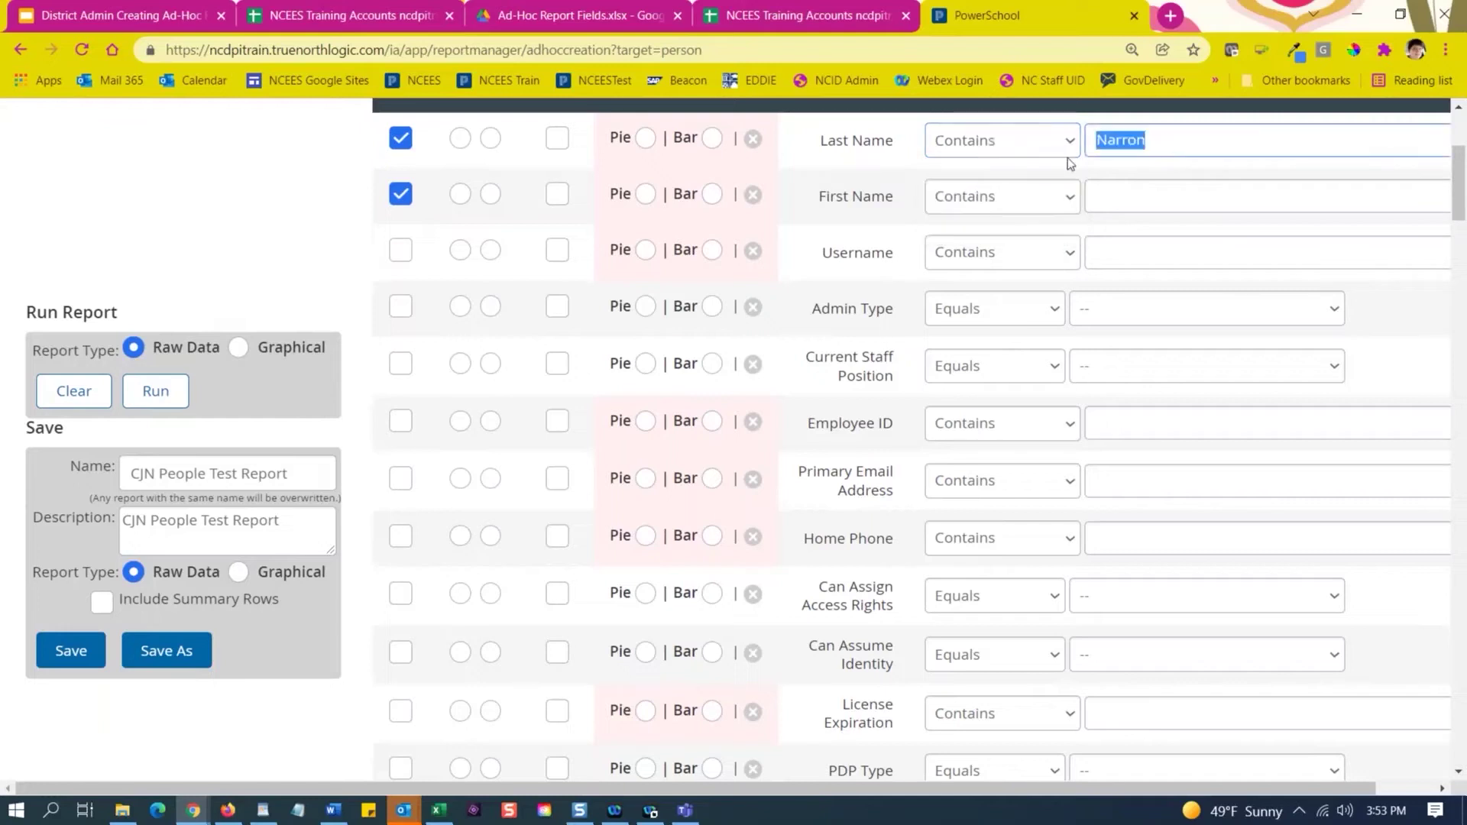
pyautogui.press('BackSpace')
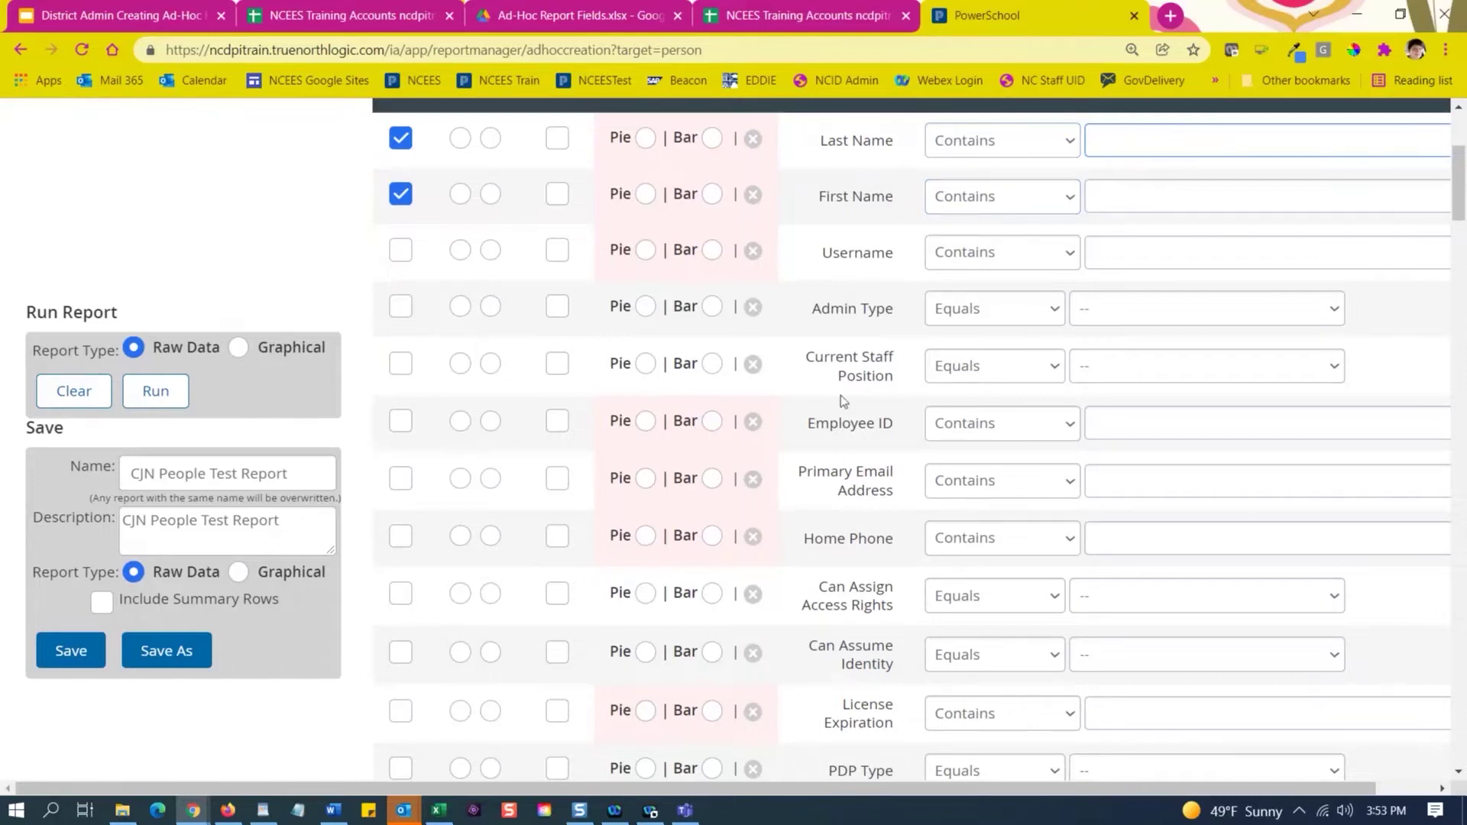
pyautogui.scroll(-1, 907, 327)
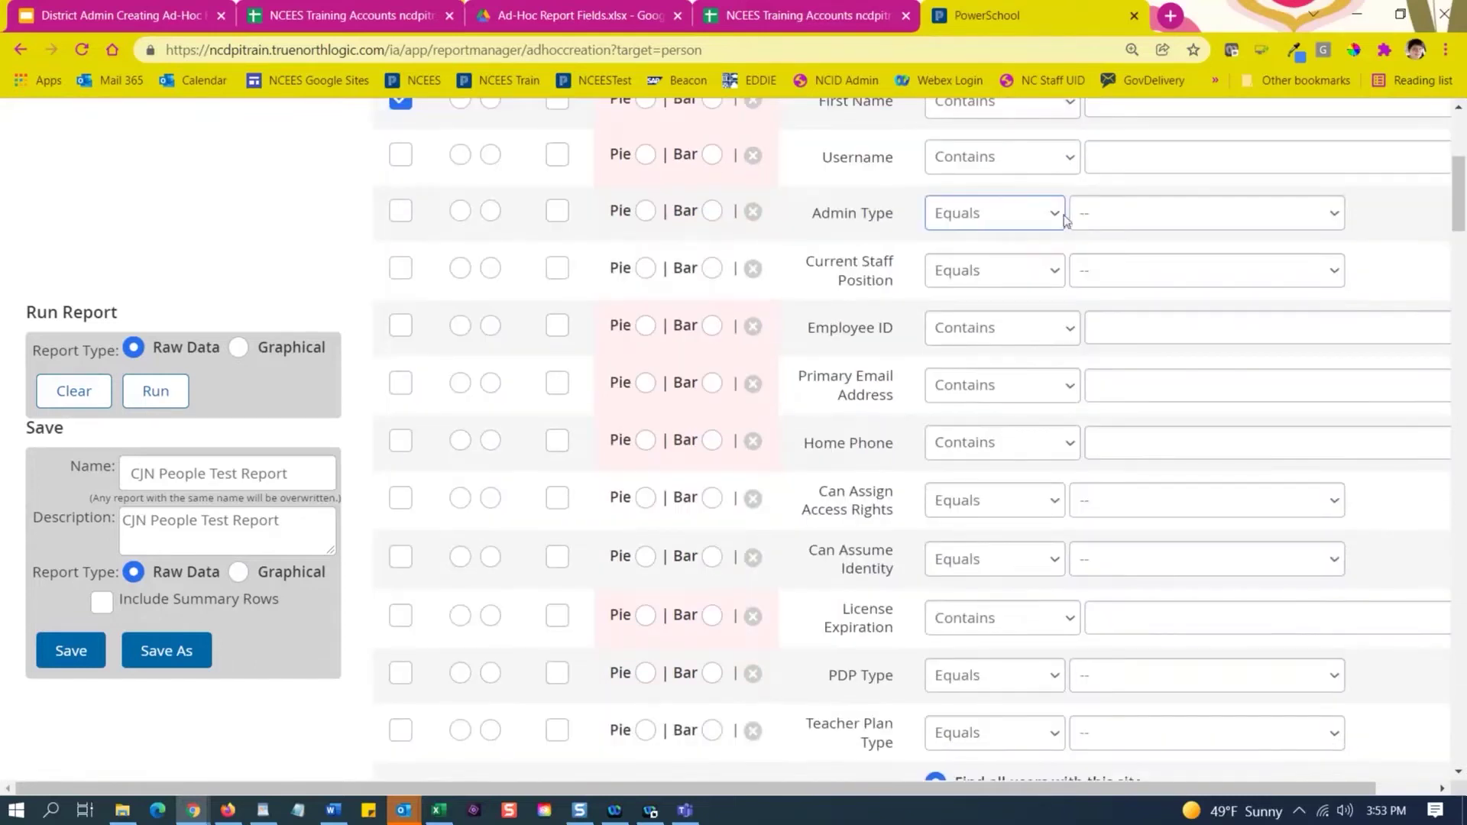
pyautogui.click(1110, 218)
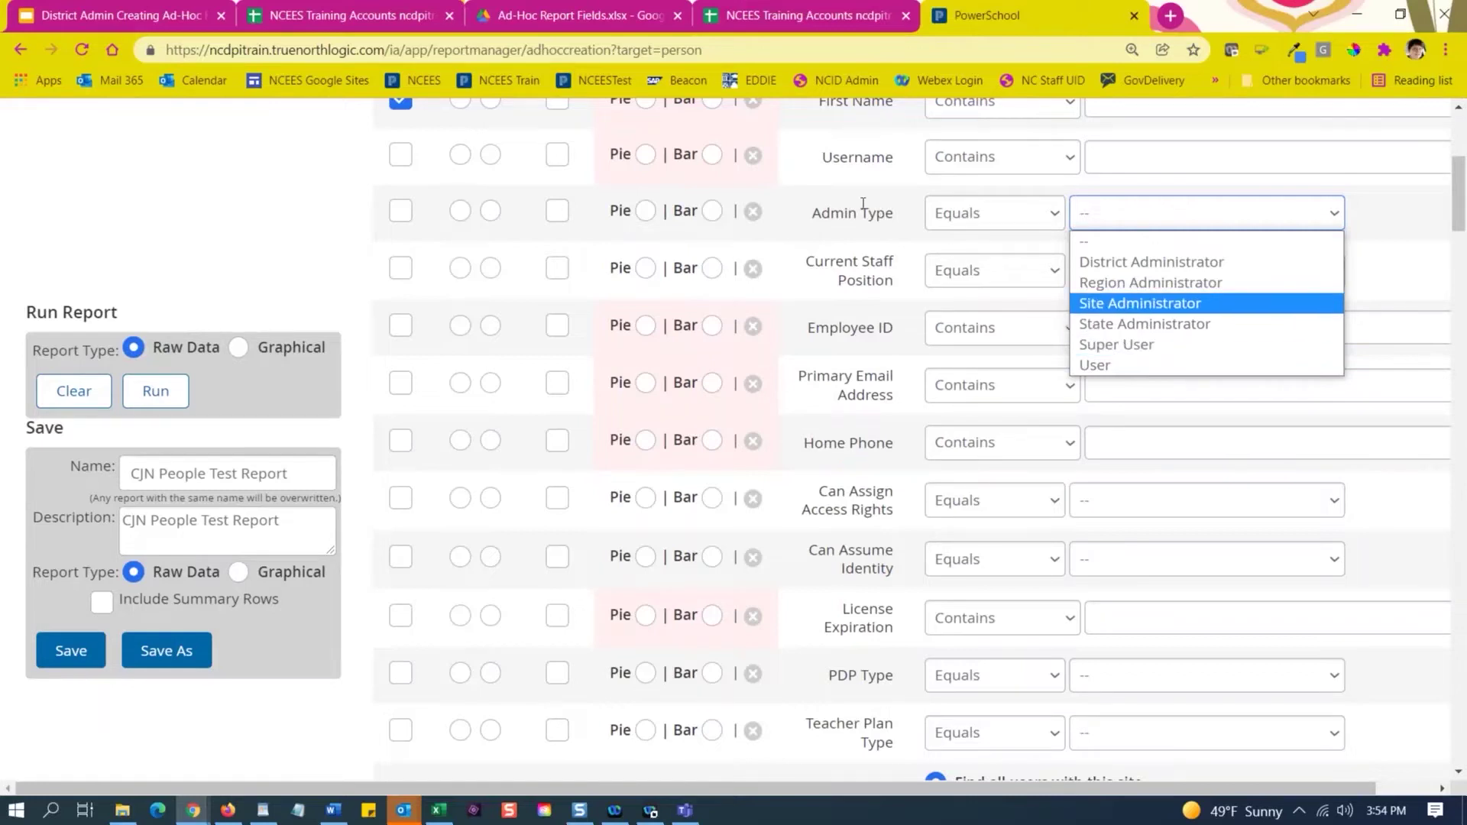
pyautogui.click(829, 204)
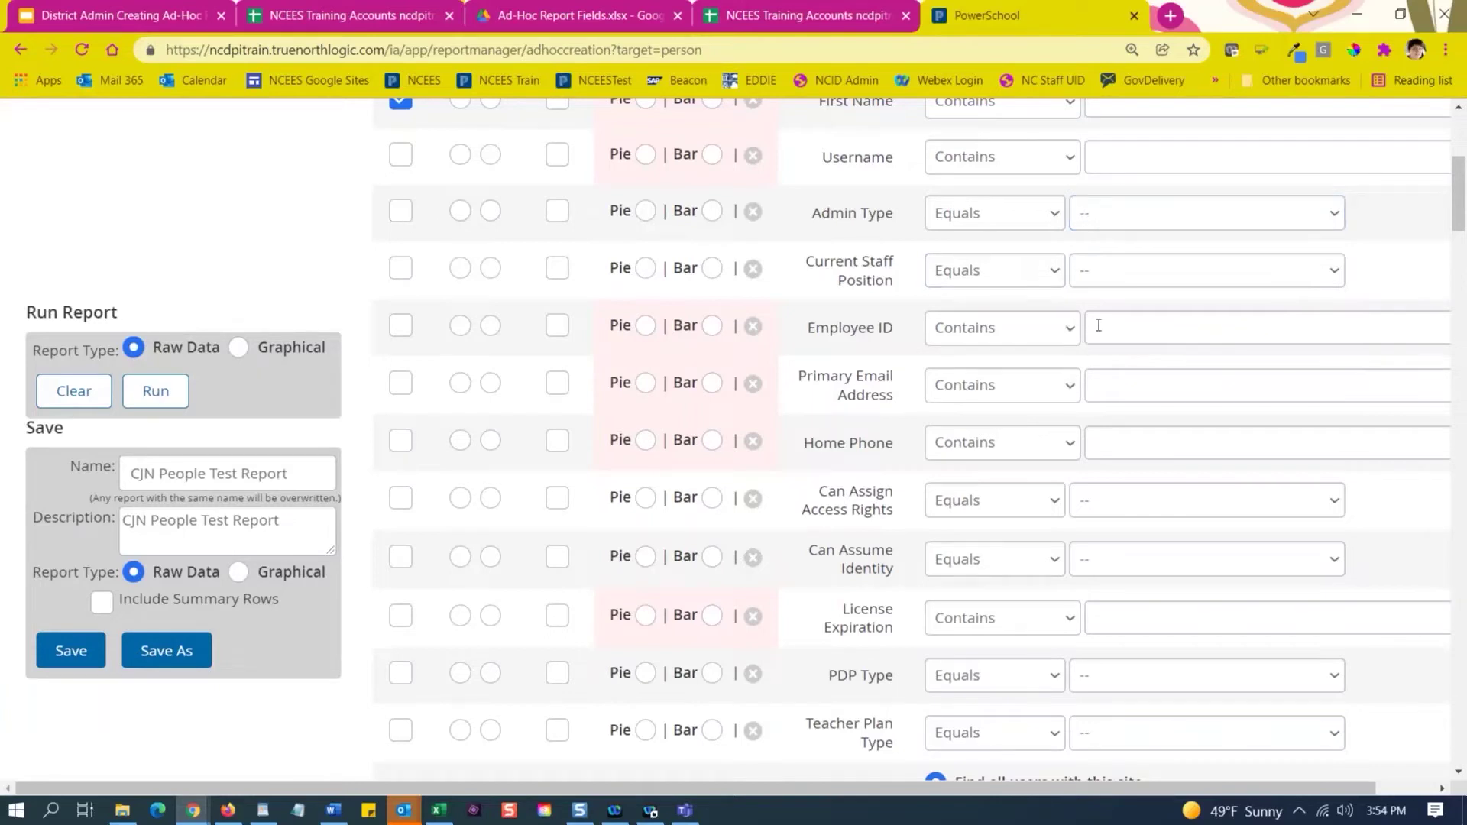
pyautogui.click(1125, 271)
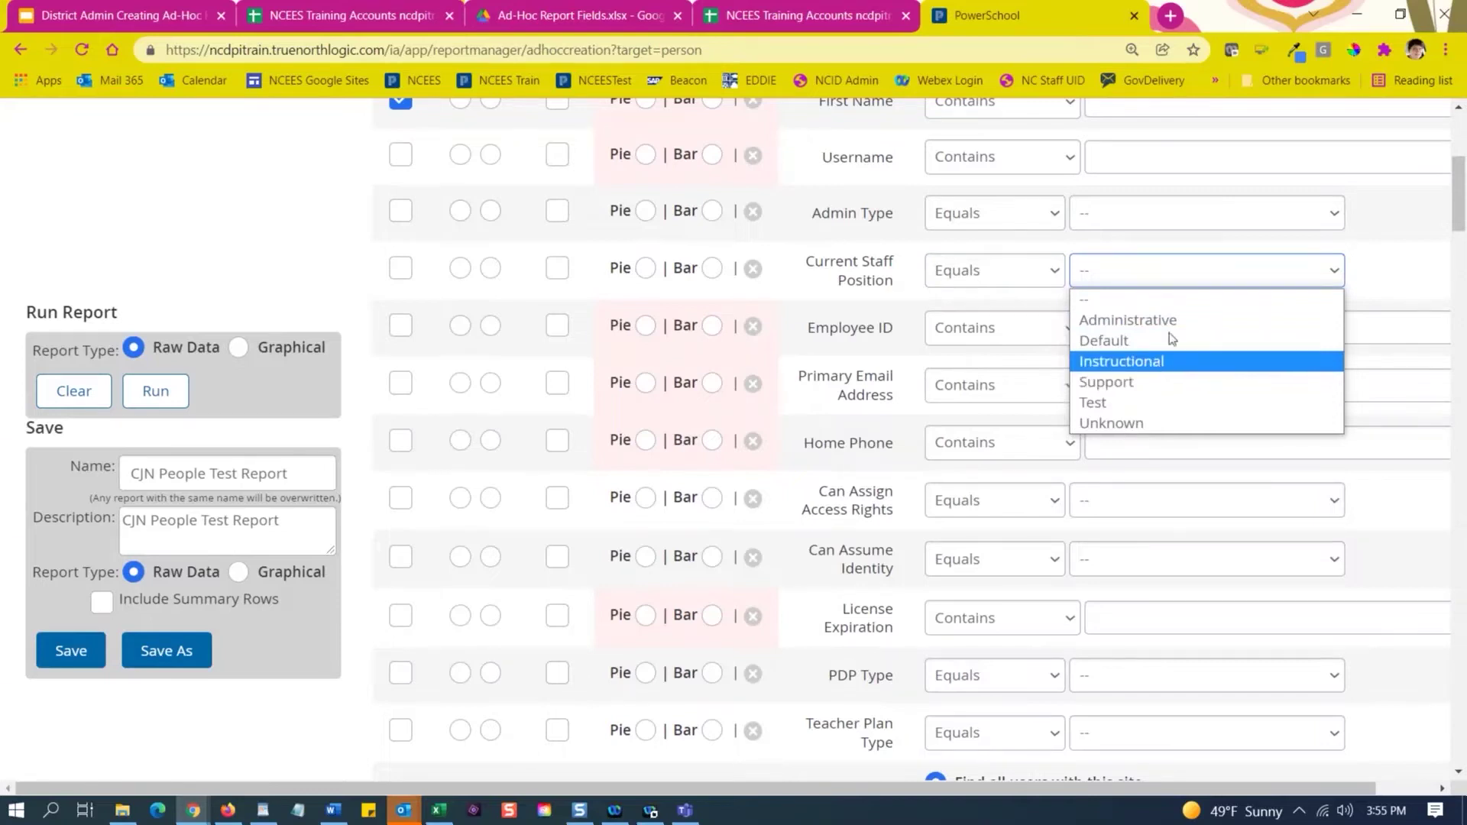
pyautogui.click(803, 350)
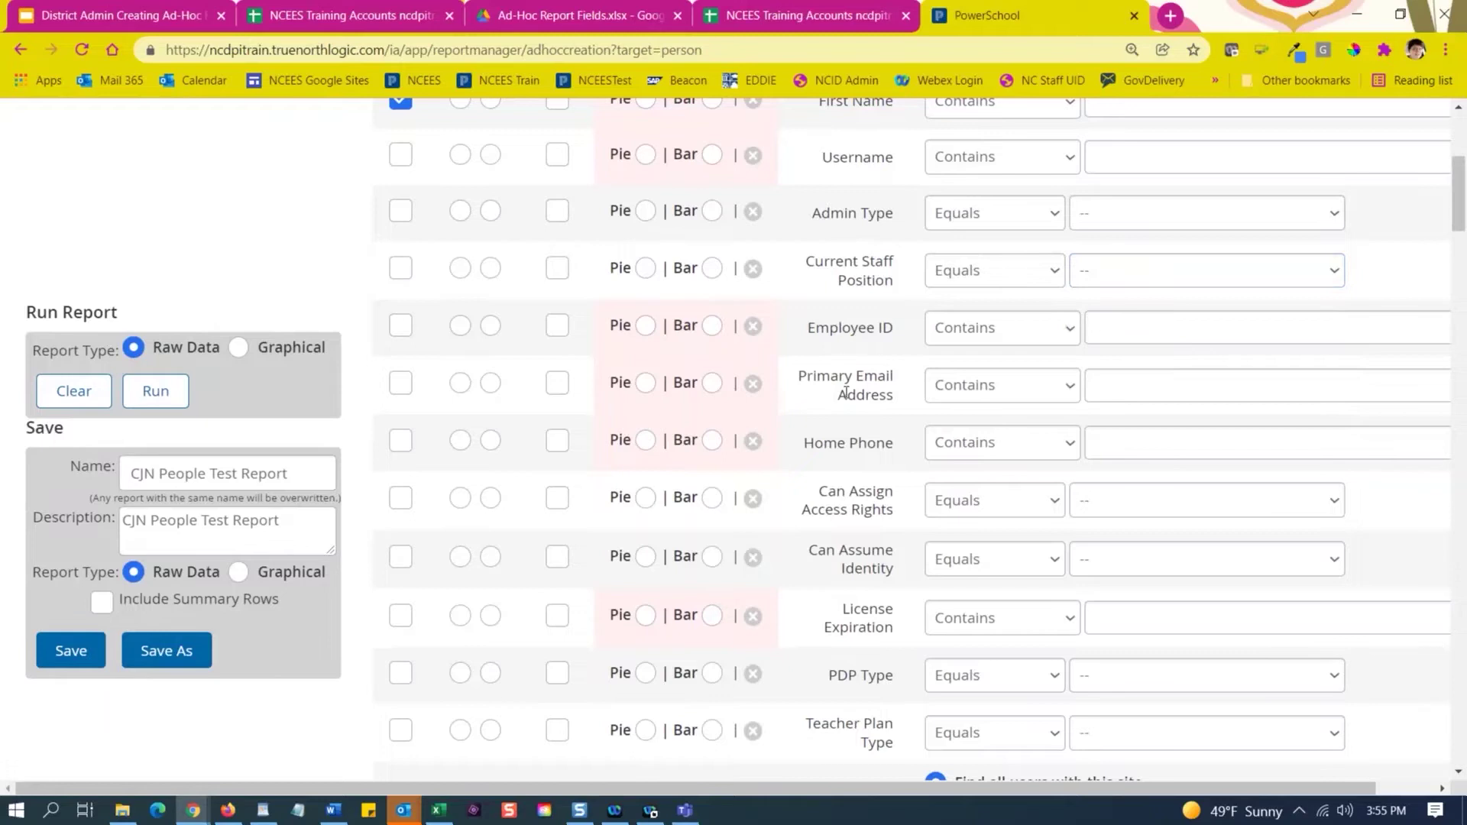
# Add PDP Type and Teacher Plan Type columns, previewing their value lists without choosing any.
pyautogui.scroll(-3, 843, 355)
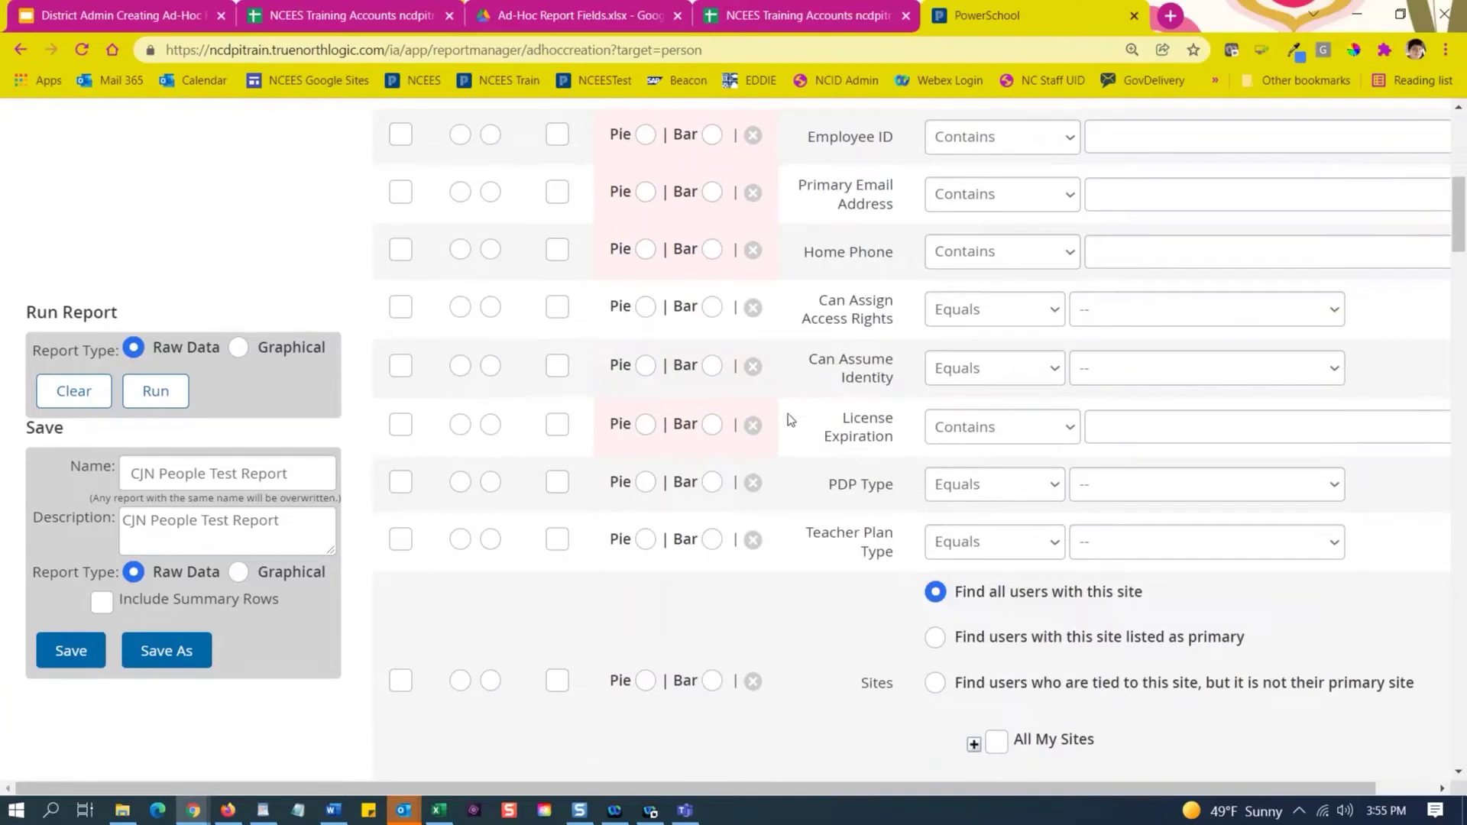
pyautogui.scroll(-1, 798, 424)
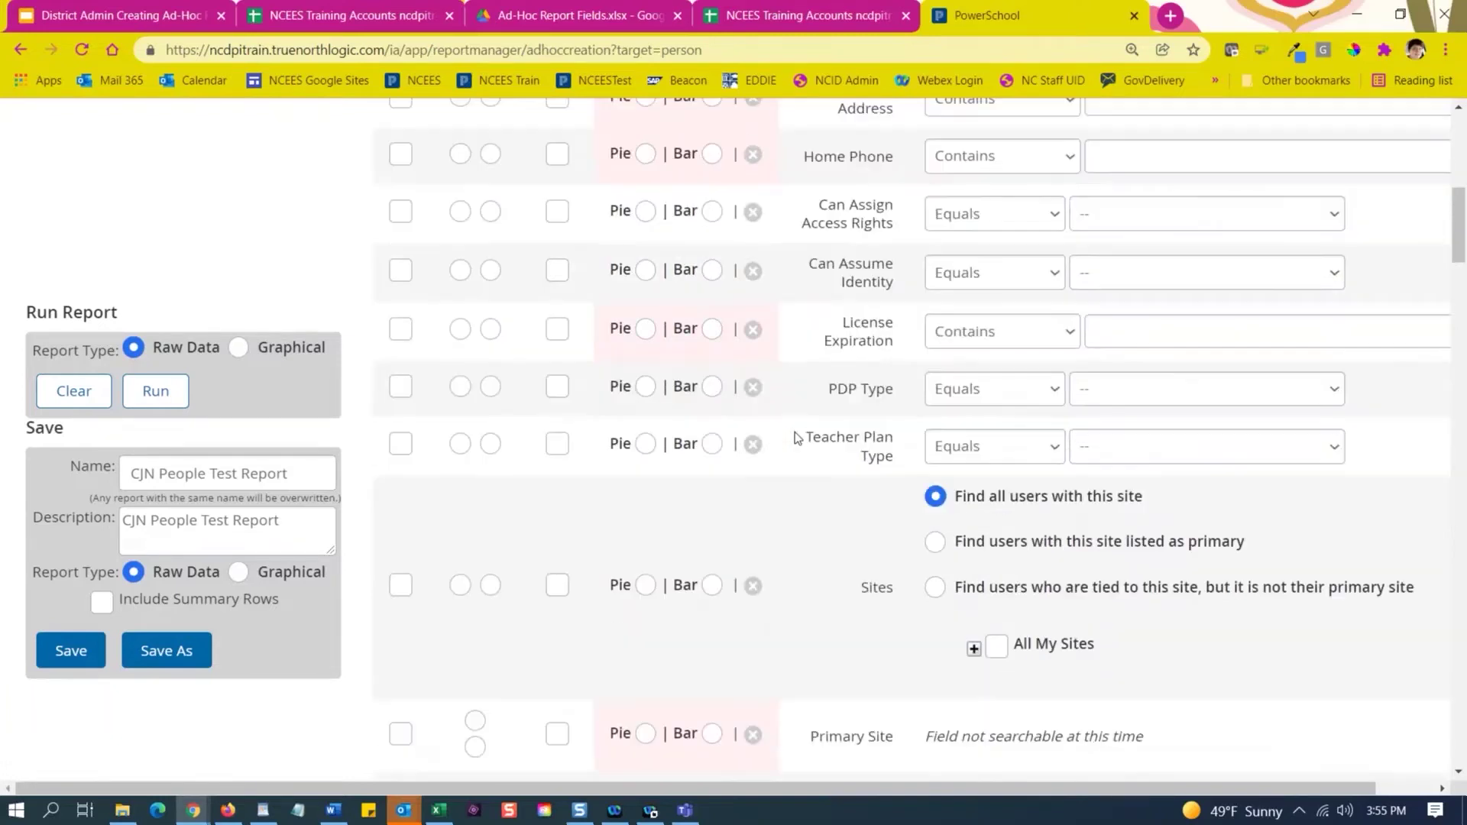
pyautogui.click(400, 388)
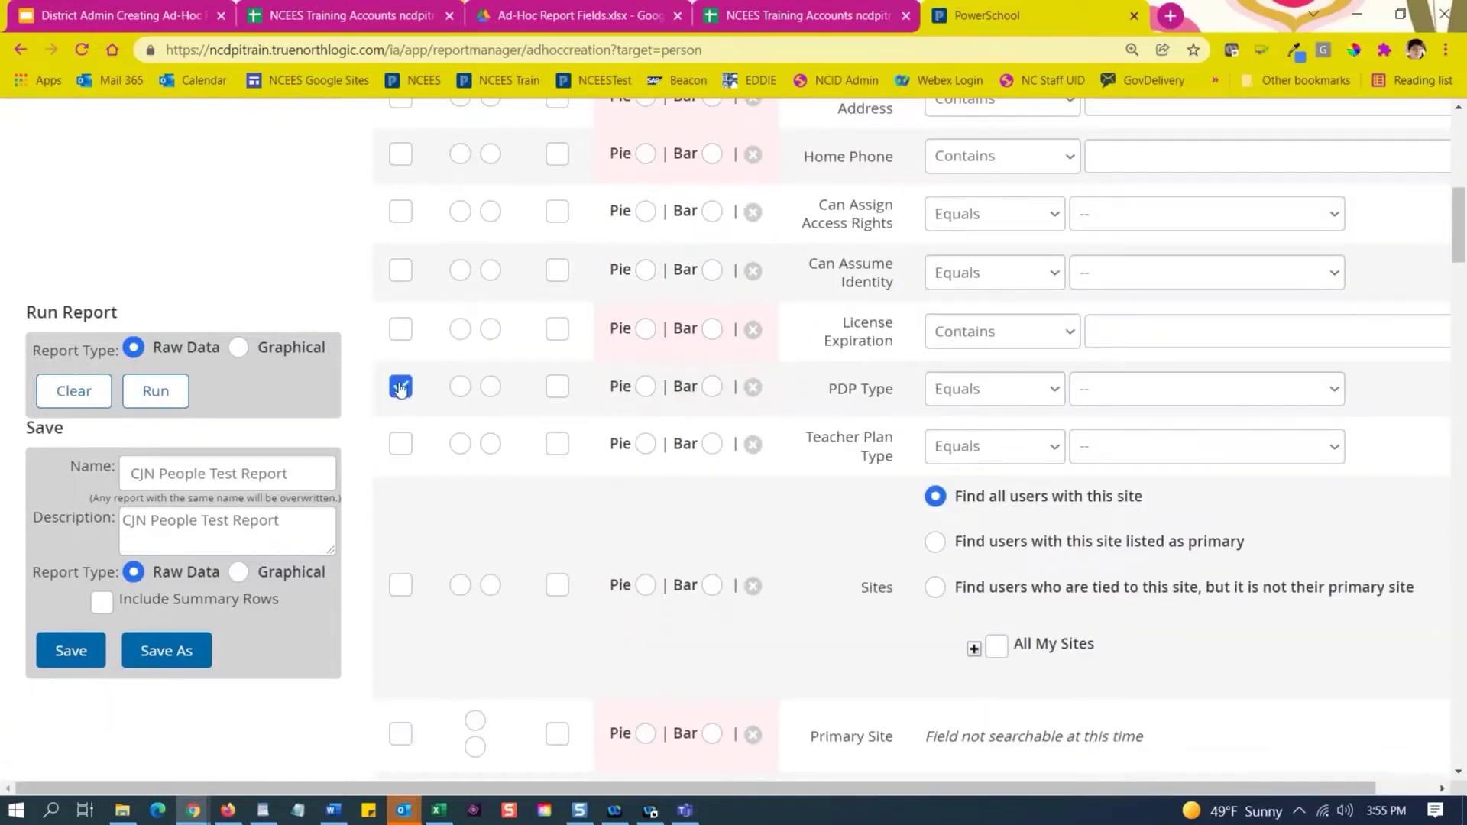
pyautogui.click(396, 445)
pyautogui.click(1131, 396)
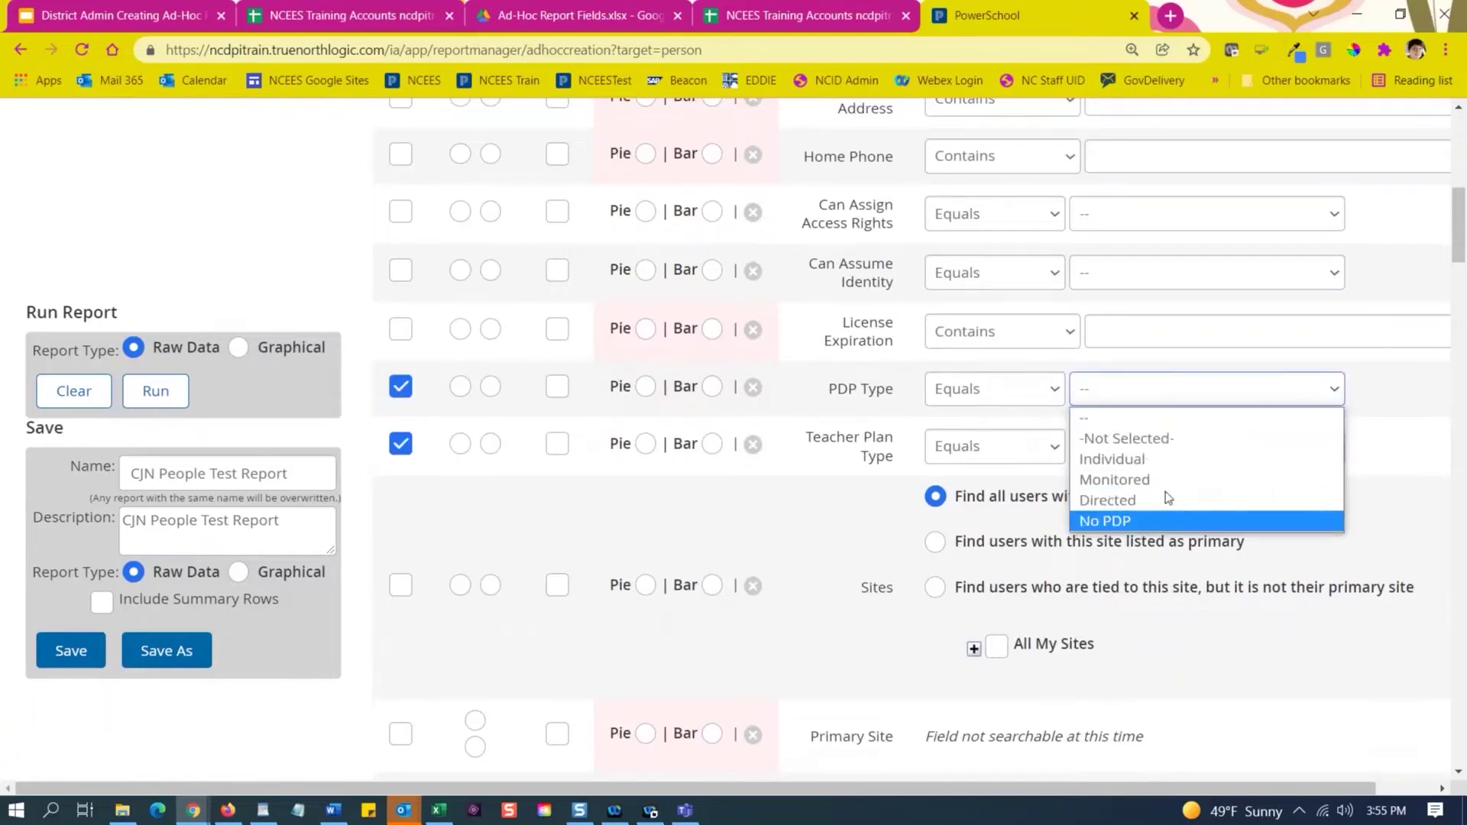
pyautogui.click(1398, 381)
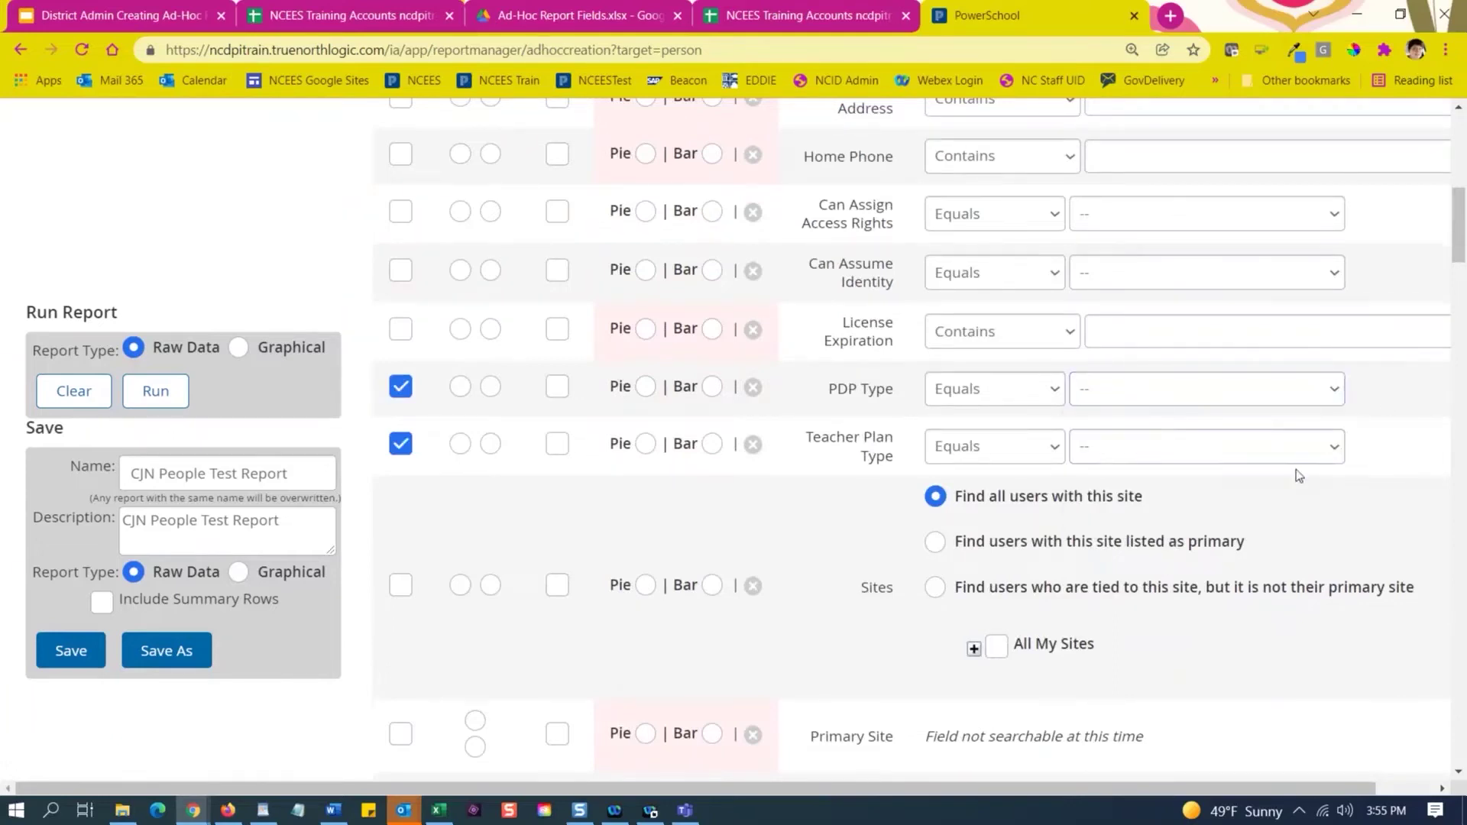
pyautogui.click(1314, 451)
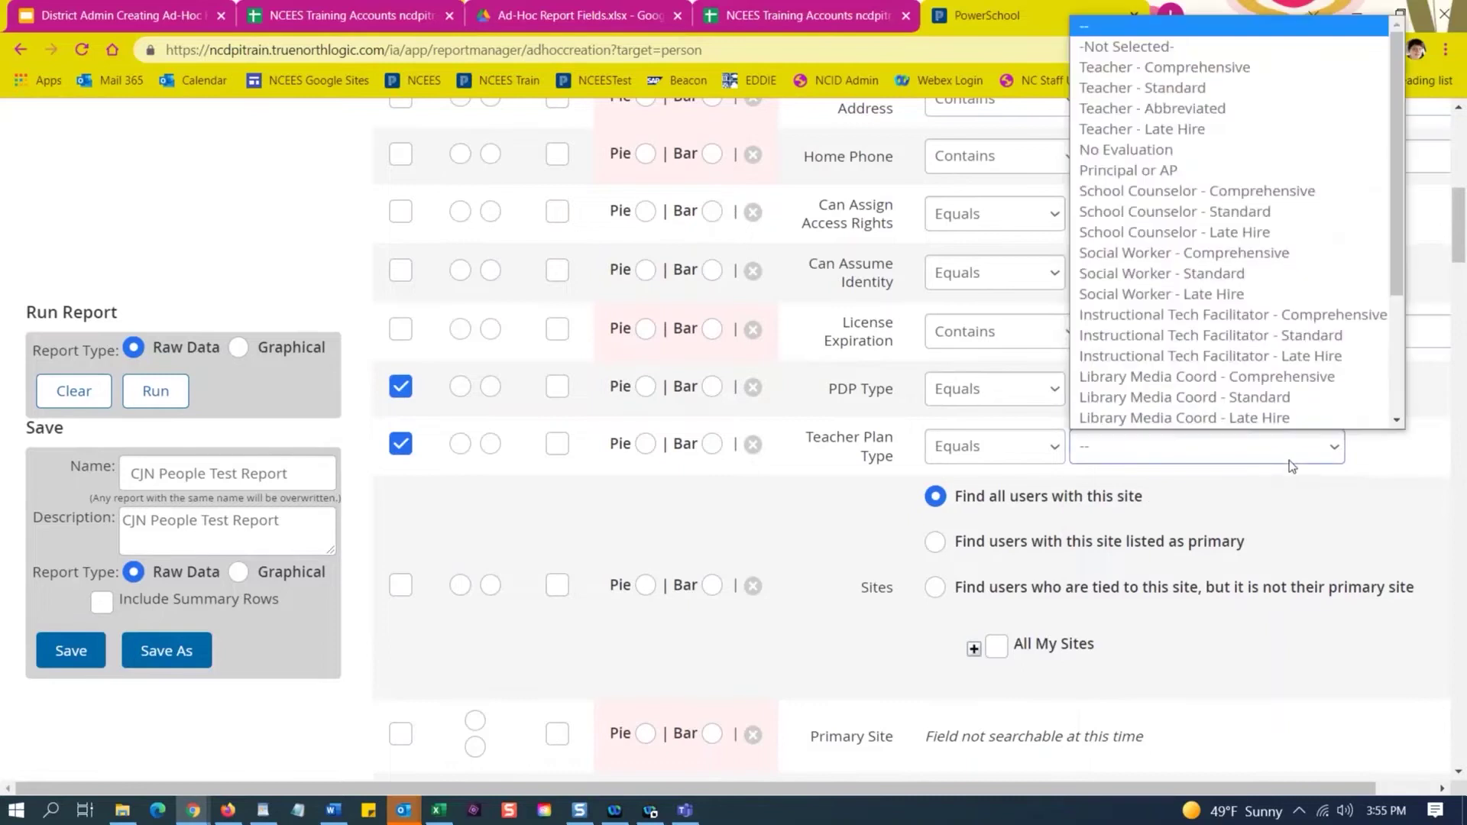
pyautogui.click(1426, 507)
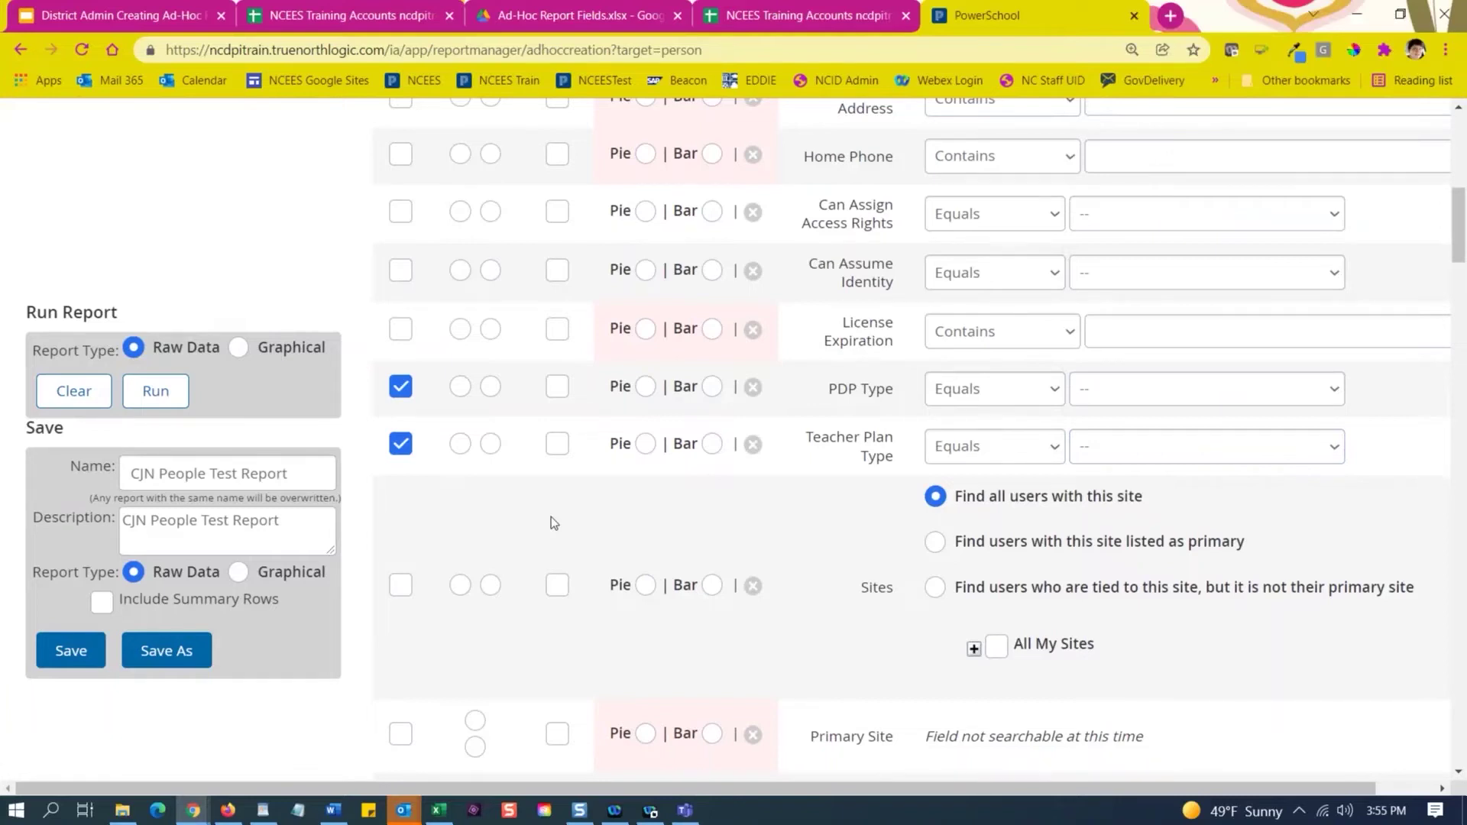
# Append 'Plan Types' to the report name, making it CJN People Test Report Plan Types.
pyautogui.click(302, 472)
pyautogui.write('Plan')
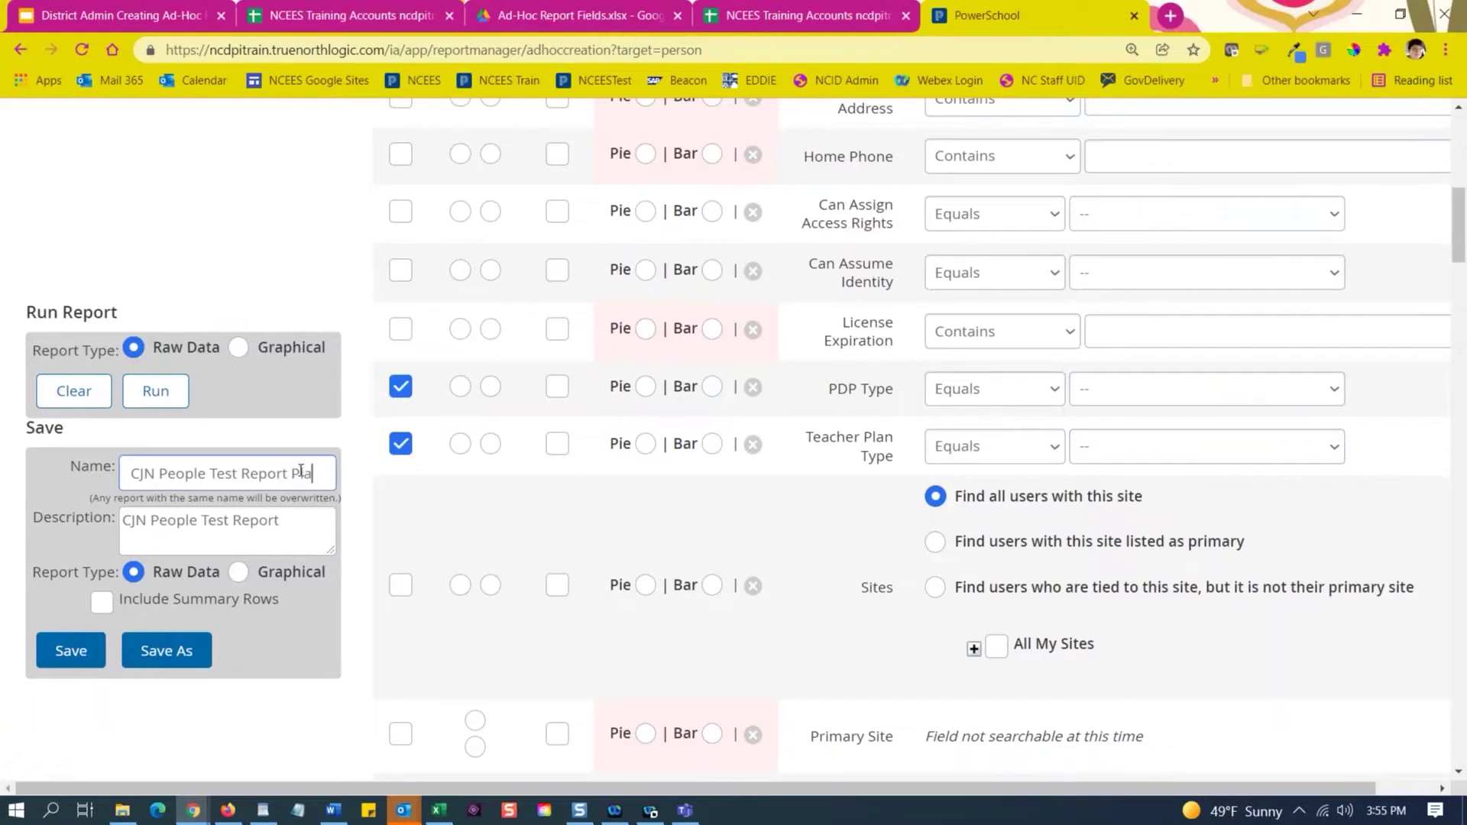
pyautogui.write('pes')
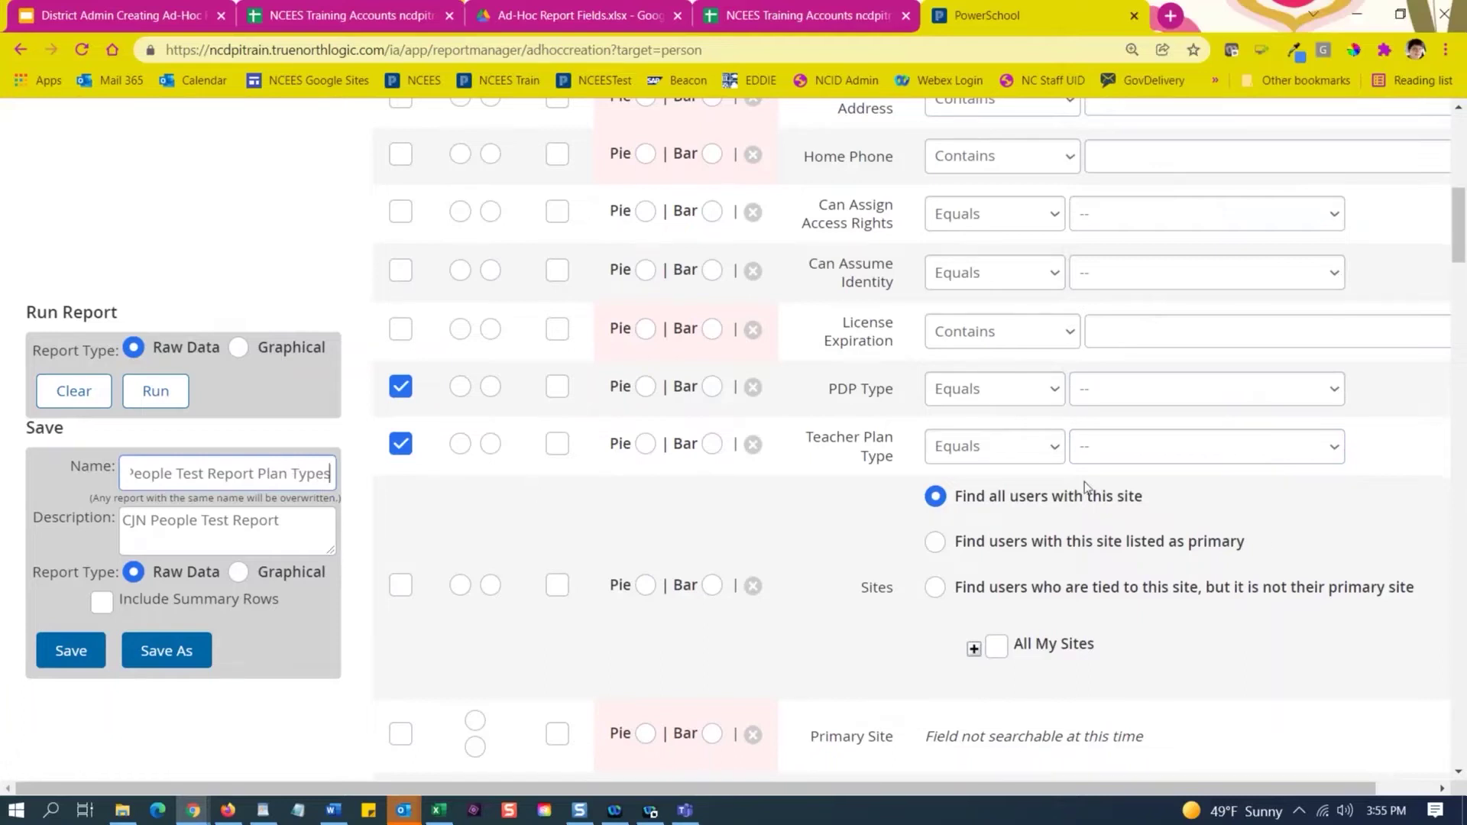
pyautogui.click(1166, 451)
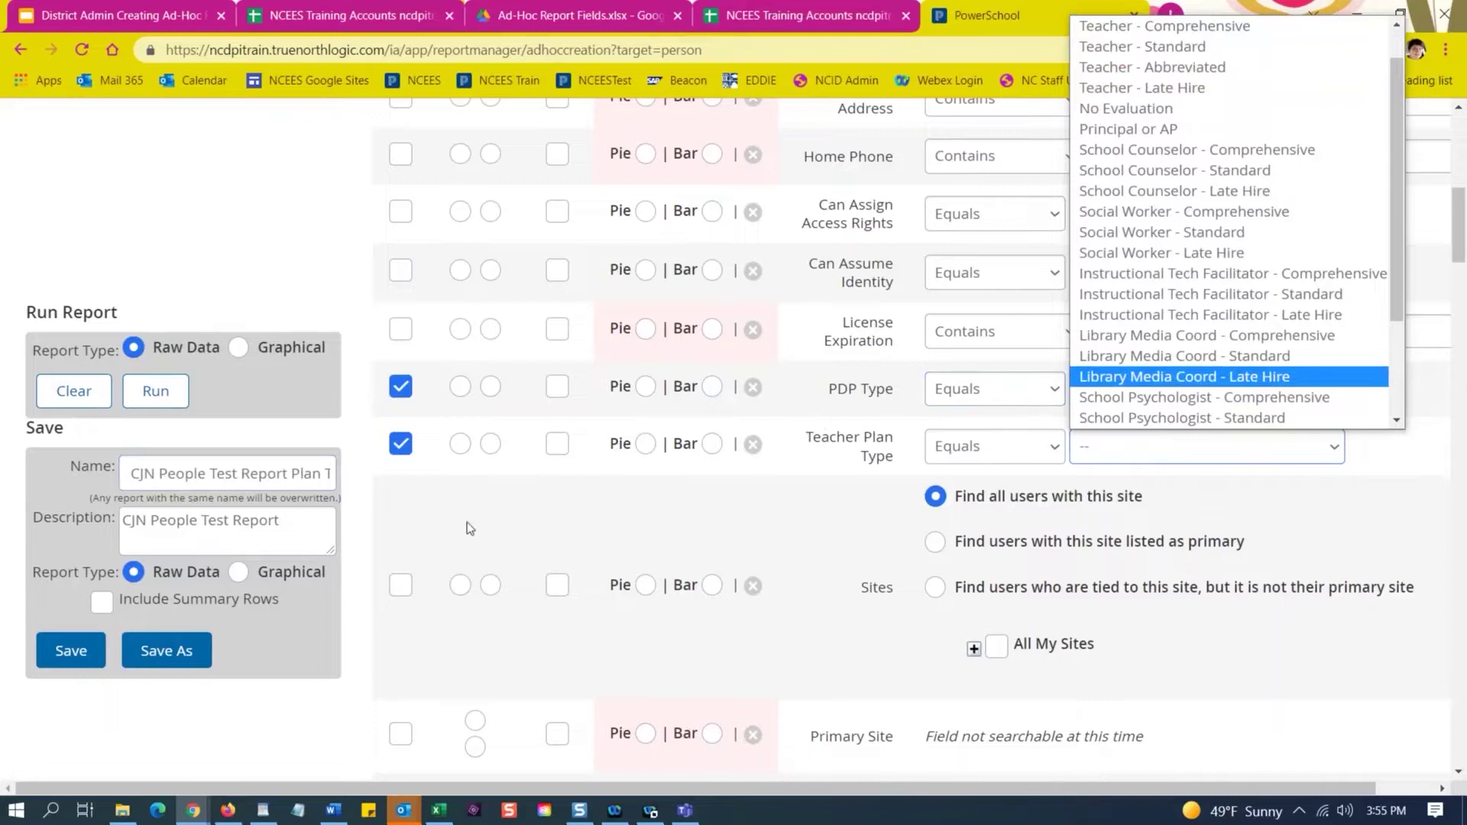
# Mark PDP Type and Teacher Plan Type as filter options.
pyautogui.scroll(7, 474, 522)
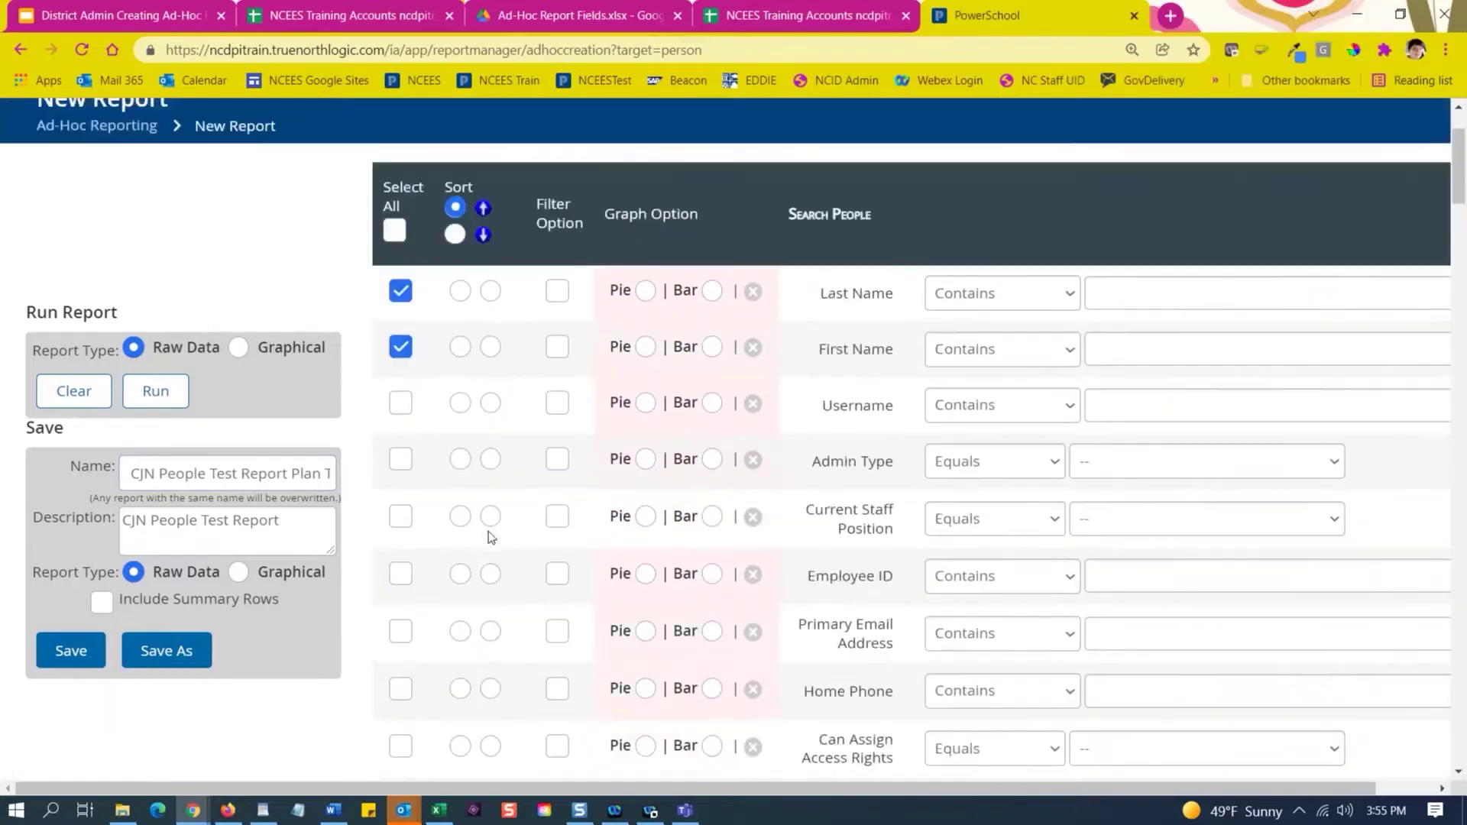
pyautogui.scroll(2, 490, 538)
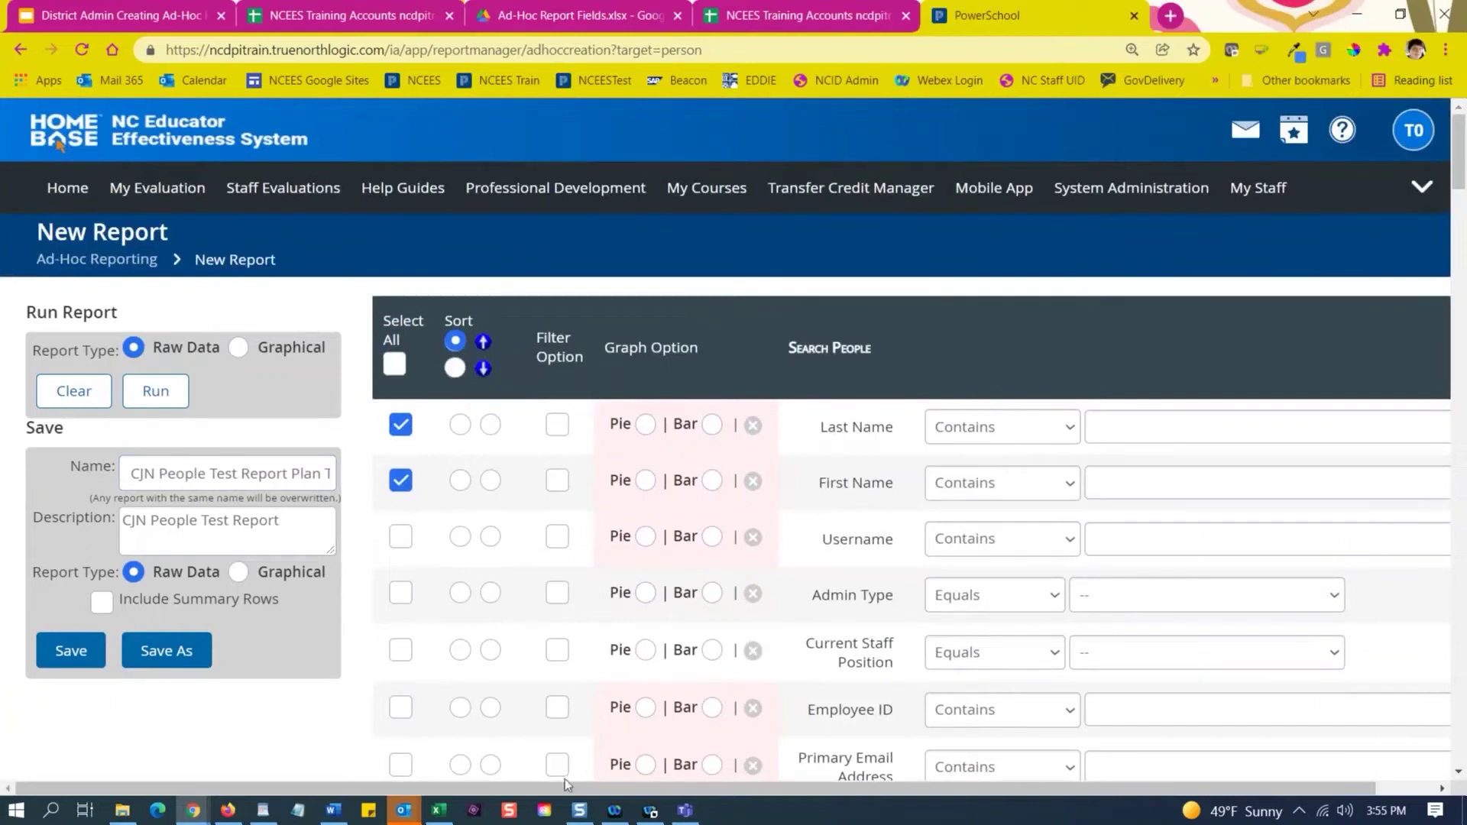
pyautogui.scroll(-8, 565, 778)
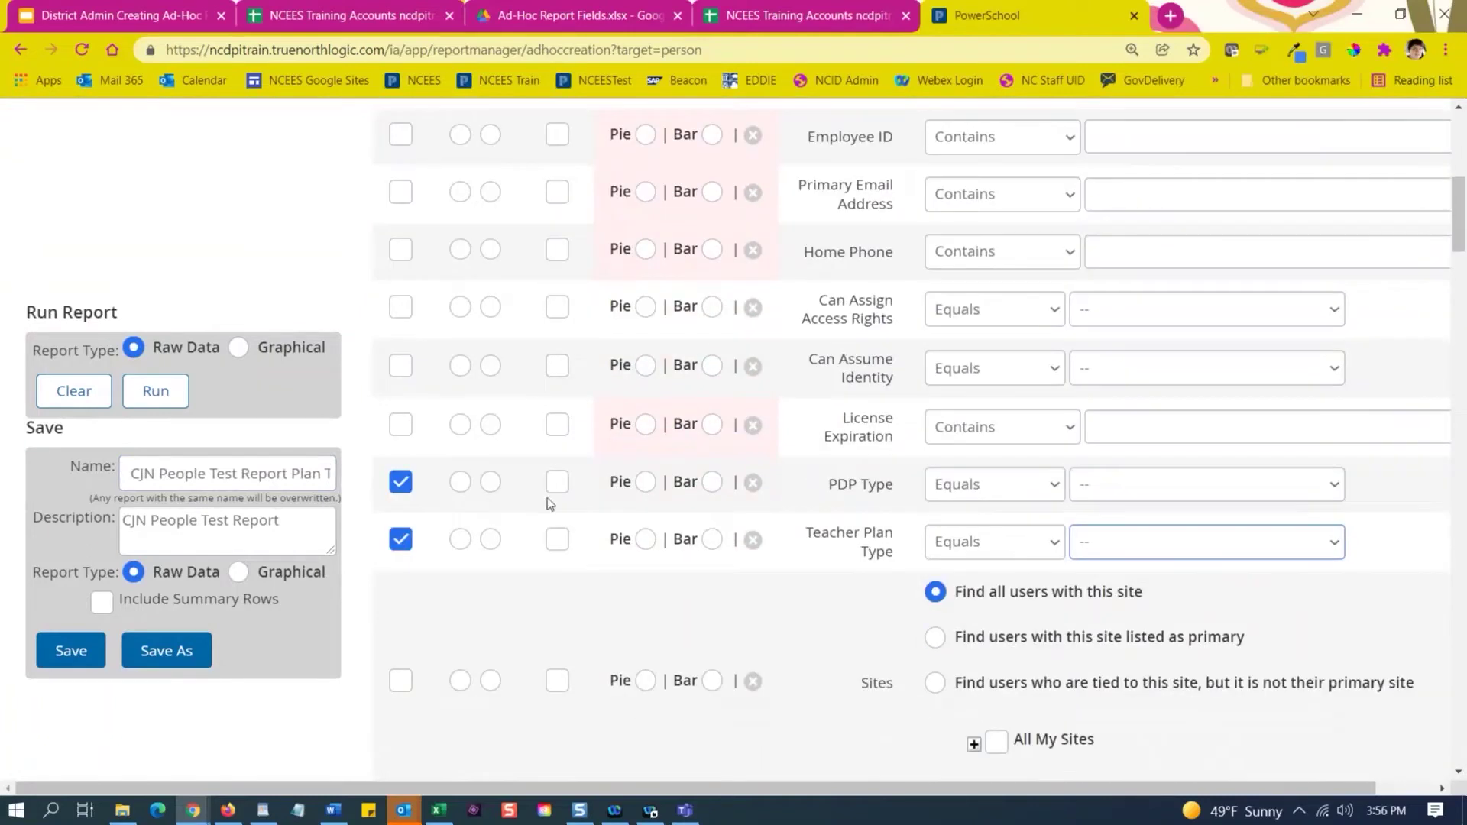
pyautogui.click(557, 482)
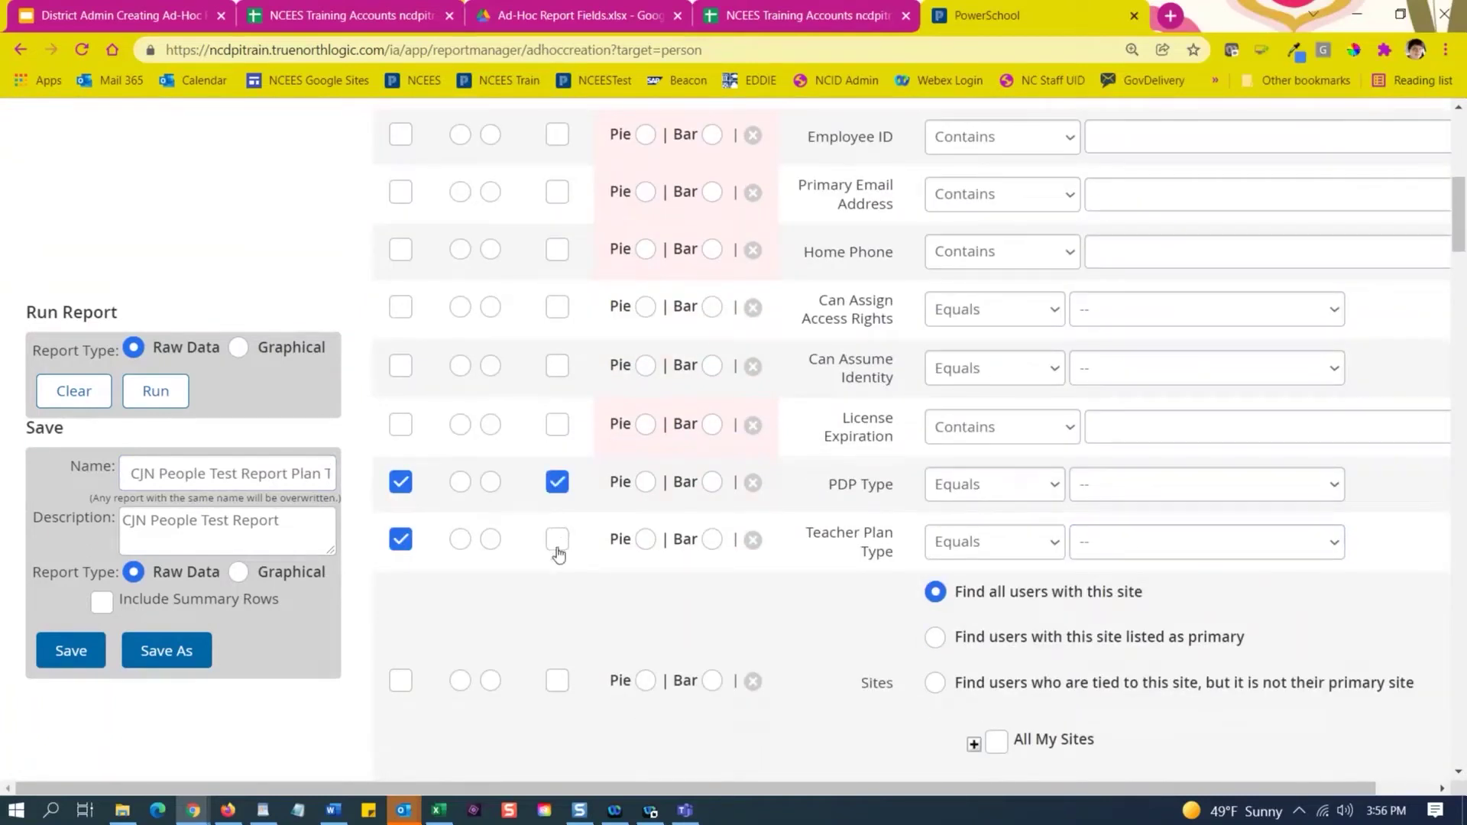
pyautogui.click(557, 546)
pyautogui.scroll(-4, 638, 589)
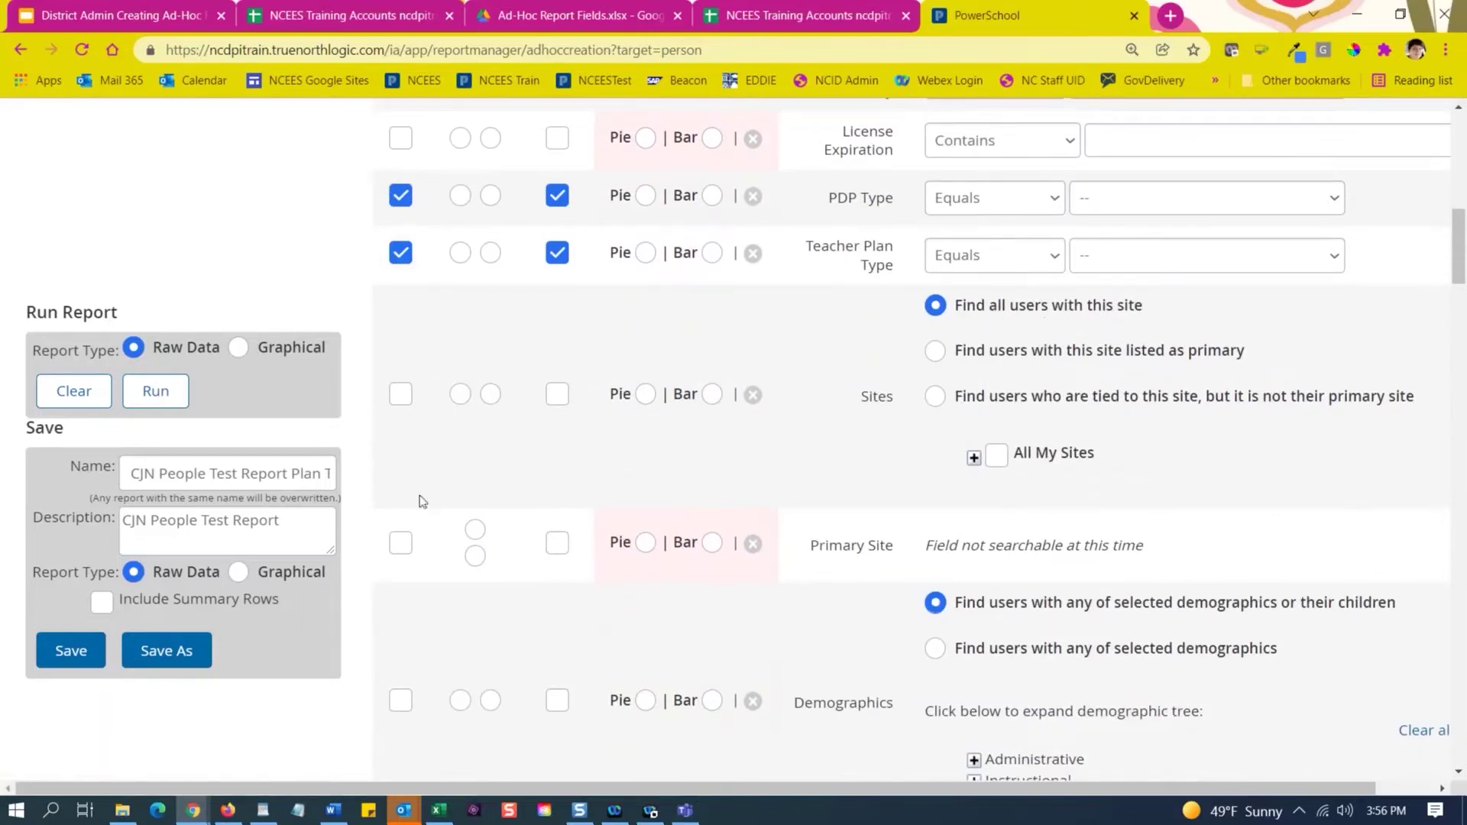
# Tick Sites and expand All My Sites > NCTEST > Region I-Train > Bertie-Train to its schools.
pyautogui.click(402, 395)
pyautogui.click(975, 458)
pyautogui.click(994, 491)
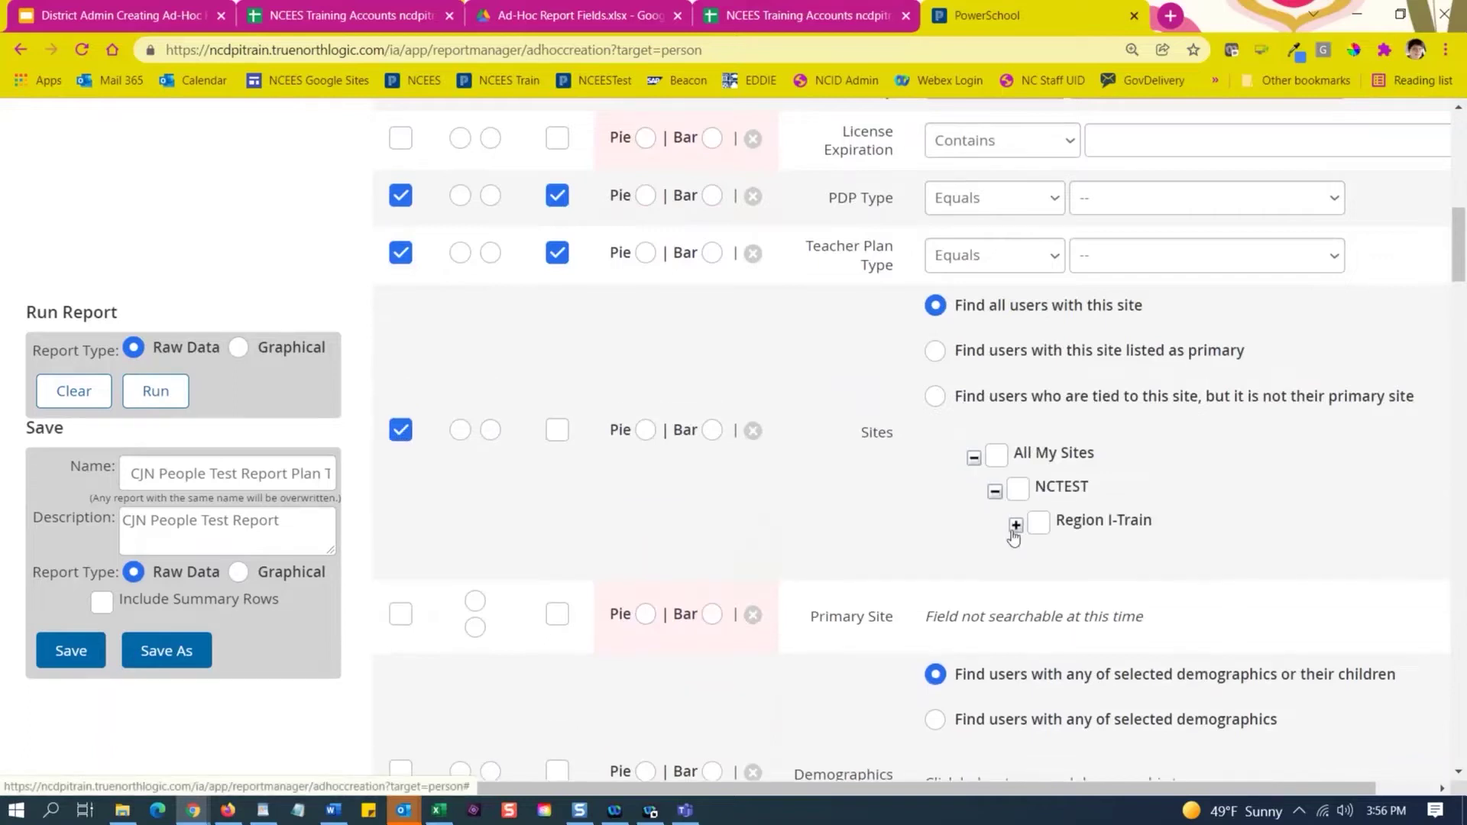
pyautogui.click(1016, 525)
pyautogui.click(1038, 558)
pyautogui.click(1058, 592)
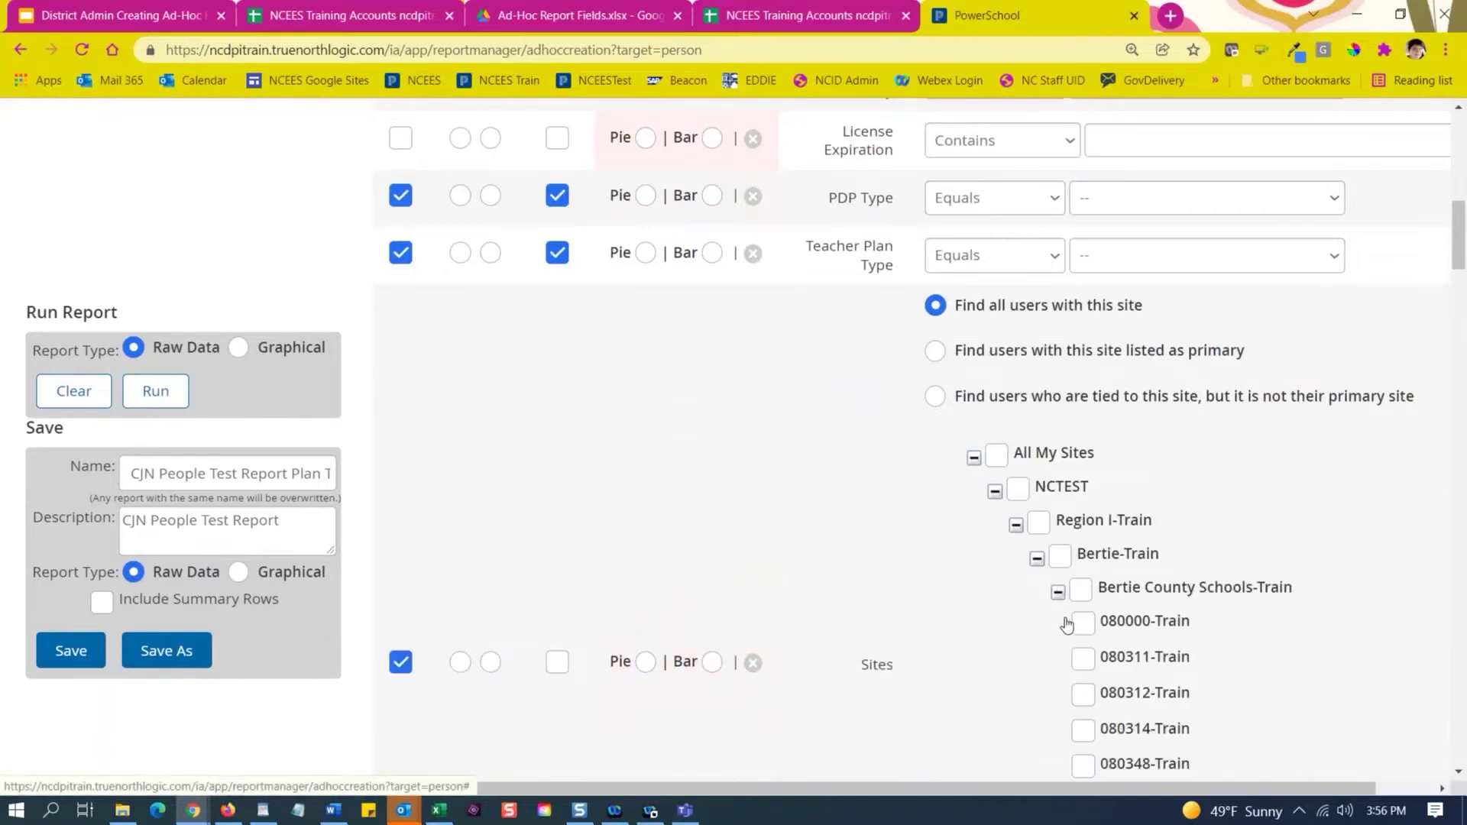
pyautogui.scroll(-2, 1037, 639)
pyautogui.scroll(-1, 1044, 627)
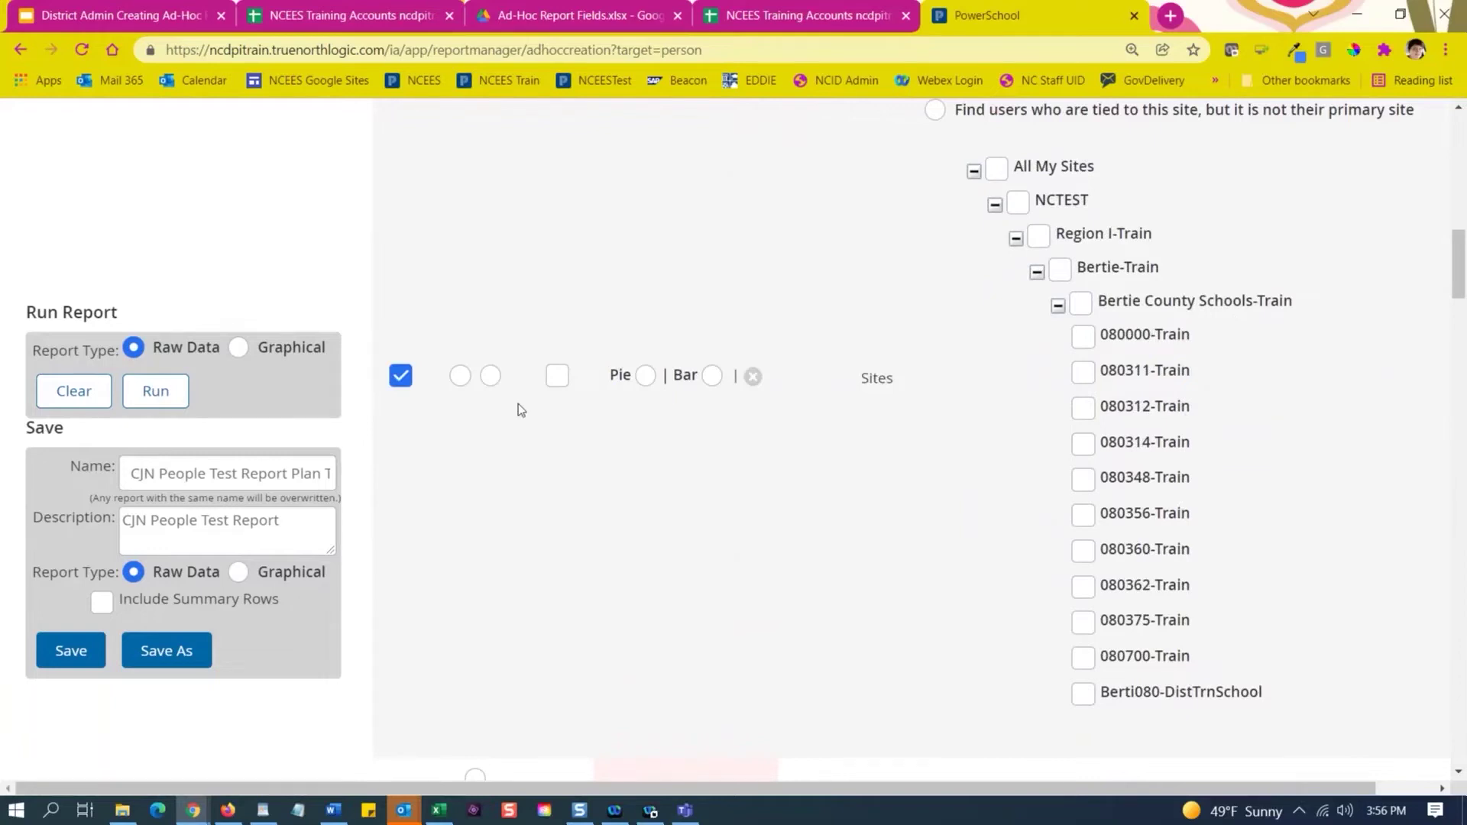
# Untick Sites so no sites are included in the report.
pyautogui.click(400, 376)
pyautogui.scroll(3, 810, 370)
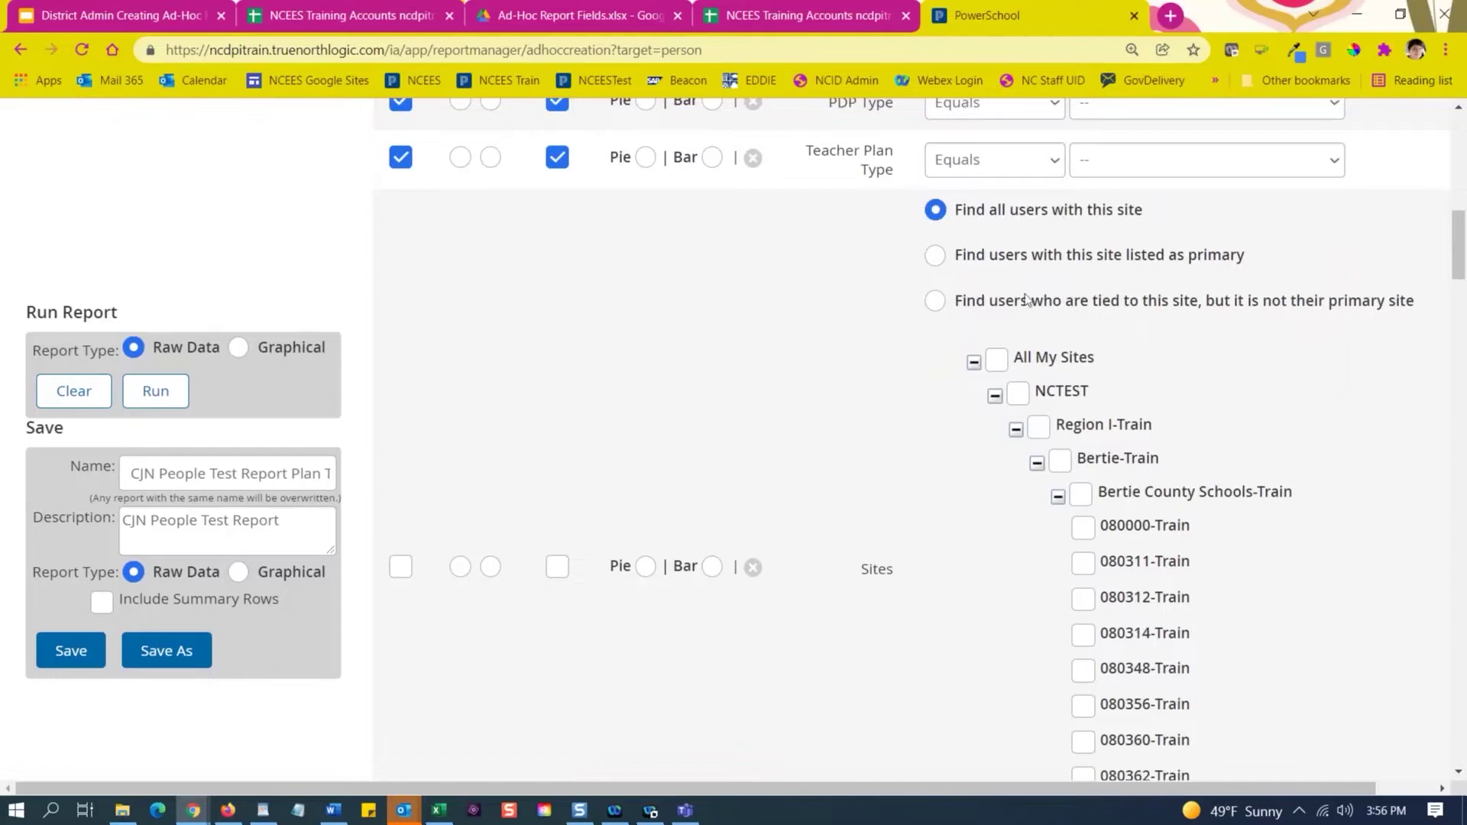
pyautogui.scroll(-1, 934, 530)
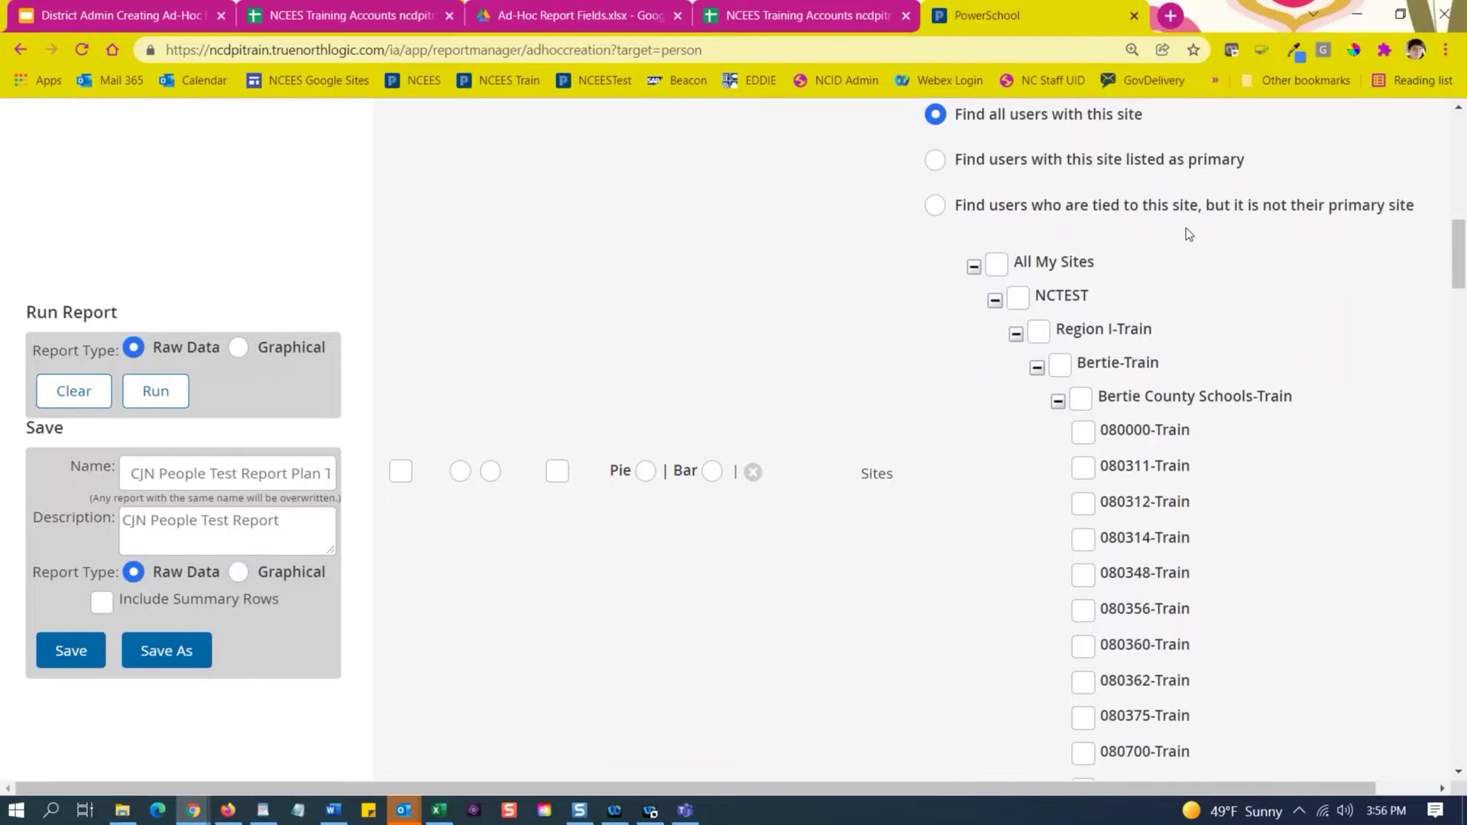
pyautogui.scroll(1, 1187, 230)
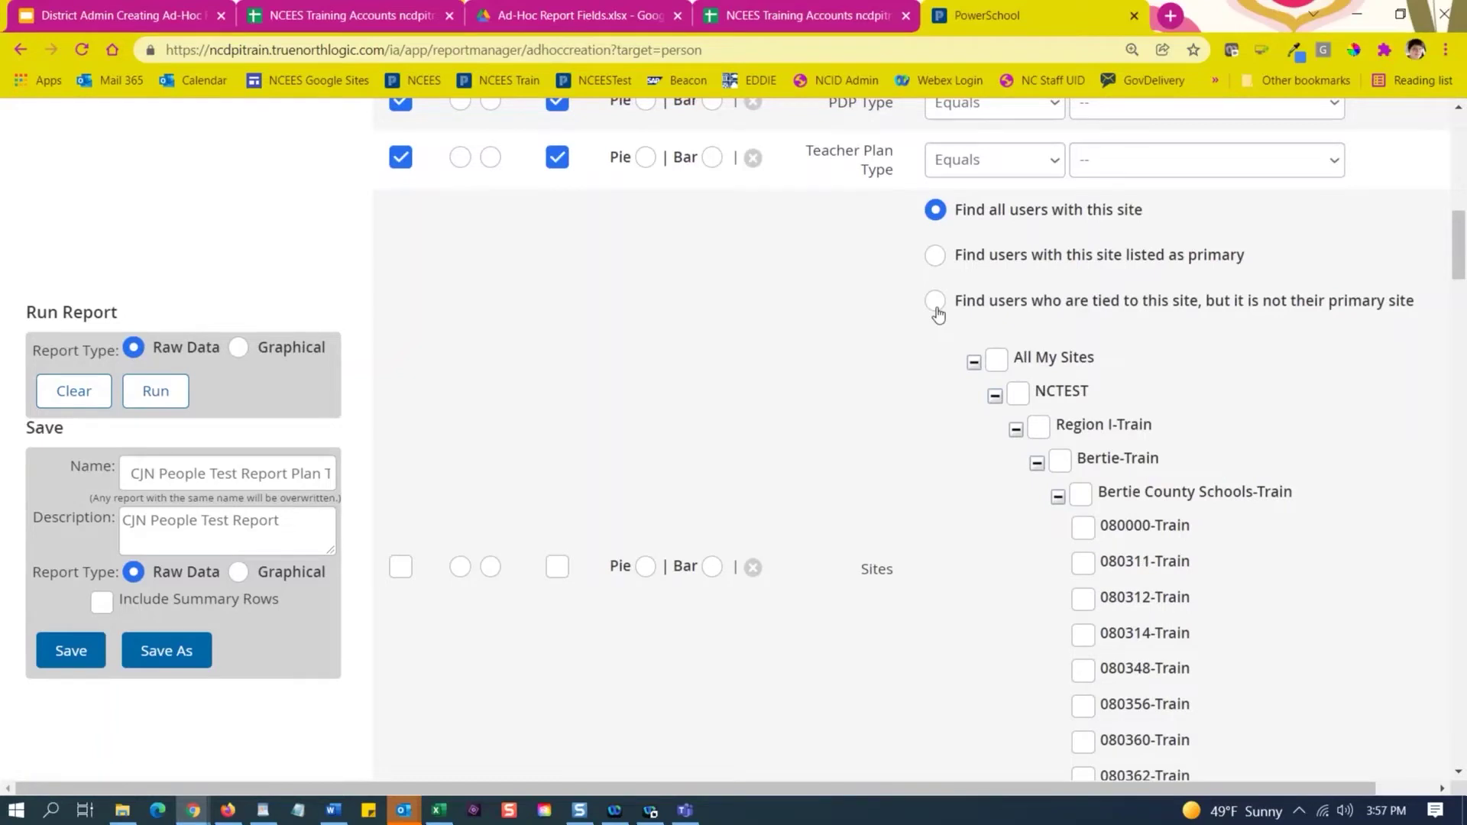
pyautogui.scroll(-5, 948, 524)
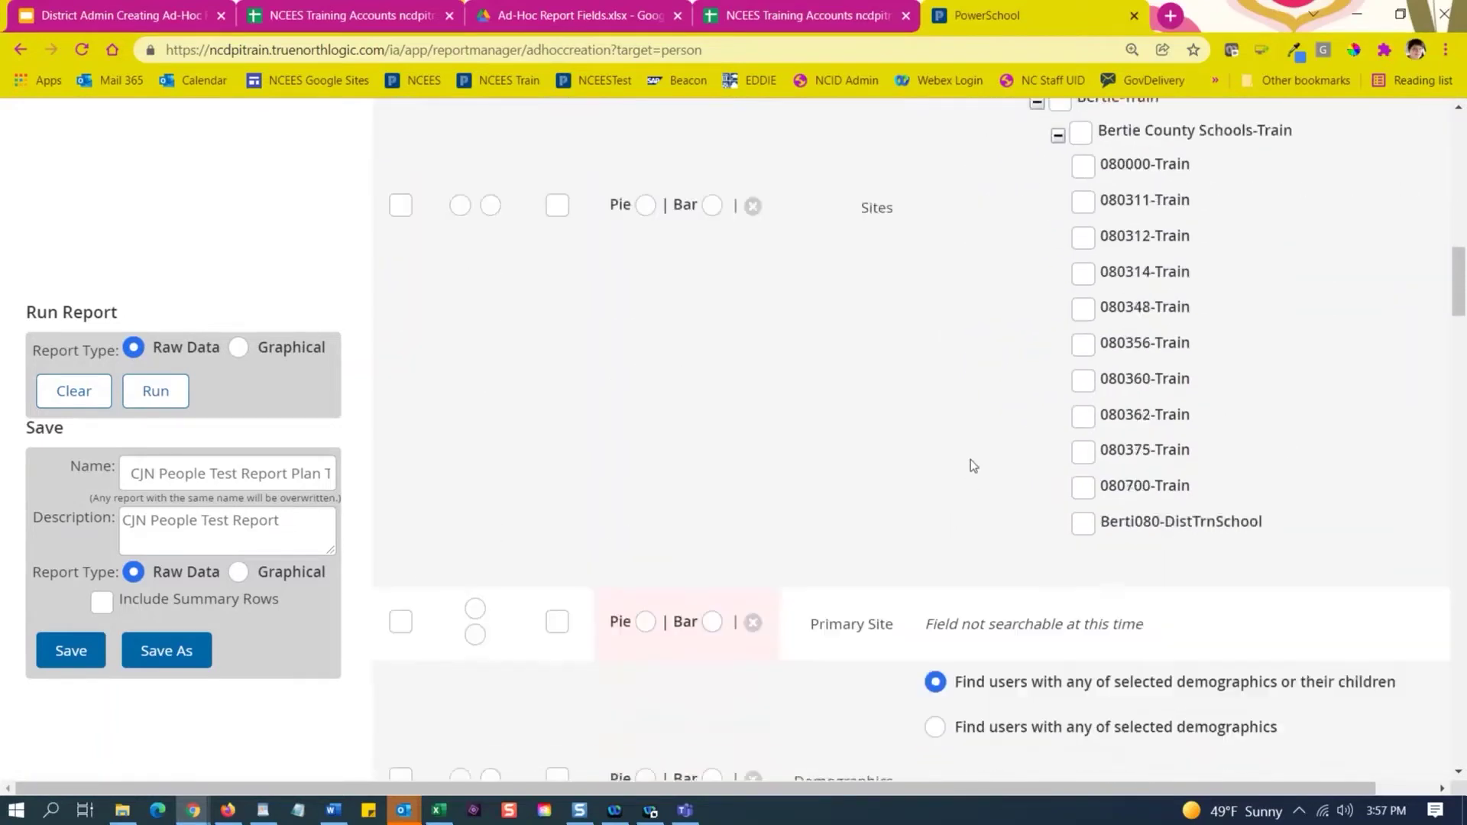
pyautogui.scroll(-3, 973, 464)
pyautogui.scroll(4, 943, 282)
pyautogui.scroll(-4, 947, 314)
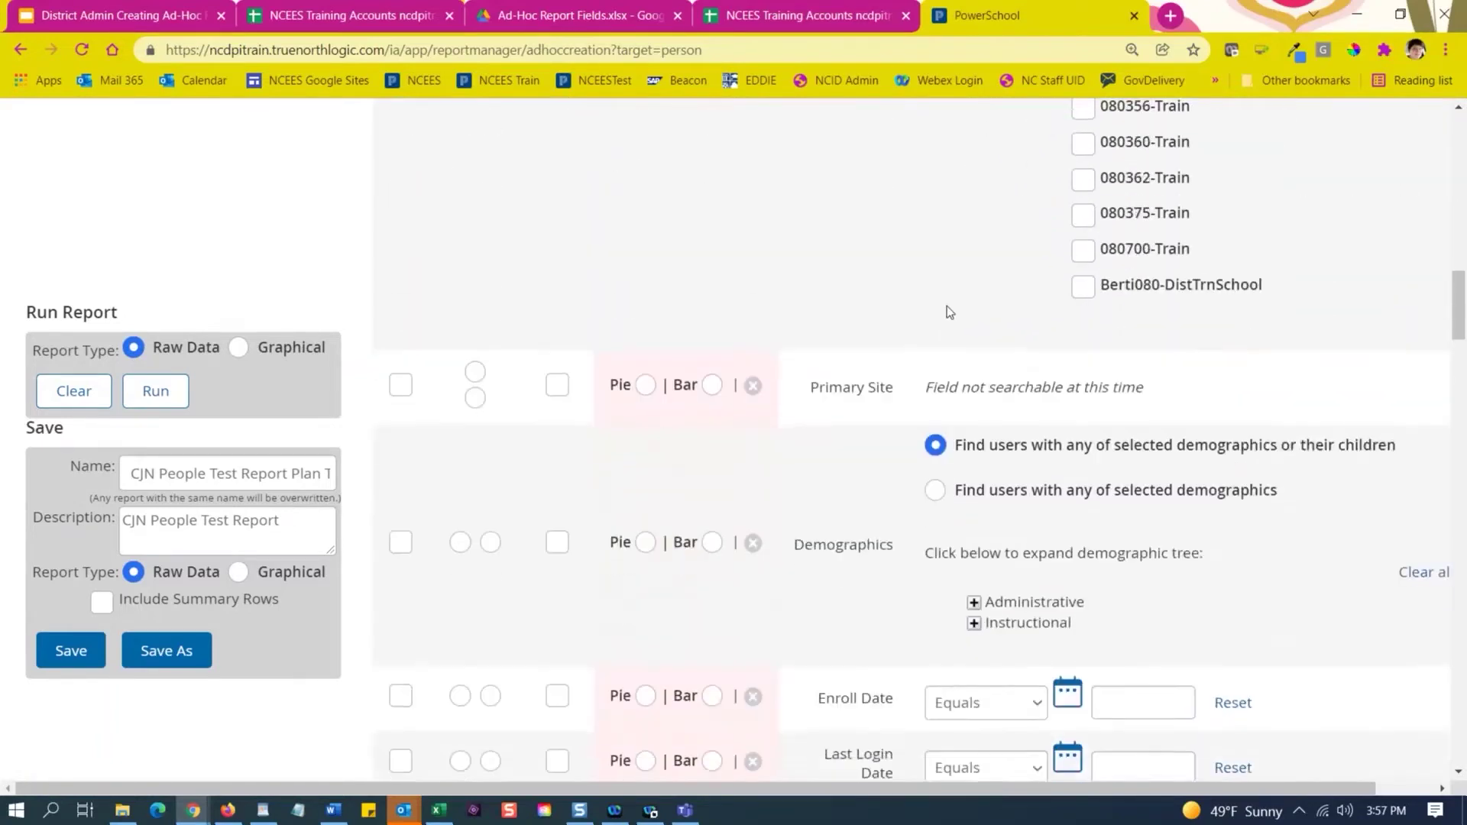
pyautogui.scroll(-2, 947, 306)
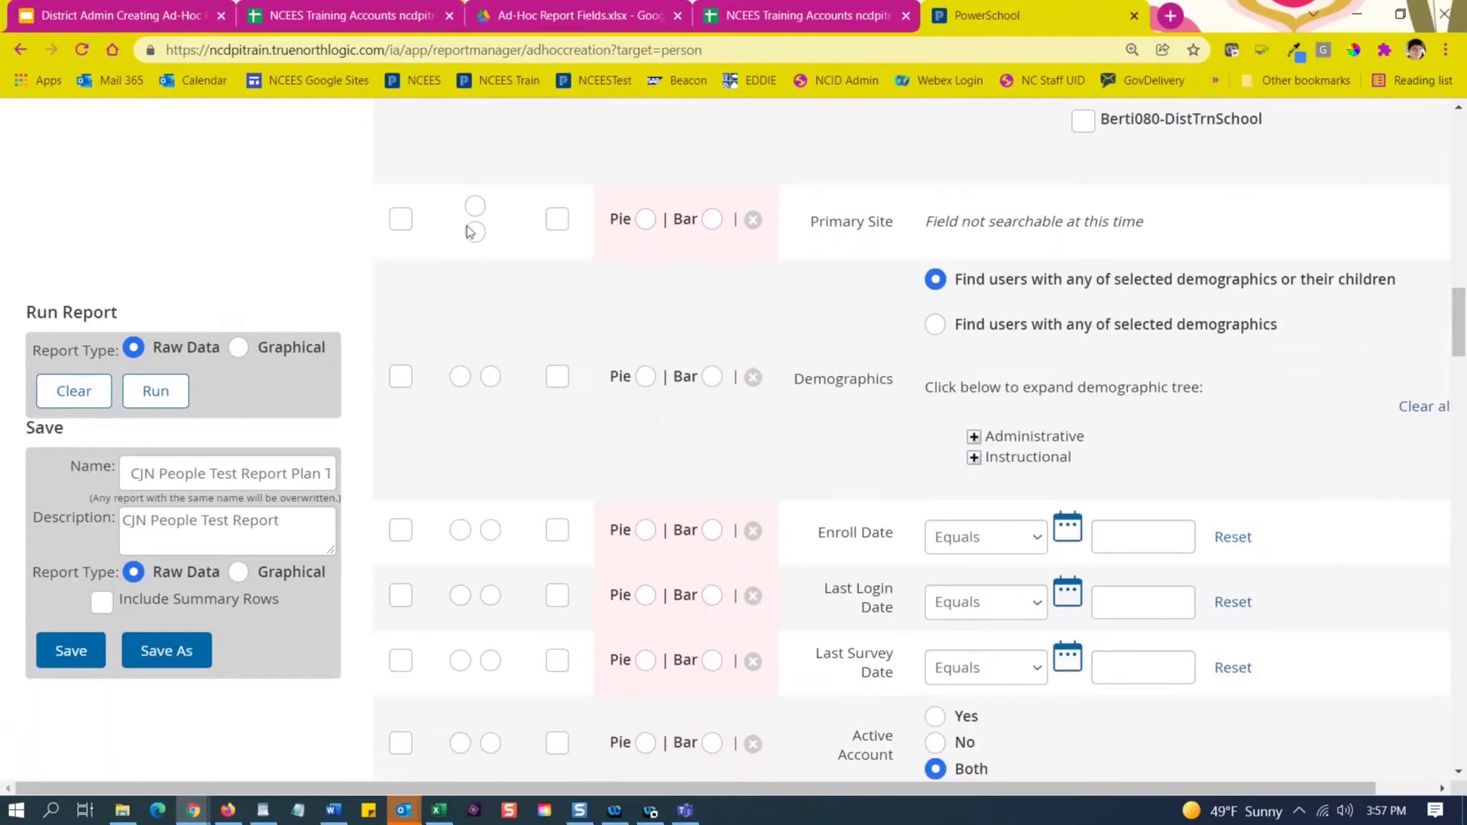
# Include Primary Site and expand the Demographics Instructional branch.
pyautogui.click(402, 221)
pyautogui.scroll(-1, 848, 329)
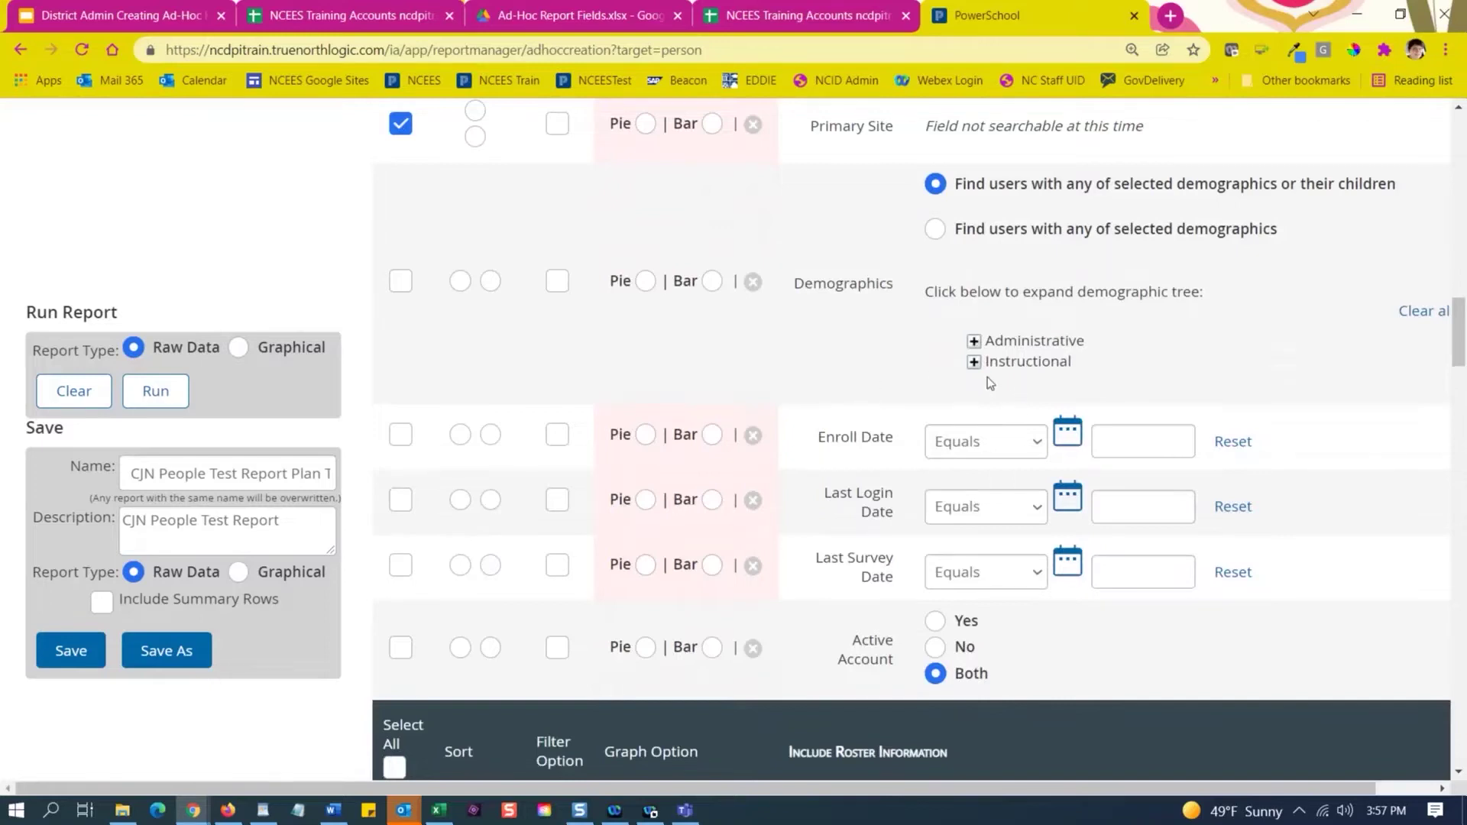
pyautogui.scroll(-1, 844, 295)
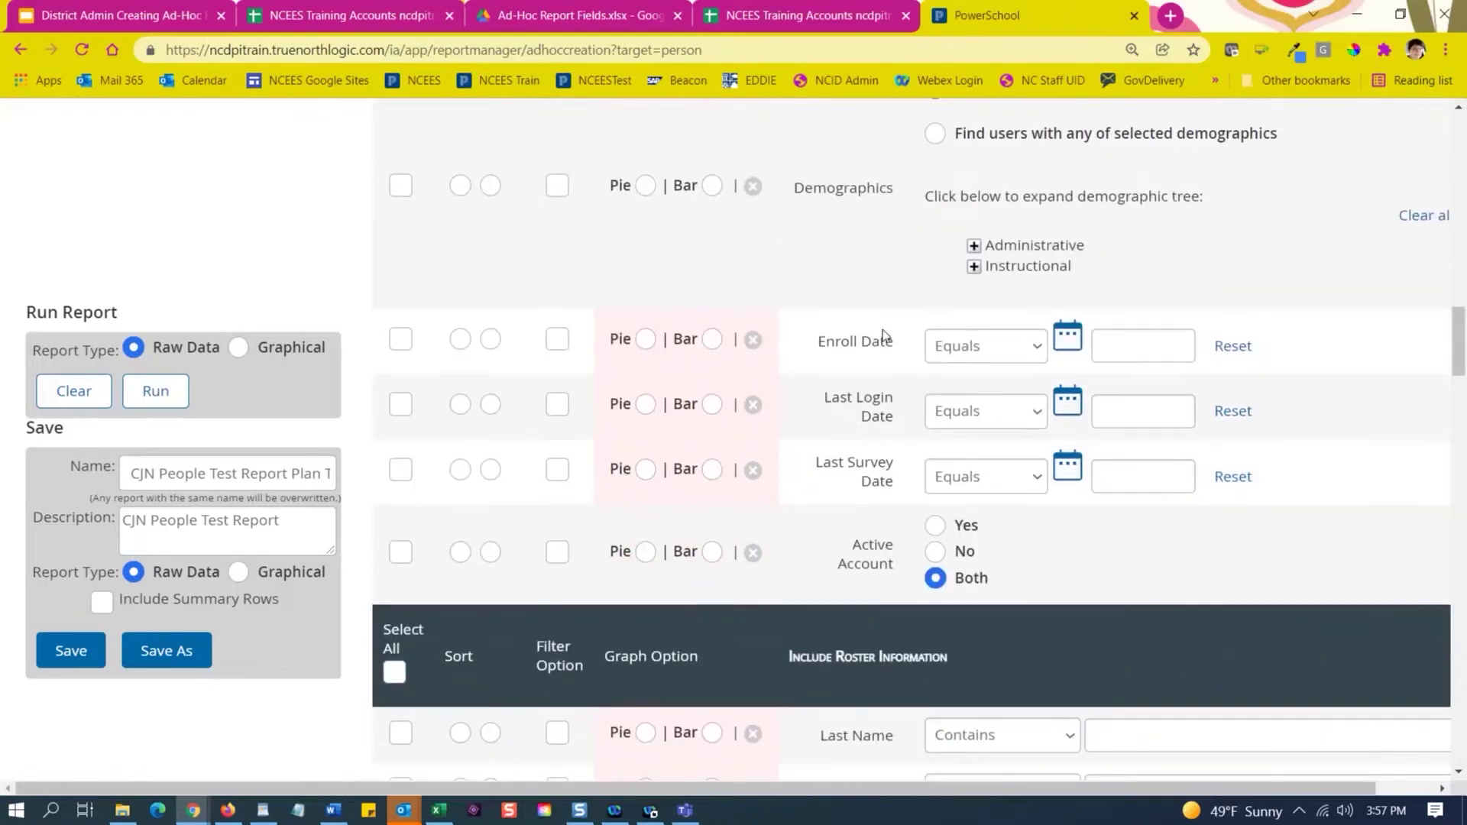
pyautogui.click(974, 267)
pyautogui.click(995, 274)
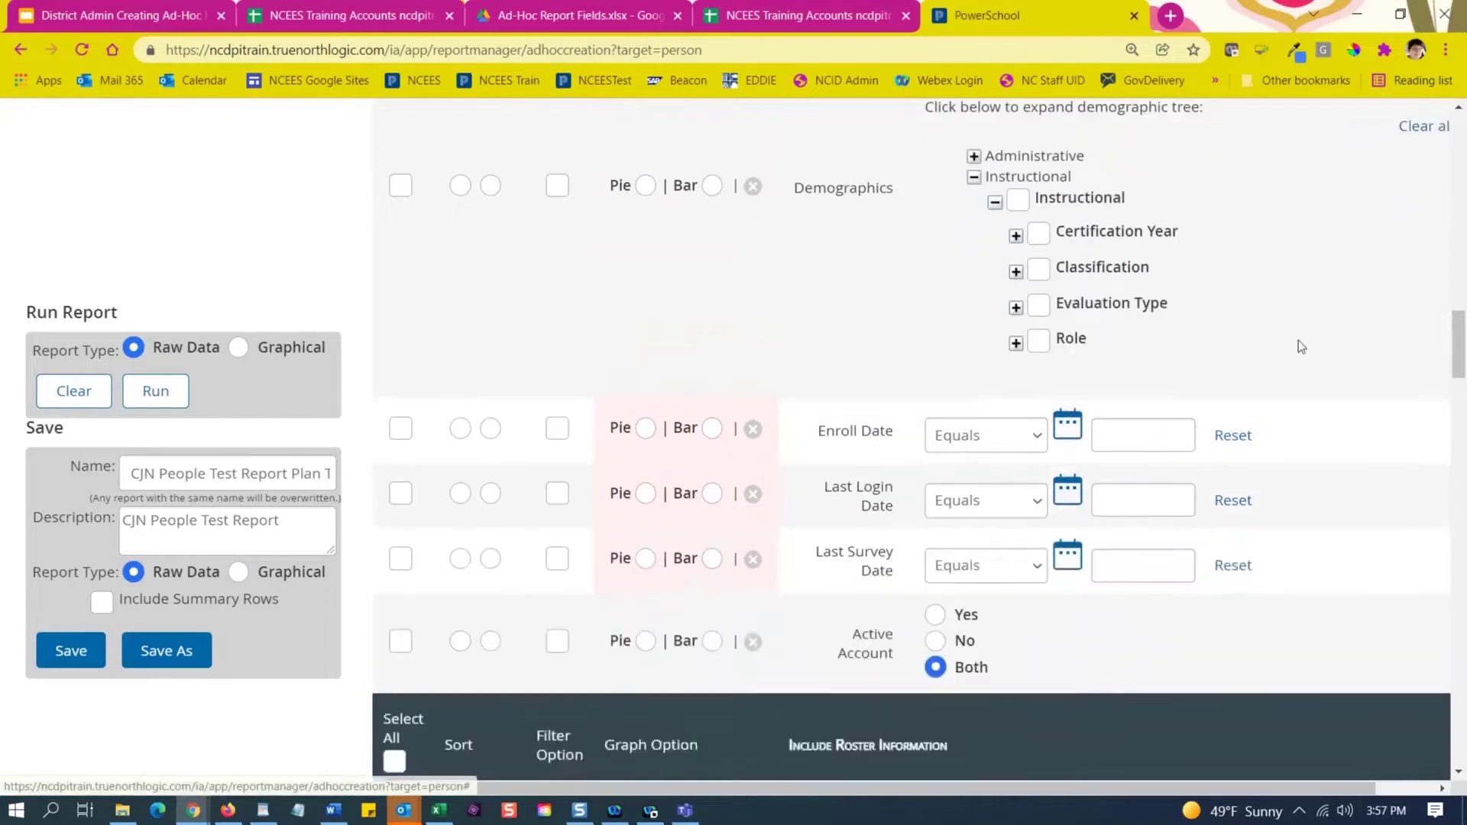
pyautogui.scroll(1, 1302, 346)
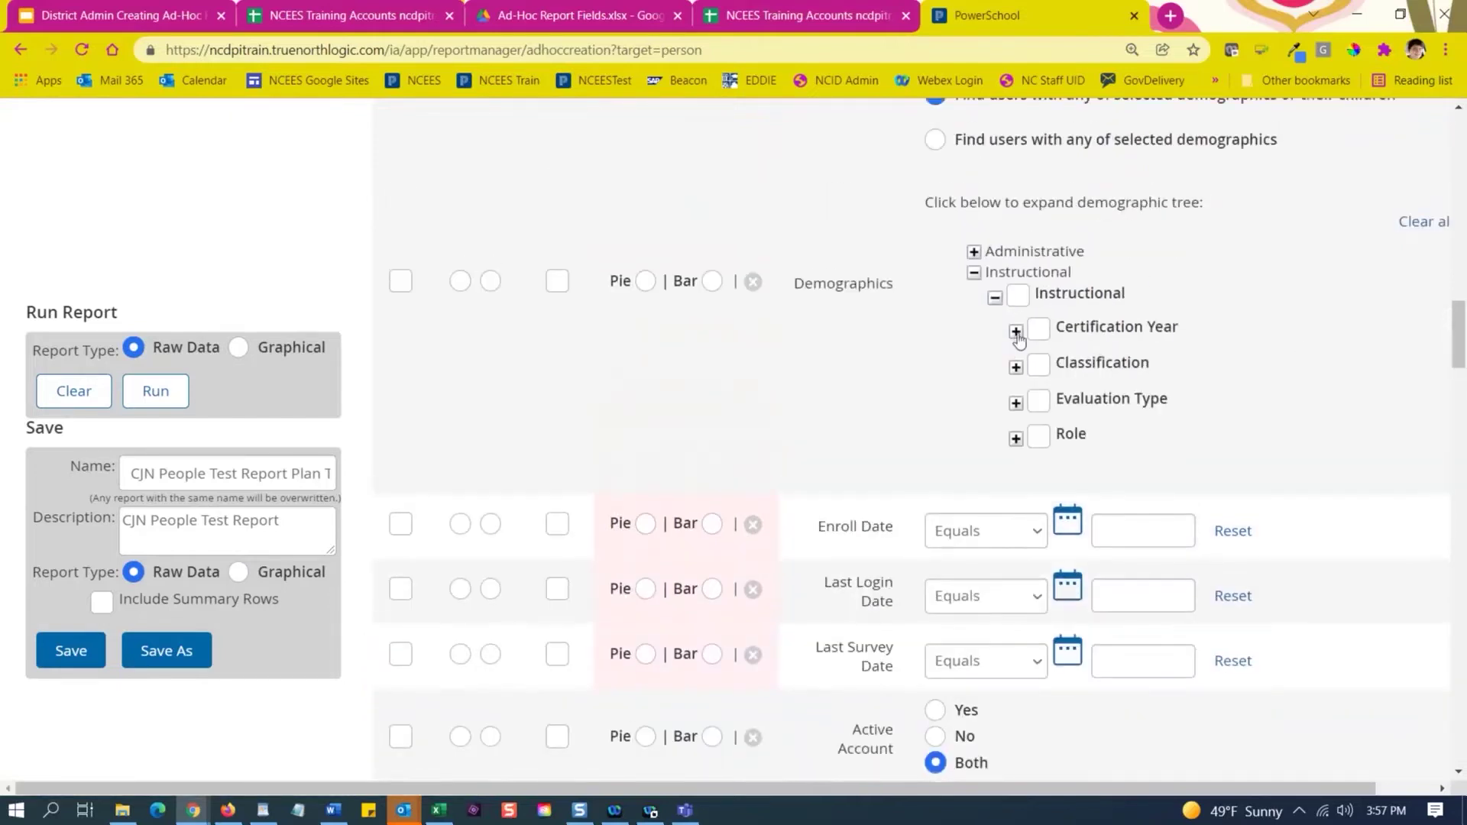
# Preview Certification Year and Classification options, leaving Licensure Cycle Year 0 unchecked.
pyautogui.click(1016, 333)
pyautogui.scroll(-1, 1018, 333)
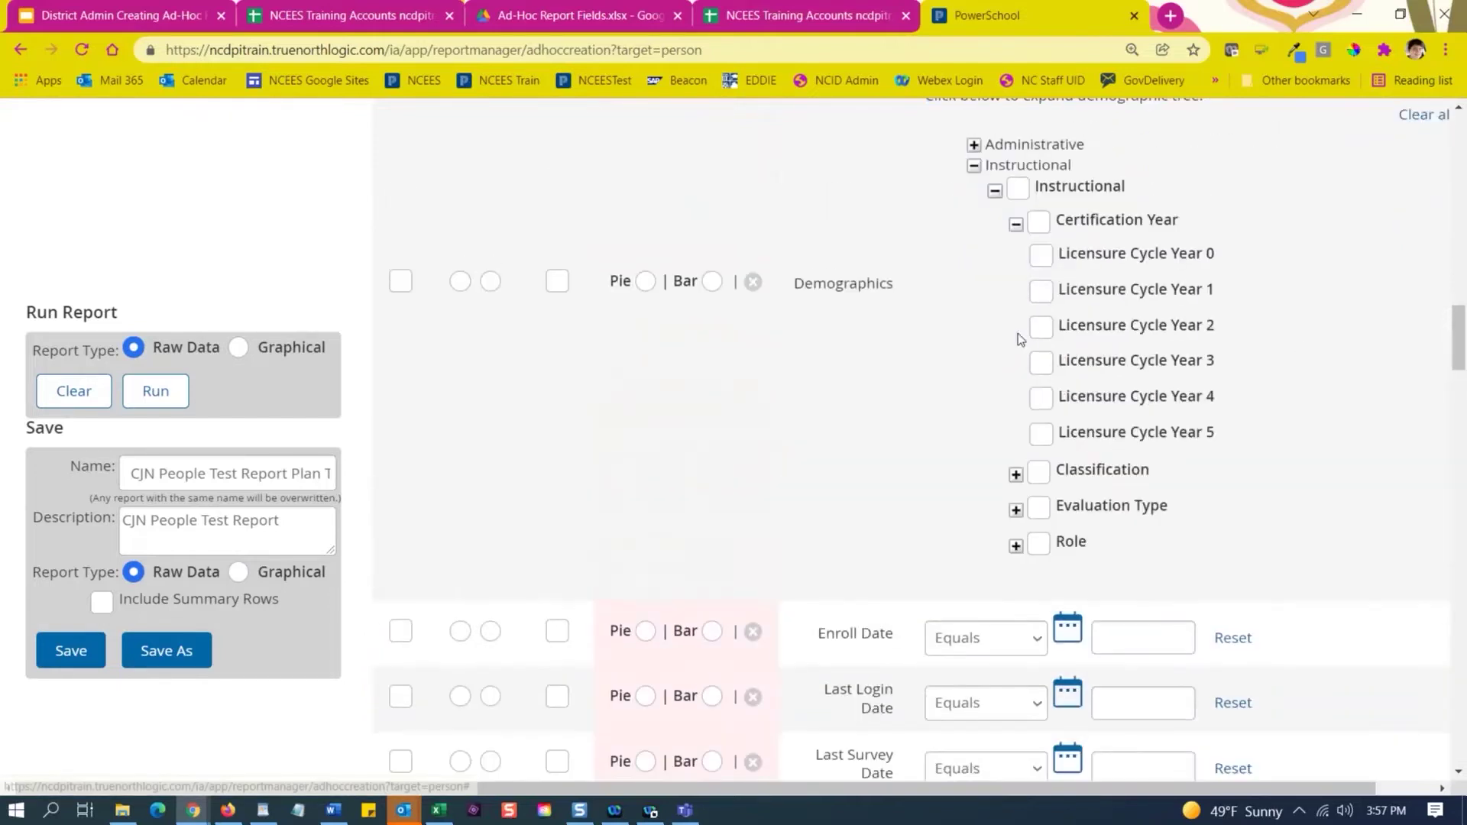
pyautogui.click(1043, 258)
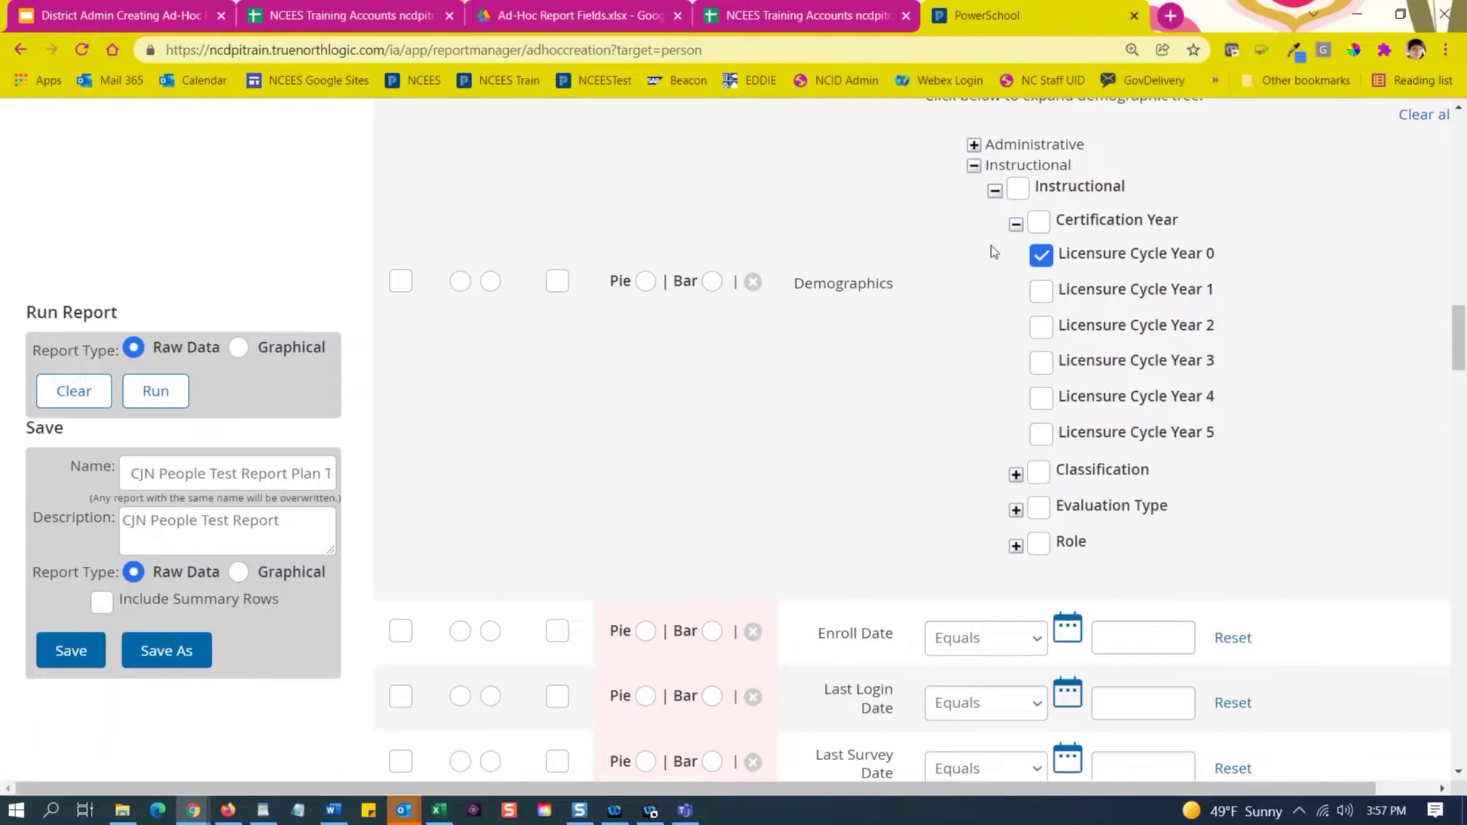
pyautogui.click(1040, 257)
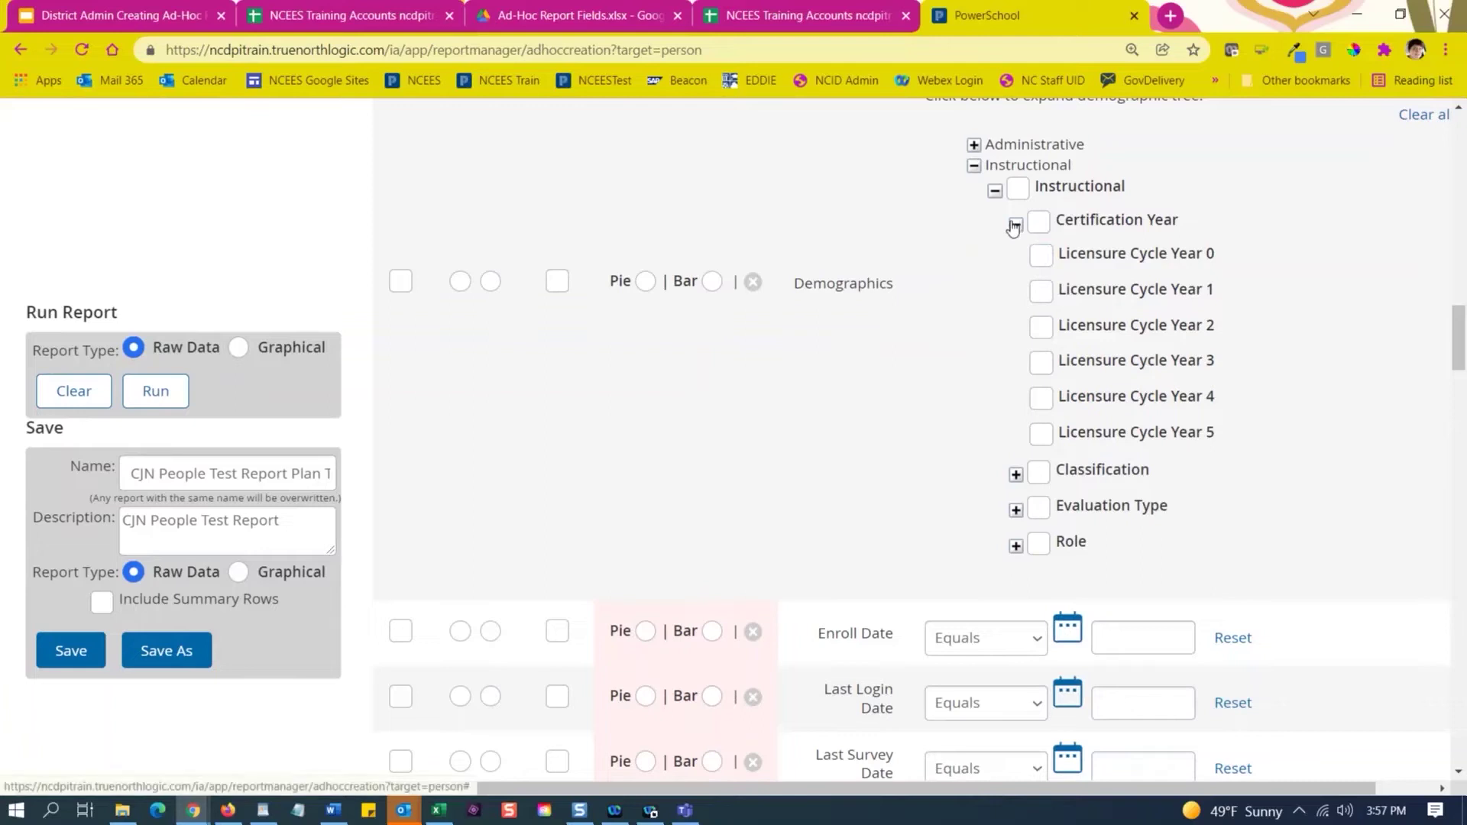
pyautogui.click(1017, 225)
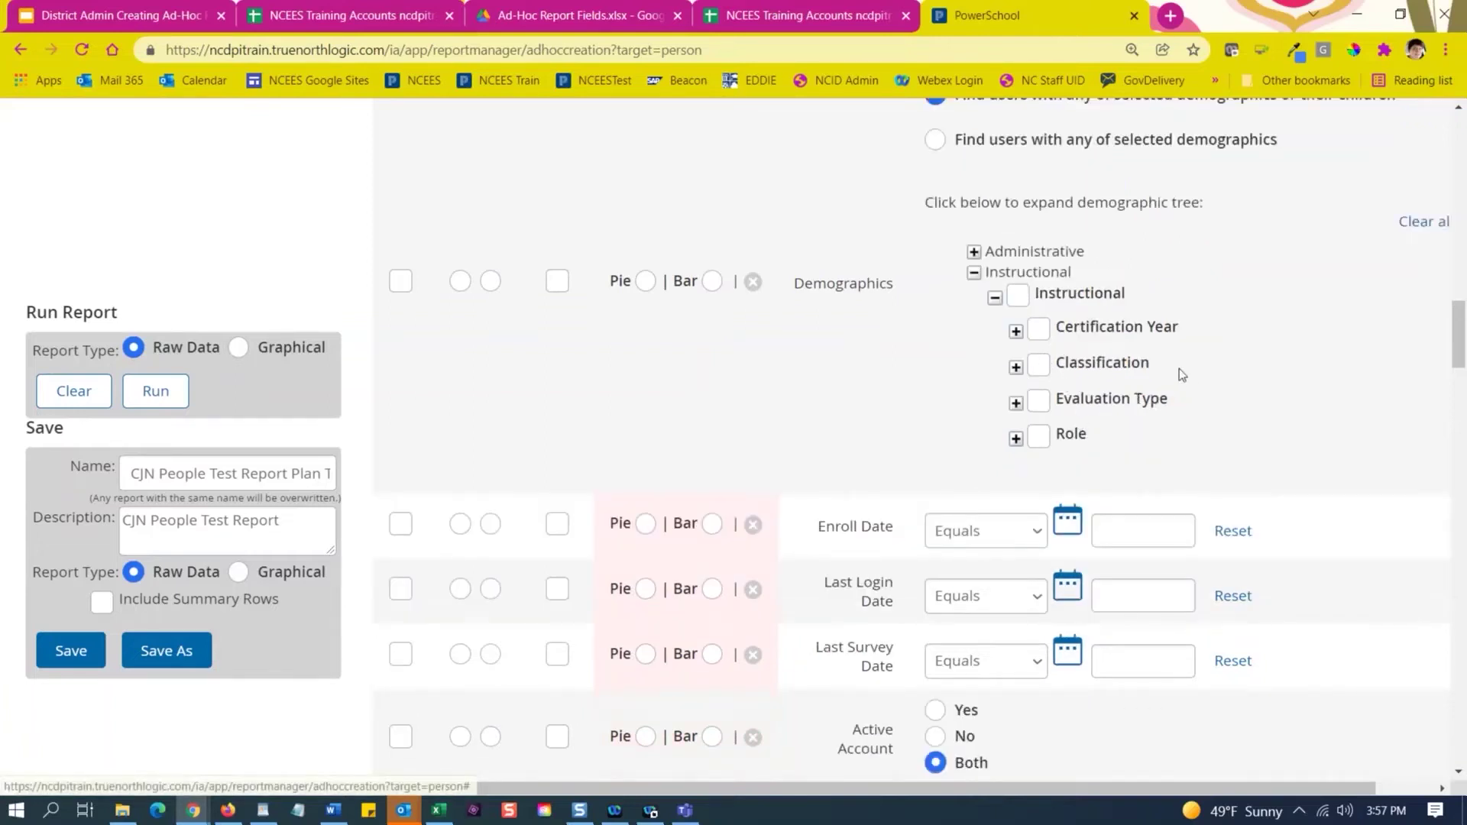
pyautogui.moveTo(1180, 368); pyautogui.dragTo(1059, 375)
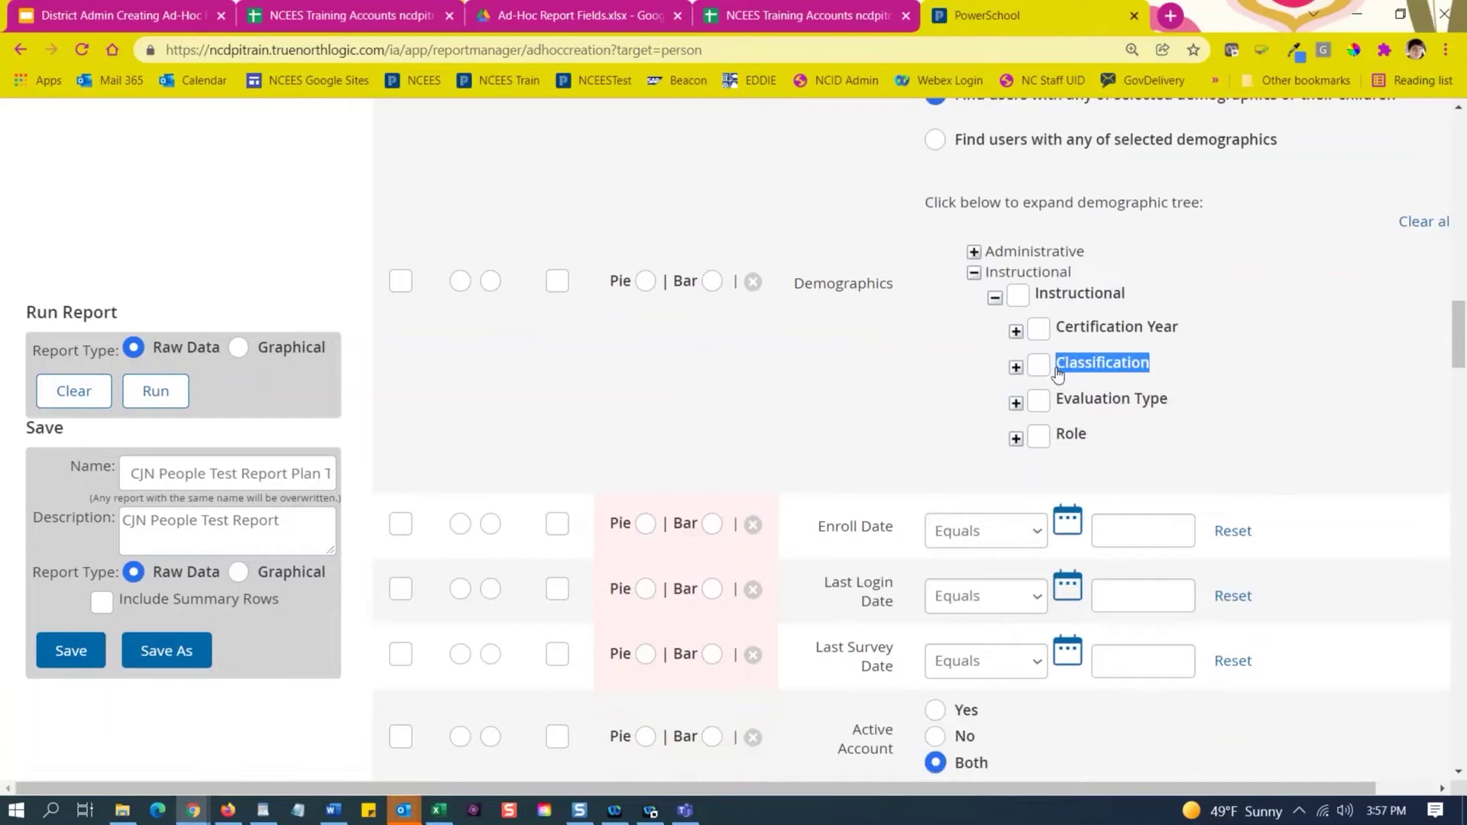
pyautogui.click(1015, 370)
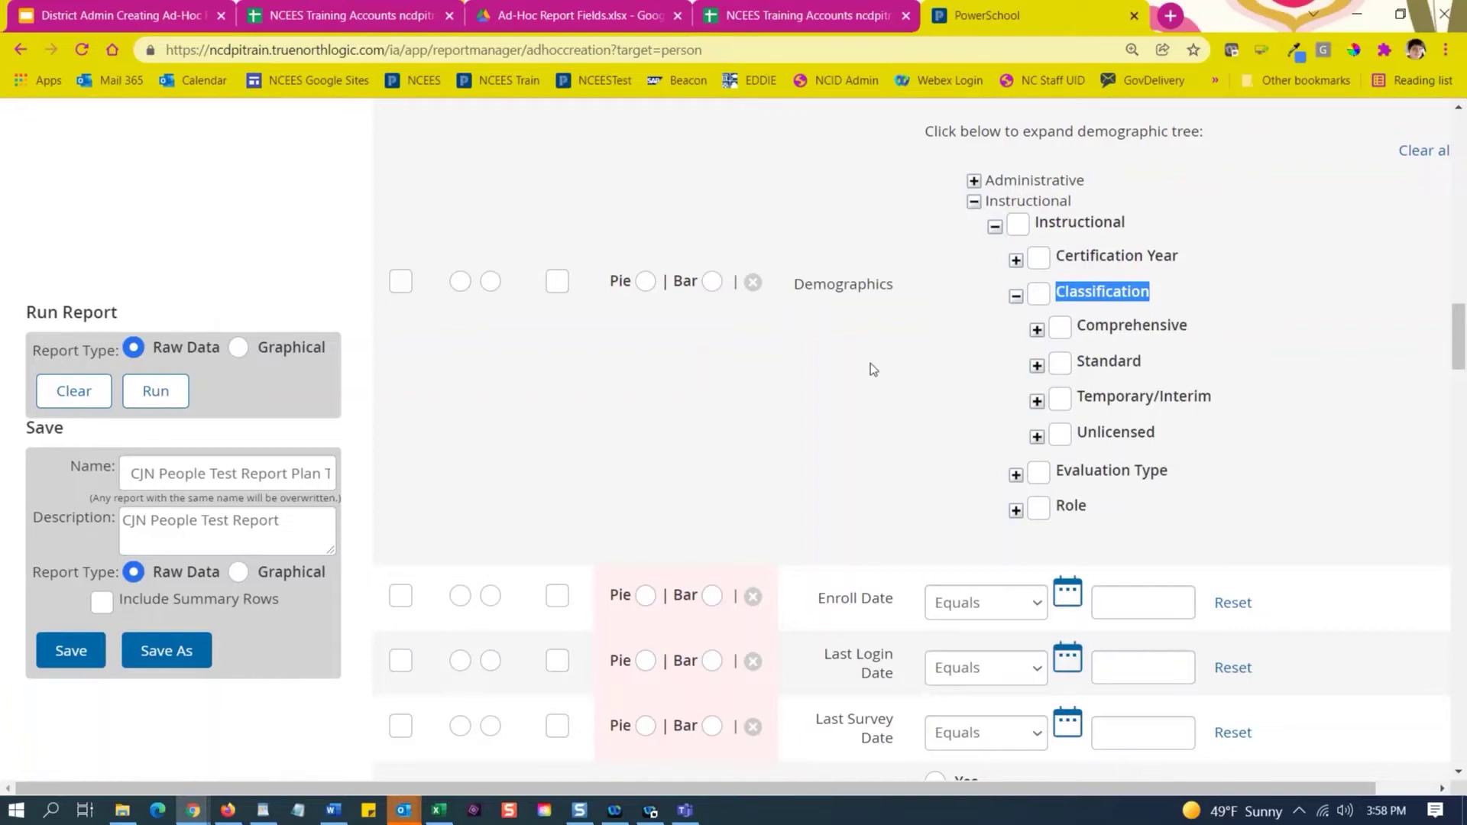
# Browse the Classification, Evaluation Type and Role option lists without selecting anything.
pyautogui.click(1015, 298)
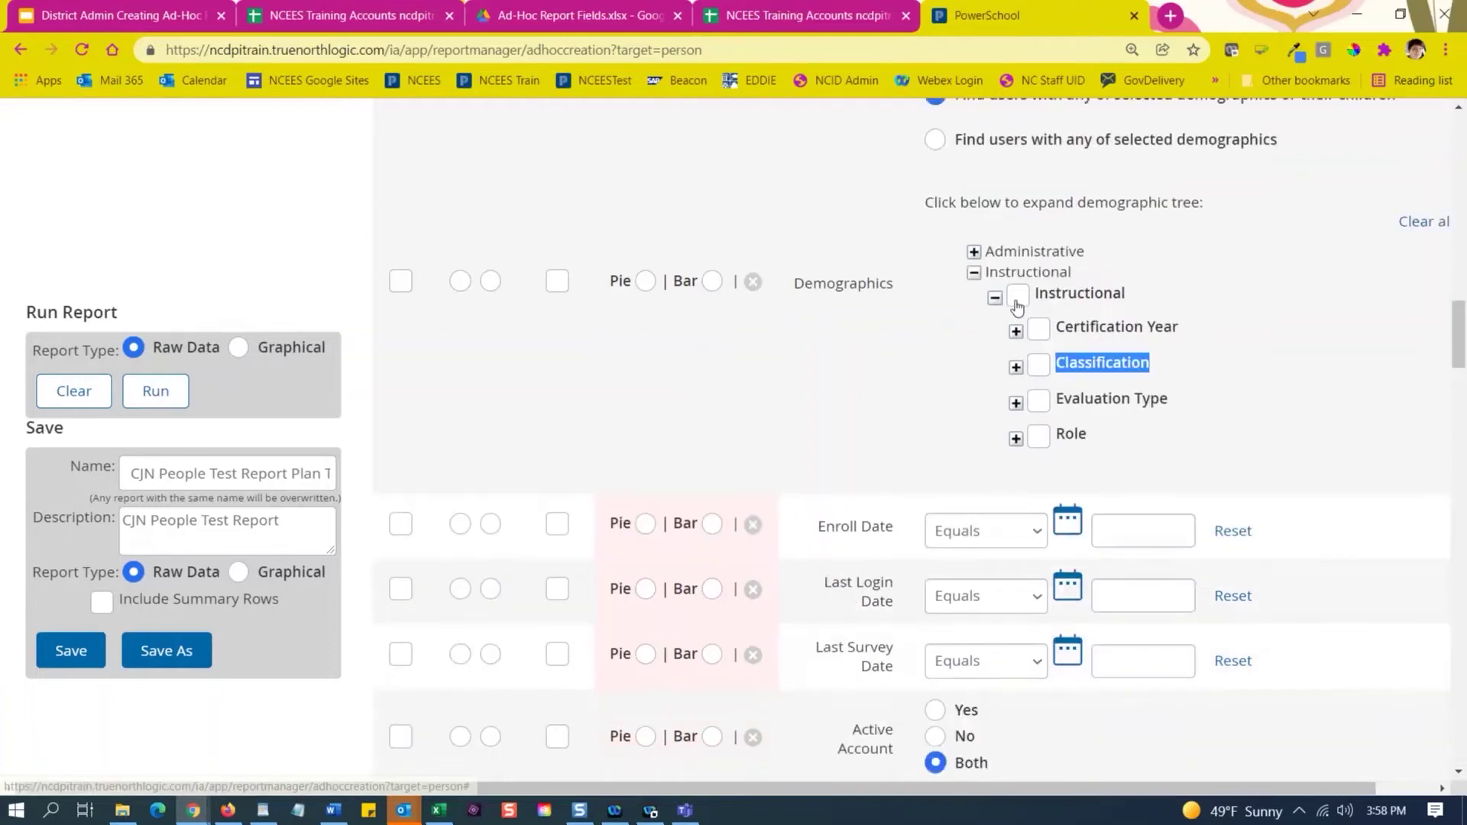
pyautogui.click(1015, 404)
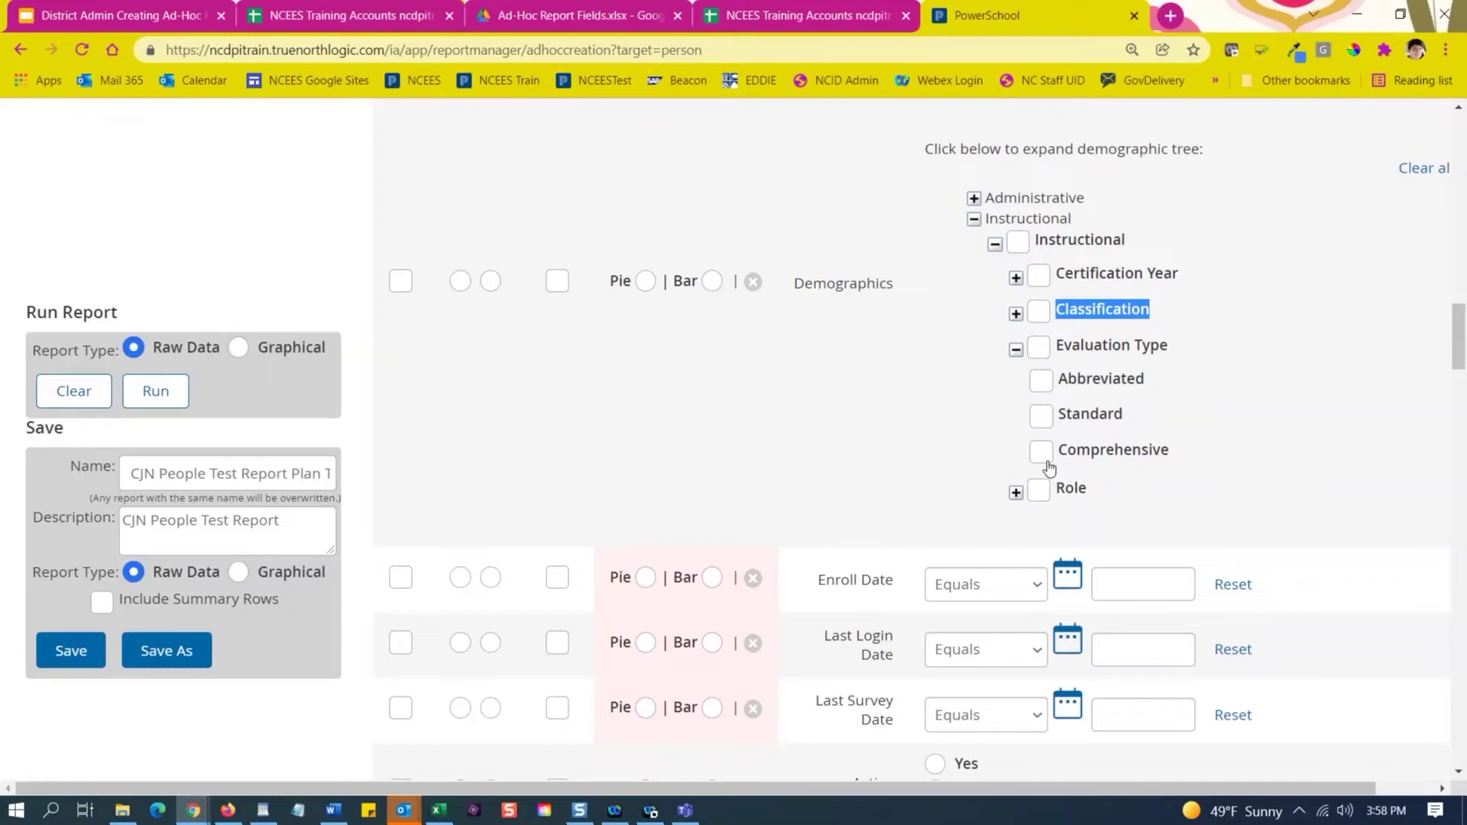
pyautogui.click(1017, 350)
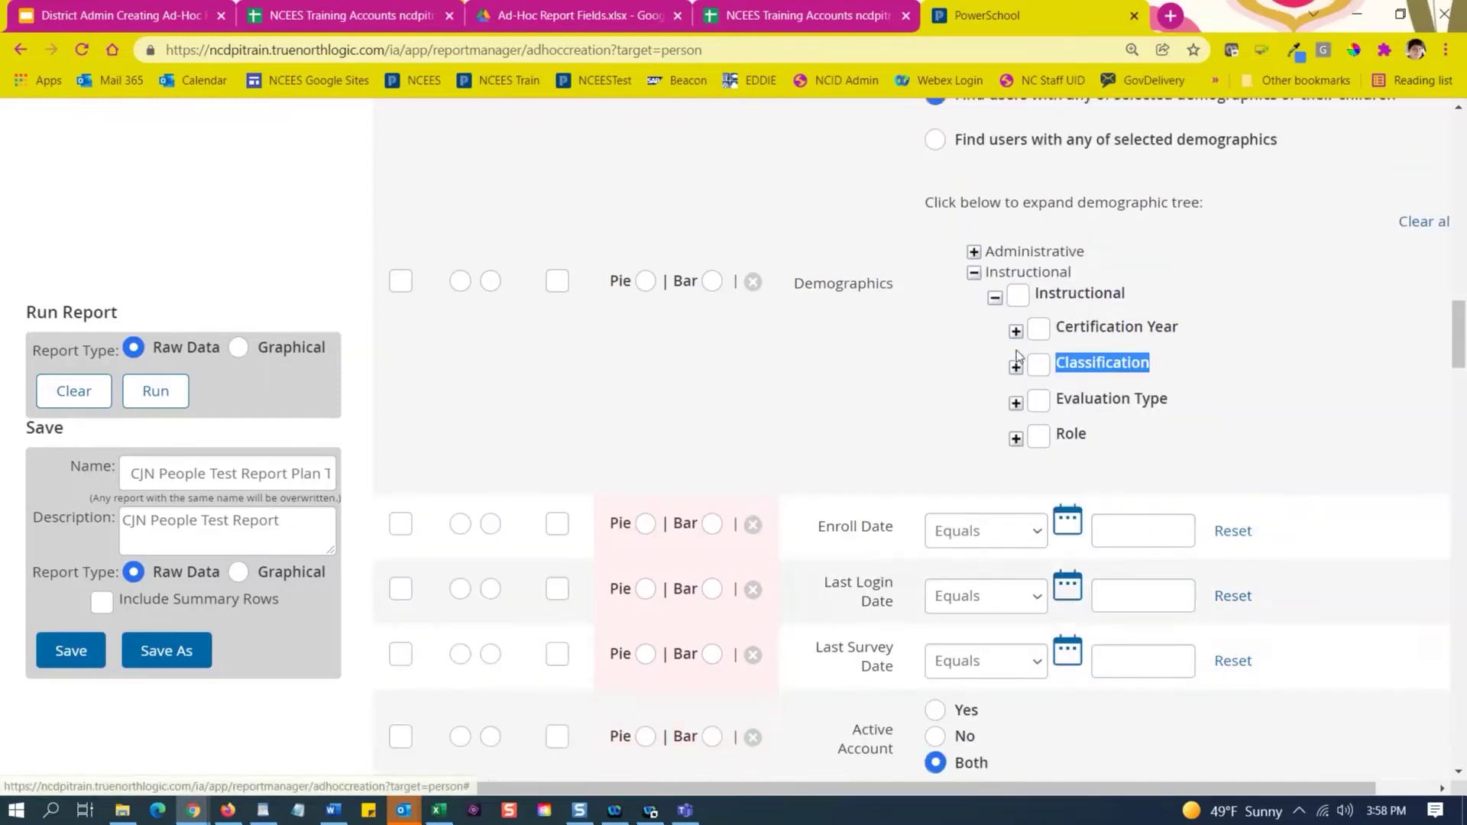
pyautogui.click(1016, 439)
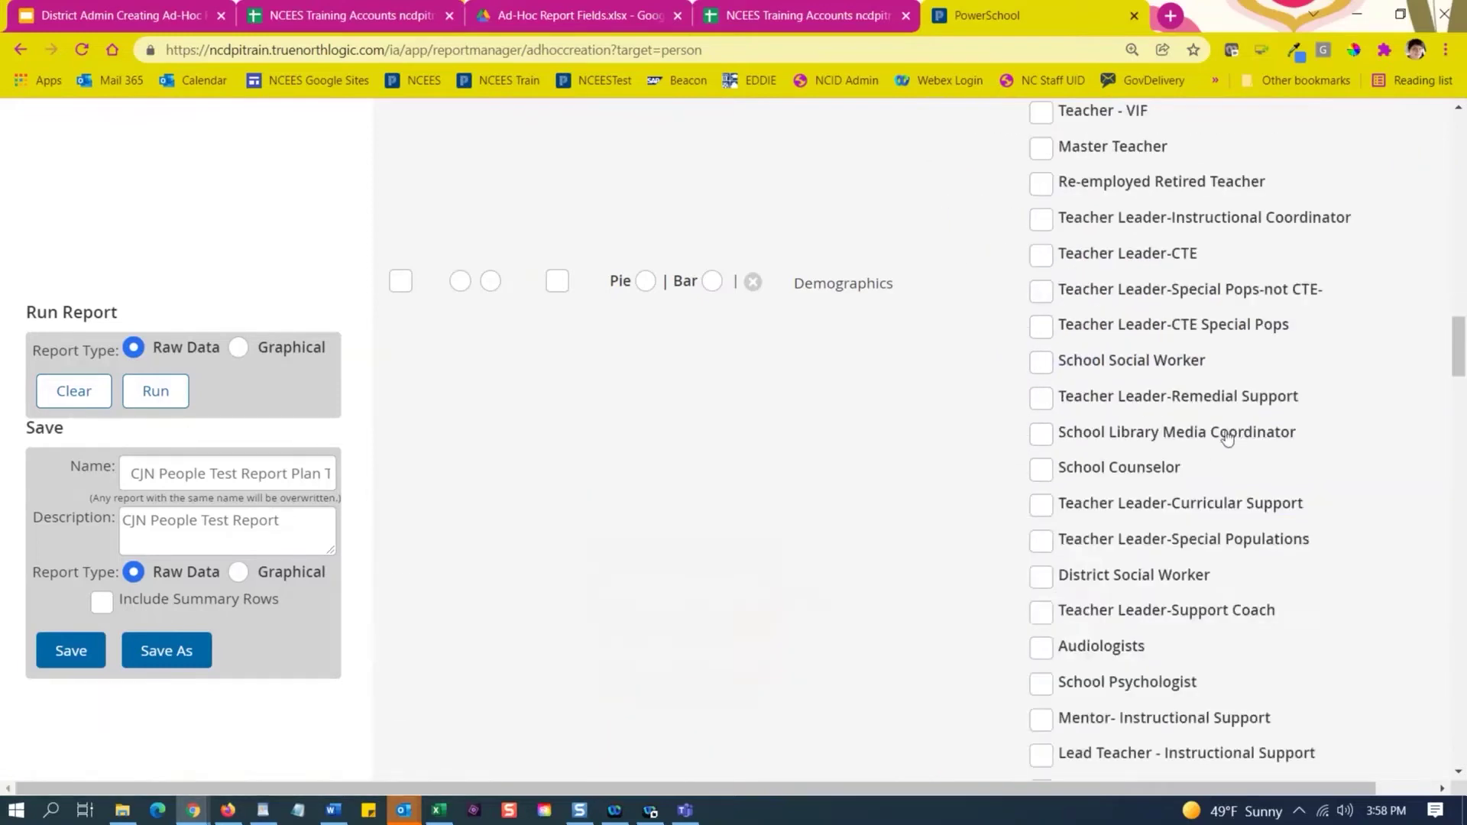
pyautogui.scroll(4, 1213, 486)
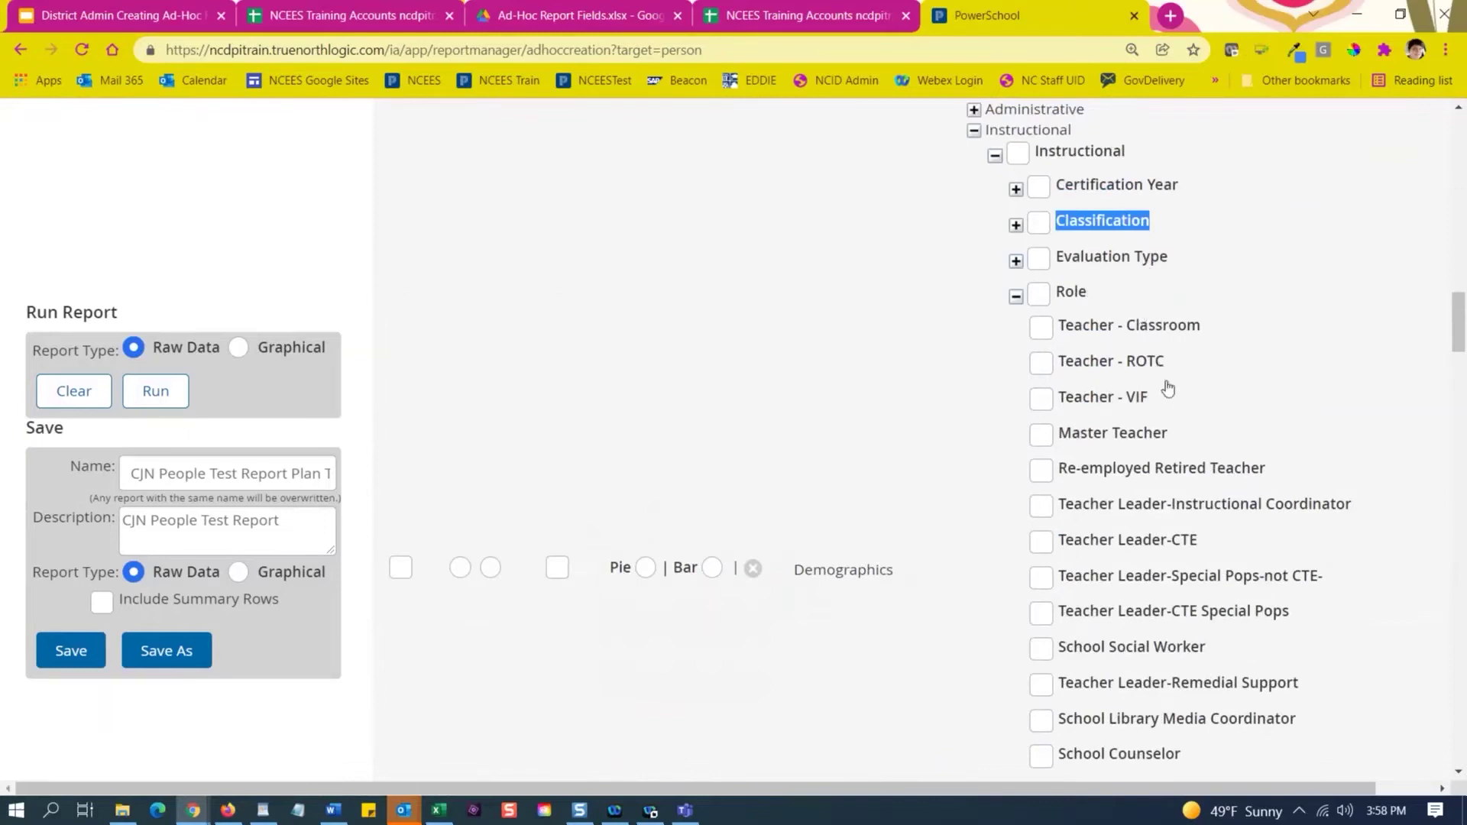
pyautogui.scroll(-4, 1166, 386)
pyautogui.scroll(-4, 1195, 436)
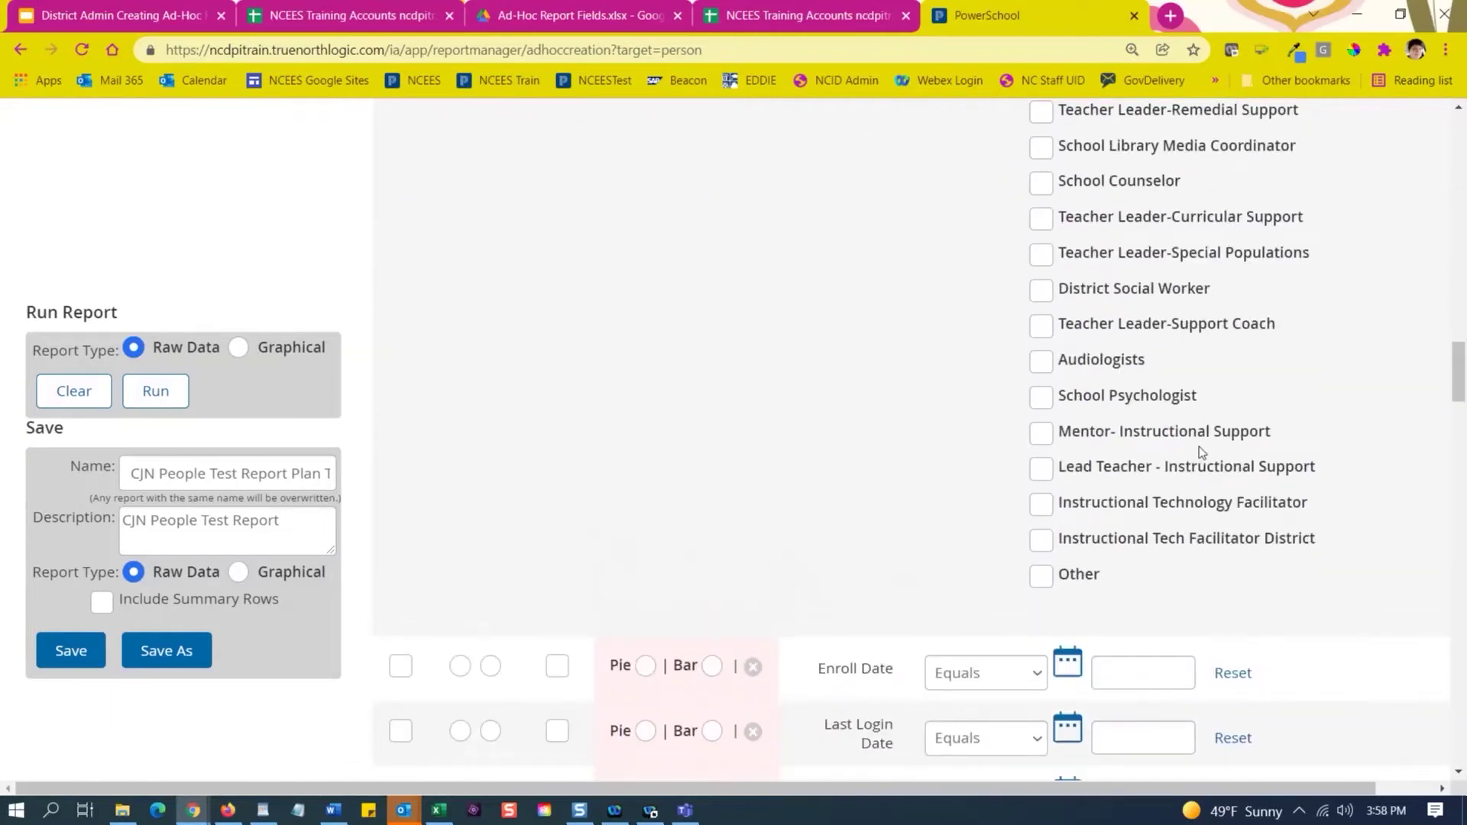
pyautogui.scroll(3, 1101, 328)
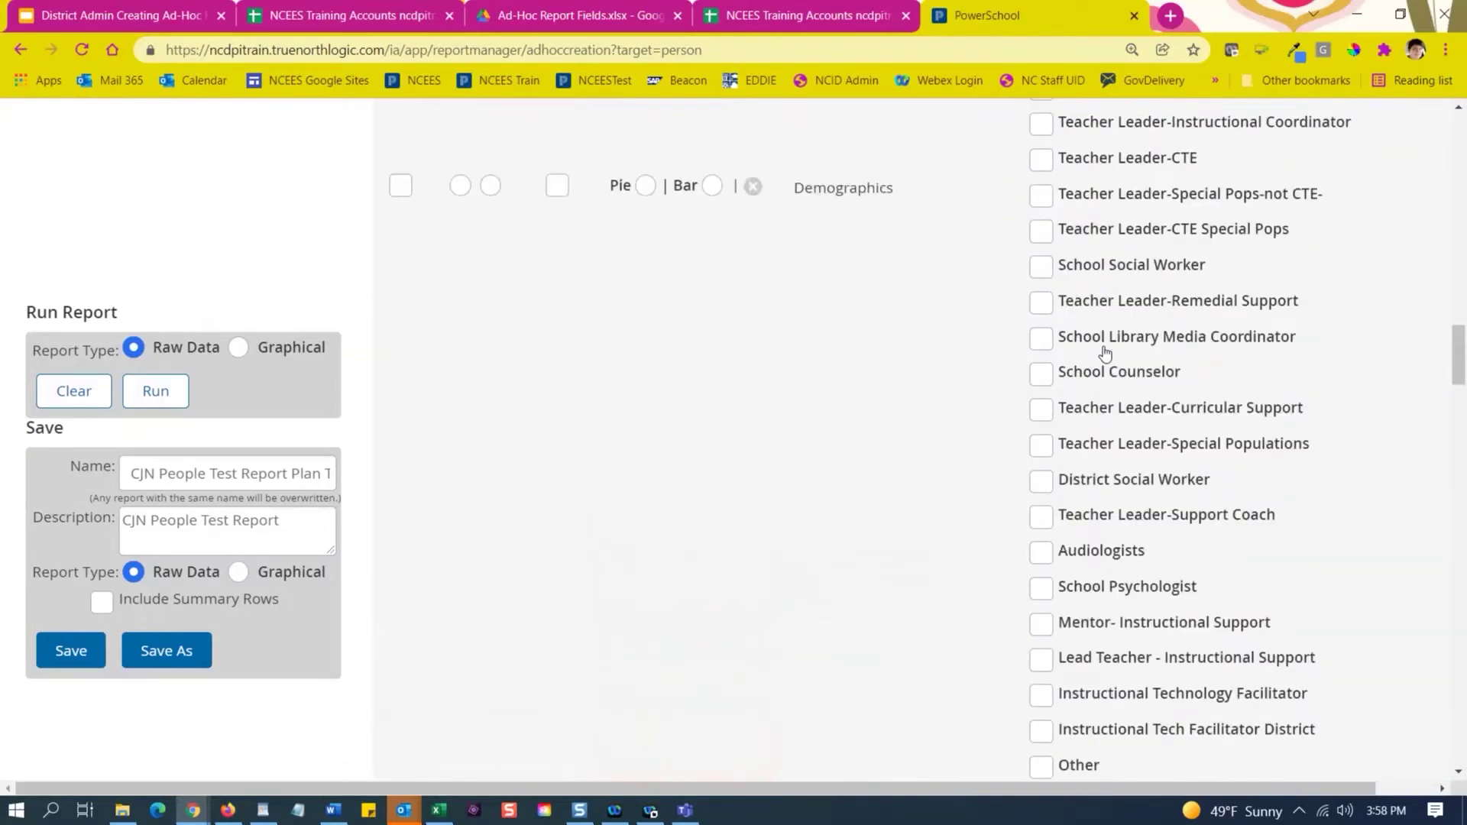
pyautogui.scroll(1, 1106, 352)
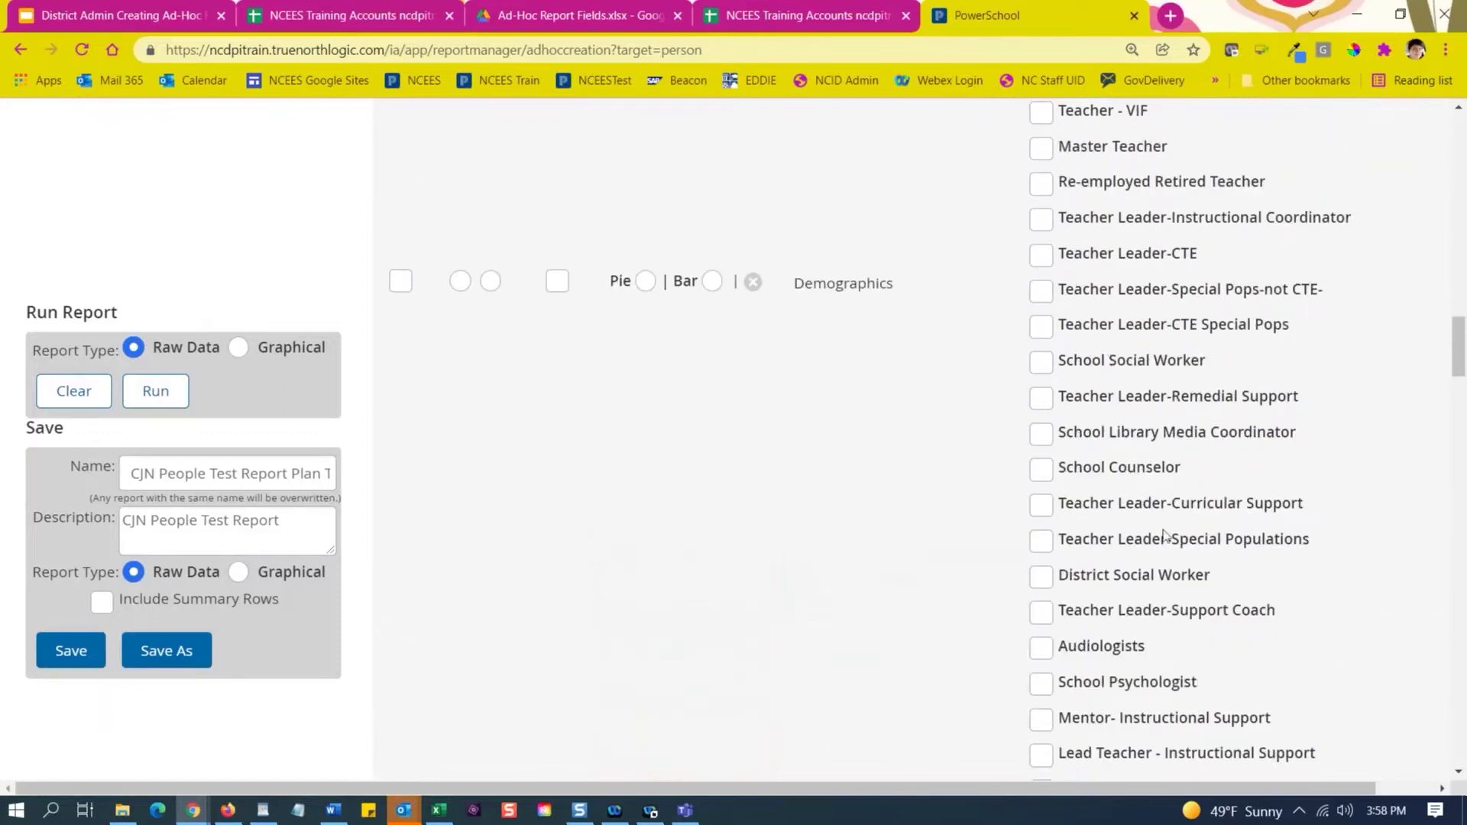
pyautogui.scroll(1, 1227, 547)
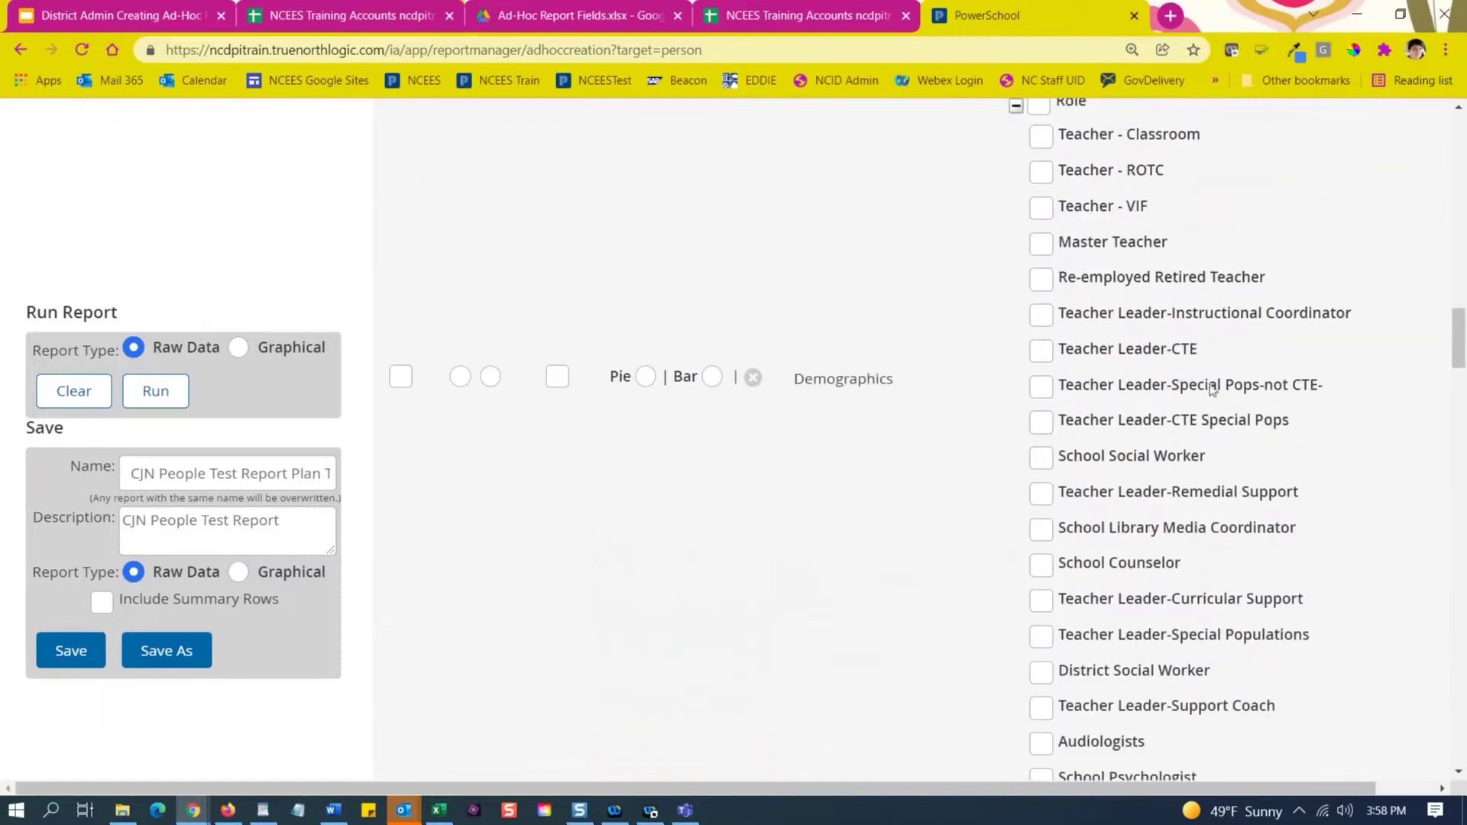
pyautogui.scroll(2, 1211, 390)
# Leave Teacher - Classroom unticked under Role and collapse the Instructional branch.
pyautogui.click(1041, 328)
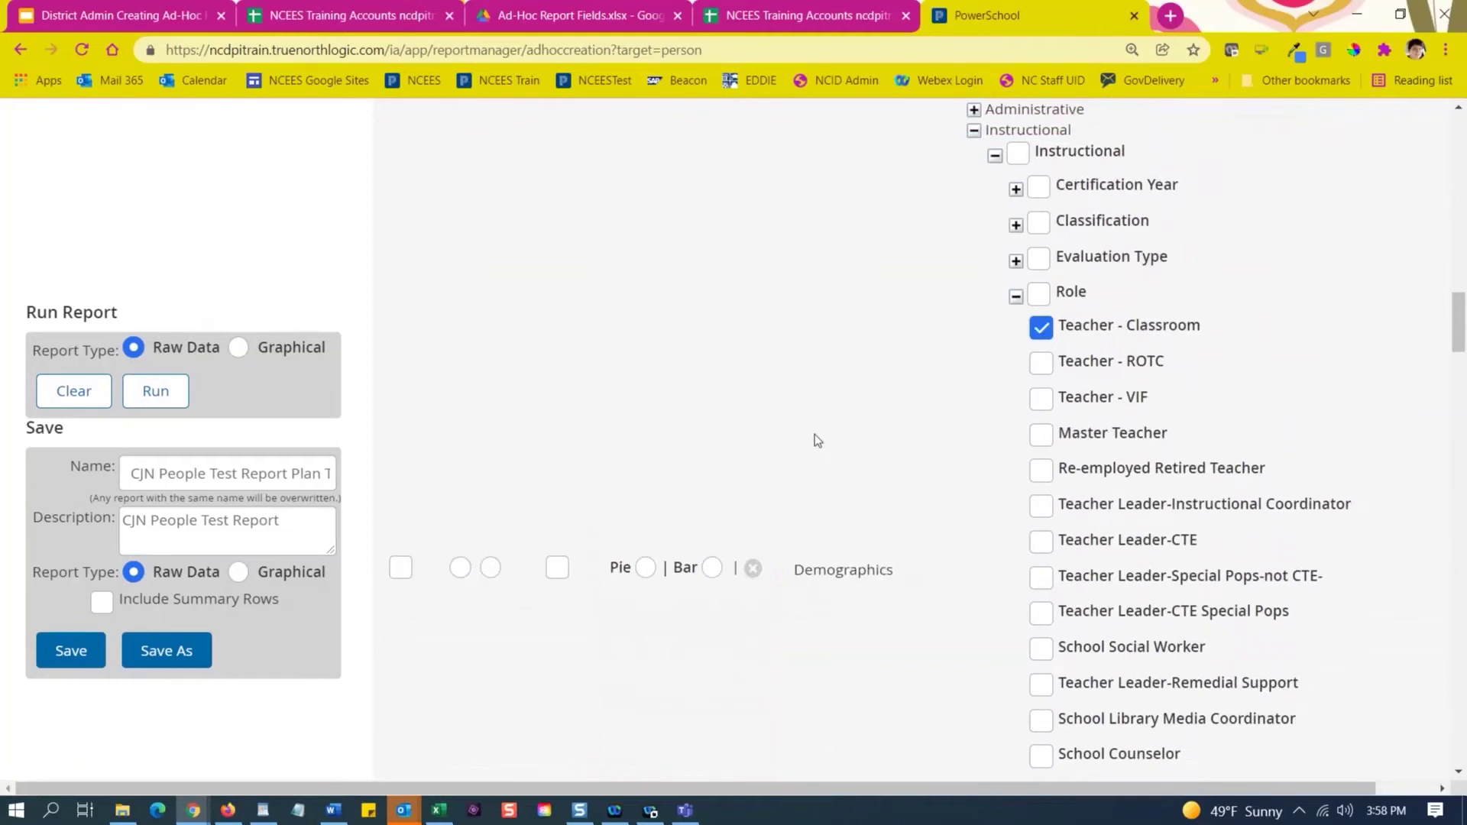
pyautogui.click(1041, 330)
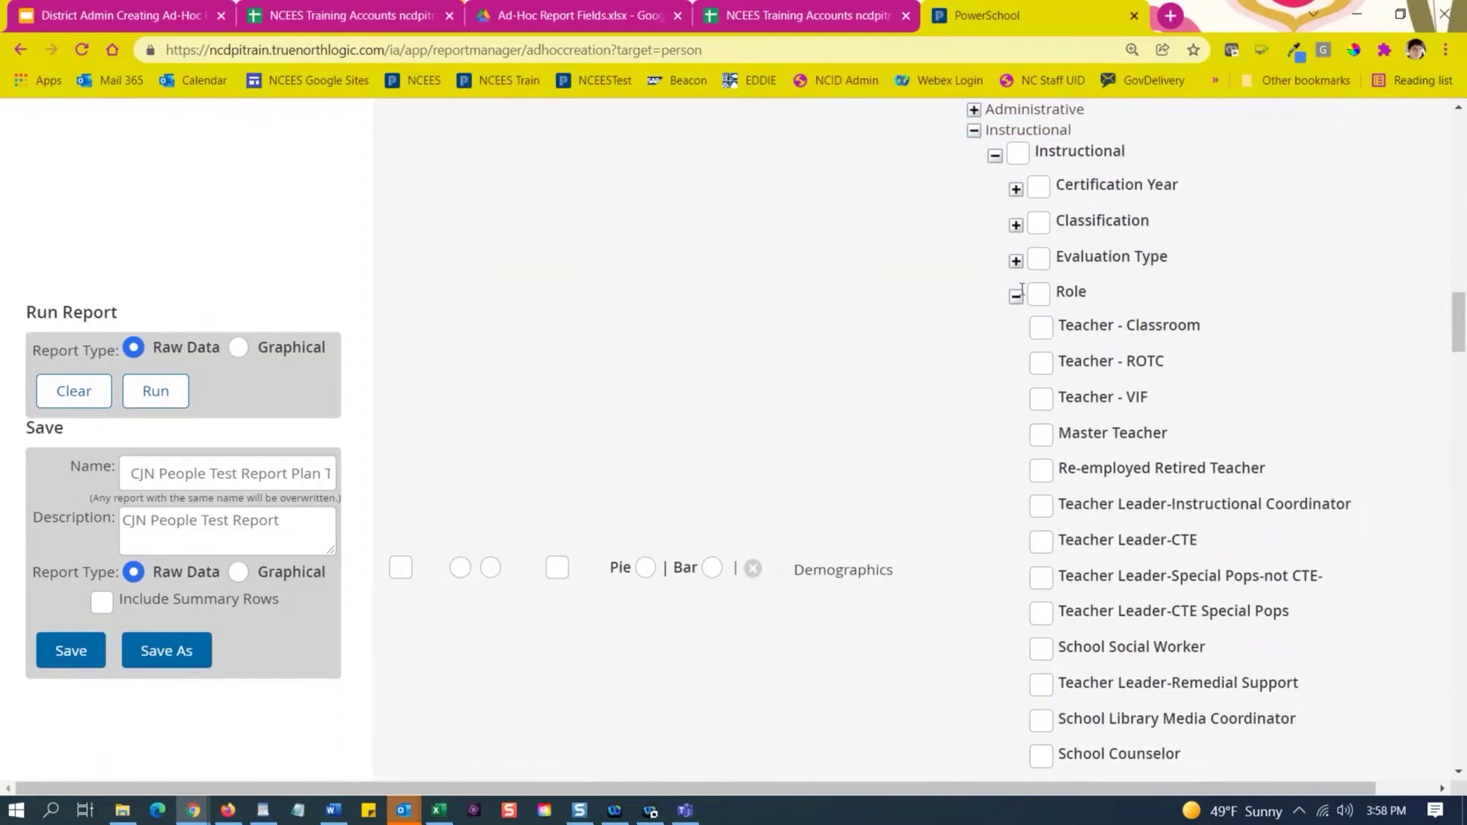
pyautogui.click(994, 157)
pyautogui.scroll(3, 955, 233)
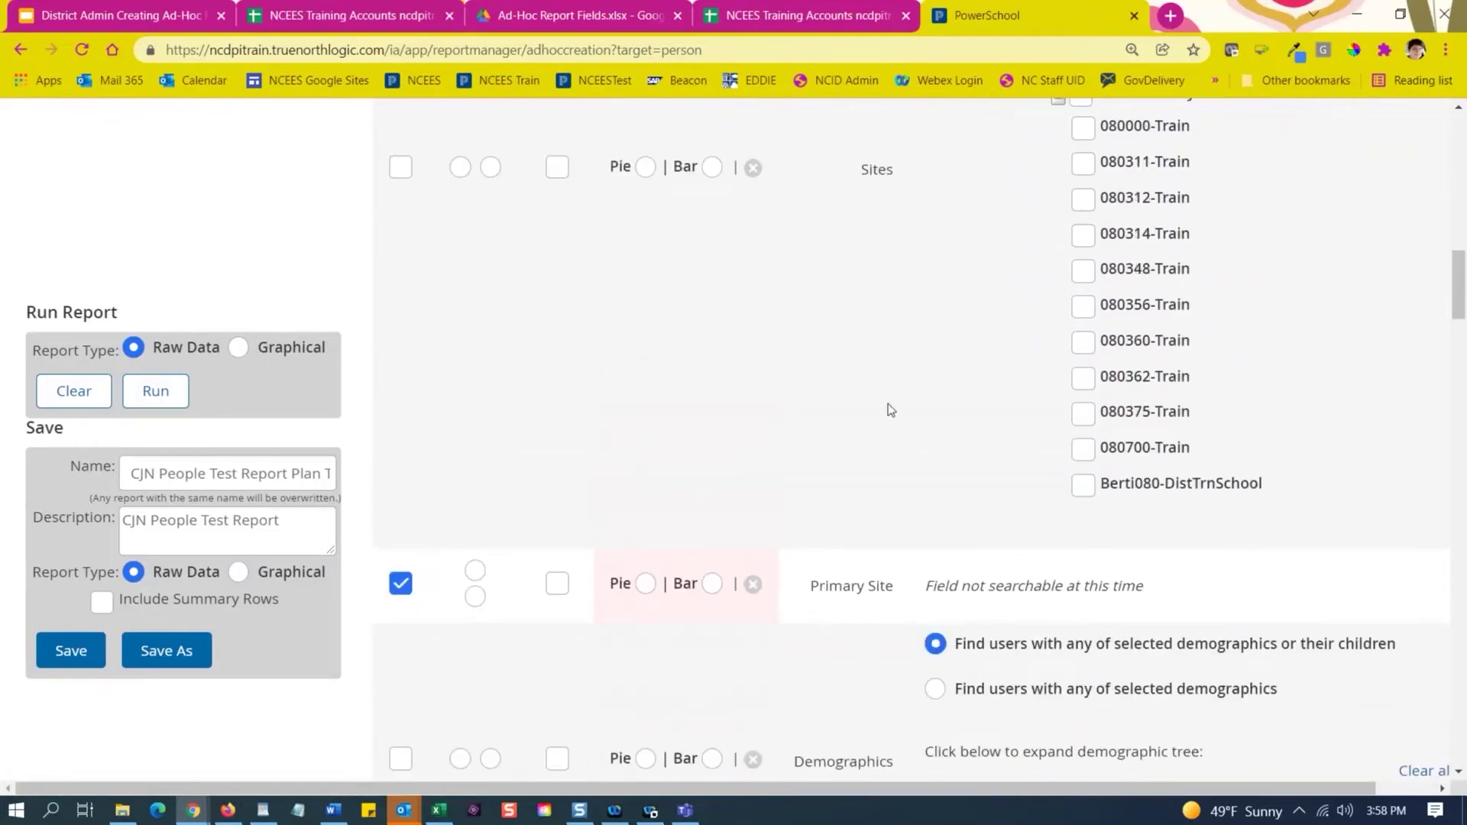
pyautogui.scroll(5, 837, 482)
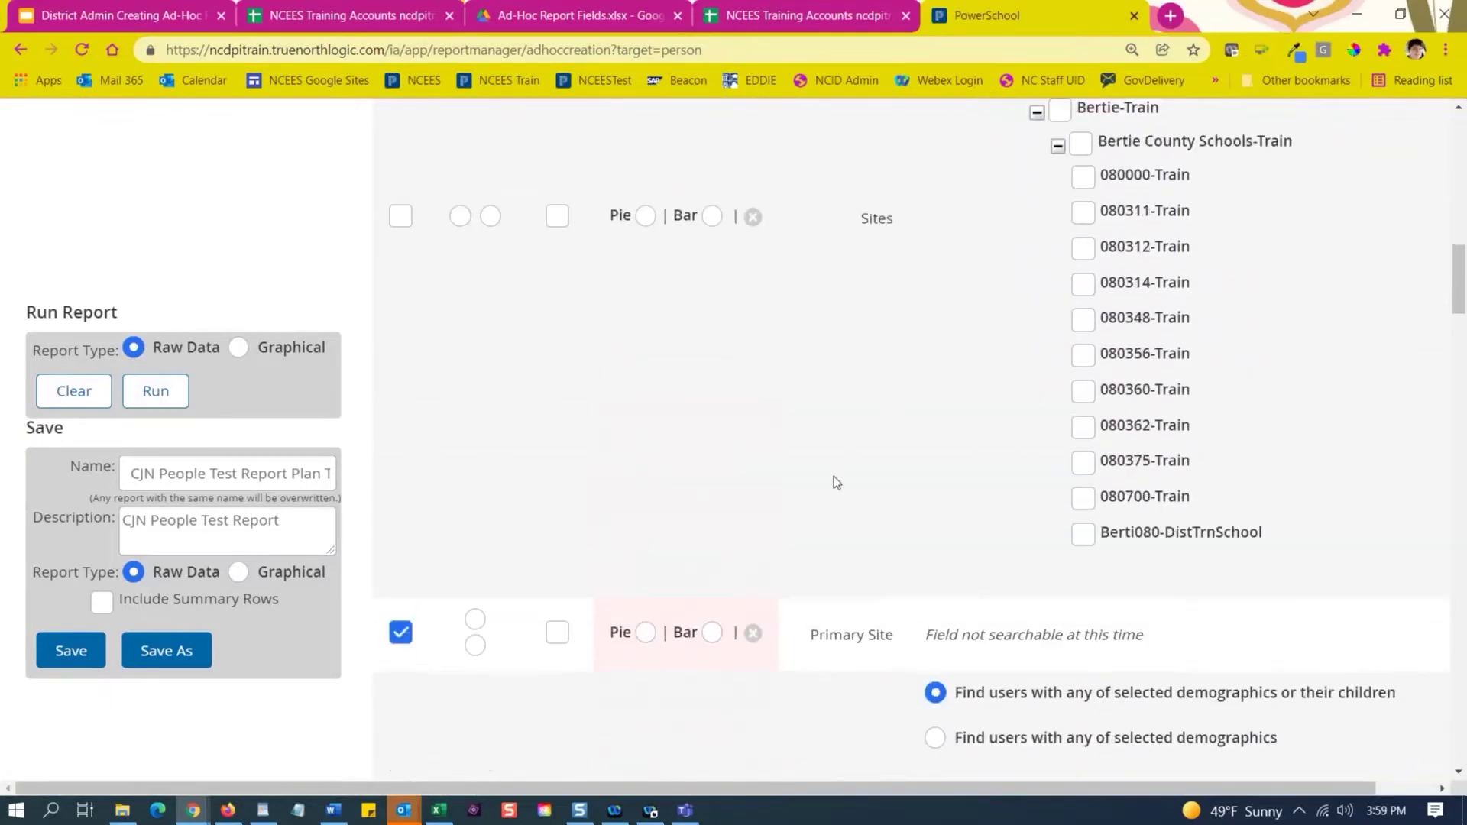
pyautogui.scroll(-10, 891, 503)
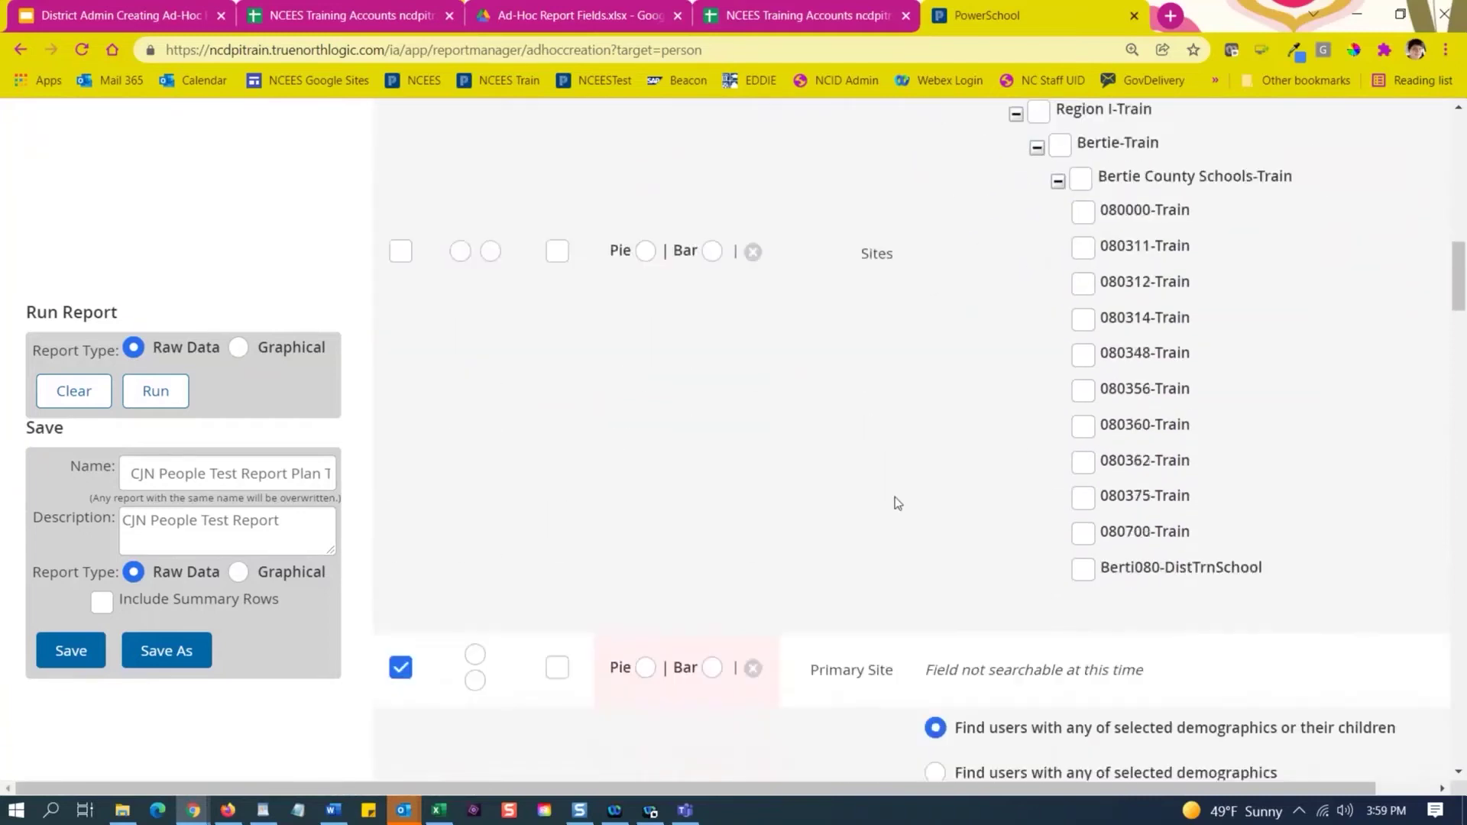
pyautogui.scroll(-3, 859, 379)
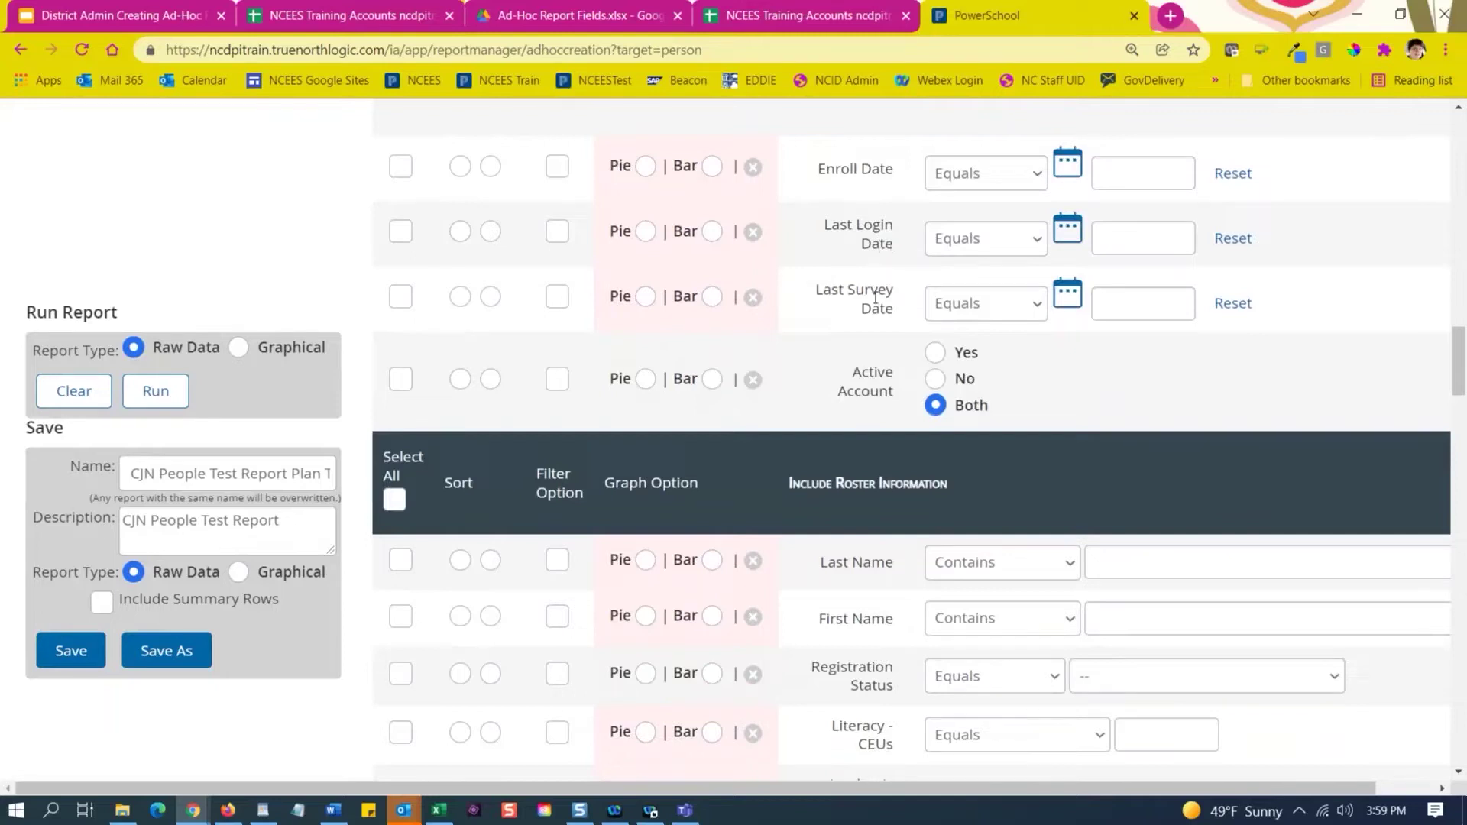
pyautogui.moveTo(817, 288); pyautogui.dragTo(804, 323)
pyautogui.click(804, 322)
pyautogui.scroll(10, 572, 411)
pyautogui.scroll(12, 527, 359)
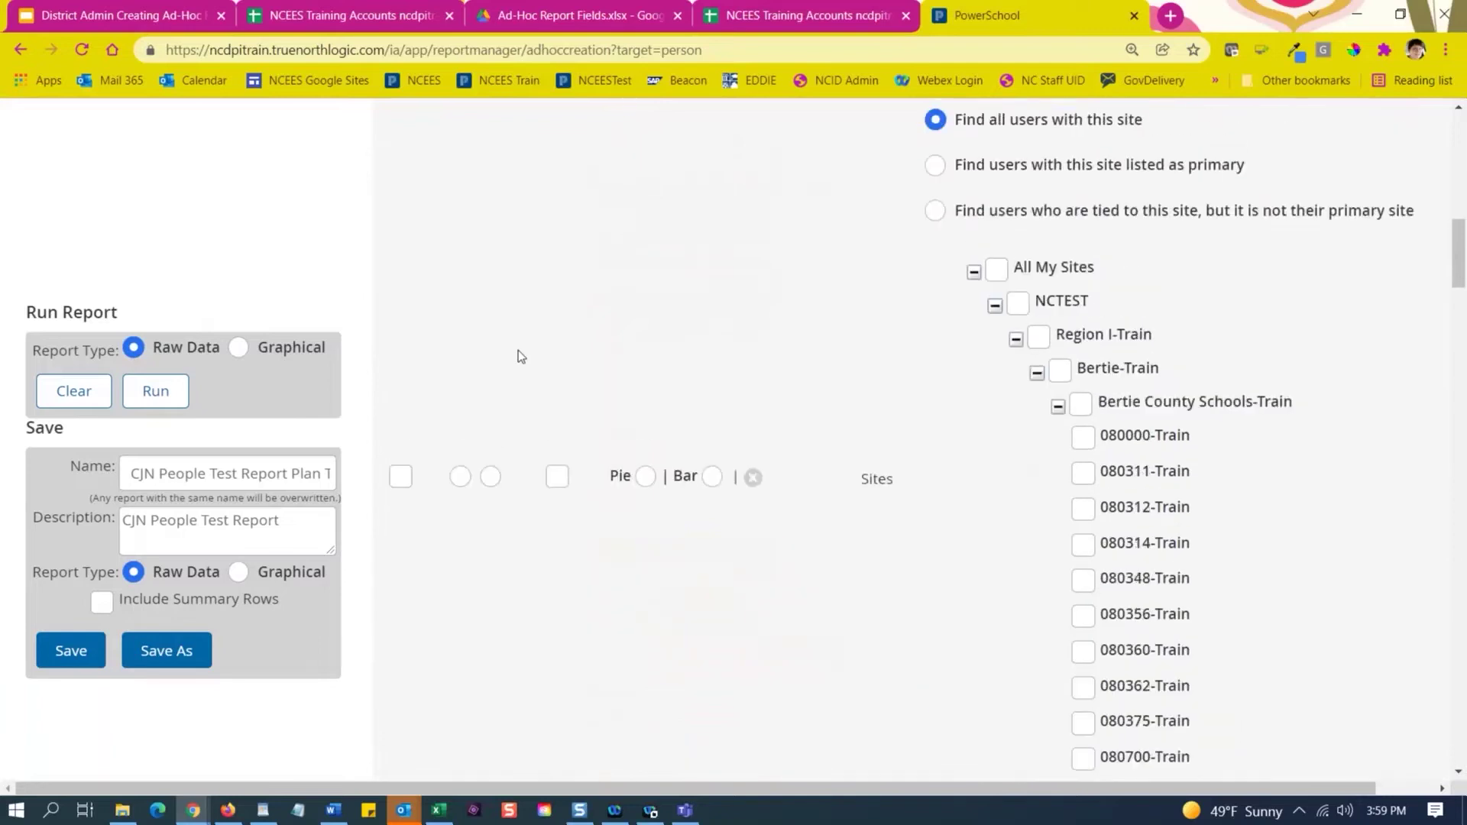
pyautogui.scroll(3, 482, 327)
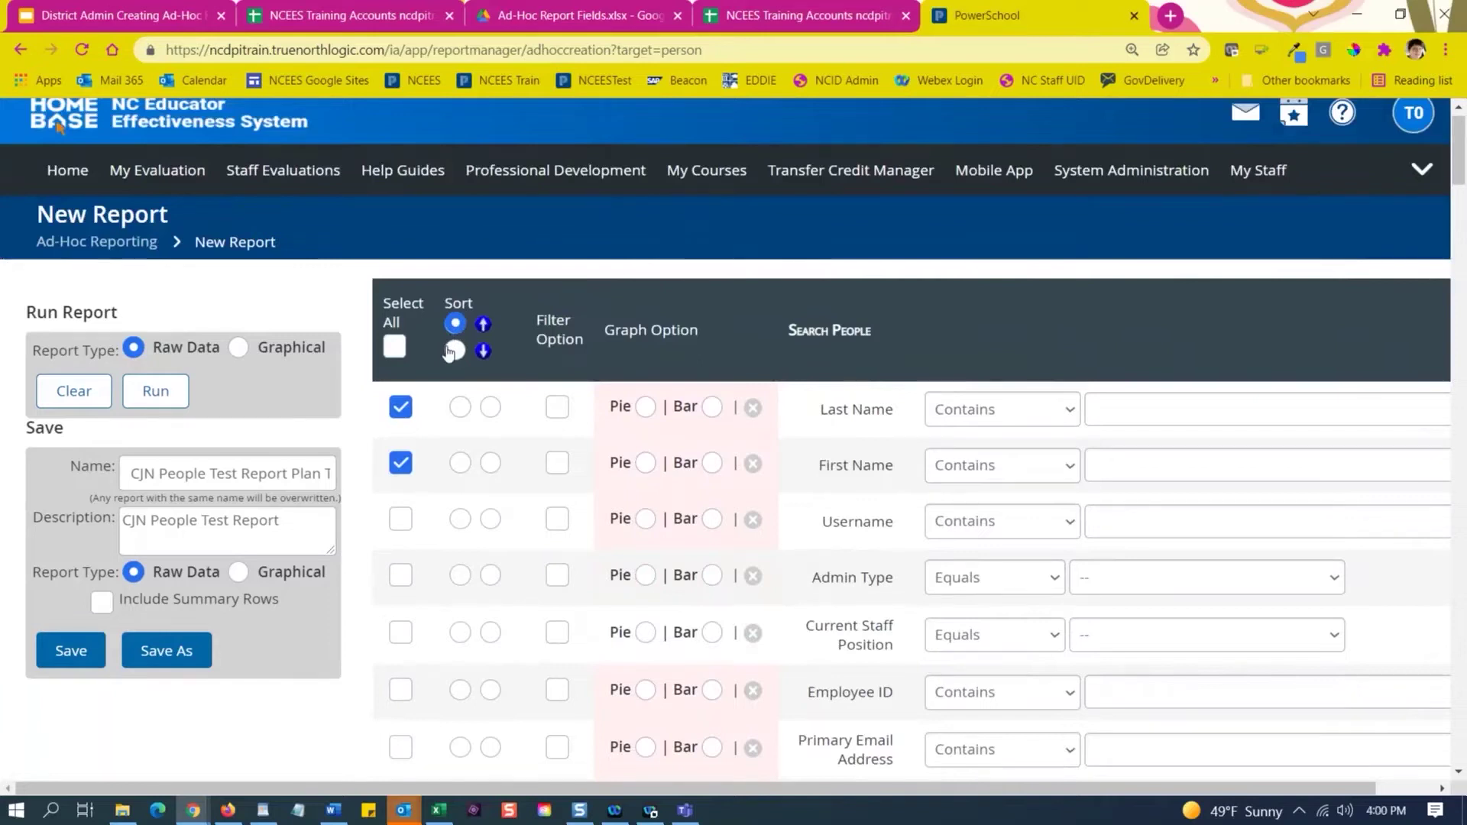
# Sort the report by Last Name first and First Name second.
pyautogui.click(460, 409)
pyautogui.click(490, 464)
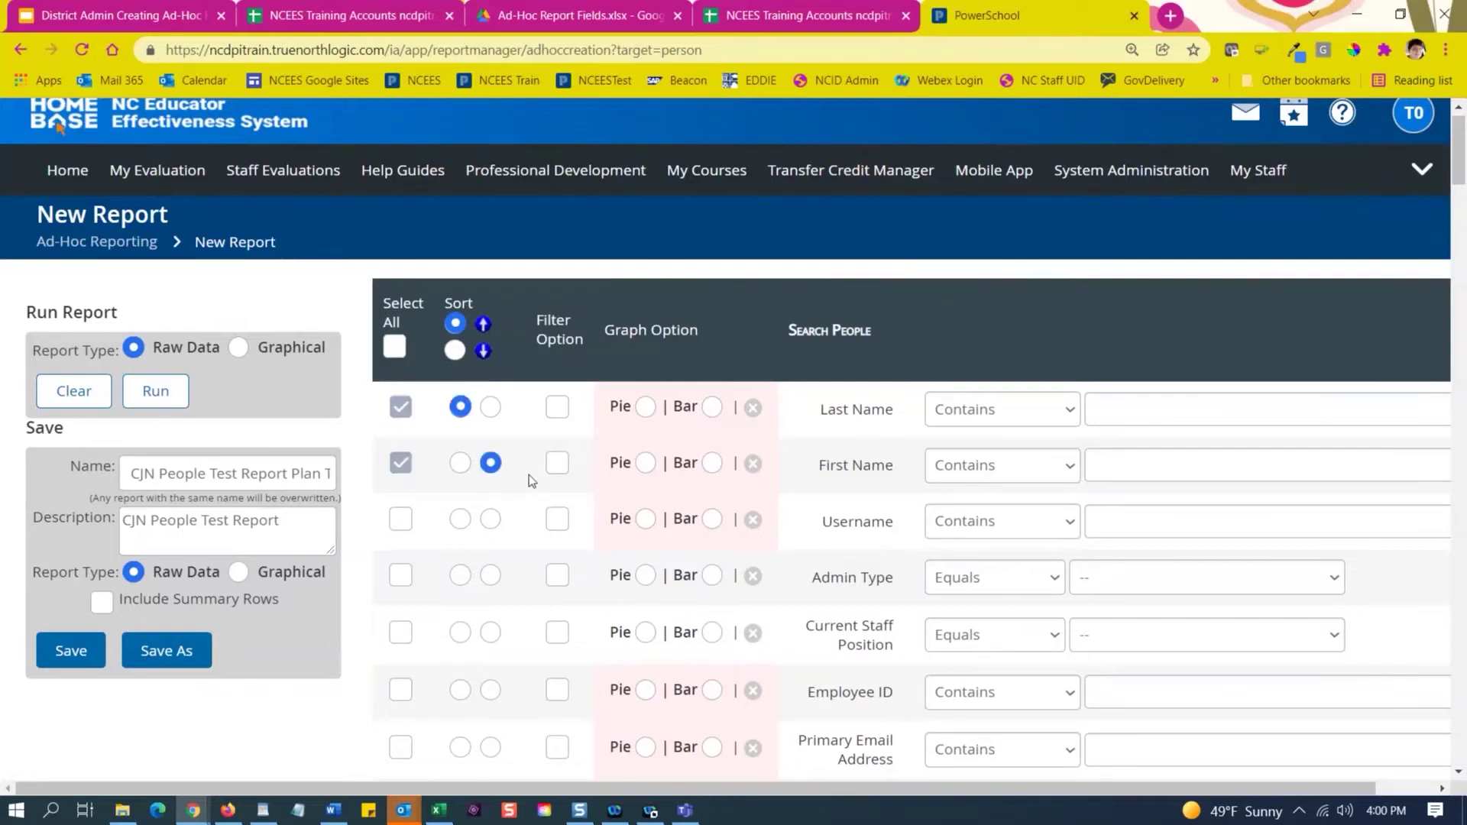
pyautogui.scroll(-2, 531, 475)
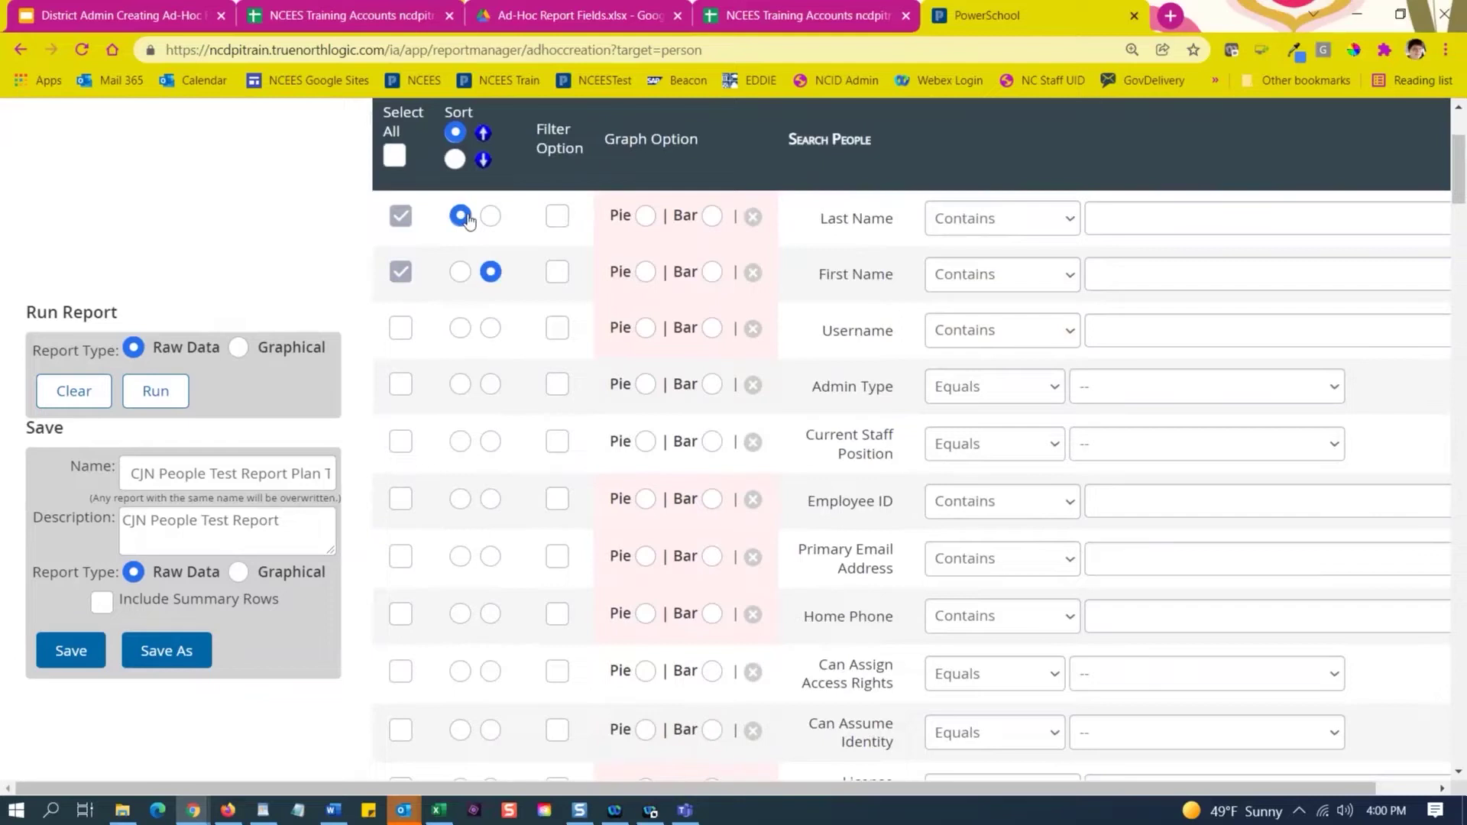
pyautogui.scroll(-1, 603, 579)
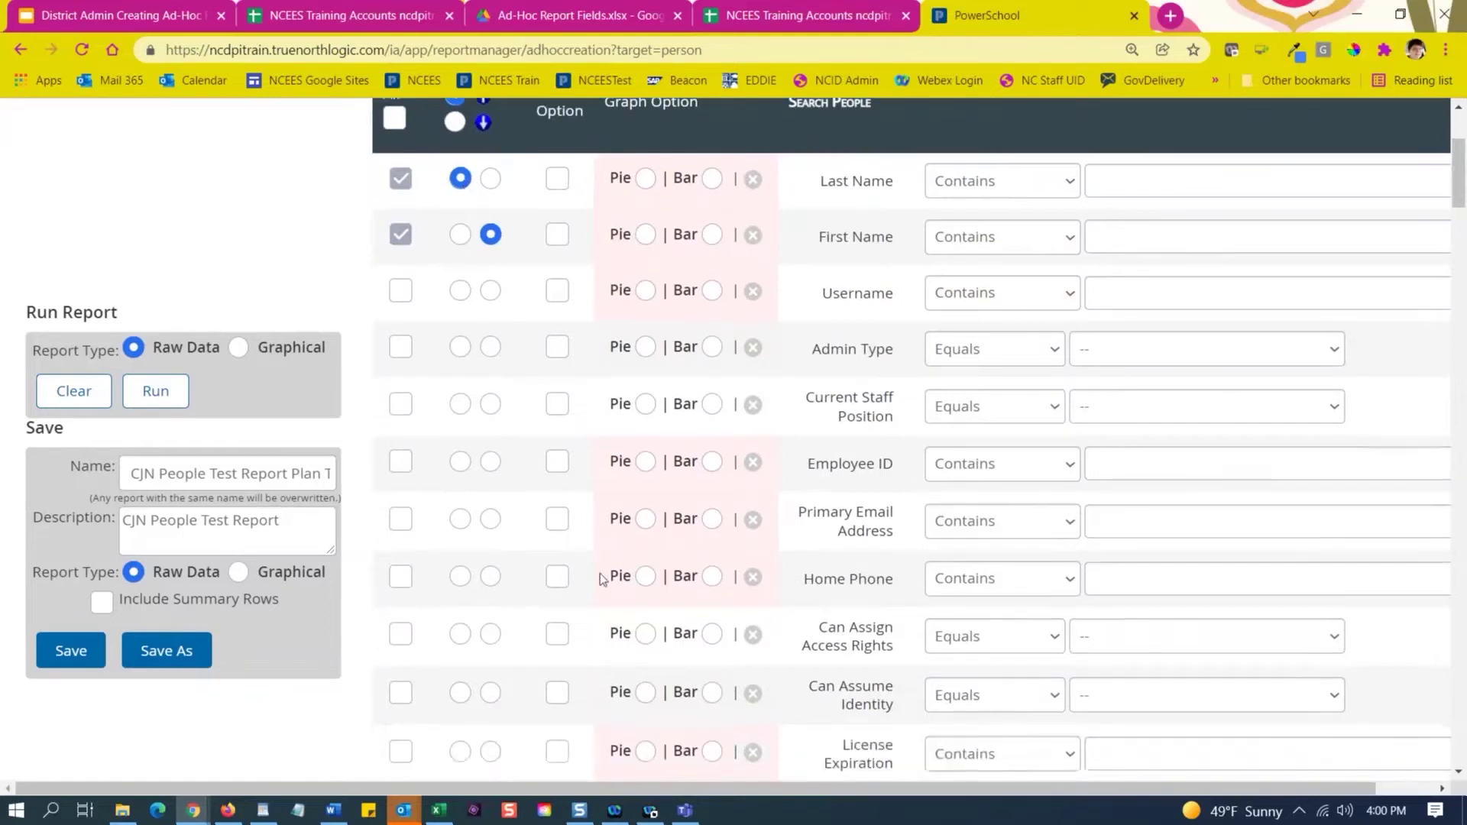
pyautogui.scroll(-7, 634, 538)
pyautogui.scroll(-5, 634, 533)
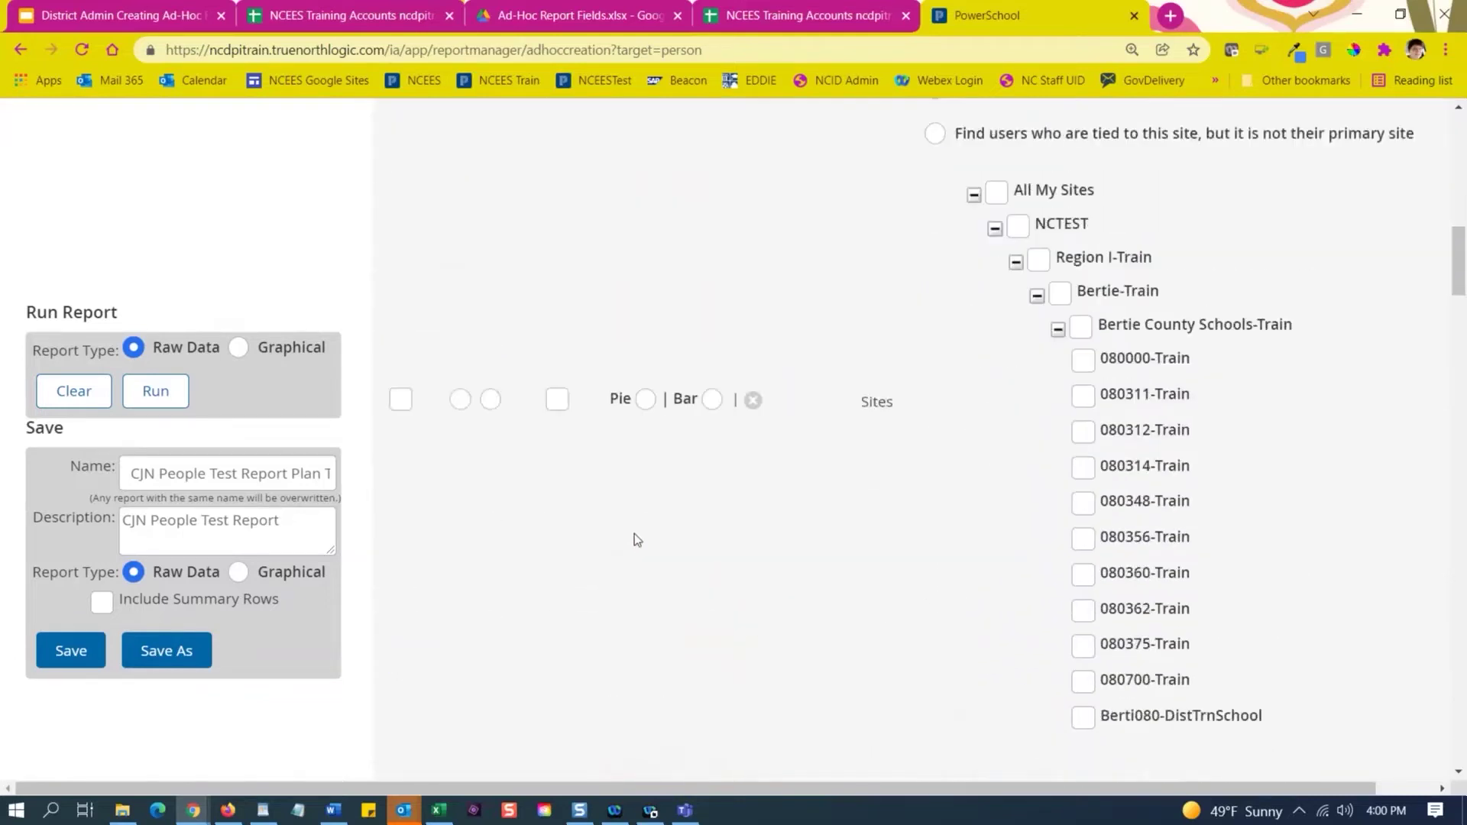
pyautogui.scroll(-15, 635, 534)
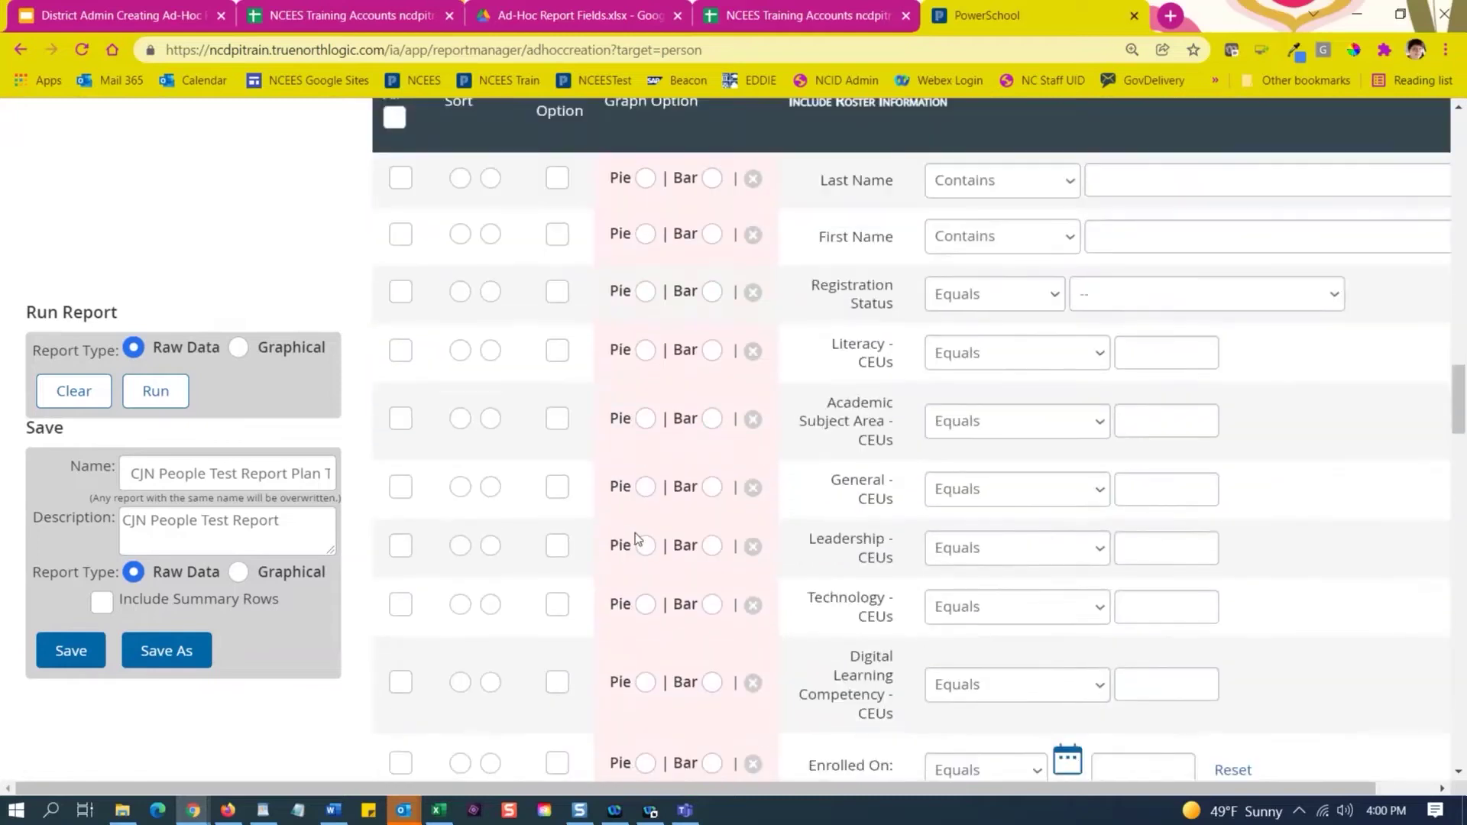
pyautogui.scroll(-4, 635, 534)
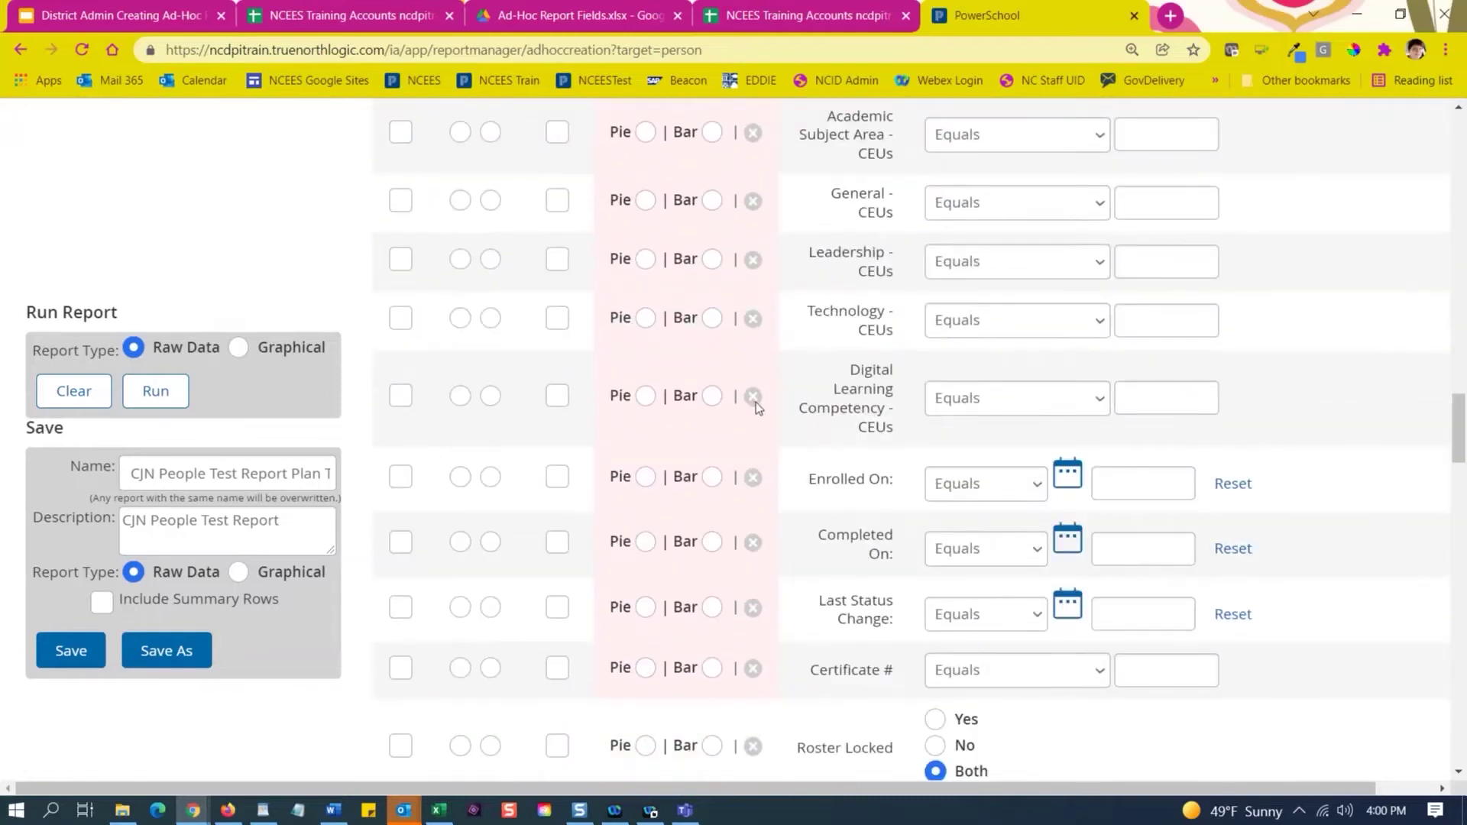
pyautogui.scroll(5, 755, 402)
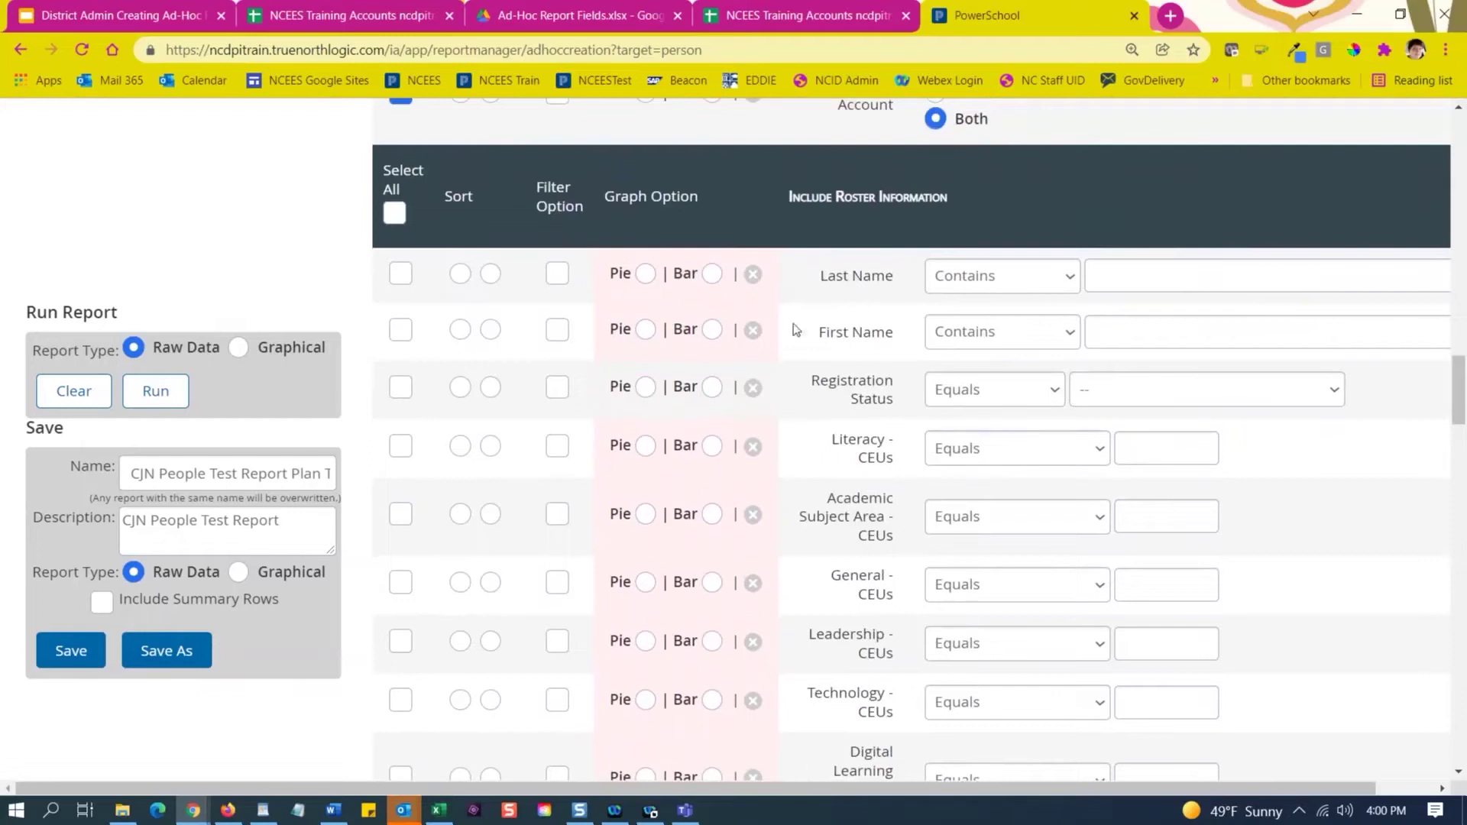
# Review the Roster Information, Roster Sections and Attendance sections, leaving their fields unchecked.
pyautogui.tripleClick(820, 197)
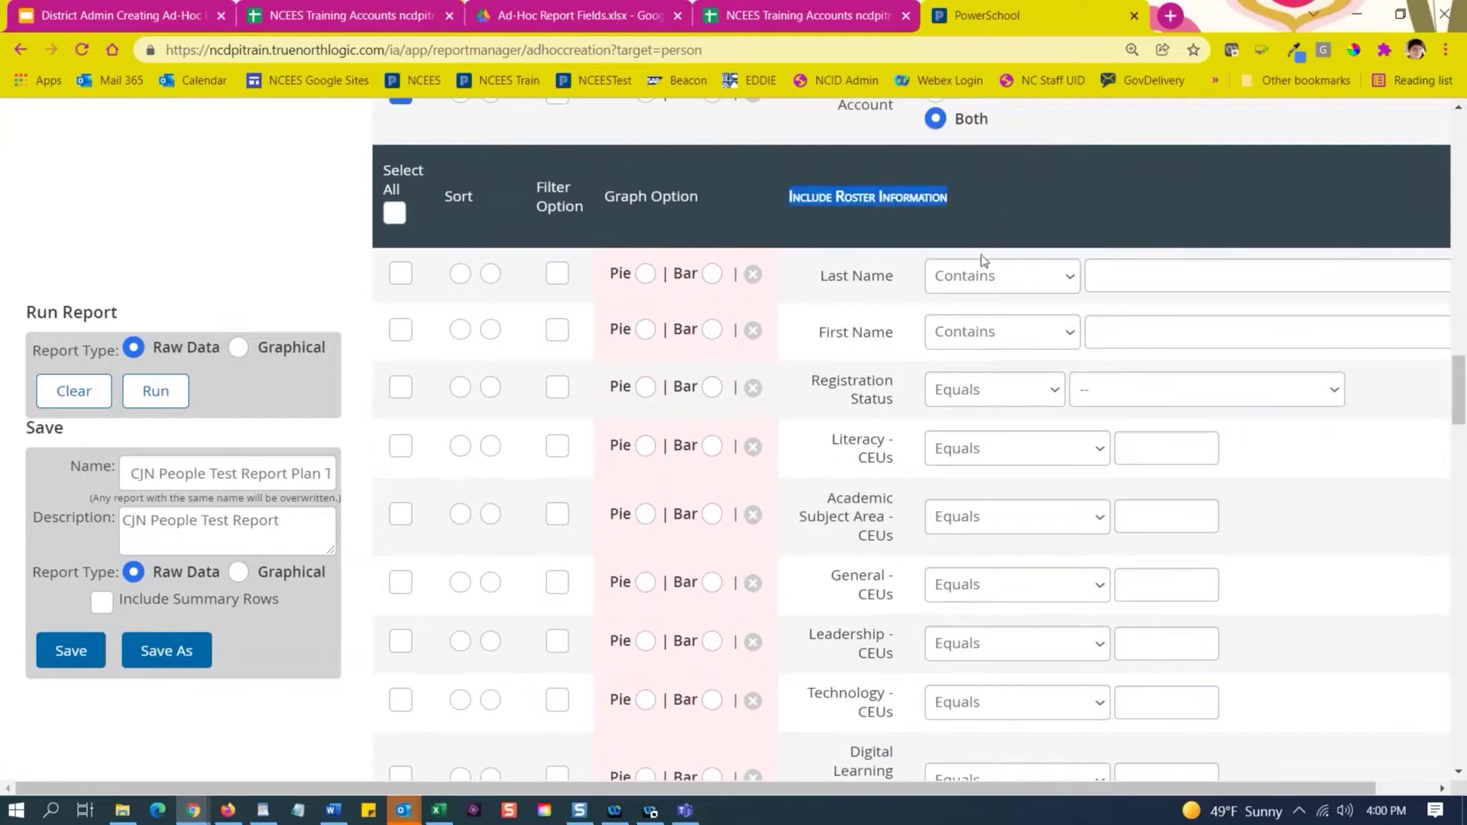
pyautogui.click(895, 223)
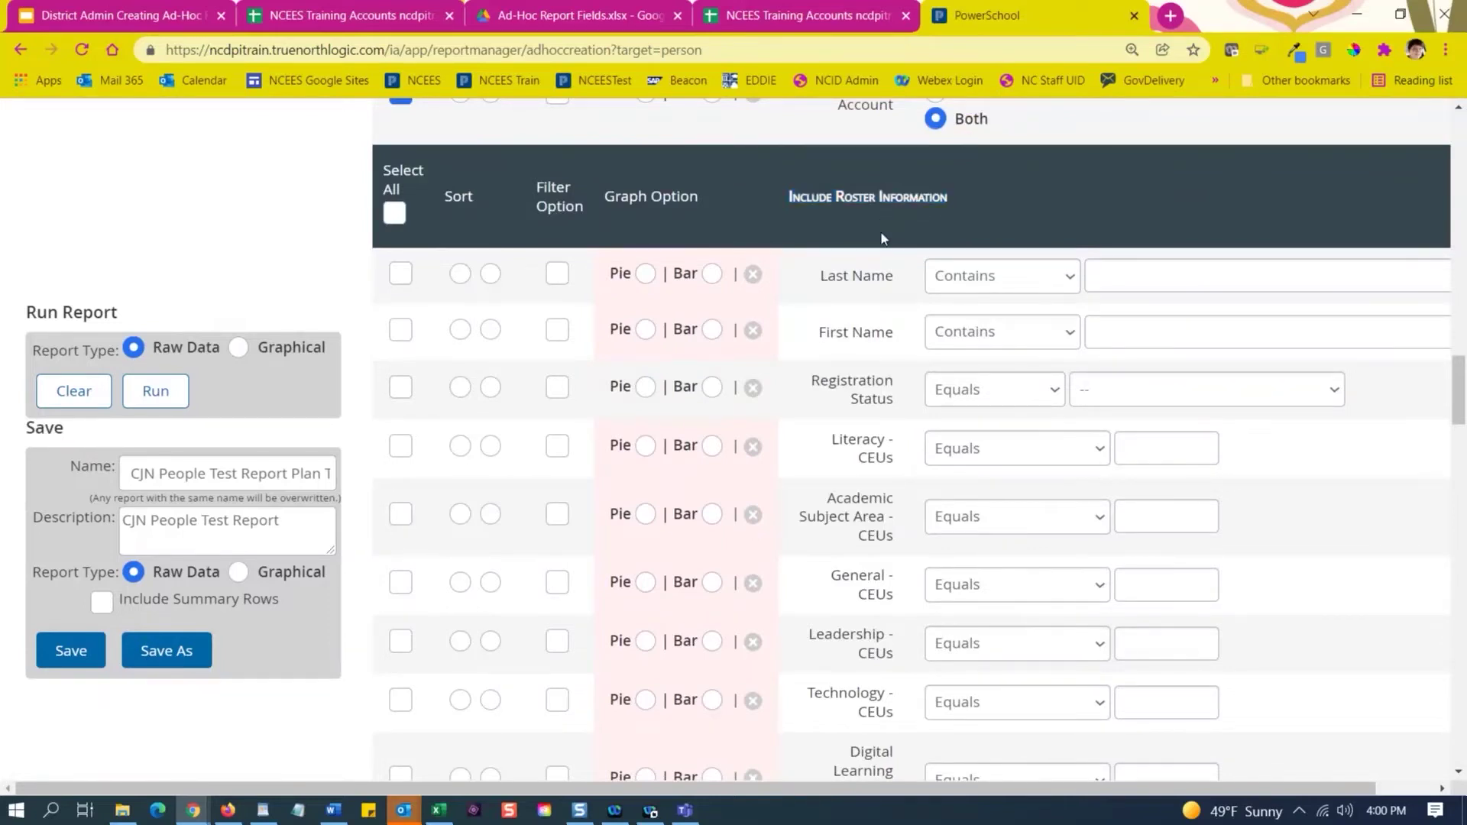
pyautogui.scroll(-7, 884, 238)
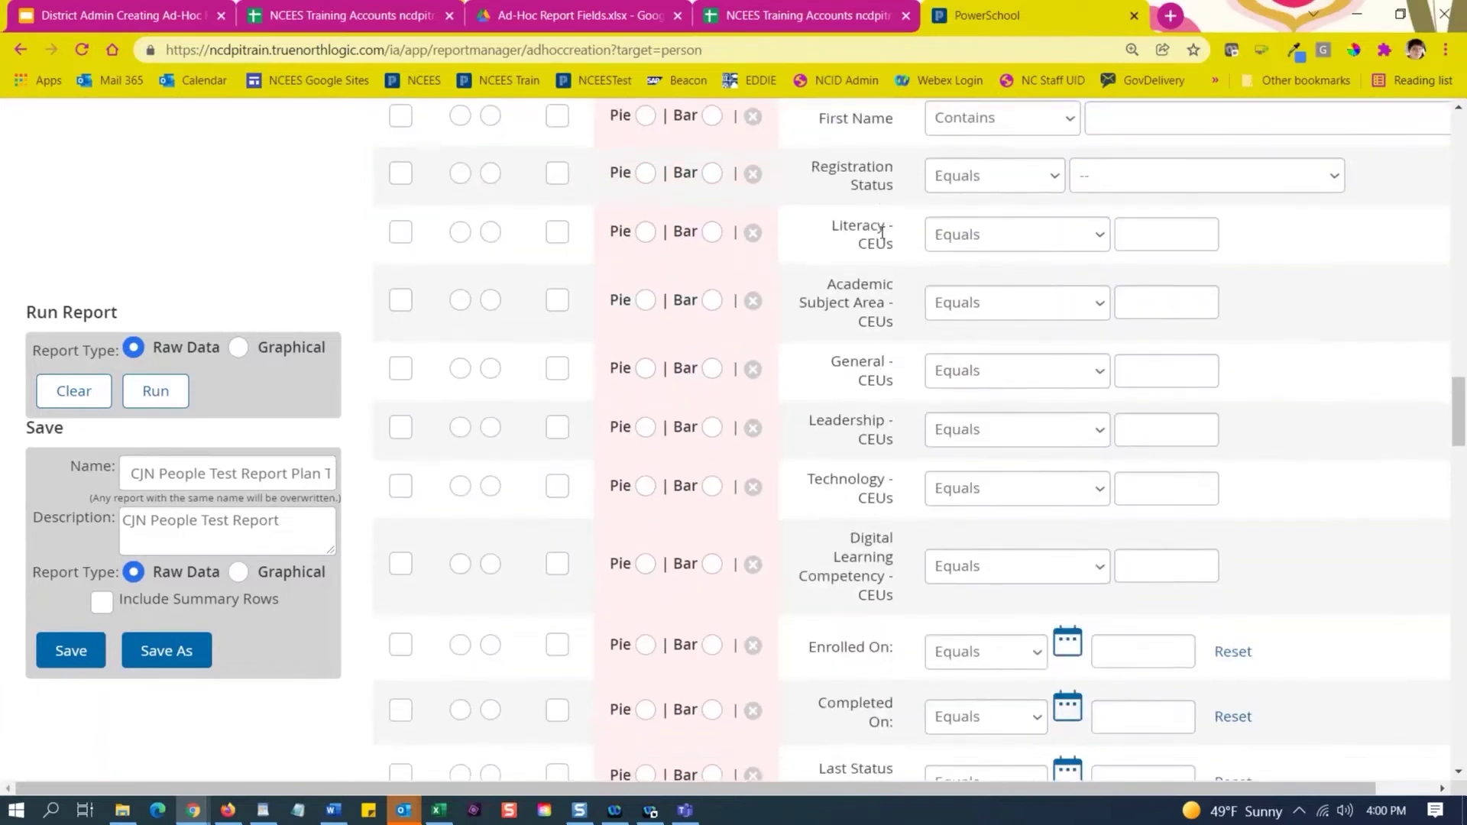
pyautogui.scroll(-5, 884, 233)
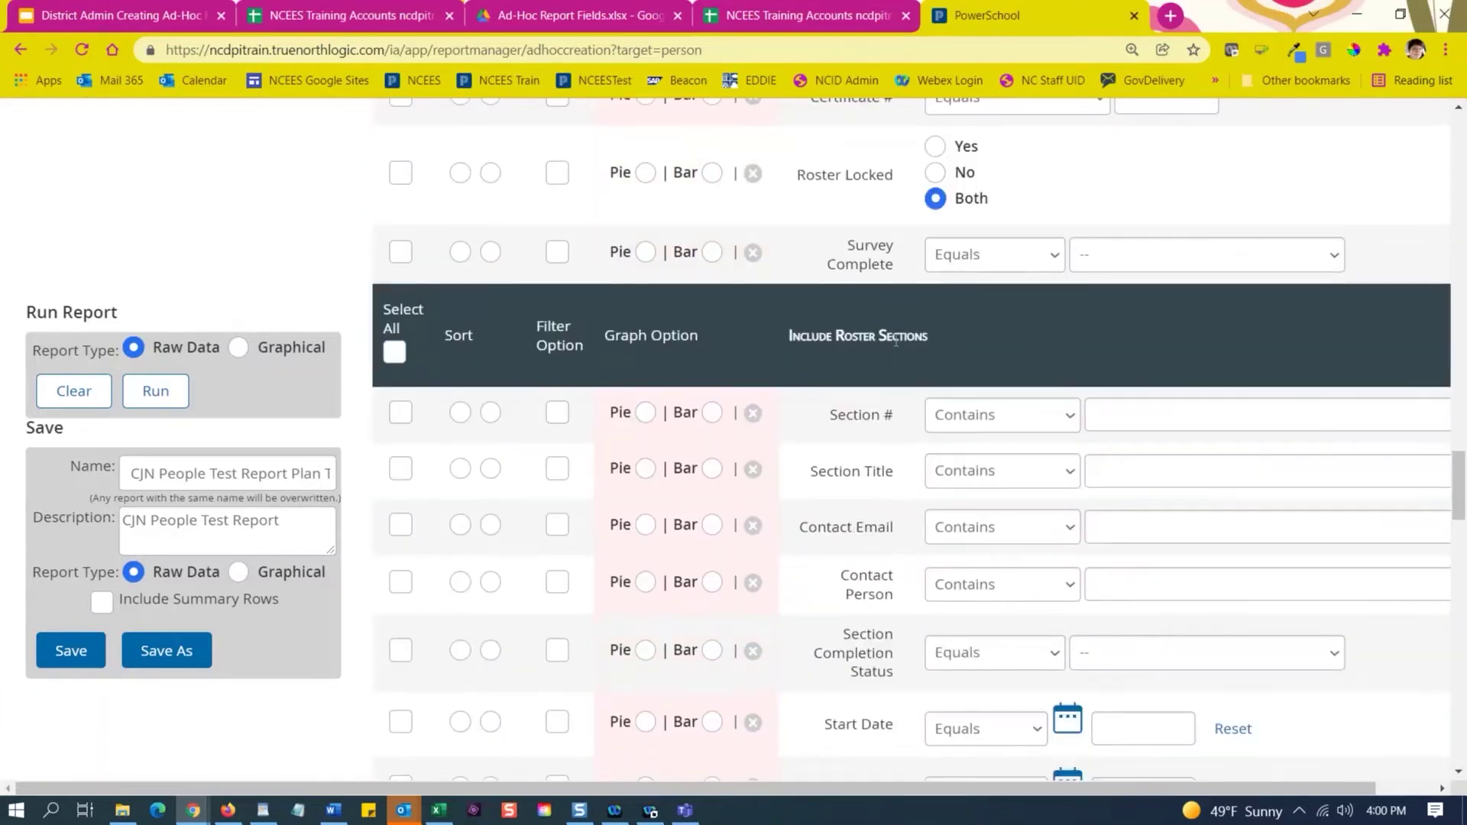
pyautogui.moveTo(927, 338); pyautogui.dragTo(789, 354)
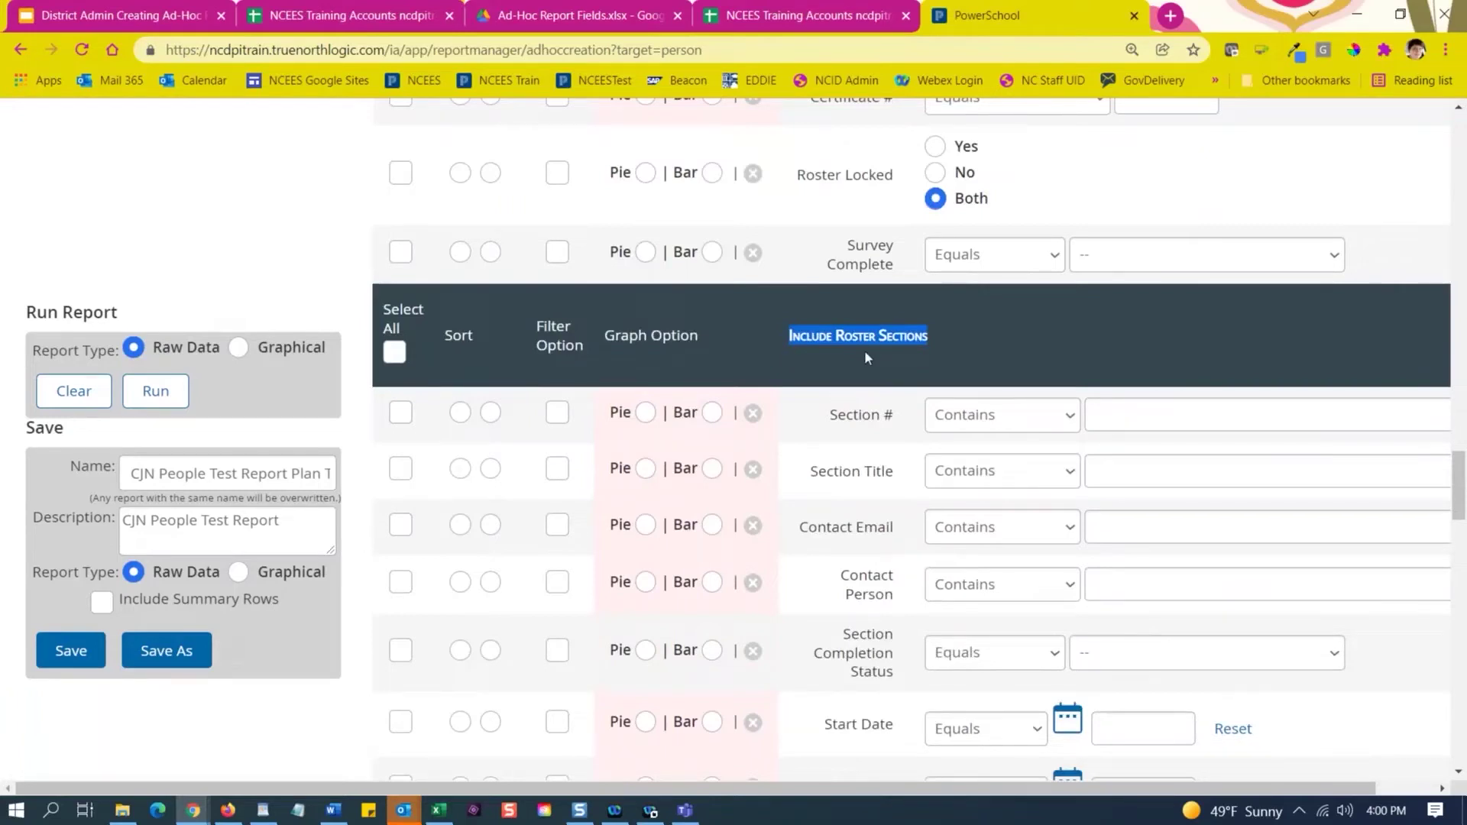
pyautogui.scroll(-11, 864, 350)
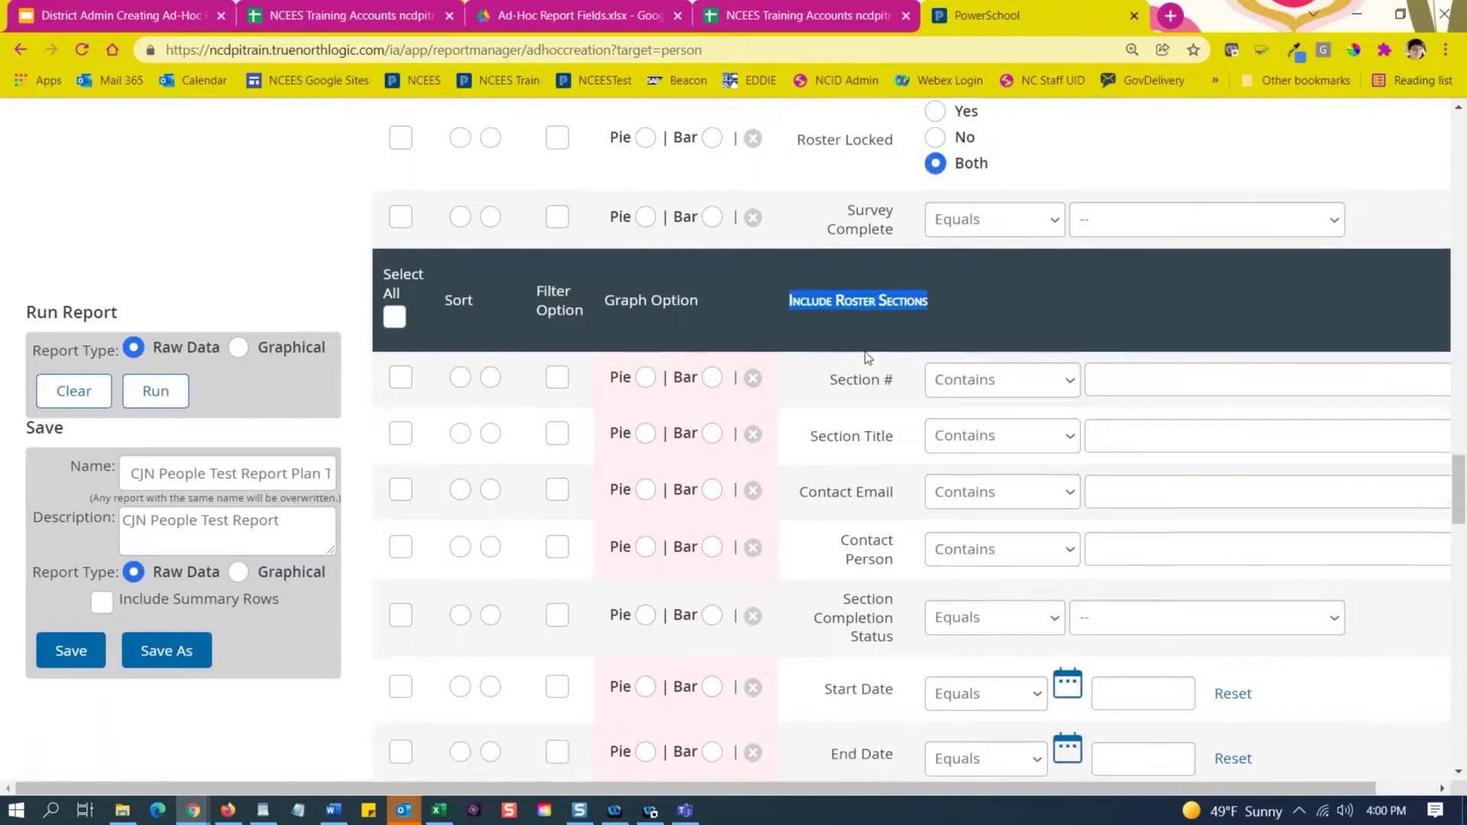
pyautogui.scroll(-13, 865, 351)
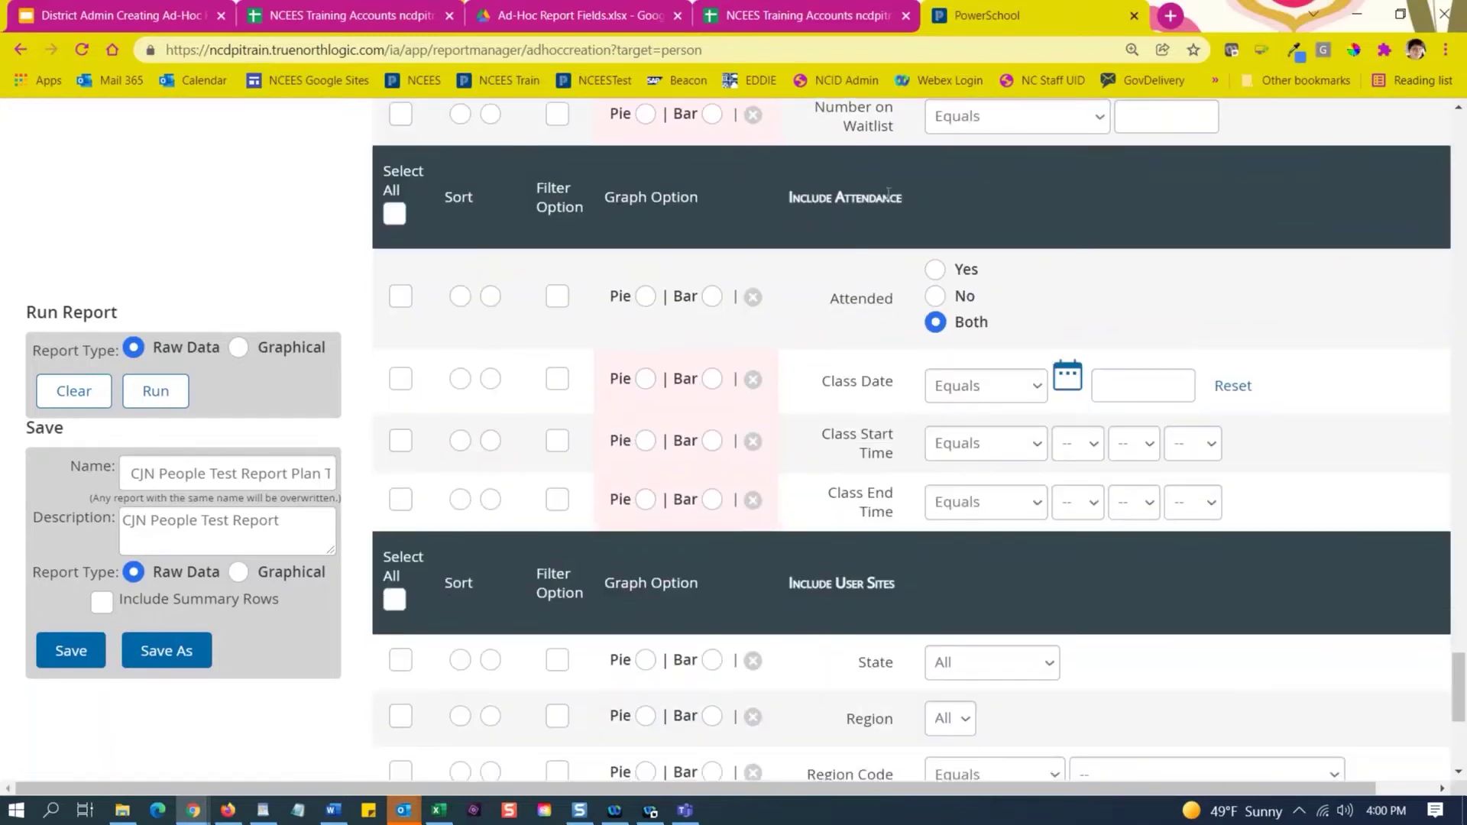
pyautogui.moveTo(902, 200); pyautogui.dragTo(777, 204)
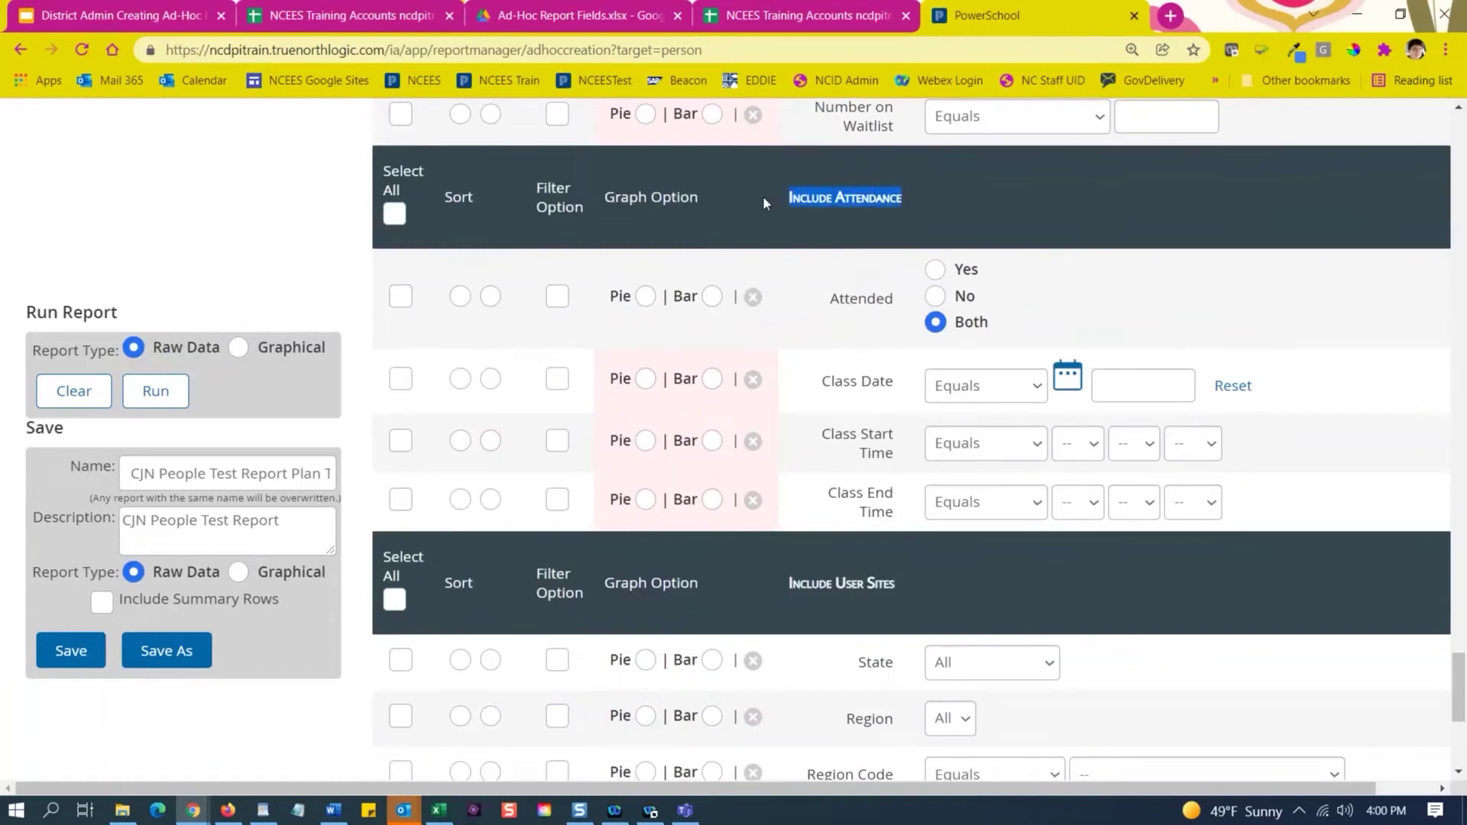
pyautogui.scroll(-4, 746, 255)
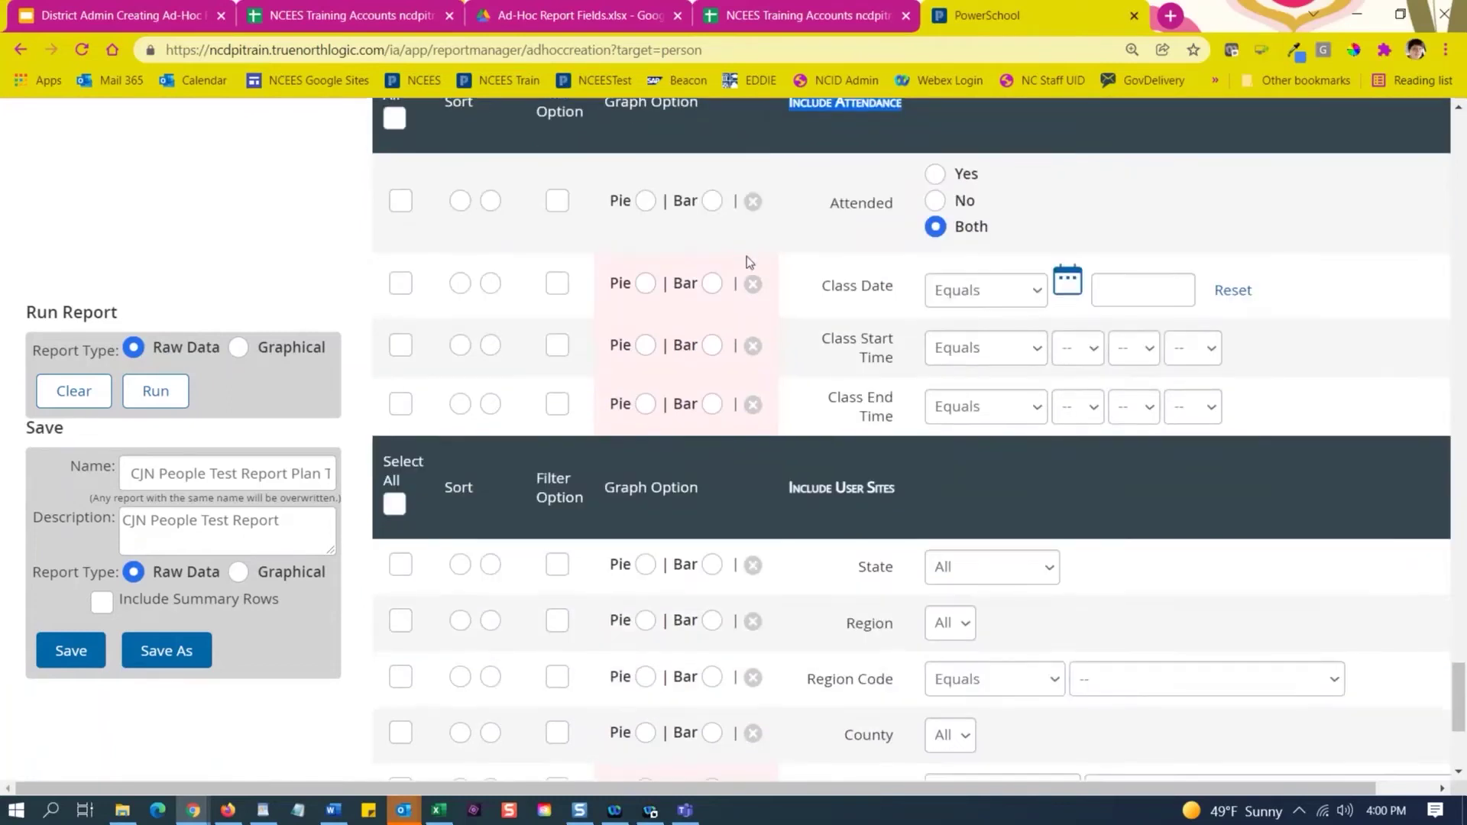
pyautogui.scroll(-2, 746, 262)
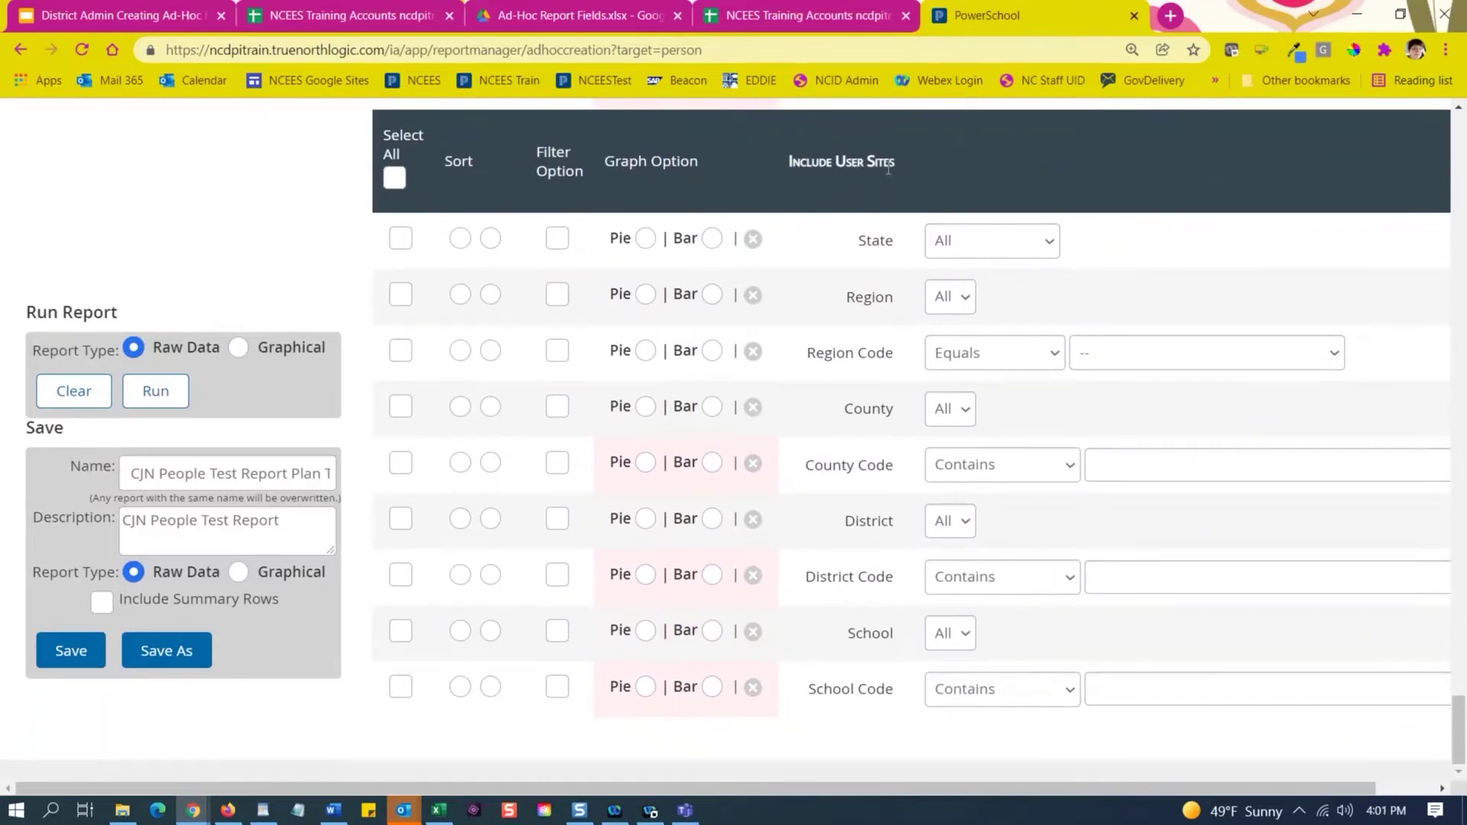
# Add the School field from Include User Sites, leaving School Code and District Code out.
pyautogui.click(402, 635)
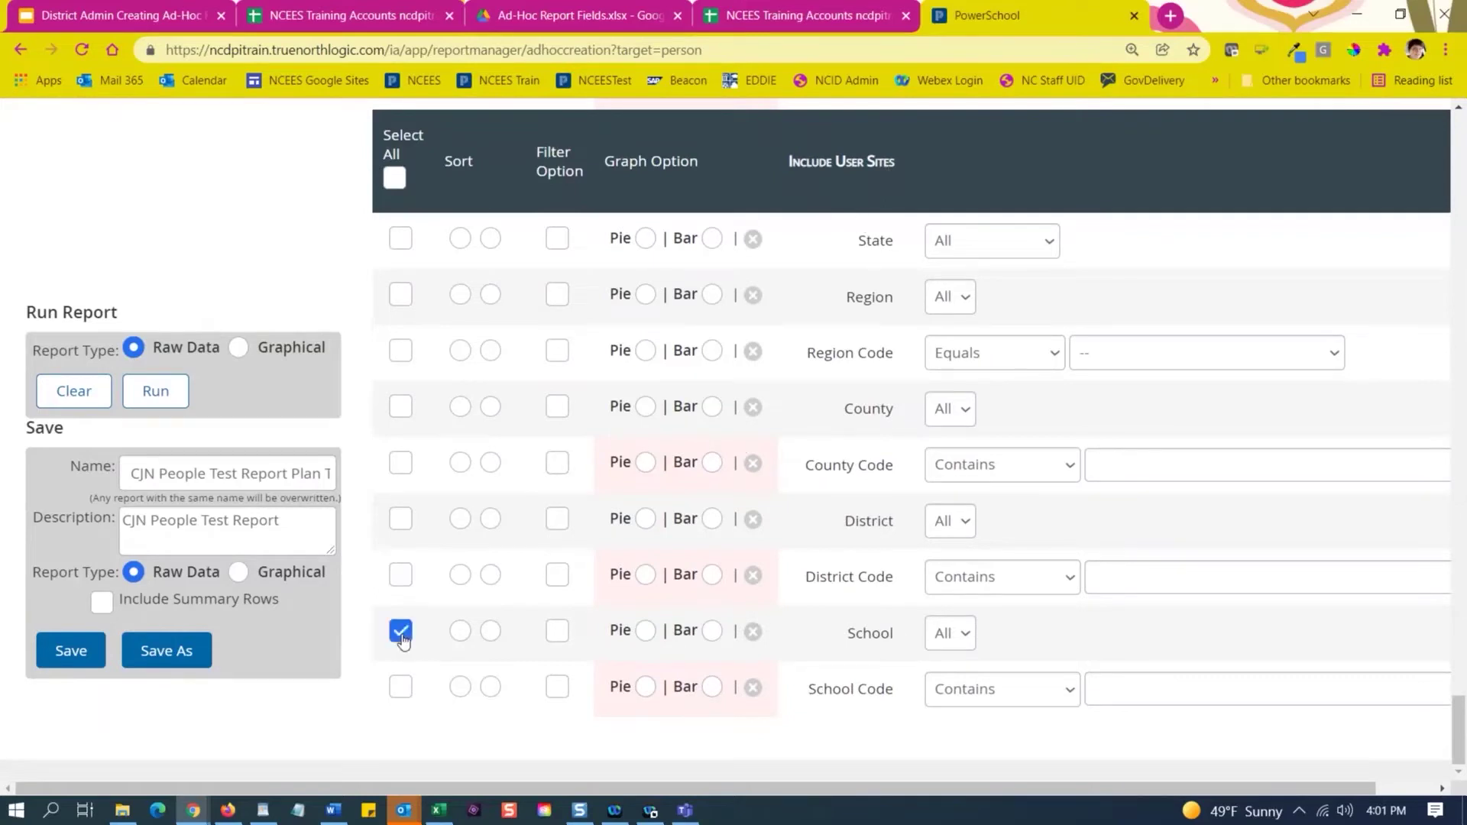
pyautogui.click(400, 690)
pyautogui.click(400, 581)
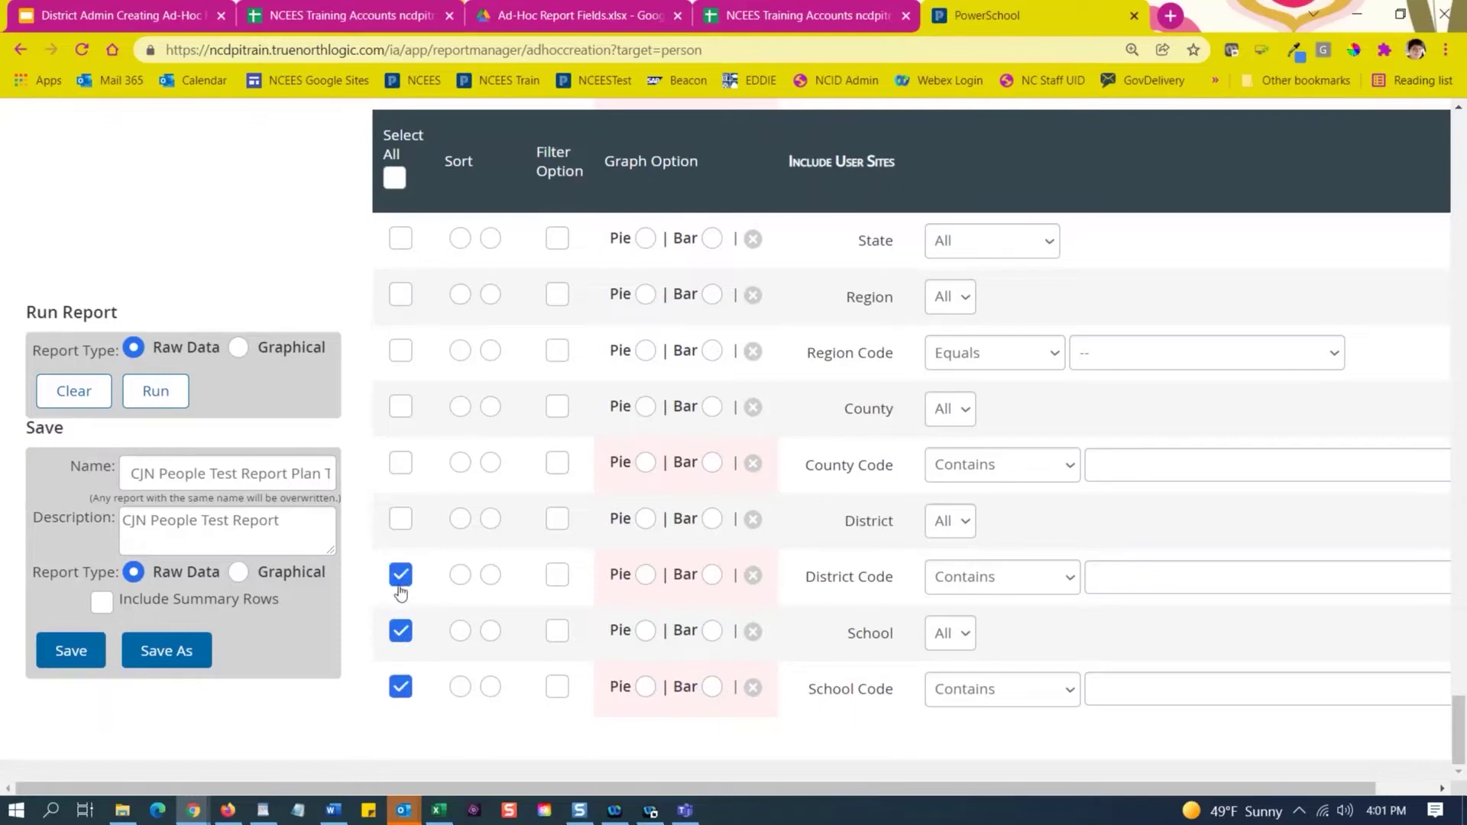
pyautogui.click(399, 585)
pyautogui.click(397, 696)
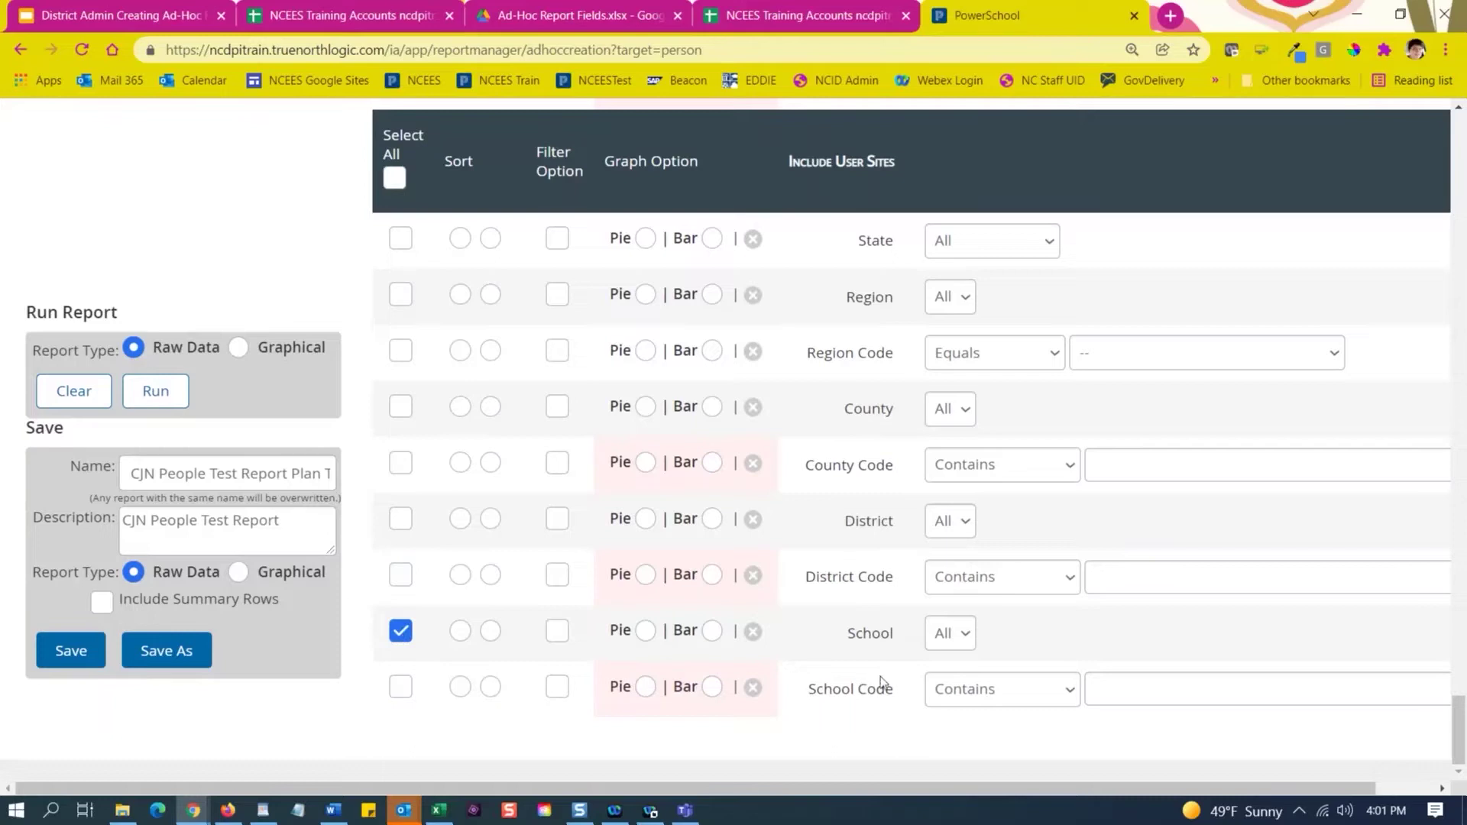
# Make School the first sort field with Last Name as the second.
pyautogui.click(458, 632)
pyautogui.click(460, 635)
pyautogui.scroll(10, 1187, 362)
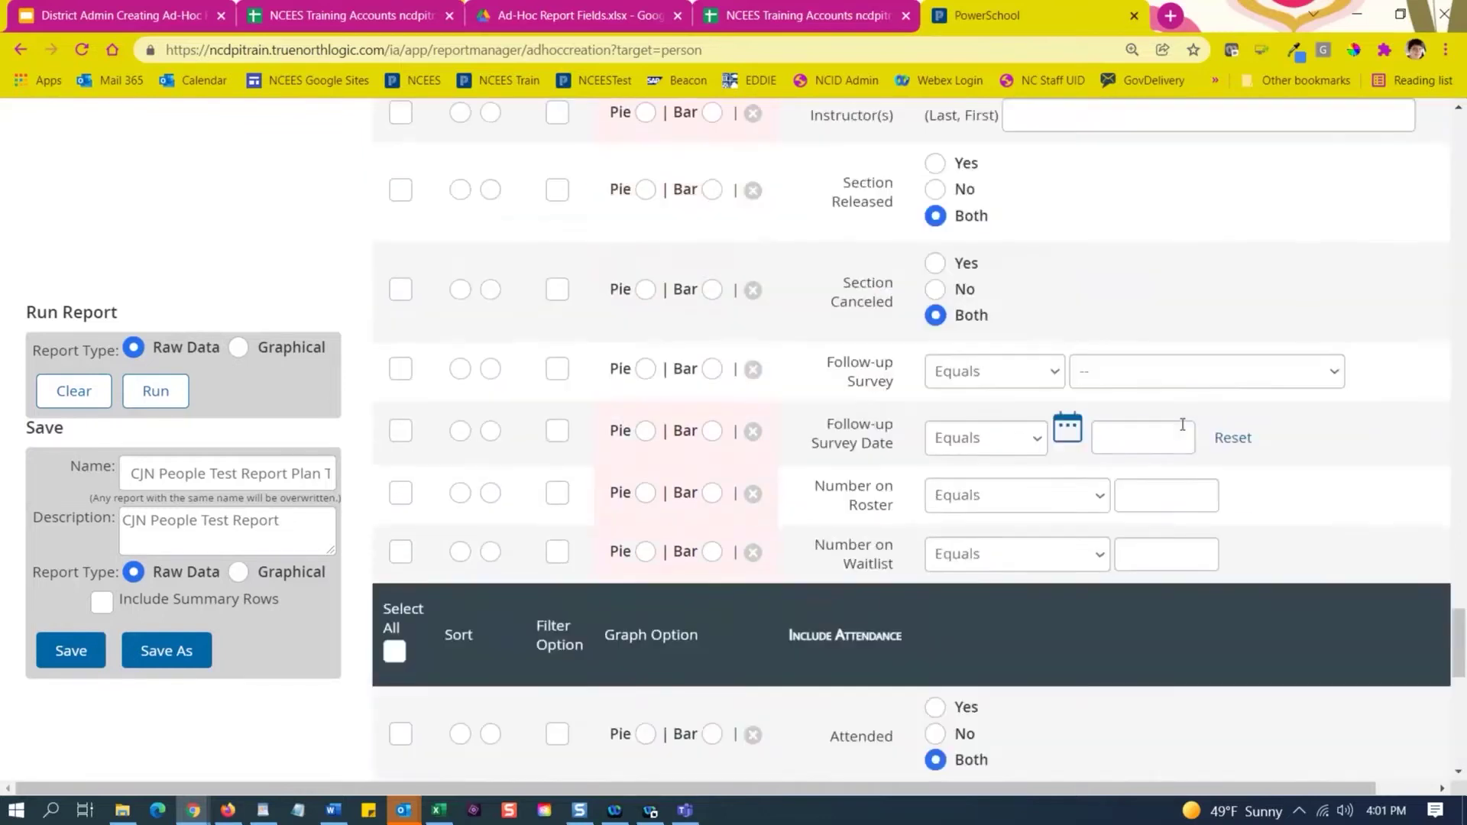
pyautogui.scroll(15, 1188, 337)
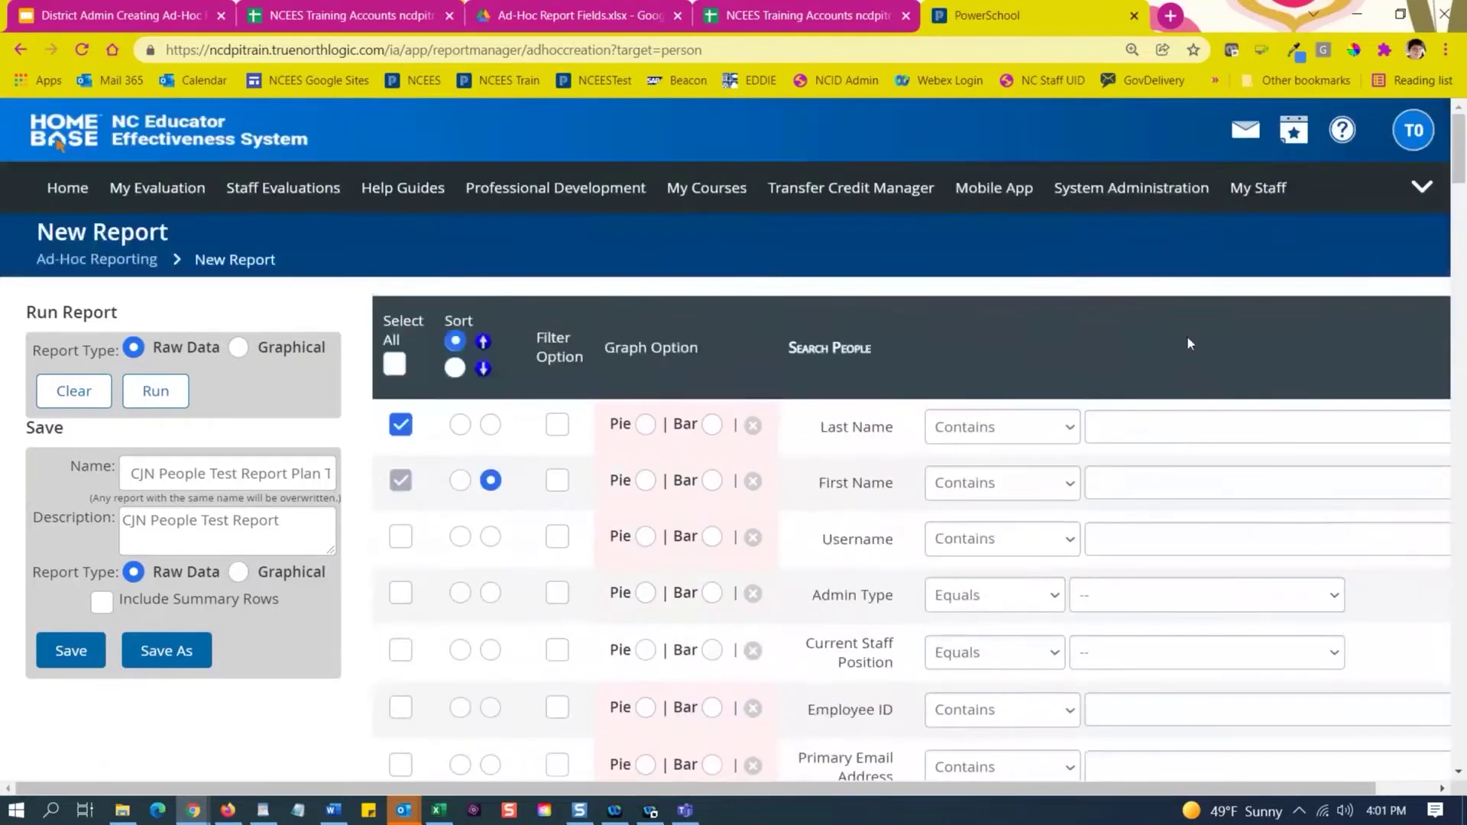
pyautogui.click(460, 424)
pyautogui.click(490, 424)
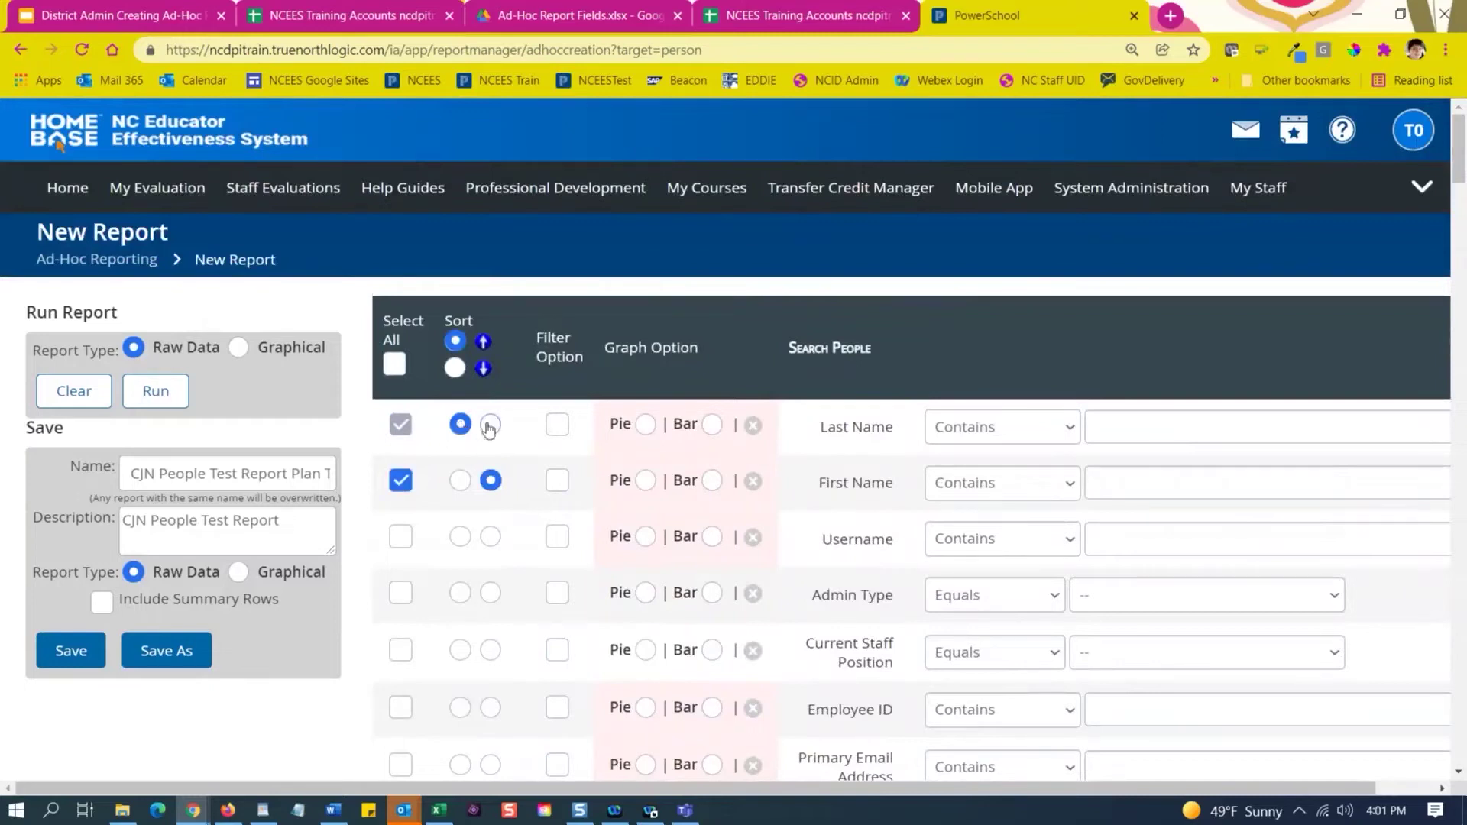
pyautogui.scroll(-4, 440, 570)
pyautogui.scroll(-20, 434, 572)
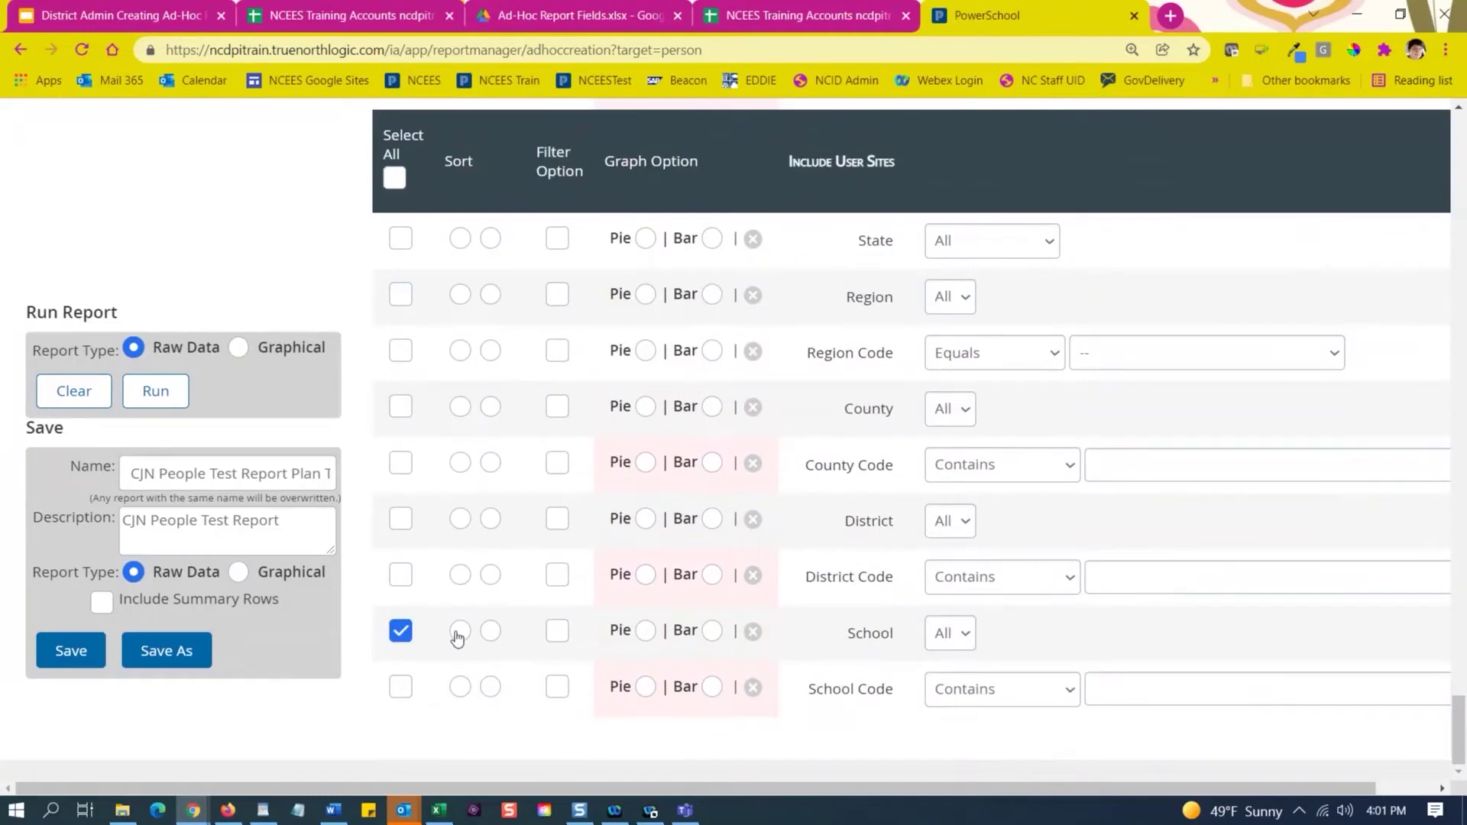
pyautogui.click(459, 632)
# Save the report as a new memorized report copy.
pyautogui.click(173, 661)
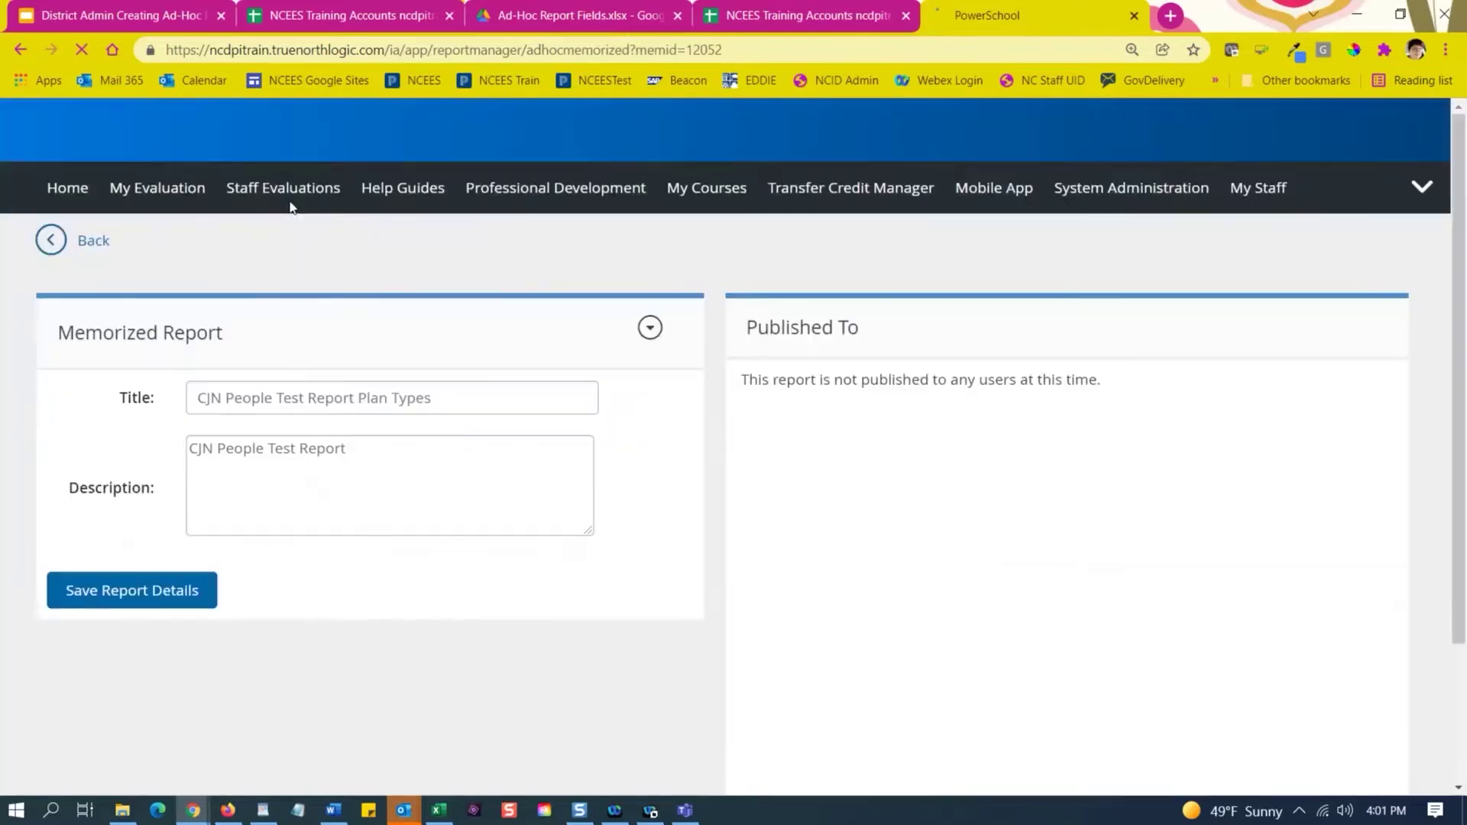
pyautogui.click(474, 413)
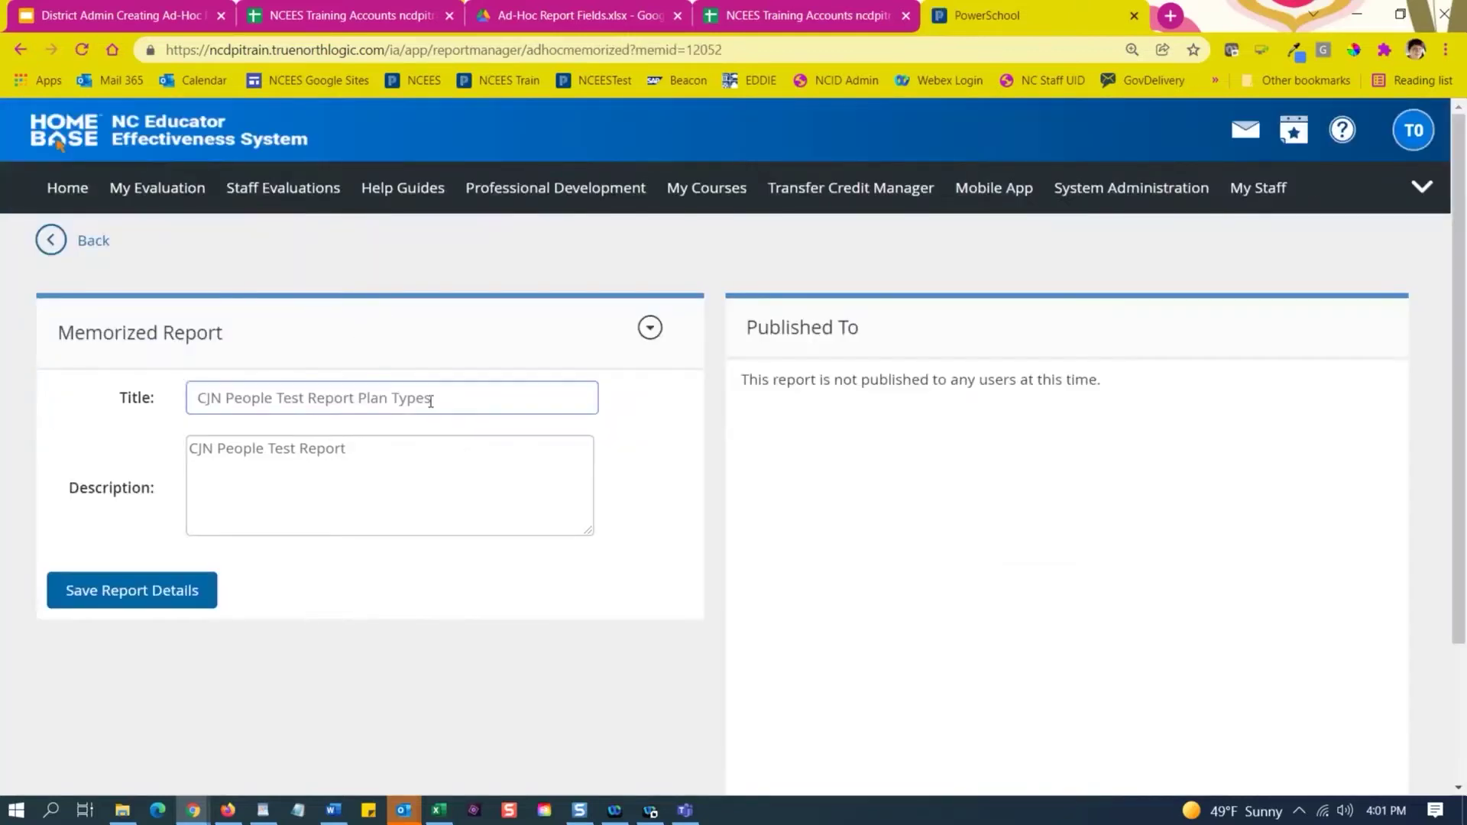
pyautogui.click(480, 454)
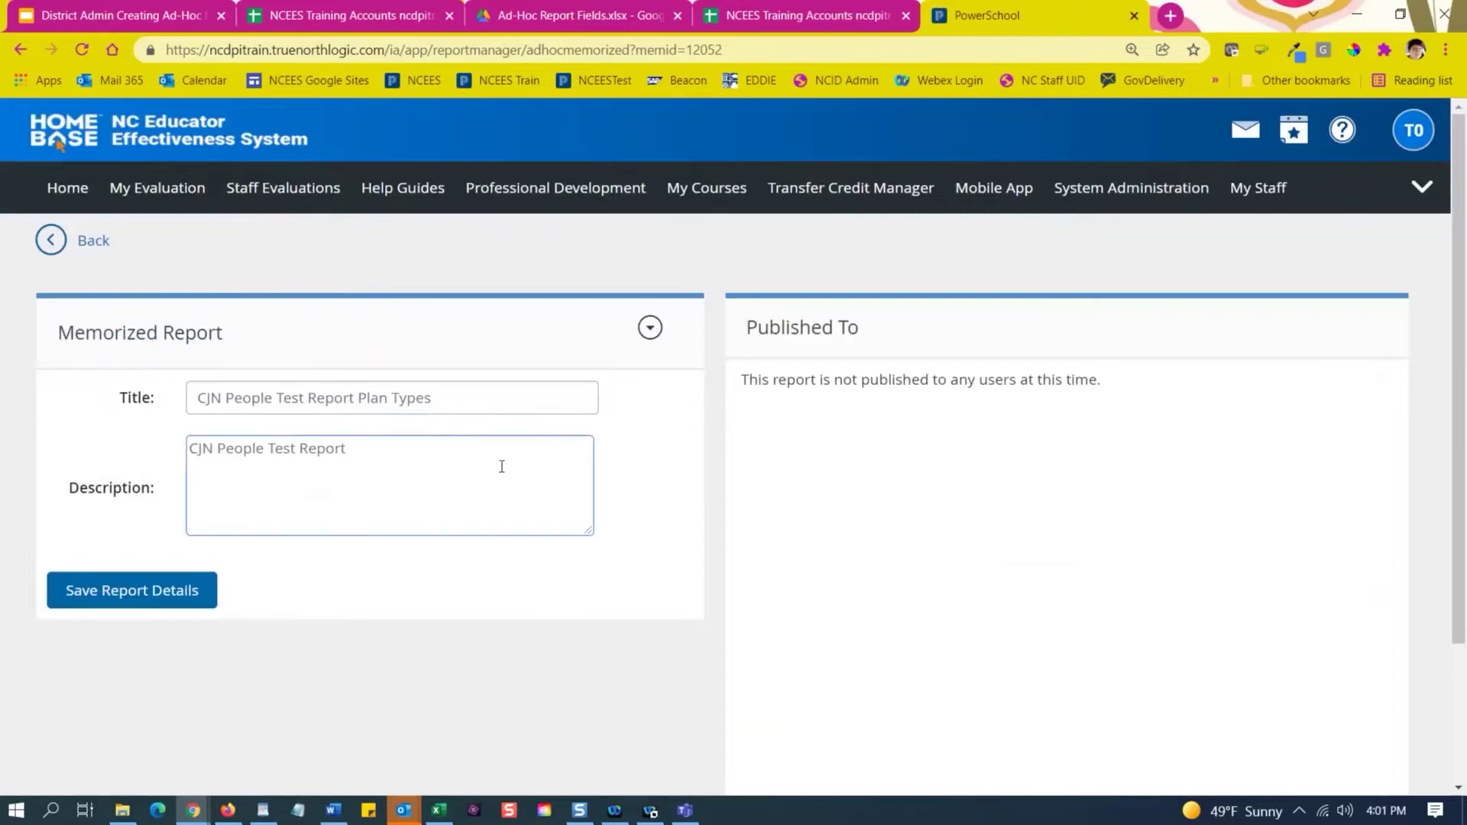
pyautogui.click(649, 328)
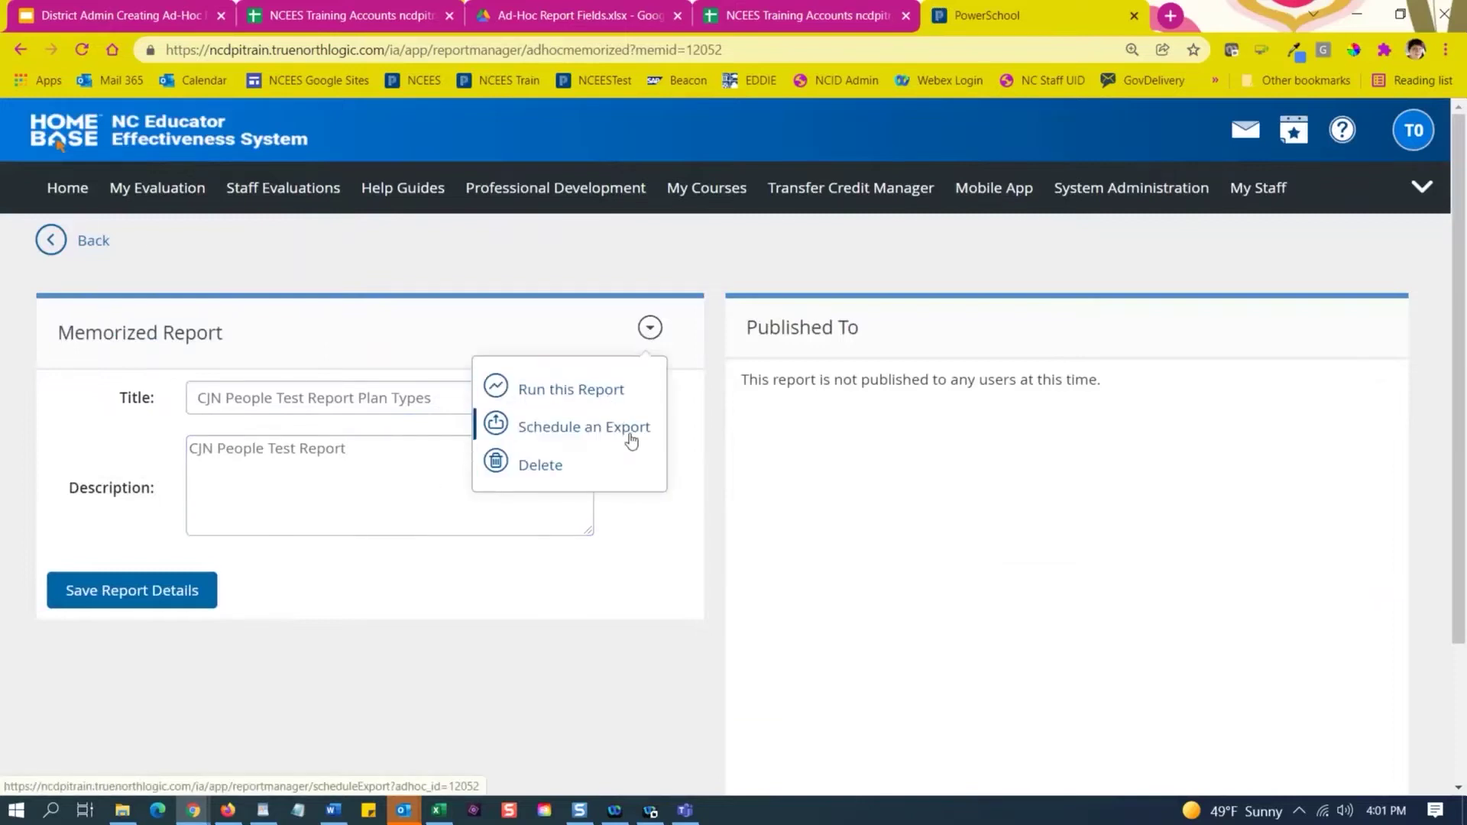
pyautogui.click(384, 579)
# Append '21-22' to the report title and description and save the report details.
pyautogui.click(445, 397)
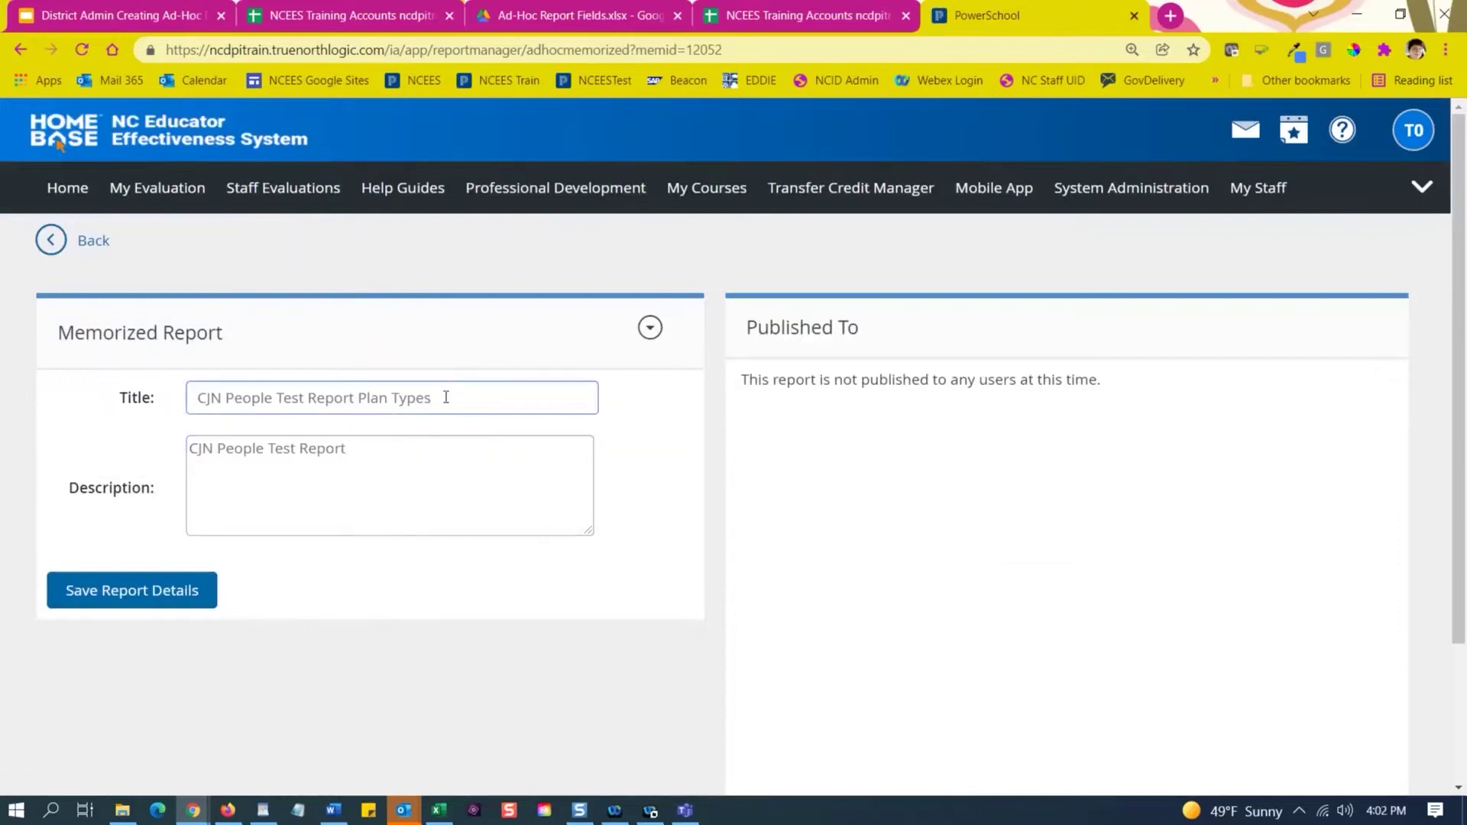
pyautogui.write('21-22')
pyautogui.click(370, 455)
pyautogui.write('21-22')
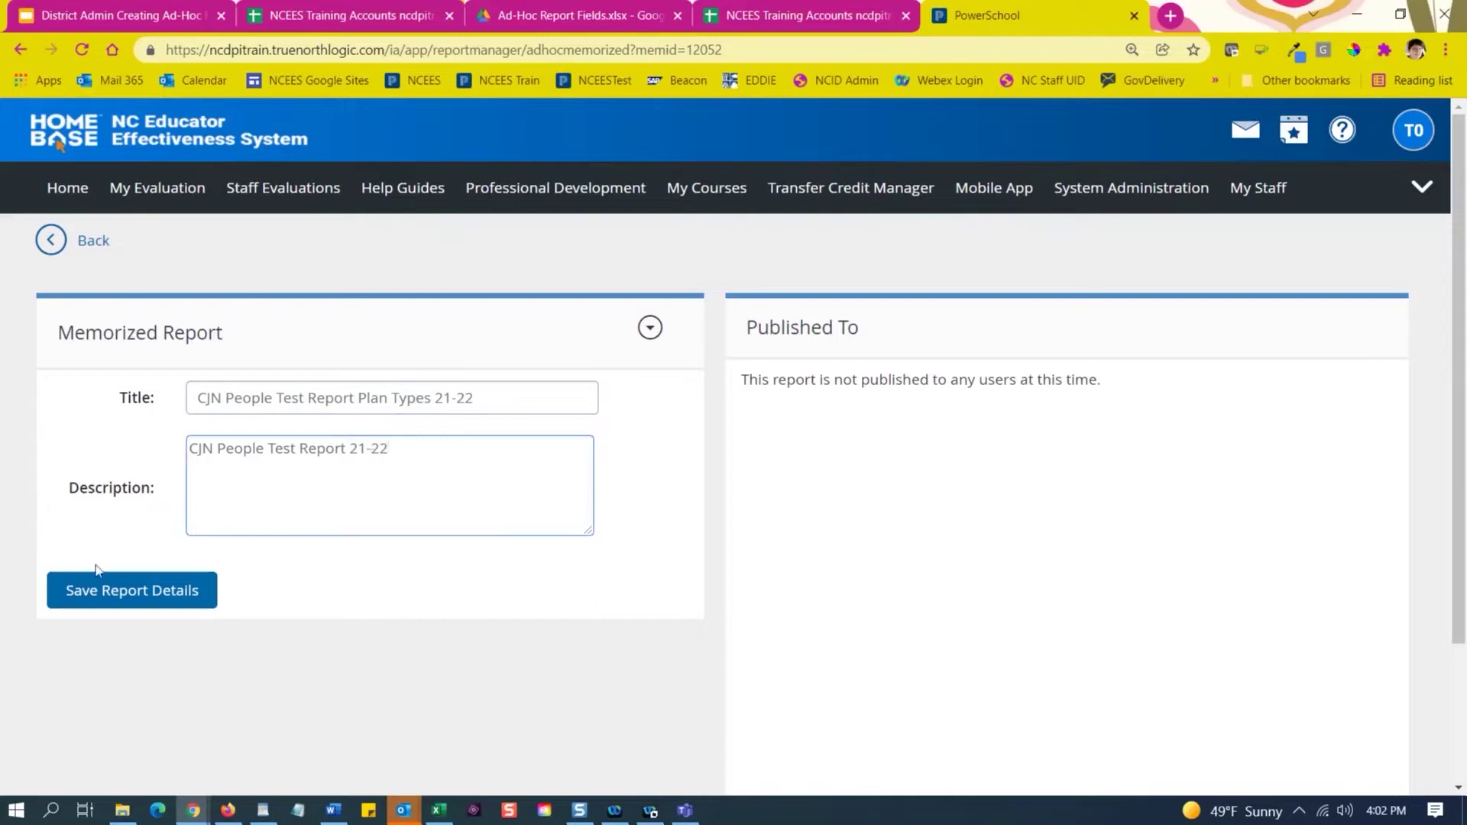
pyautogui.click(149, 604)
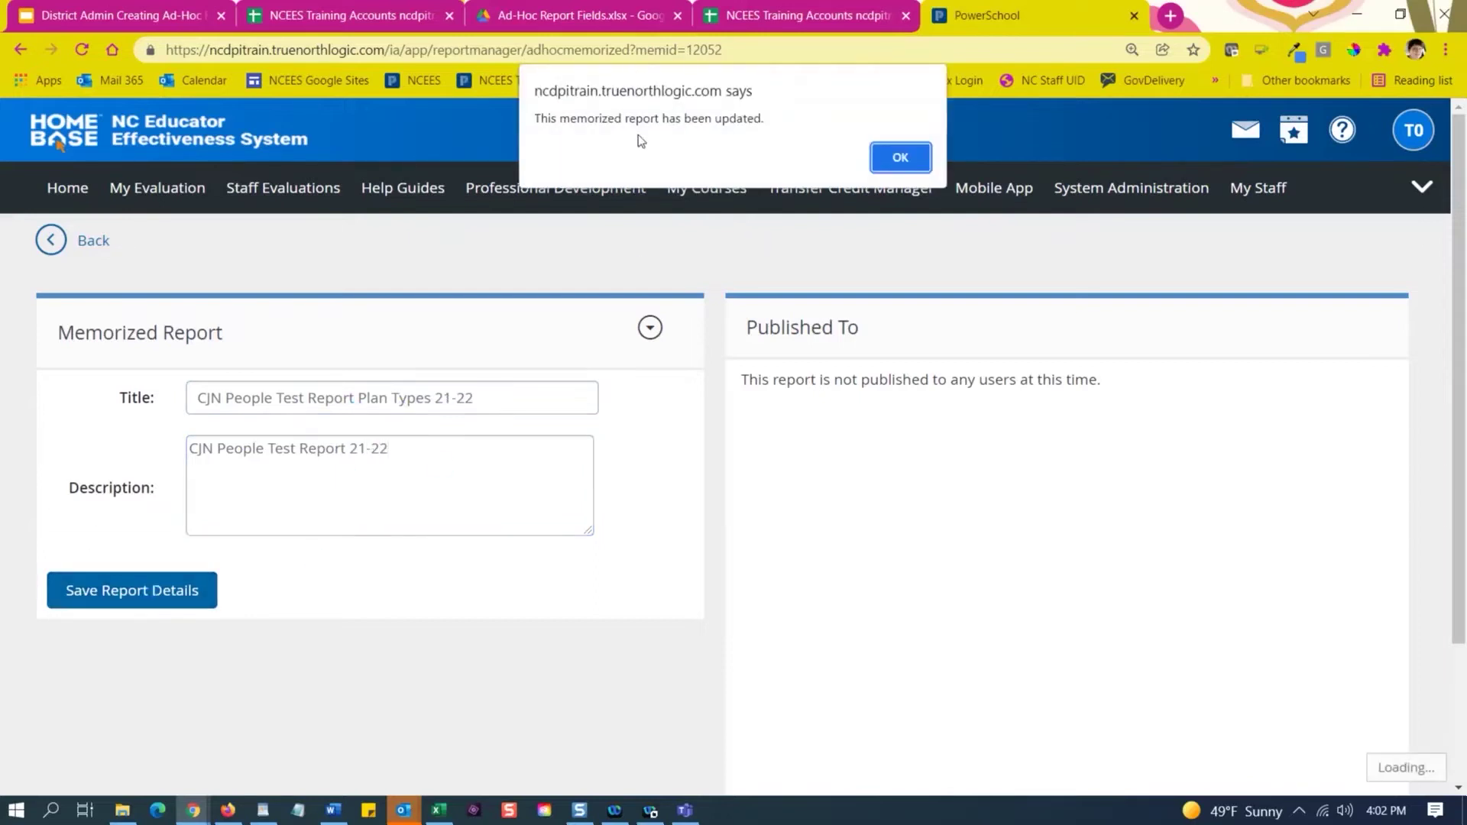
pyautogui.click(902, 160)
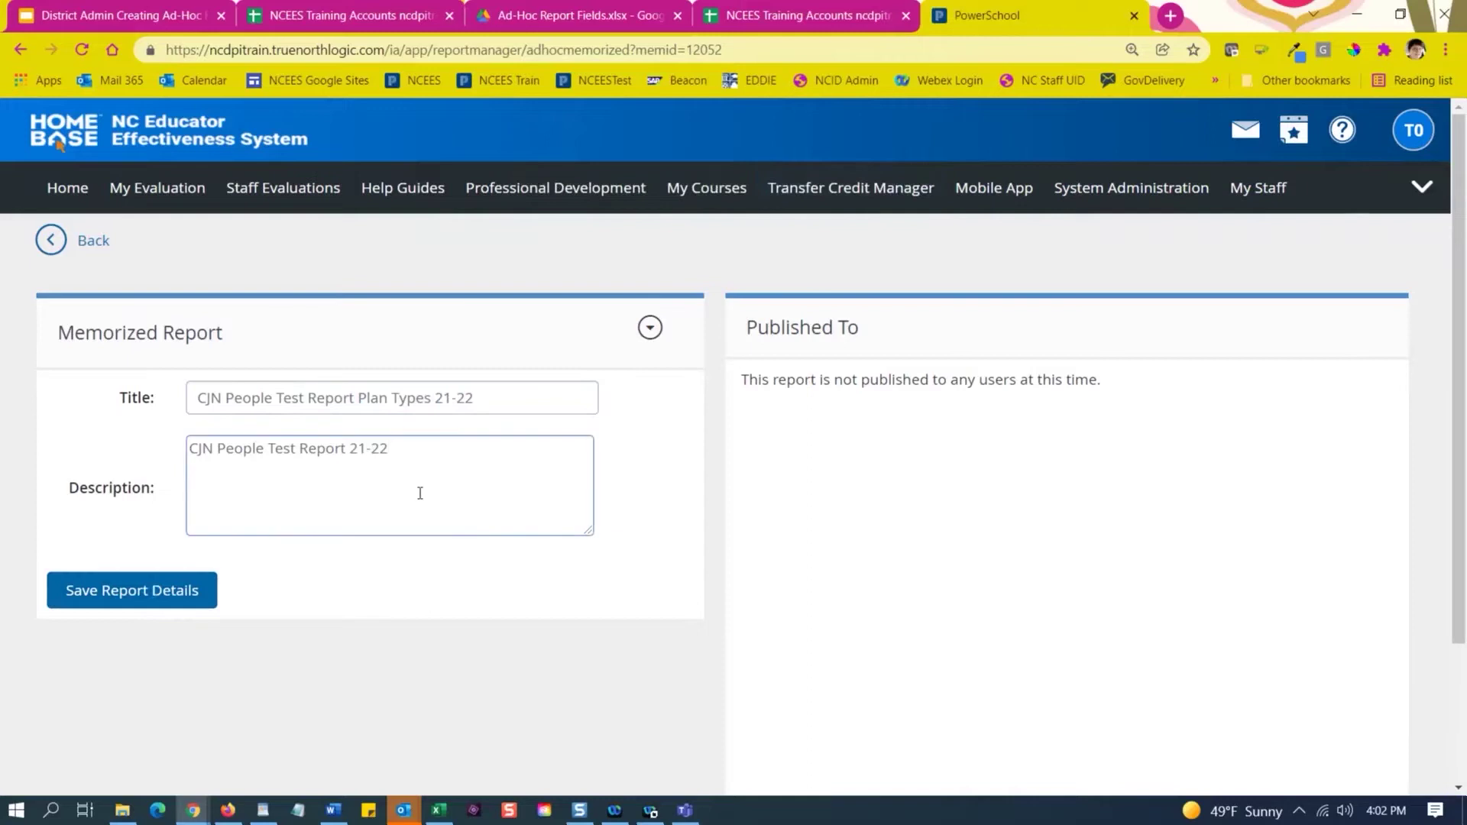
pyautogui.scroll(-3, 420, 493)
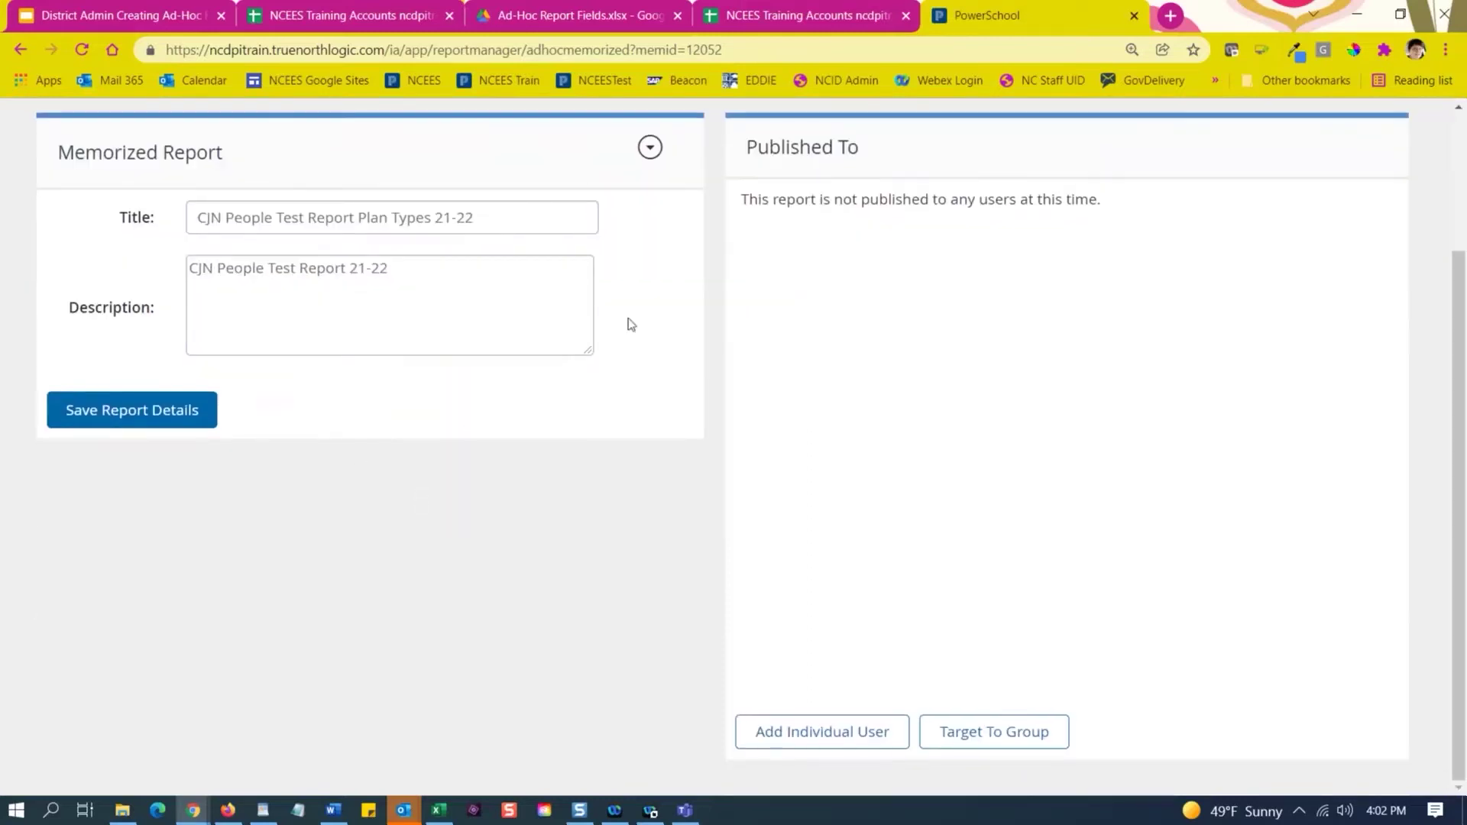
pyautogui.scroll(3, 657, 369)
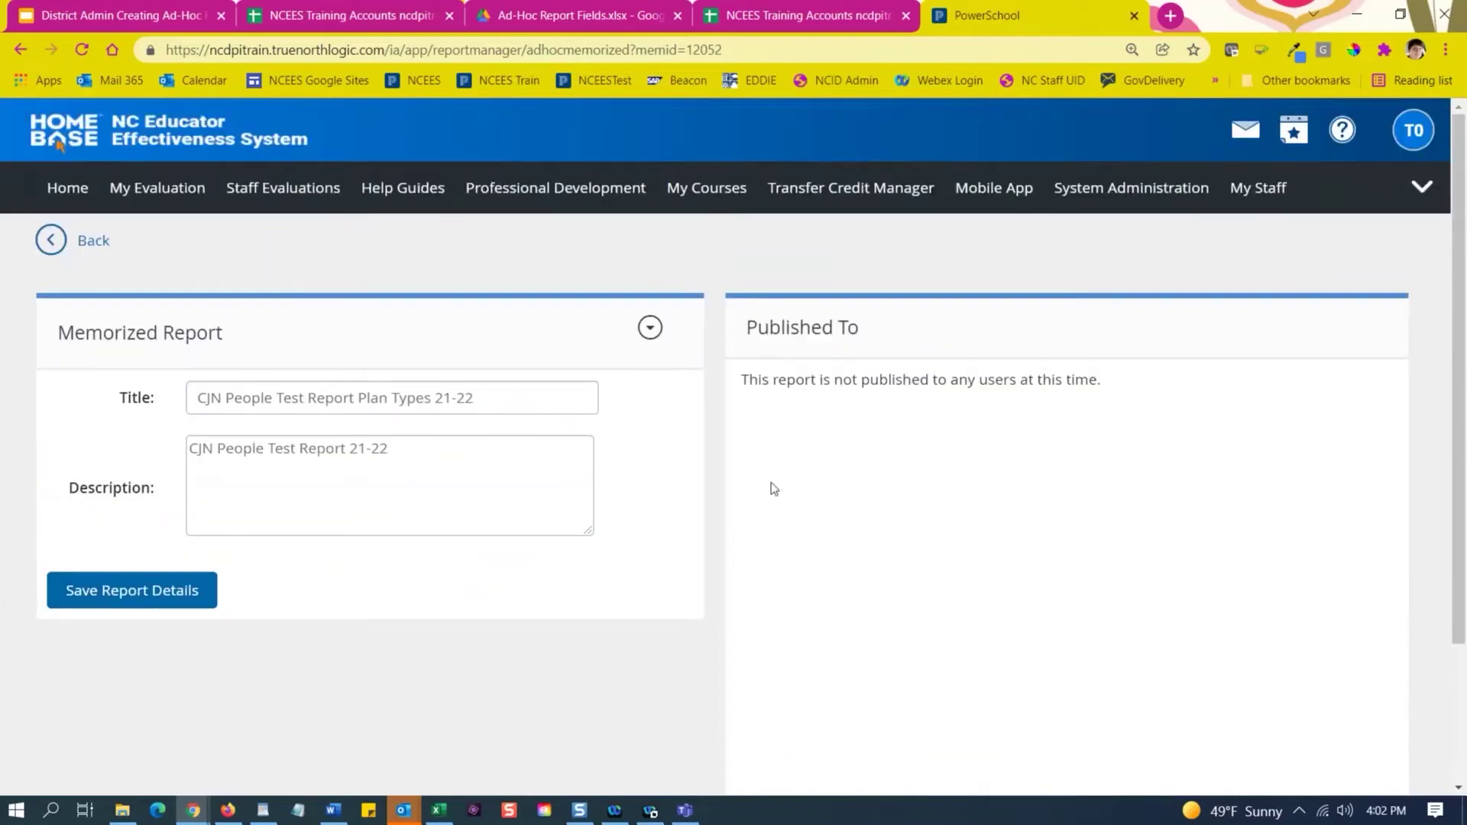
# Run the CJN People Test Report Plan Types 21-22 saved report as raw data, then refresh until it is view-able.
pyautogui.click(657, 333)
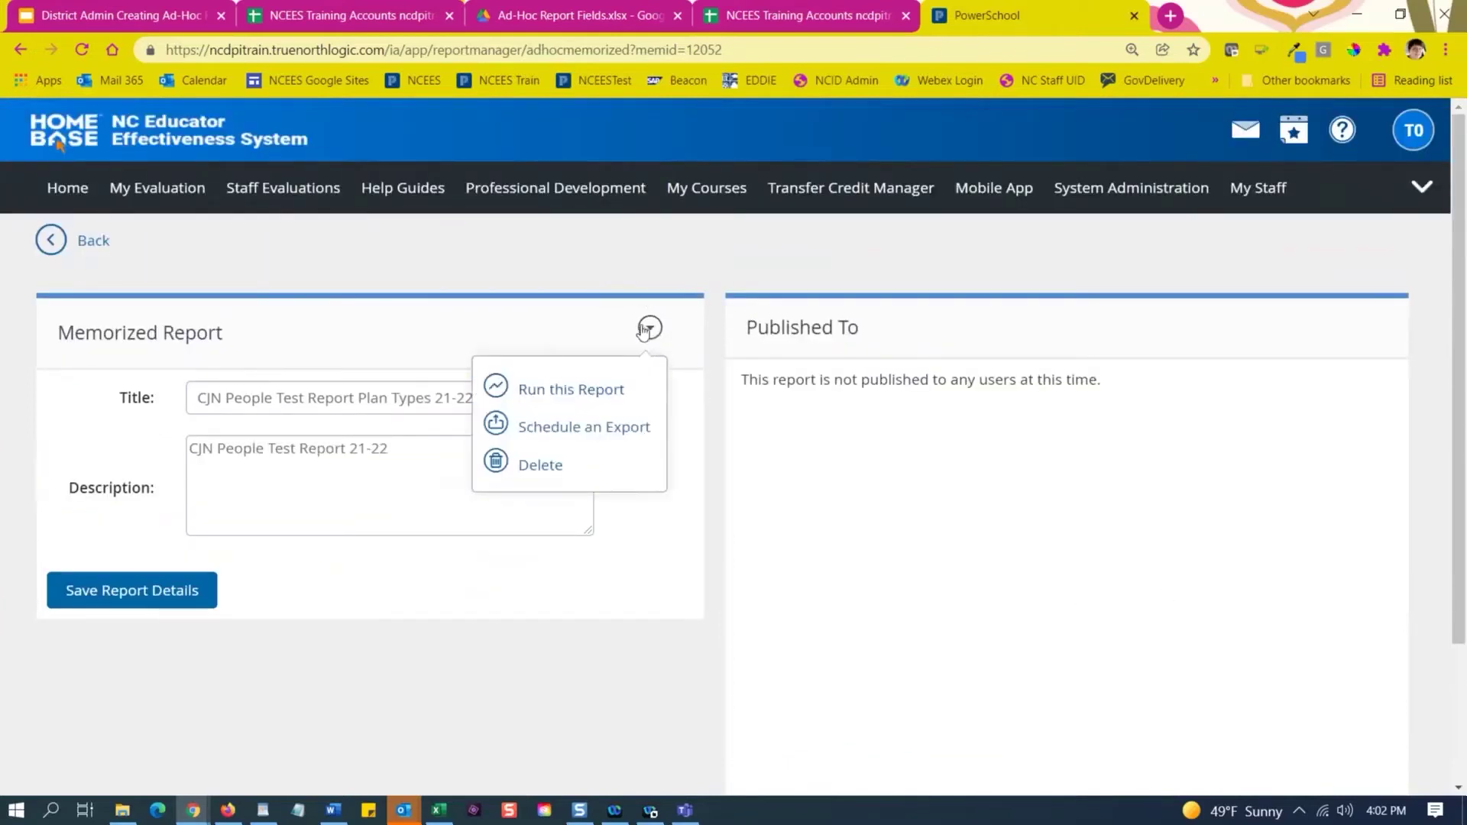
pyautogui.click(605, 394)
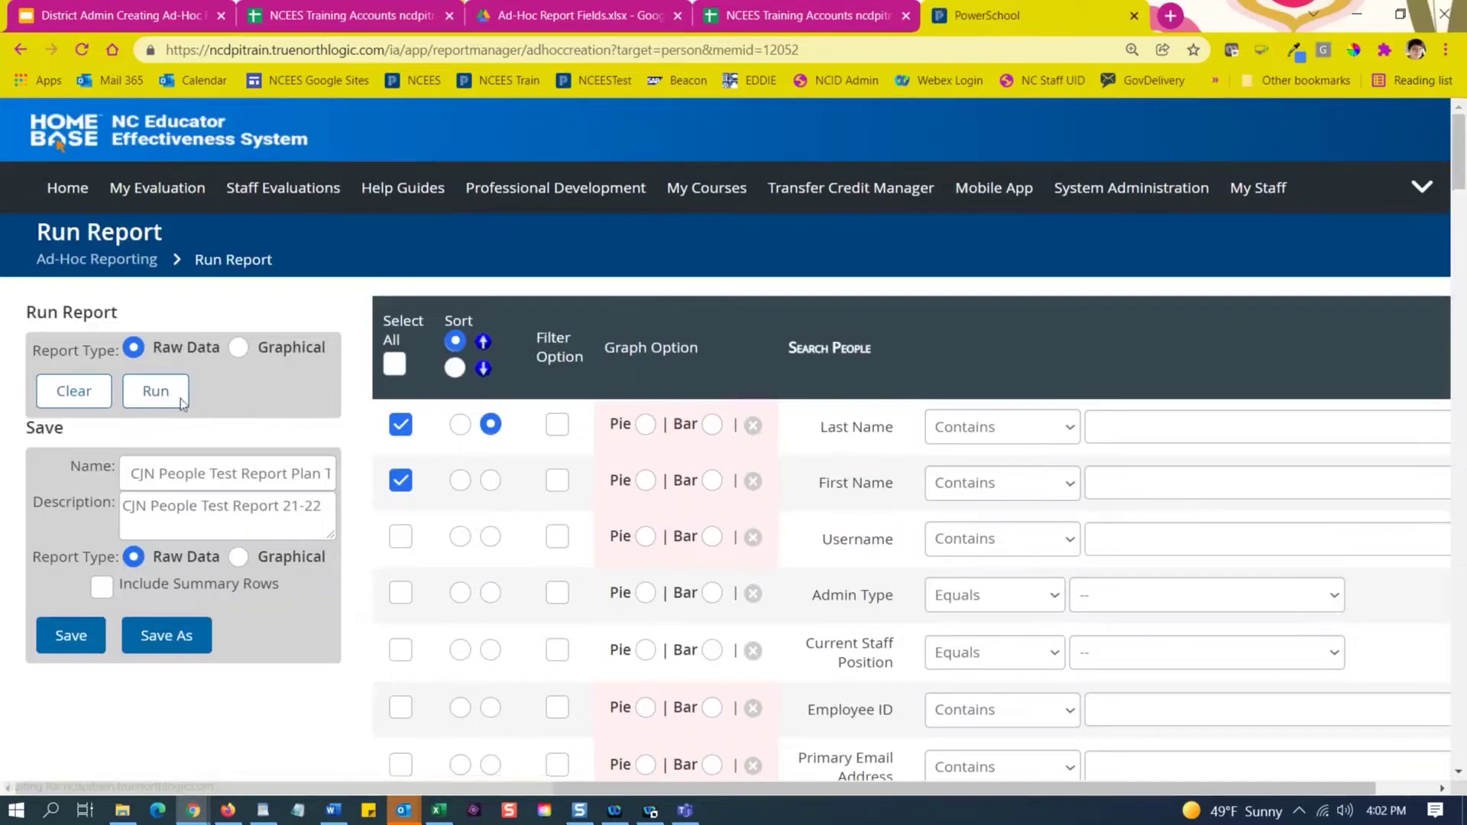
pyautogui.click(156, 394)
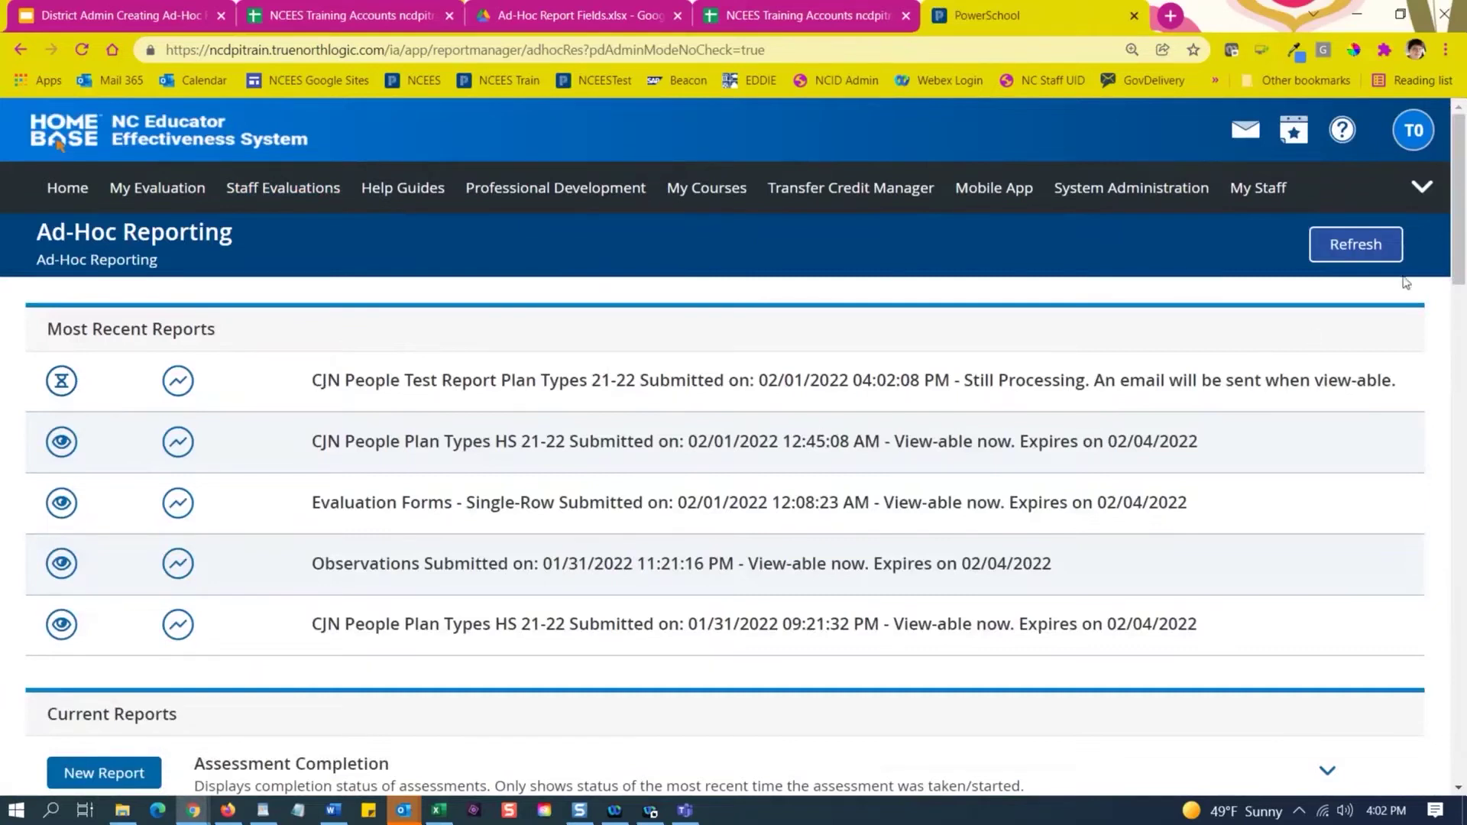
pyautogui.click(1359, 261)
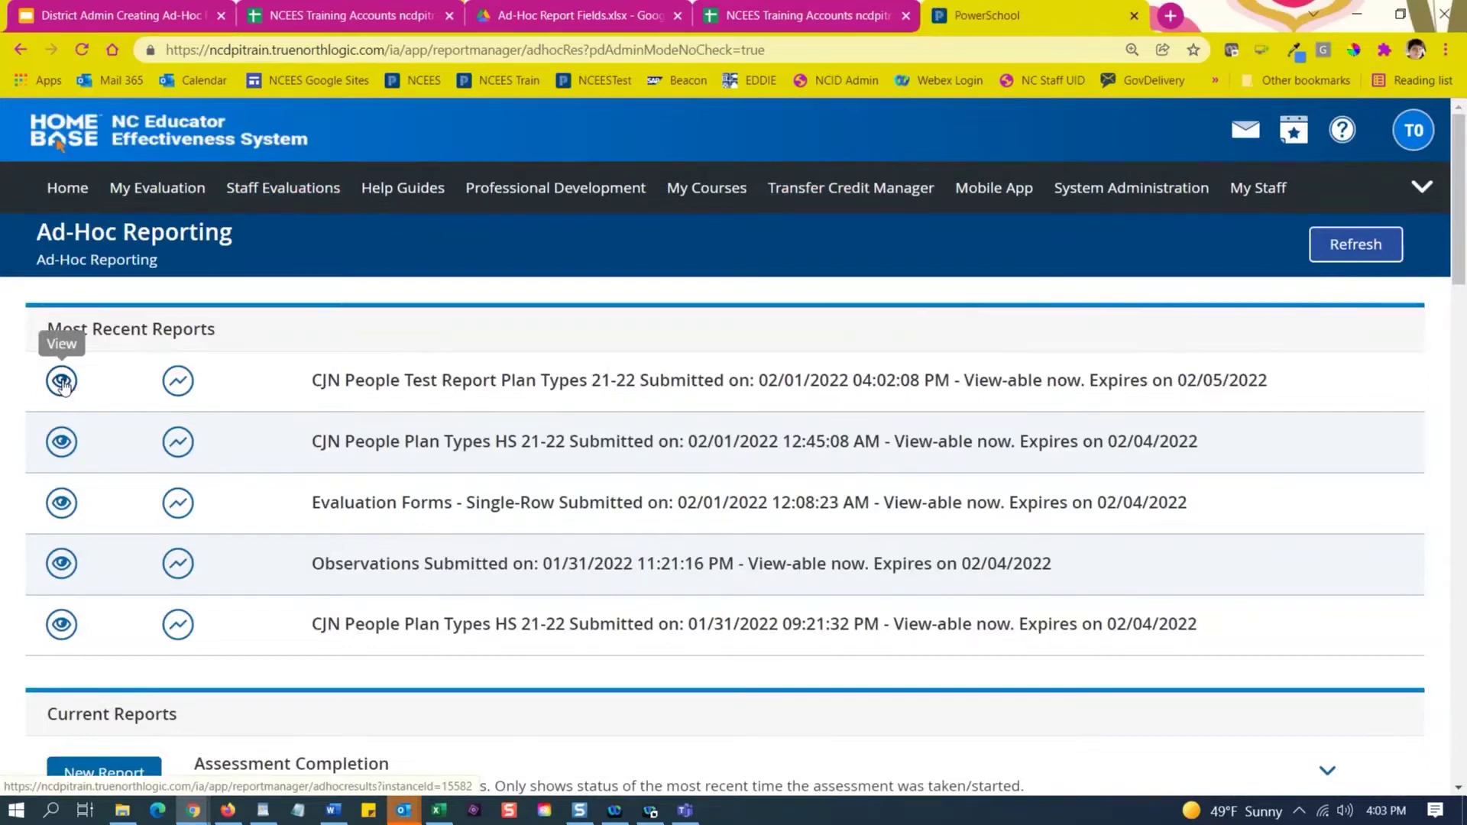
# View the finished report's results and export them to CSV, opening AdHocReport_person (2) in Excel.
pyautogui.click(63, 384)
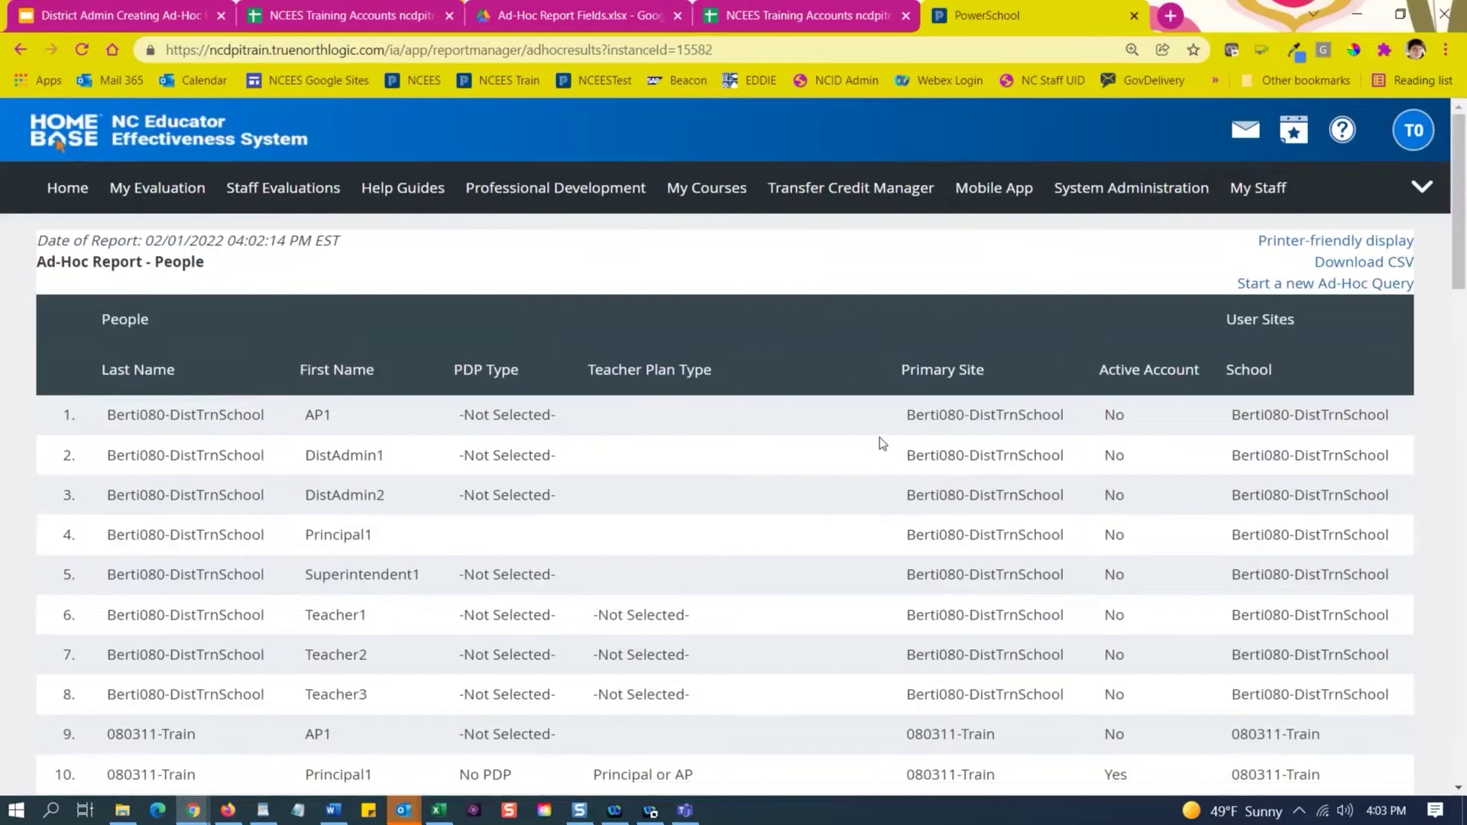
pyautogui.scroll(-2, 684, 473)
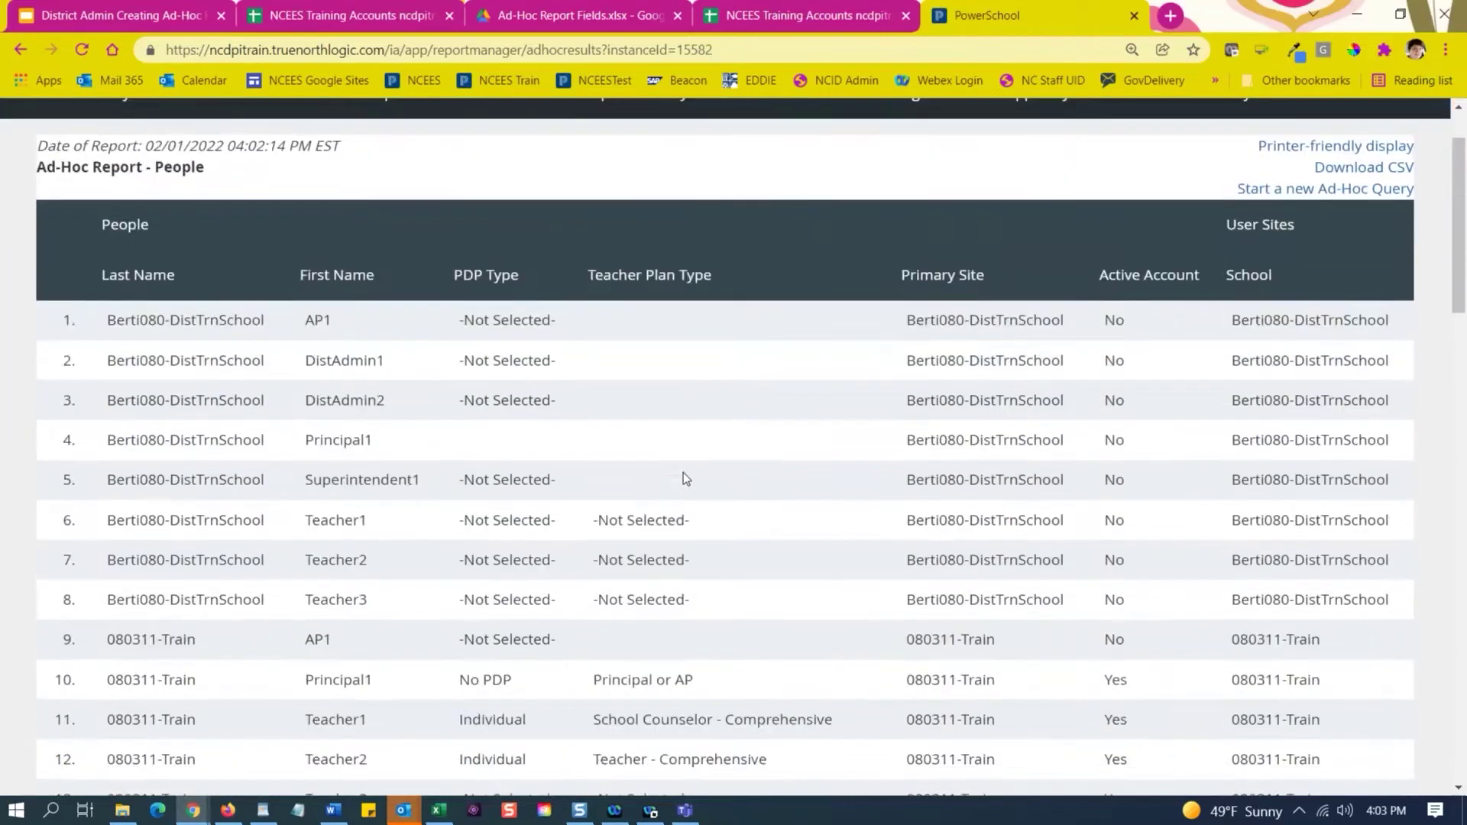
pyautogui.scroll(1, 684, 472)
pyautogui.scroll(-4, 685, 473)
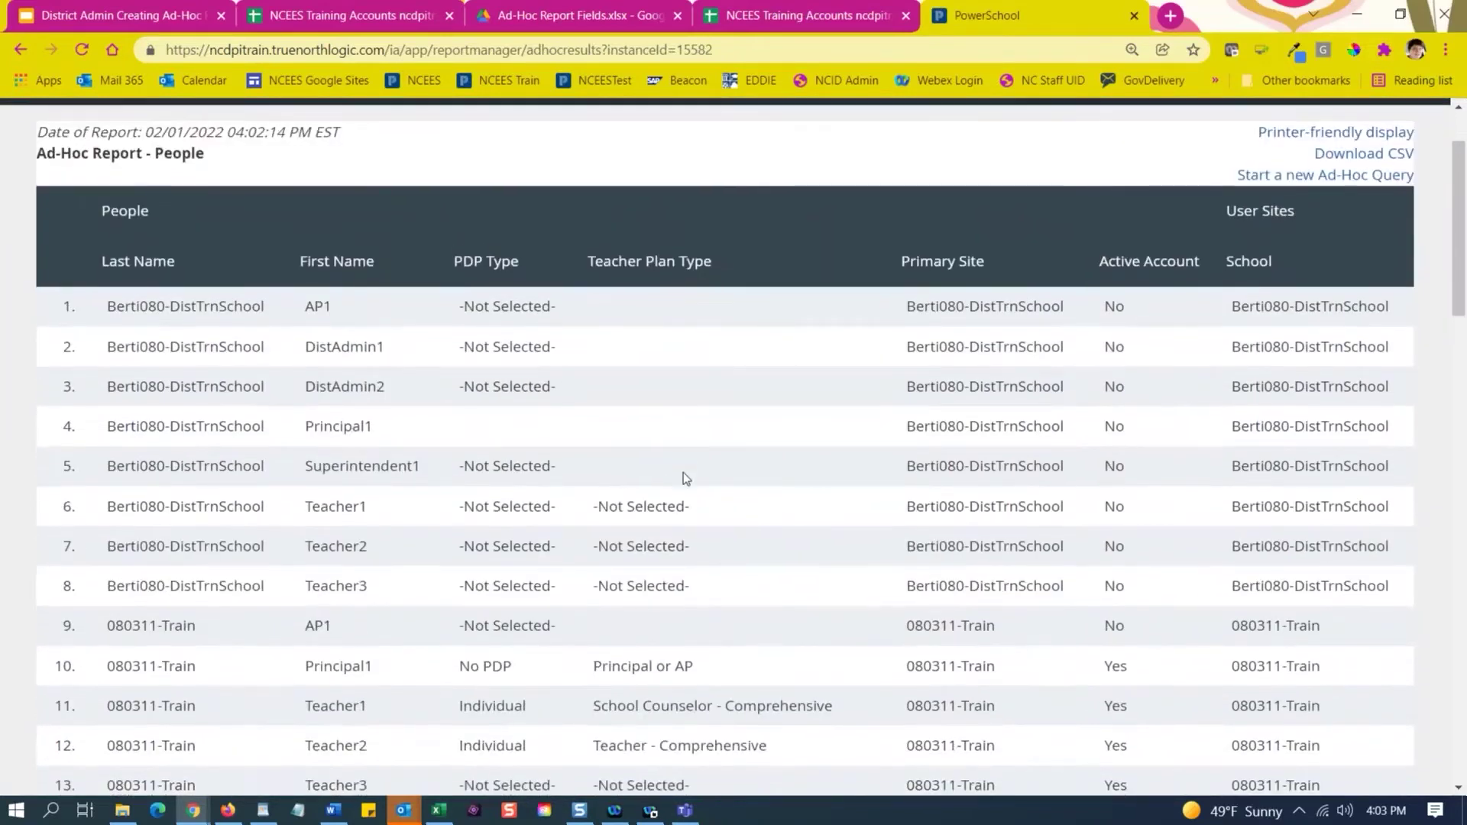
pyautogui.scroll(-1, 685, 472)
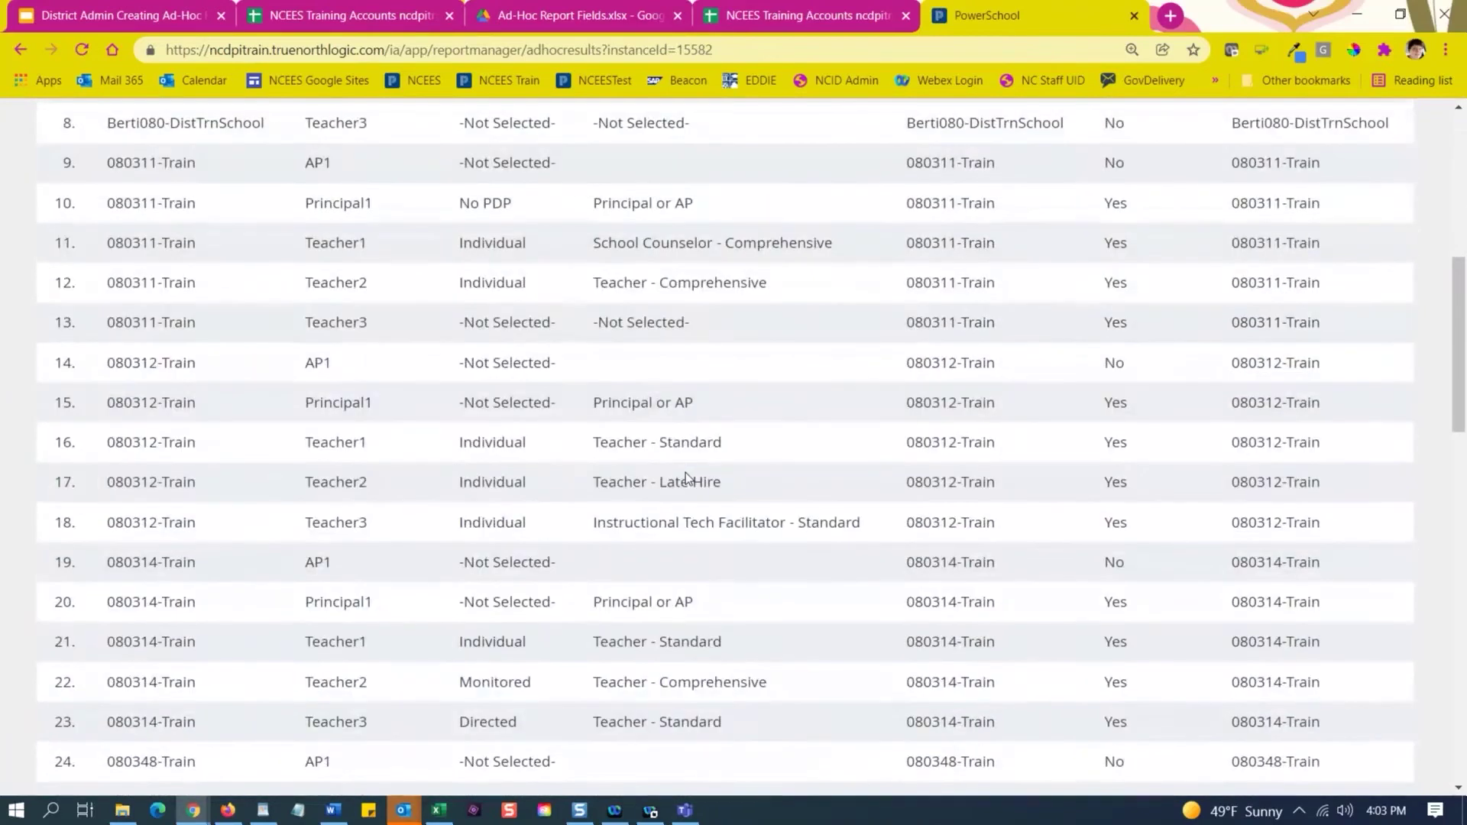
pyautogui.scroll(6, 686, 472)
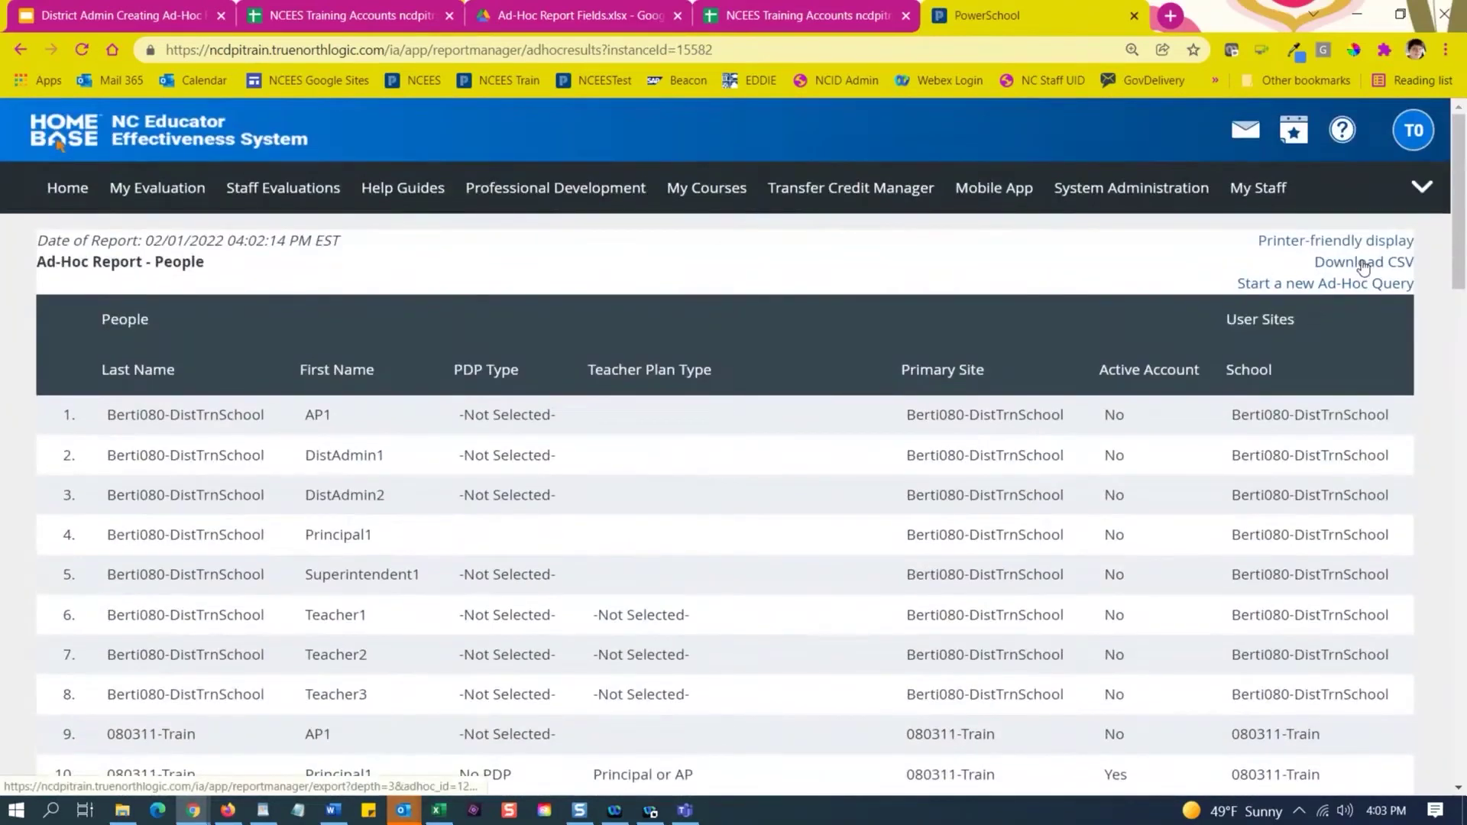
pyautogui.click(1363, 263)
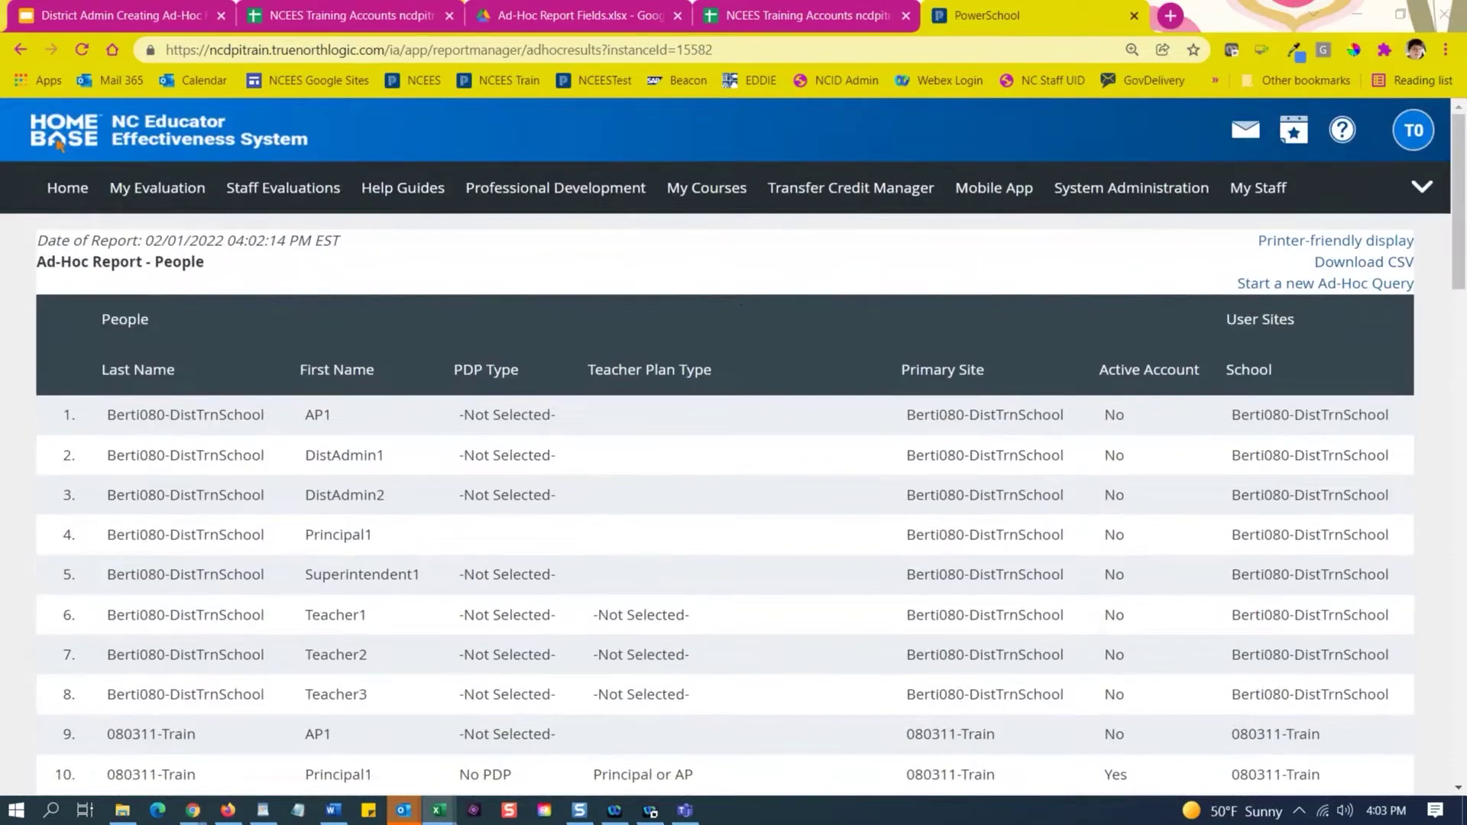
pyautogui.moveTo(0, 185); pyautogui.dragTo(1, 114)
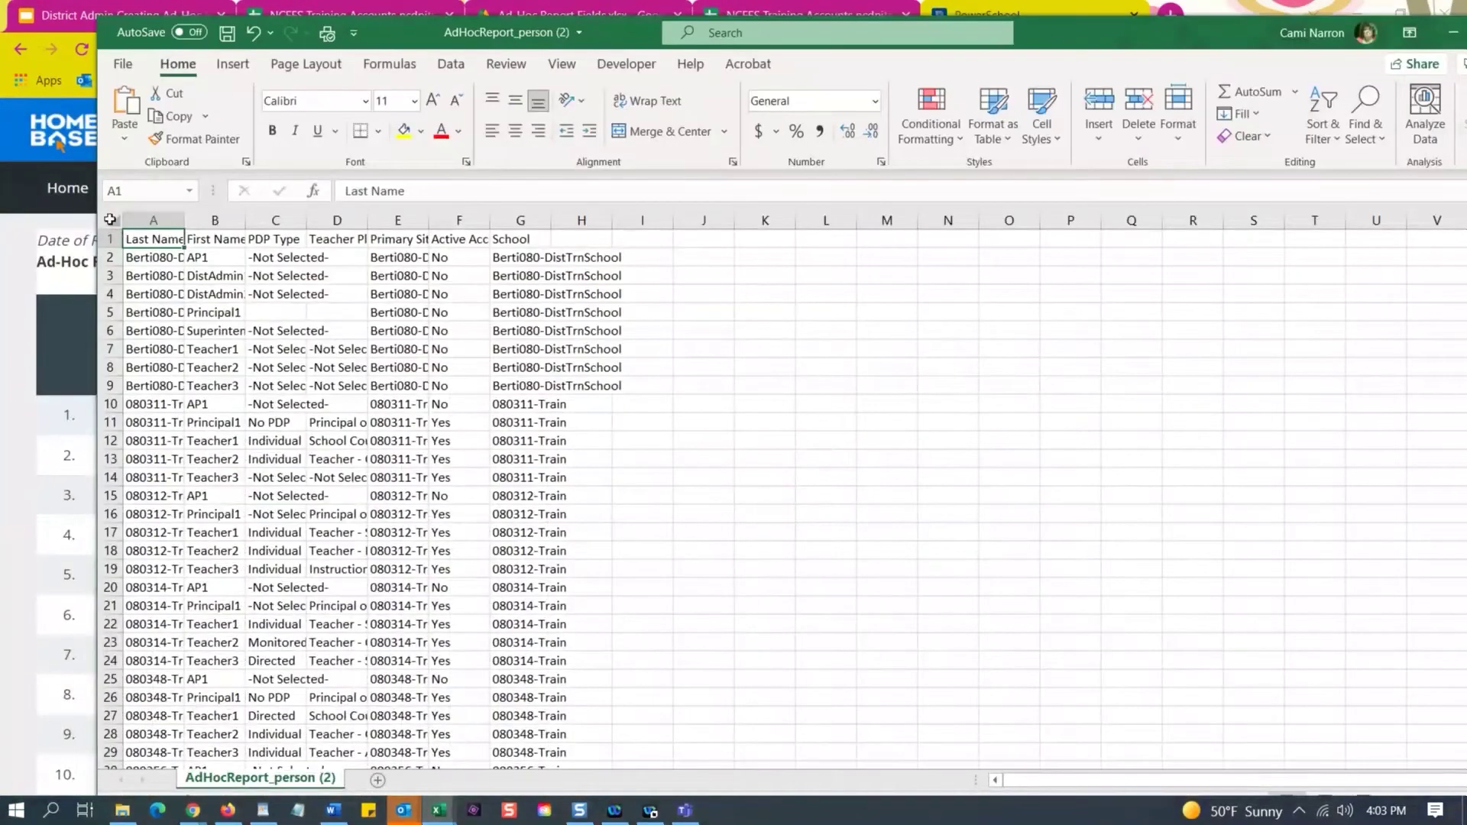
# Select the whole AdHocReport_person (2) sheet and AutoFit every column to its contents.
pyautogui.click(114, 221)
pyautogui.doubleClick(182, 220)
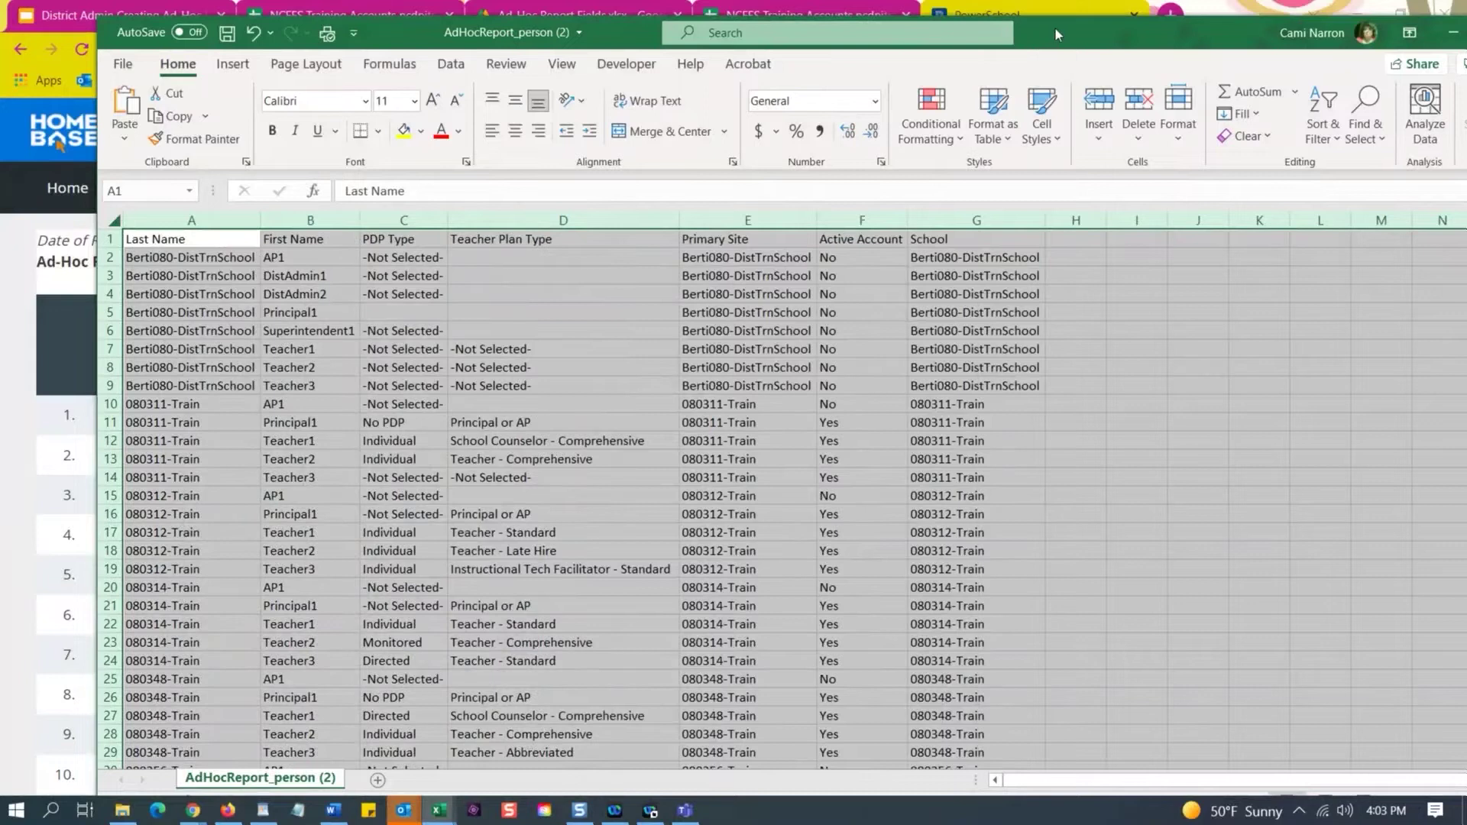
pyautogui.moveTo(1054, 26); pyautogui.dragTo(153, 165)
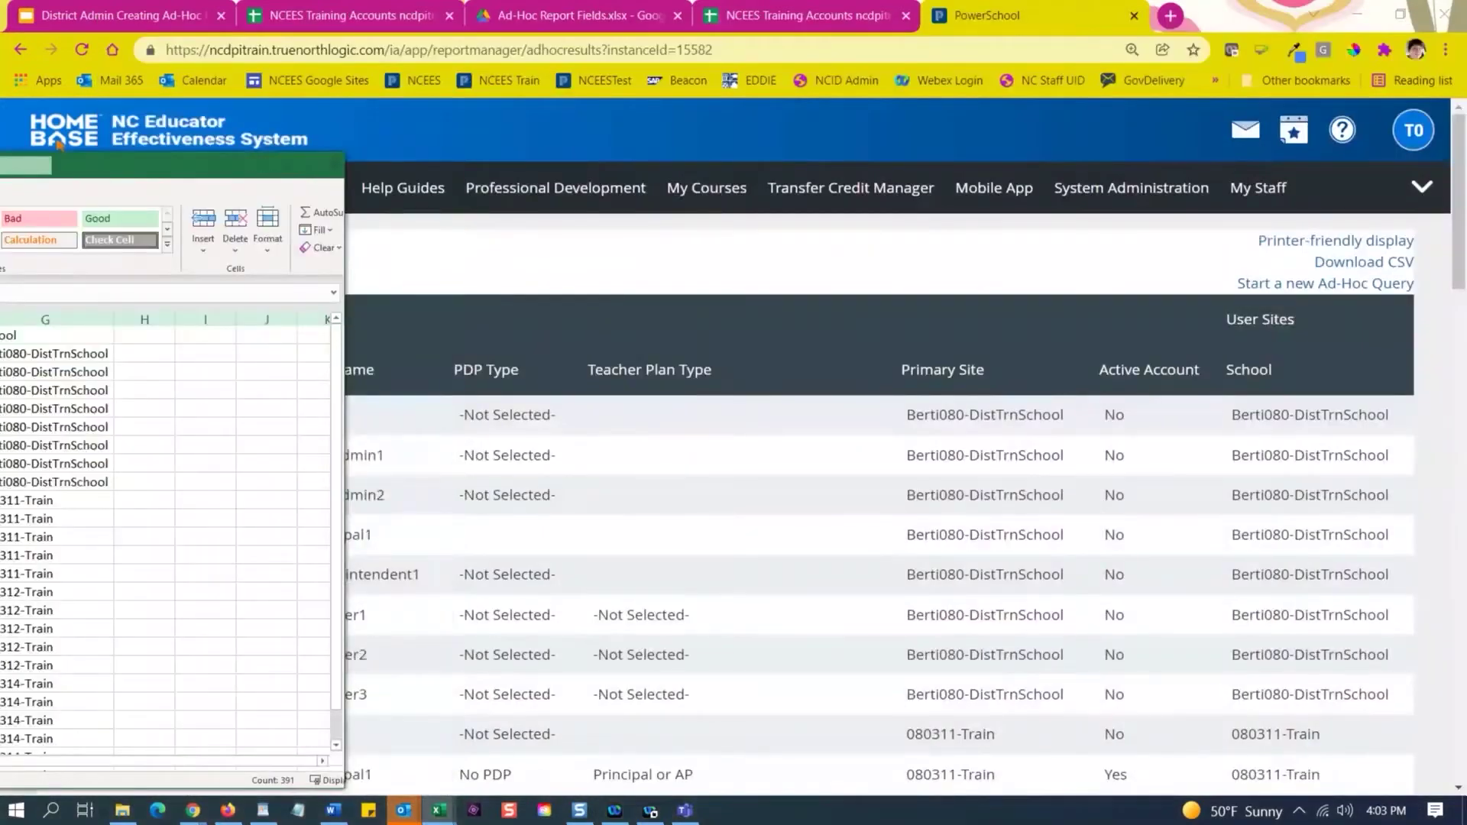
# Return to the Ad-Hoc Reporting overview and expand the People report type's templates.
pyautogui.moveTo(60, 146); pyautogui.dragTo(0, 145)
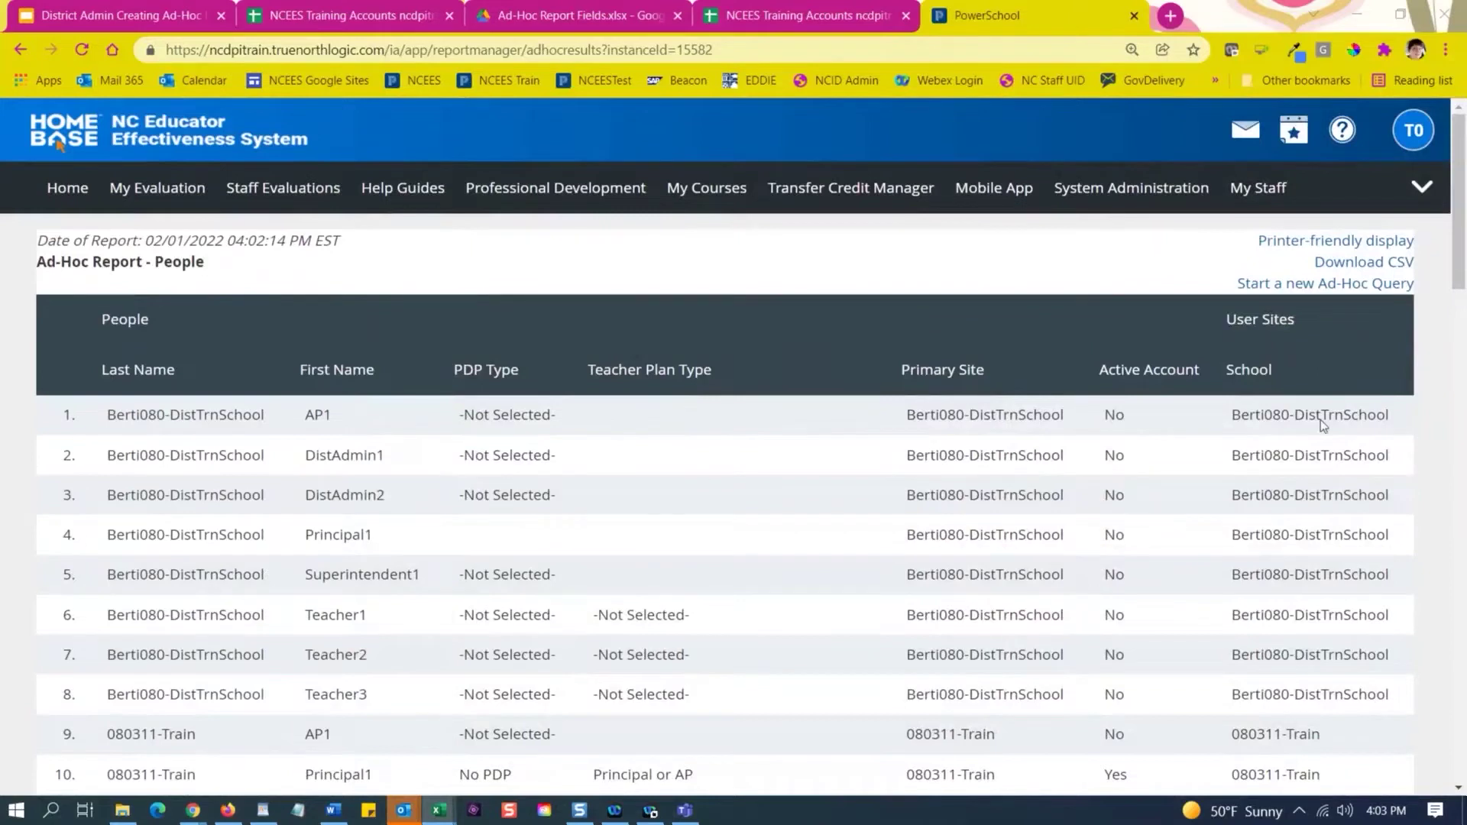
pyautogui.click(1268, 288)
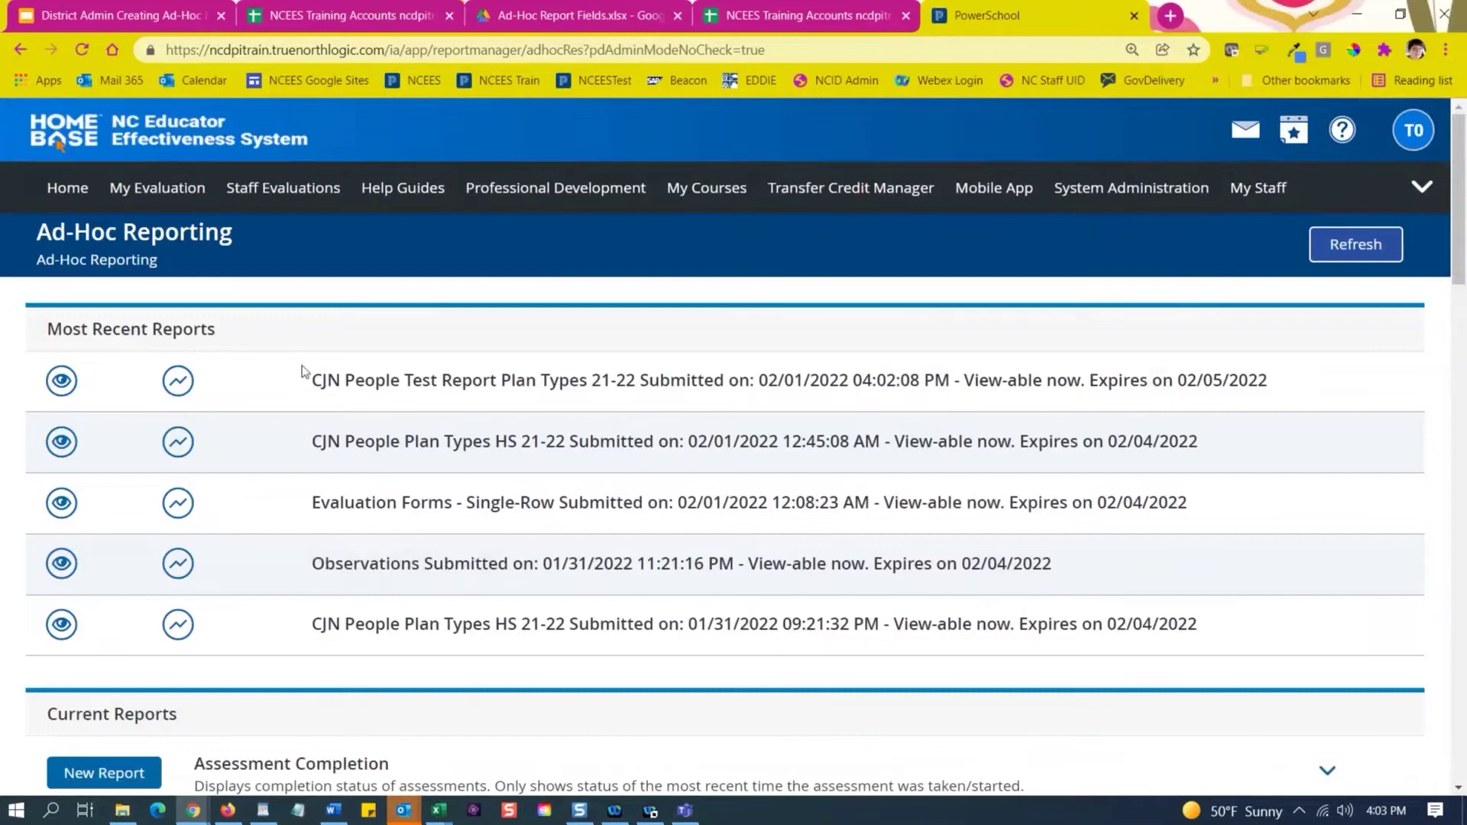
pyautogui.scroll(-12, 231, 422)
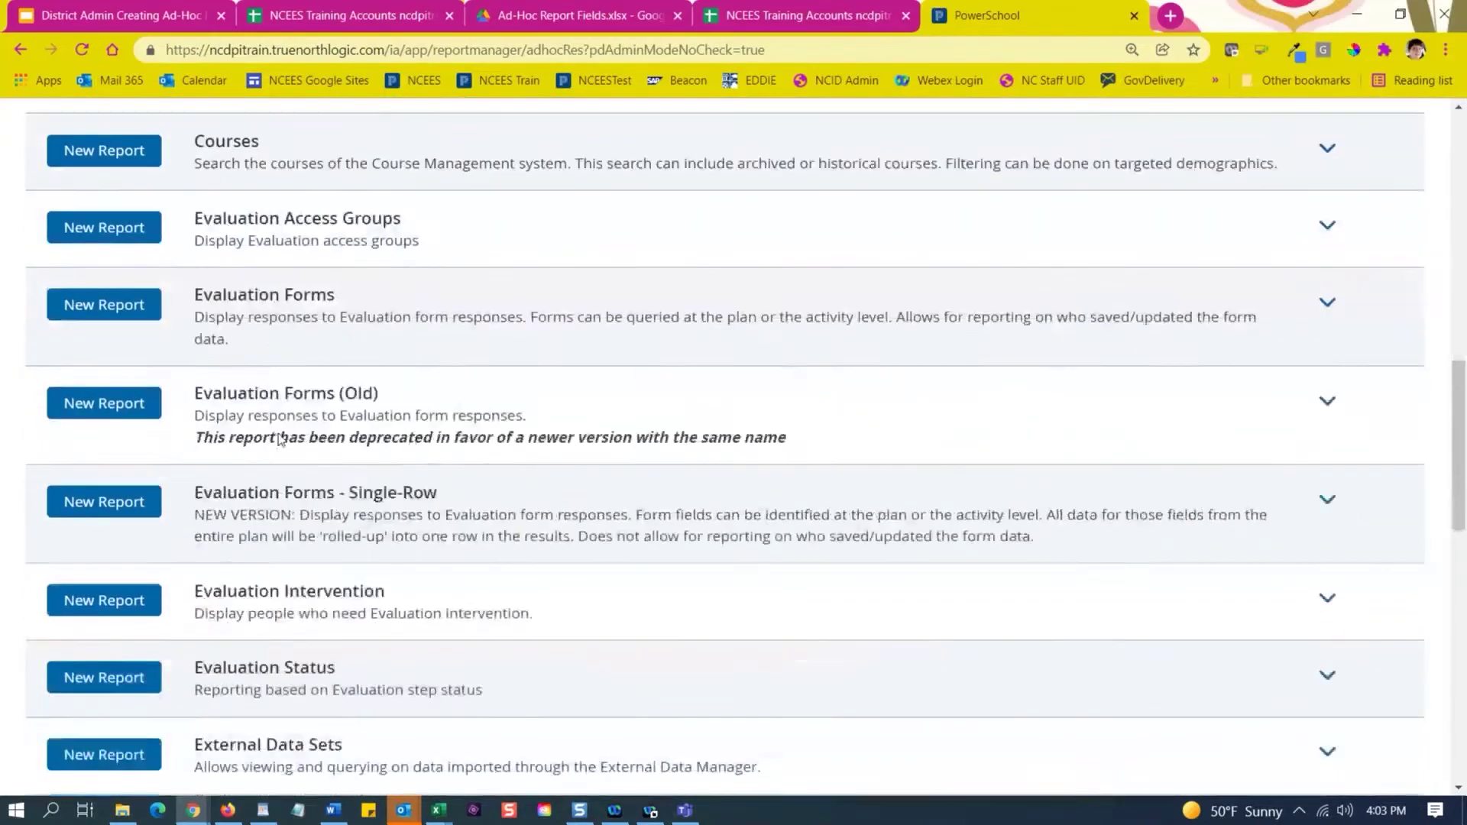
pyautogui.scroll(-8, 280, 438)
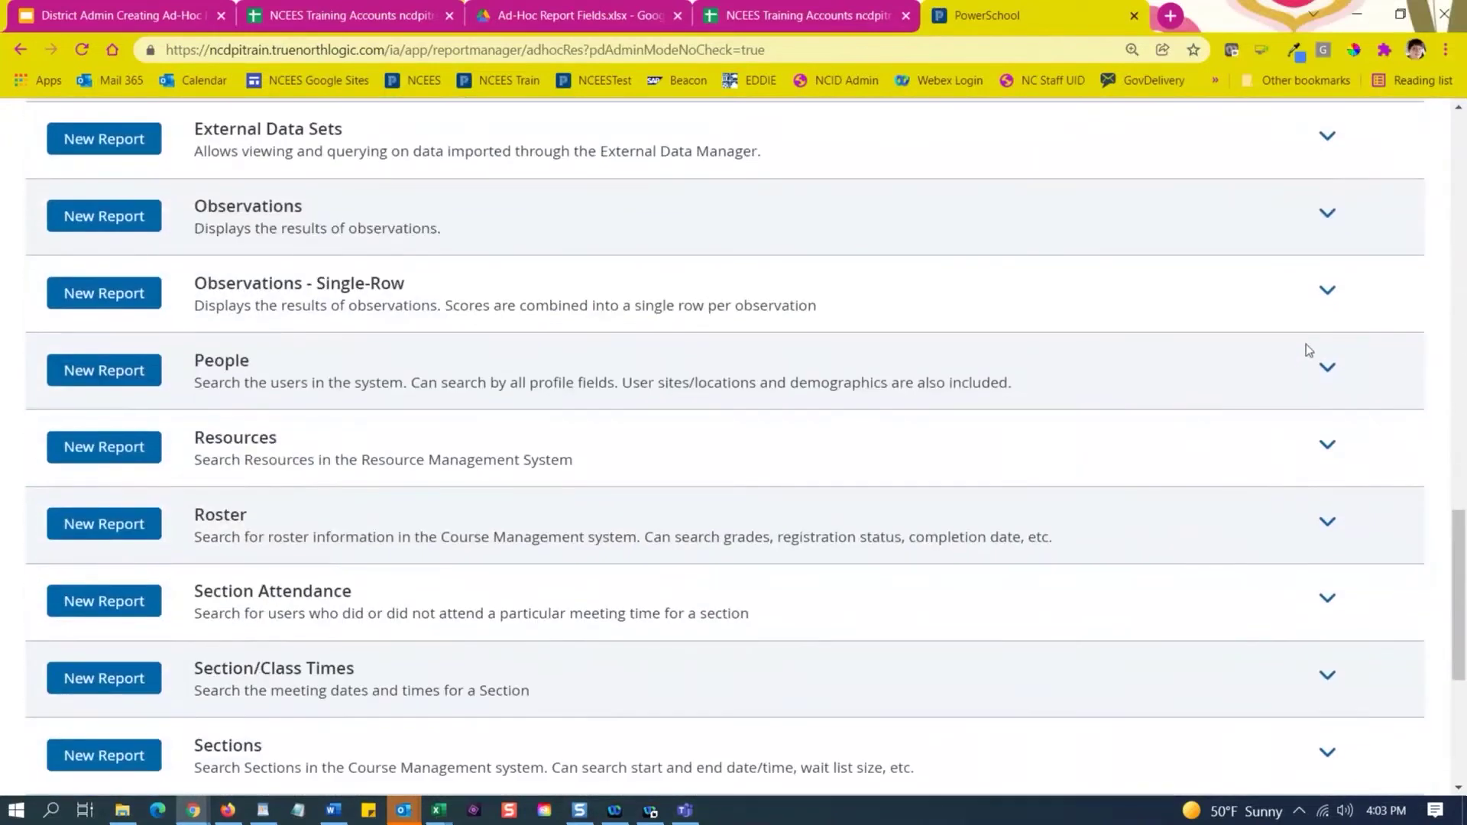
pyautogui.click(1328, 367)
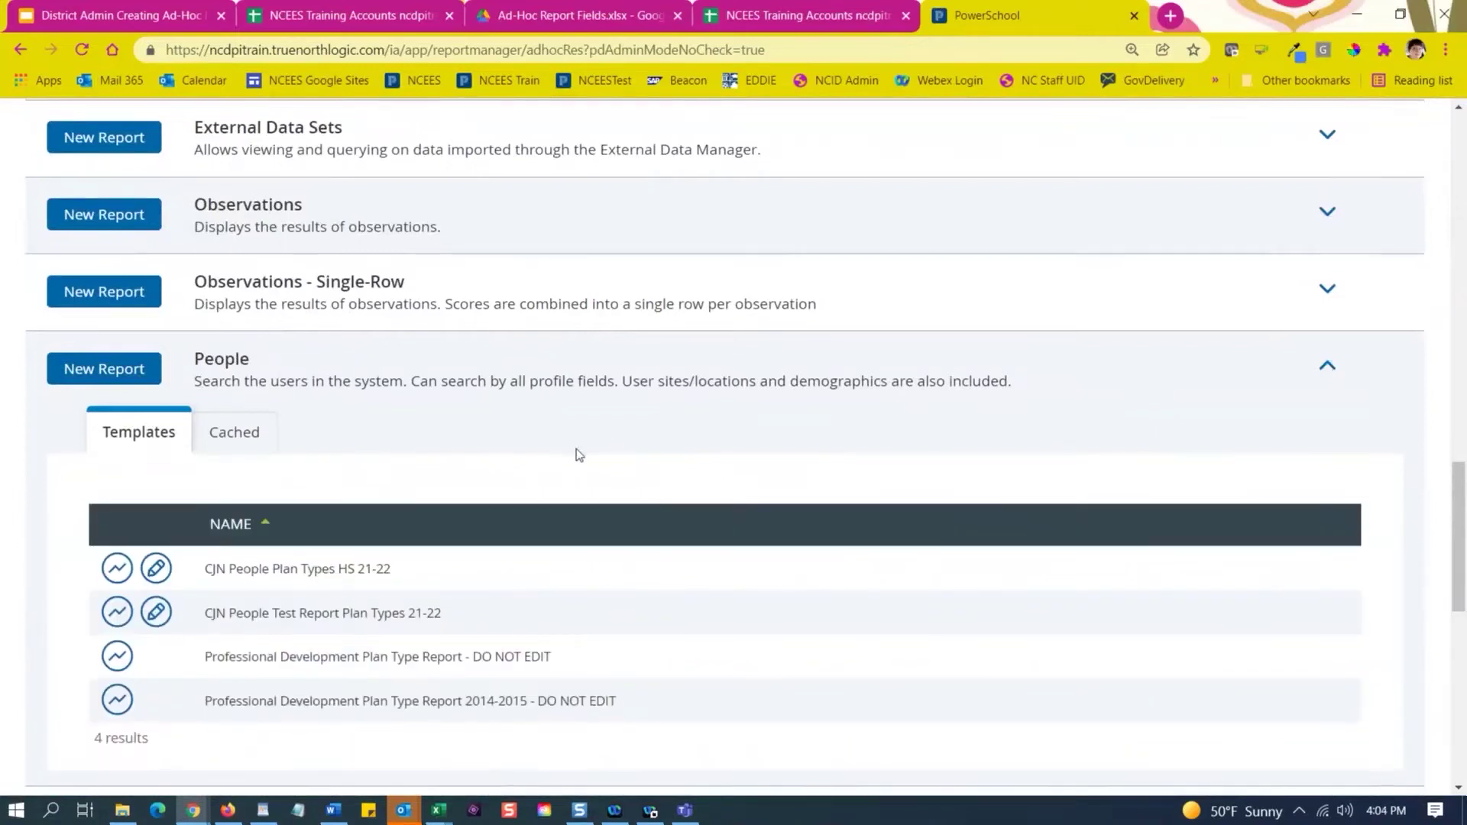
pyautogui.scroll(-1, 578, 454)
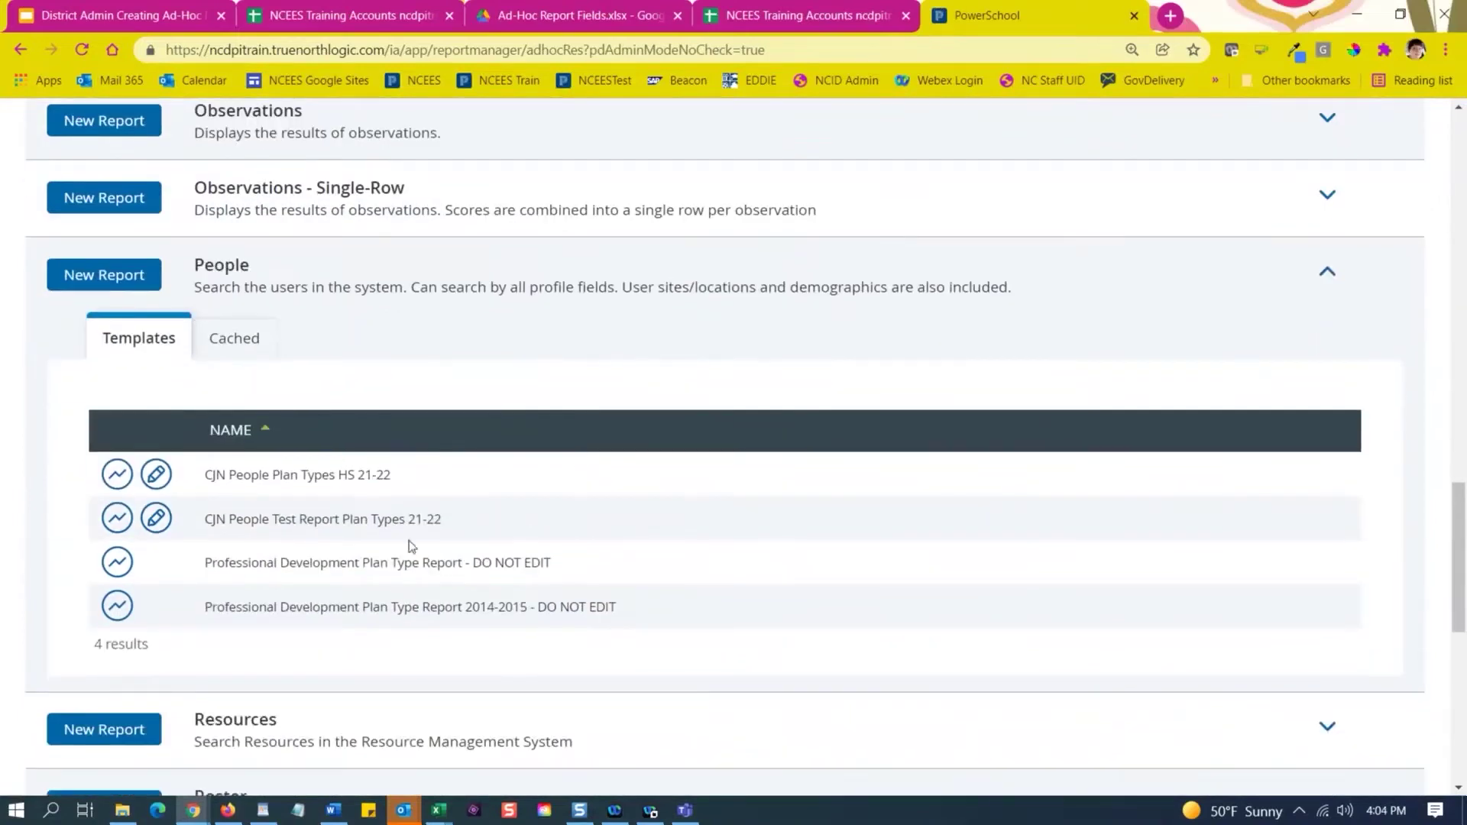
# Open the CJN People Test Report Plan Types 21-22 memorized report and begin adding an individual user recipient.
pyautogui.click(156, 520)
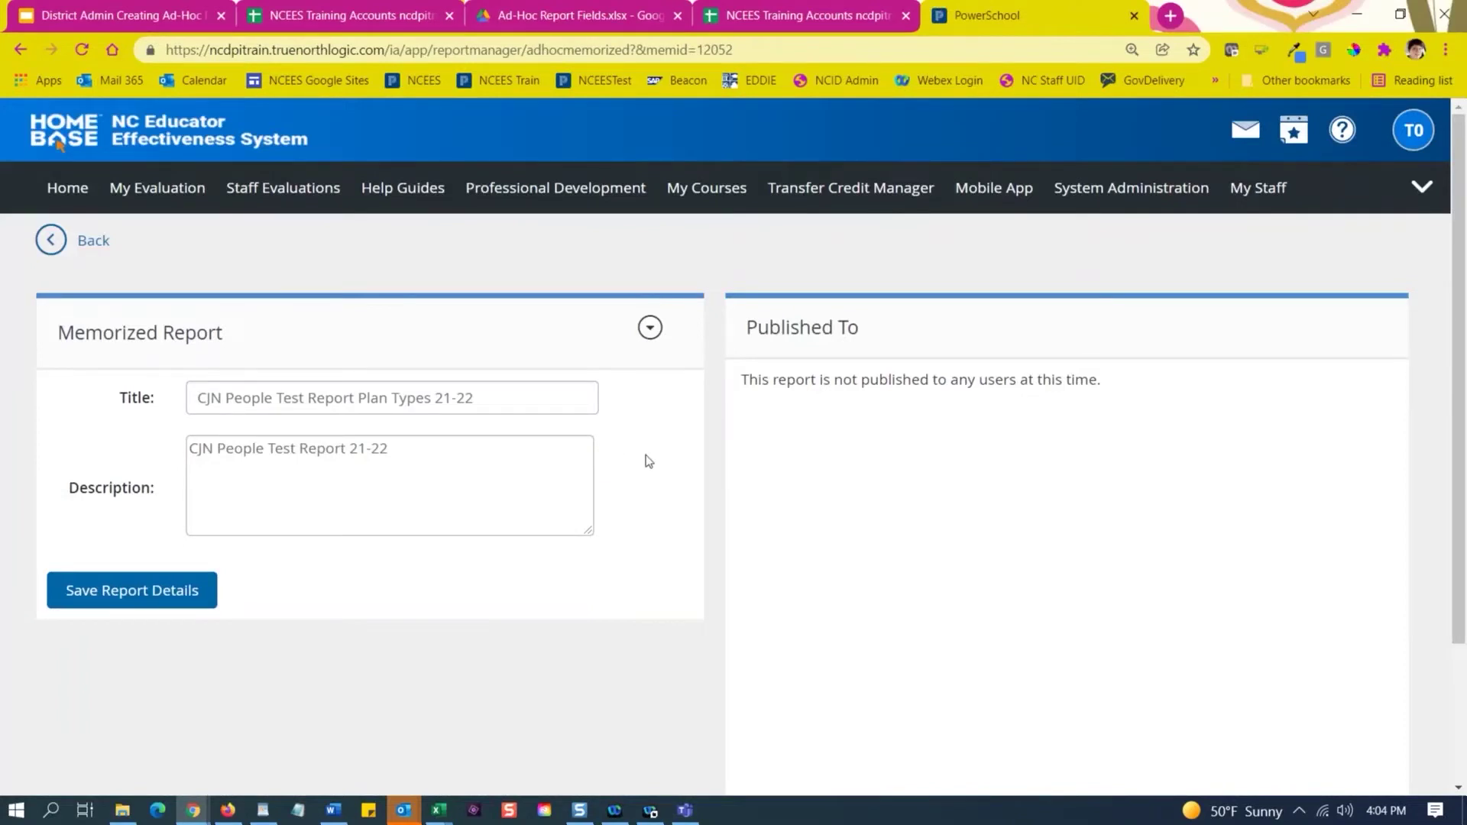
pyautogui.scroll(-2, 650, 461)
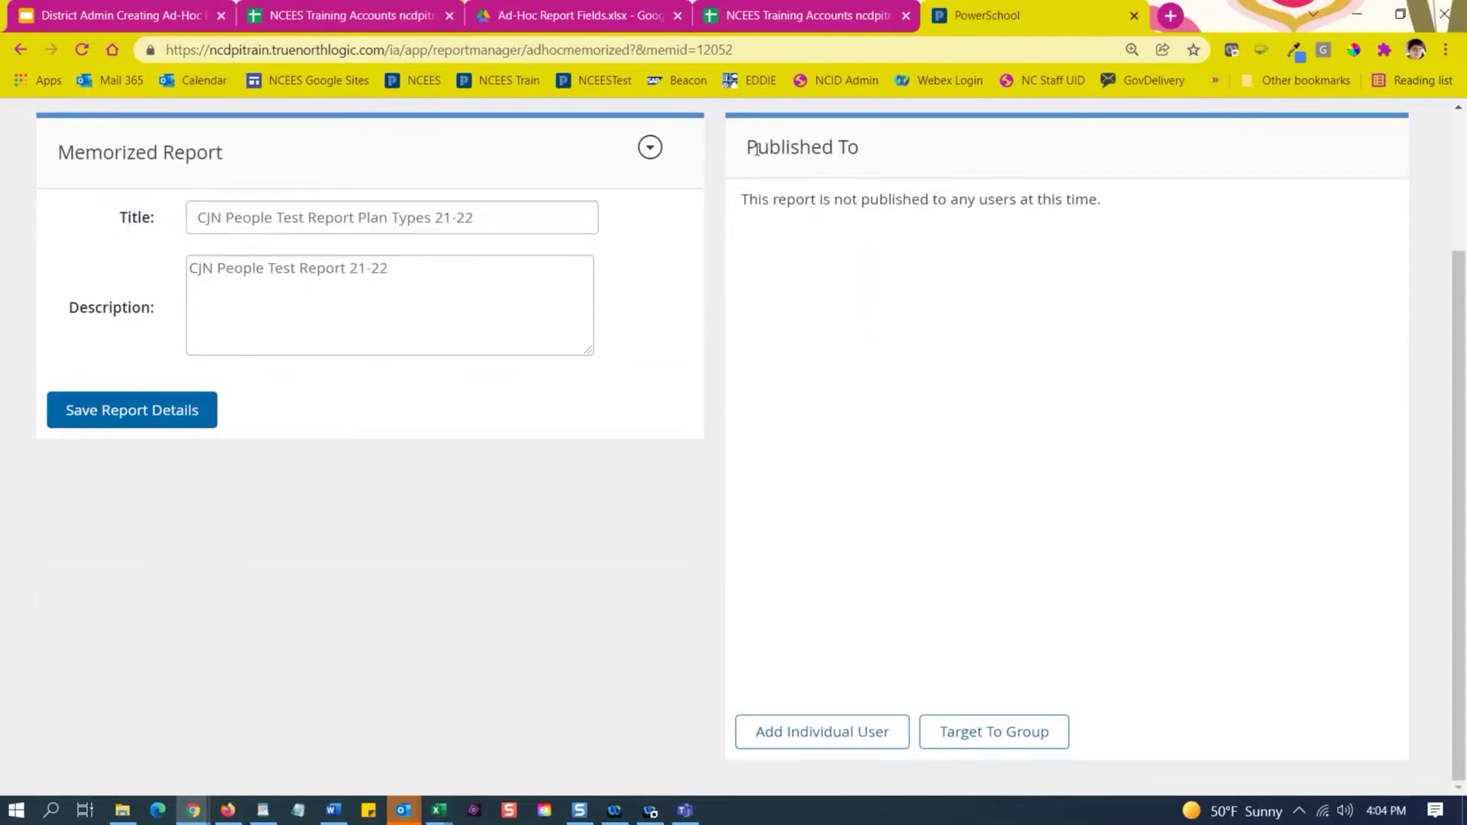
pyautogui.moveTo(756, 149); pyautogui.dragTo(951, 158)
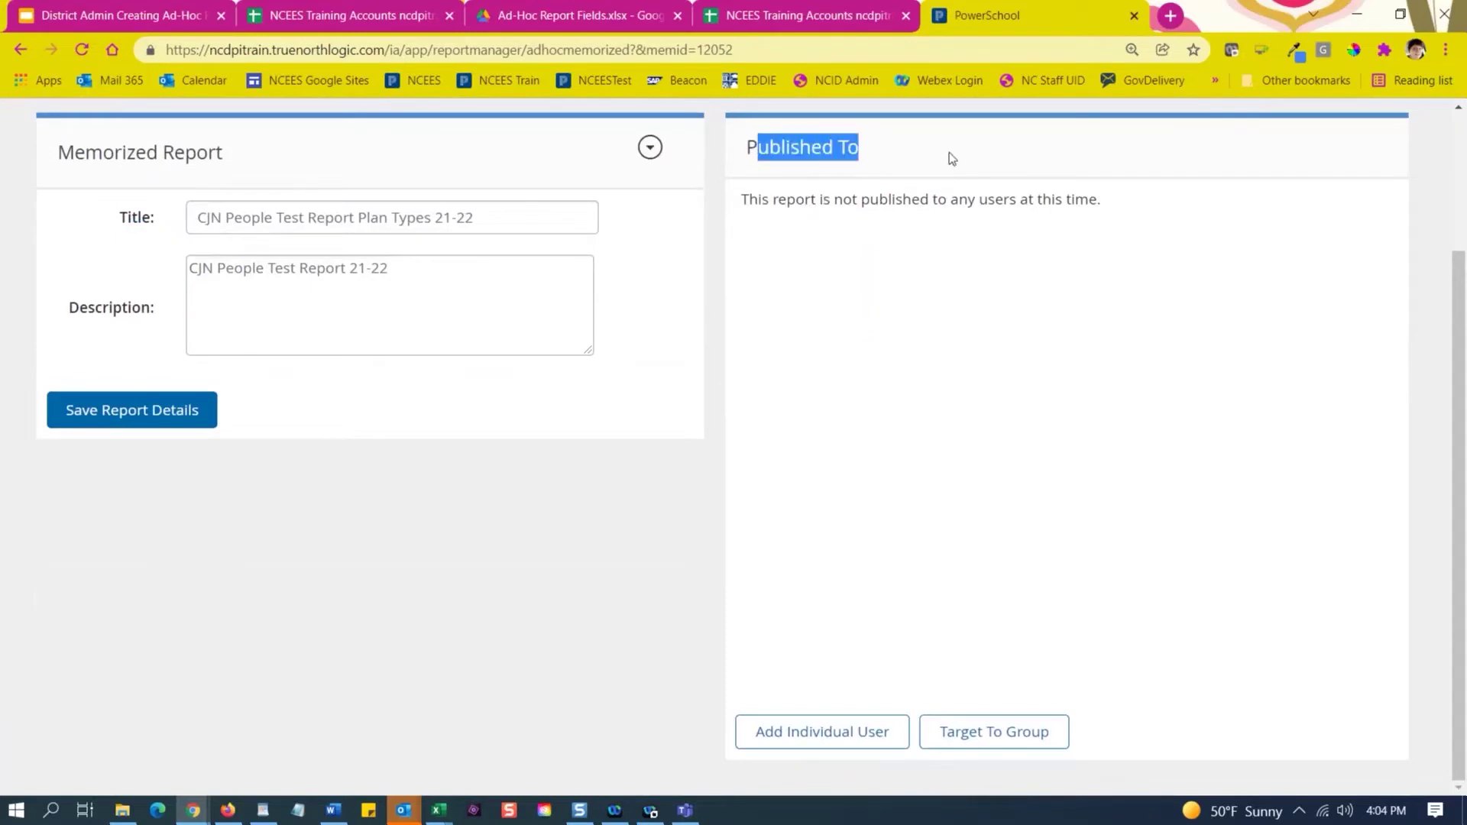
pyautogui.click(826, 736)
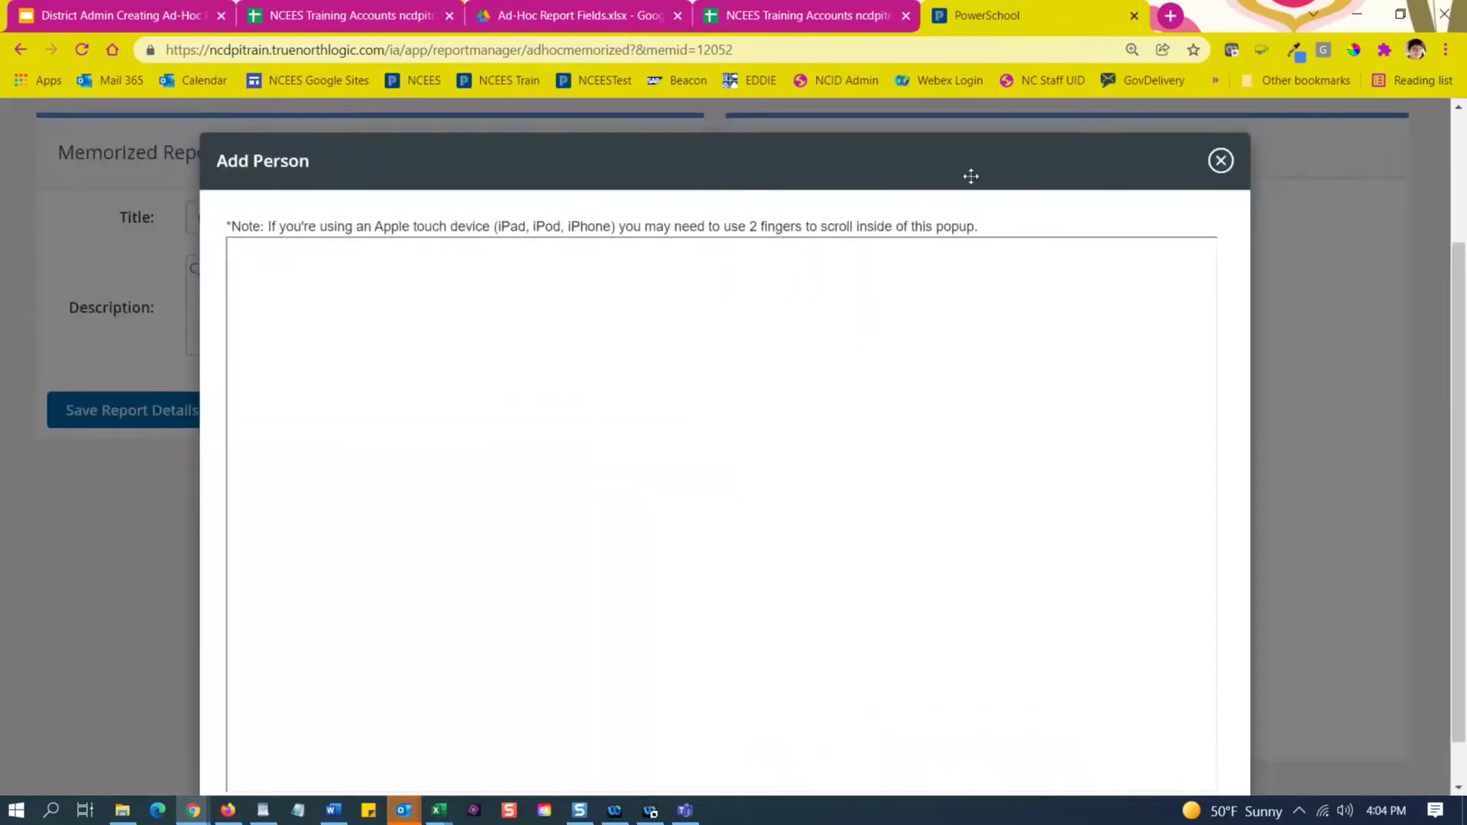
# Search the Add Person dialog for users with first name Teacher2.
pyautogui.click(872, 477)
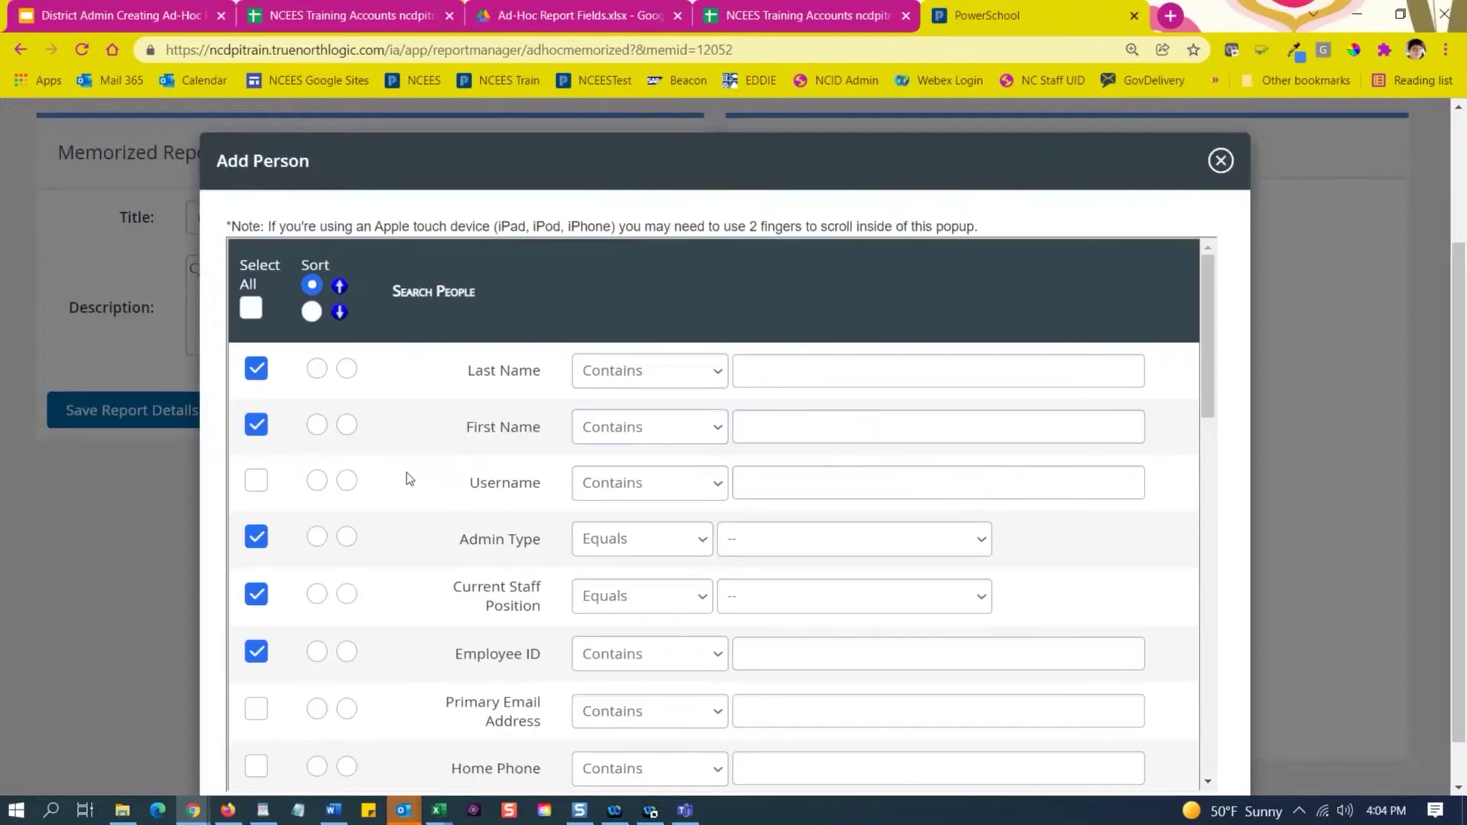
pyautogui.scroll(-1, 469, 541)
pyautogui.scroll(-12, 468, 541)
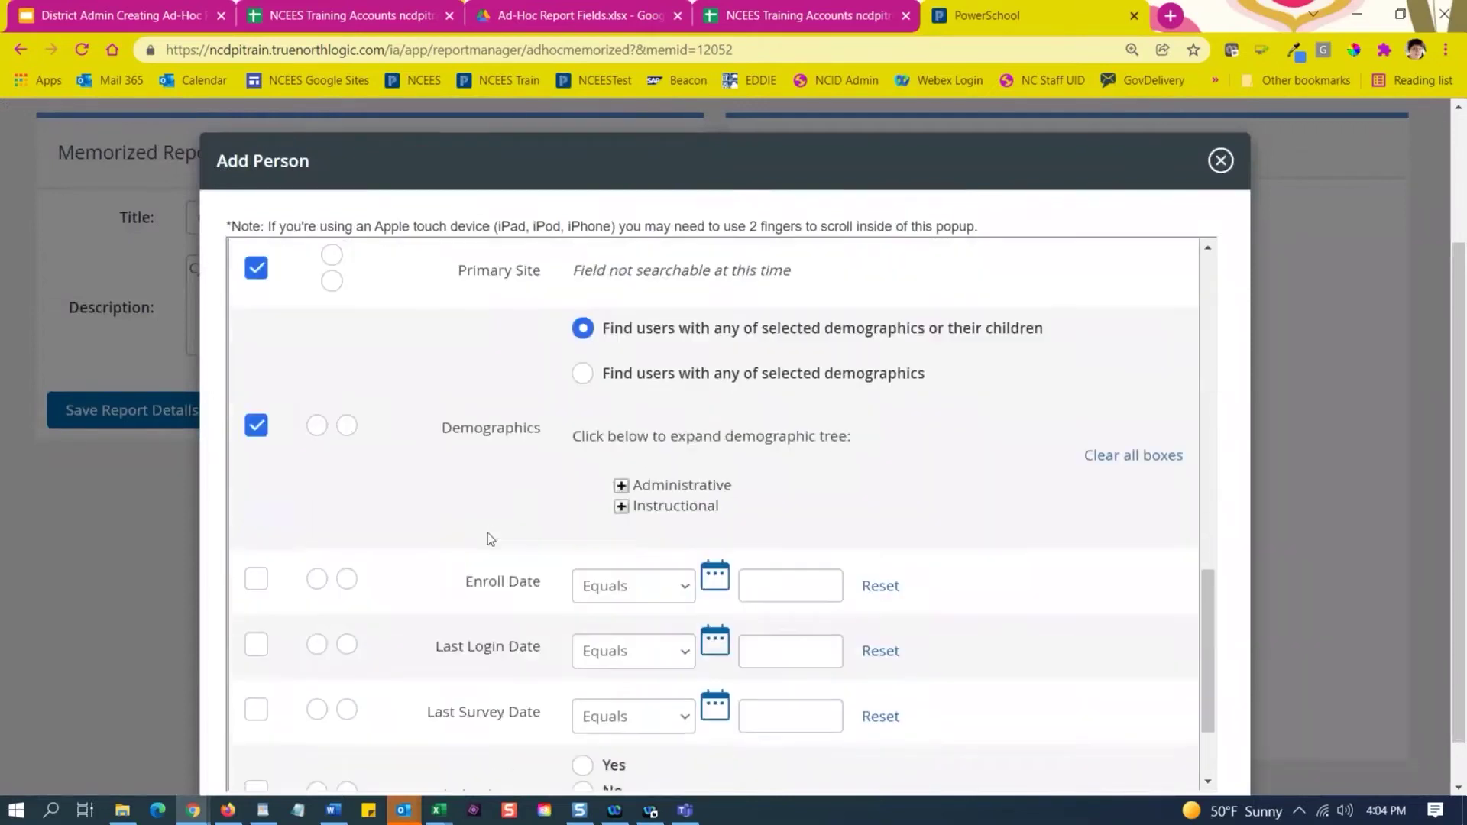
pyautogui.scroll(12, 490, 539)
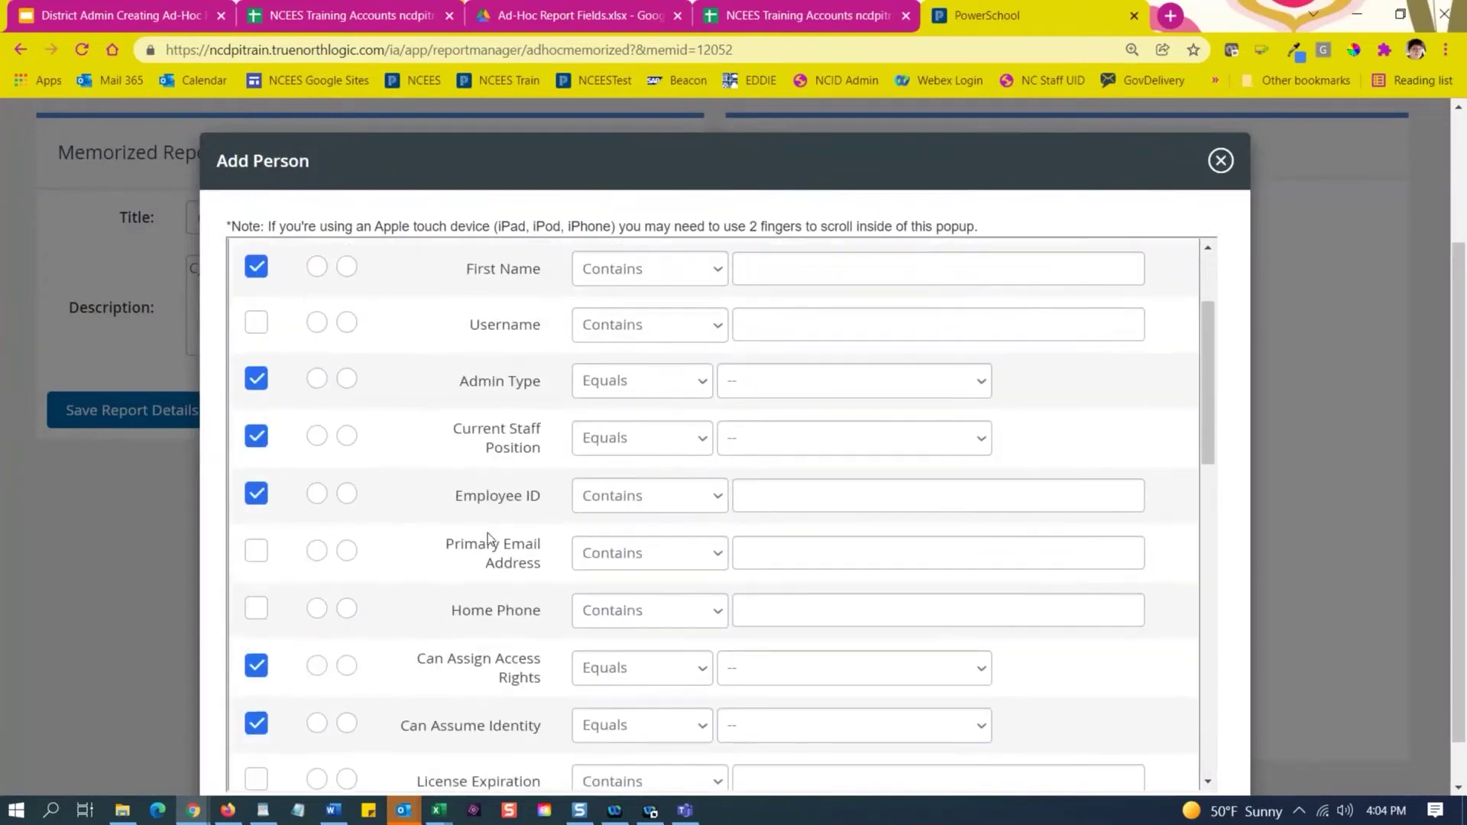
pyautogui.scroll(1, 530, 478)
pyautogui.click(738, 373)
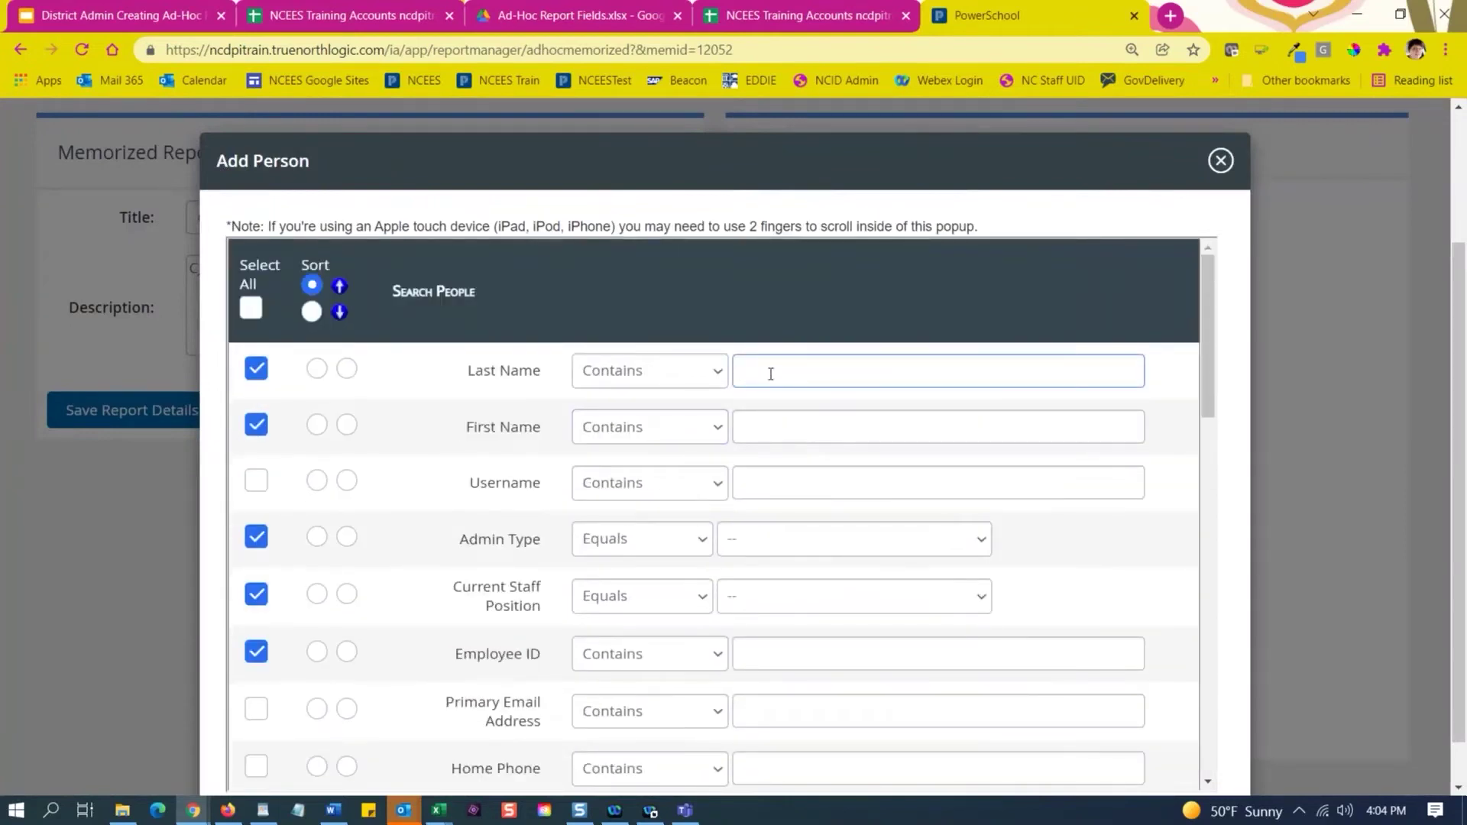
pyautogui.click(774, 425)
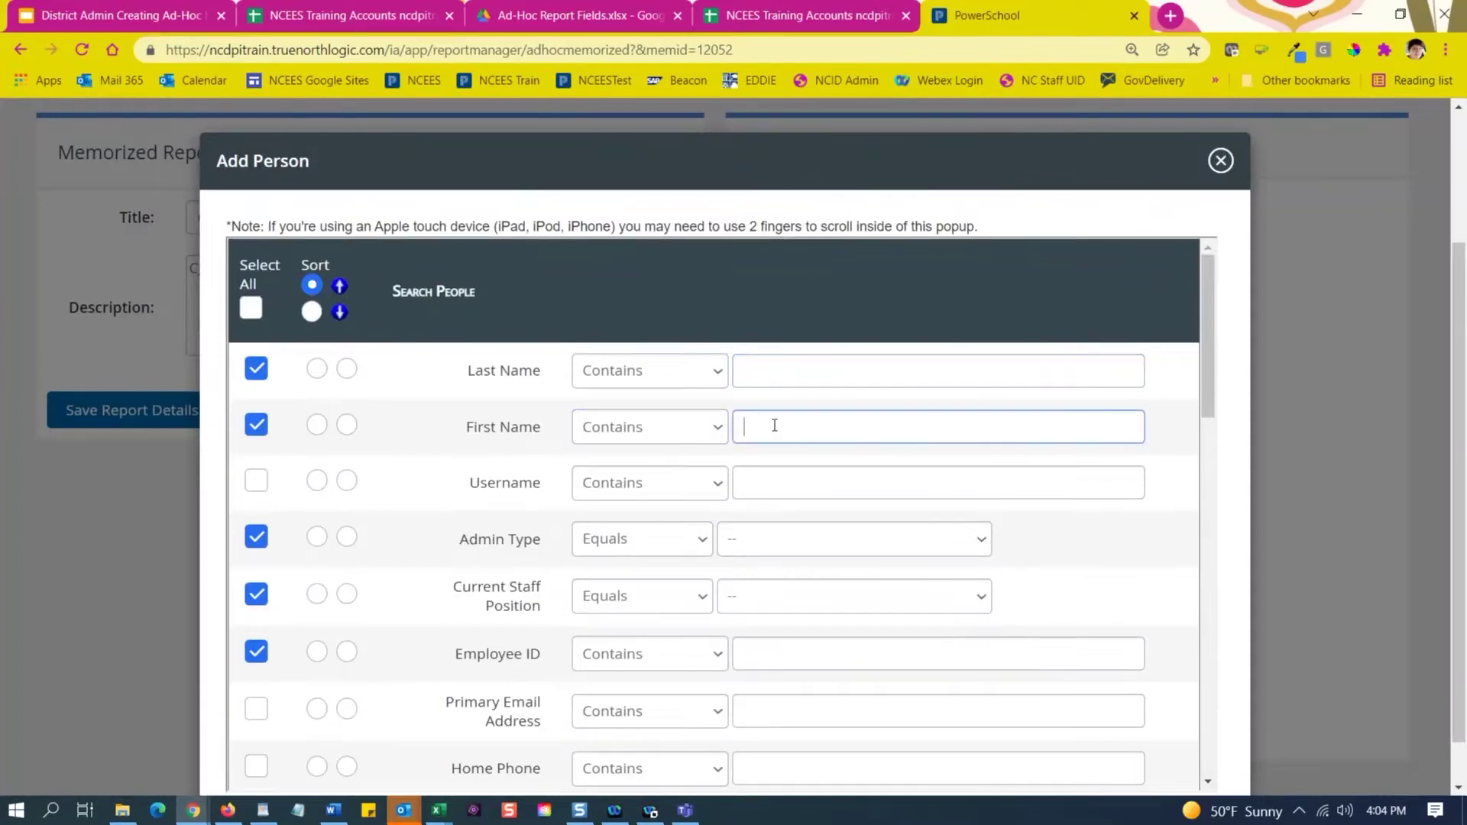
pyautogui.write('Teacher2')
pyautogui.scroll(-15, 537, 564)
pyautogui.scroll(-1, 527, 615)
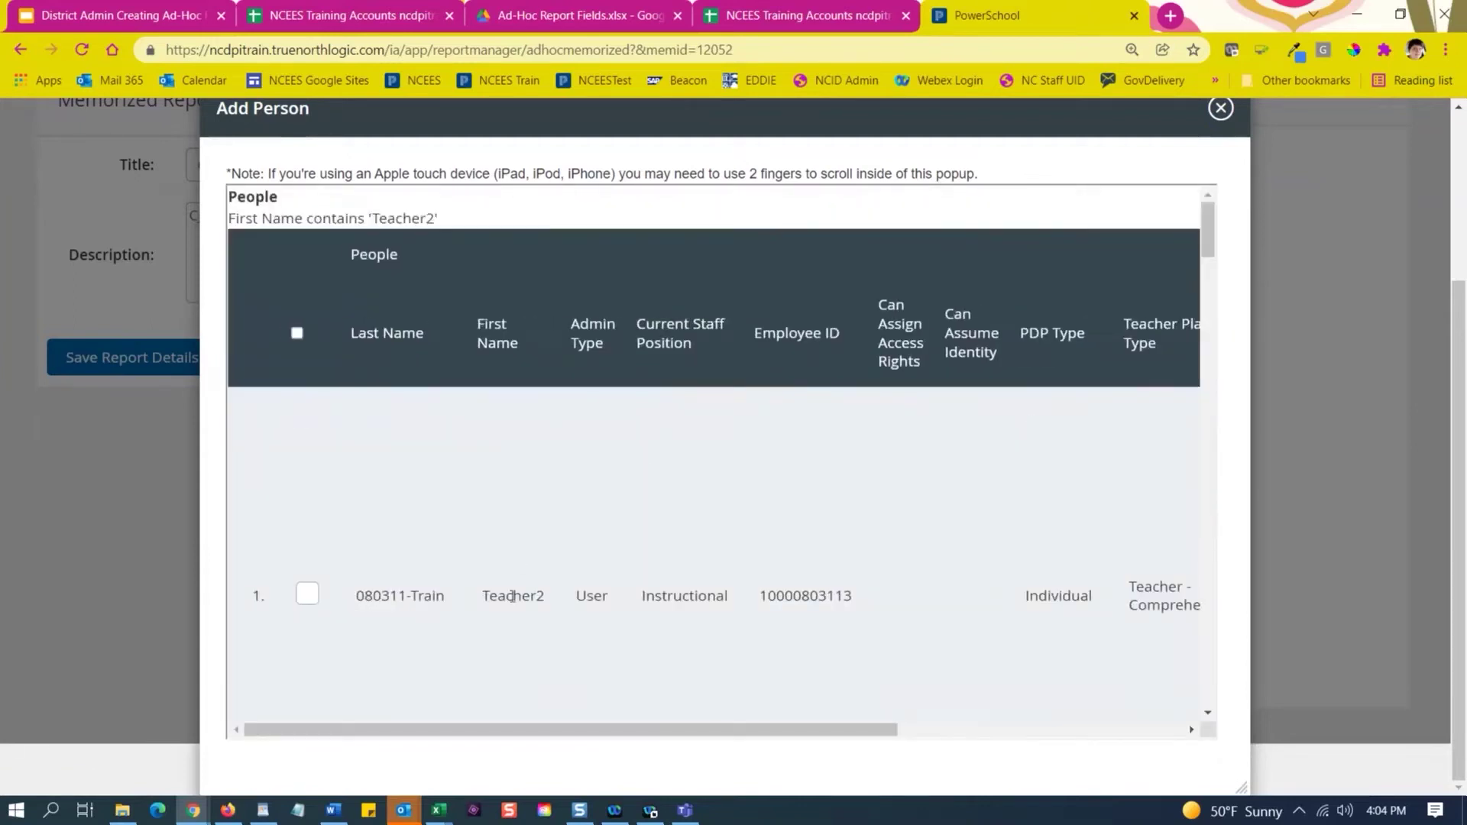
pyautogui.scroll(-8, 584, 533)
pyautogui.scroll(-10, 584, 534)
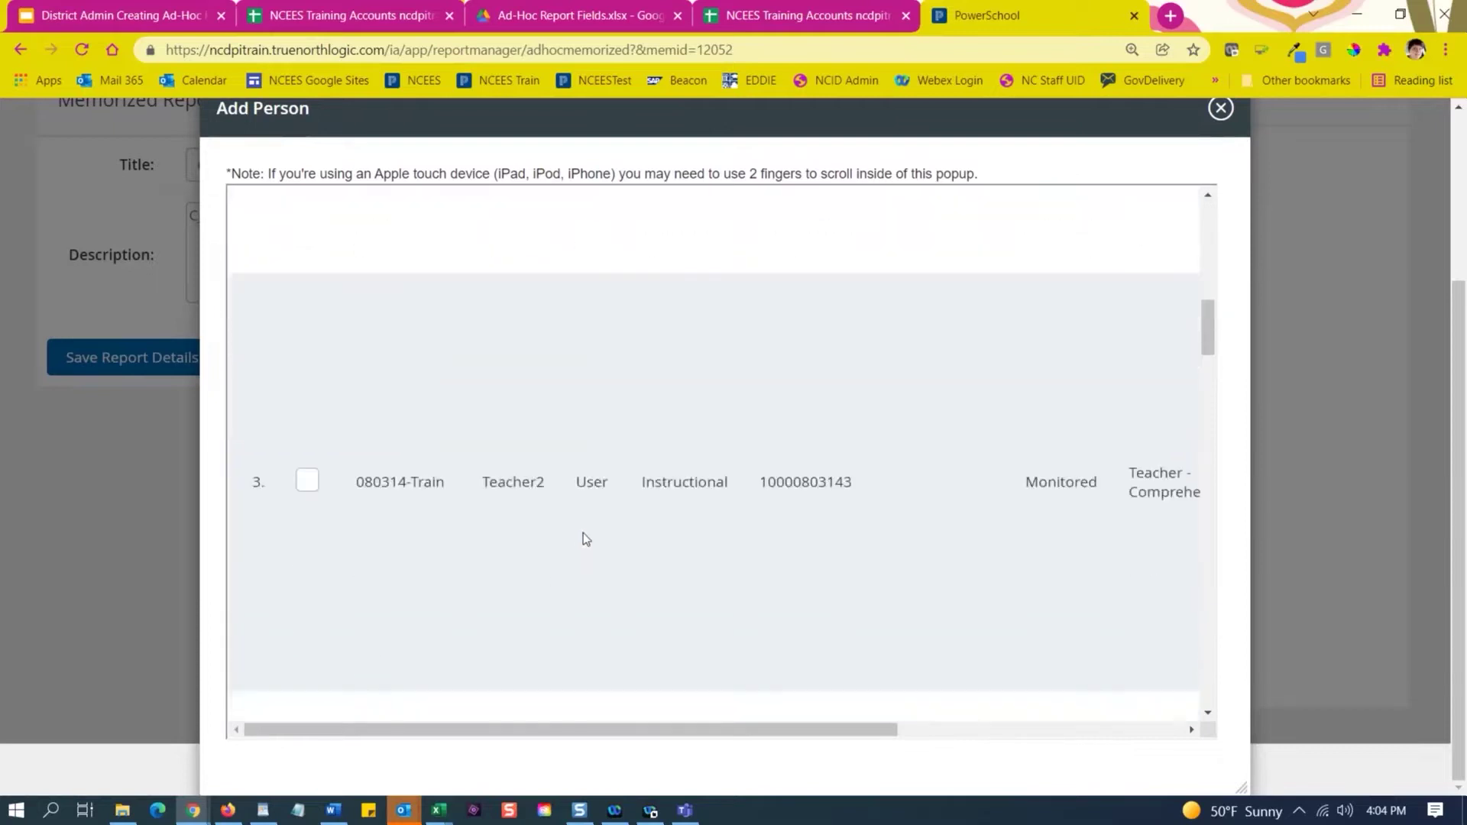
pyautogui.scroll(7, 583, 534)
pyautogui.scroll(7, 584, 534)
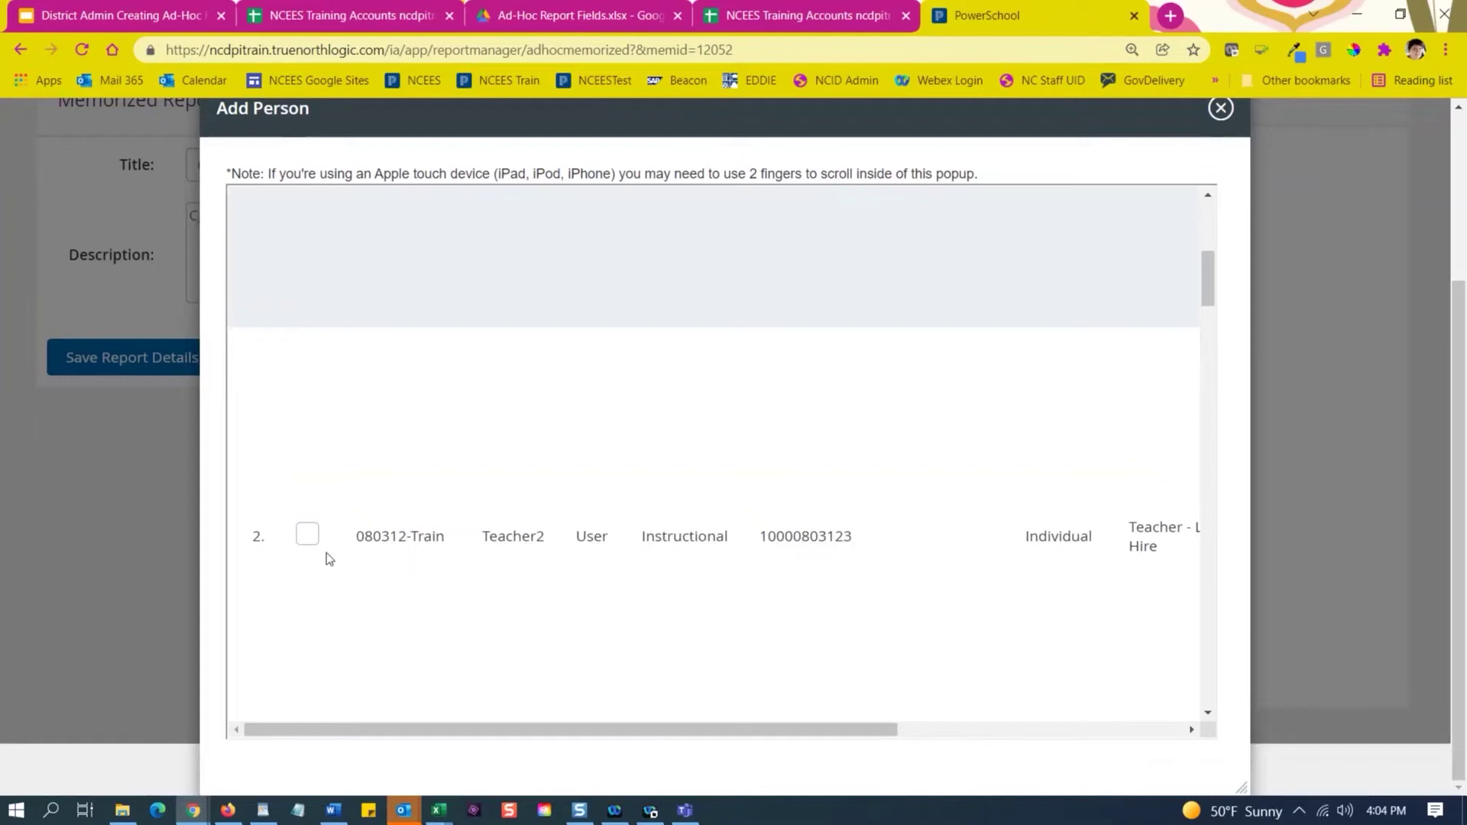
# Select the second Teacher2 result and add that user under Published To.
pyautogui.click(307, 537)
pyautogui.scroll(-8, 622, 574)
pyautogui.scroll(-10, 853, 621)
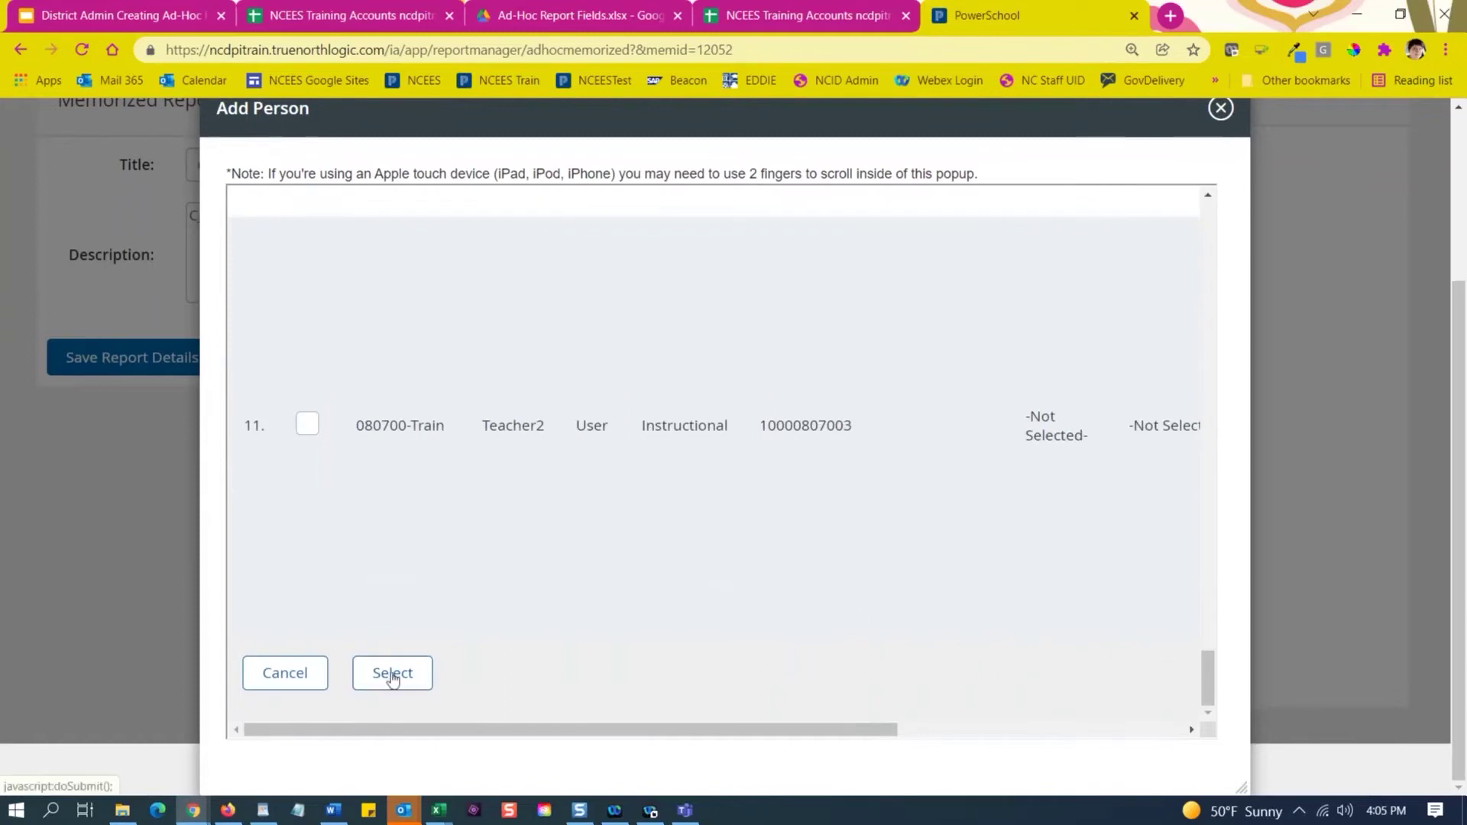
pyautogui.click(392, 679)
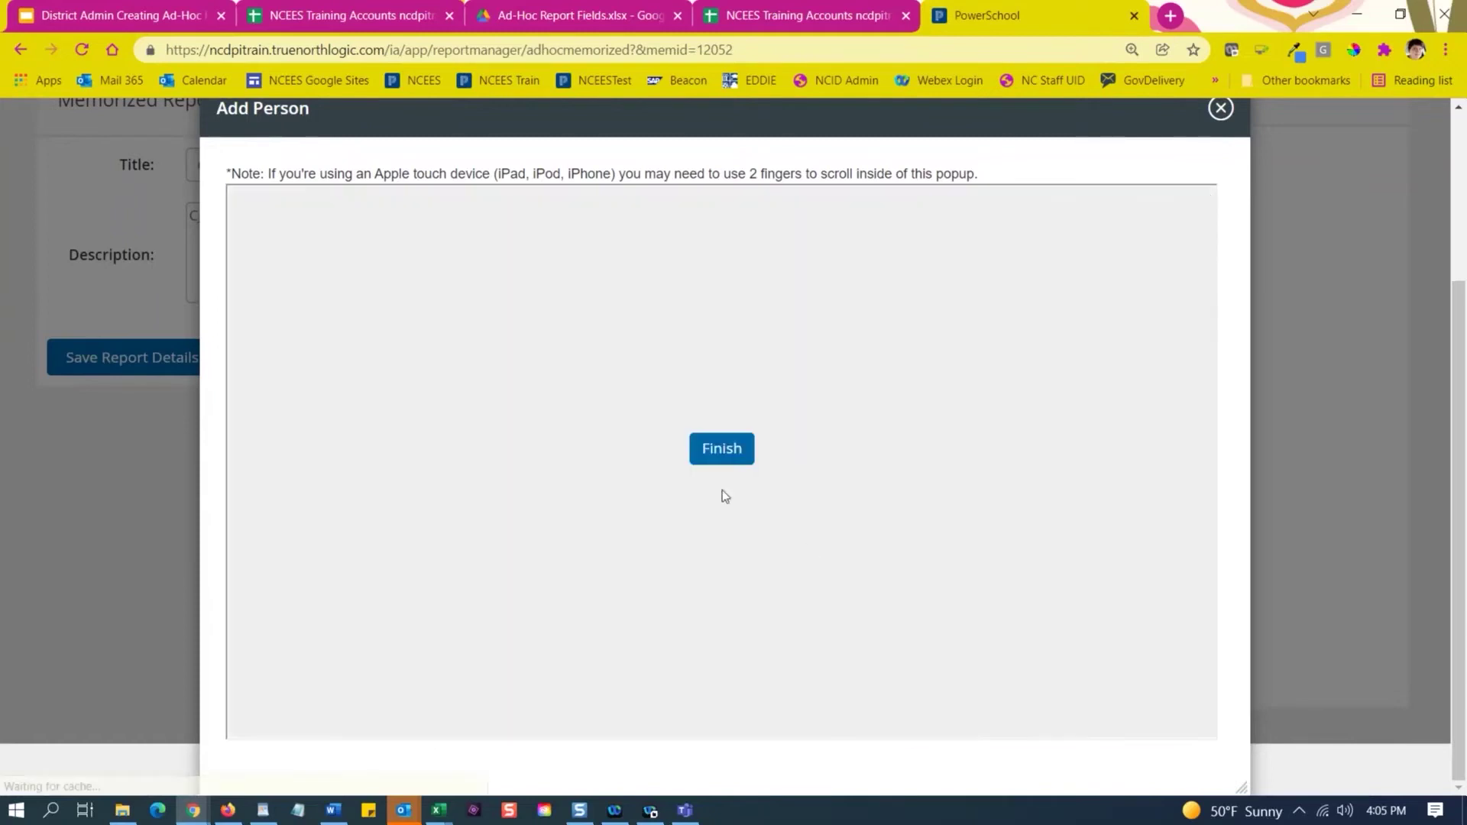
pyautogui.click(721, 451)
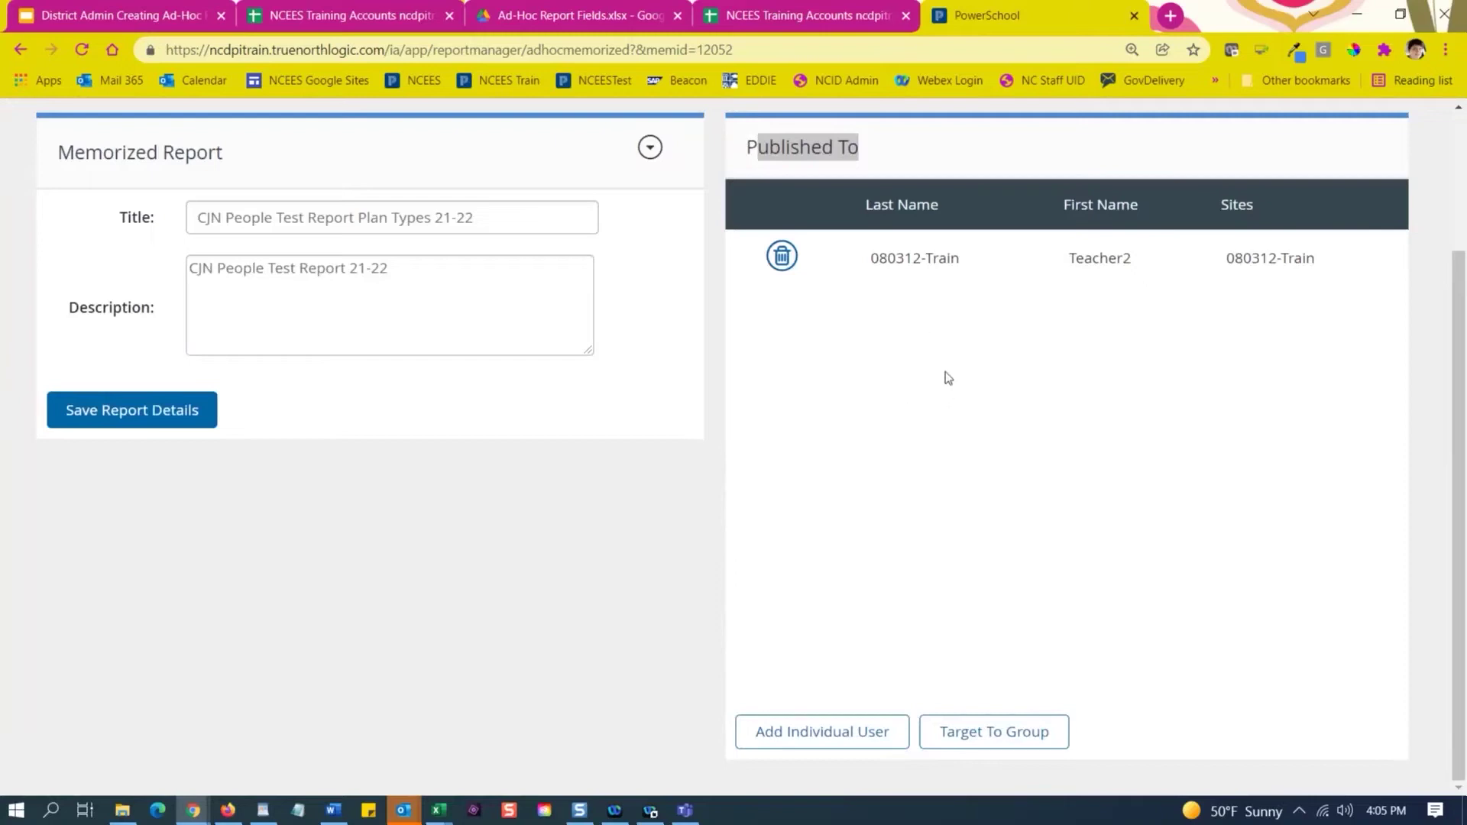
# Start targeting the report to a group with the Publish On date kept at 02/01/2022.
pyautogui.click(1009, 744)
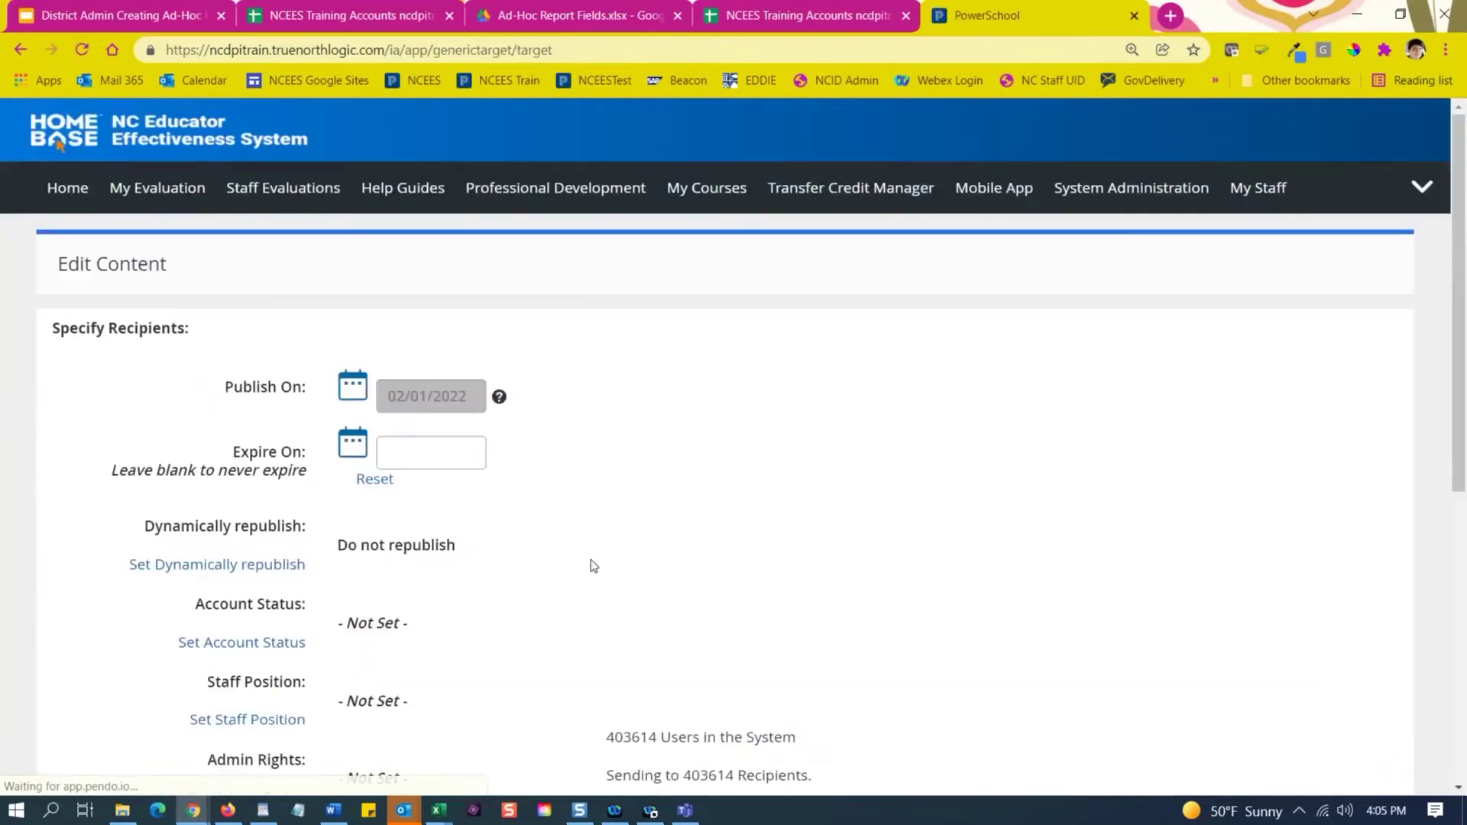
pyautogui.scroll(-1, 787, 424)
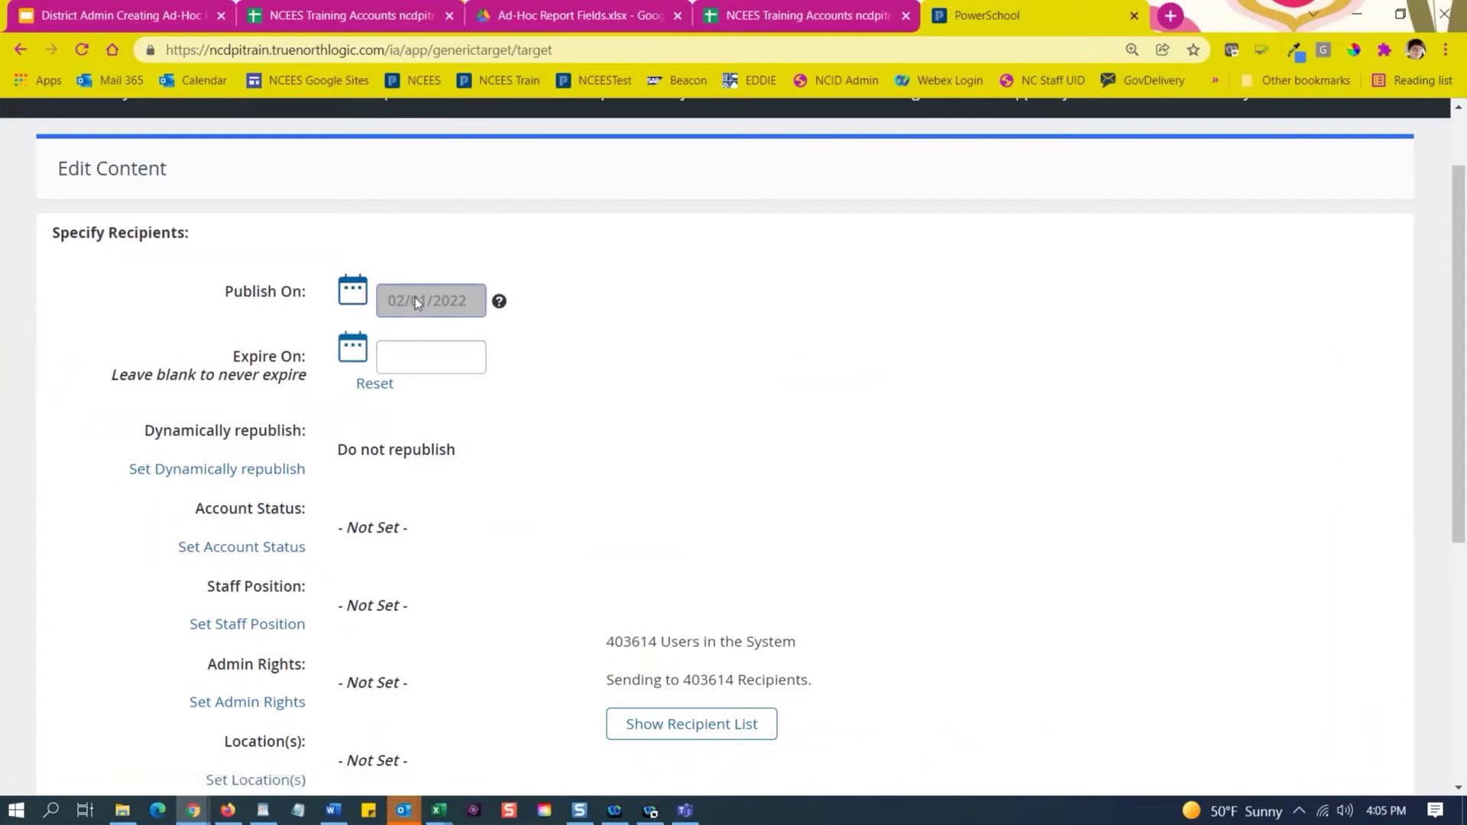
pyautogui.click(355, 294)
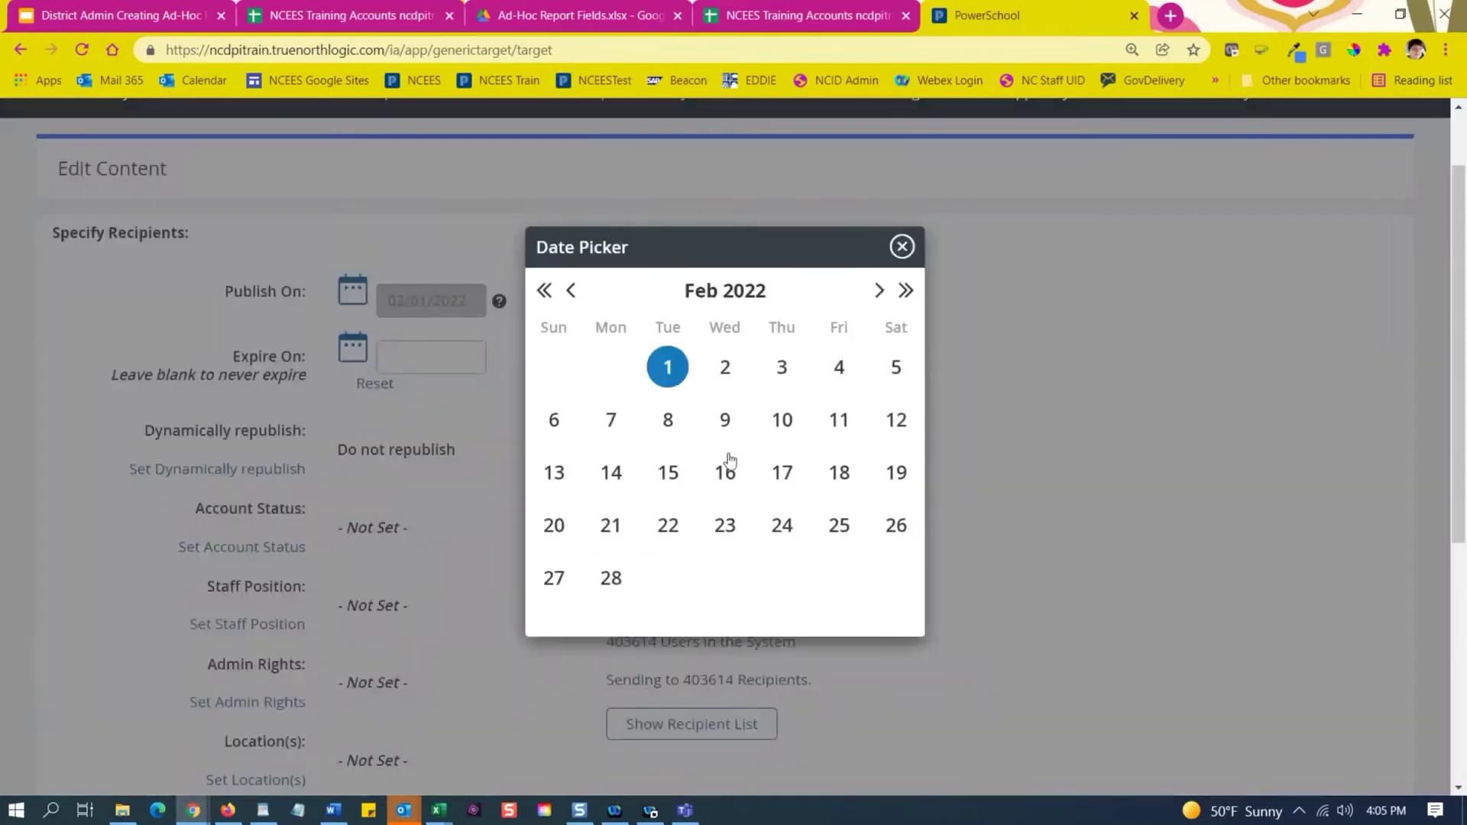
pyautogui.click(611, 420)
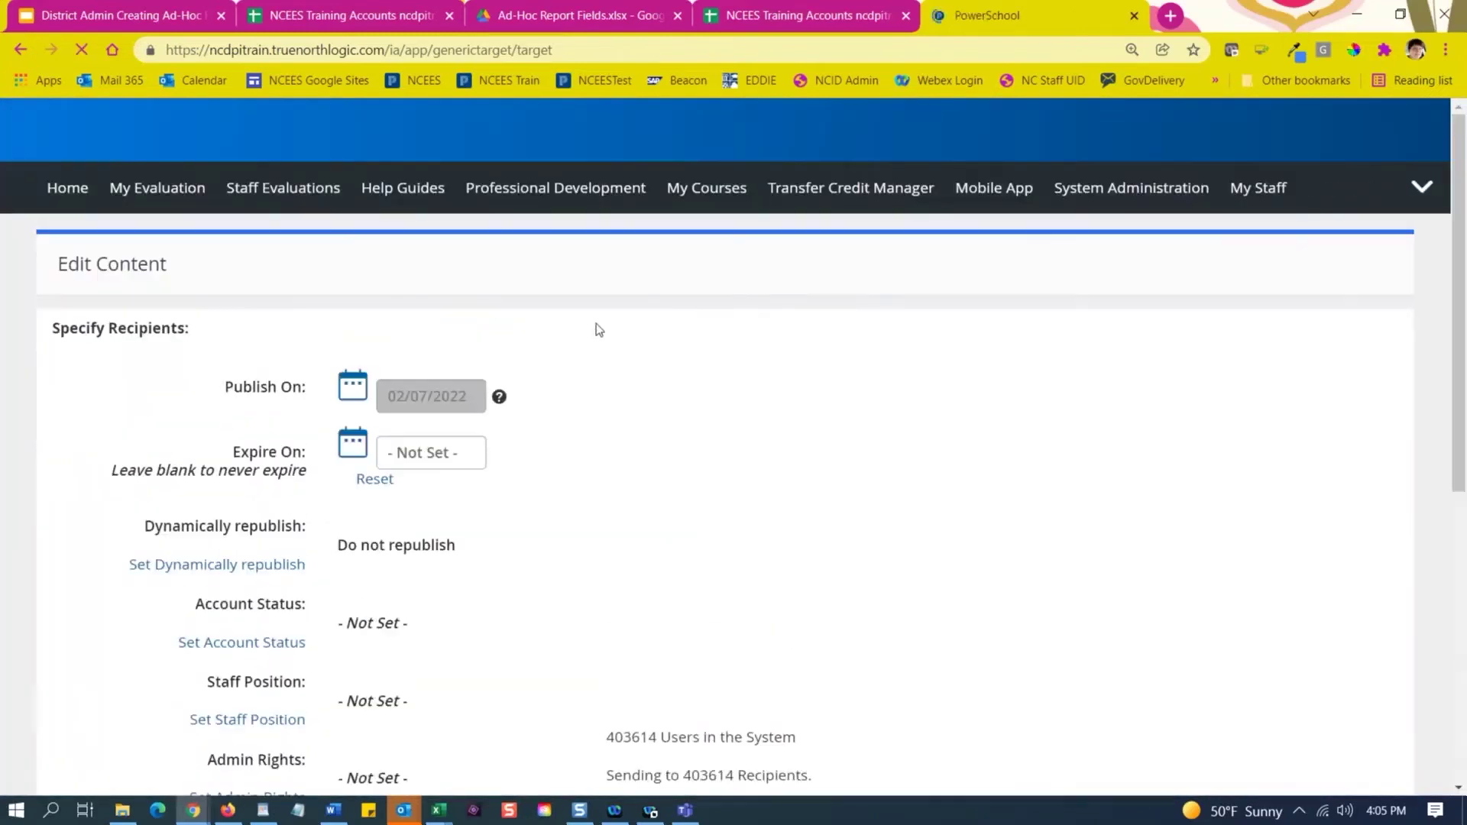
pyautogui.click(351, 387)
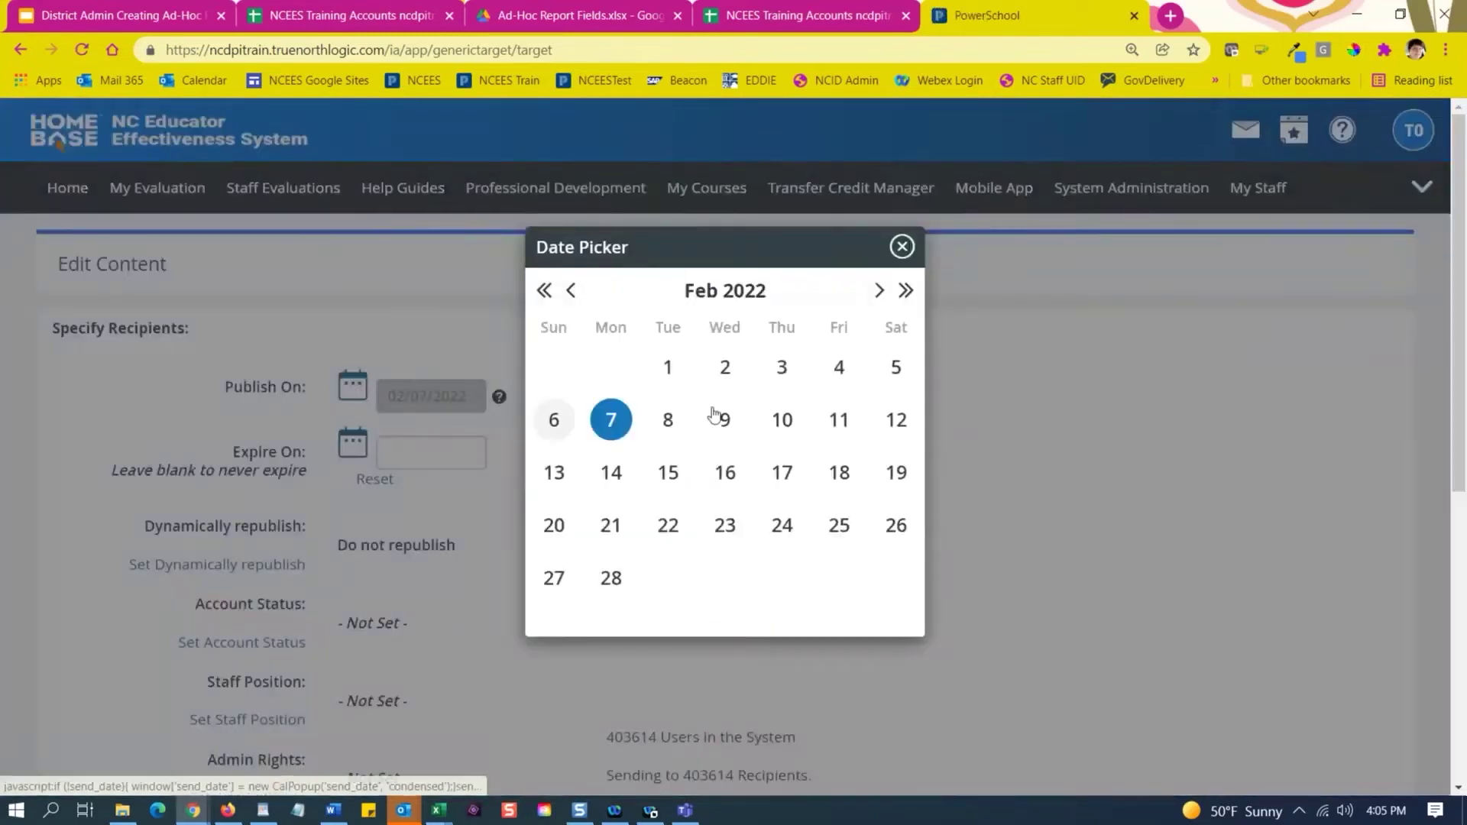
pyautogui.click(668, 368)
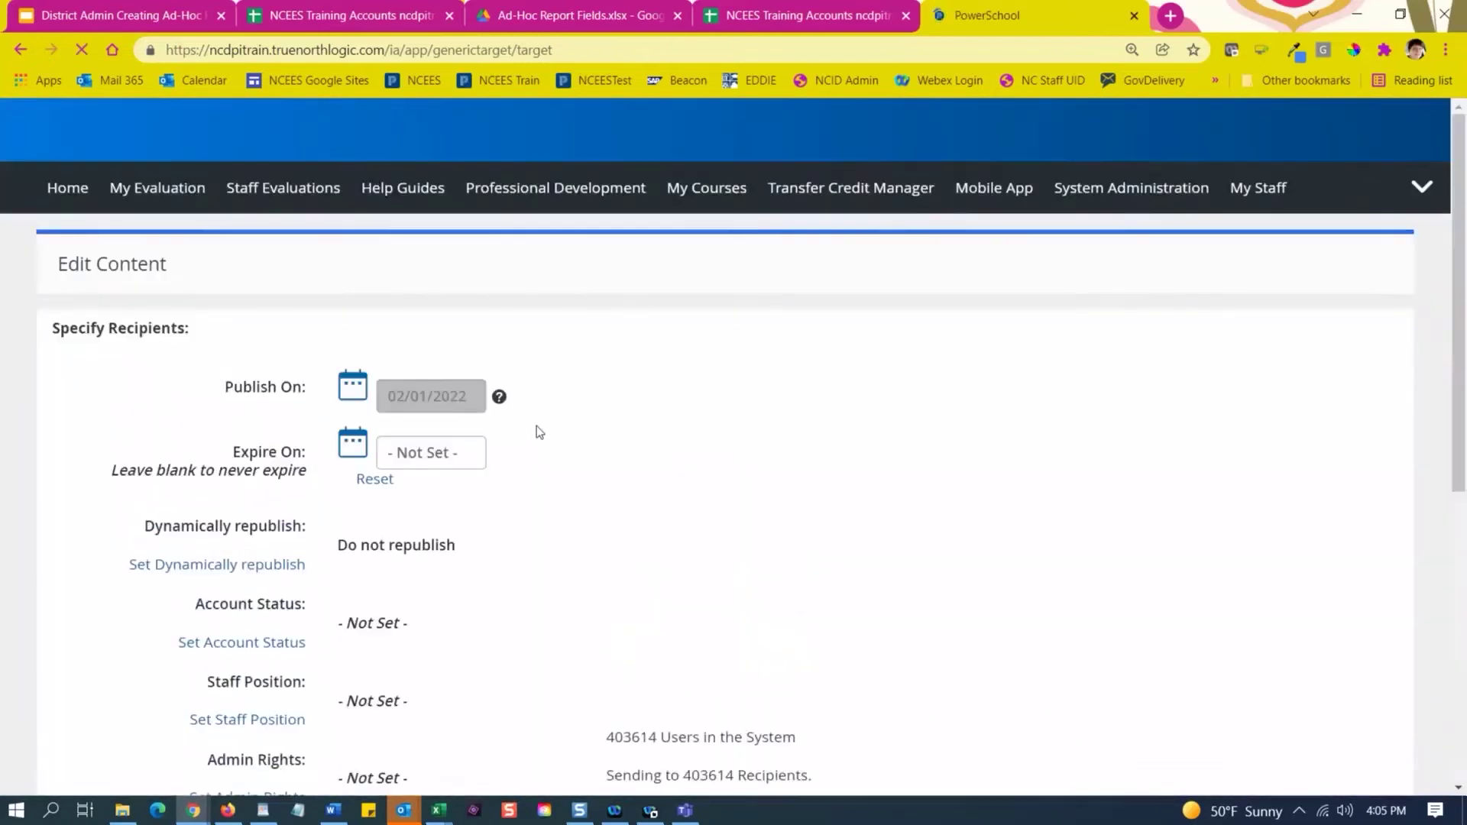
pyautogui.scroll(-3, 535, 428)
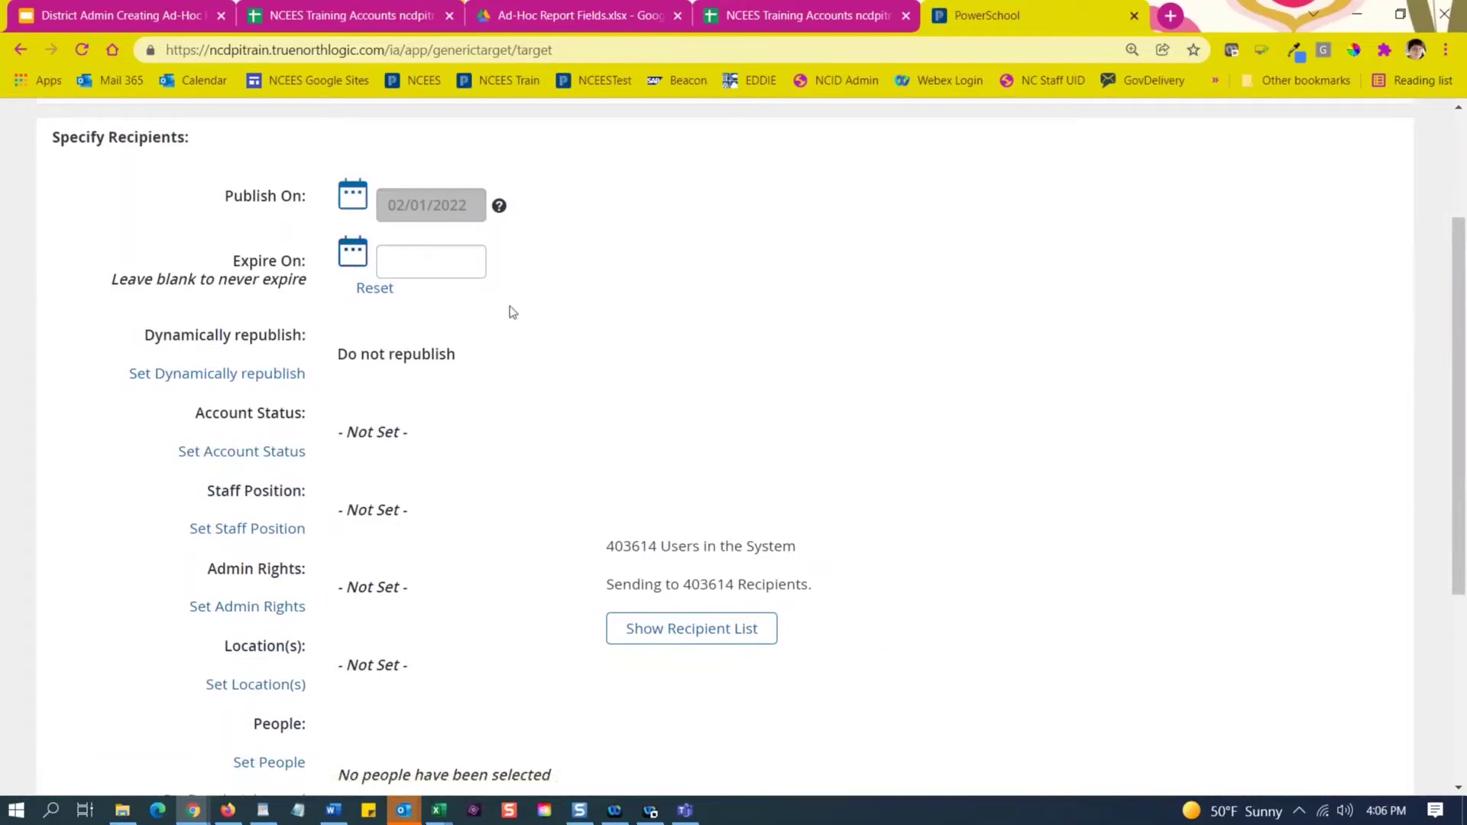
# Set the Expire On date to June 30, 2022 (06/30/2022).
pyautogui.click(446, 264)
pyautogui.click(457, 268)
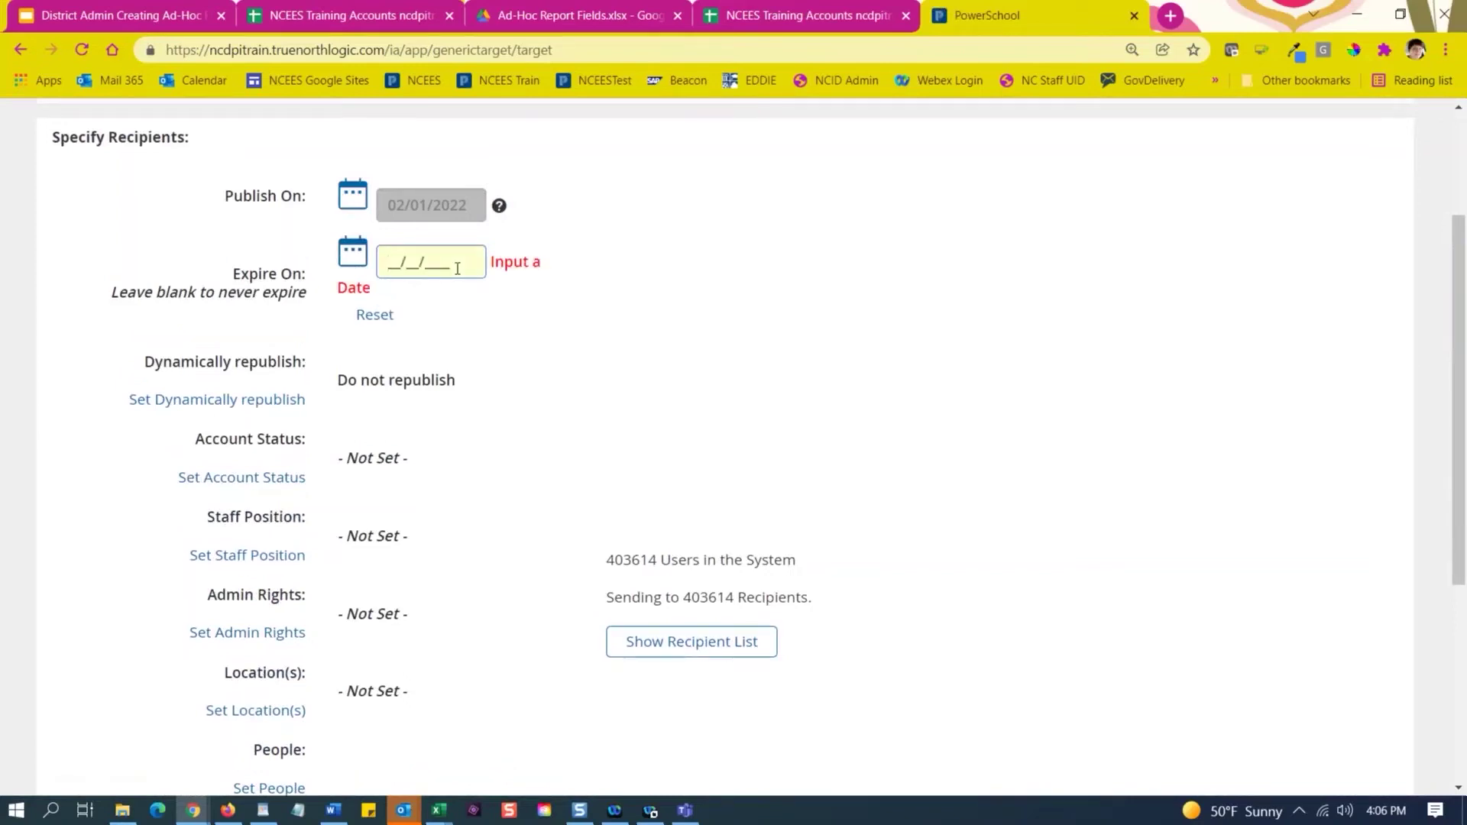
pyautogui.click(350, 255)
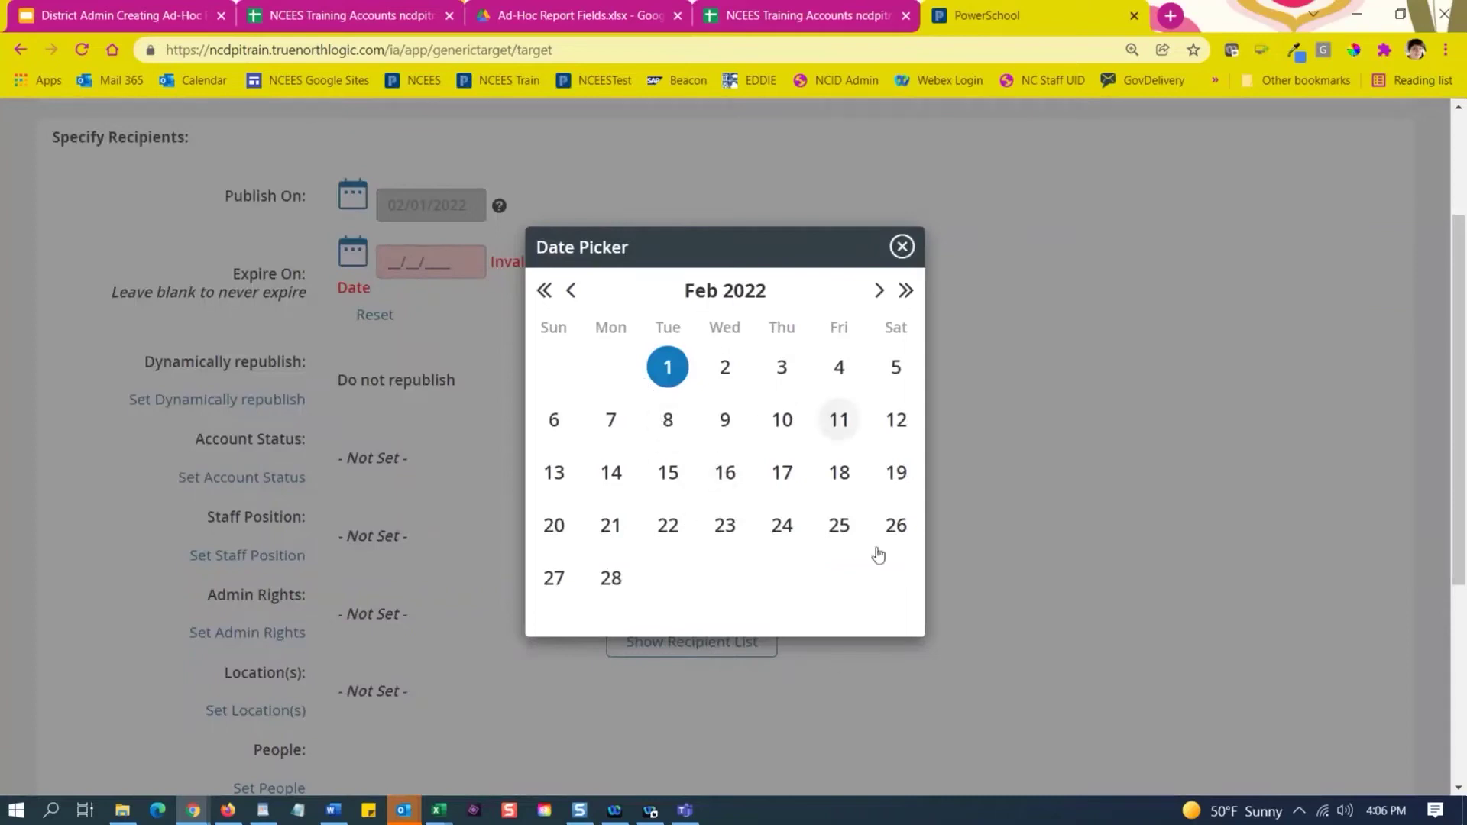
pyautogui.click(879, 290)
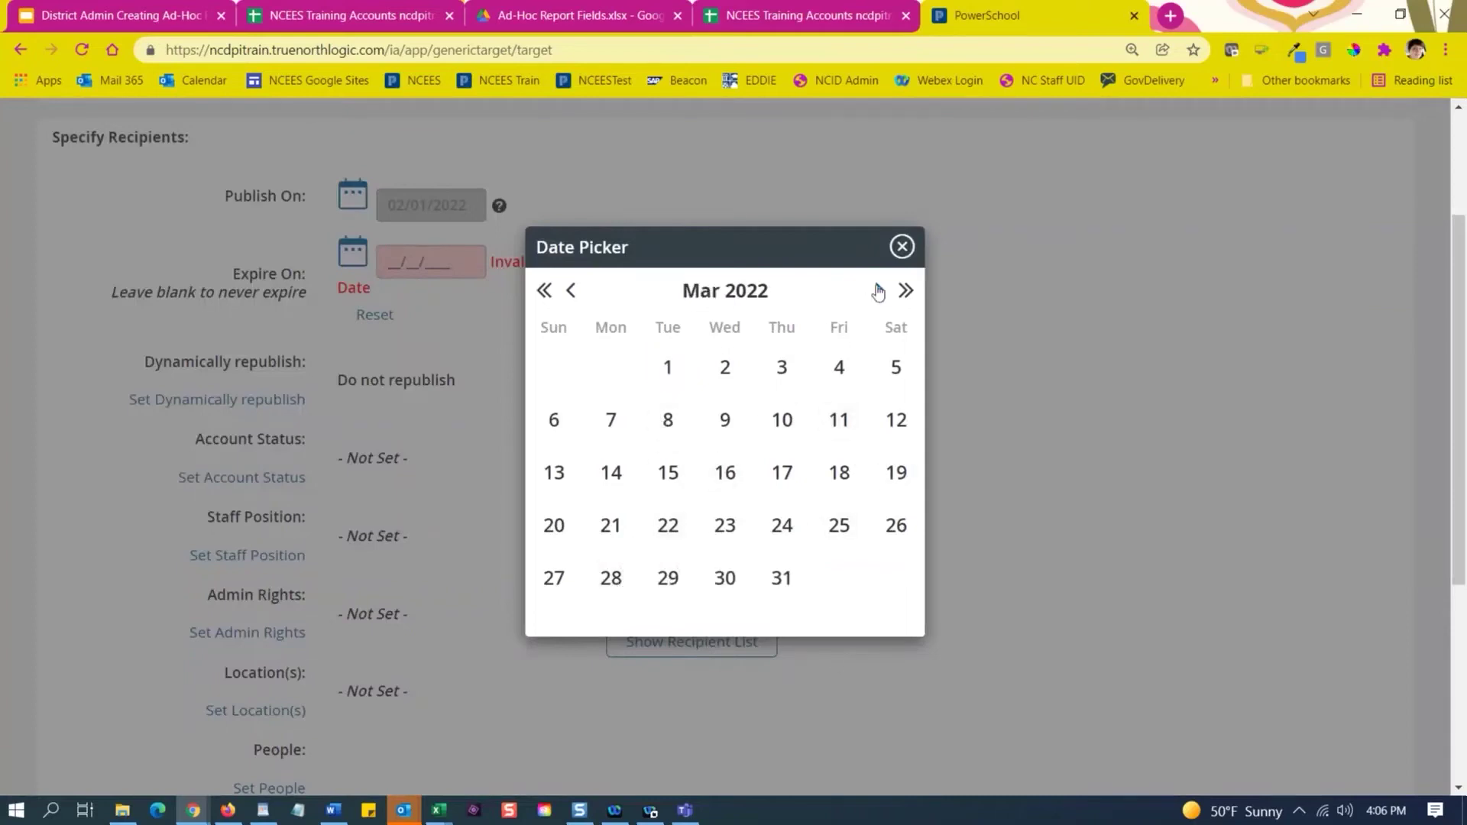
pyautogui.click(879, 290)
pyautogui.click(879, 291)
pyautogui.click(879, 290)
pyautogui.click(772, 569)
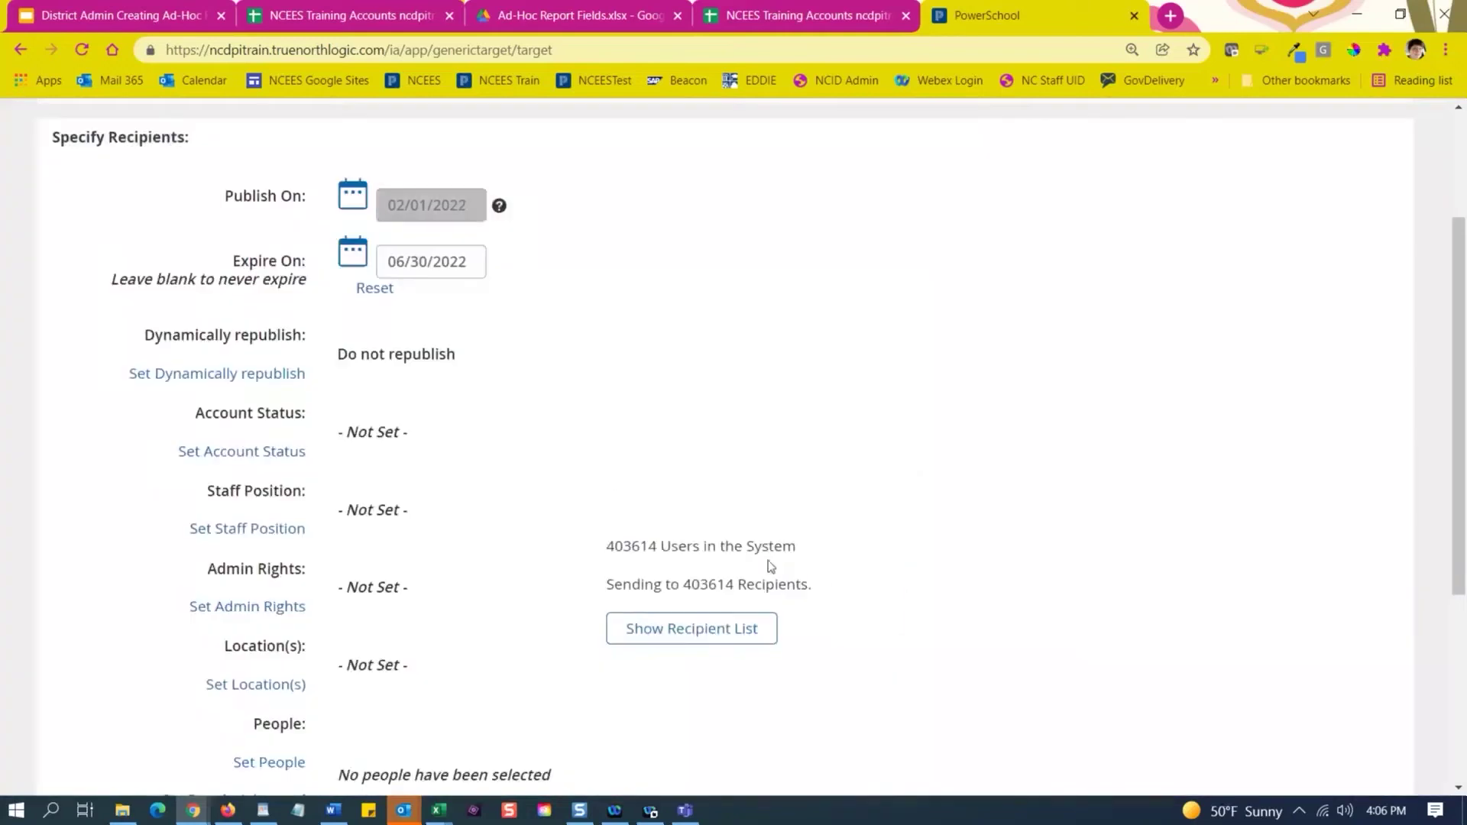
pyautogui.scroll(3, 567, 436)
pyautogui.scroll(-3, 589, 472)
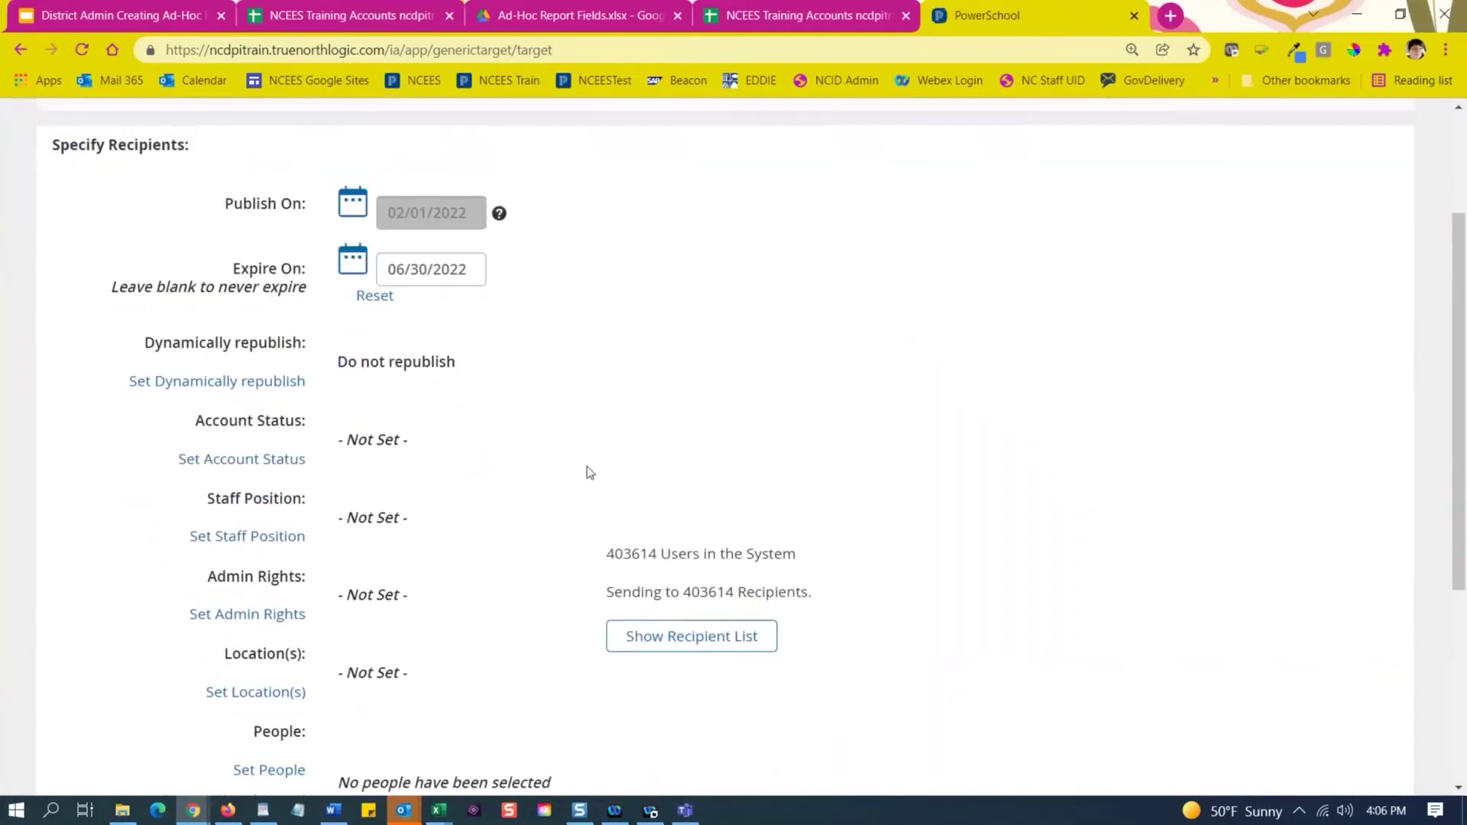
pyautogui.scroll(-1, 587, 341)
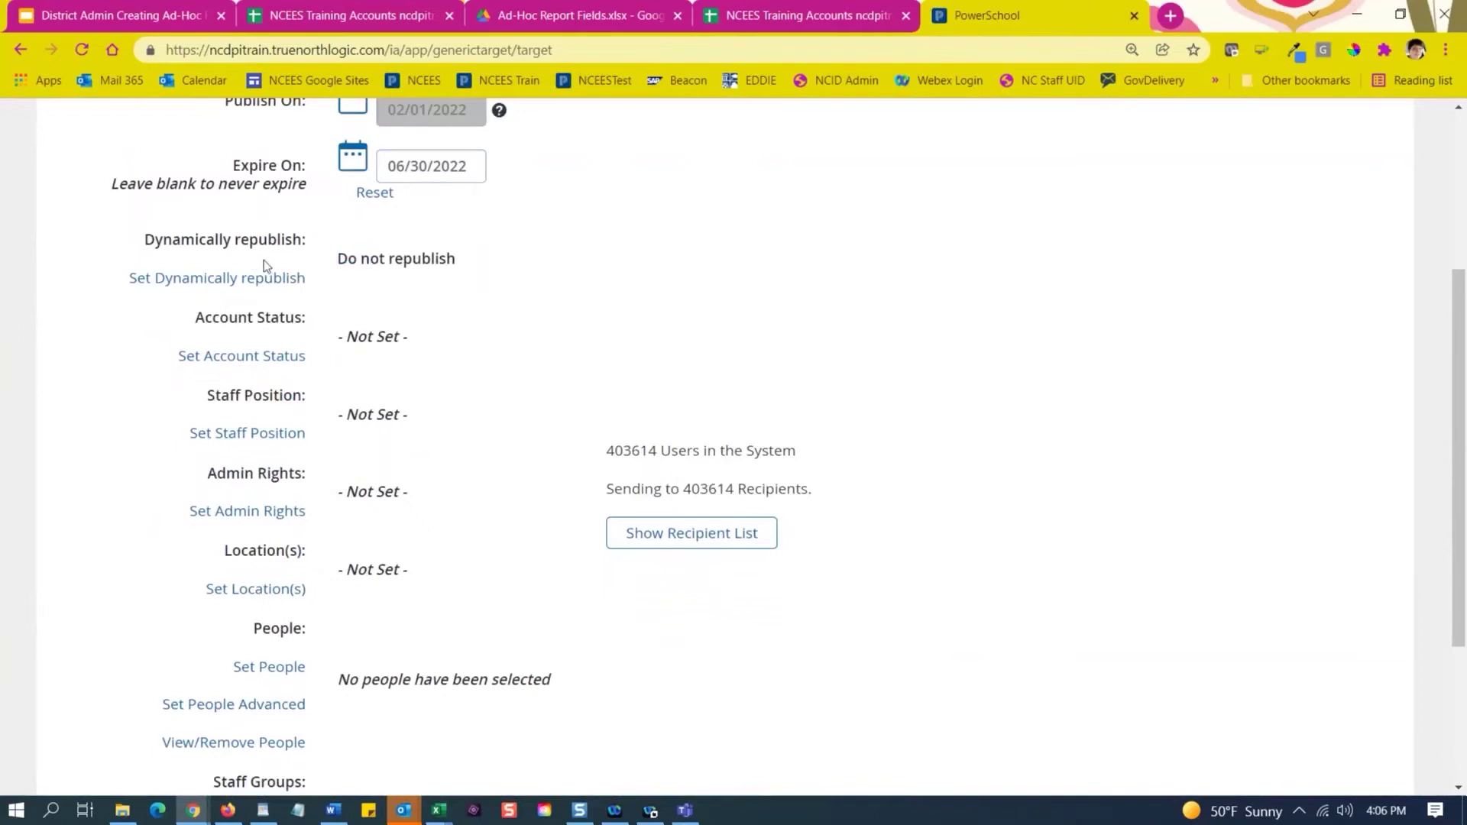
# Switch the report's dynamic republishing setting from Do not republish to Automatically republish.
pyautogui.click(193, 286)
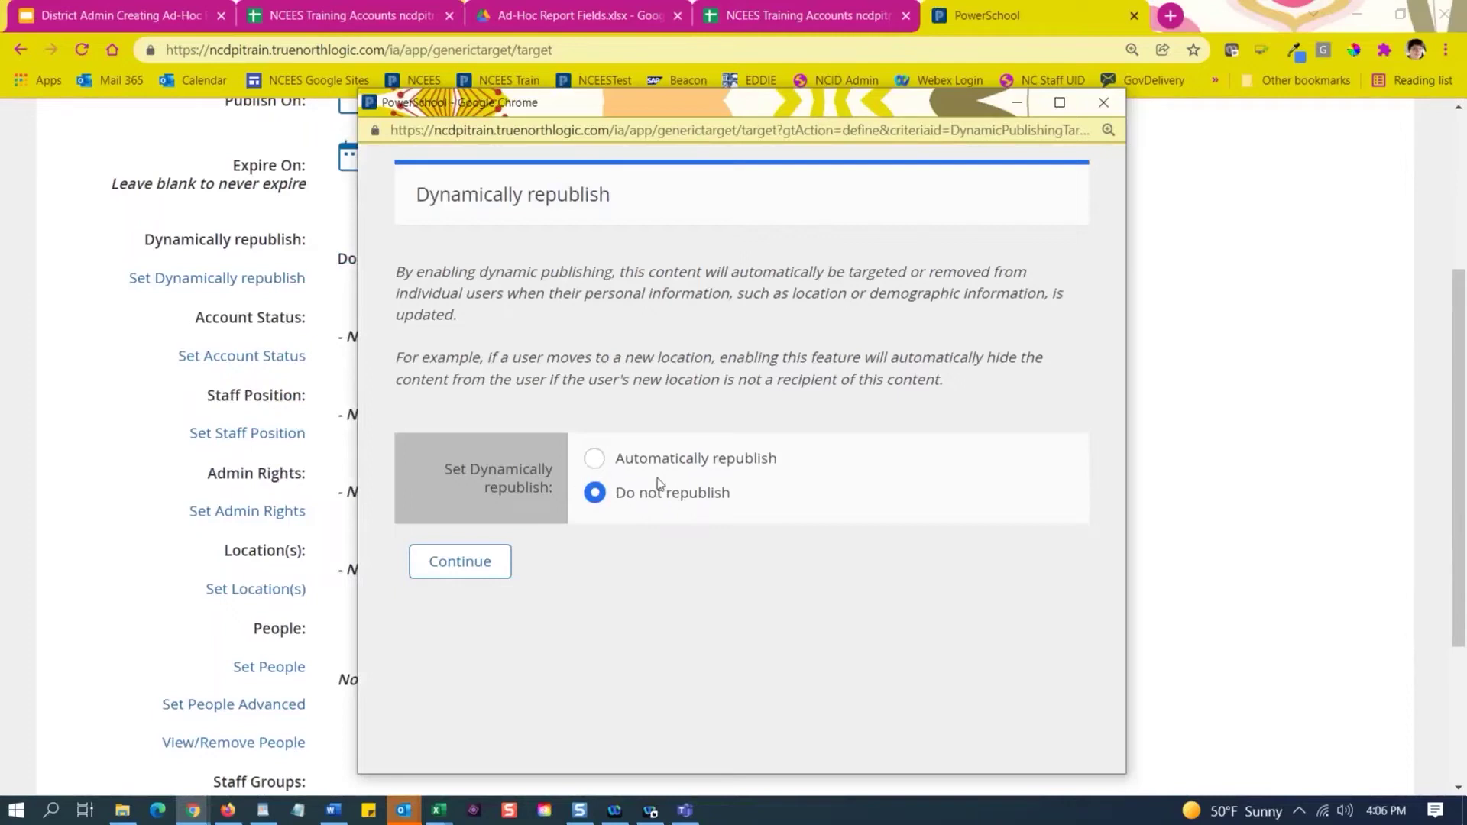
pyautogui.moveTo(745, 475); pyautogui.dragTo(609, 471)
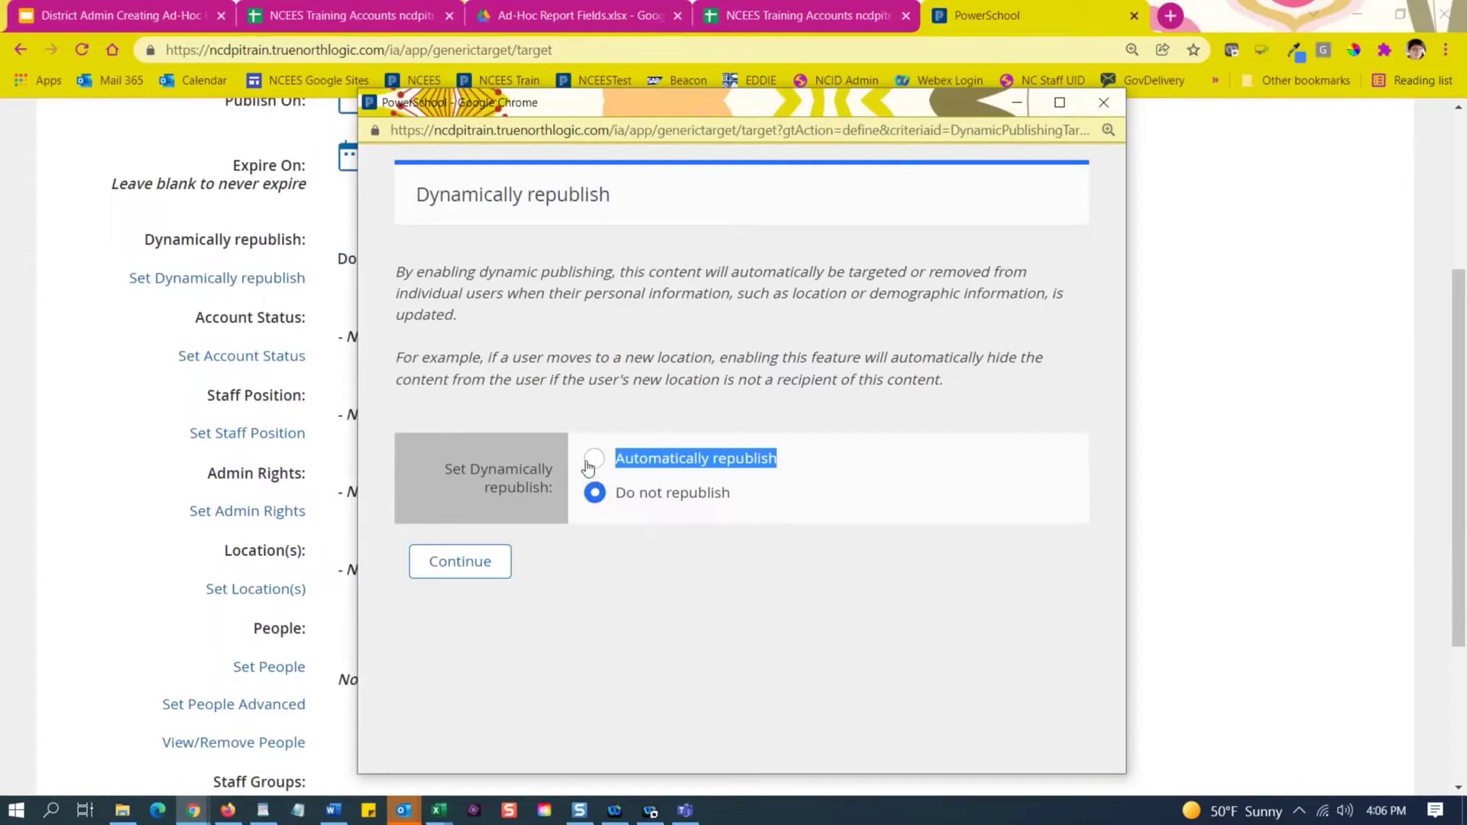
pyautogui.click(595, 463)
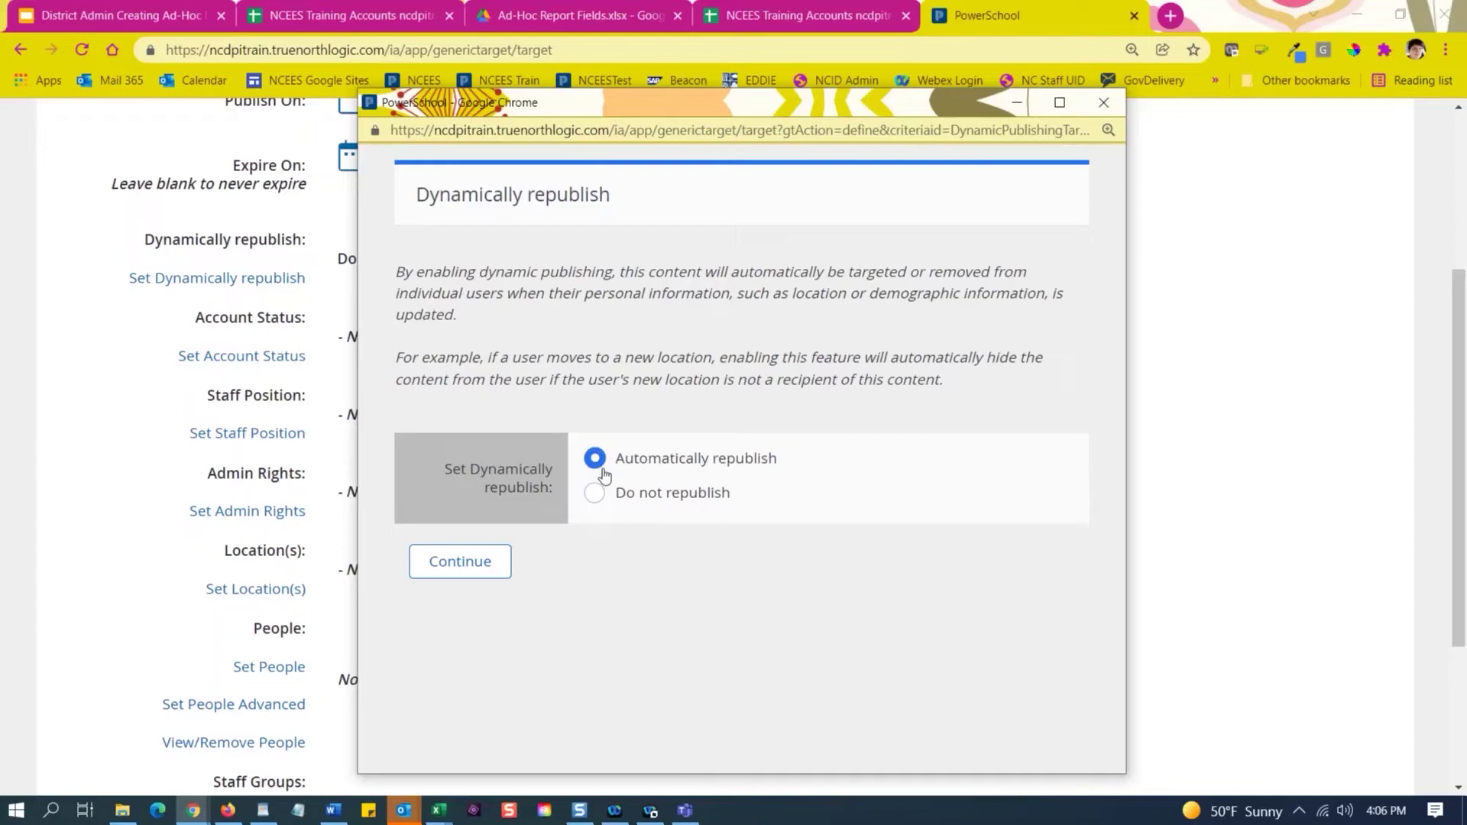
# Confirm Automatically republish, with 403614 recipients still targeted.
pyautogui.click(462, 563)
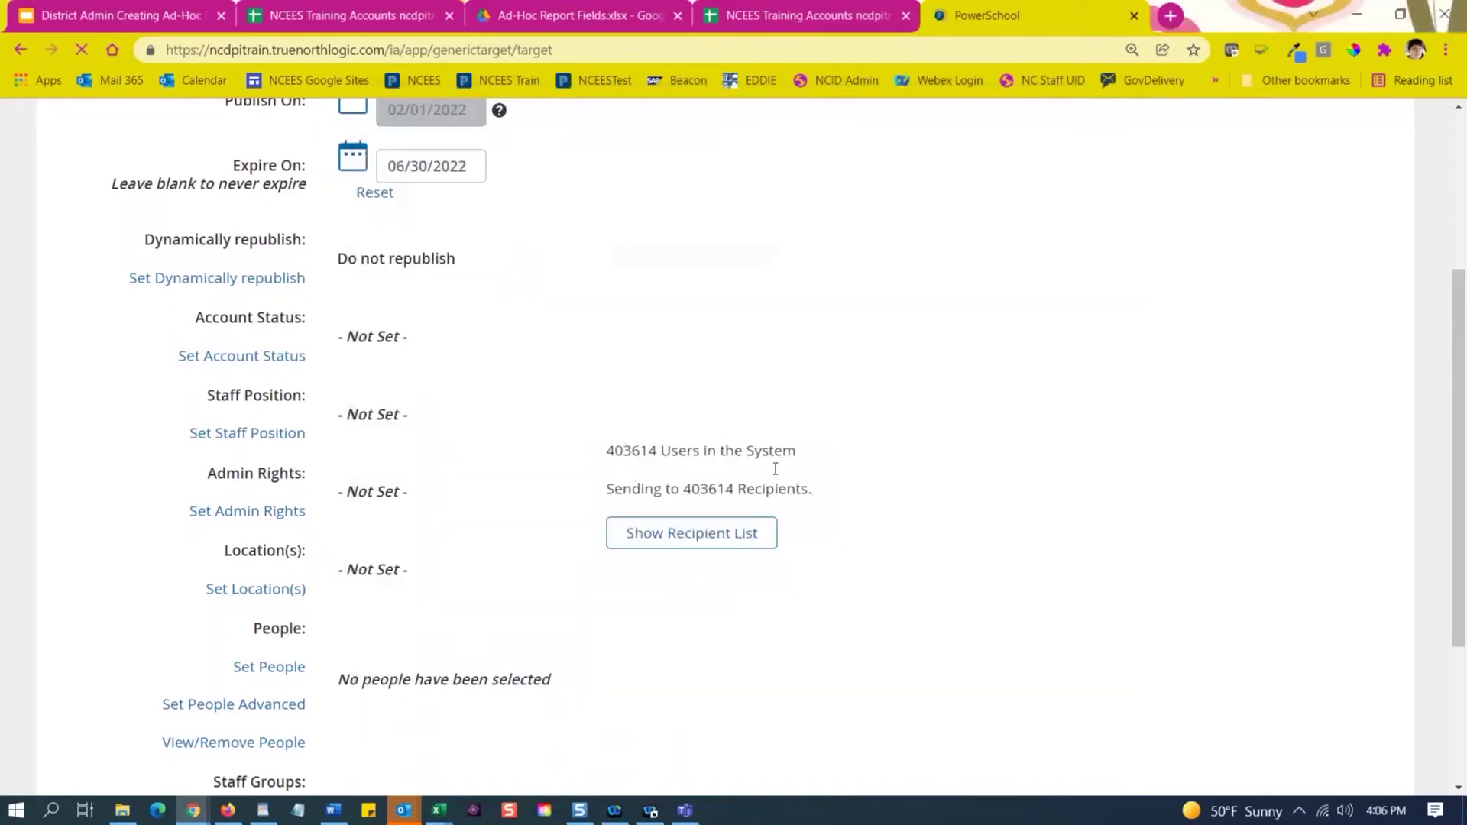
pyautogui.scroll(-3, 635, 505)
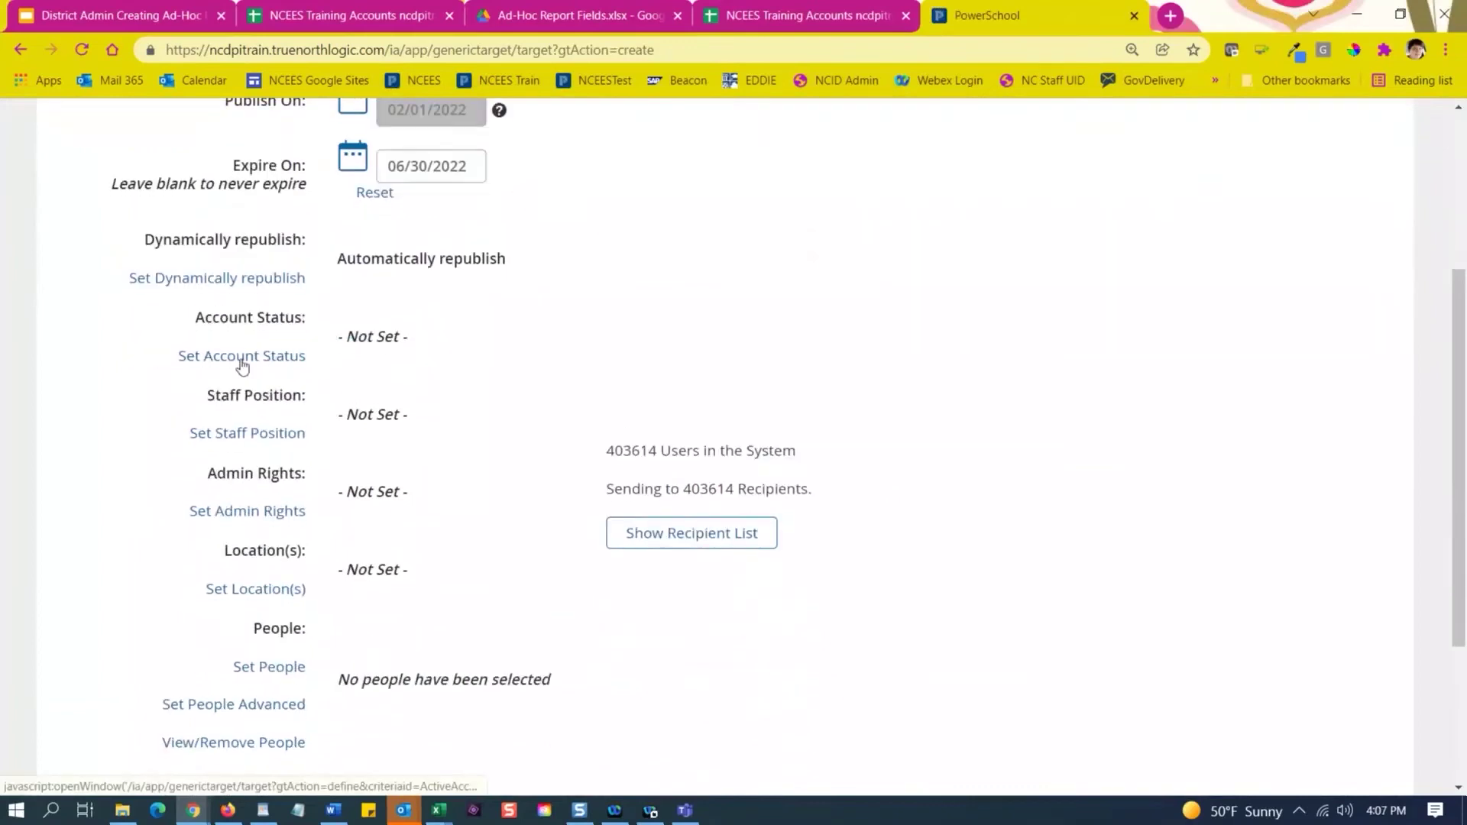
# Limit Account Status to Active Accounts only.
pyautogui.click(243, 358)
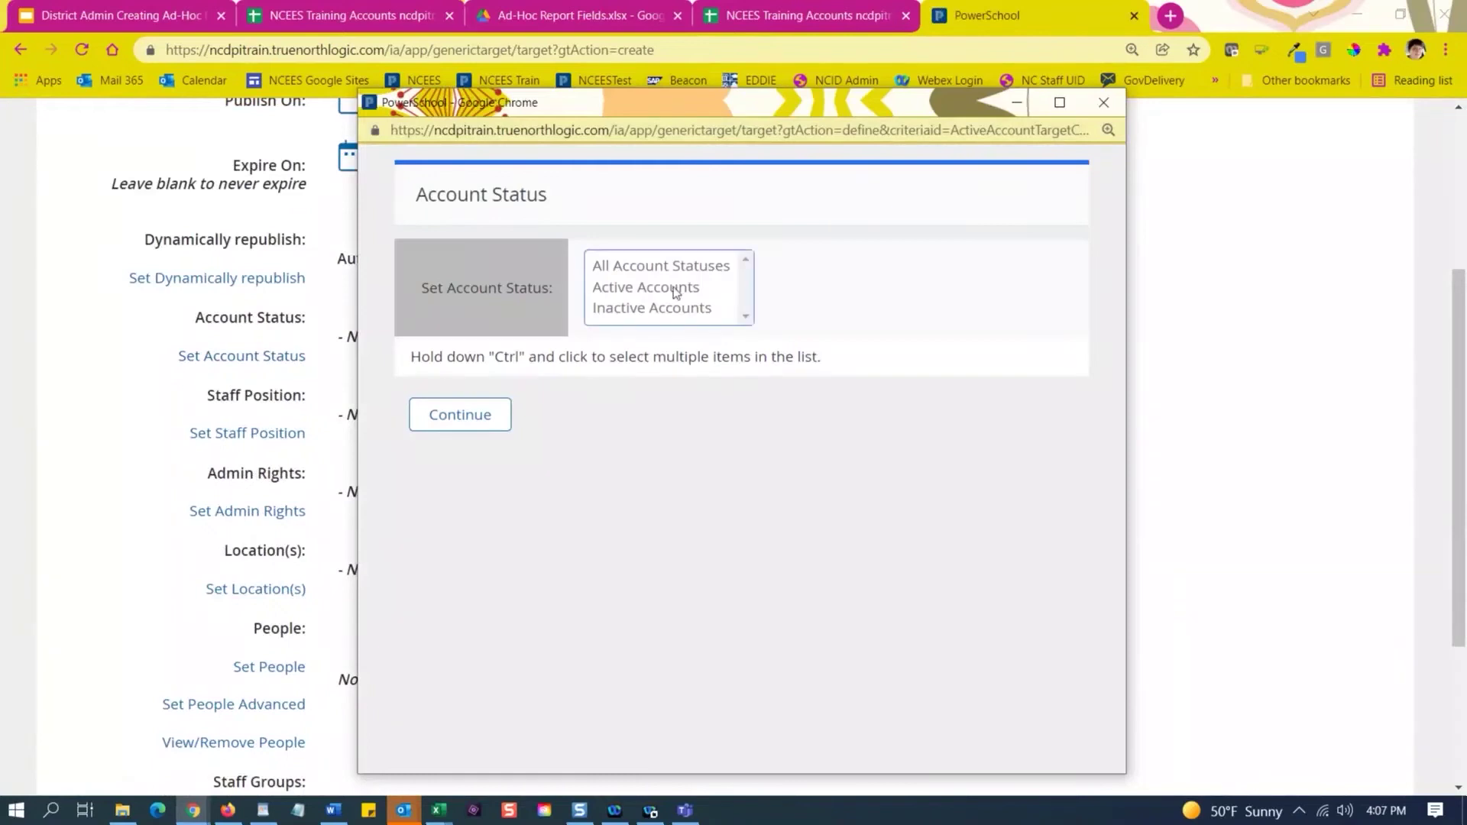
pyautogui.click(631, 289)
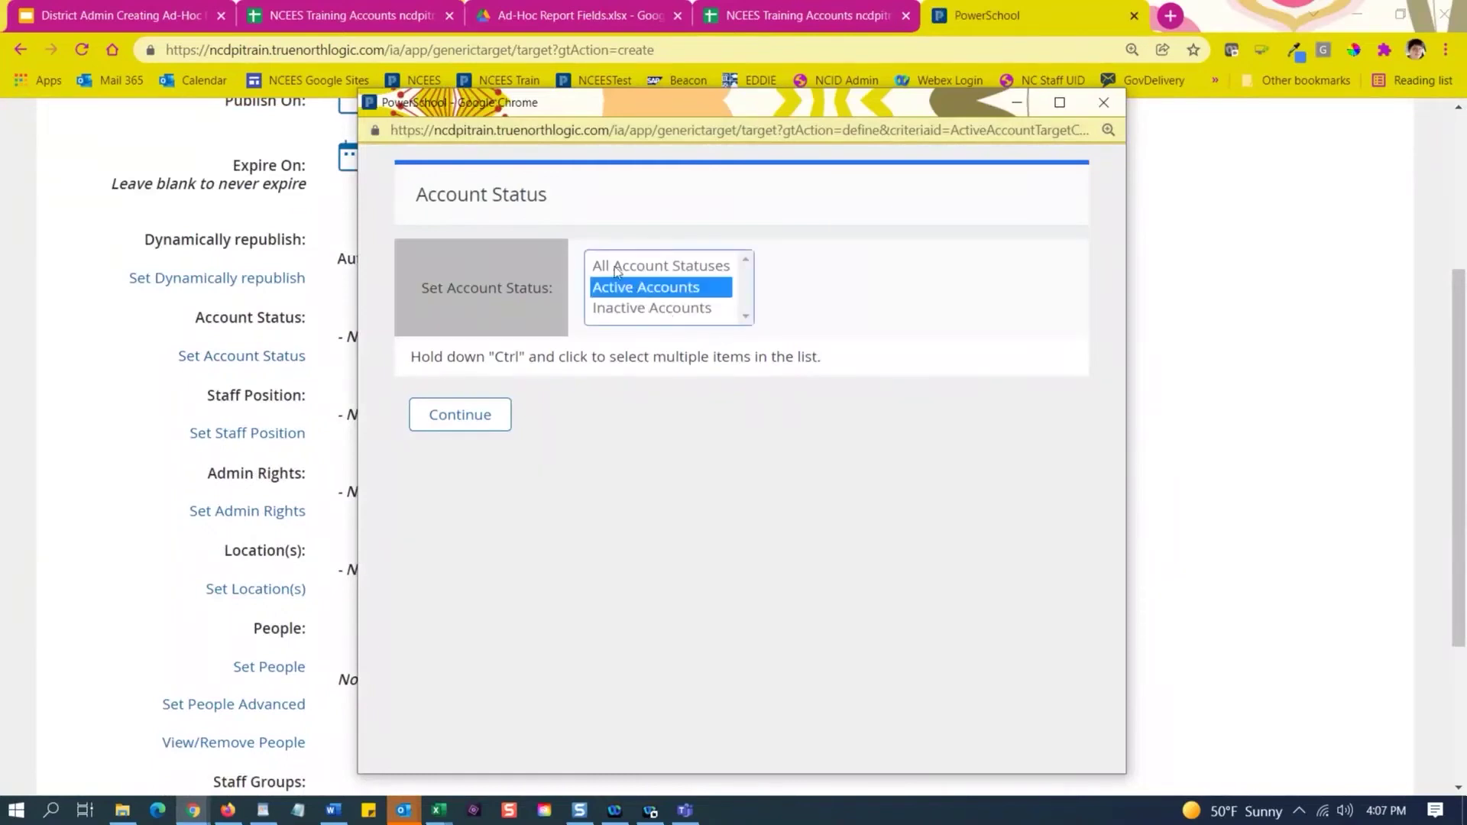
pyautogui.click(466, 421)
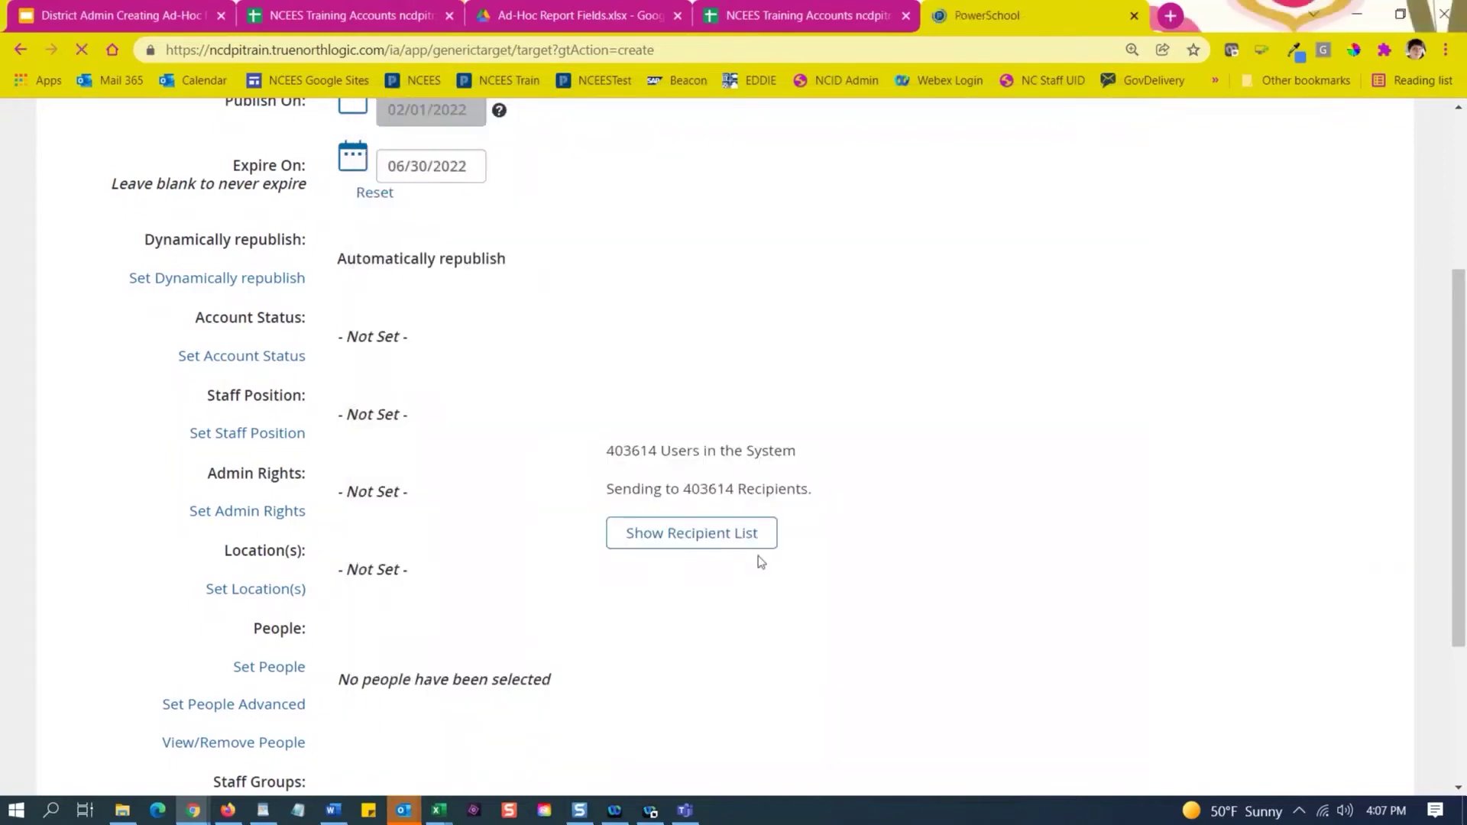
pyautogui.scroll(-5, 874, 545)
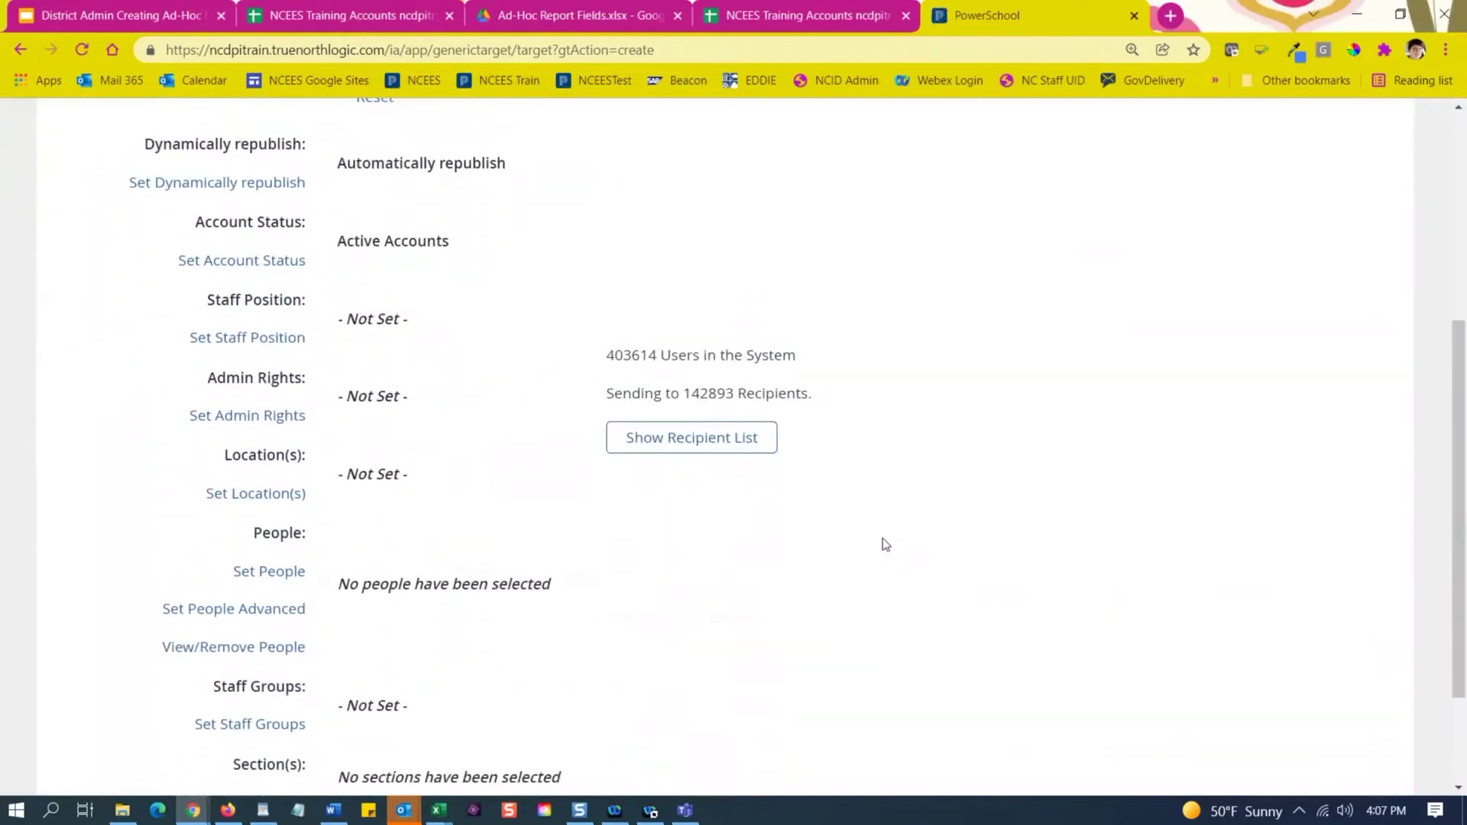
# Highlight the user total 403614 and the reduced recipient count 142893.
pyautogui.moveTo(662, 357); pyautogui.dragTo(605, 355)
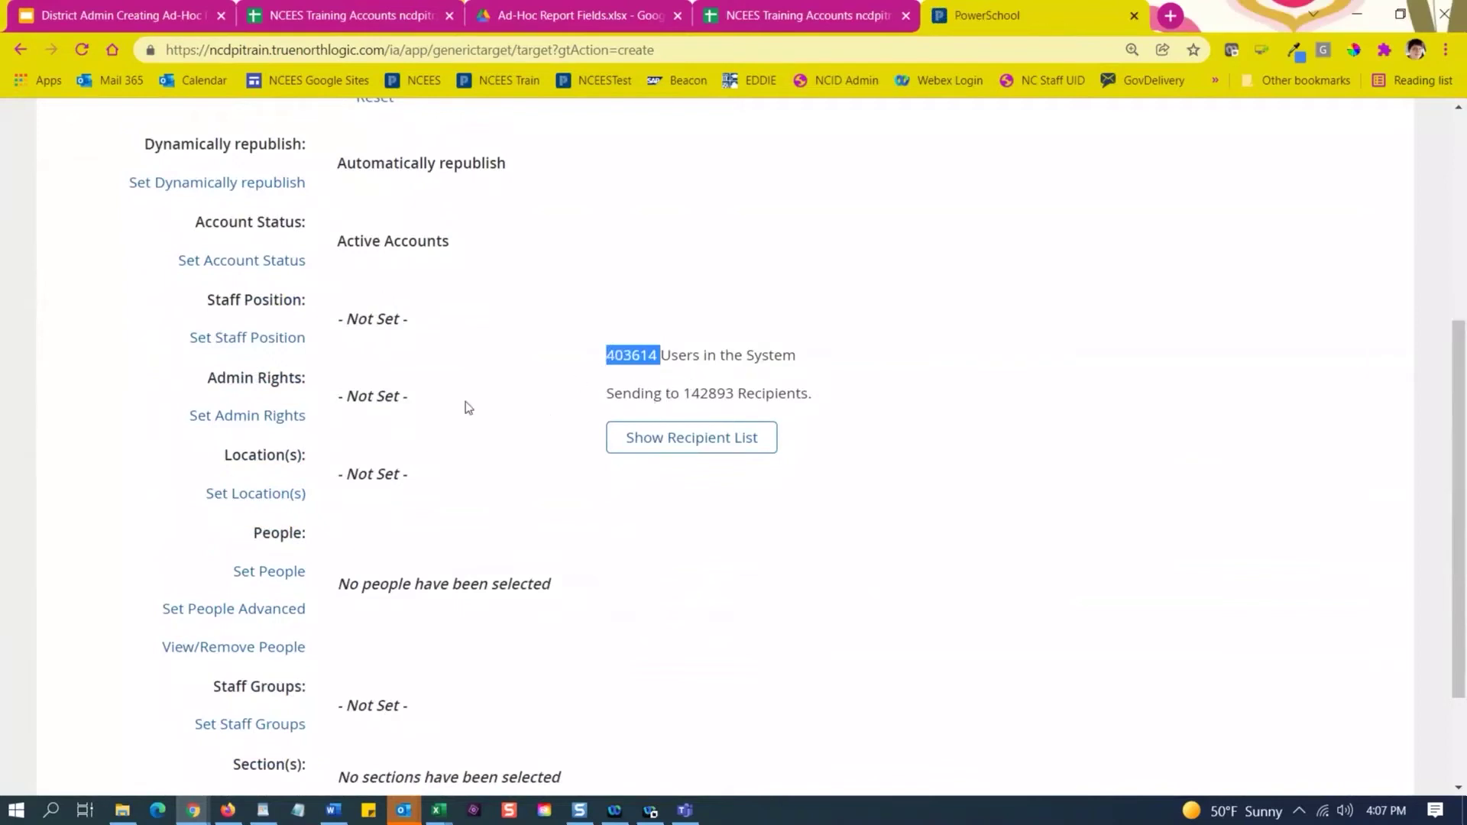
pyautogui.click(732, 398)
pyautogui.moveTo(732, 398); pyautogui.dragTo(683, 395)
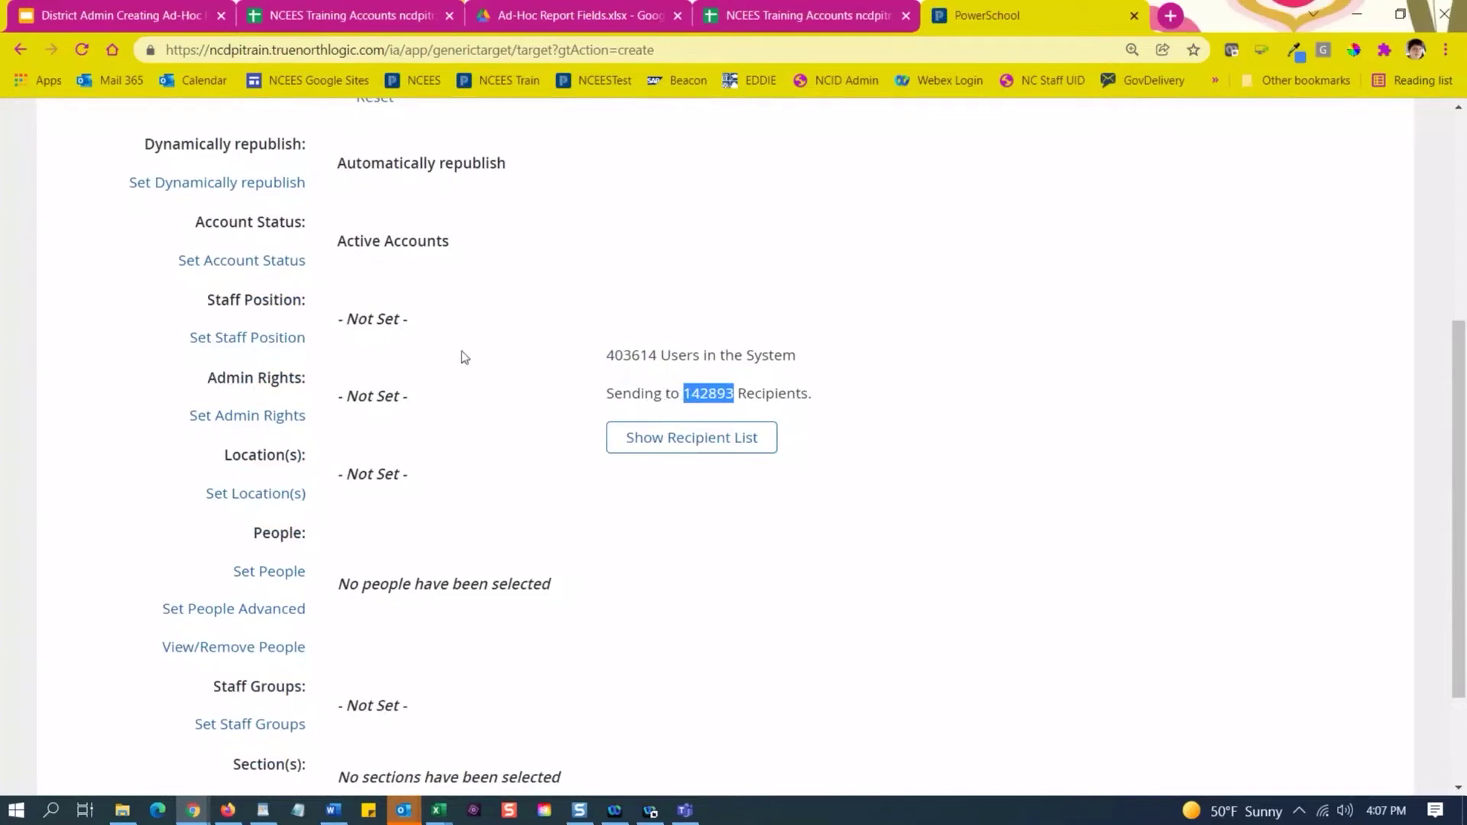
pyautogui.scroll(1, 475, 338)
pyautogui.scroll(-1, 441, 370)
# Leave Staff Position unset and restrict Admin Rights to Site Administrator, giving 6982 recipients.
pyautogui.click(249, 341)
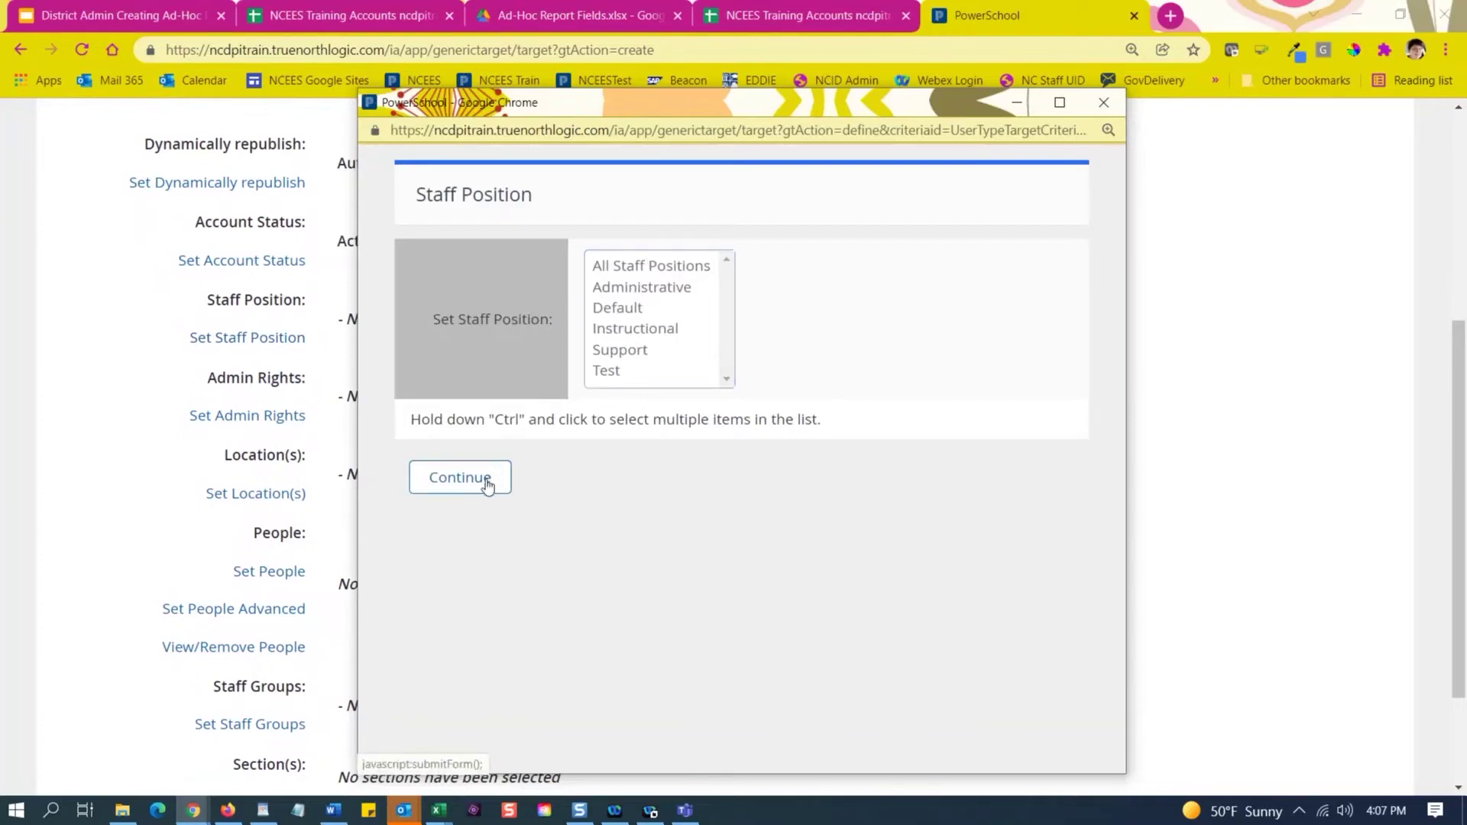
pyautogui.click(1104, 107)
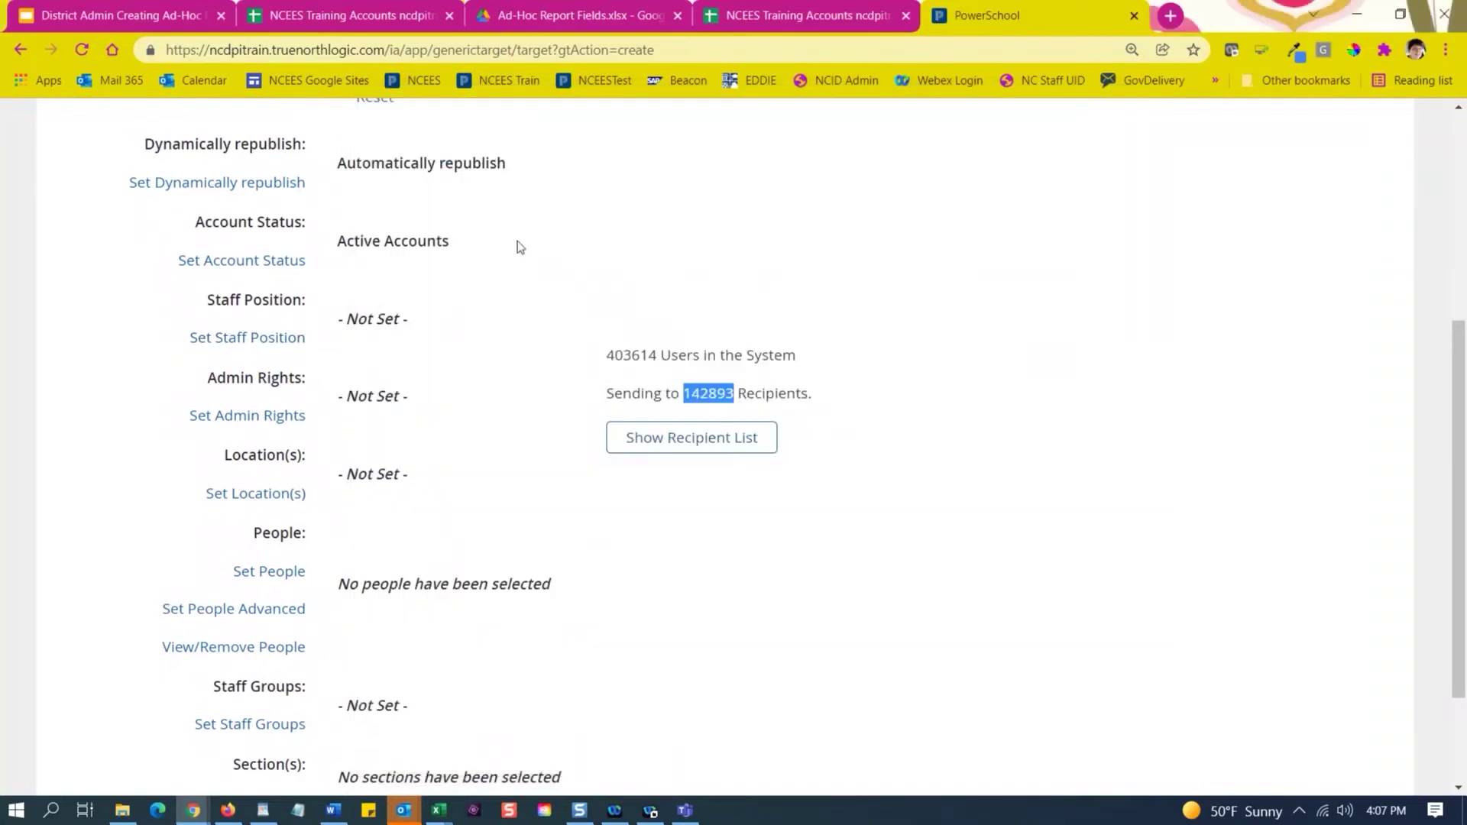
pyautogui.click(245, 418)
pyautogui.moveTo(571, 107); pyautogui.dragTo(481, 67)
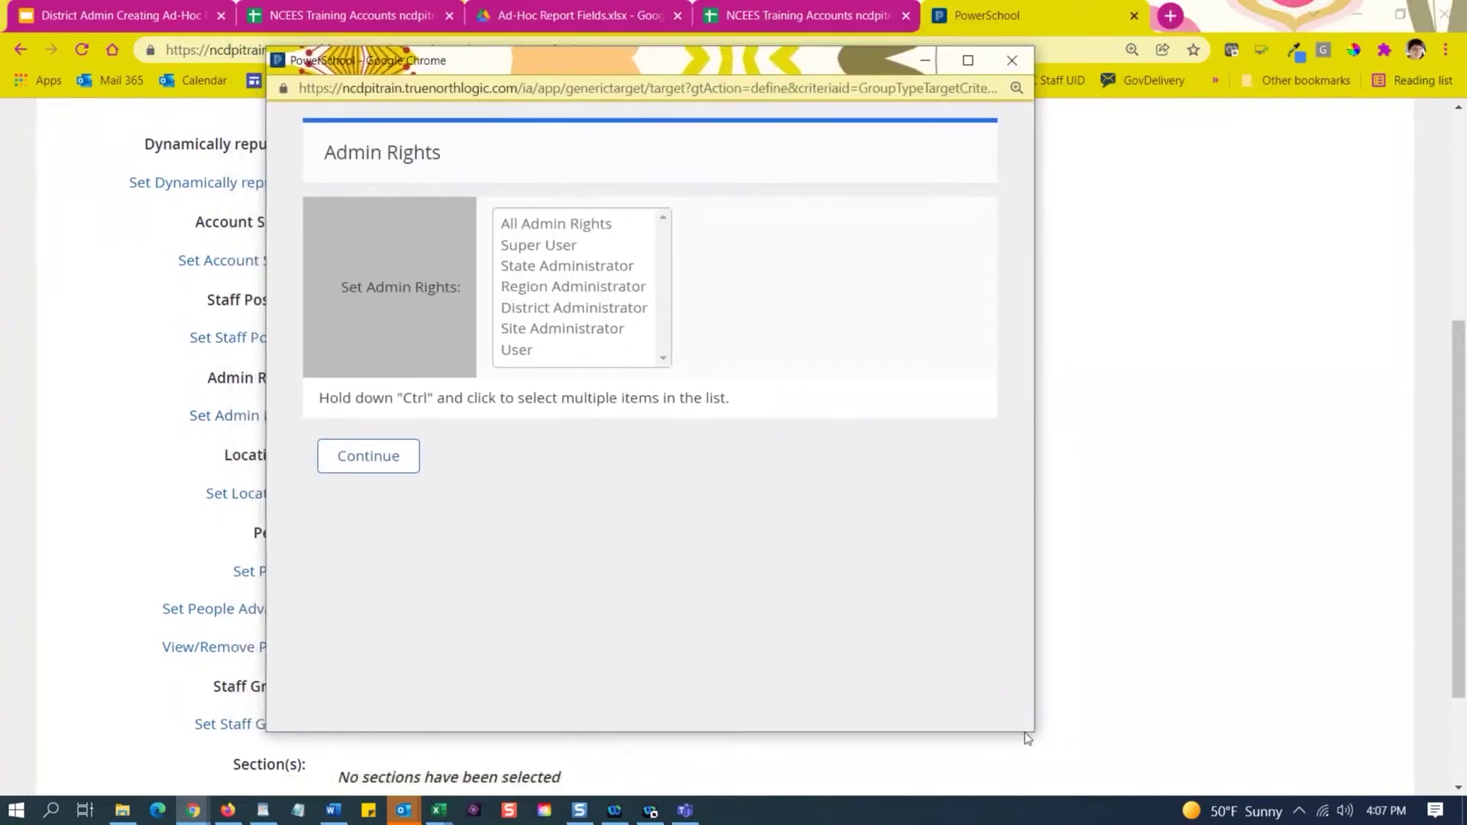
pyautogui.moveTo(1033, 731); pyautogui.dragTo(1200, 762)
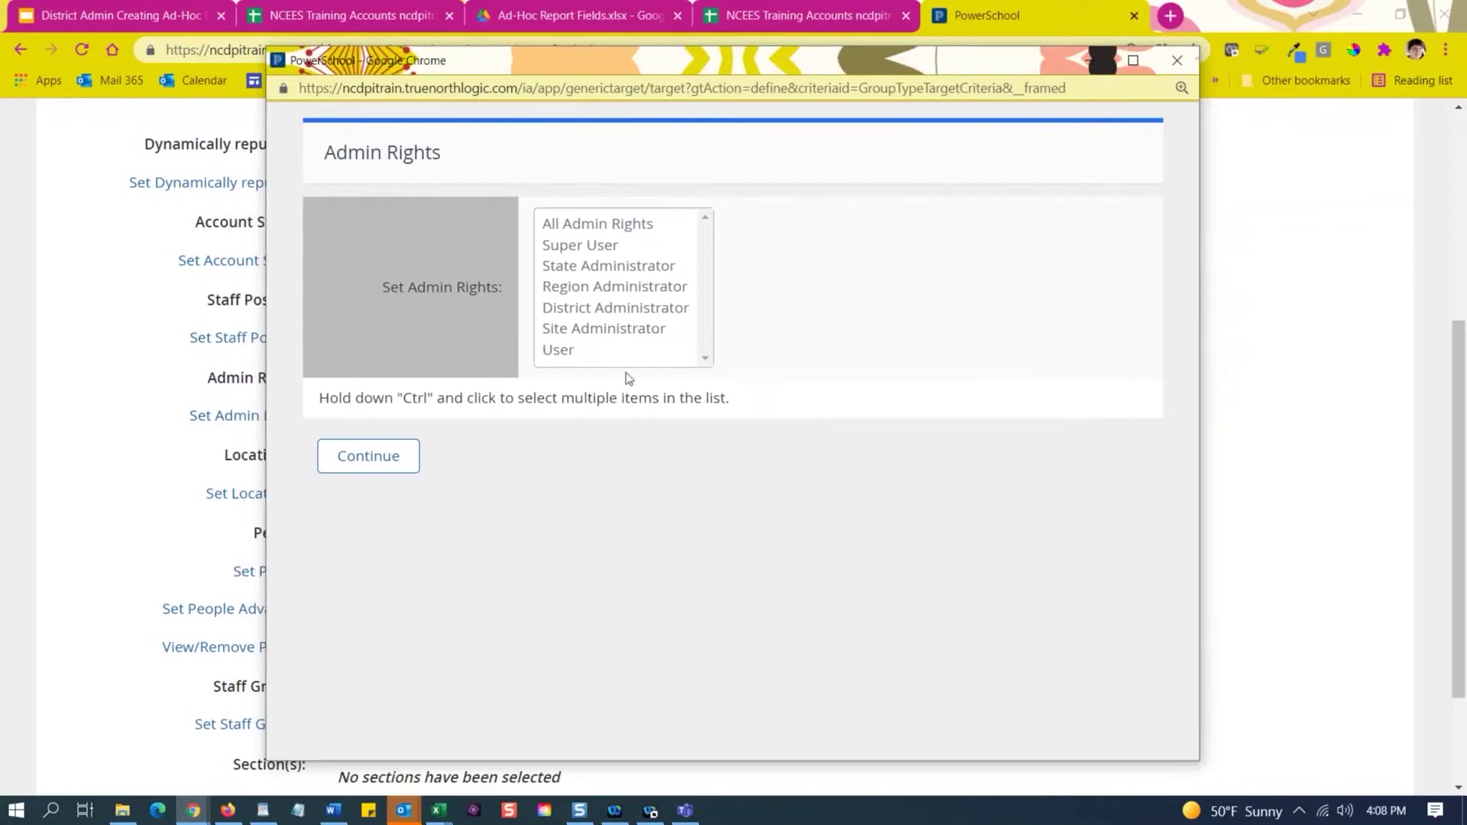
pyautogui.click(595, 331)
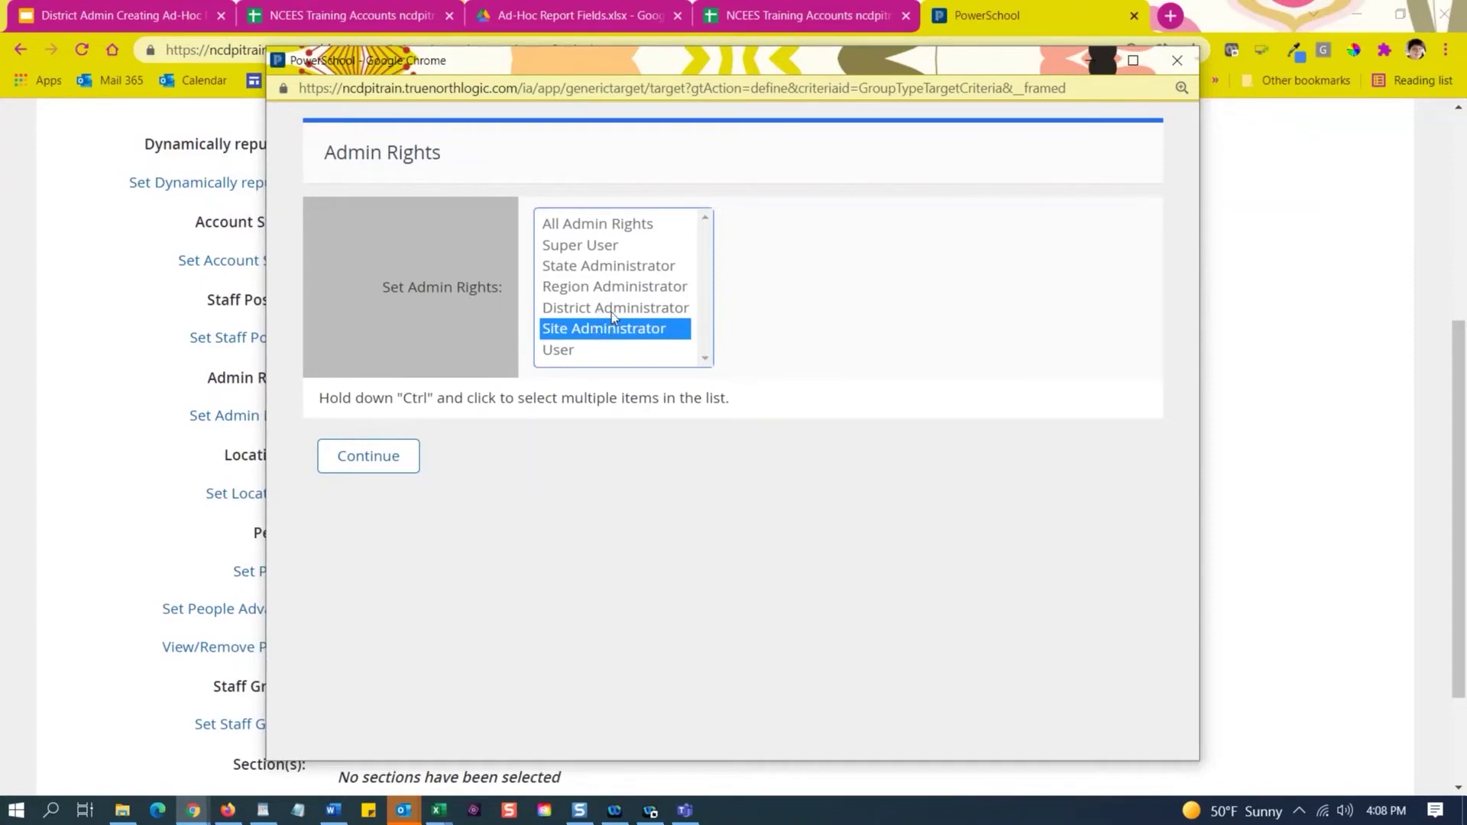
pyautogui.keyDown('ctrl'); pyautogui.click(611, 313); pyautogui.keyUp('ctrl')
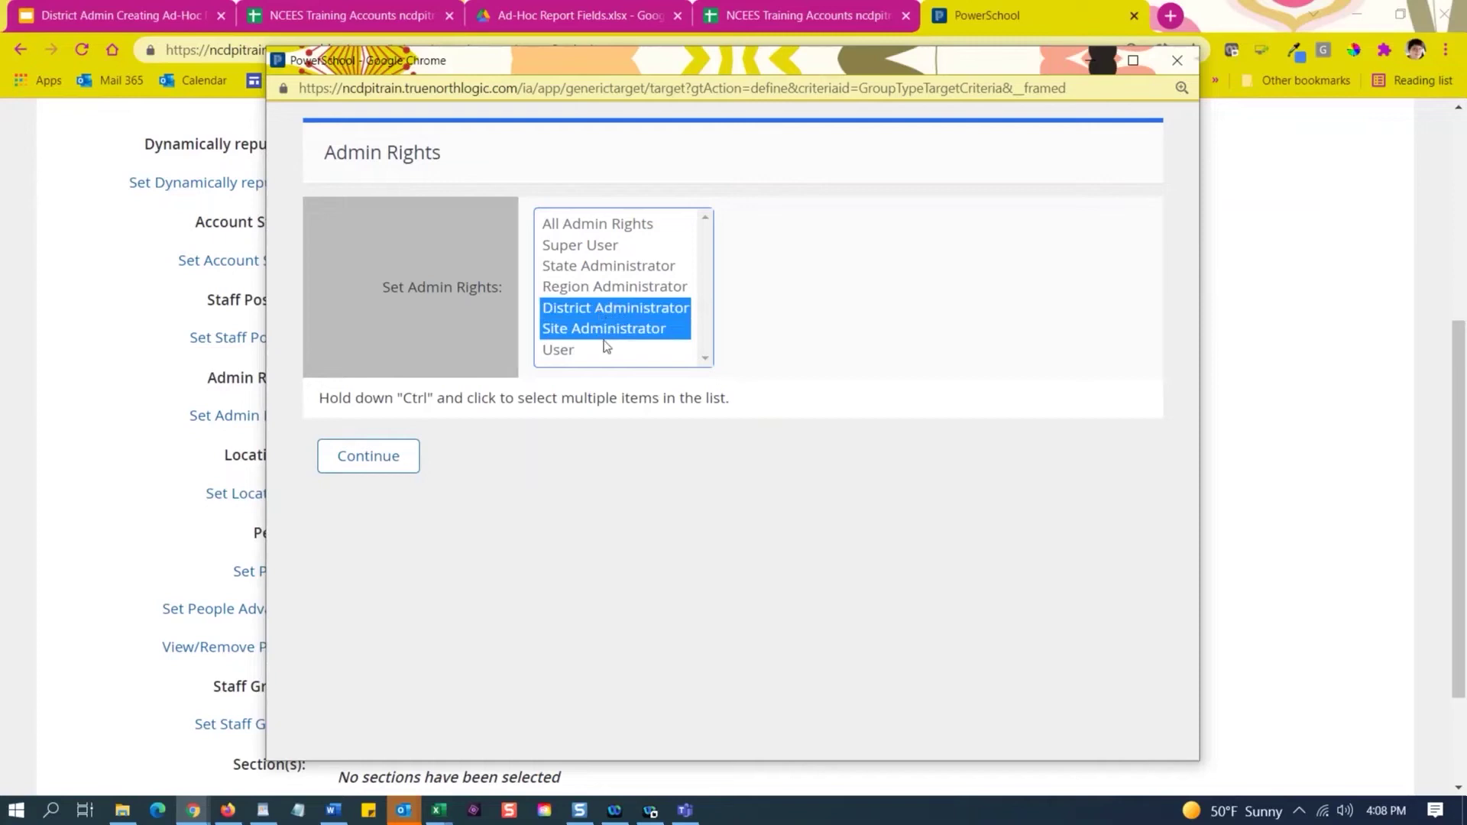
pyautogui.click(612, 332)
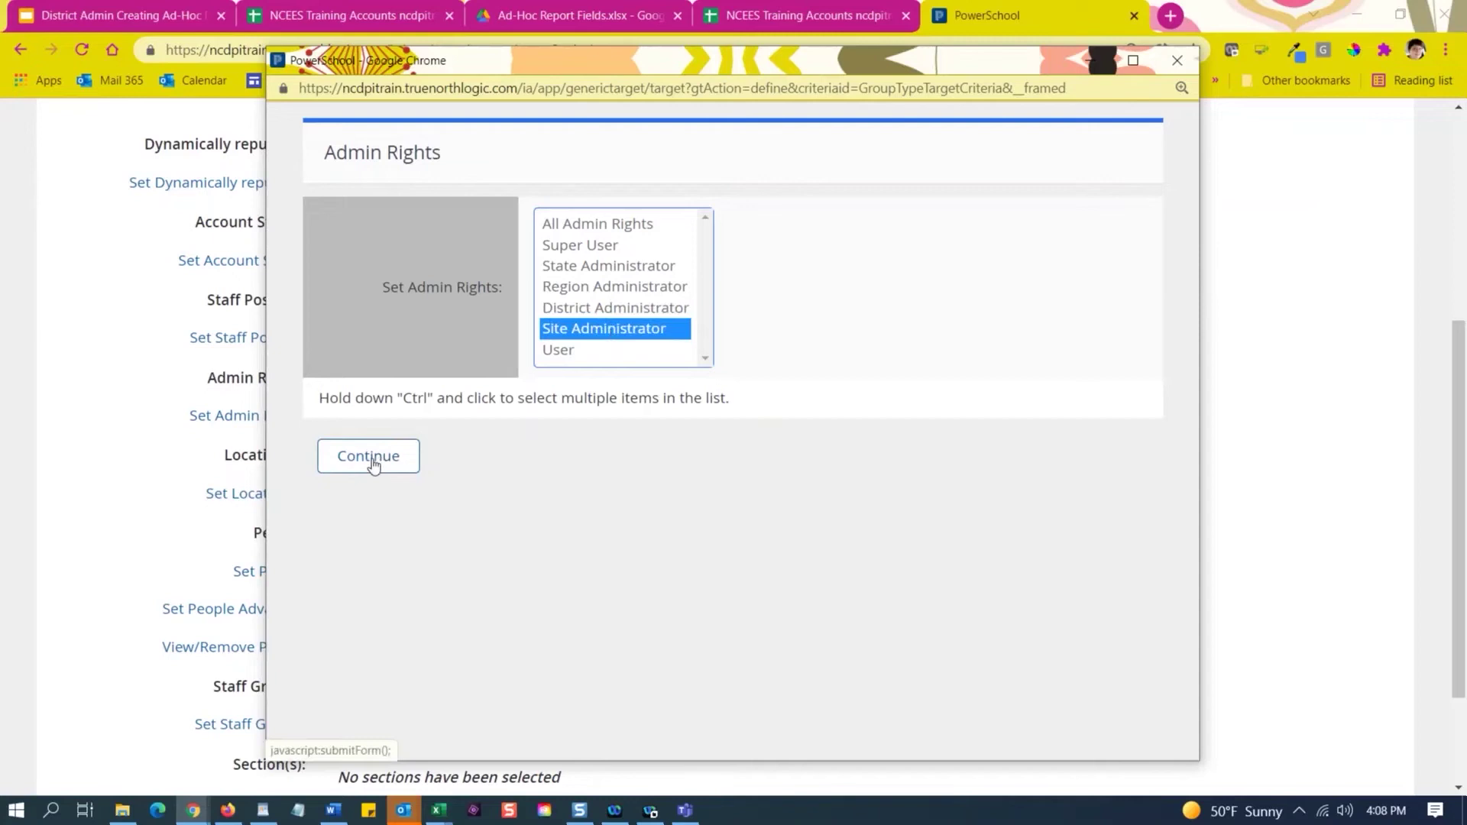
pyautogui.click(372, 461)
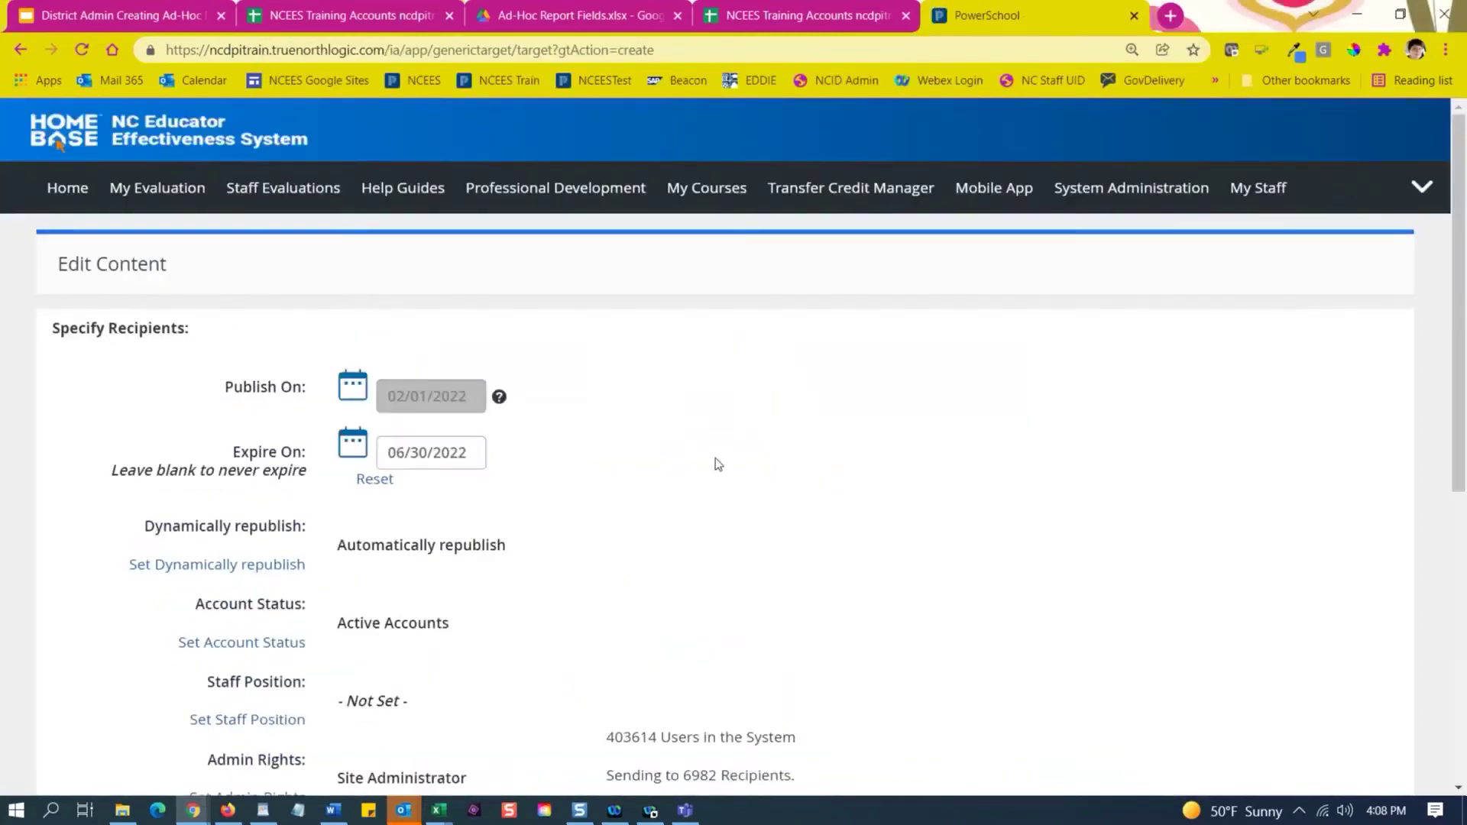
pyautogui.scroll(-5, 679, 464)
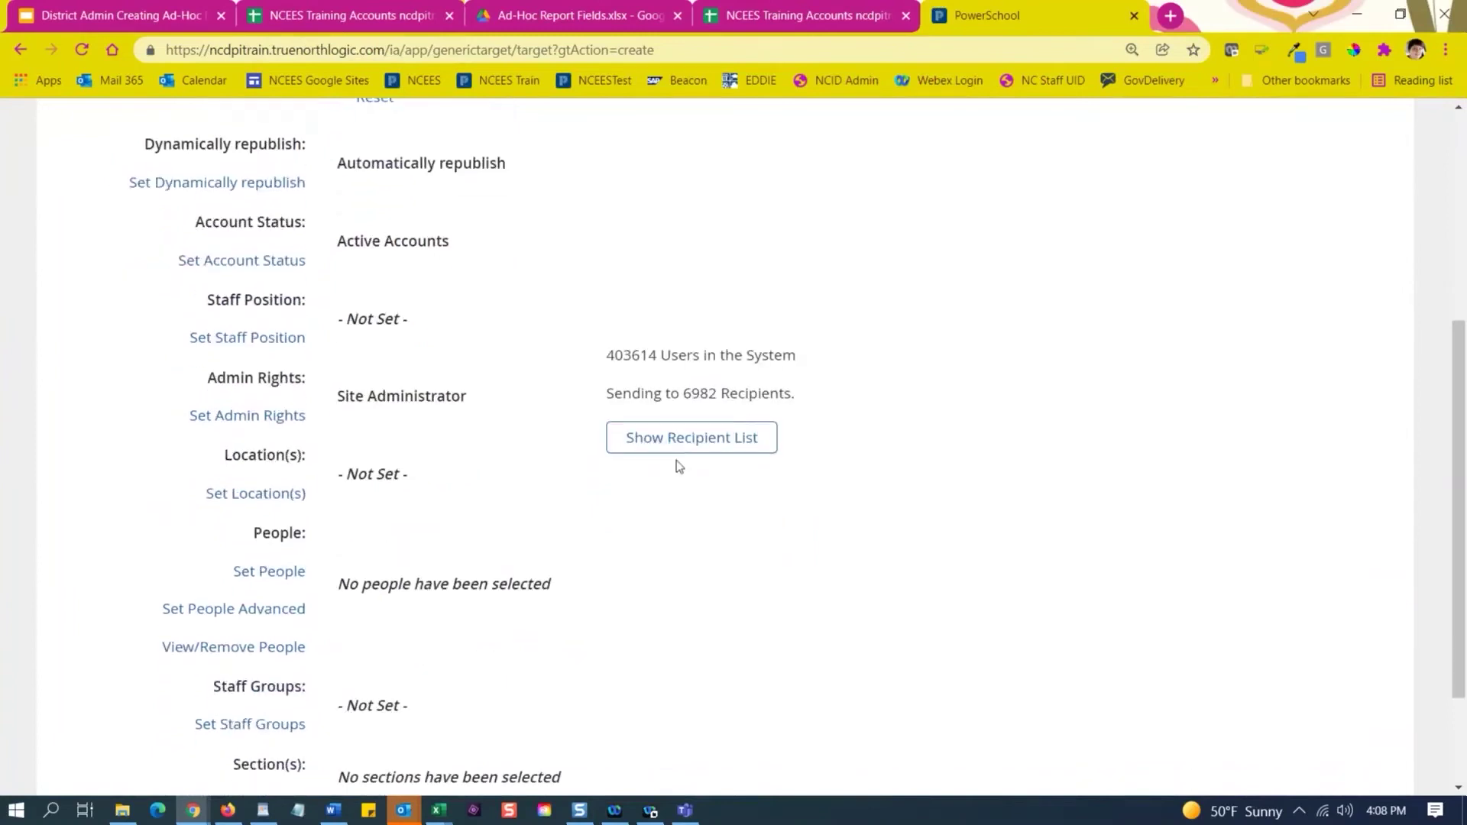
pyautogui.scroll(-2, 494, 406)
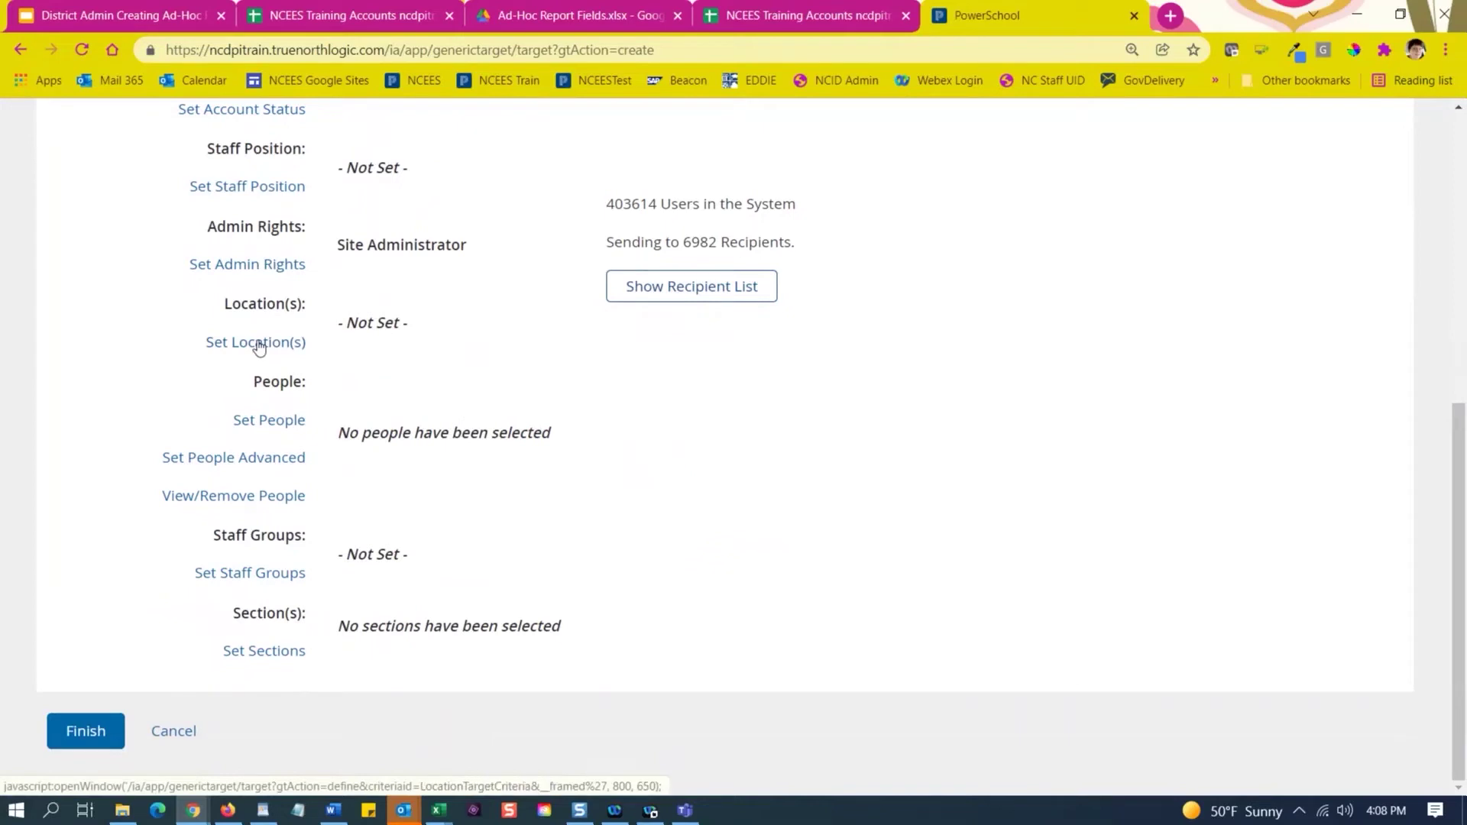
# Add schools 080700-Train and 080375-Train as recipient locations.
pyautogui.click(259, 344)
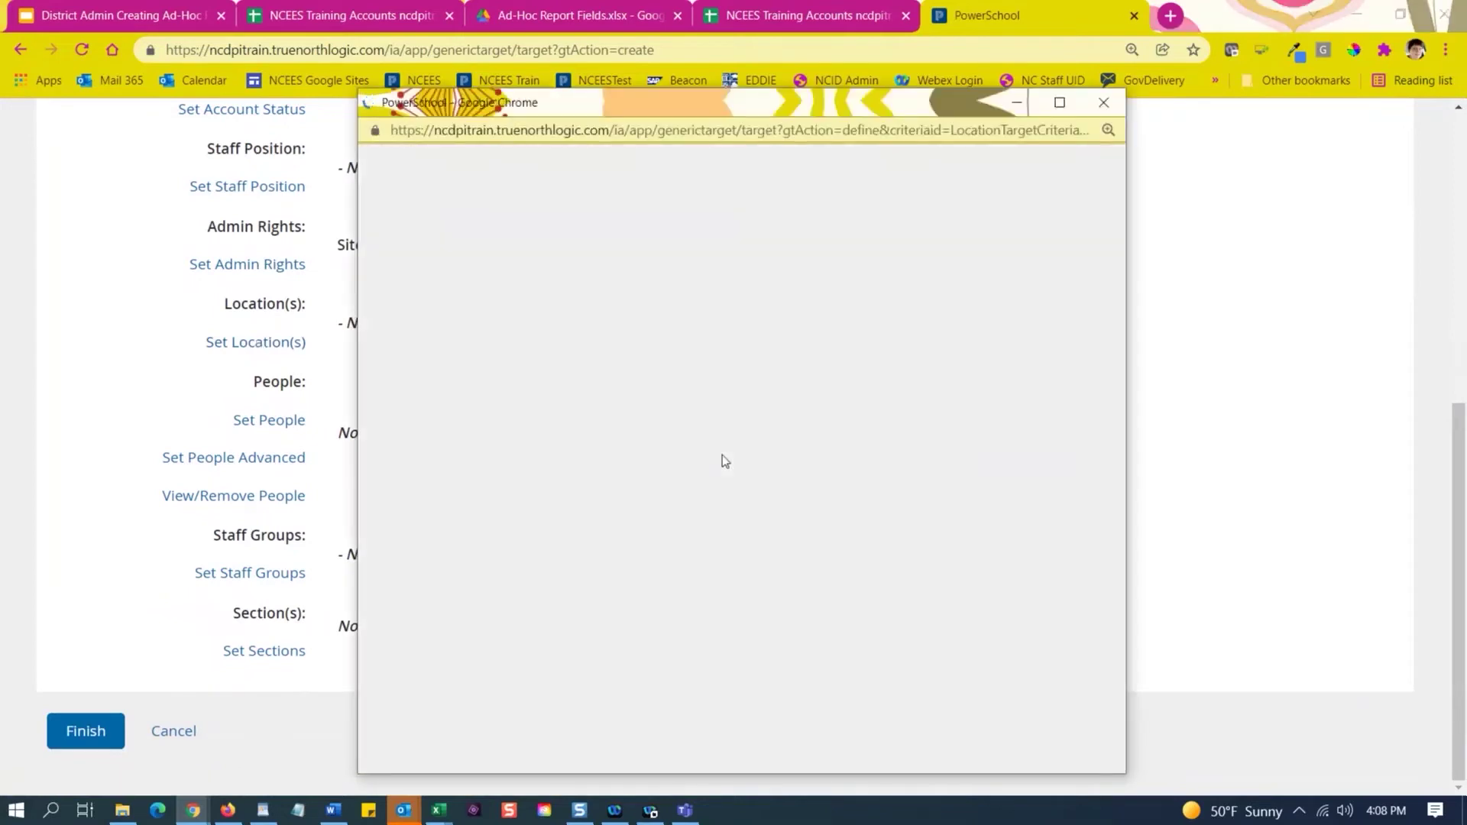
pyautogui.click(587, 403)
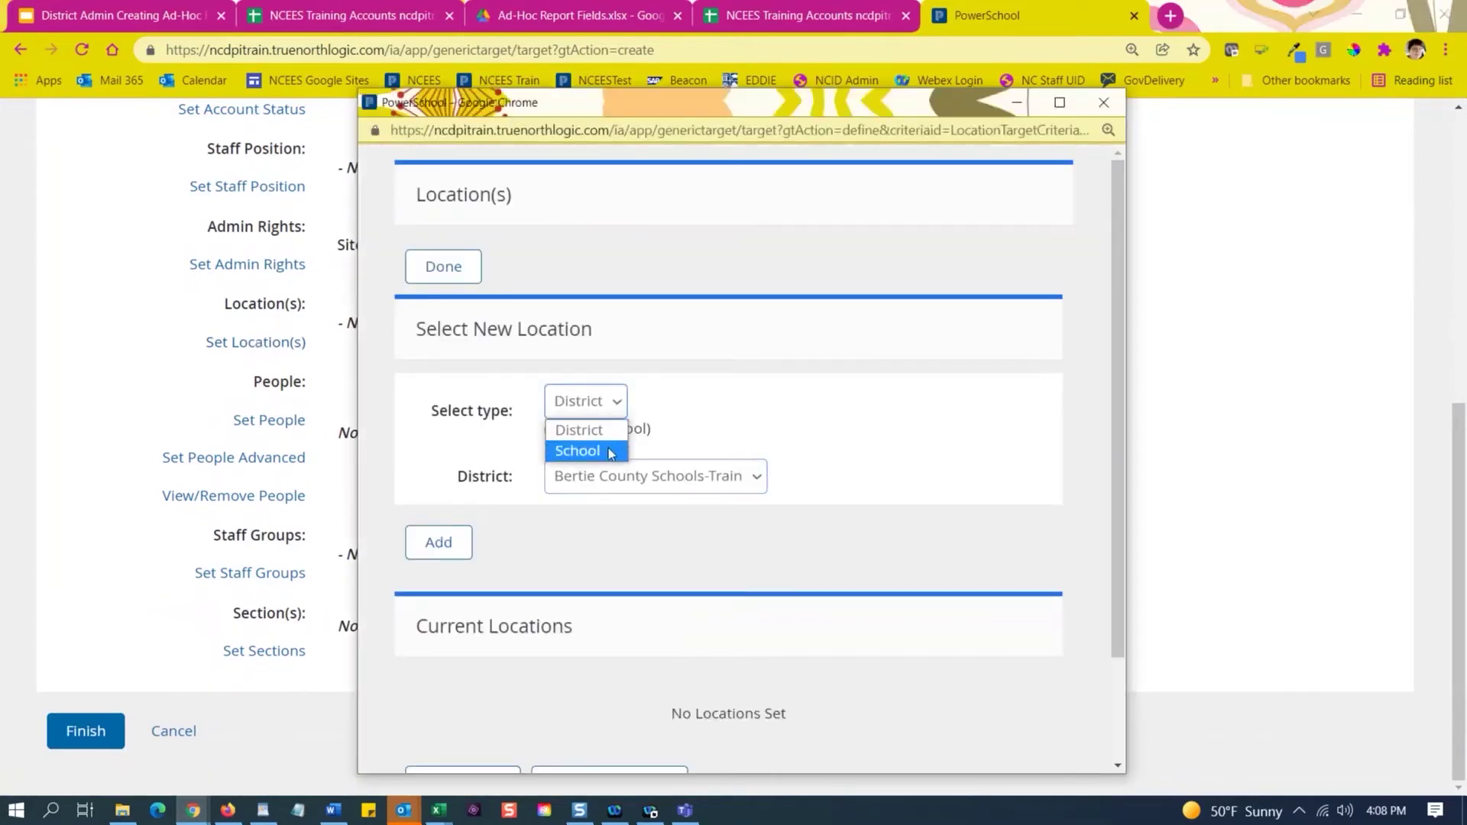
pyautogui.click(577, 452)
pyautogui.click(624, 477)
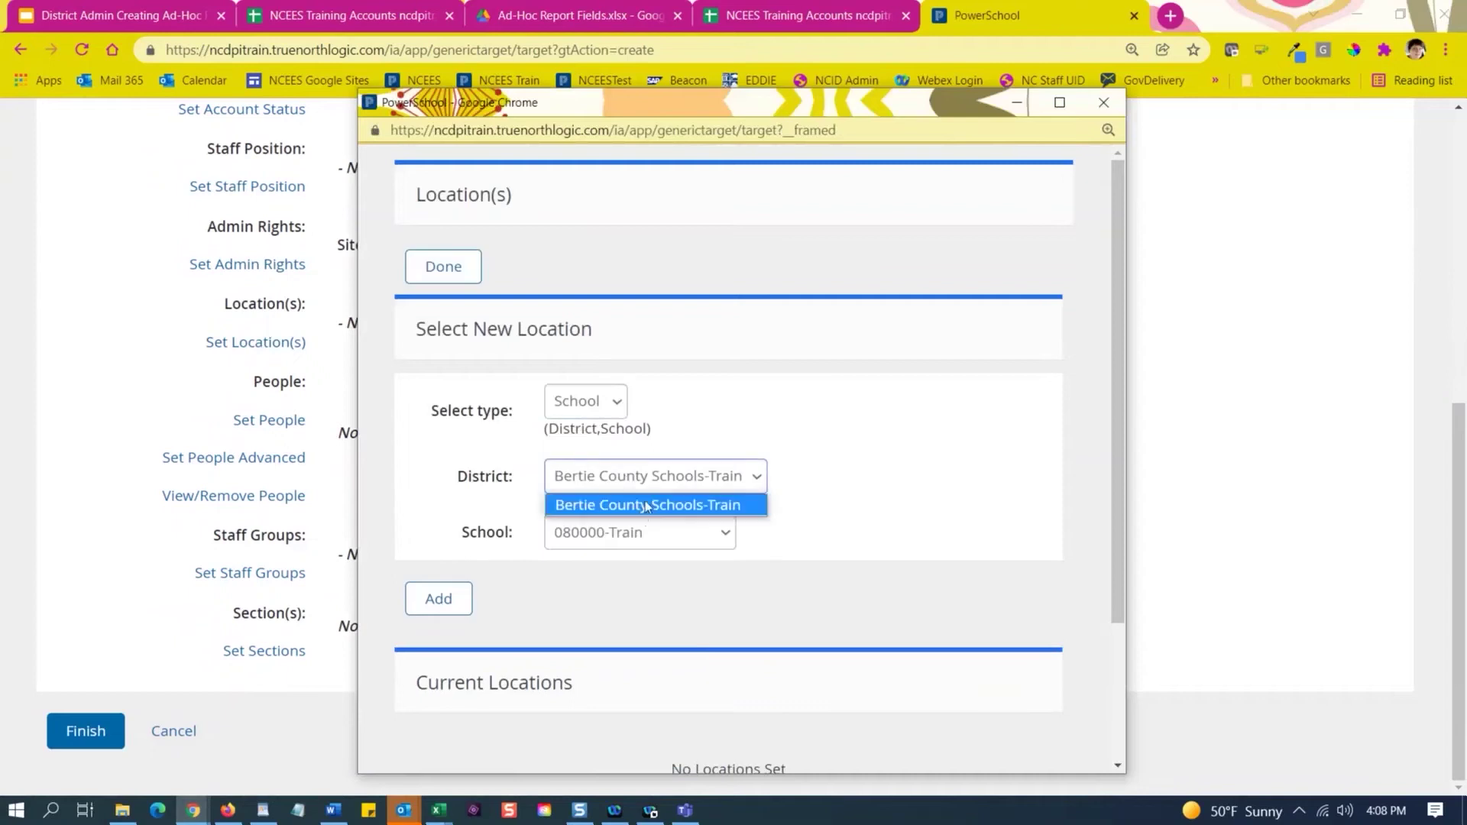
pyautogui.click(652, 535)
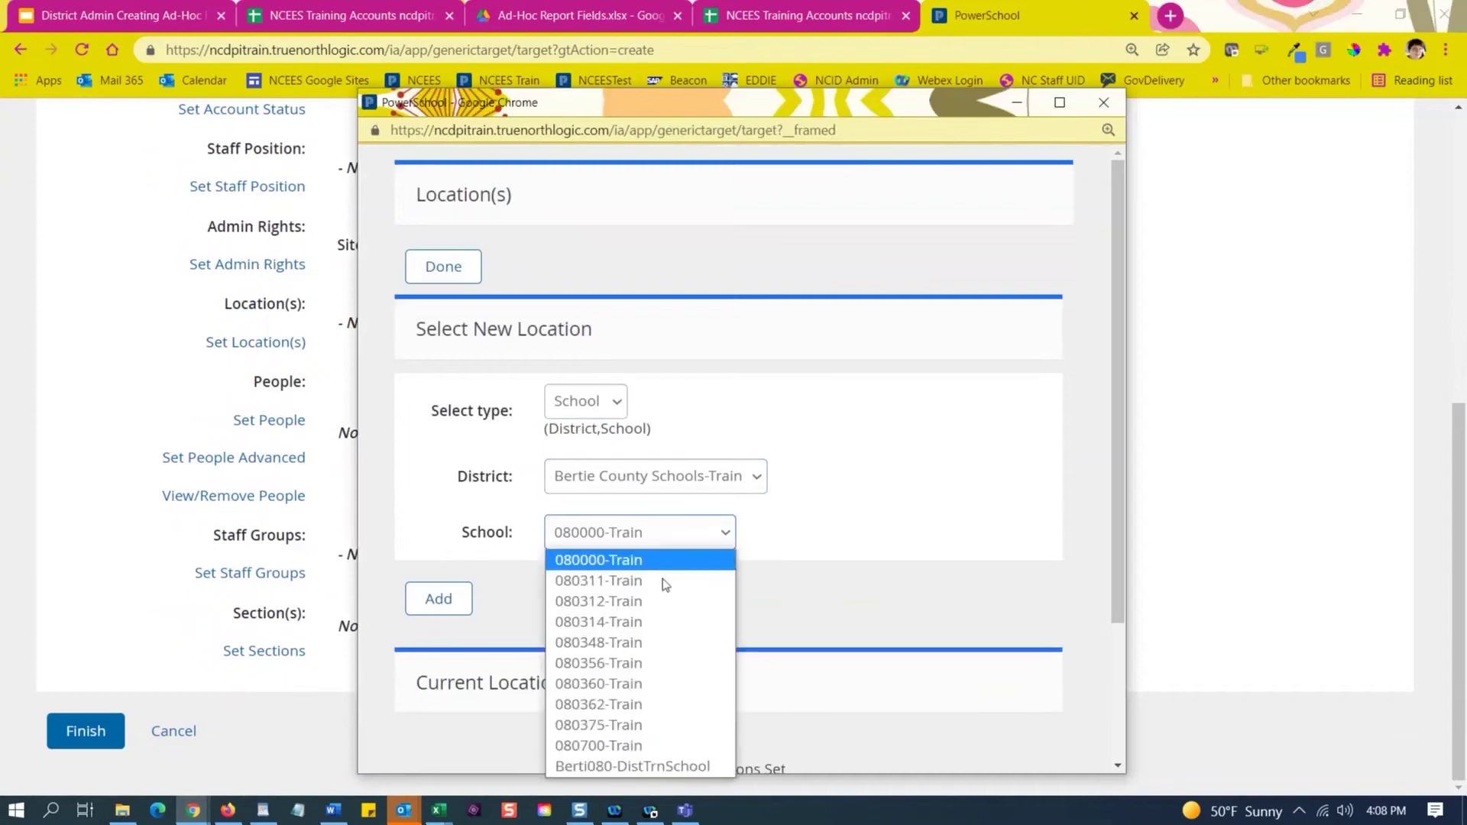
pyautogui.click(633, 746)
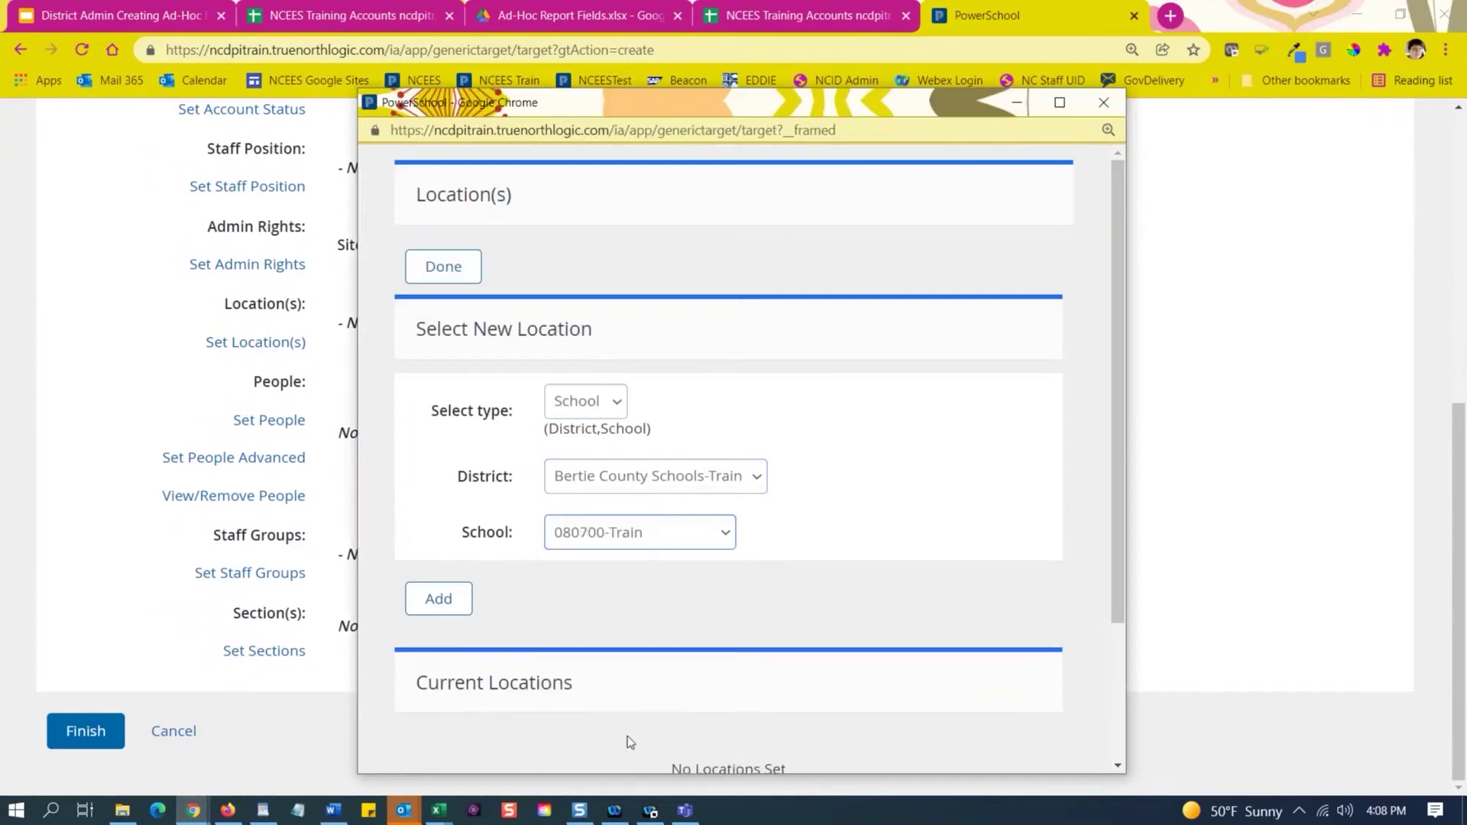
pyautogui.click(639, 538)
pyautogui.click(806, 607)
pyautogui.click(446, 605)
pyautogui.click(657, 547)
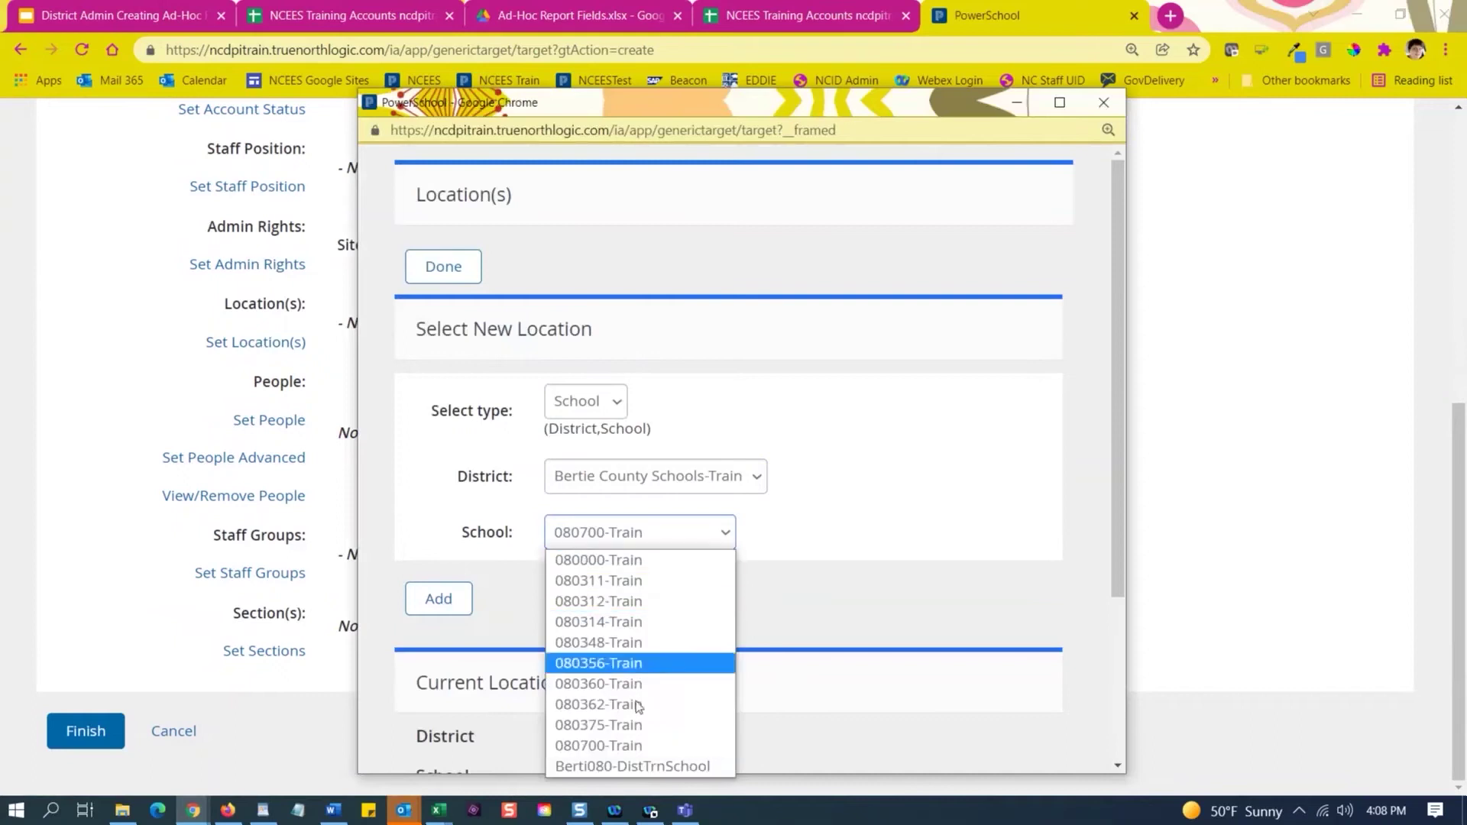
pyautogui.click(640, 723)
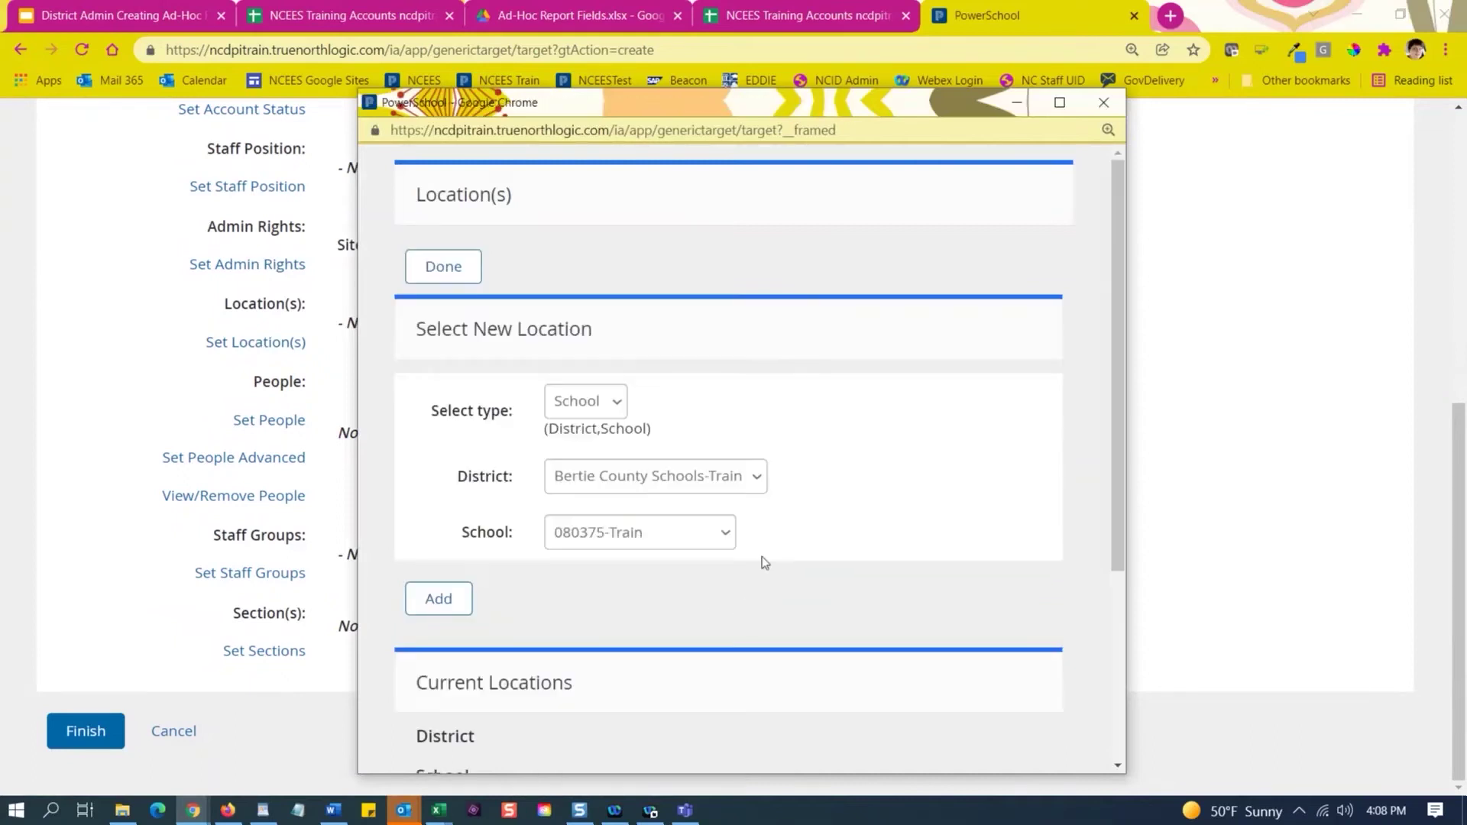
pyautogui.scroll(-4, 762, 556)
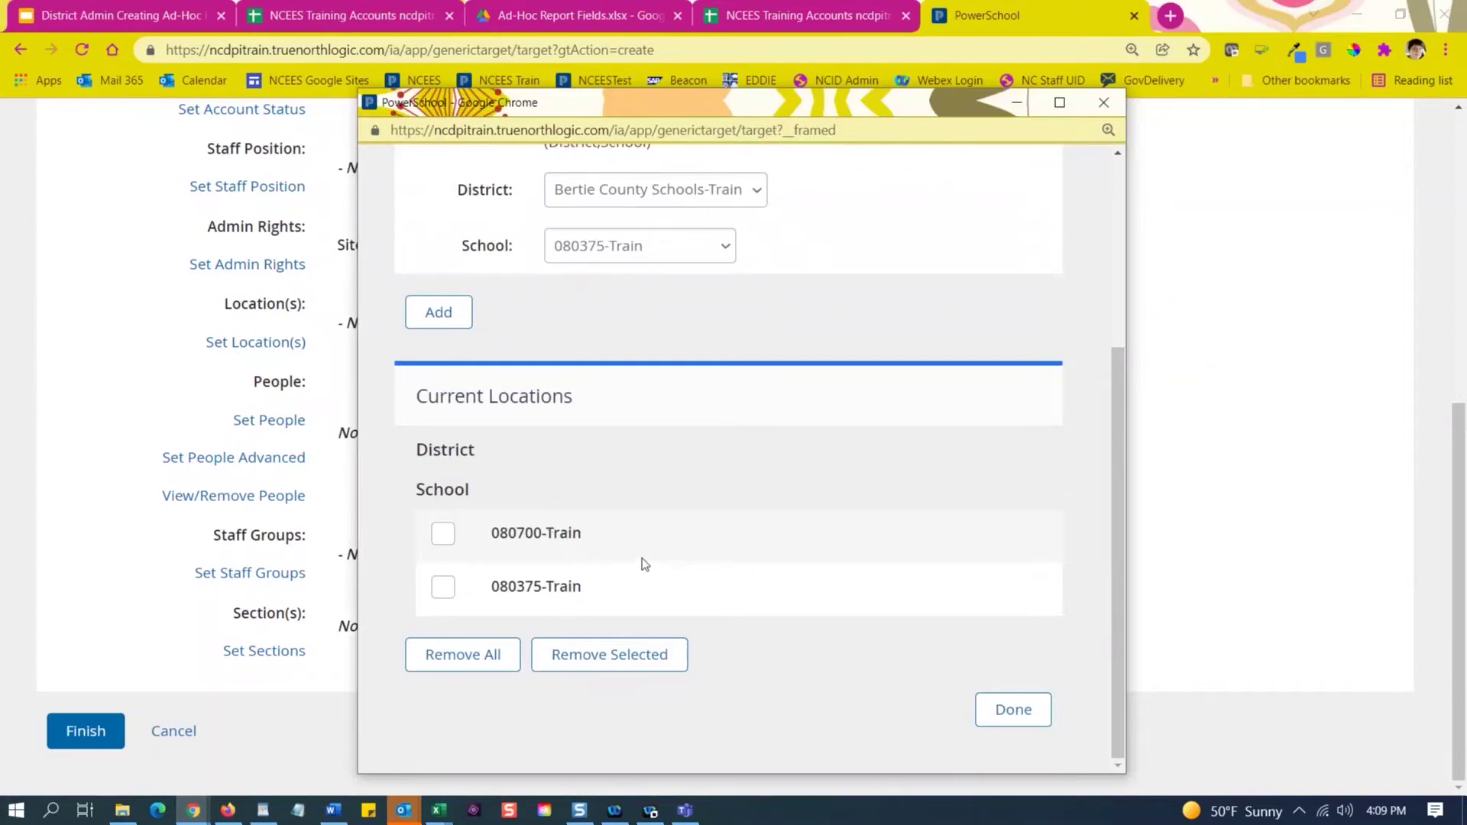
# Remove both schools so Location(s) reads No Locations Set.
pyautogui.click(438, 535)
pyautogui.click(449, 586)
pyautogui.click(479, 659)
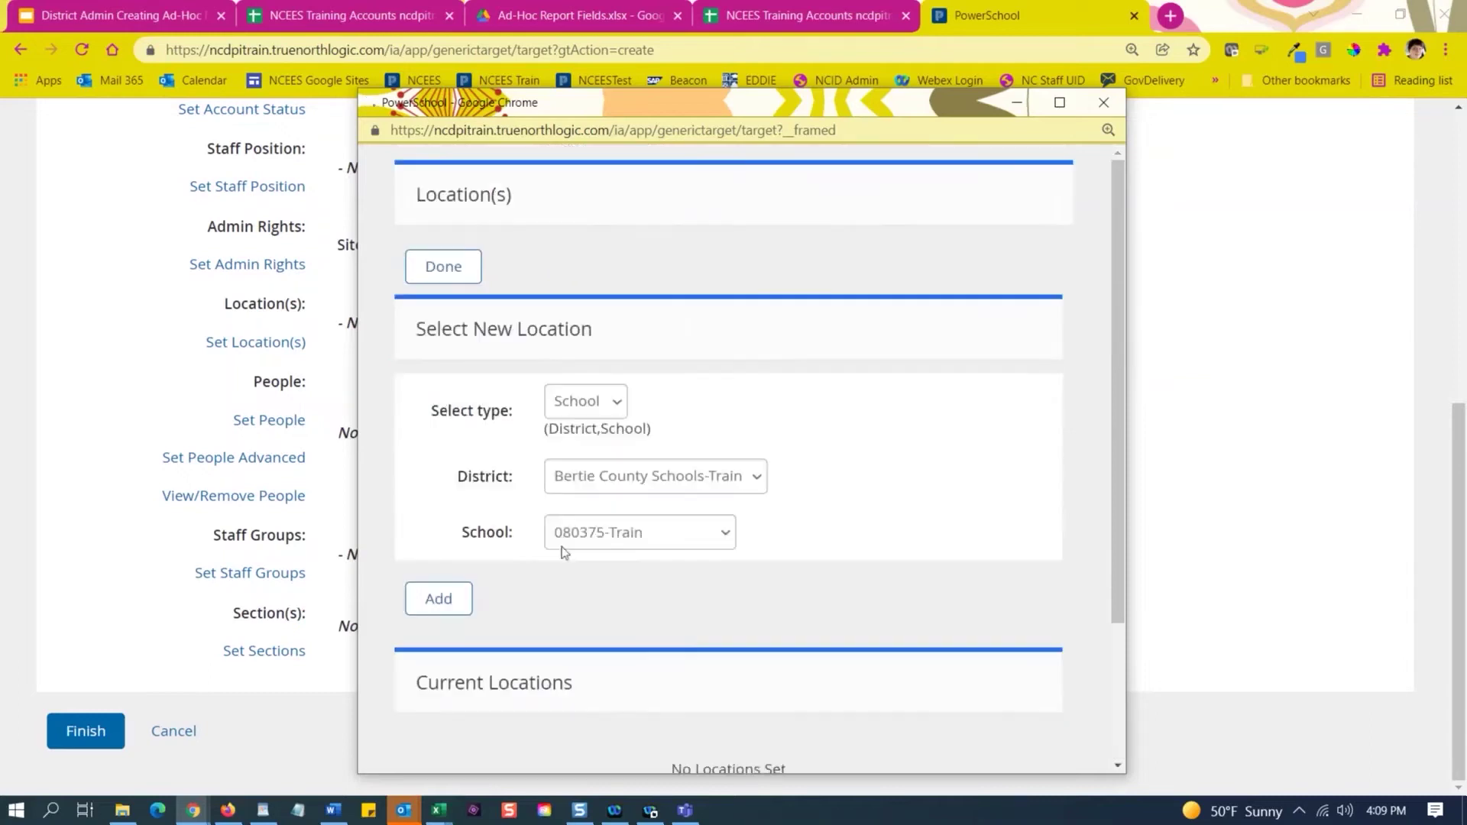
pyautogui.scroll(-2, 634, 595)
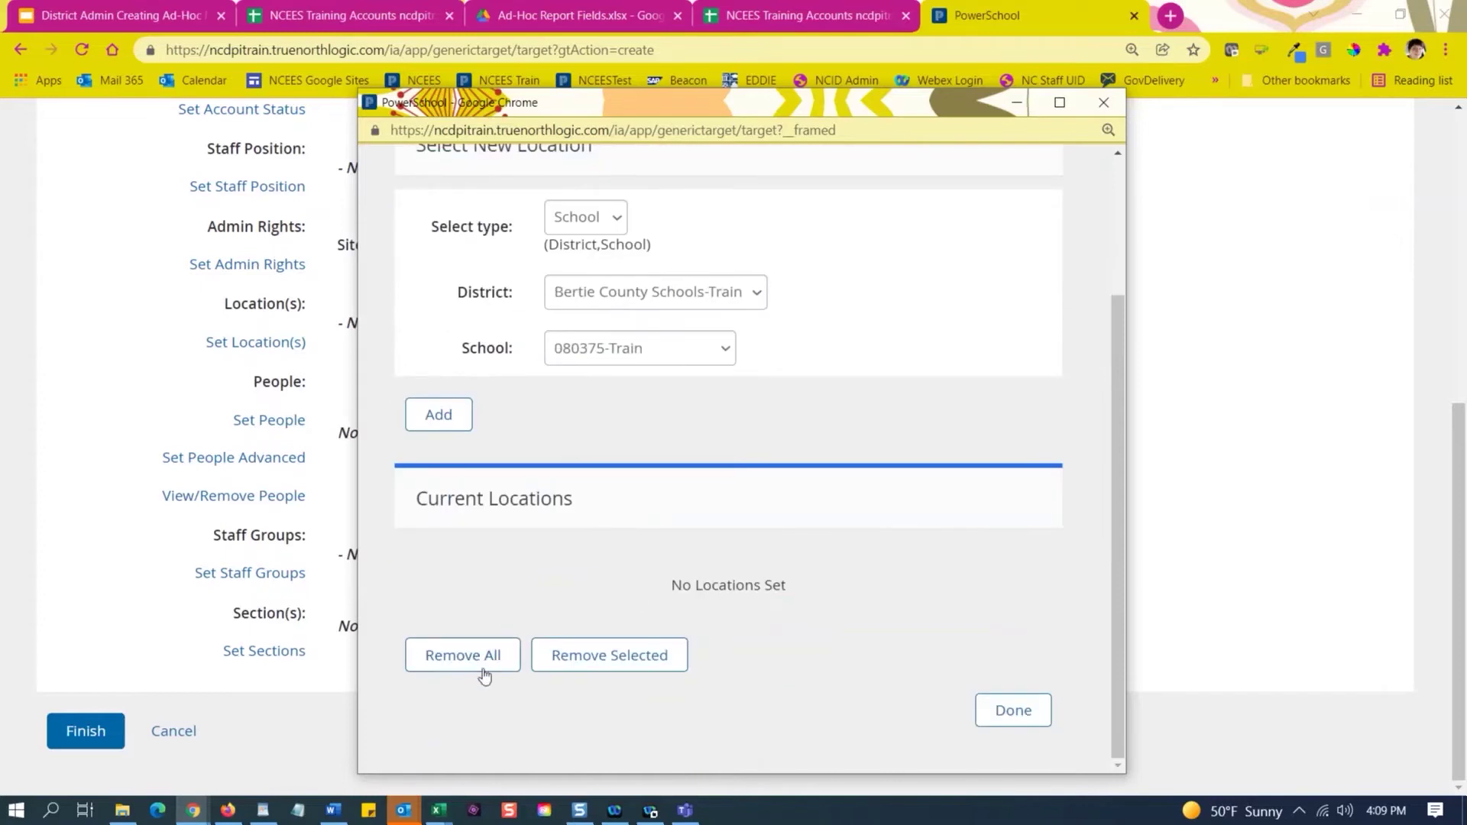
pyautogui.scroll(2, 819, 608)
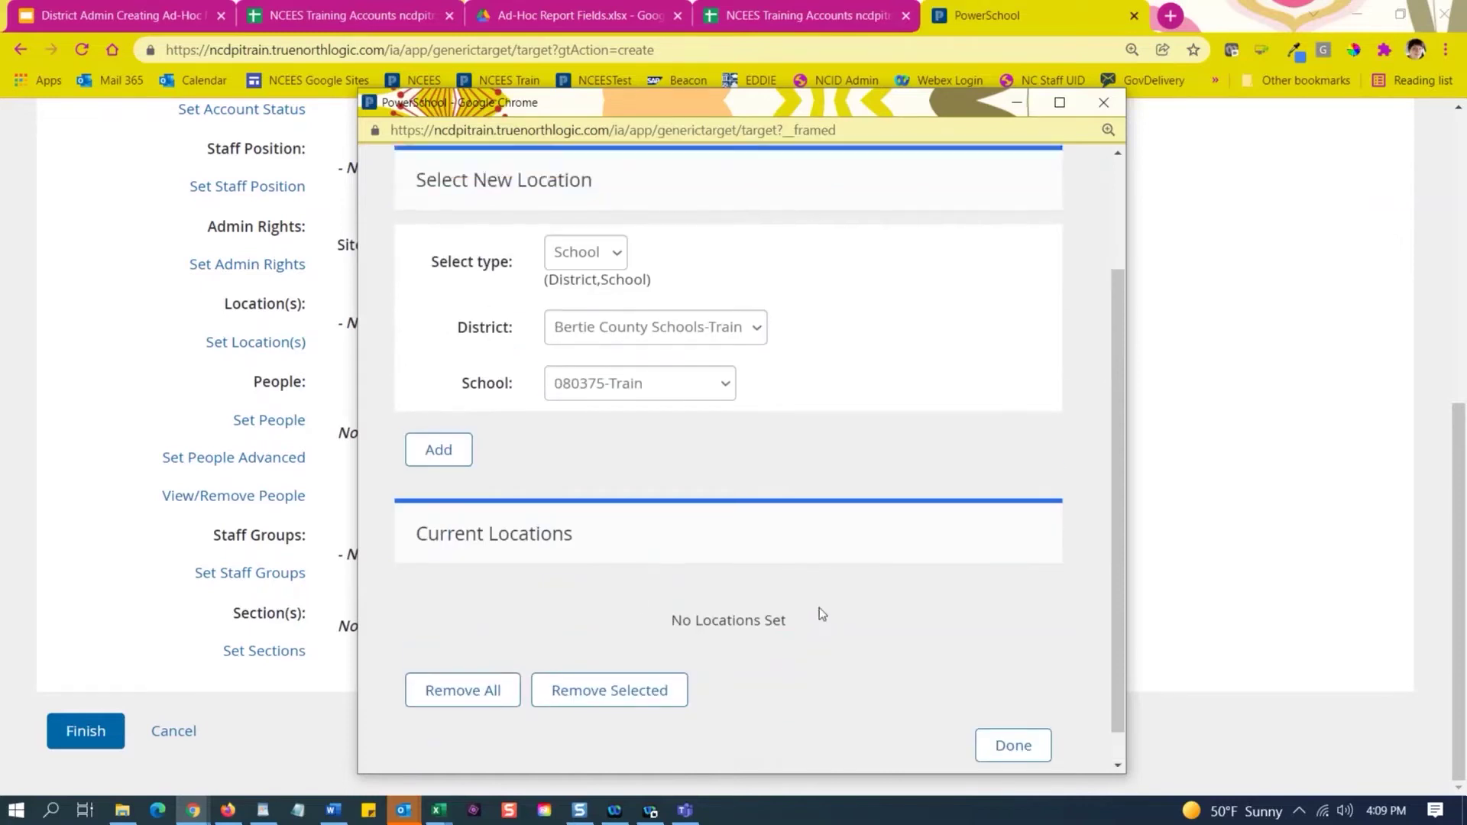
pyautogui.scroll(-2, 942, 749)
pyautogui.click(1001, 710)
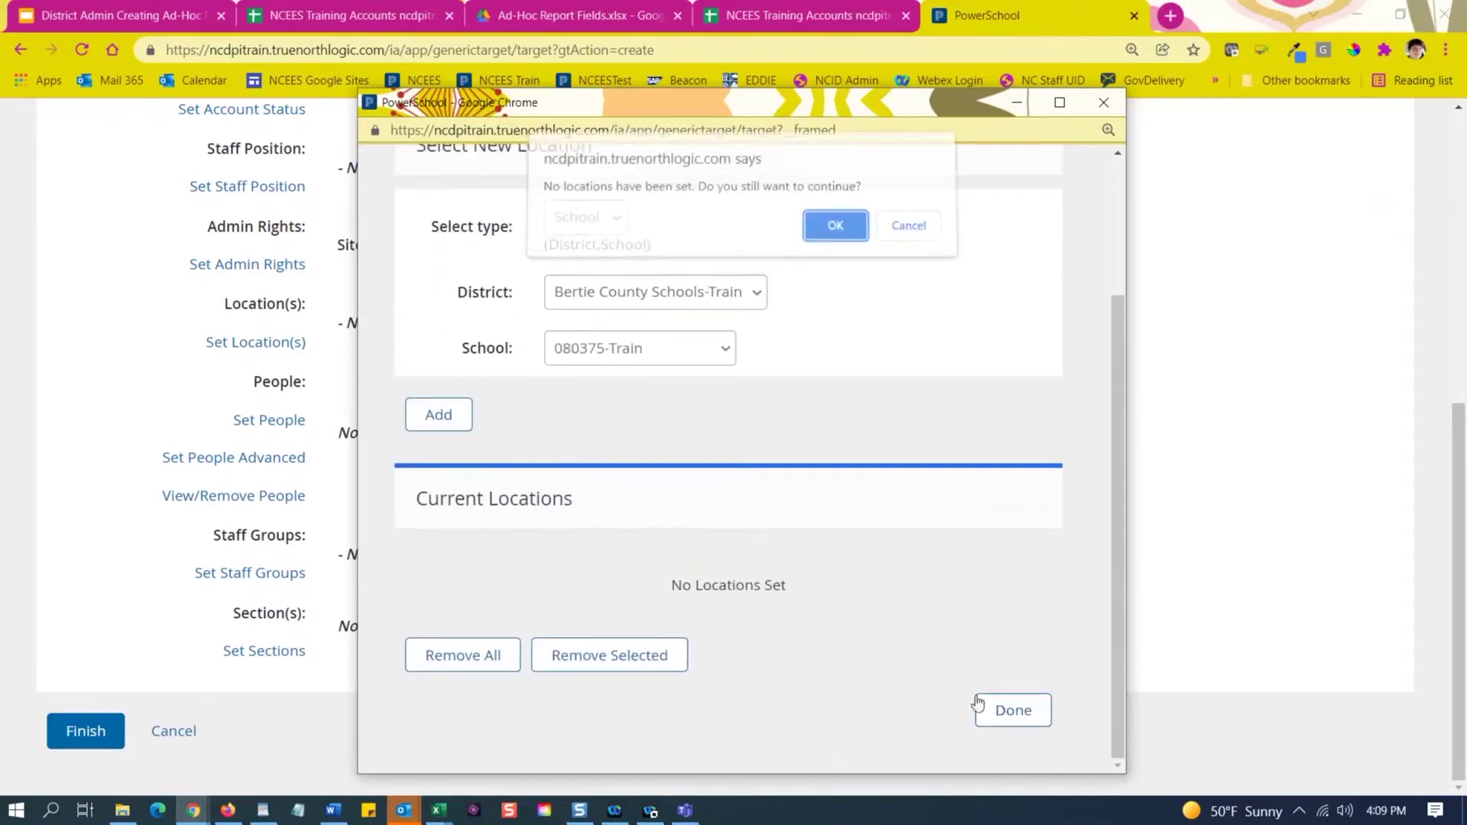
pyautogui.click(834, 235)
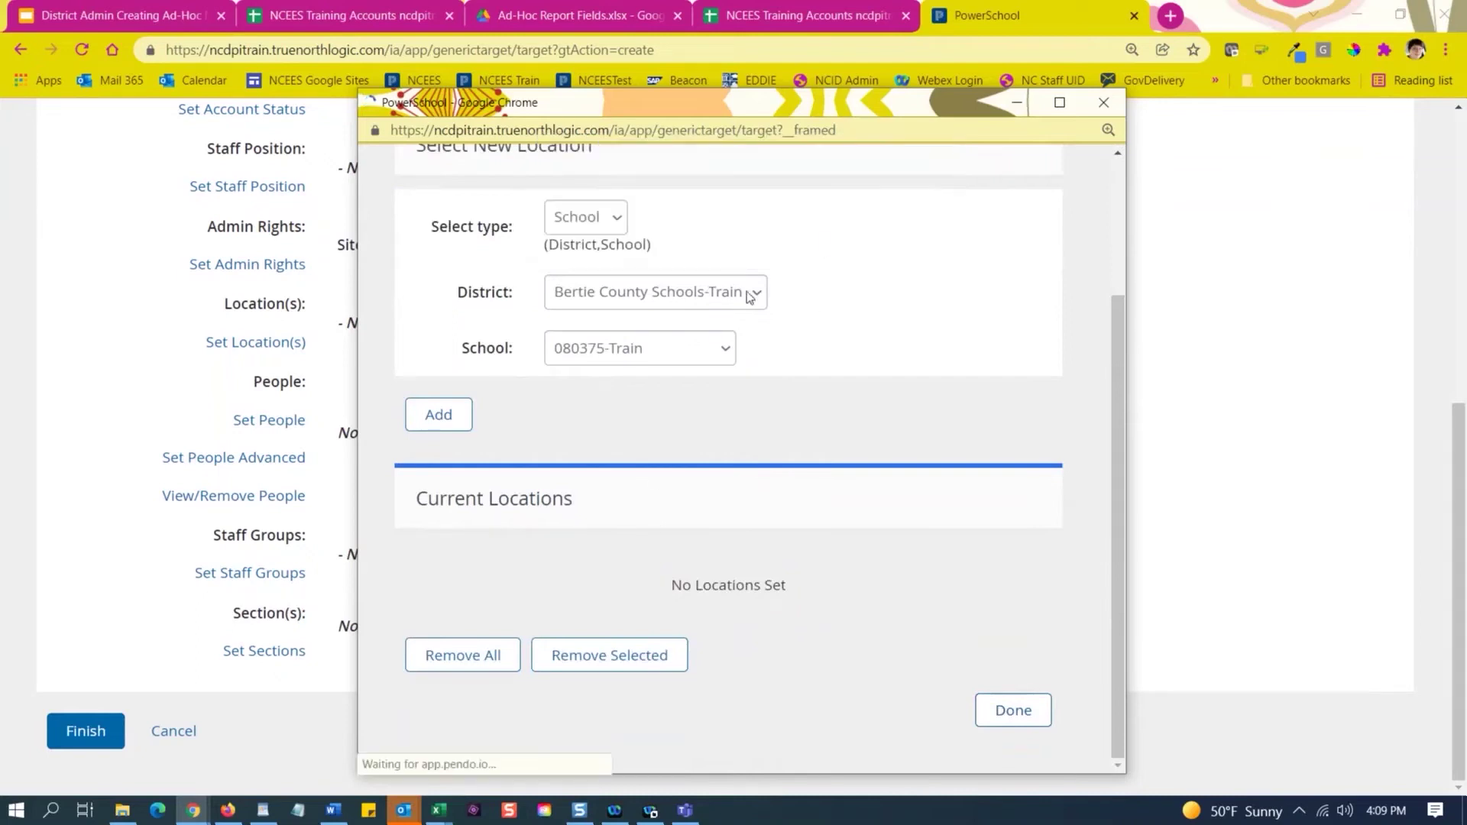
# Add school 080375-Train as a recipient location and save it.
pyautogui.scroll(-5, 841, 458)
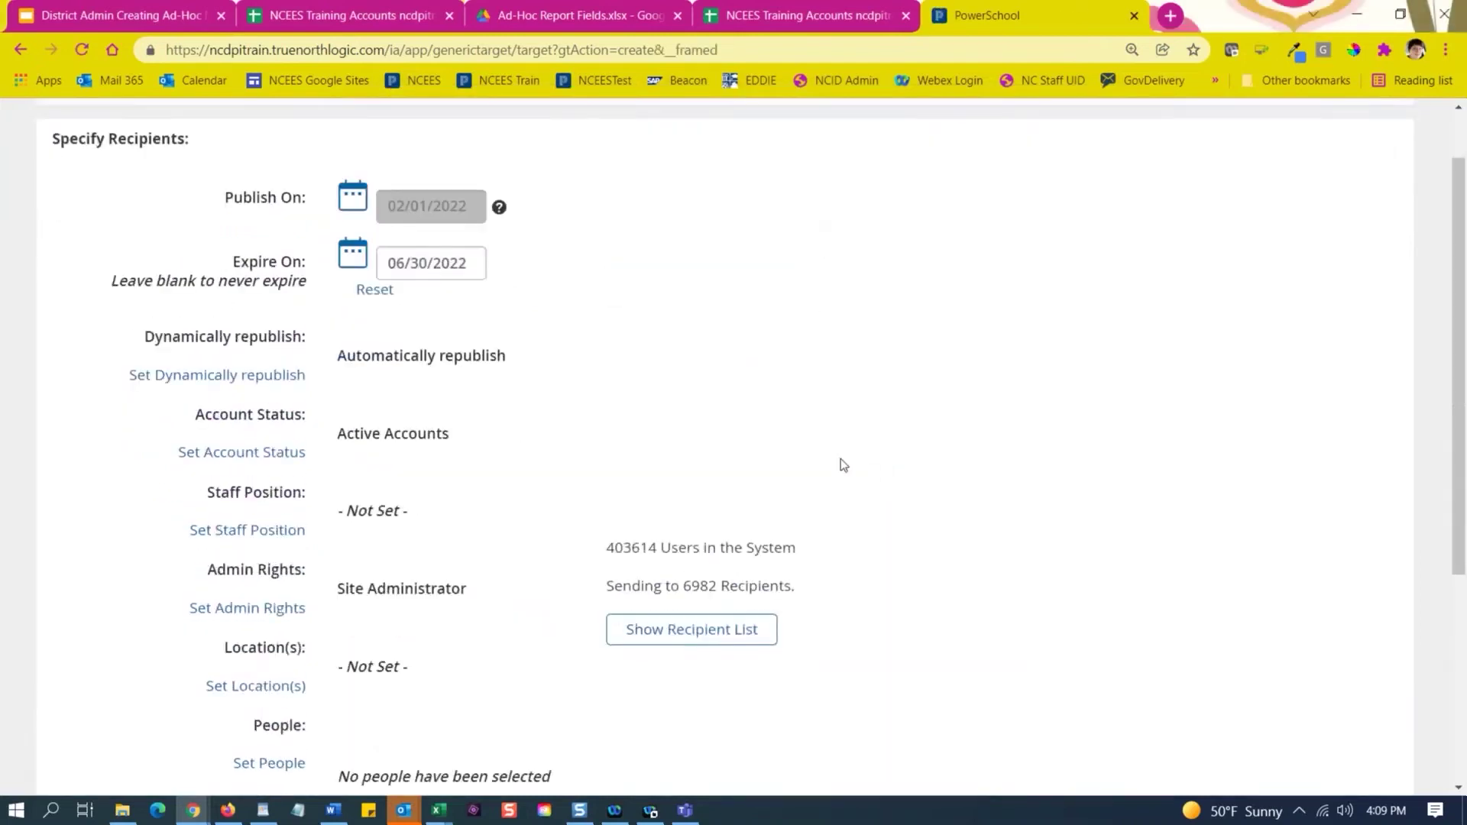
pyautogui.moveTo(721, 278)
pyautogui.mouseDown()
pyautogui.moveTo(670, 275)
pyautogui.moveTo(691, 277)
pyautogui.mouseUp()
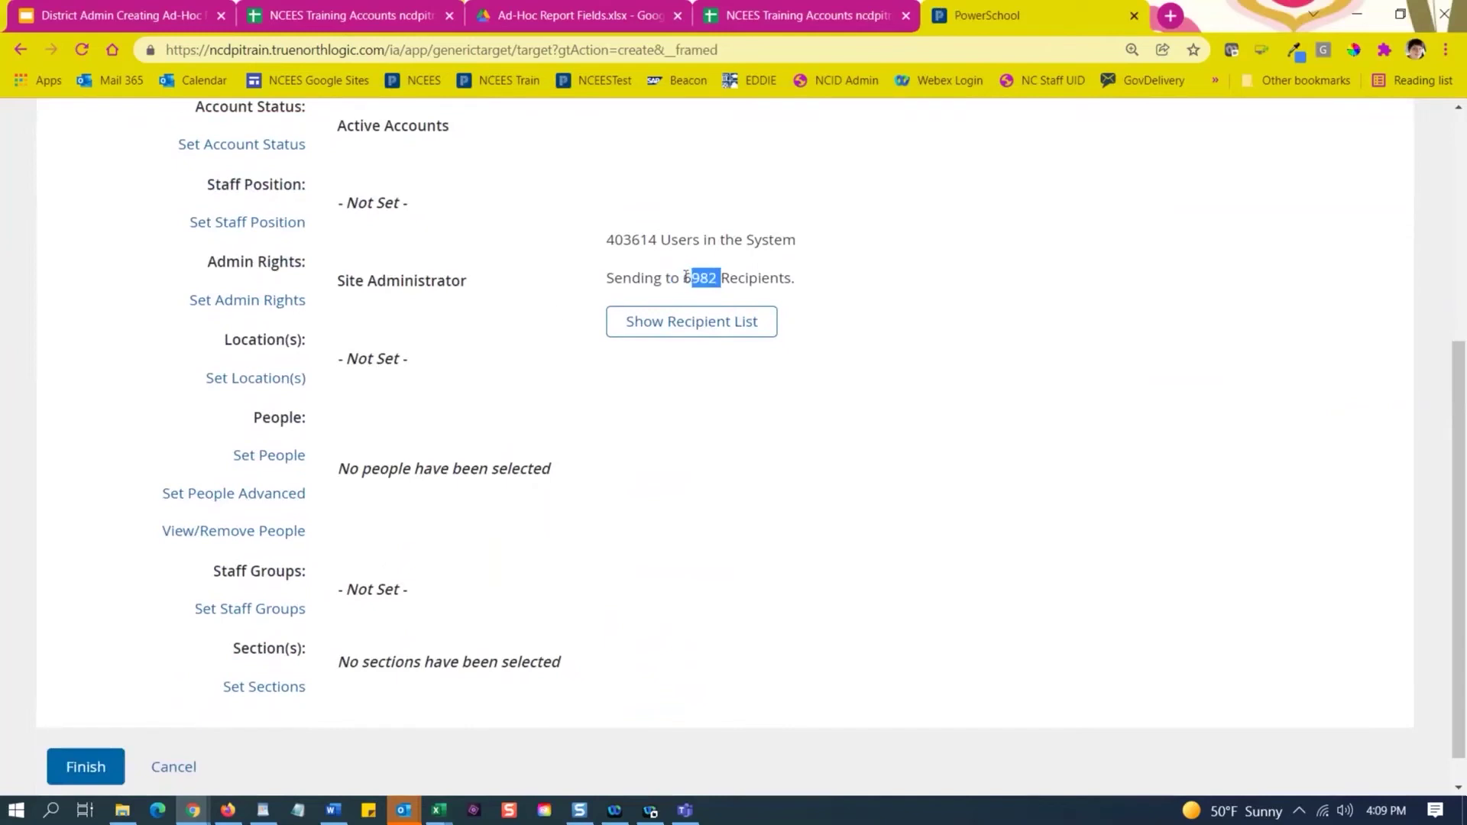
pyautogui.click(244, 383)
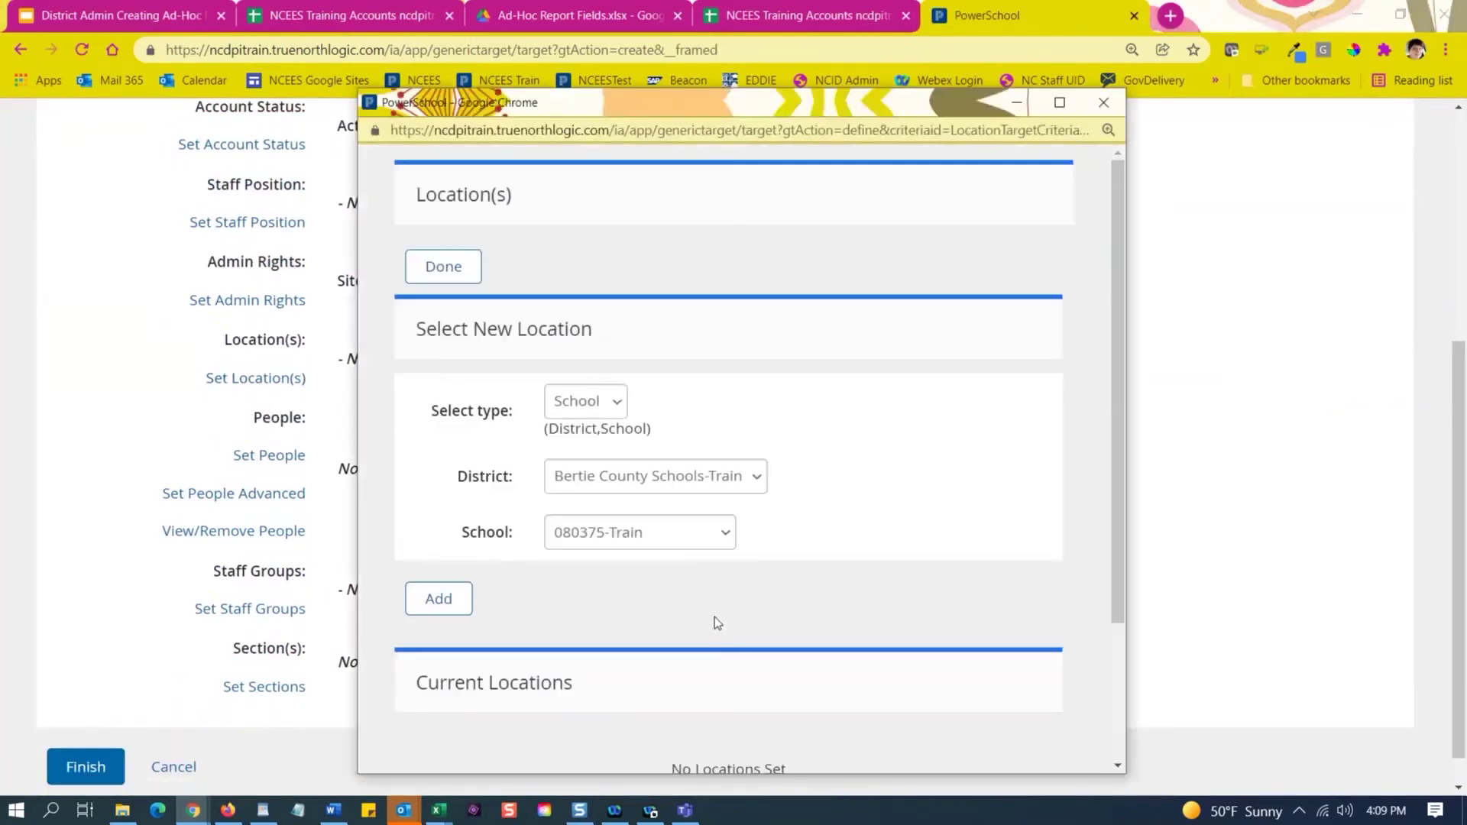
pyautogui.scroll(-2, 718, 623)
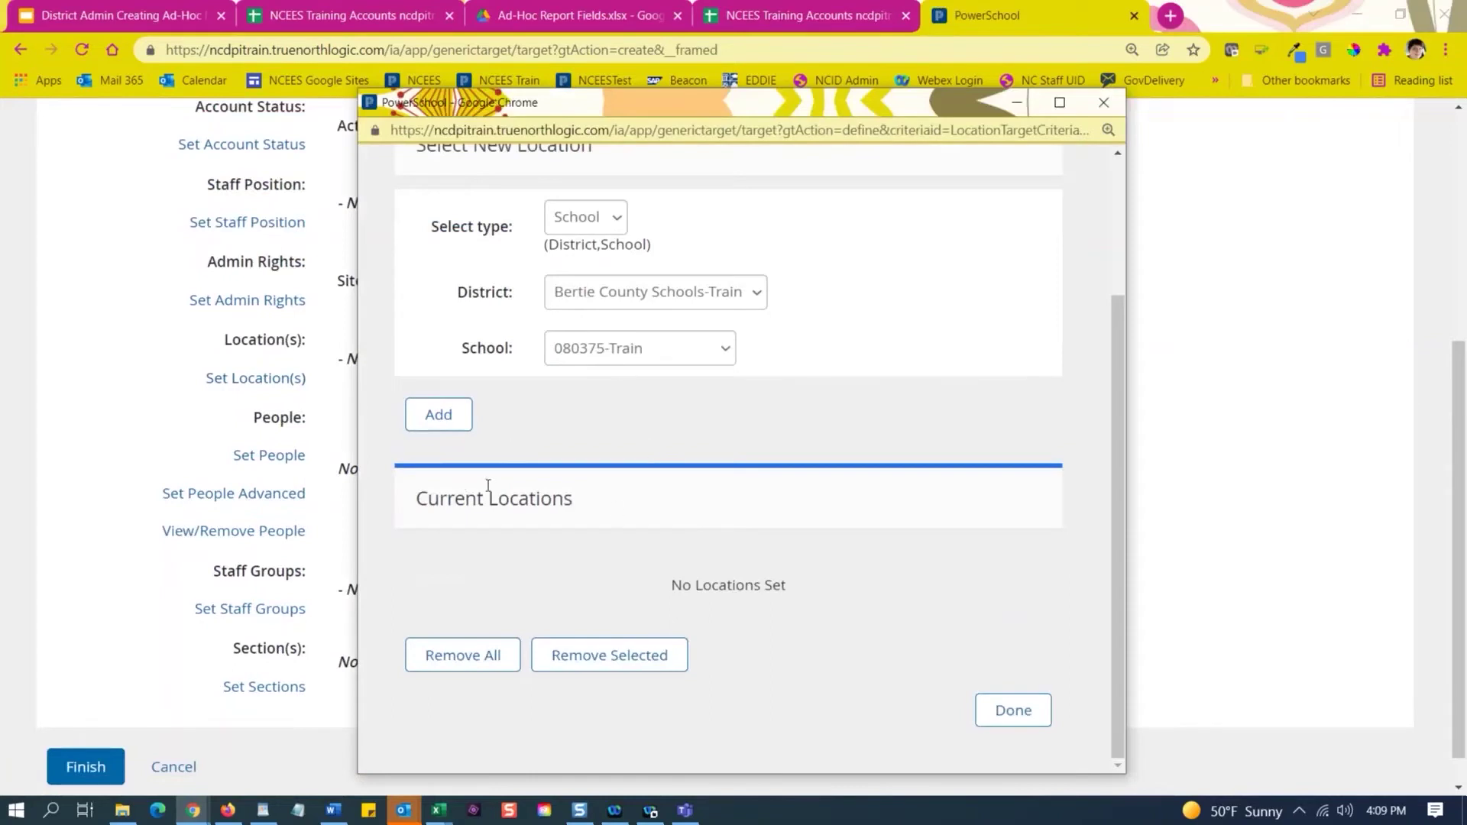
pyautogui.click(433, 417)
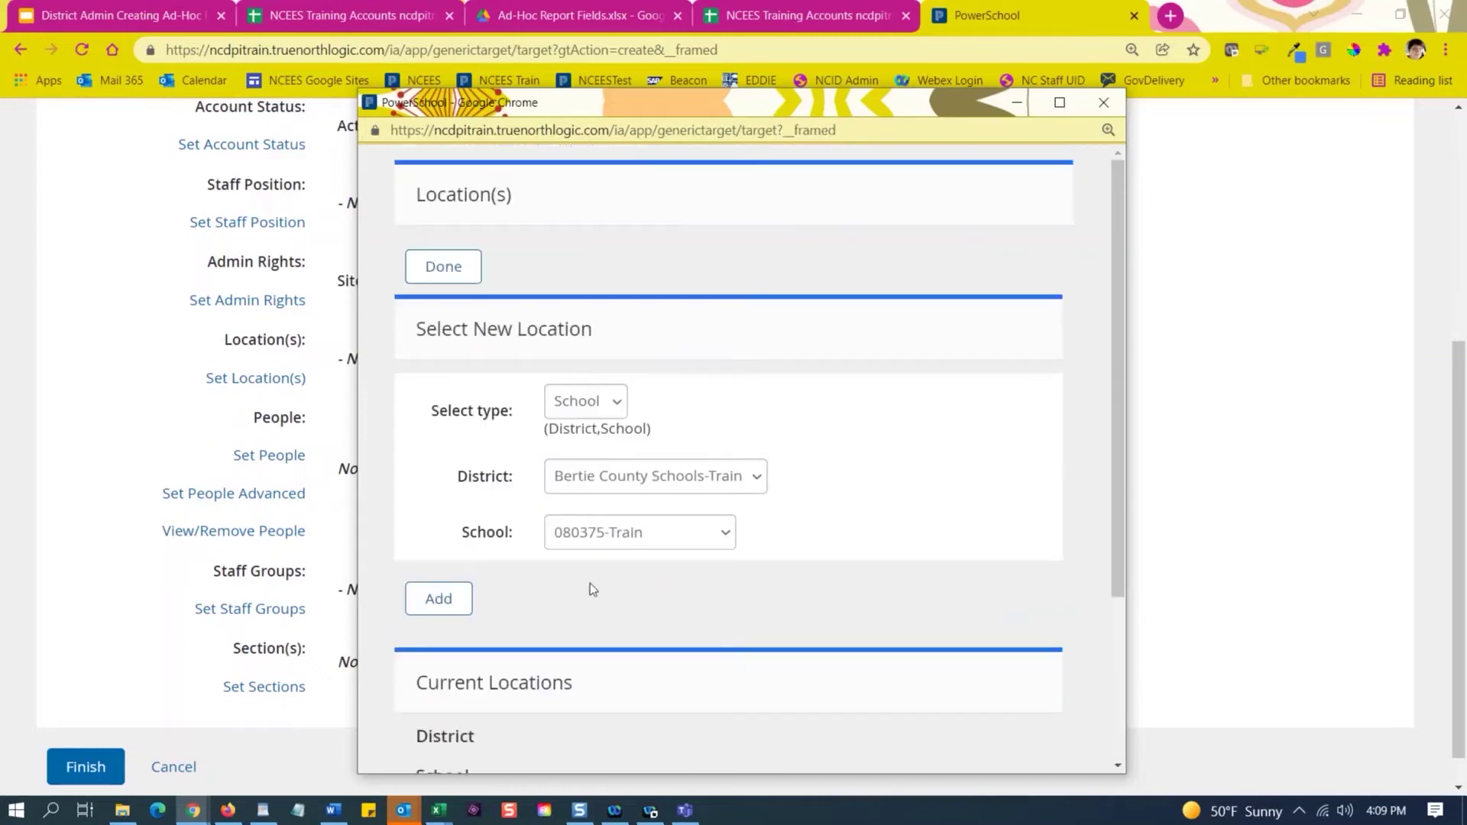
pyautogui.scroll(-1, 600, 587)
pyautogui.scroll(-2, 612, 584)
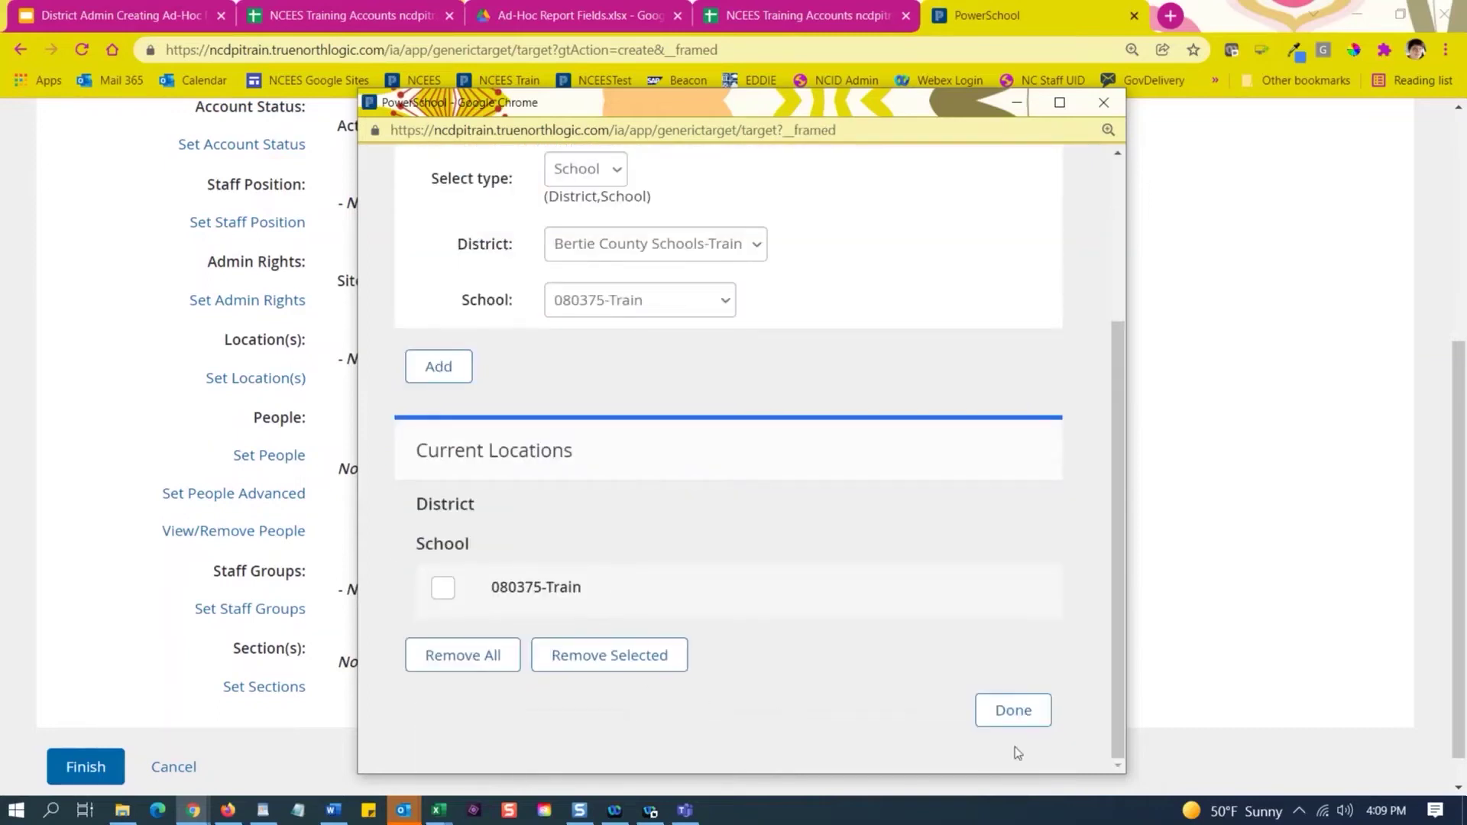
pyautogui.click(1010, 710)
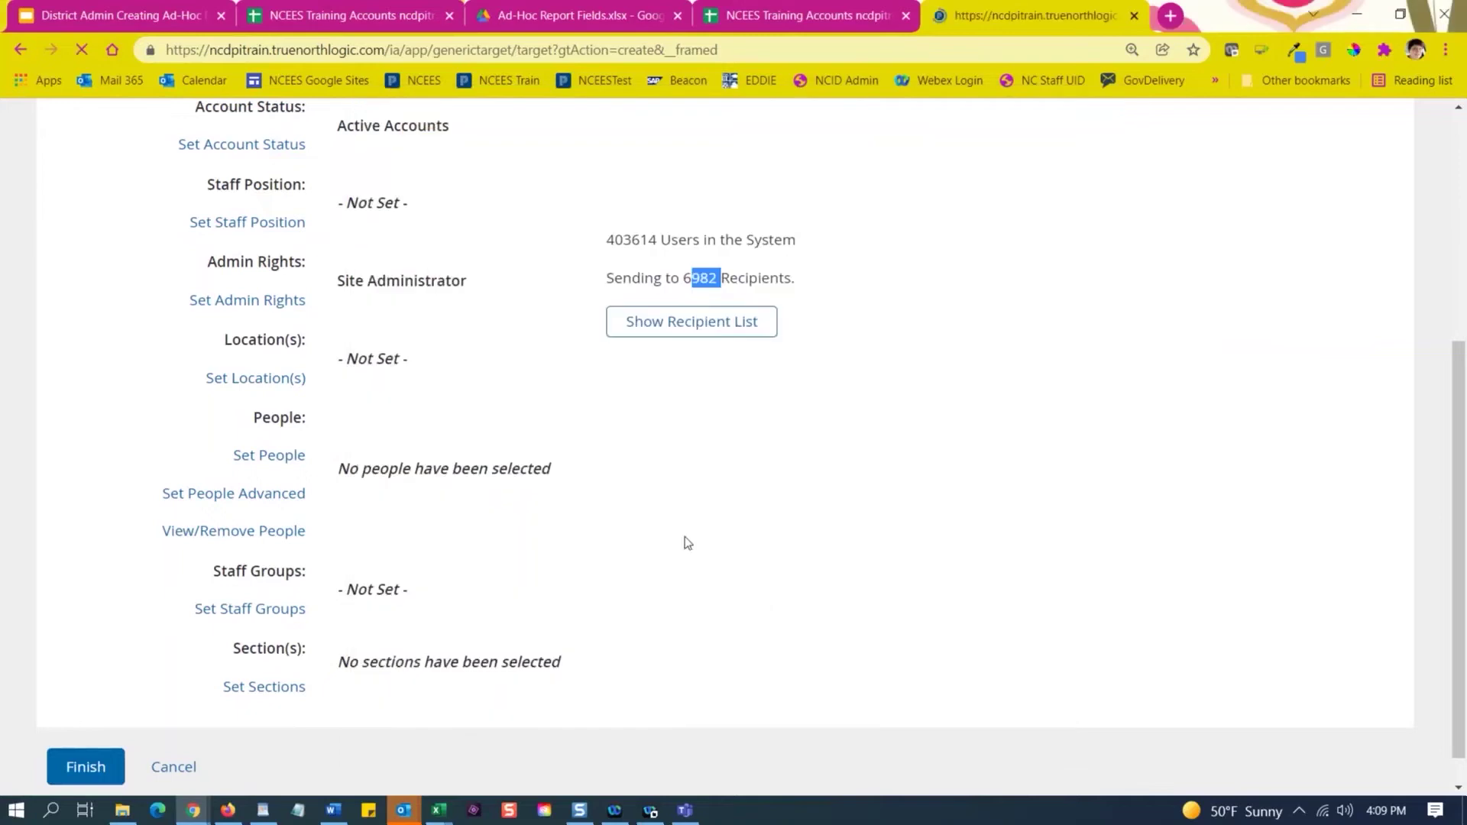
pyautogui.scroll(-3, 544, 507)
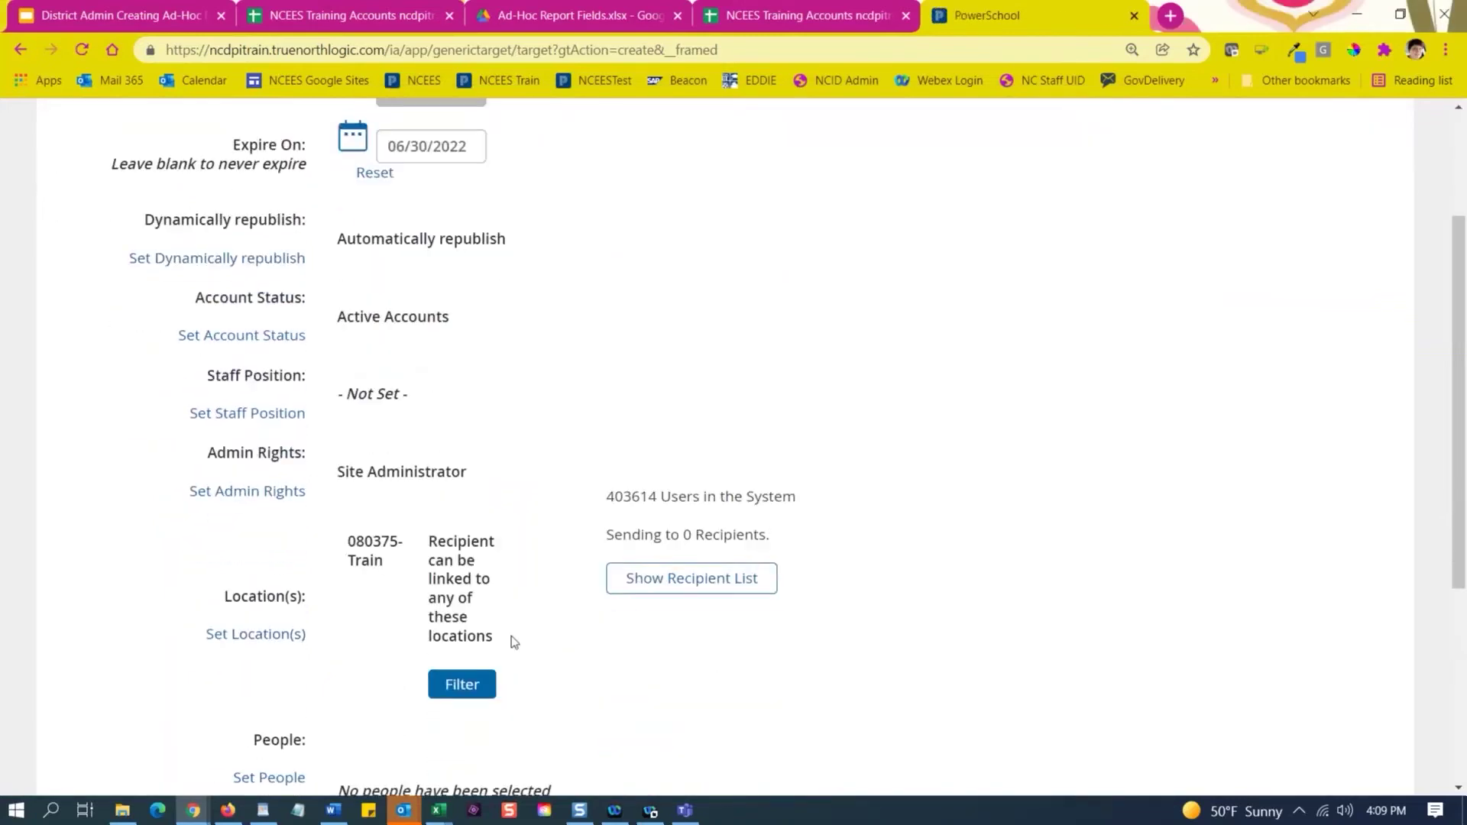
pyautogui.scroll(-3, 563, 528)
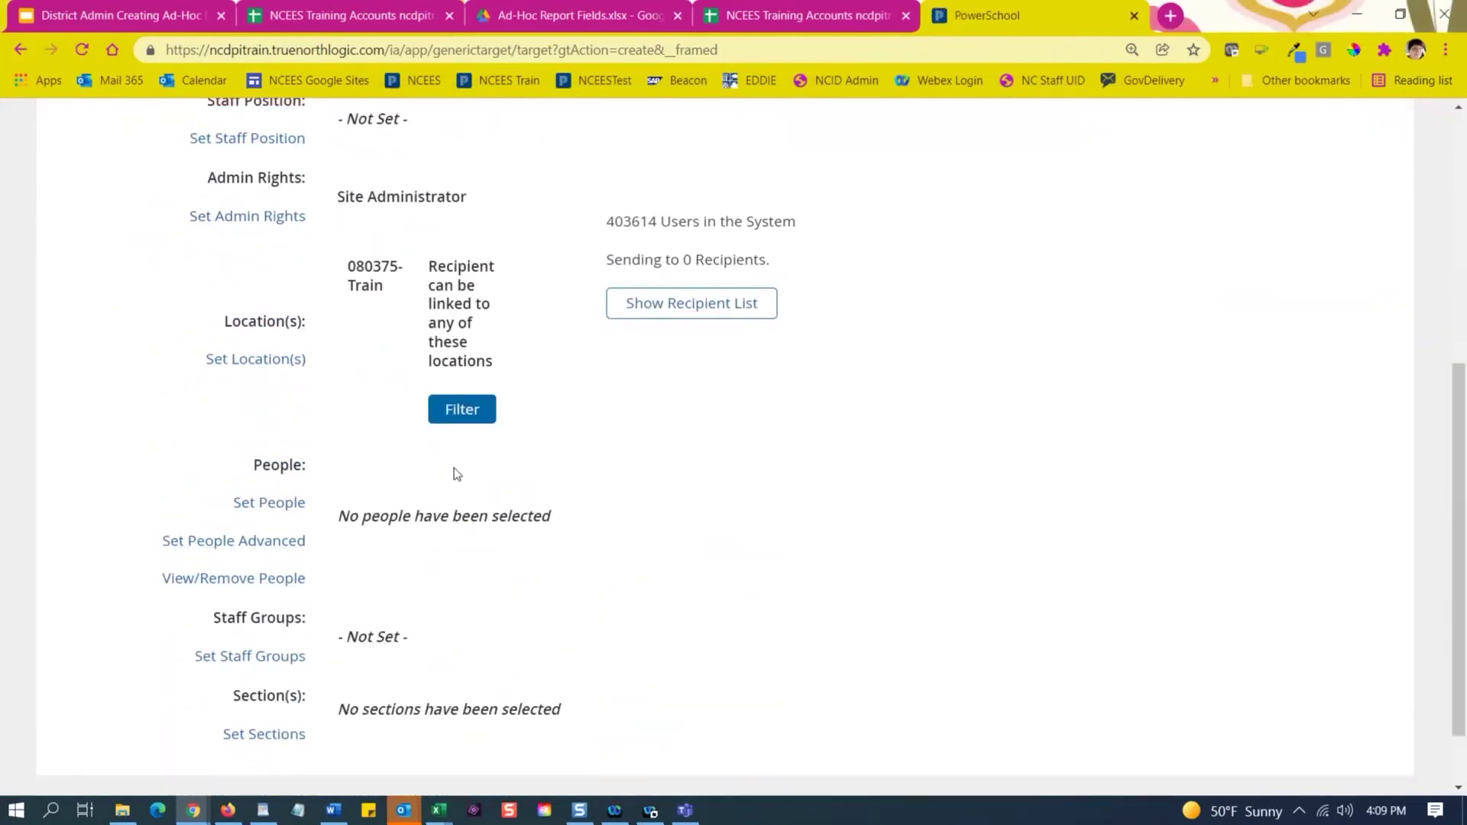
# Replace the locations with only the Bertie County Schools-Train district, narrowing recipients to 7.
pyautogui.click(254, 359)
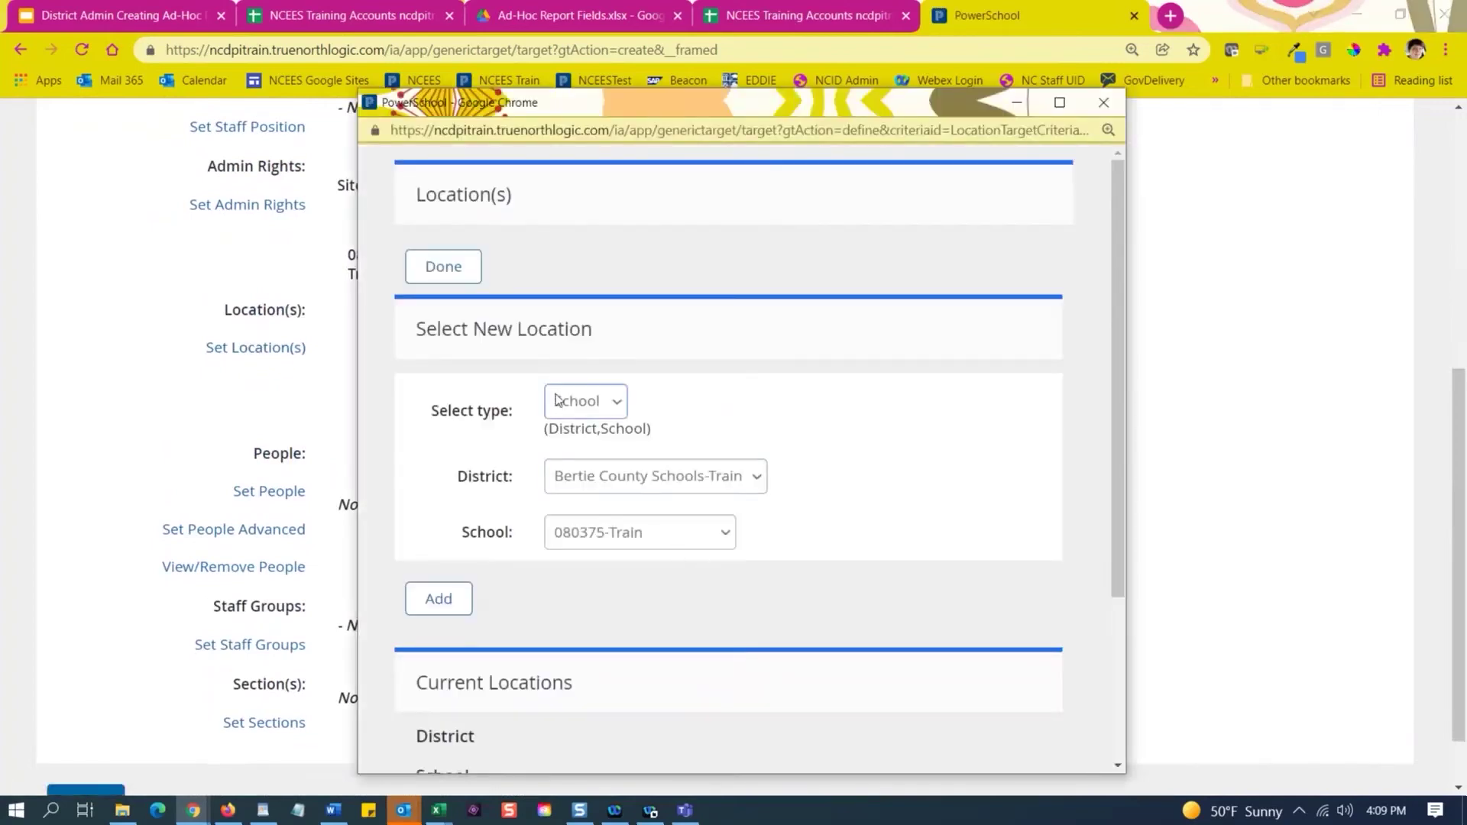
pyautogui.click(565, 402)
pyautogui.click(585, 425)
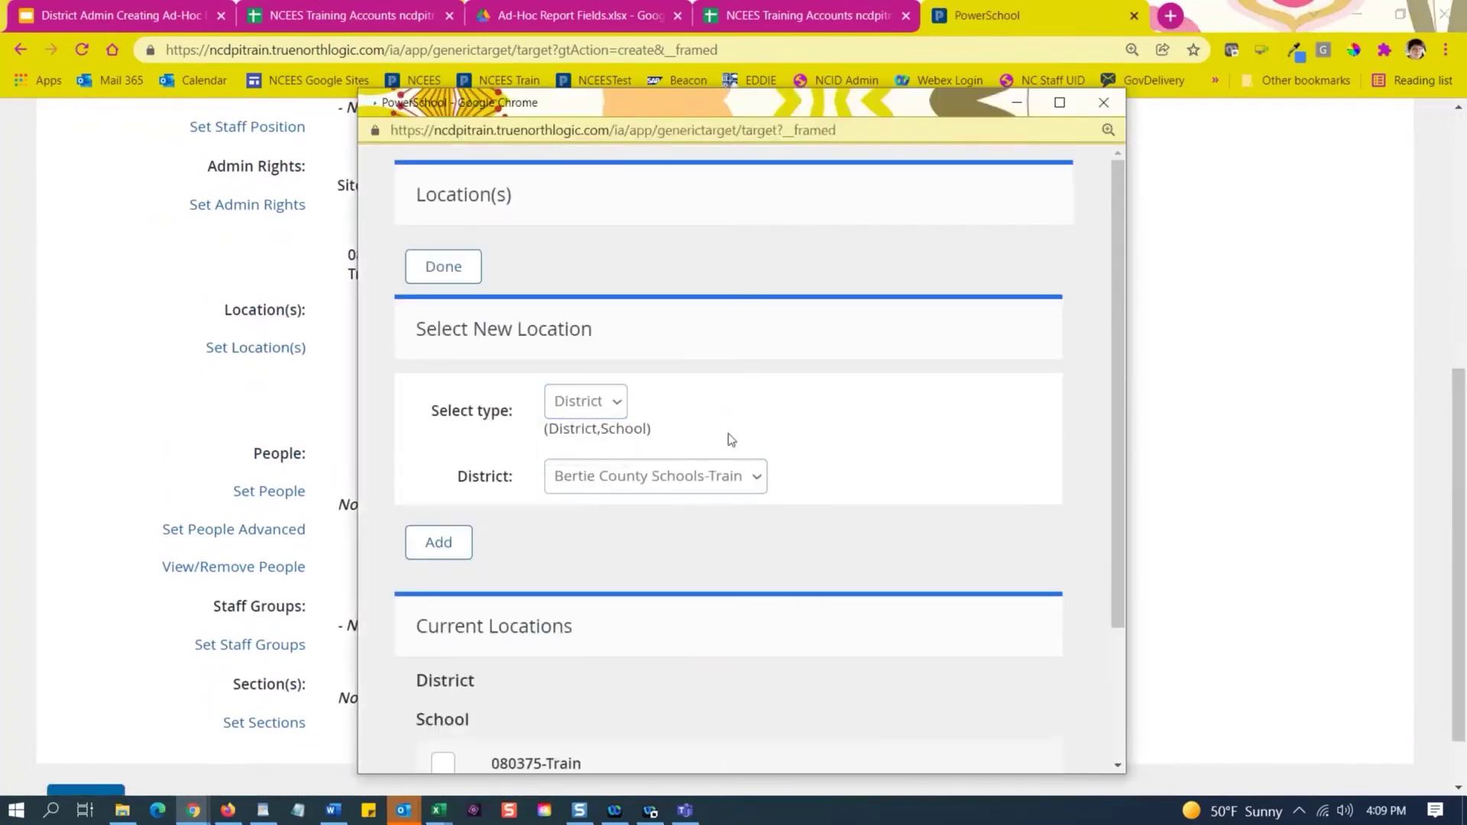
pyautogui.click(445, 556)
pyautogui.scroll(-3, 467, 585)
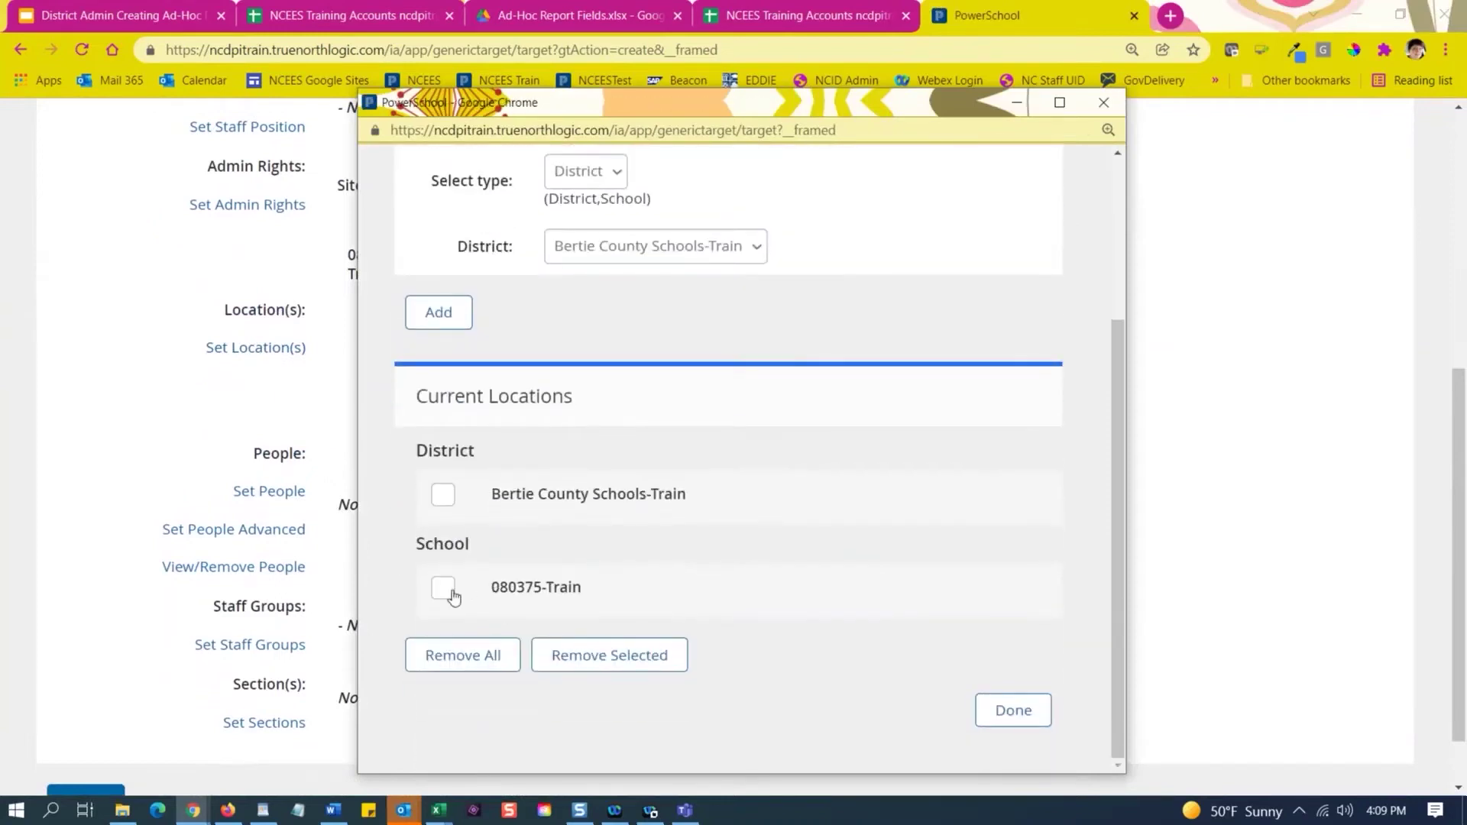
pyautogui.click(452, 592)
pyautogui.click(490, 658)
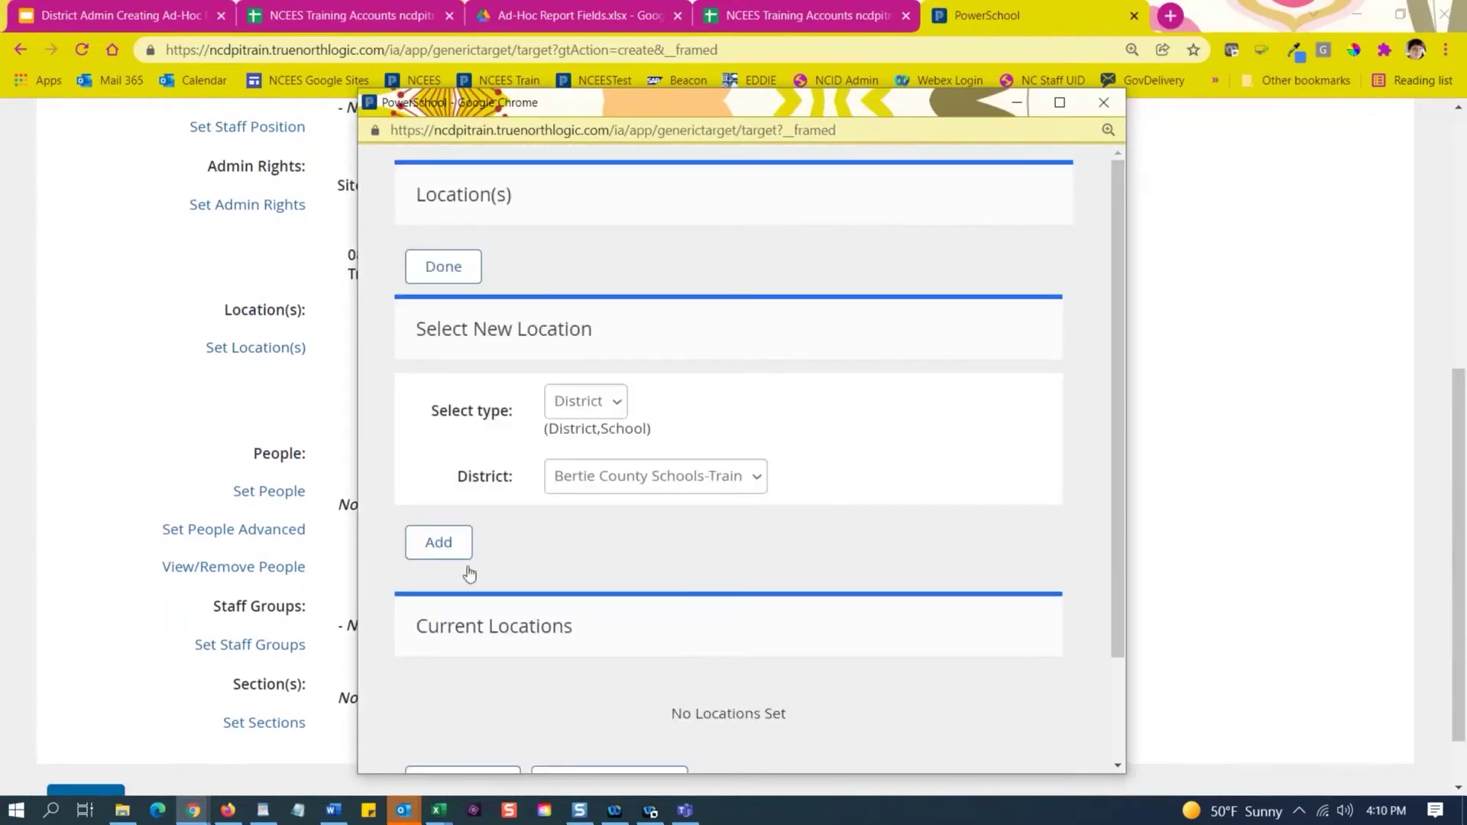
pyautogui.click(468, 568)
pyautogui.scroll(-2, 499, 639)
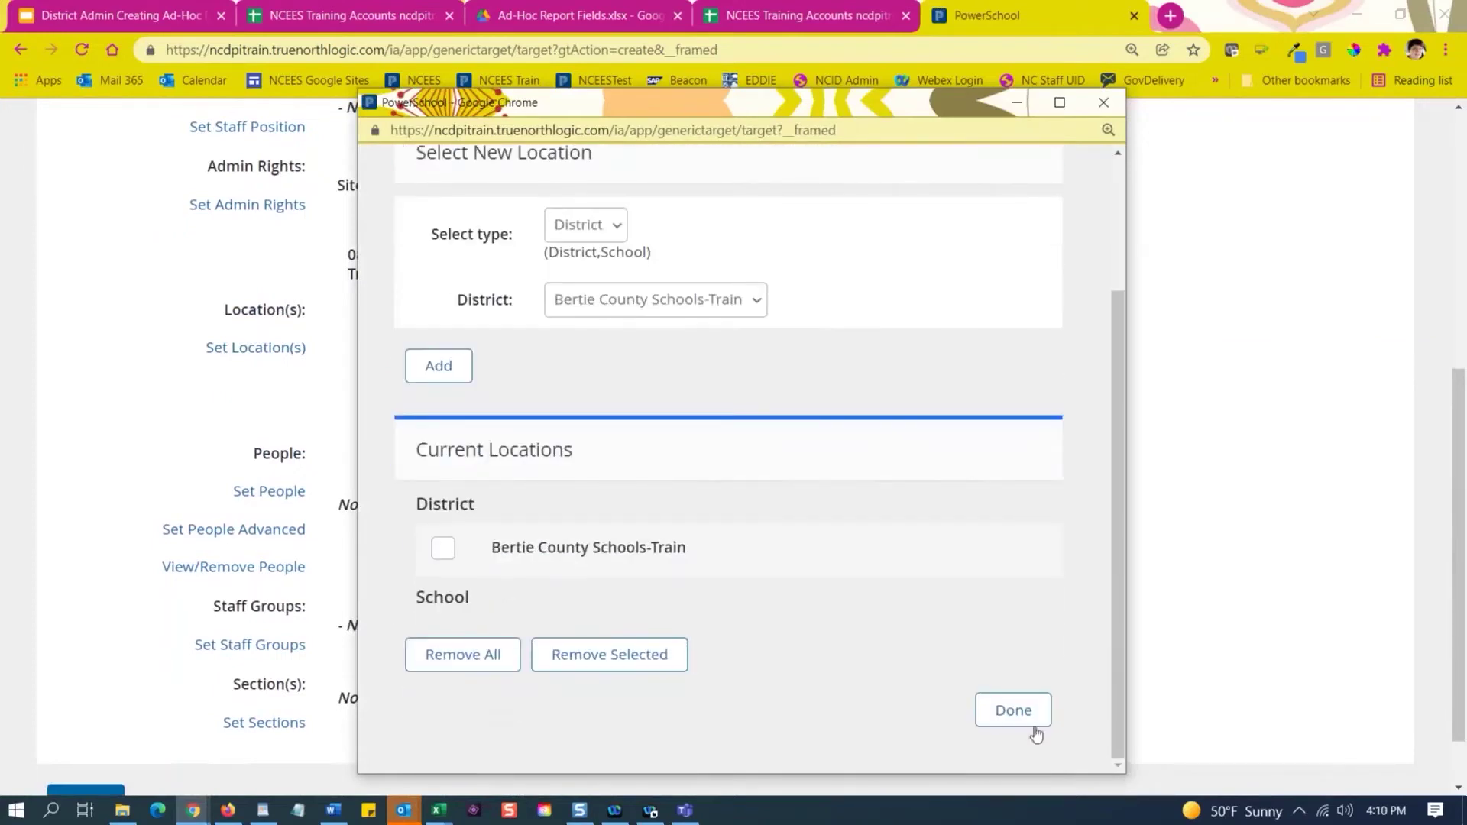
pyautogui.click(1011, 710)
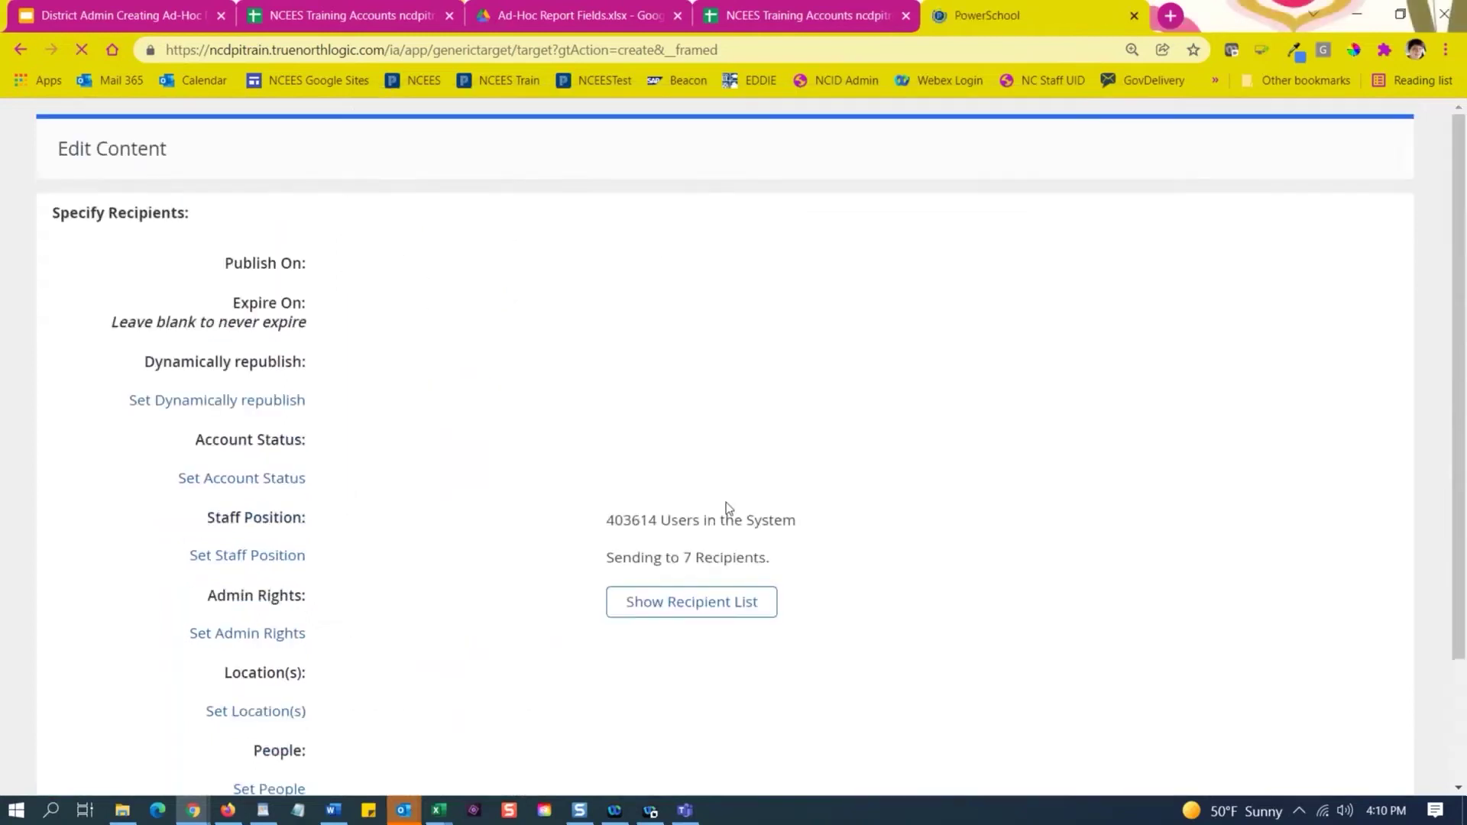
pyautogui.scroll(-4, 727, 510)
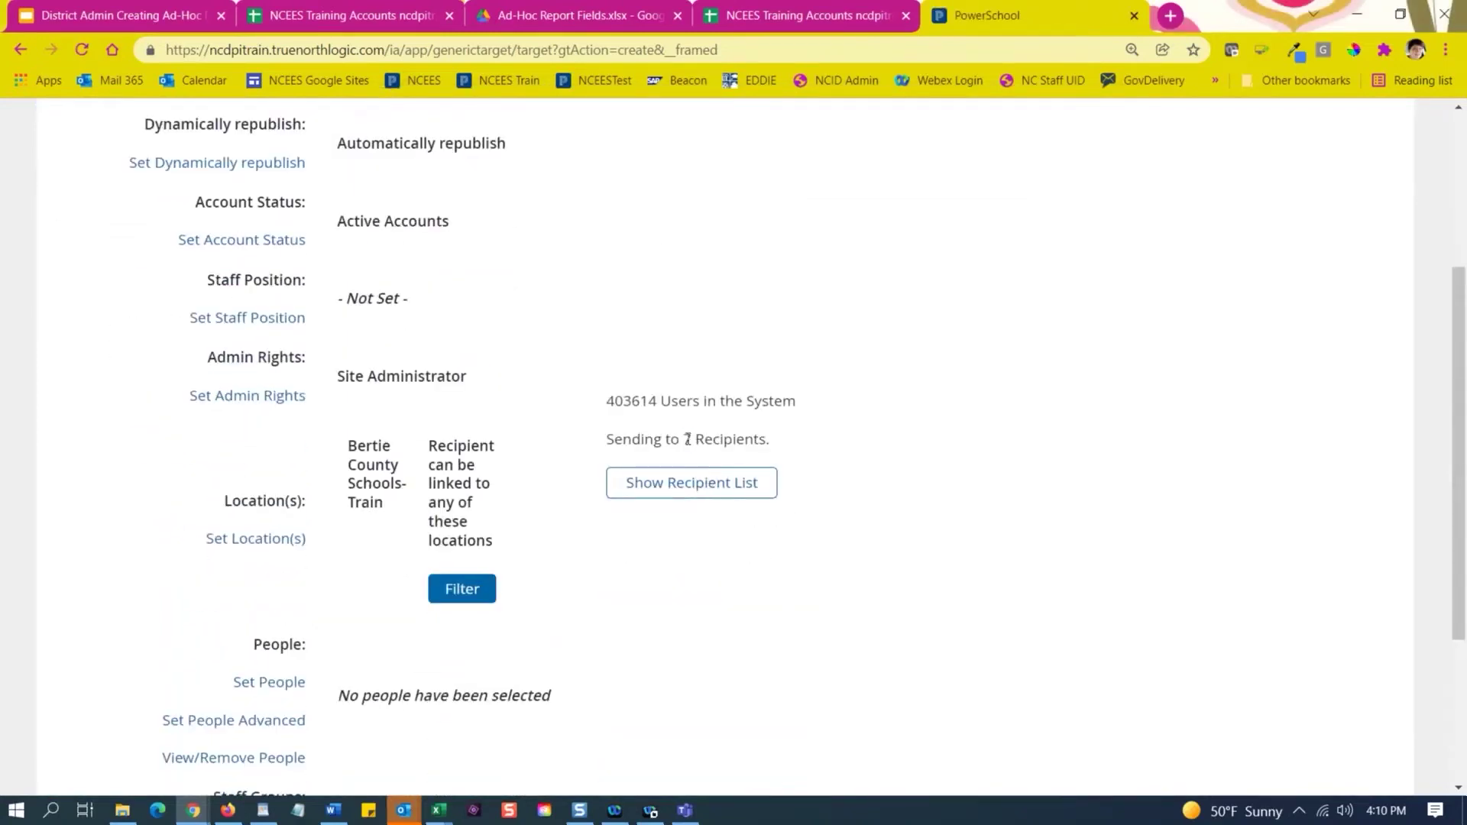
pyautogui.doubleClick(687, 439)
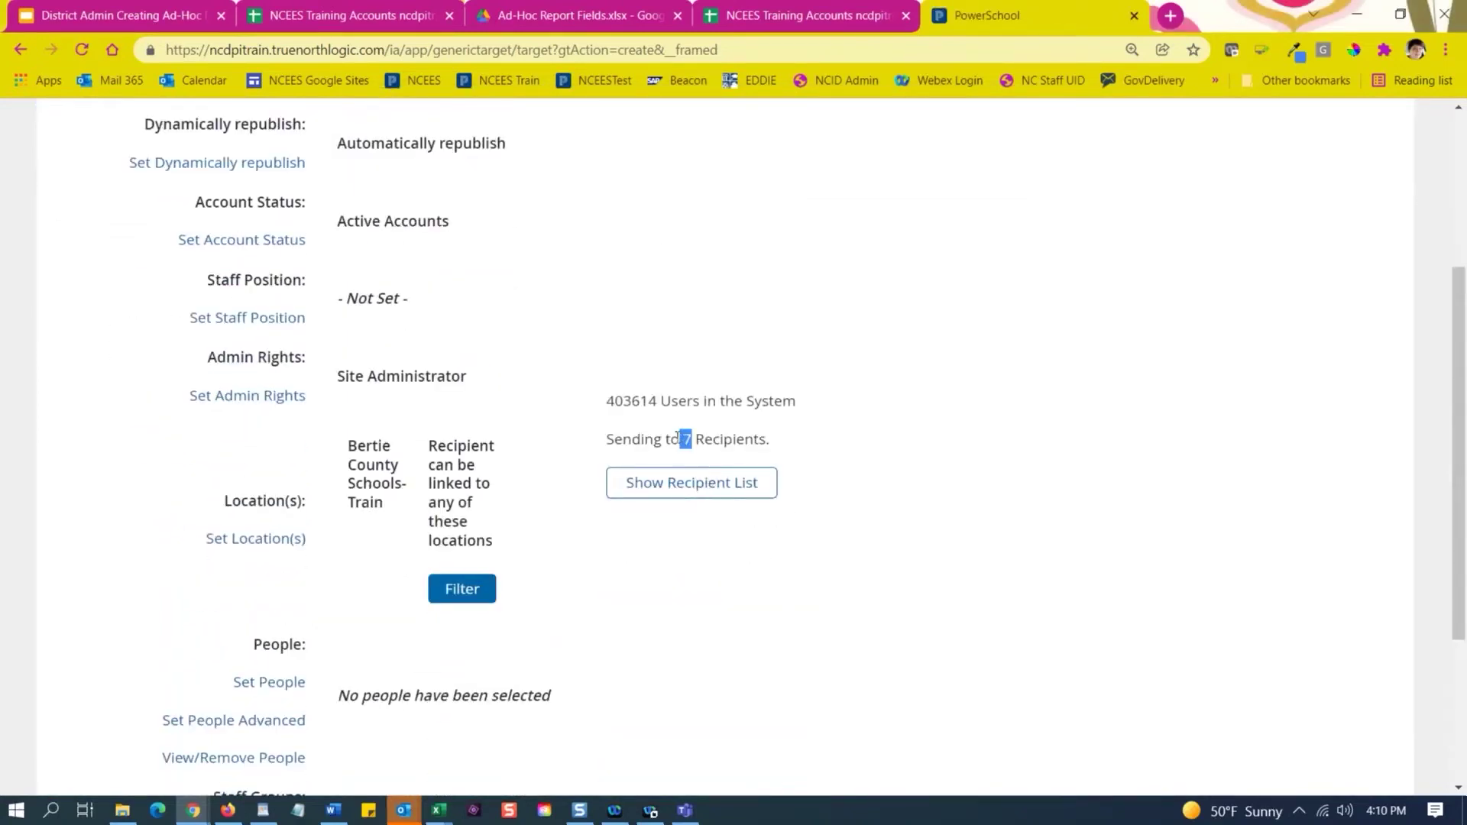
pyautogui.click(639, 573)
pyautogui.scroll(-1, 628, 575)
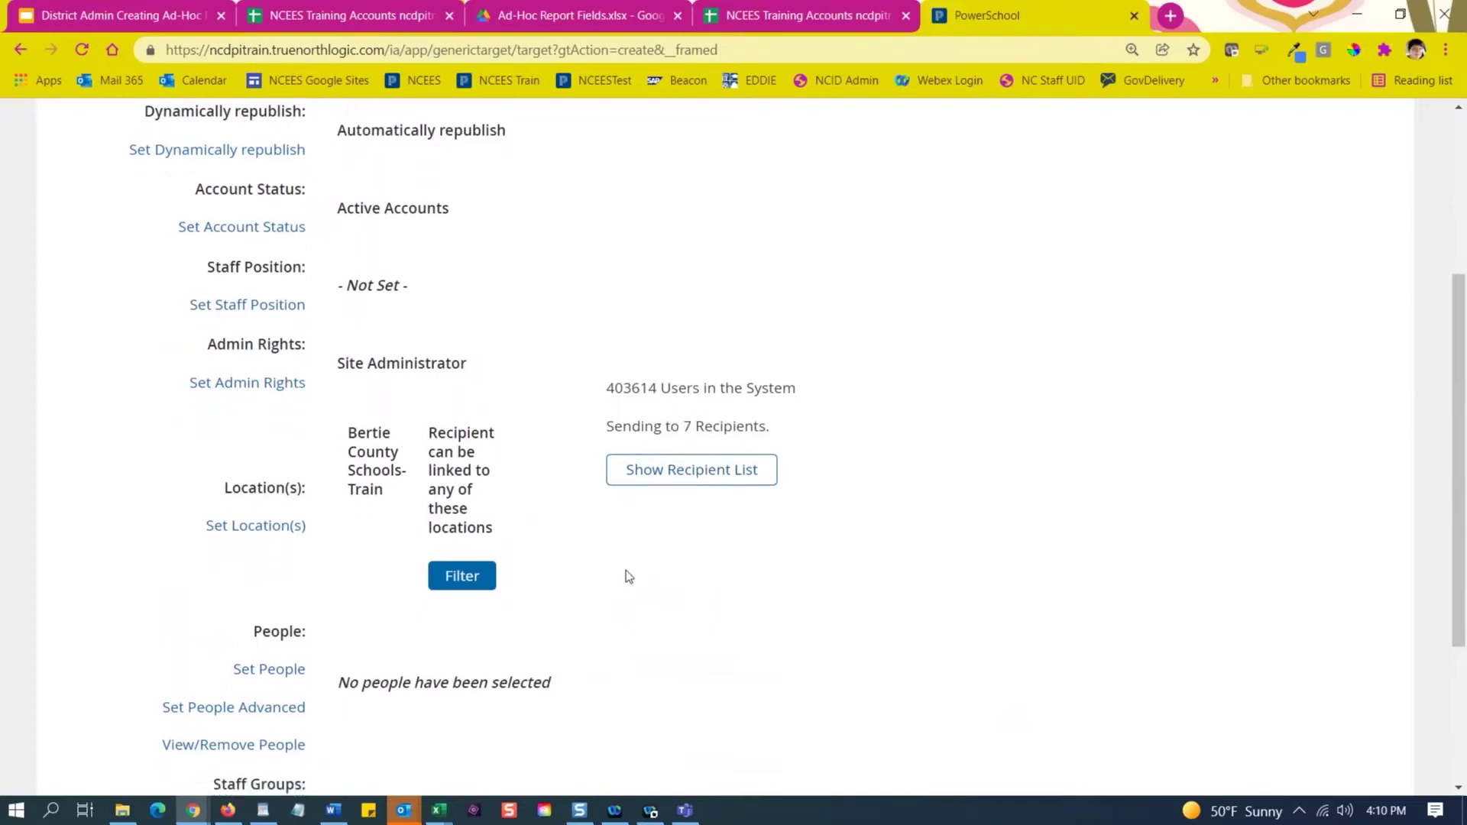
pyautogui.scroll(-3, 628, 576)
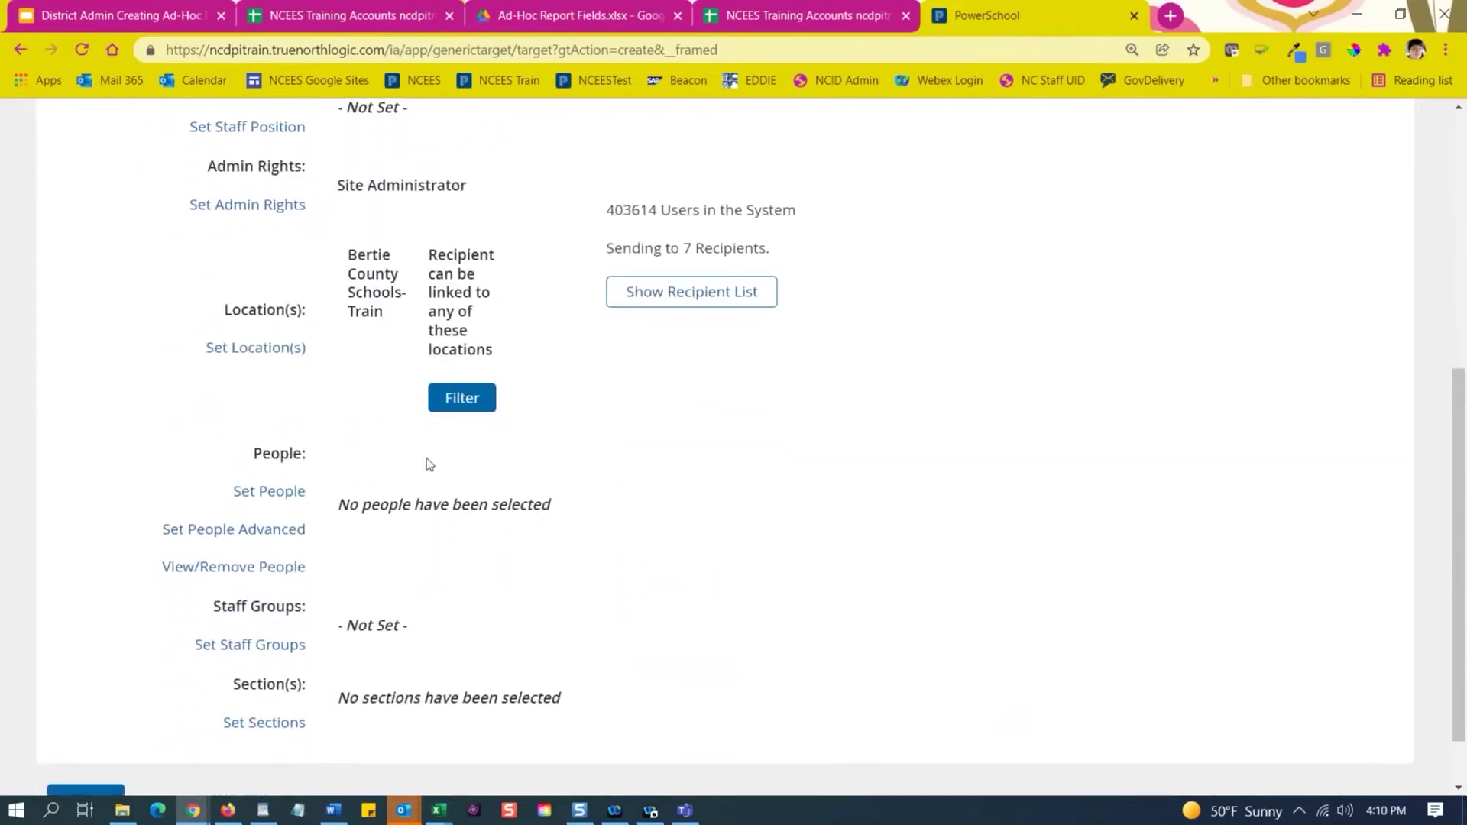
pyautogui.scroll(-1, 429, 464)
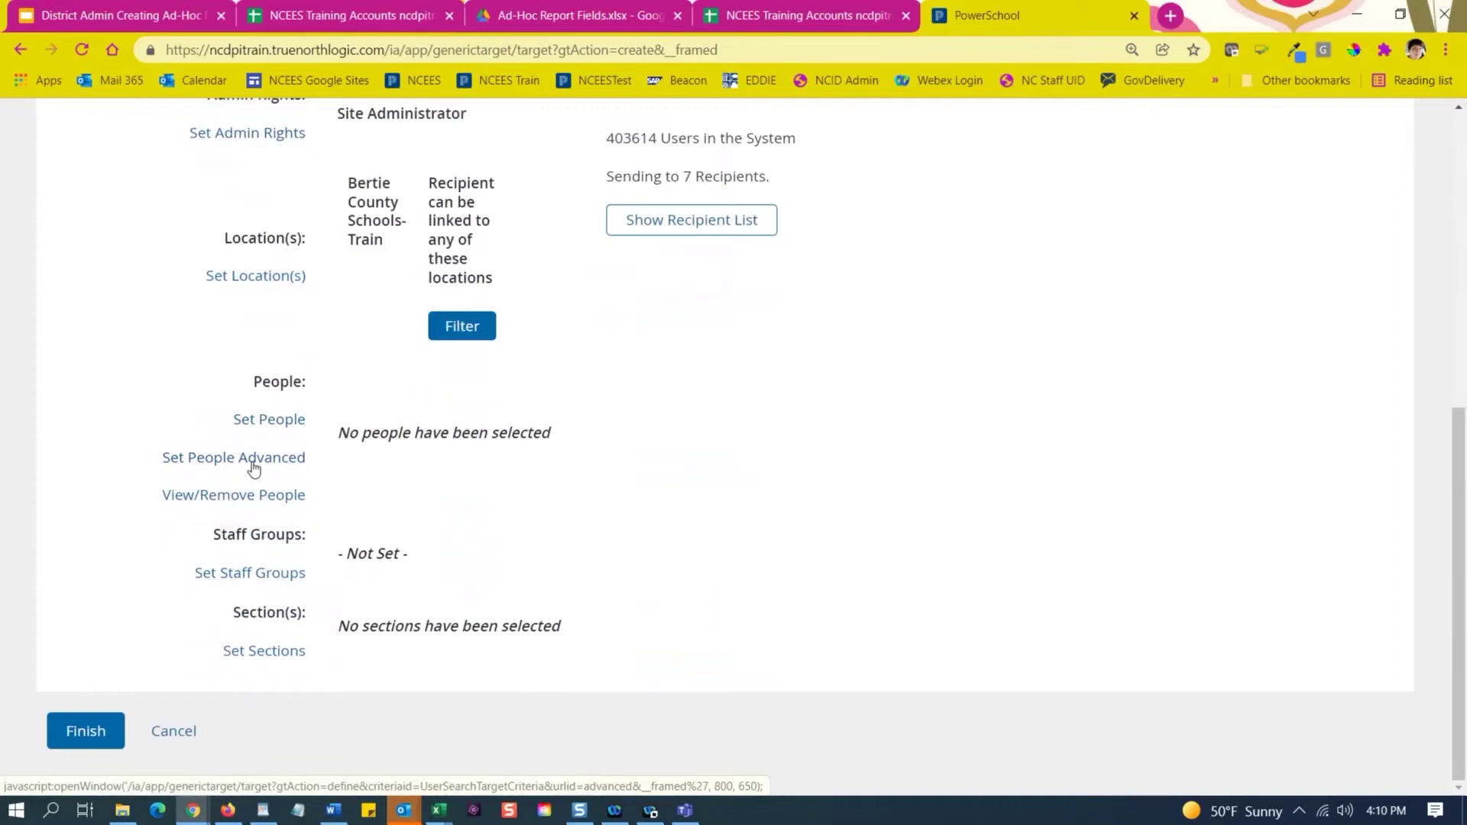
pyautogui.click(253, 459)
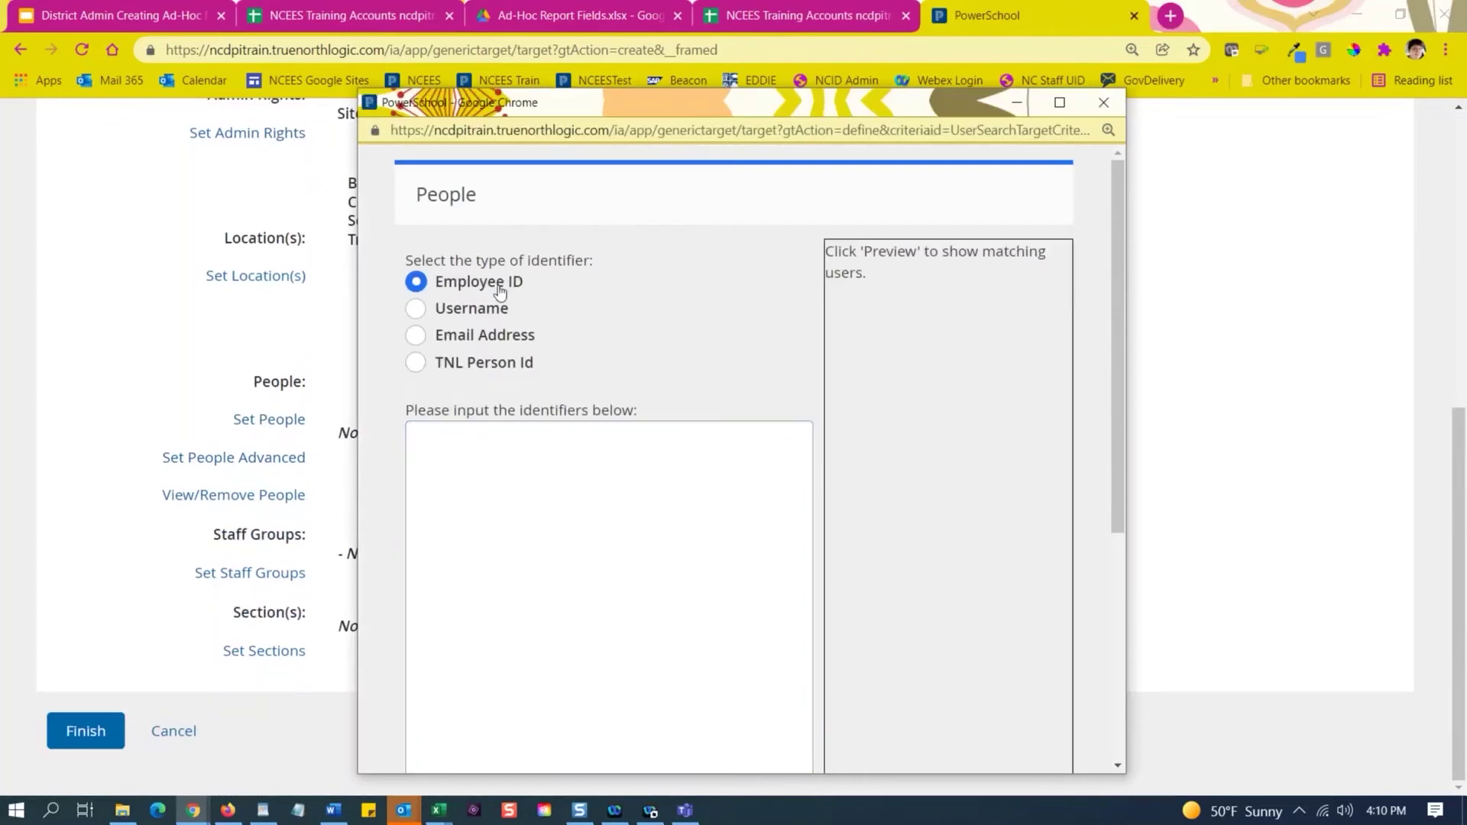
pyautogui.click(484, 443)
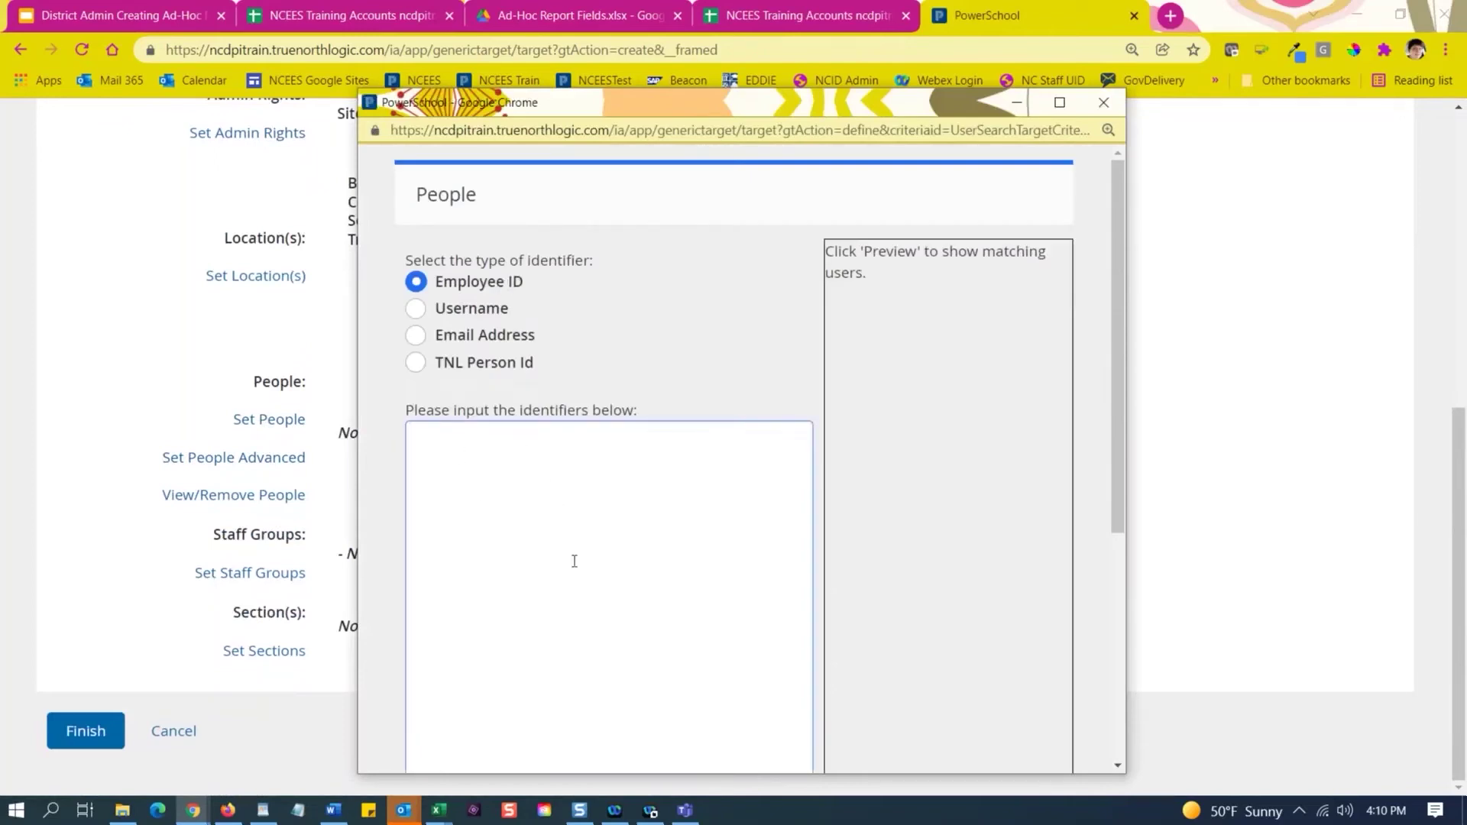
pyautogui.scroll(-5, 632, 543)
pyautogui.scroll(1, 519, 569)
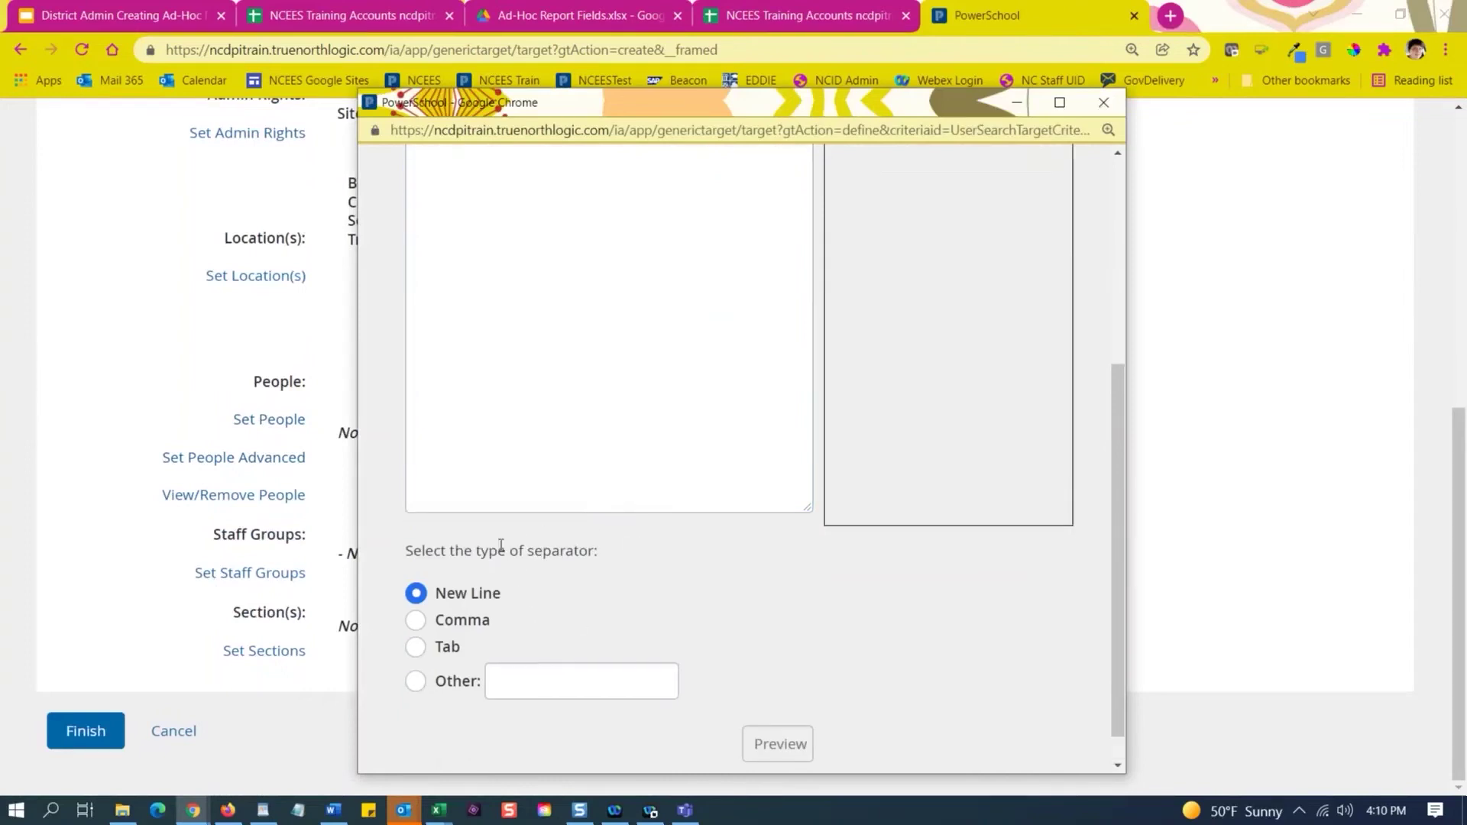
pyautogui.scroll(4, 501, 546)
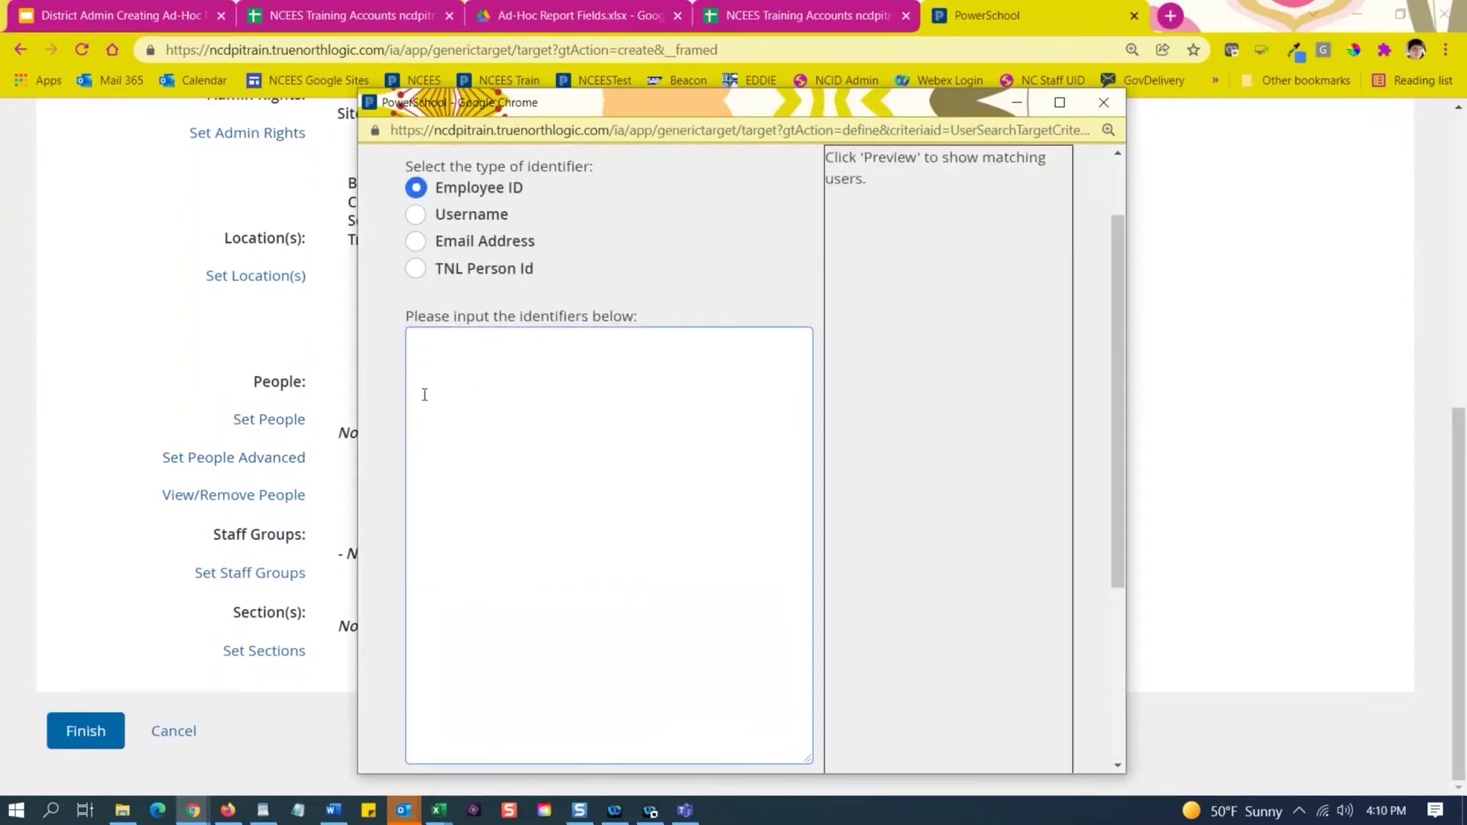
pyautogui.scroll(-4, 525, 502)
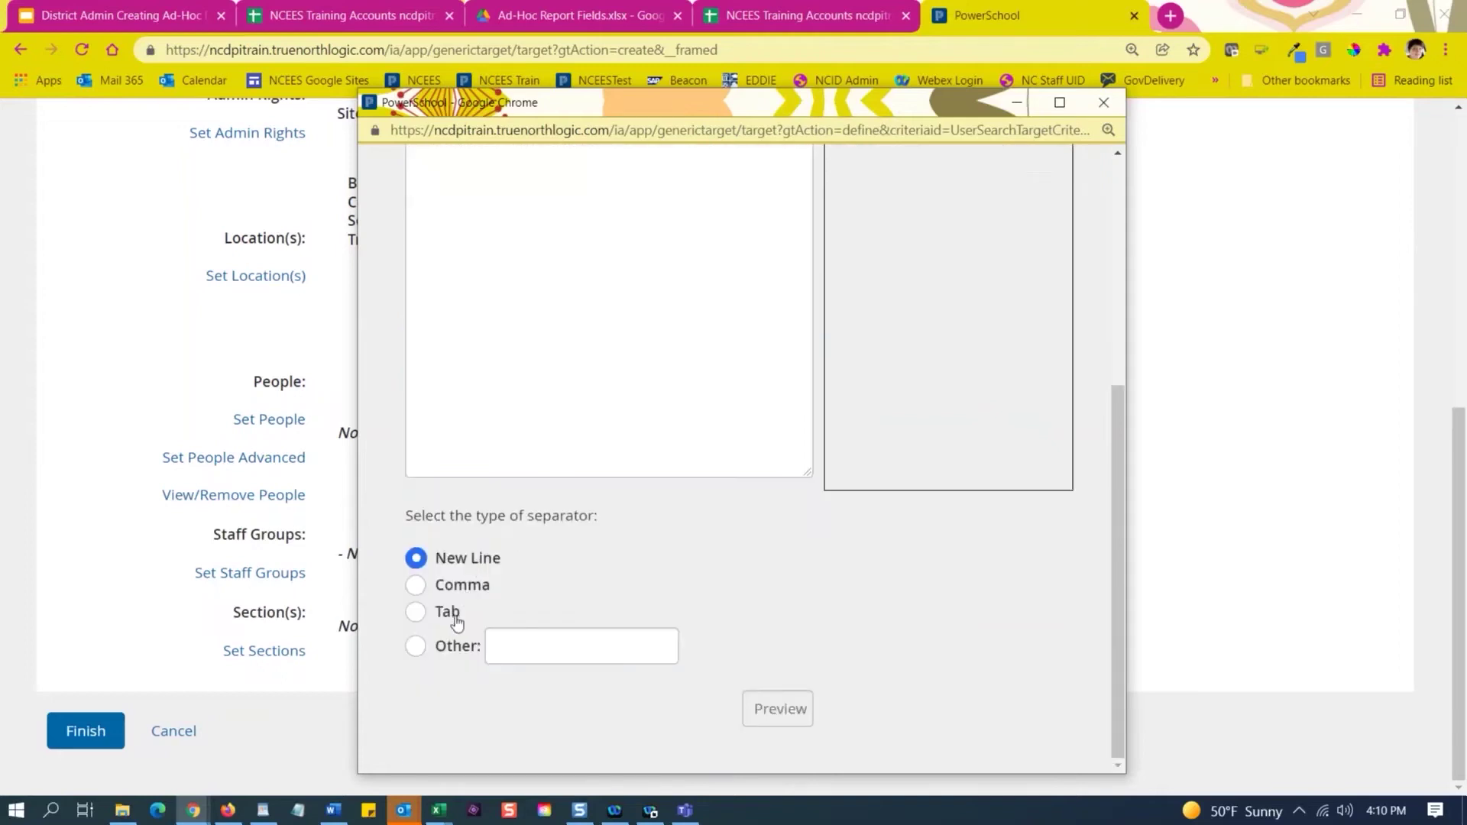
pyautogui.scroll(5, 756, 657)
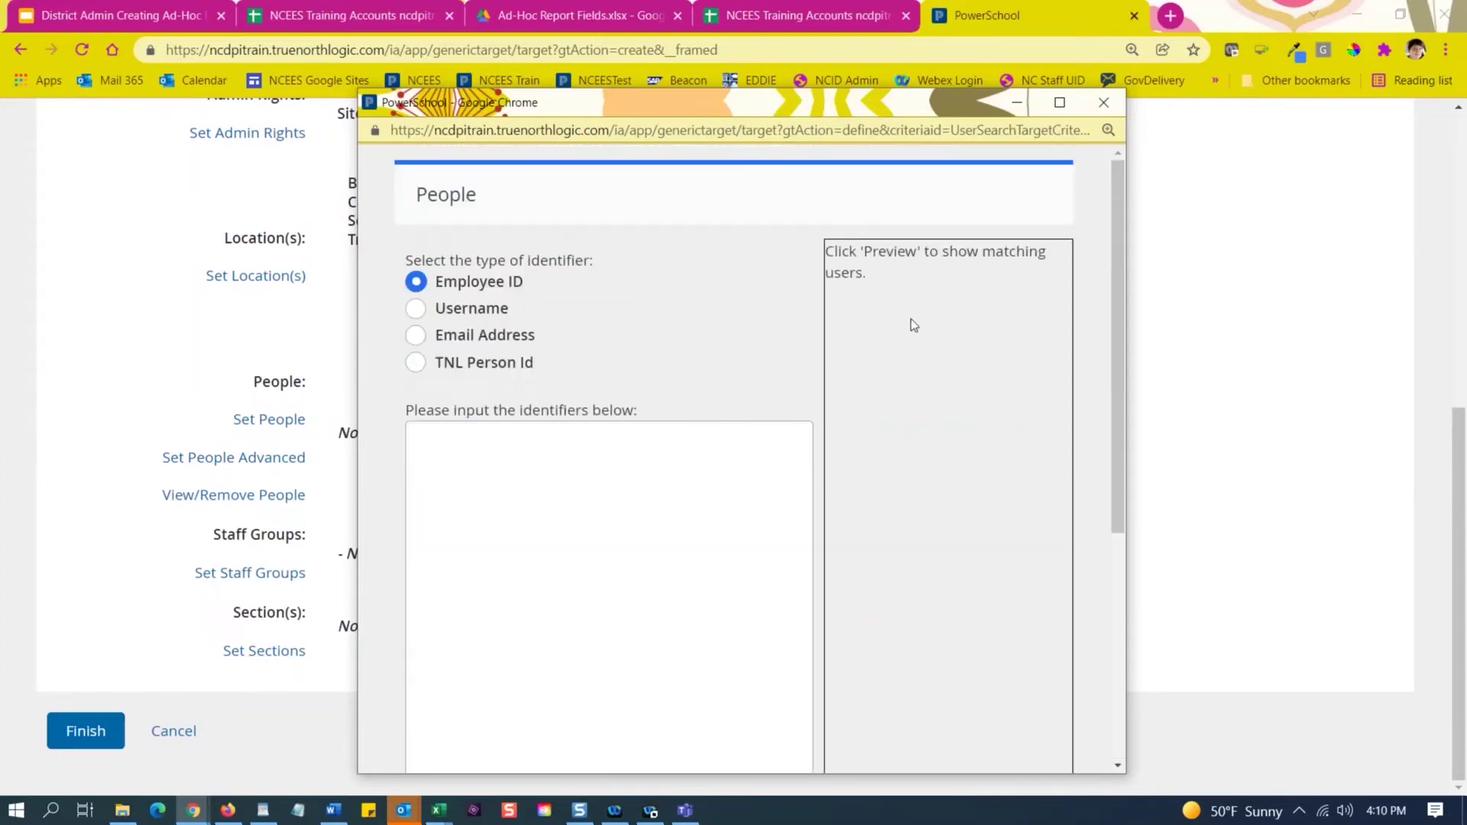
pyautogui.click(612, 426)
pyautogui.click(1103, 102)
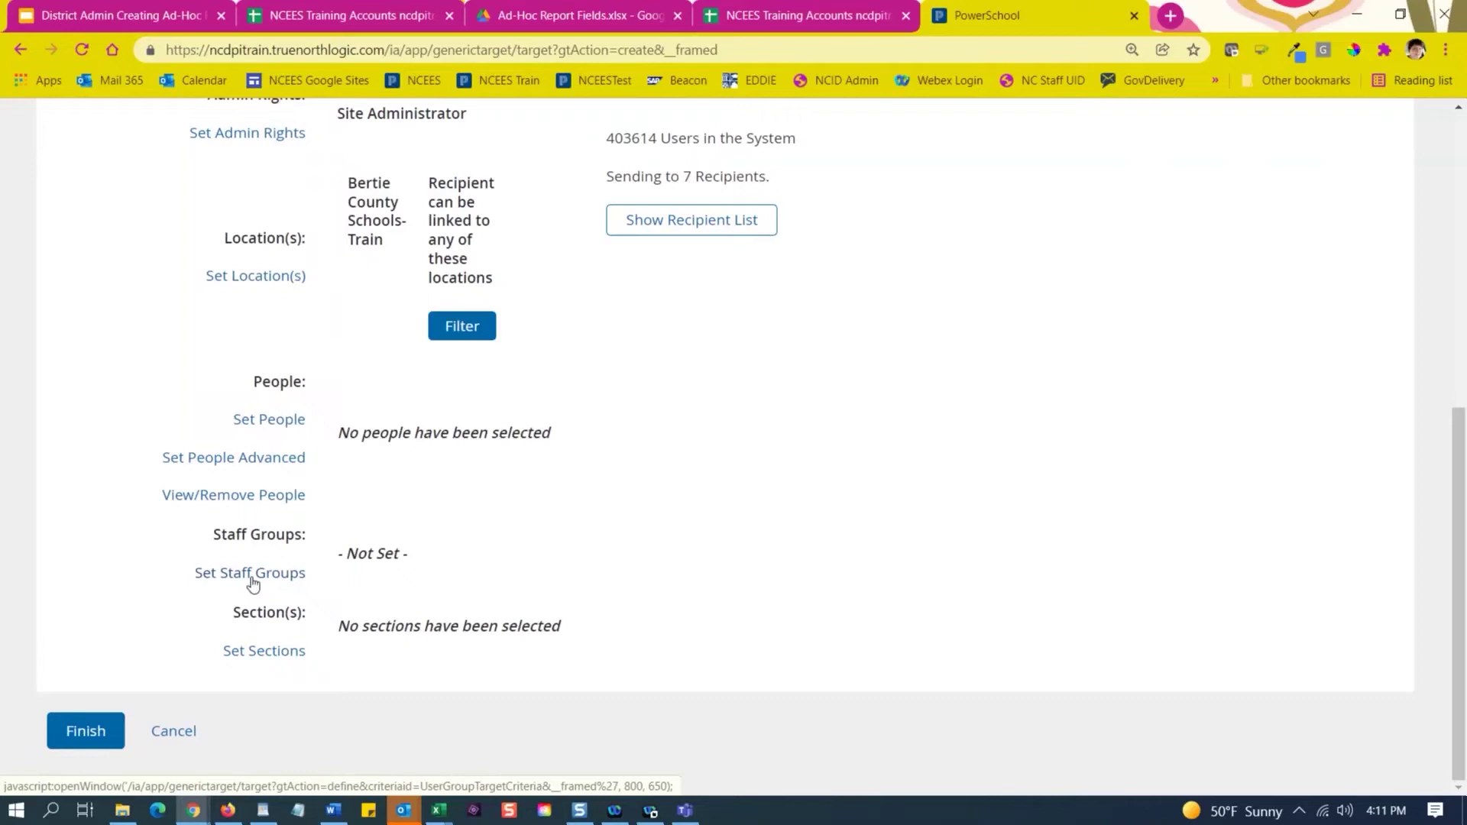
# Leave Staff Groups unset and finish the recipient setup for 7 users.
pyautogui.click(252, 579)
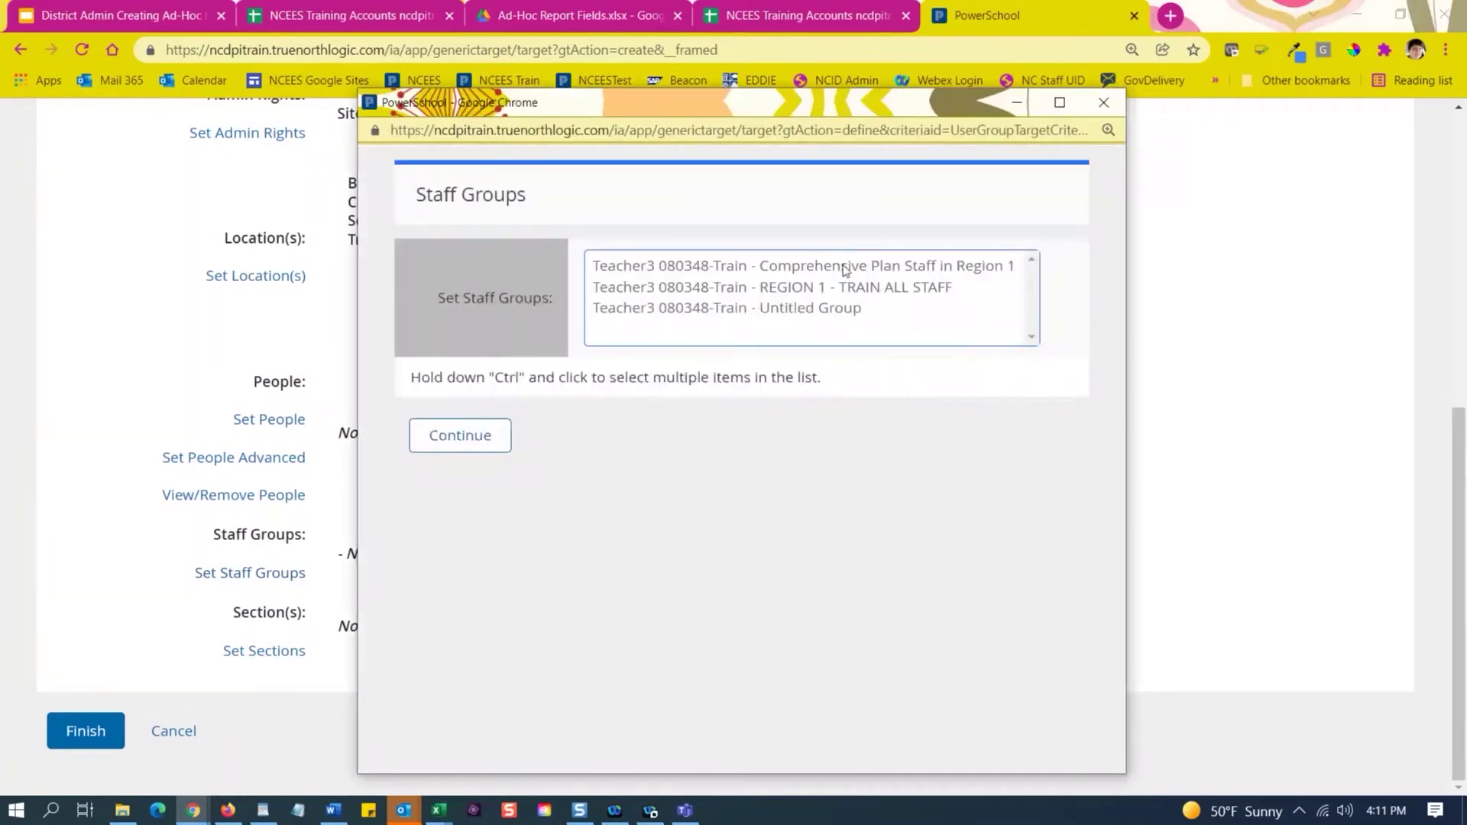
pyautogui.click(716, 267)
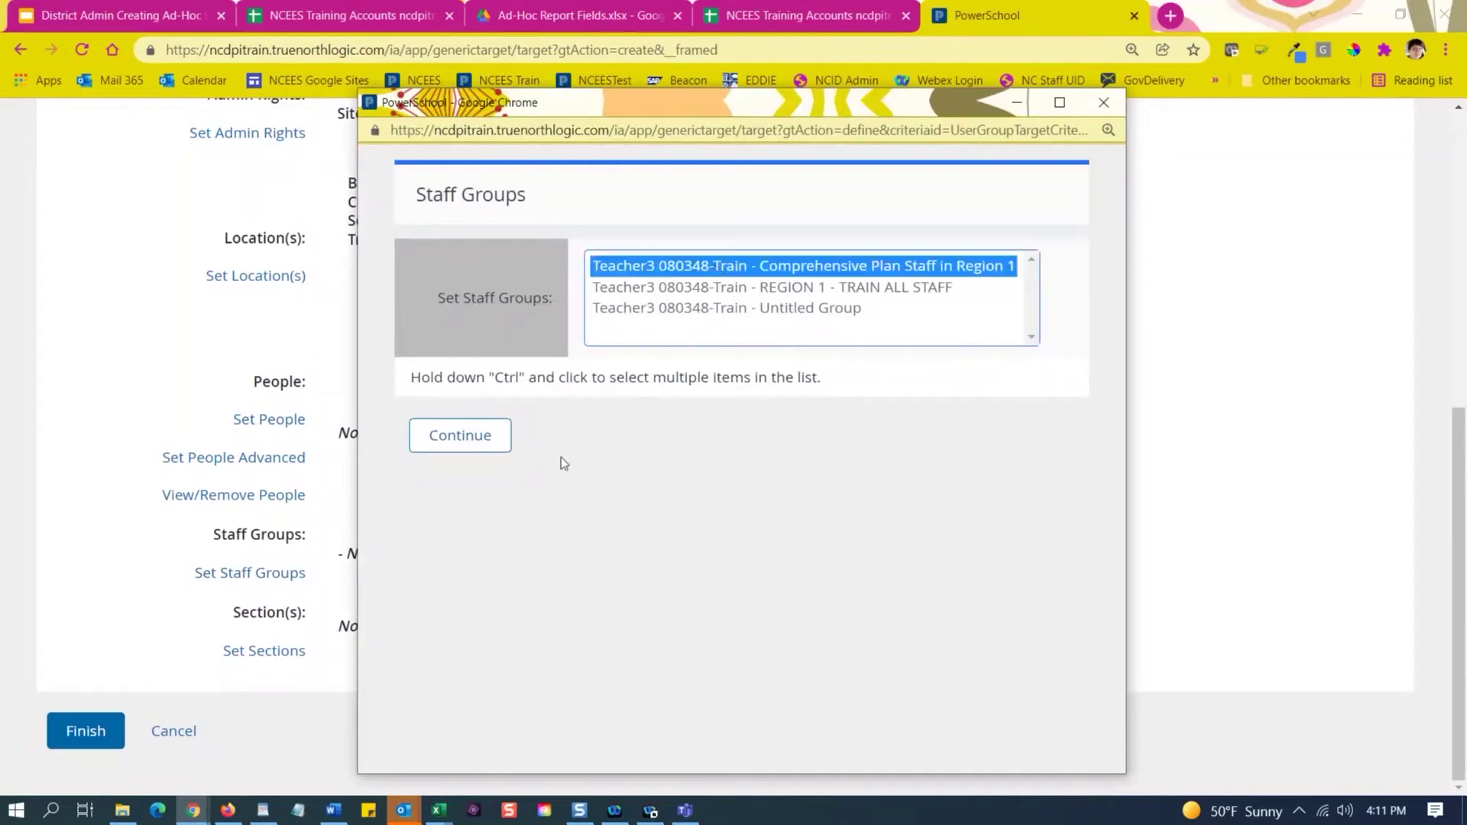
pyautogui.click(1103, 104)
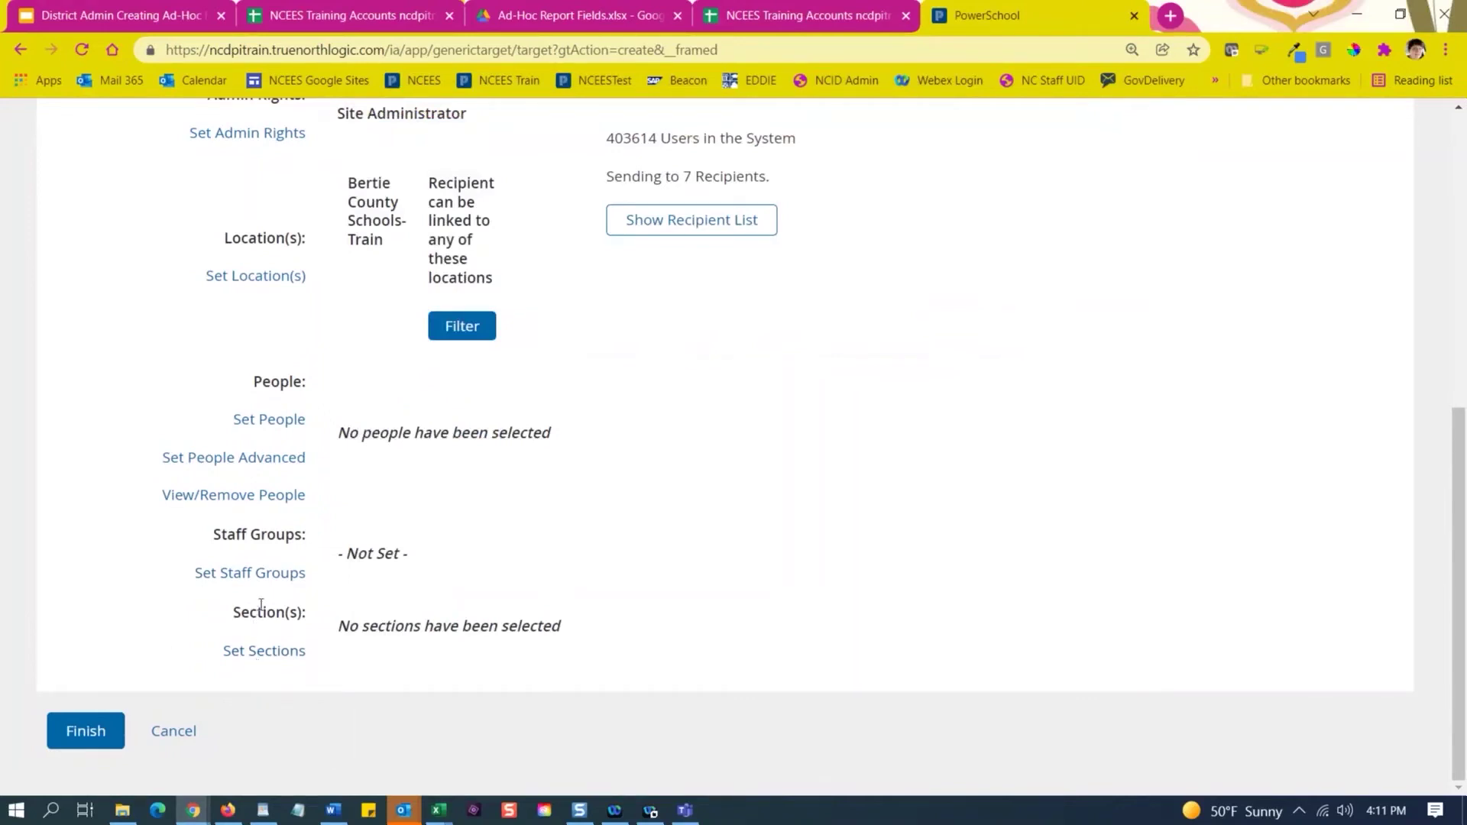
pyautogui.click(88, 743)
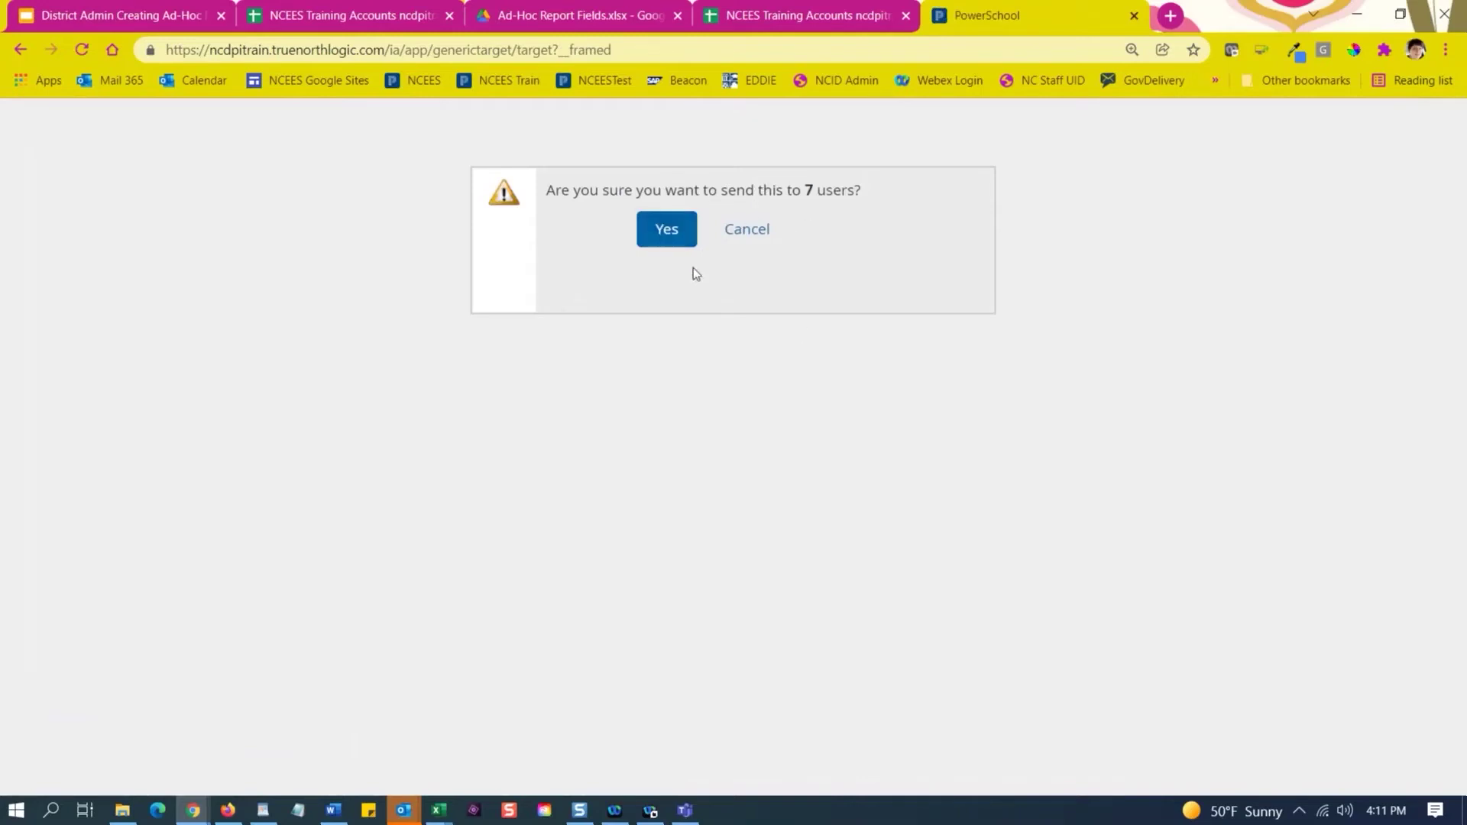
# Confirm sending the report to 7 users and review the Published To list.
pyautogui.click(682, 232)
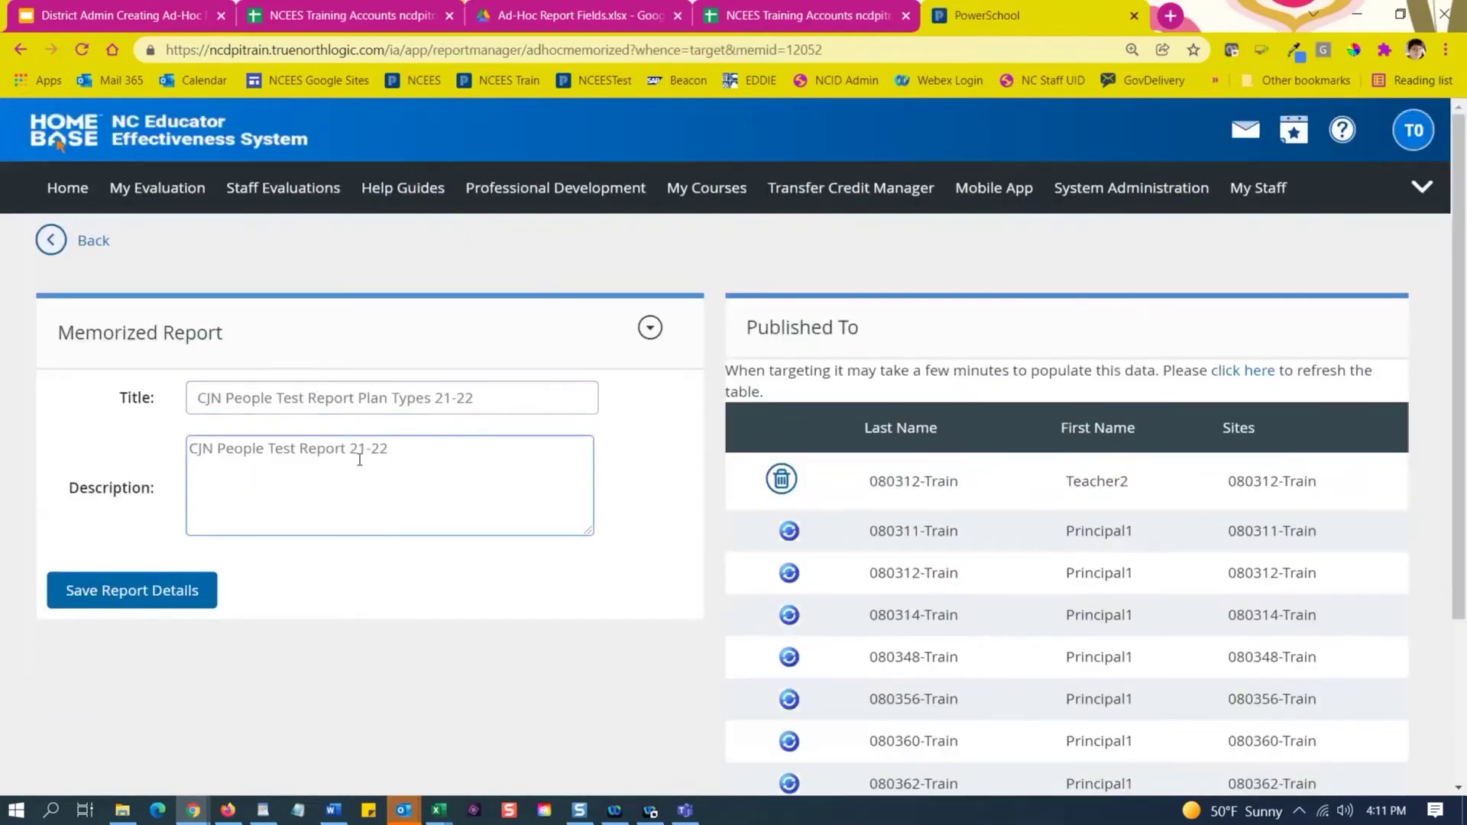
pyautogui.scroll(-2, 1006, 445)
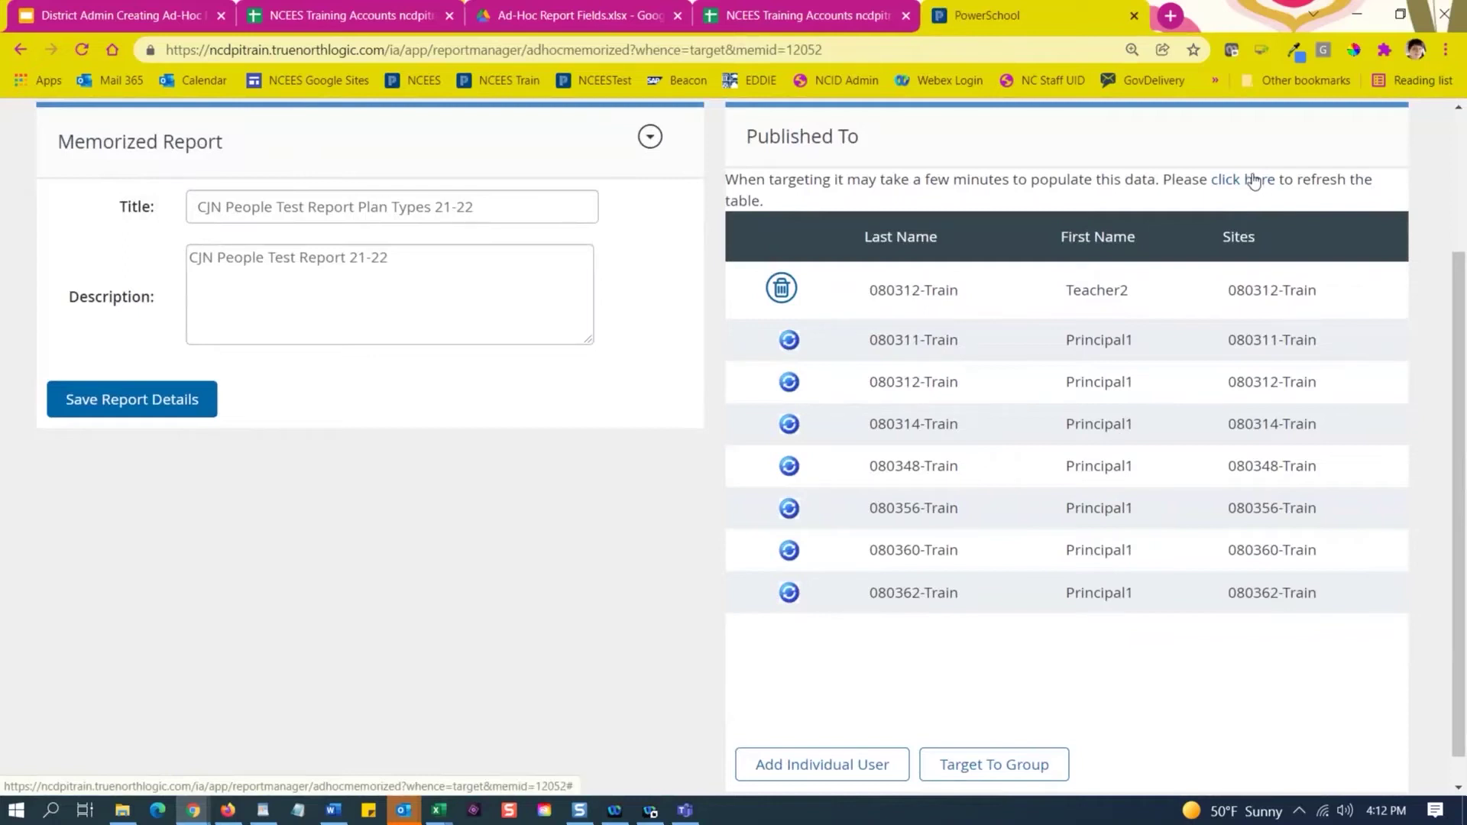
pyautogui.scroll(-1, 901, 412)
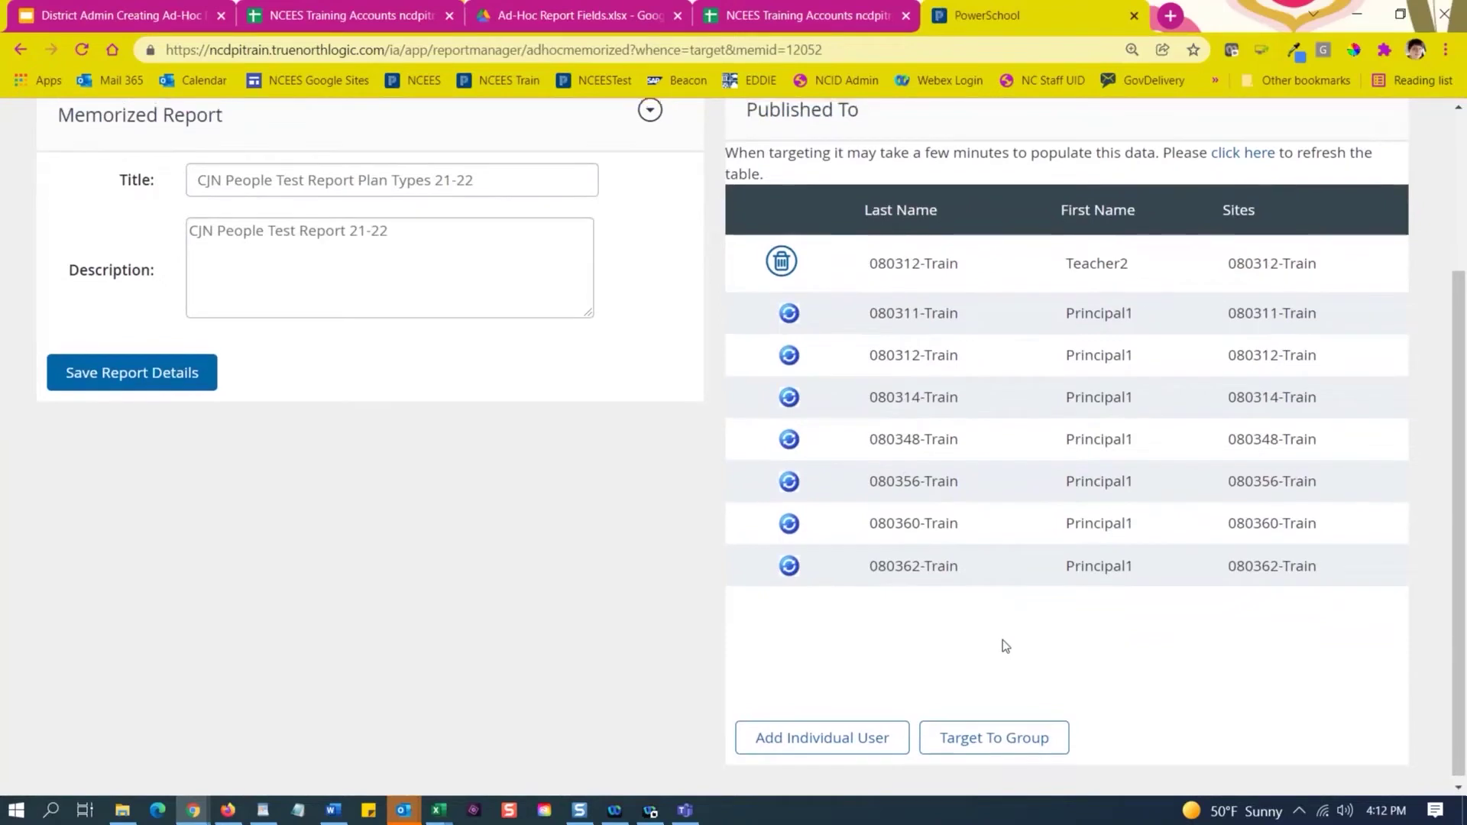
pyautogui.scroll(3, 1002, 640)
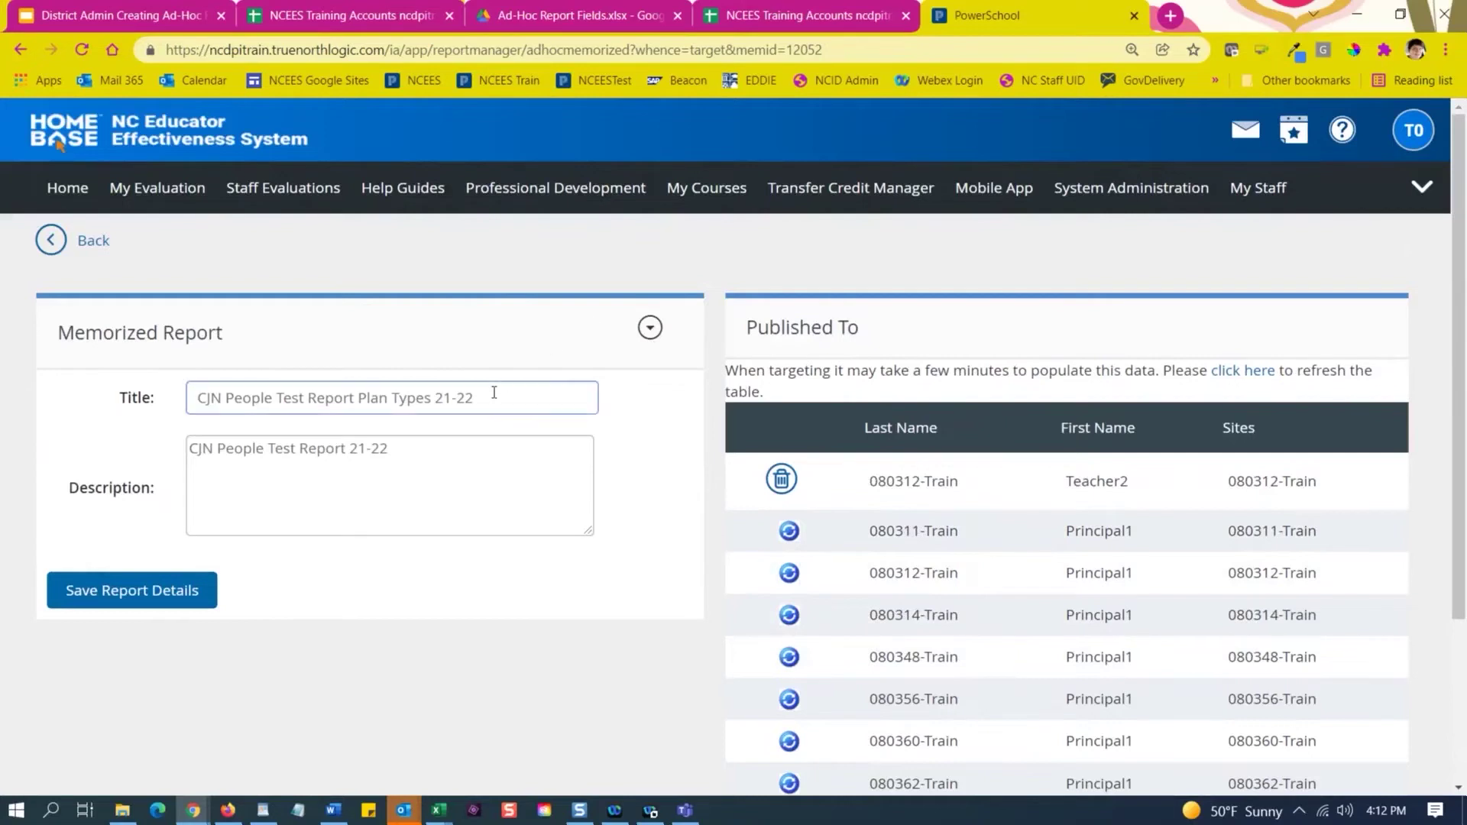
pyautogui.click(1419, 199)
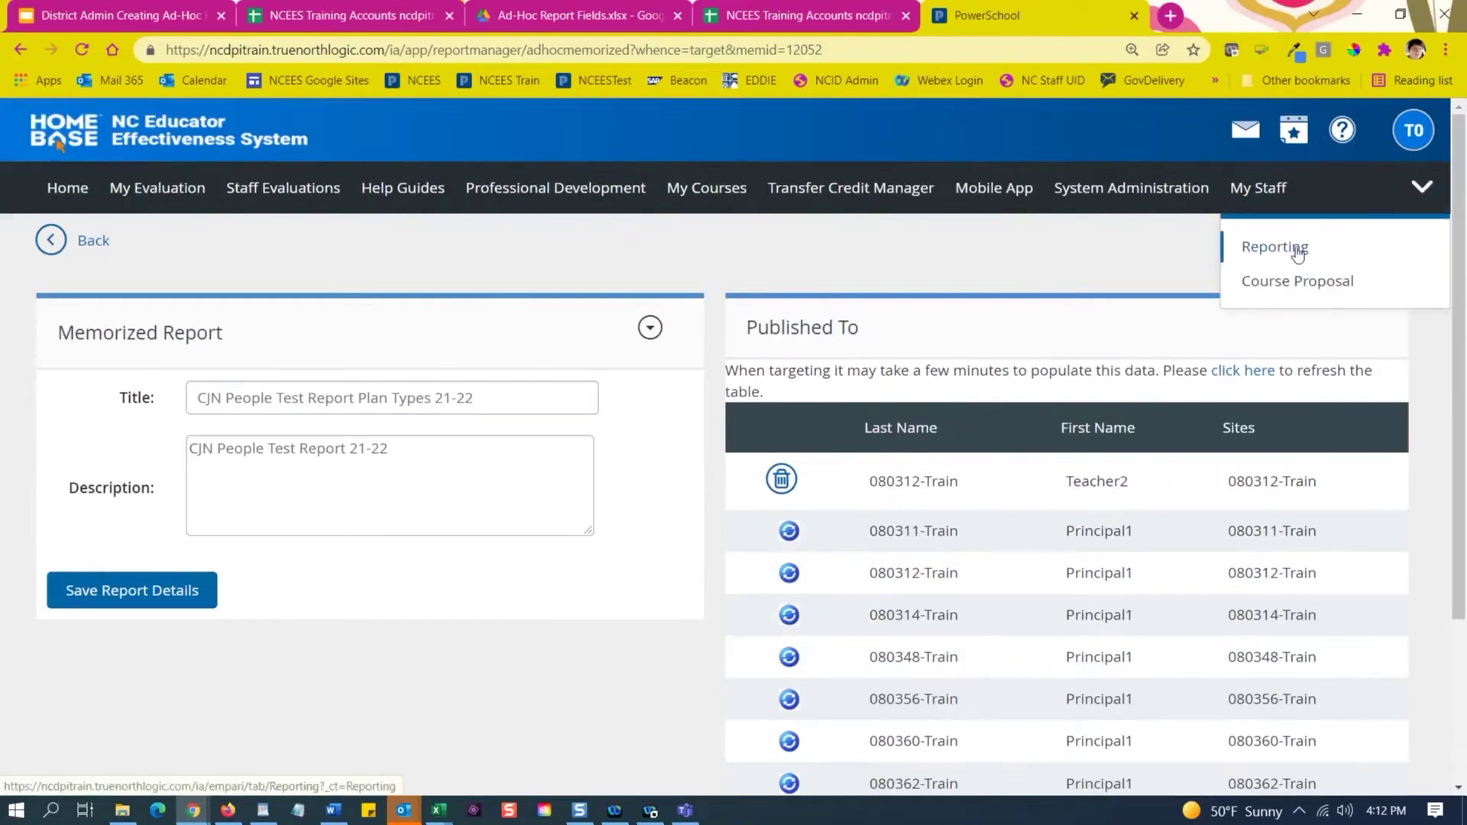
# Go to the Reporting page and scroll down to My Report Templates.
pyautogui.click(1297, 250)
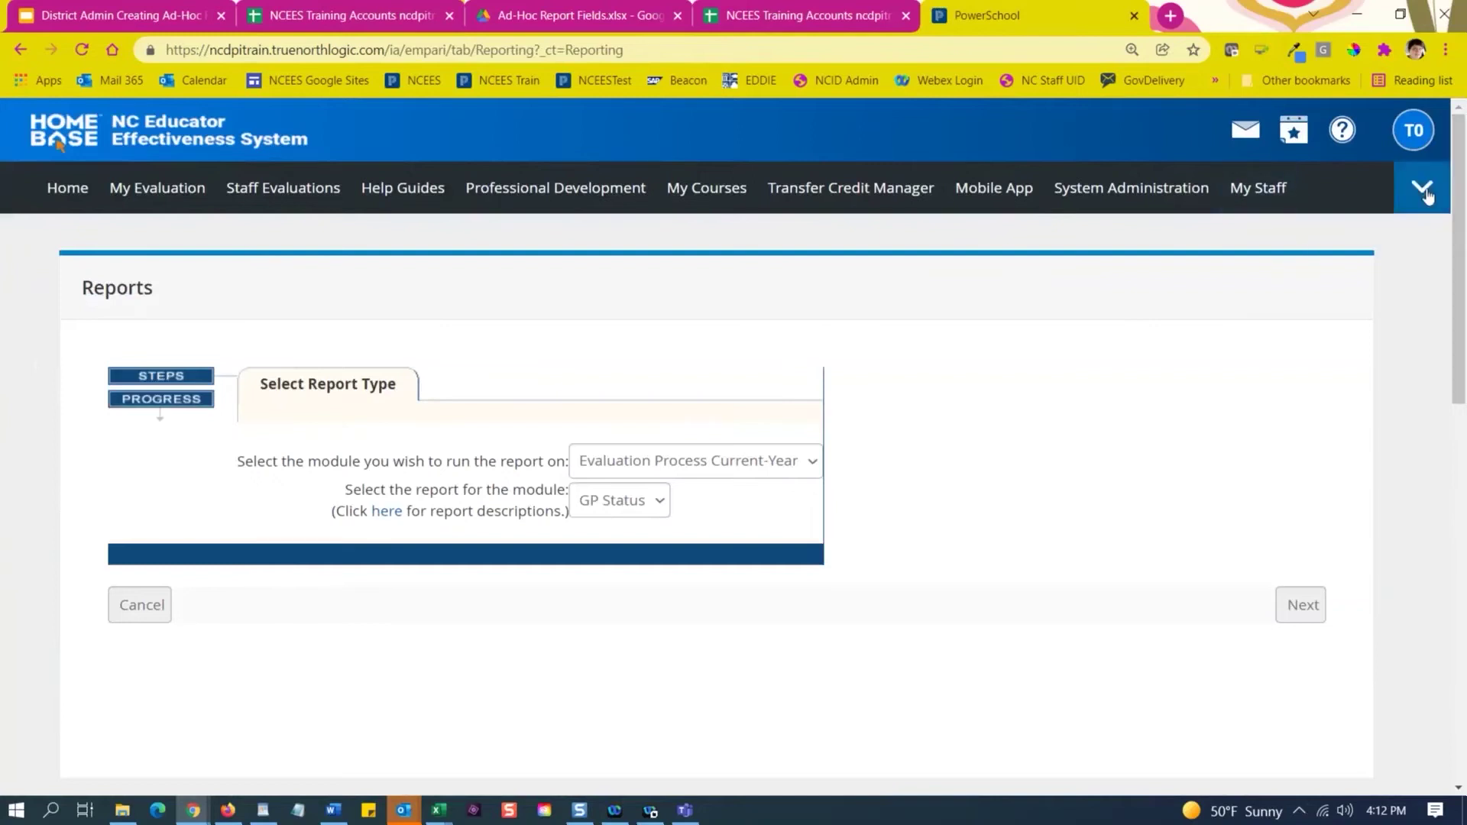
pyautogui.moveTo(1422, 191)
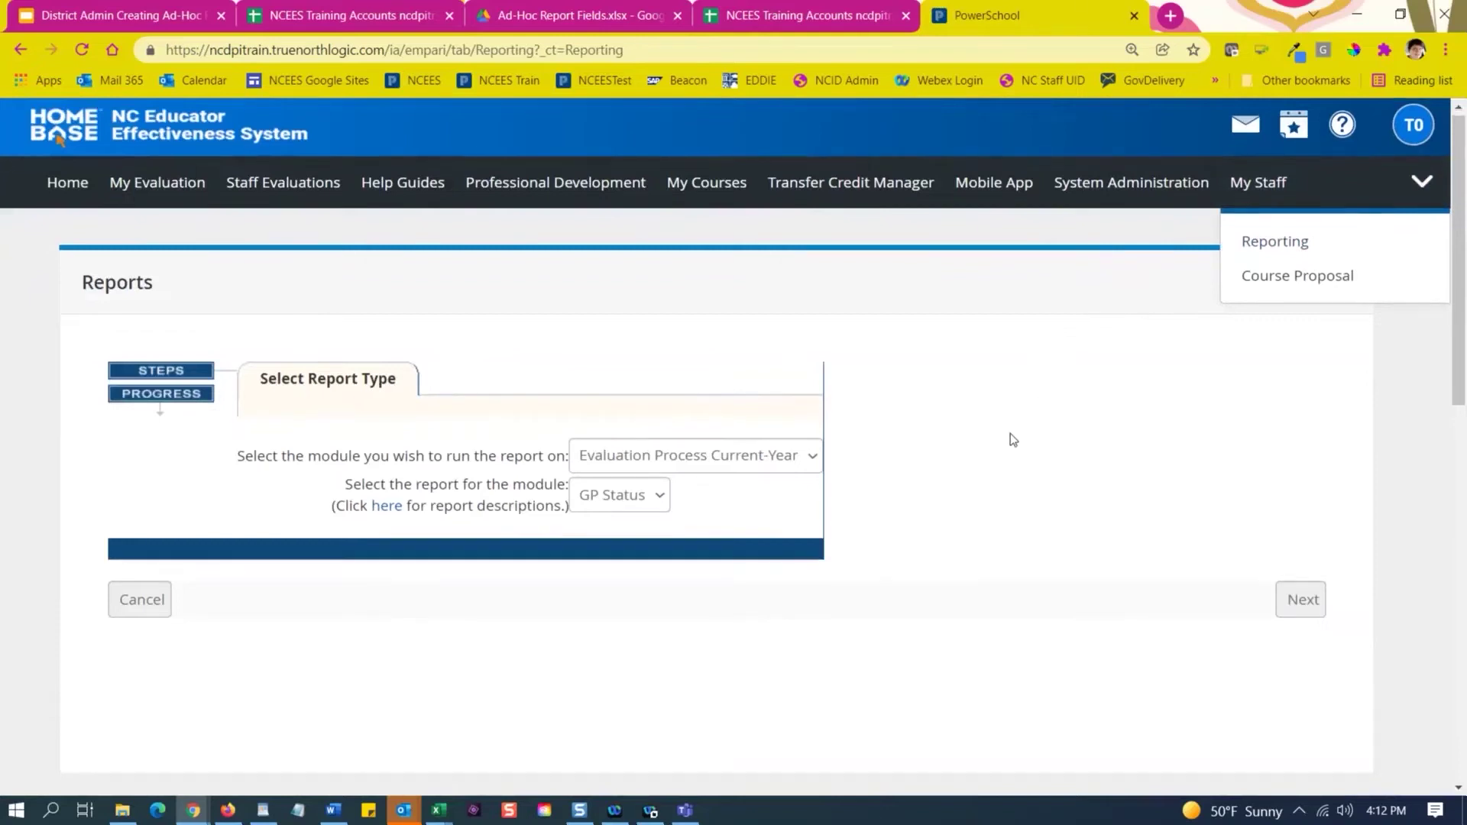
pyautogui.scroll(-10, 901, 383)
pyautogui.scroll(-1, 624, 370)
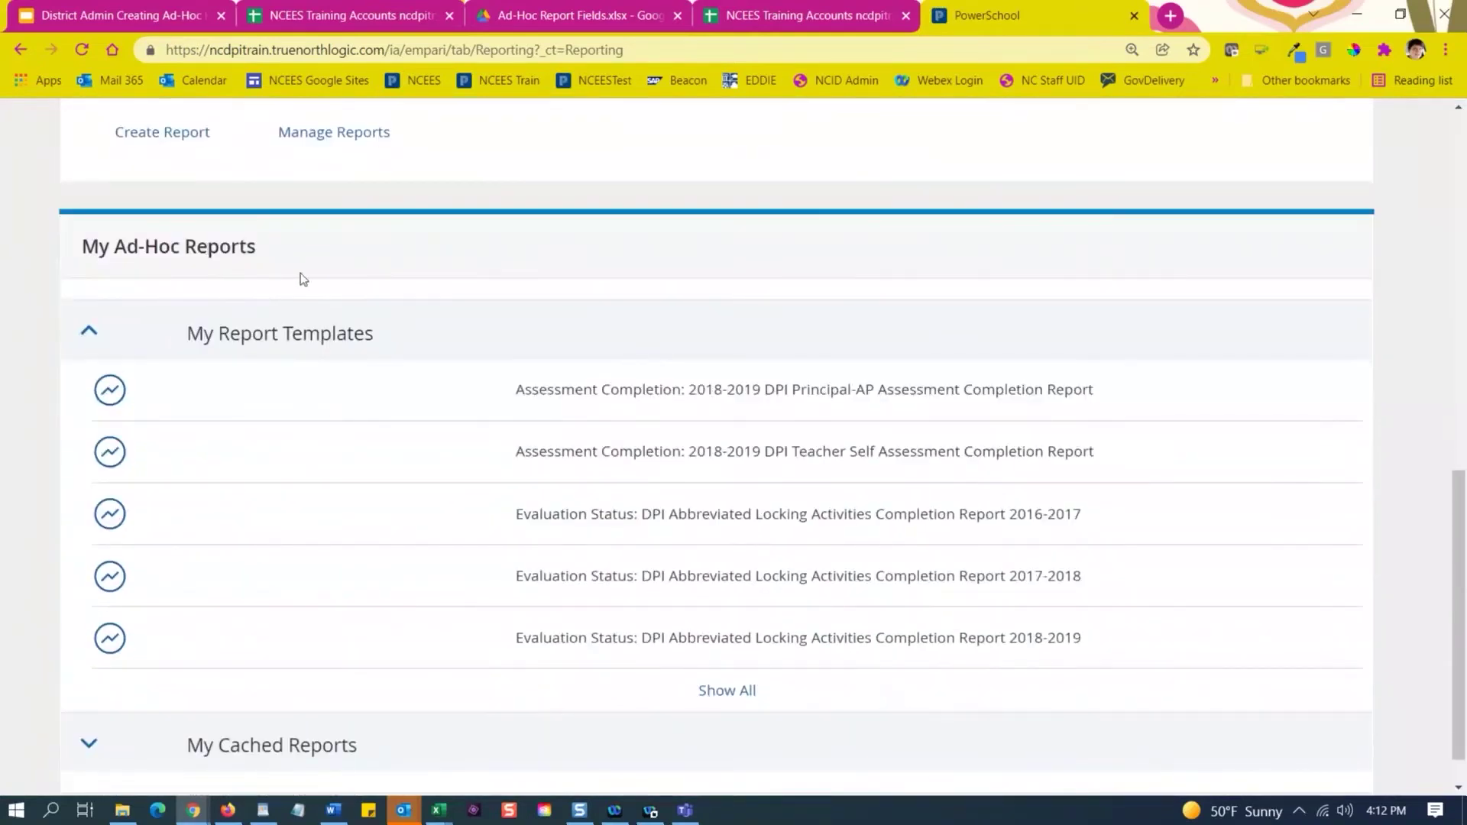
pyautogui.scroll(-1, 672, 361)
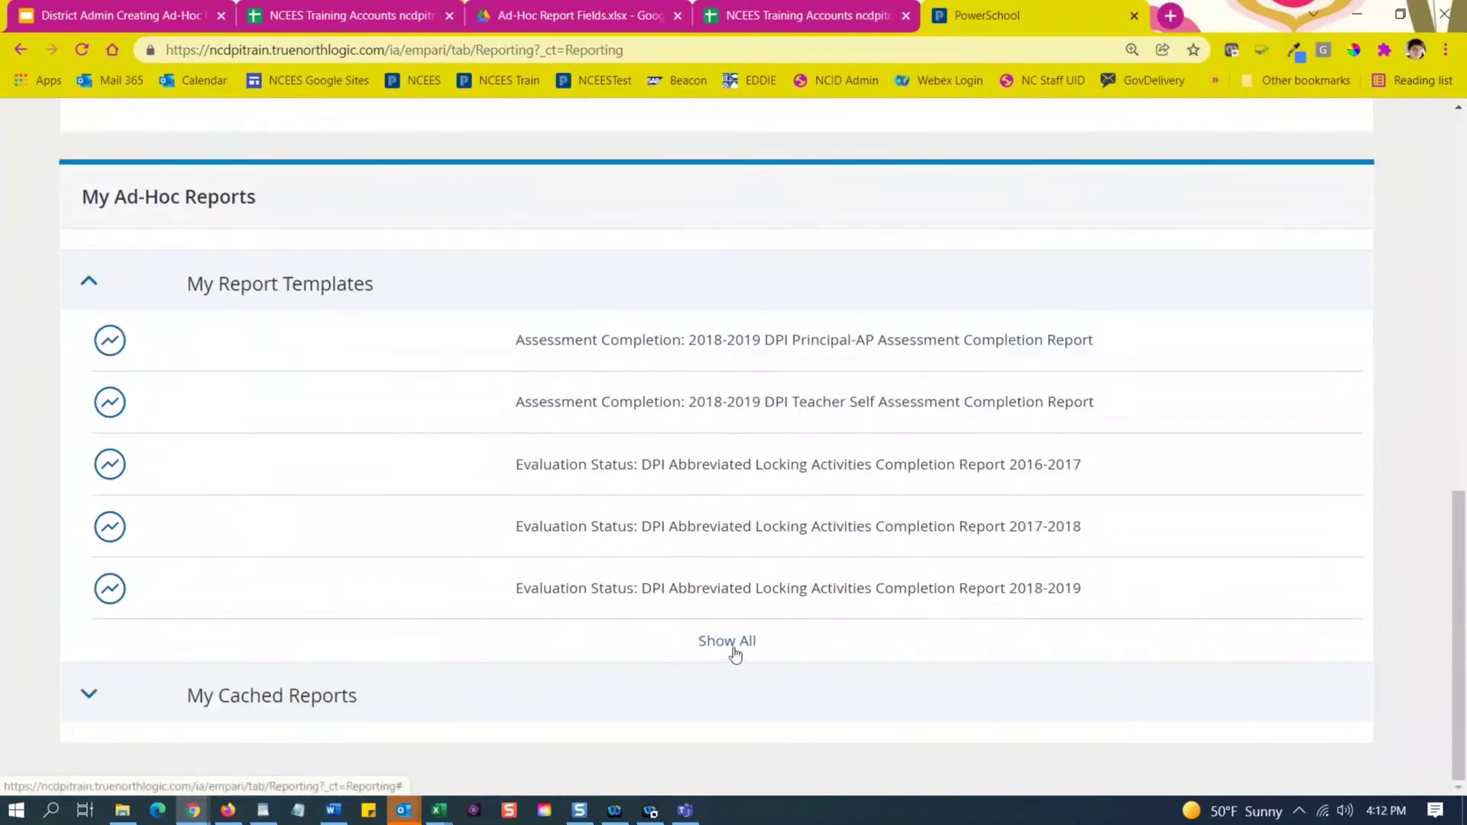
# Show all report templates and search the page for 'people'.
pyautogui.click(730, 643)
pyautogui.scroll(-5, 848, 466)
pyautogui.scroll(12, 978, 419)
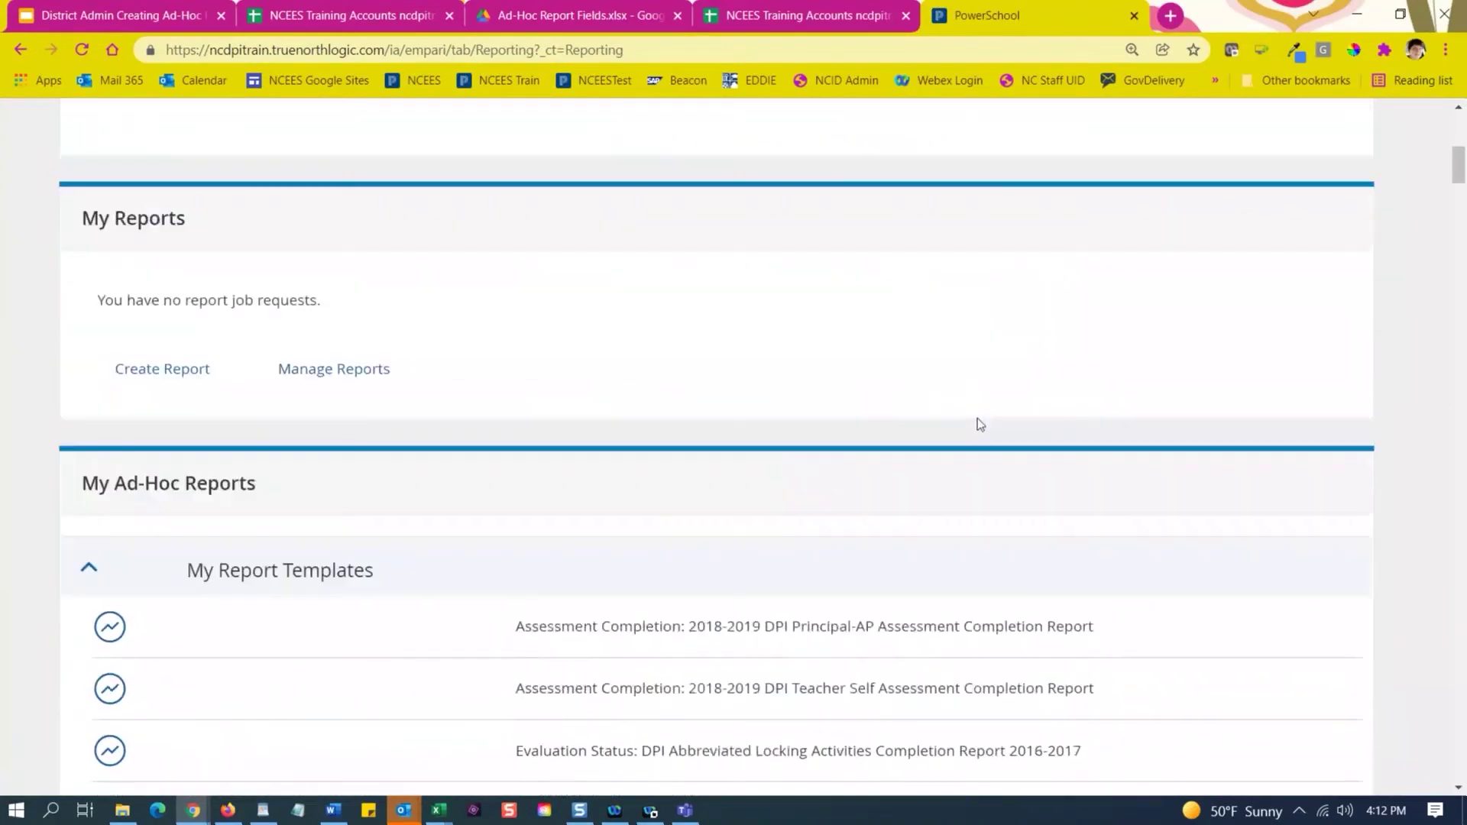
pyautogui.scroll(-12, 978, 419)
pyautogui.scroll(-8, 978, 418)
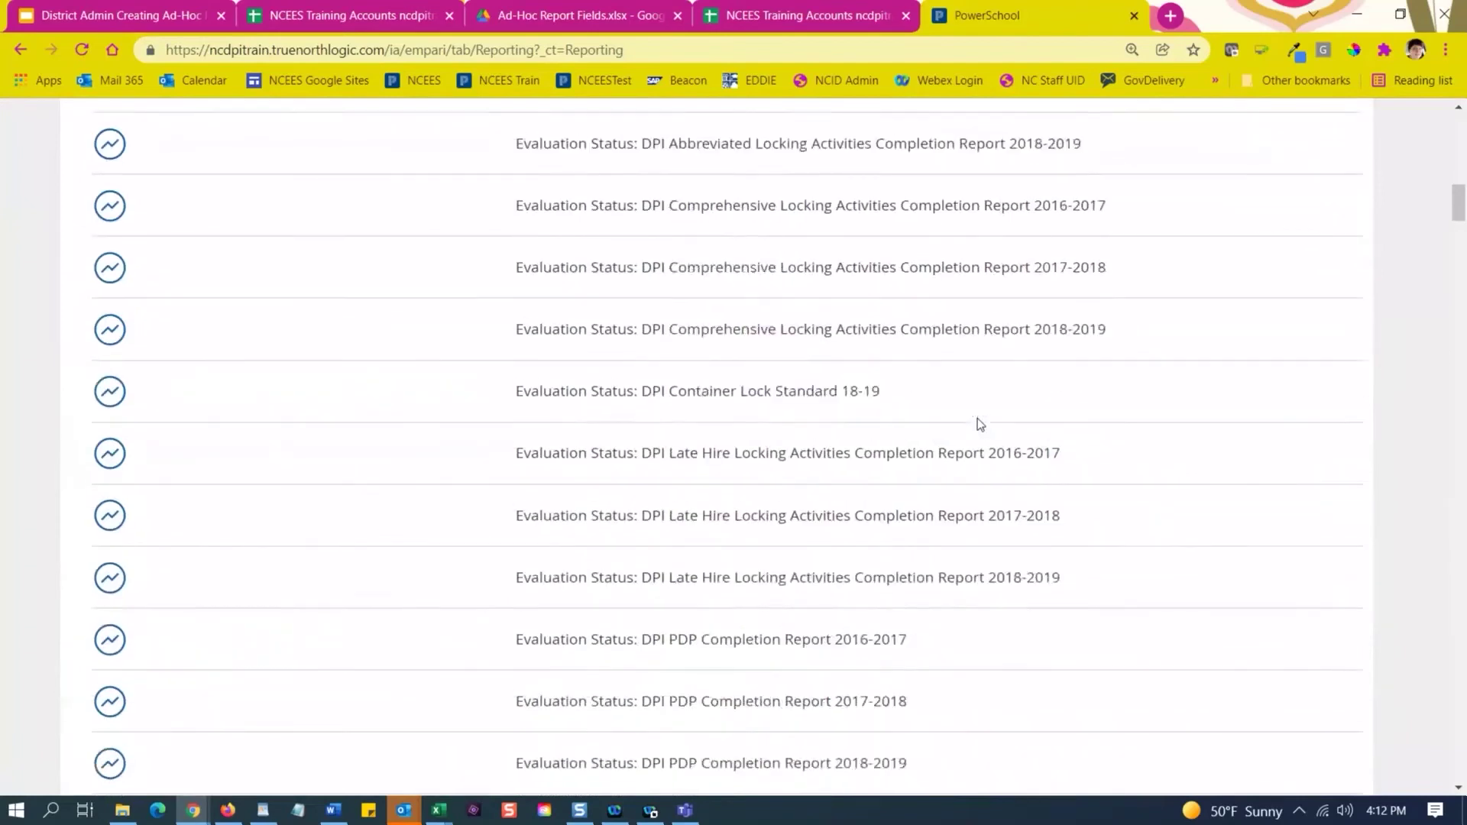
pyautogui.scroll(-20, 978, 418)
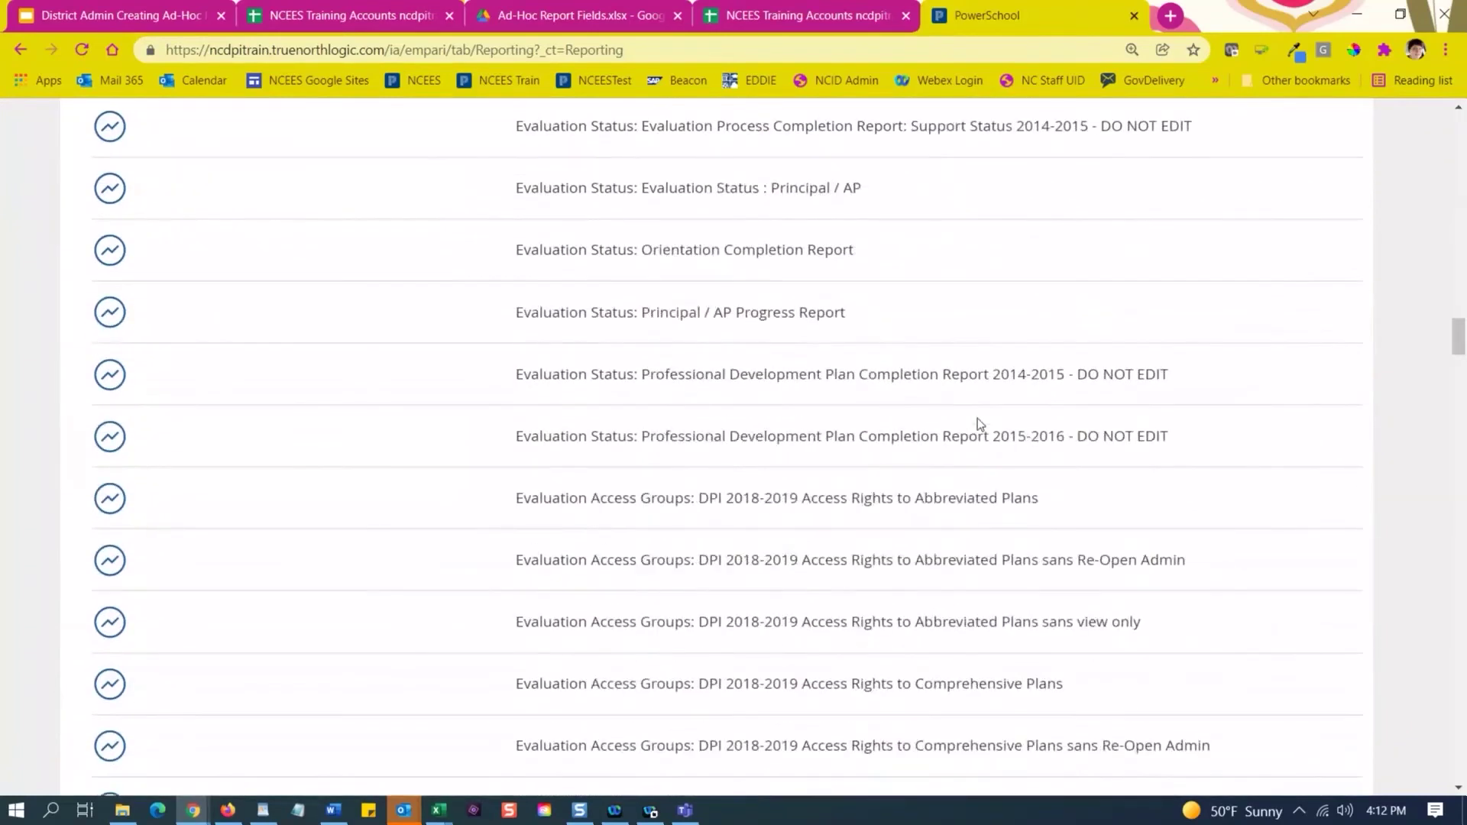
pyautogui.hotkey('ctrl', 'f')
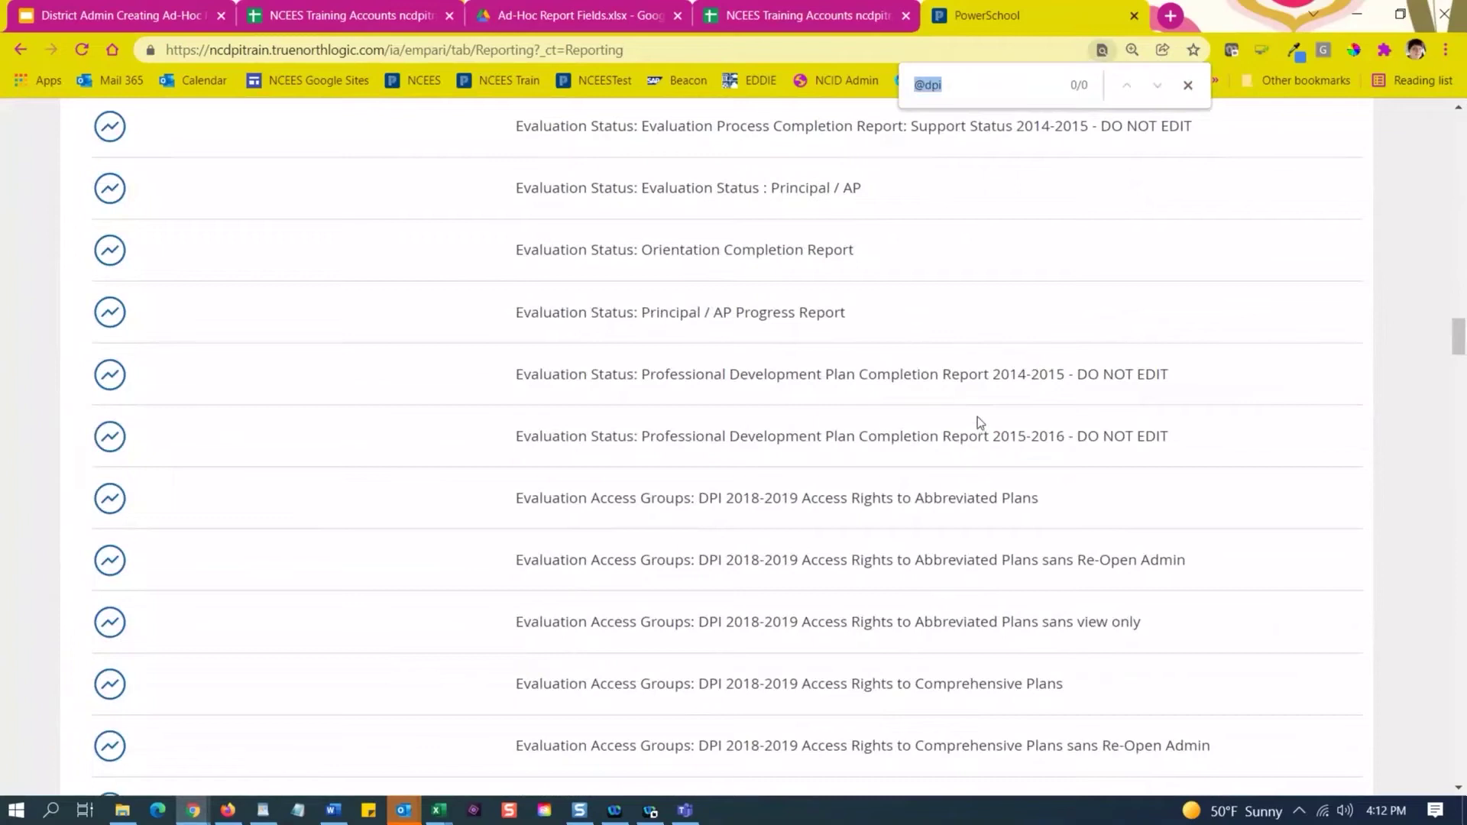
pyautogui.write('people')
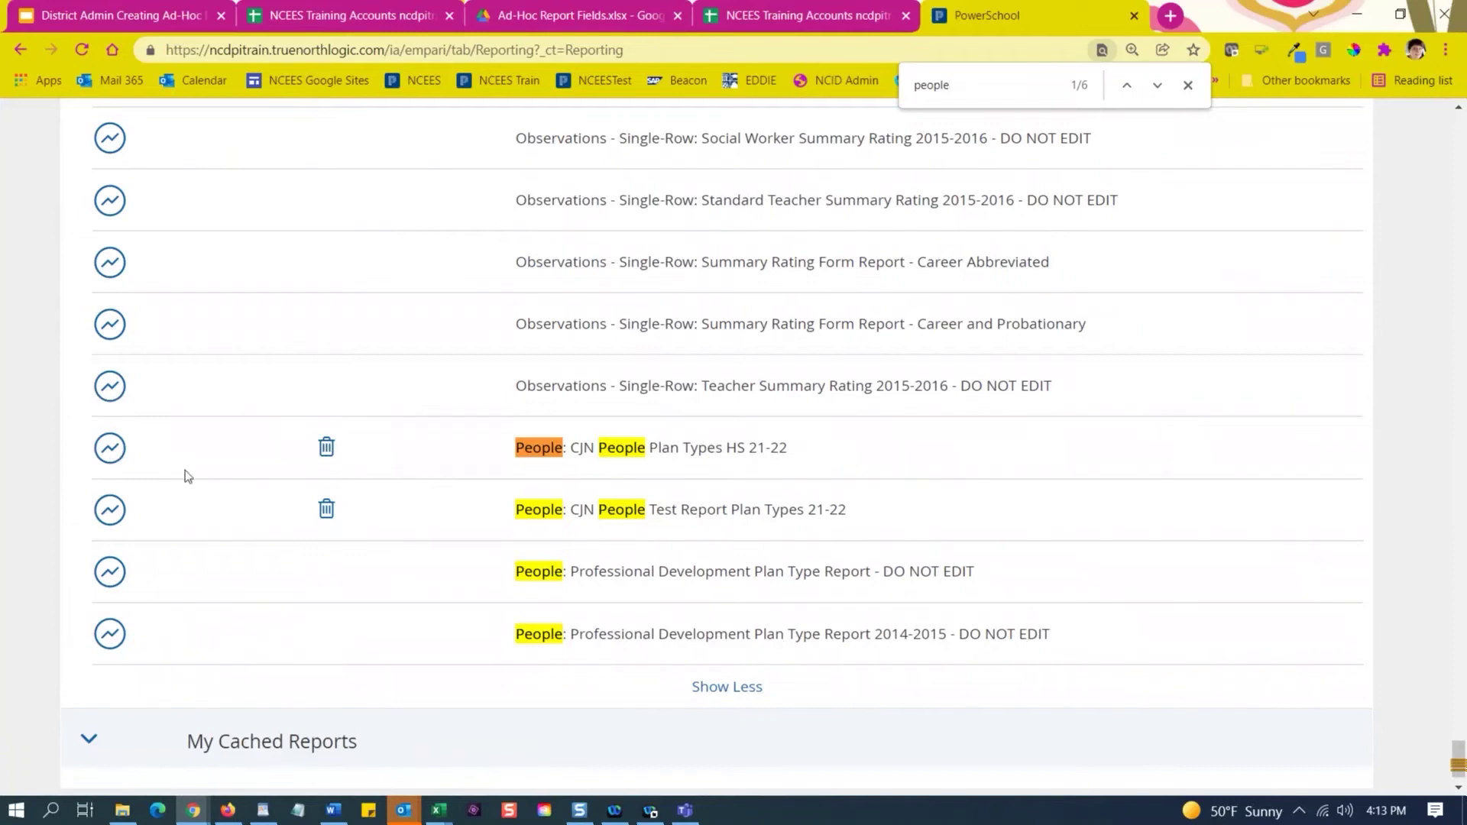
# Run CJN People Test Report Plan Types 21-22, trying Directed PDP and Teacher - Comprehensive filters.
pyautogui.click(112, 511)
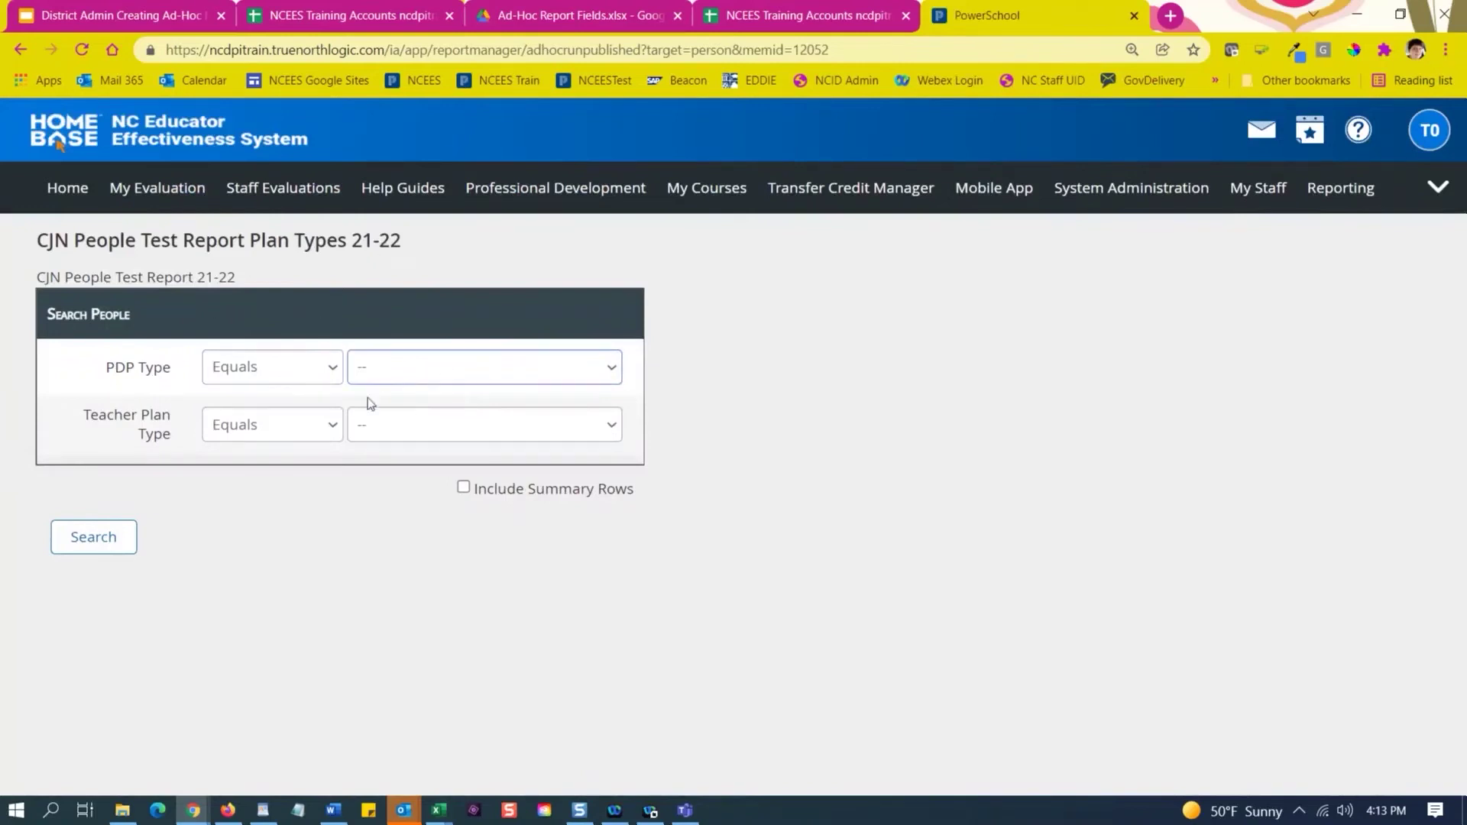
pyautogui.click(433, 370)
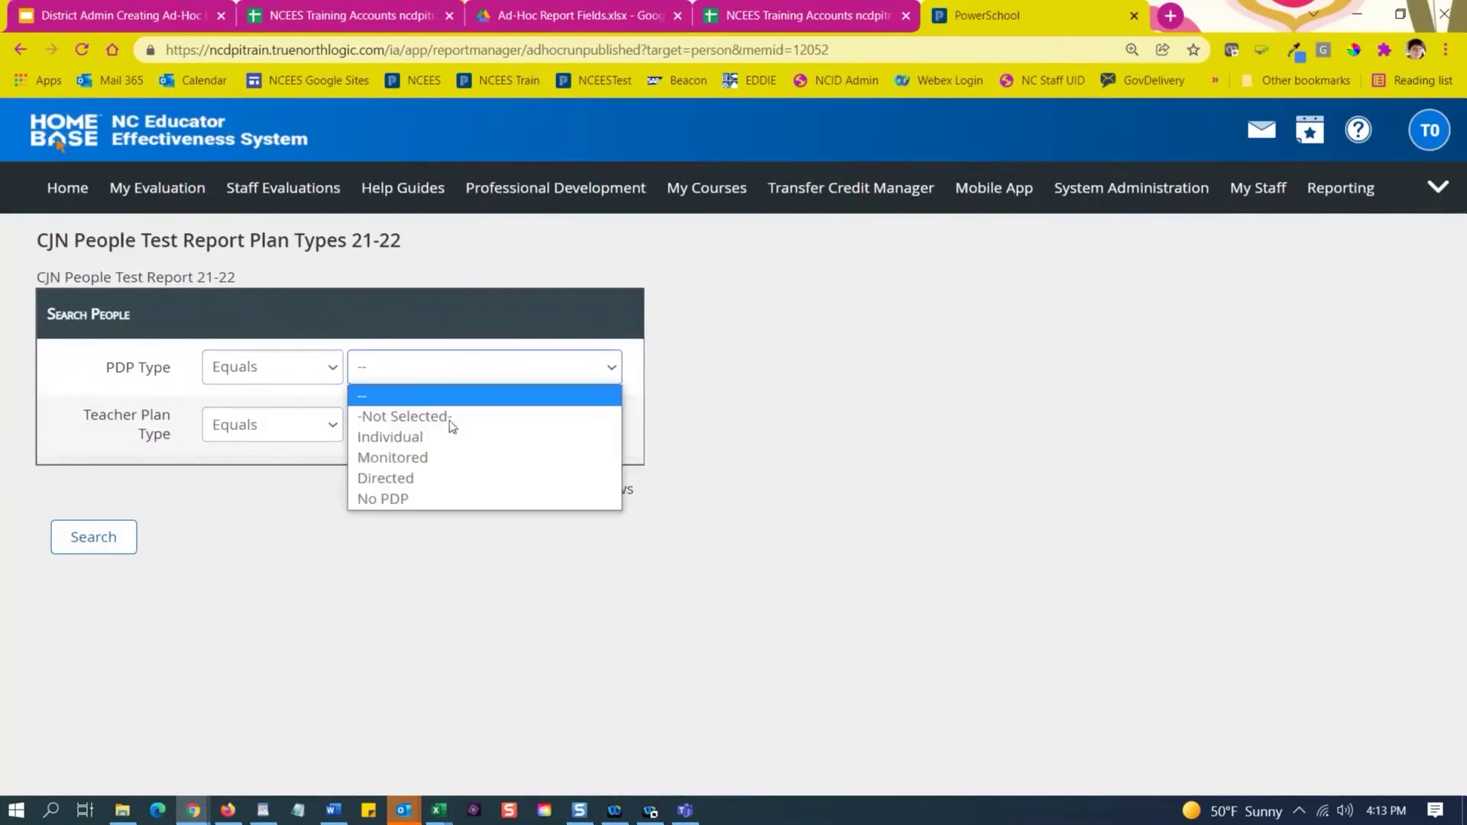
pyautogui.click(455, 477)
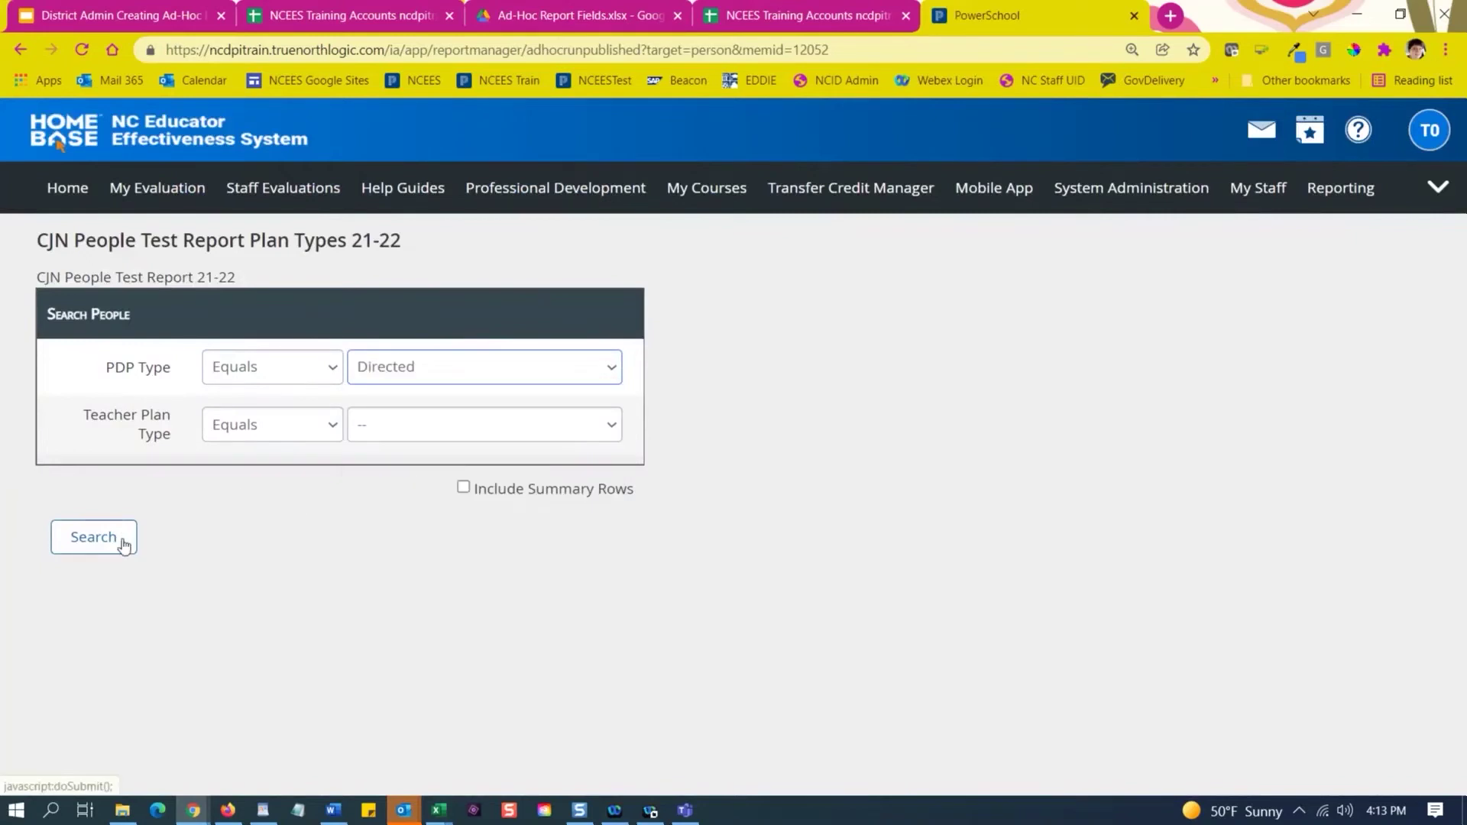
pyautogui.click(437, 370)
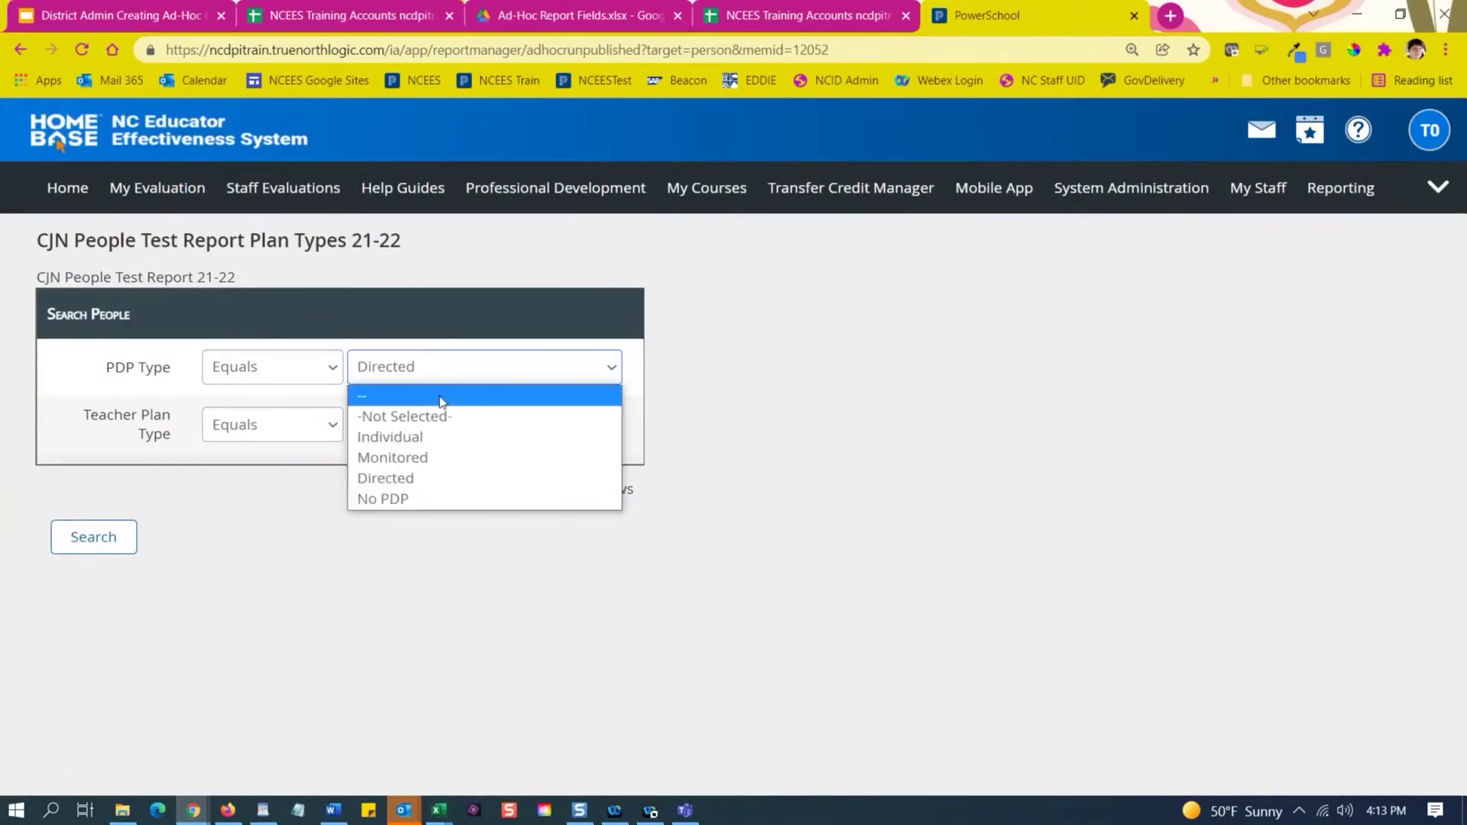
pyautogui.click(441, 399)
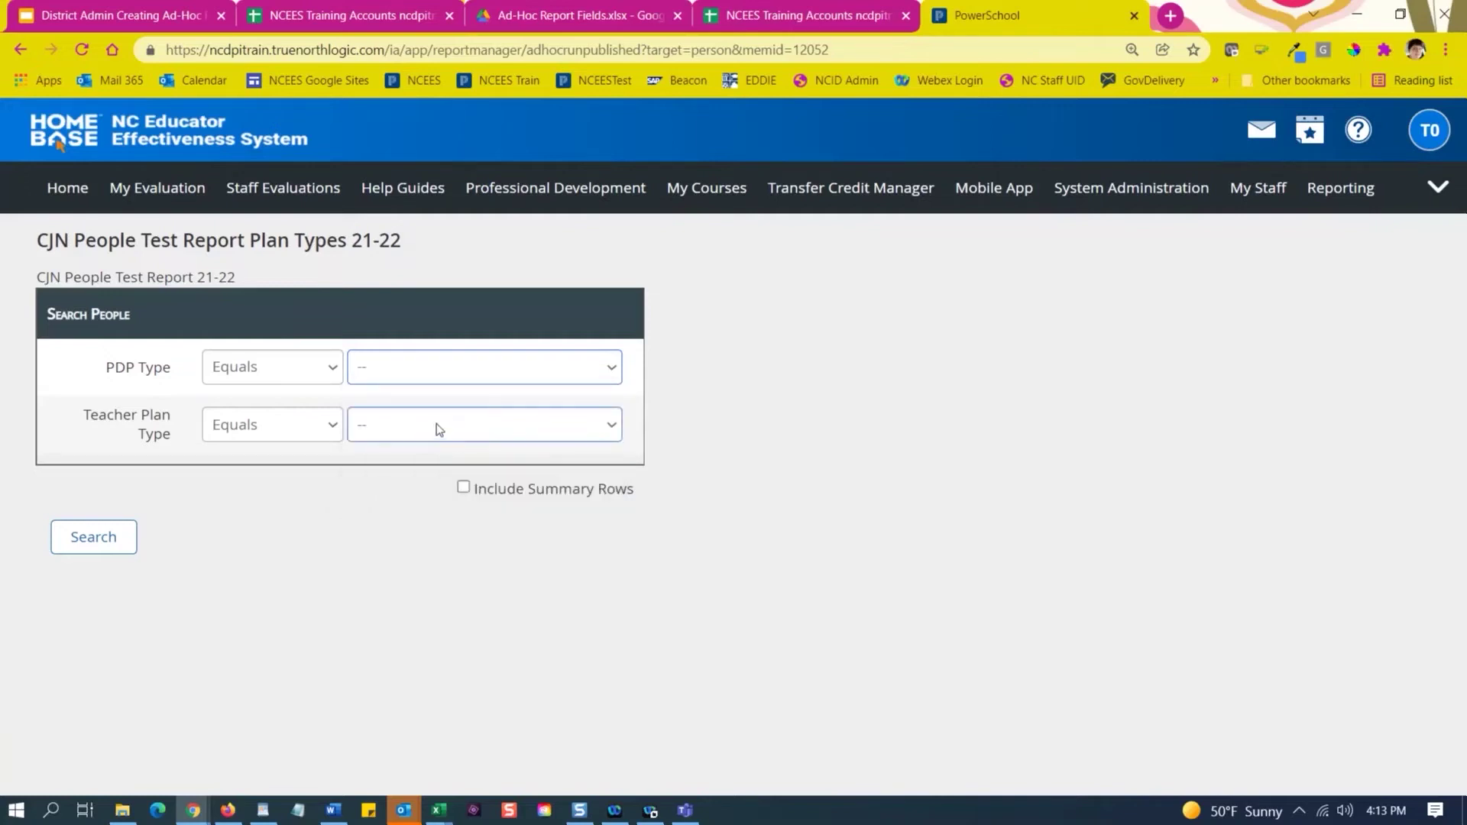
pyautogui.click(437, 430)
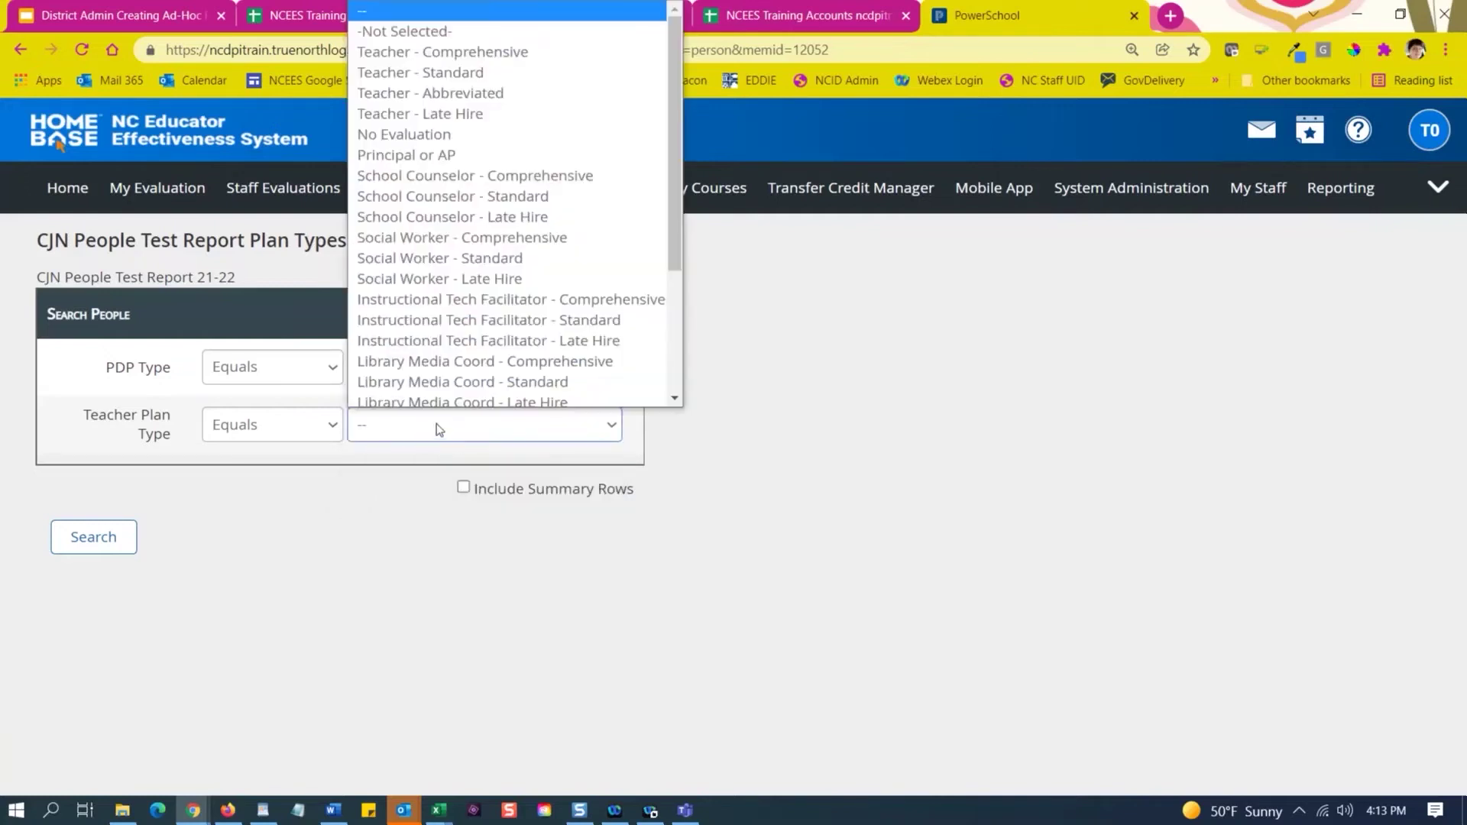
pyautogui.click(522, 47)
# Try Monitored PDP type, reset both filters to blank, and return to the slides.
pyautogui.click(450, 380)
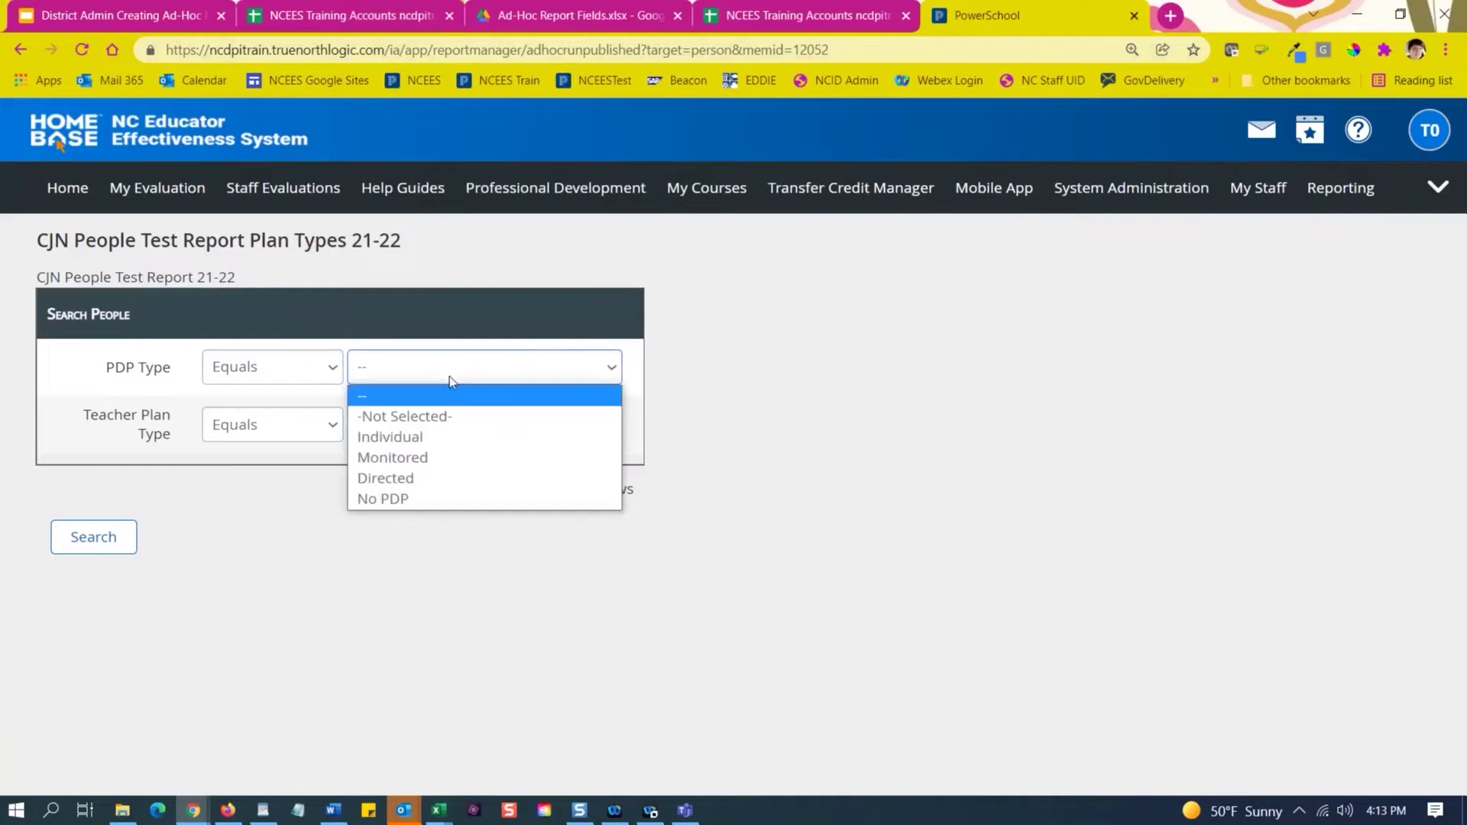
pyautogui.click(493, 359)
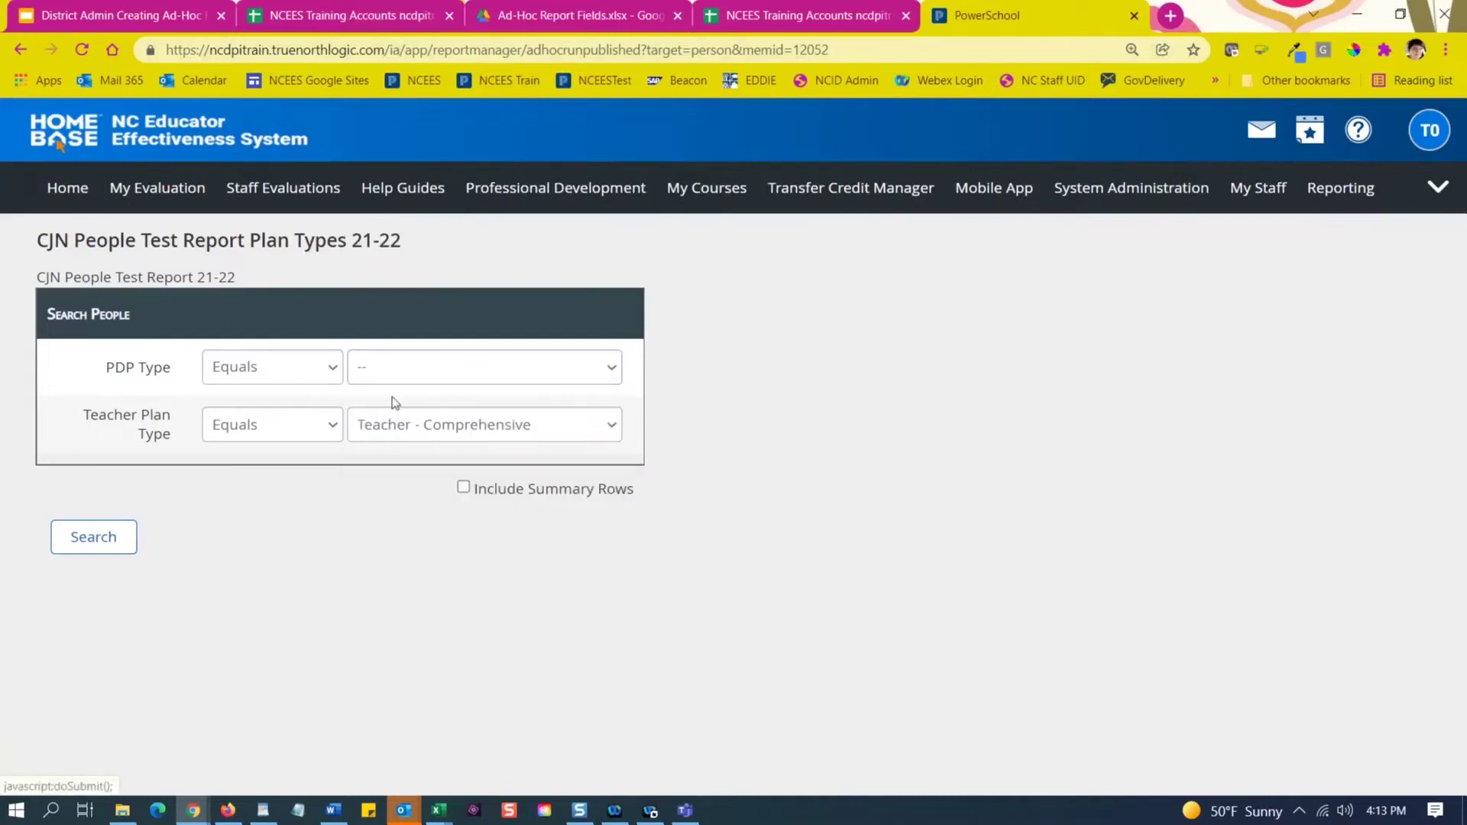
pyautogui.click(432, 369)
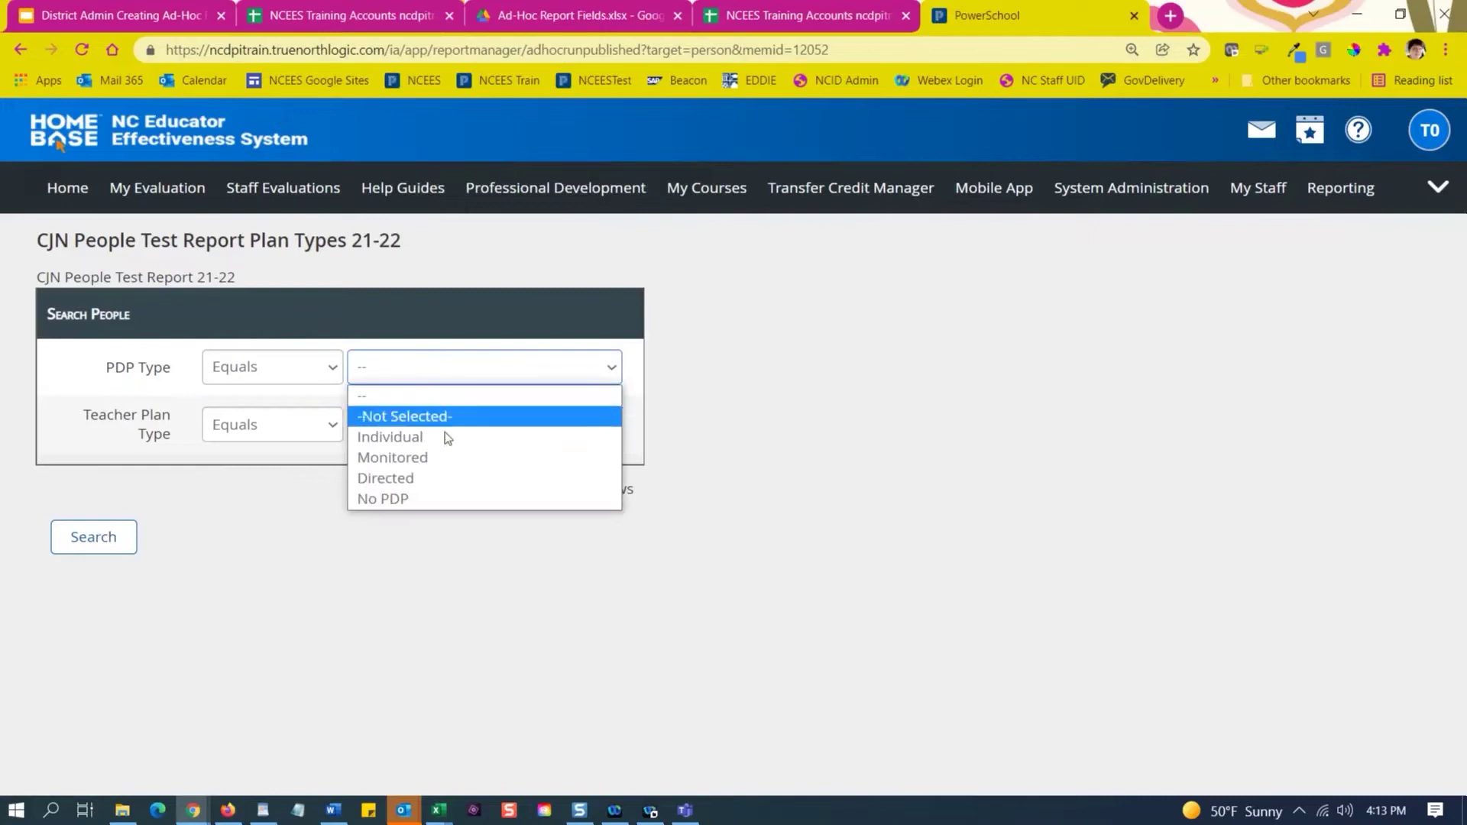
pyautogui.click(438, 459)
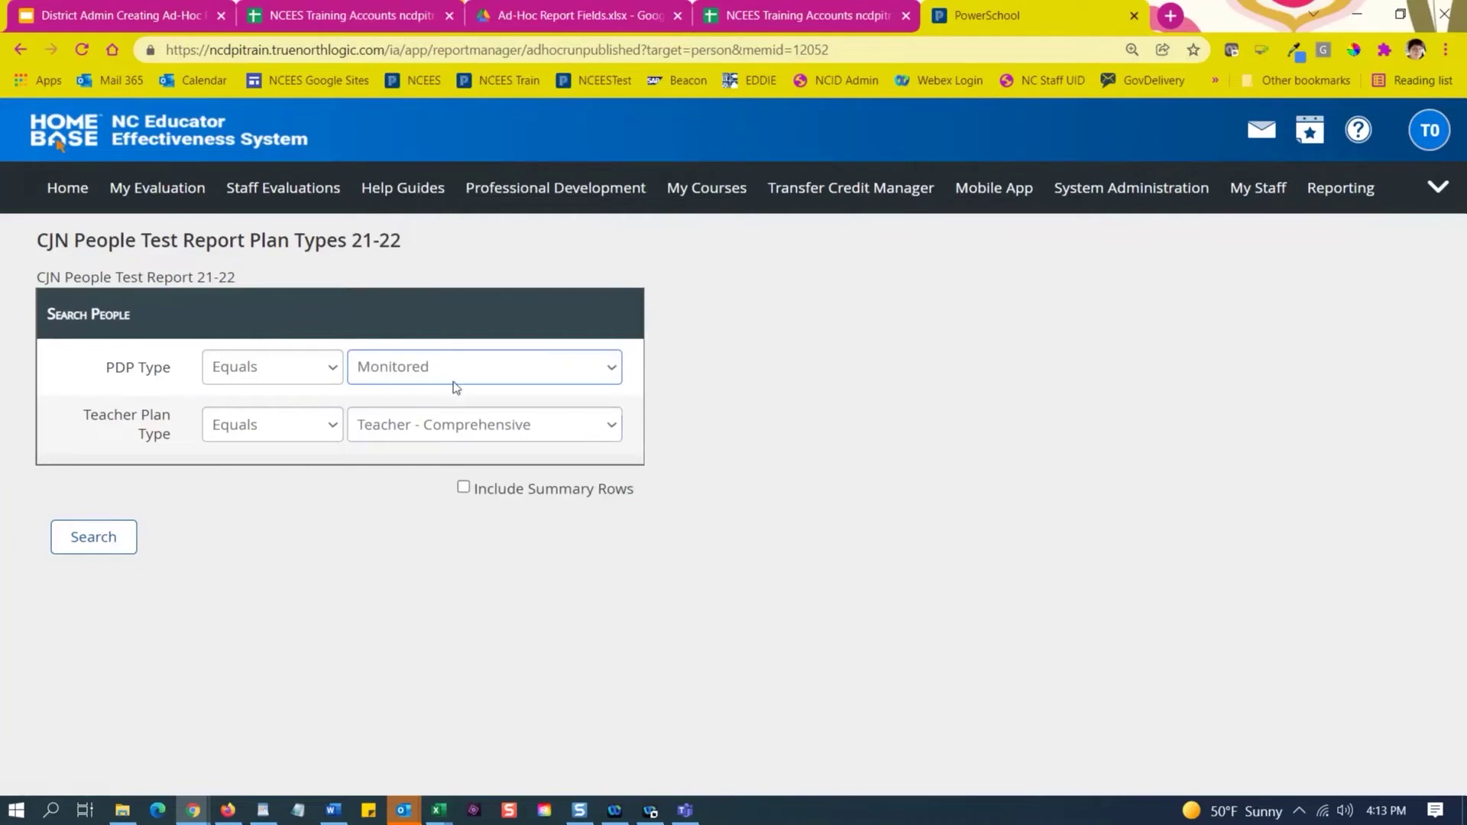
pyautogui.click(495, 379)
pyautogui.click(489, 395)
pyautogui.click(468, 445)
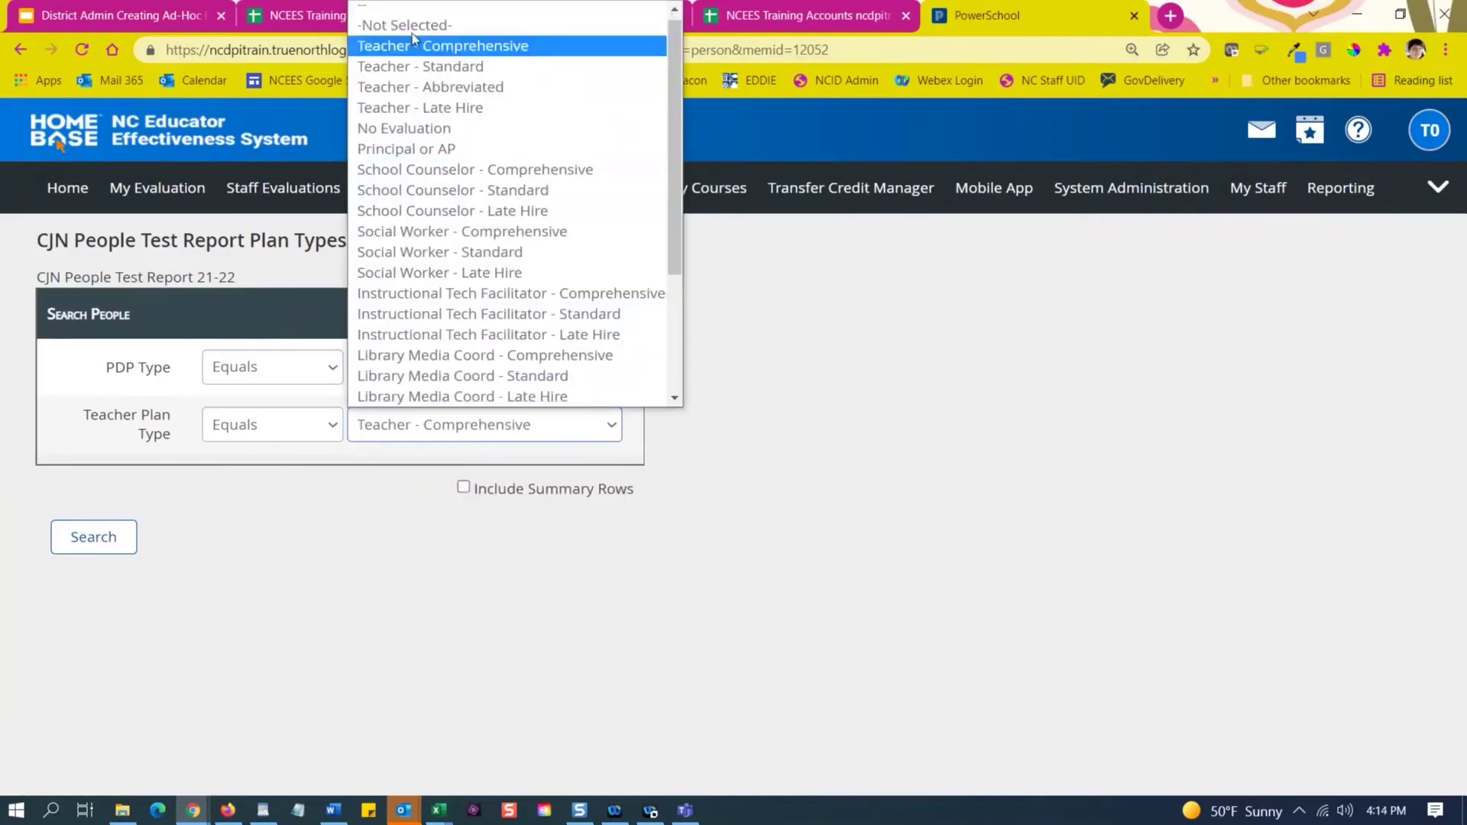
pyautogui.click(428, 8)
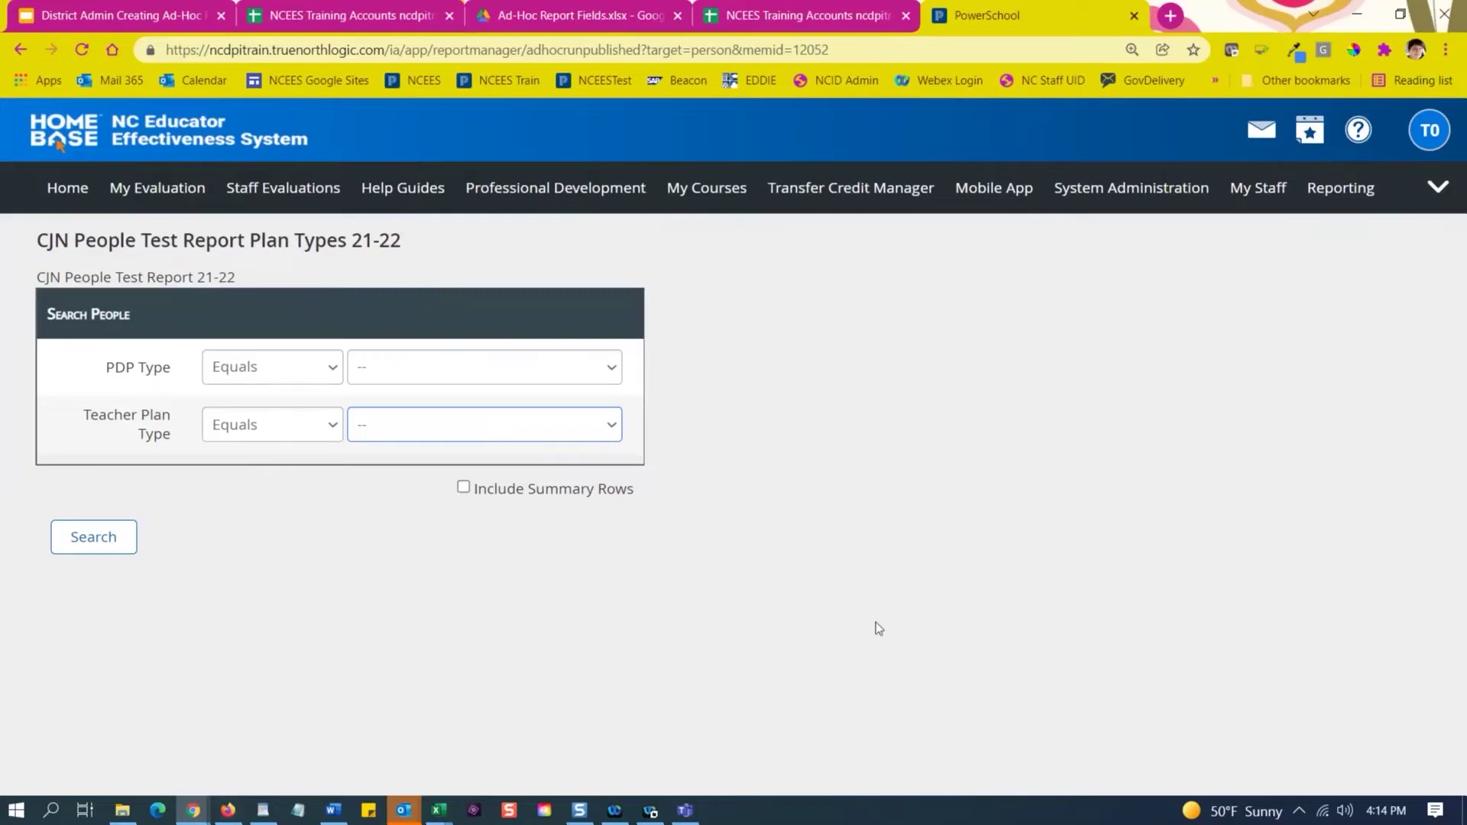
pyautogui.click(84, 12)
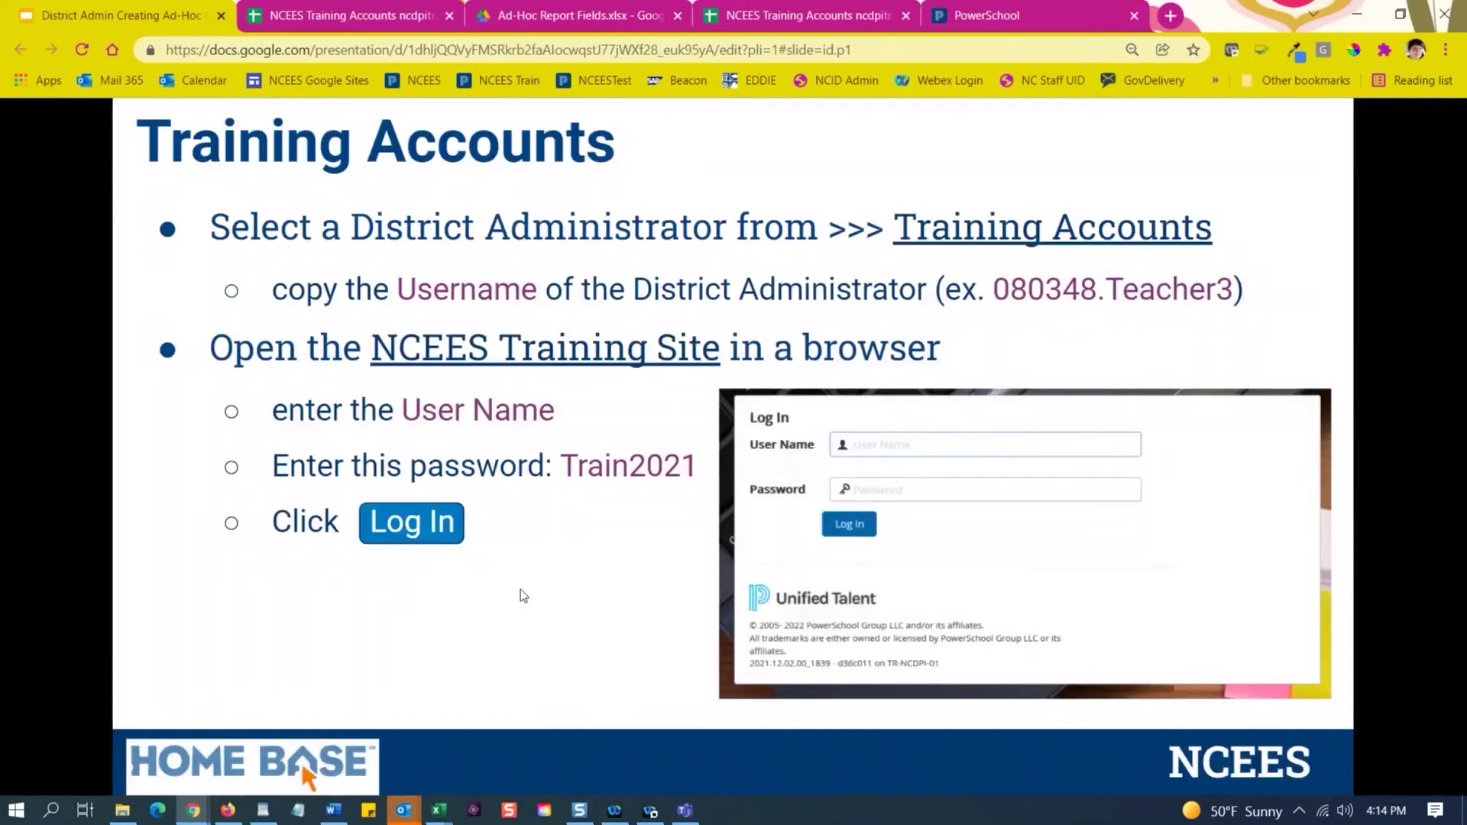
# Present the deck full screen and settle on slide 10's Q&A about reports for observed teachers.
pyautogui.press('F11')
pyautogui.press('Right')
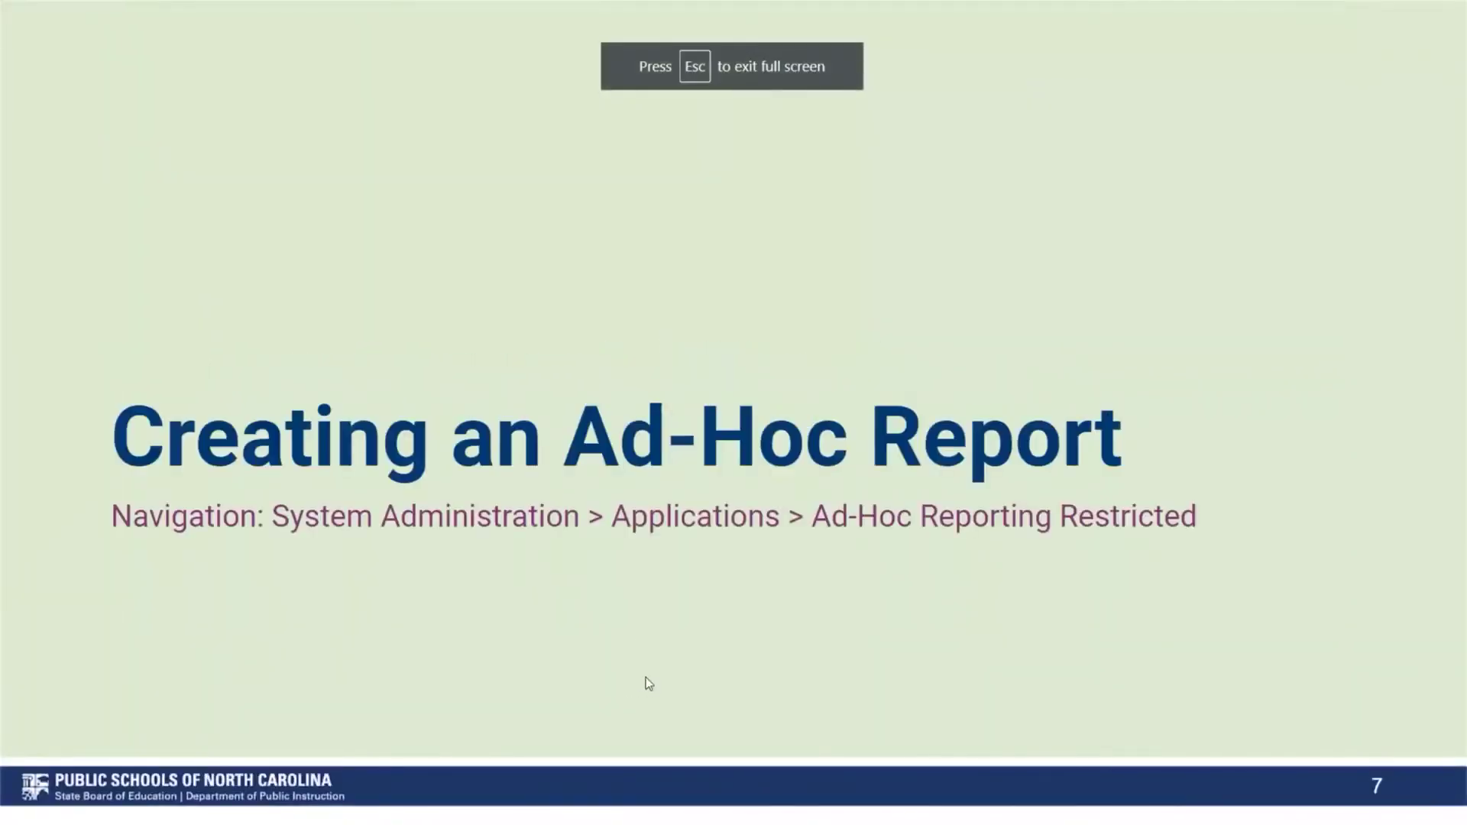
pyautogui.press('Right')
pyautogui.press('Right')
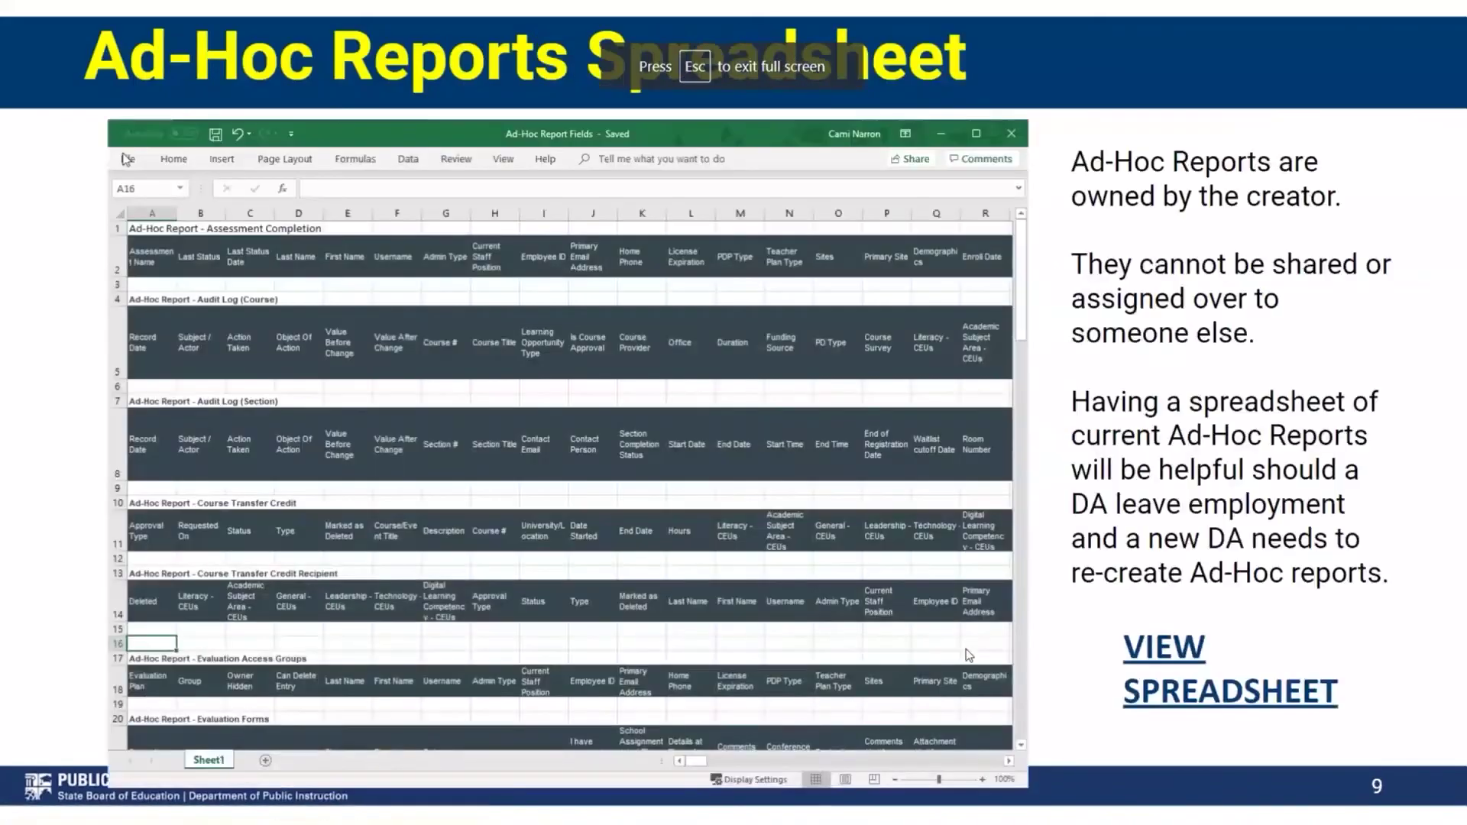
pyautogui.press('Right')
pyautogui.press('Right')
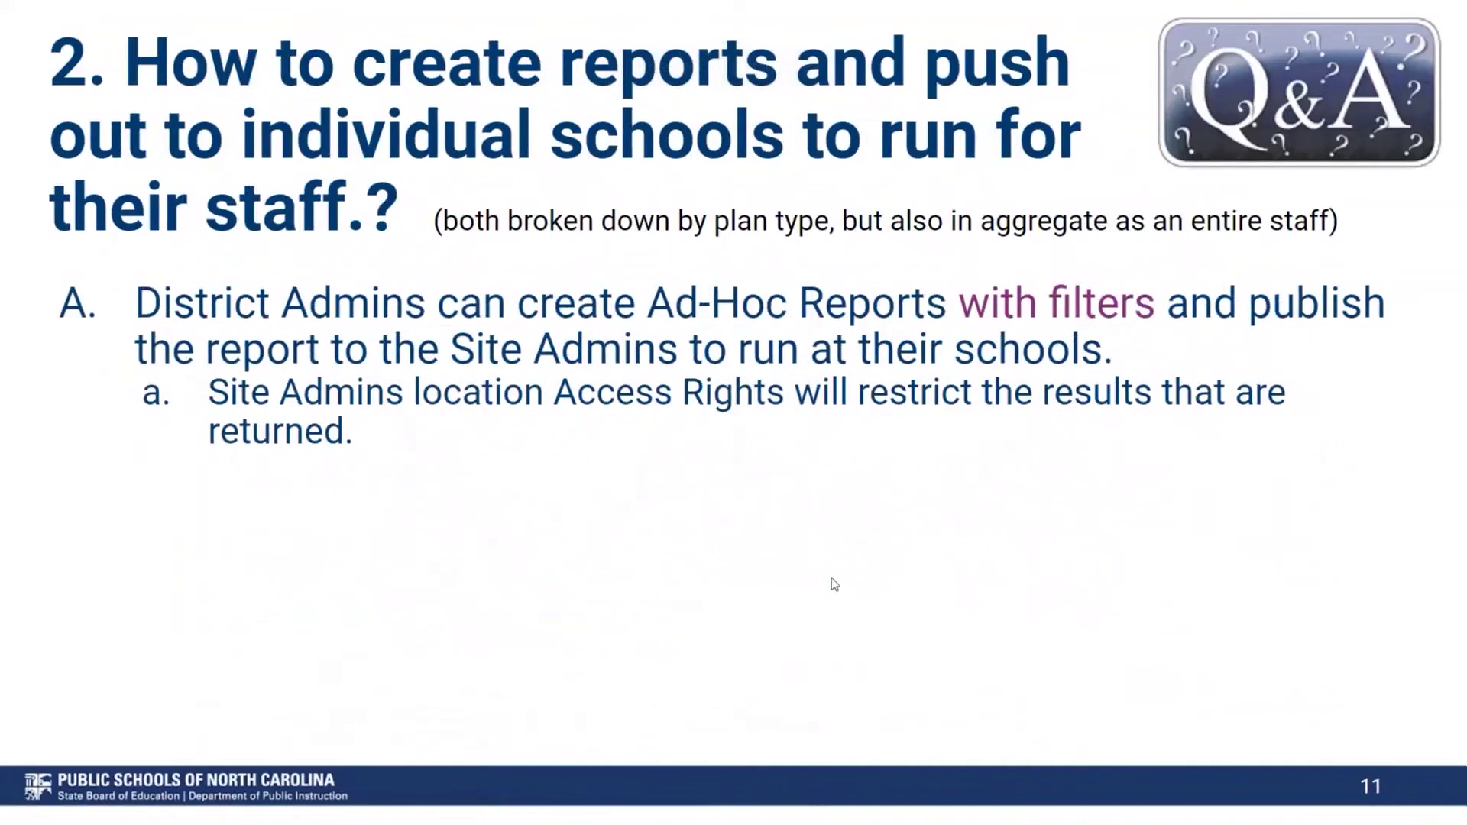
pyautogui.press('Left')
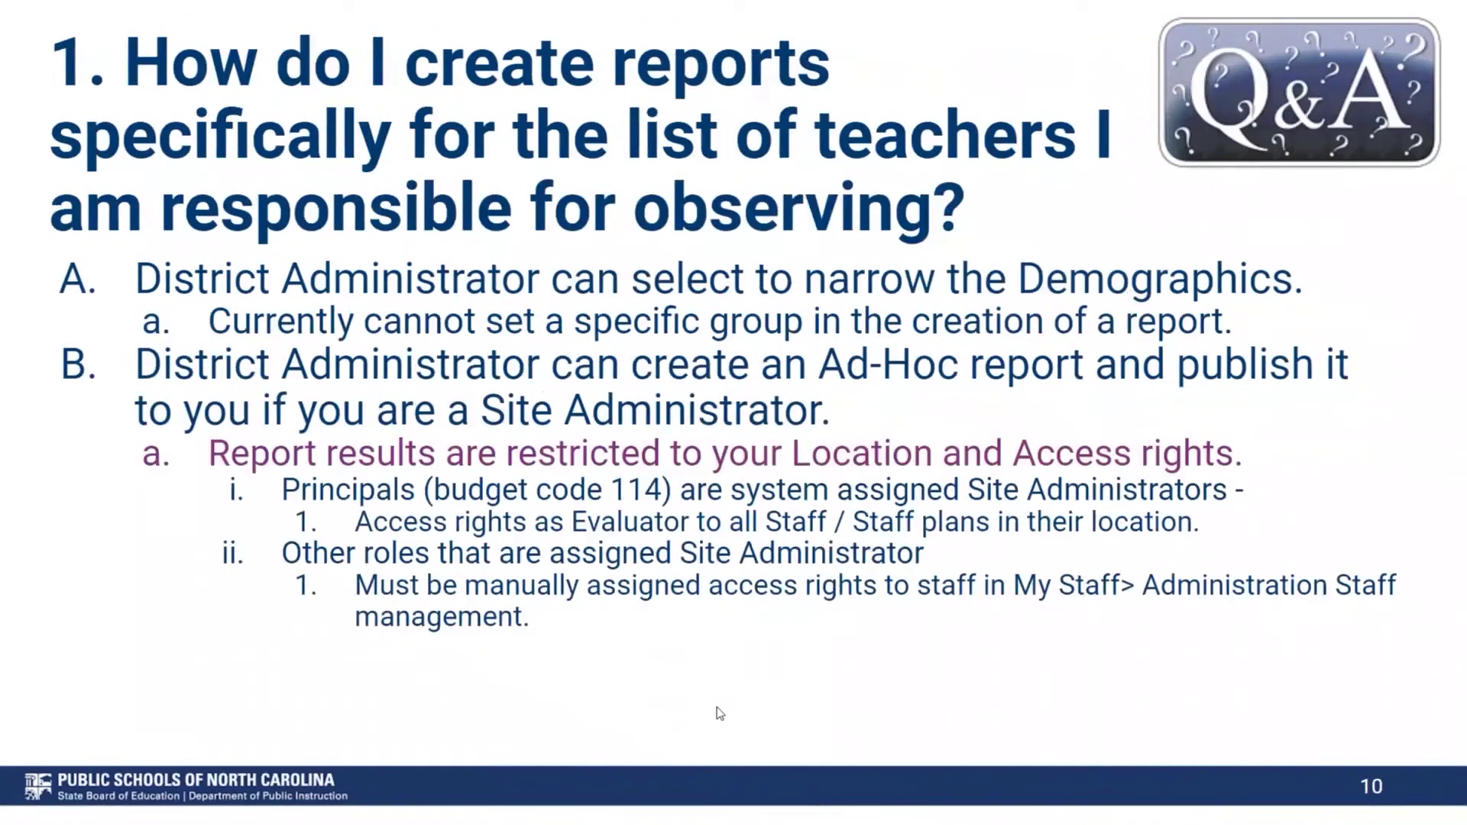
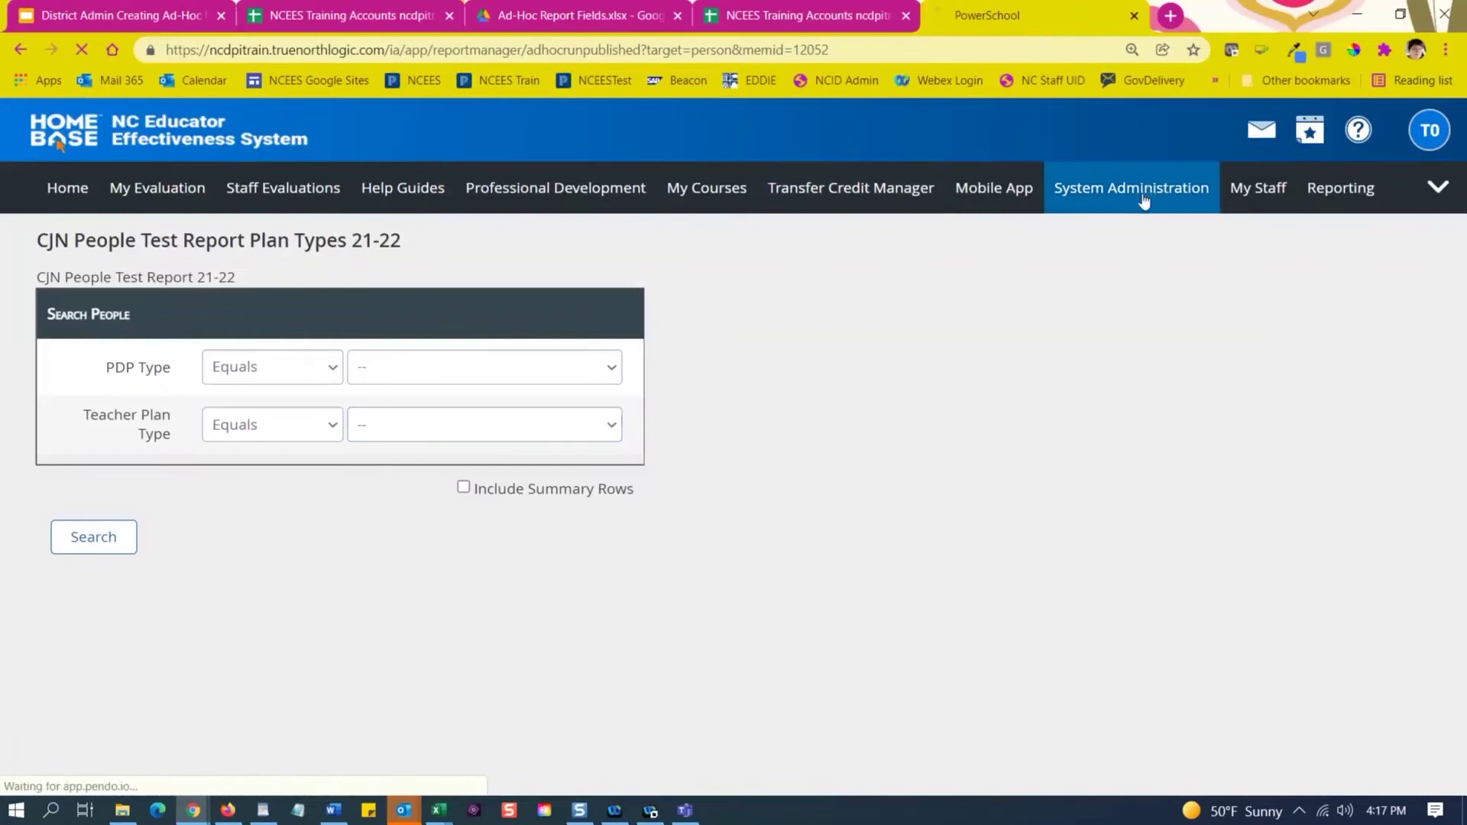
# Open CJN People Test Report Plan Types 21-22 from Ad-Hoc Reporting's People templates.
pyautogui.click(1161, 188)
pyautogui.scroll(-2, 1076, 278)
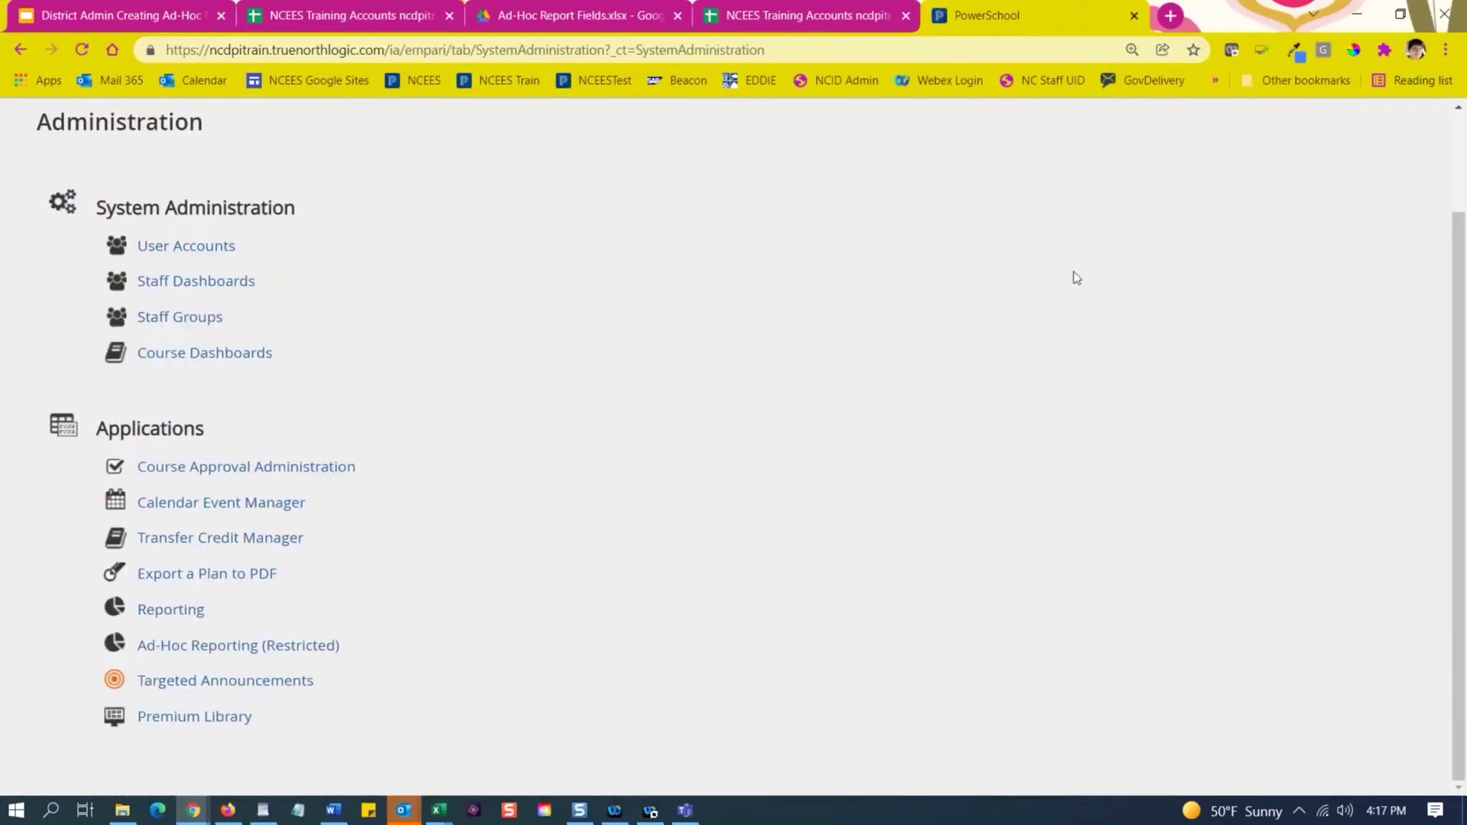
pyautogui.click(232, 651)
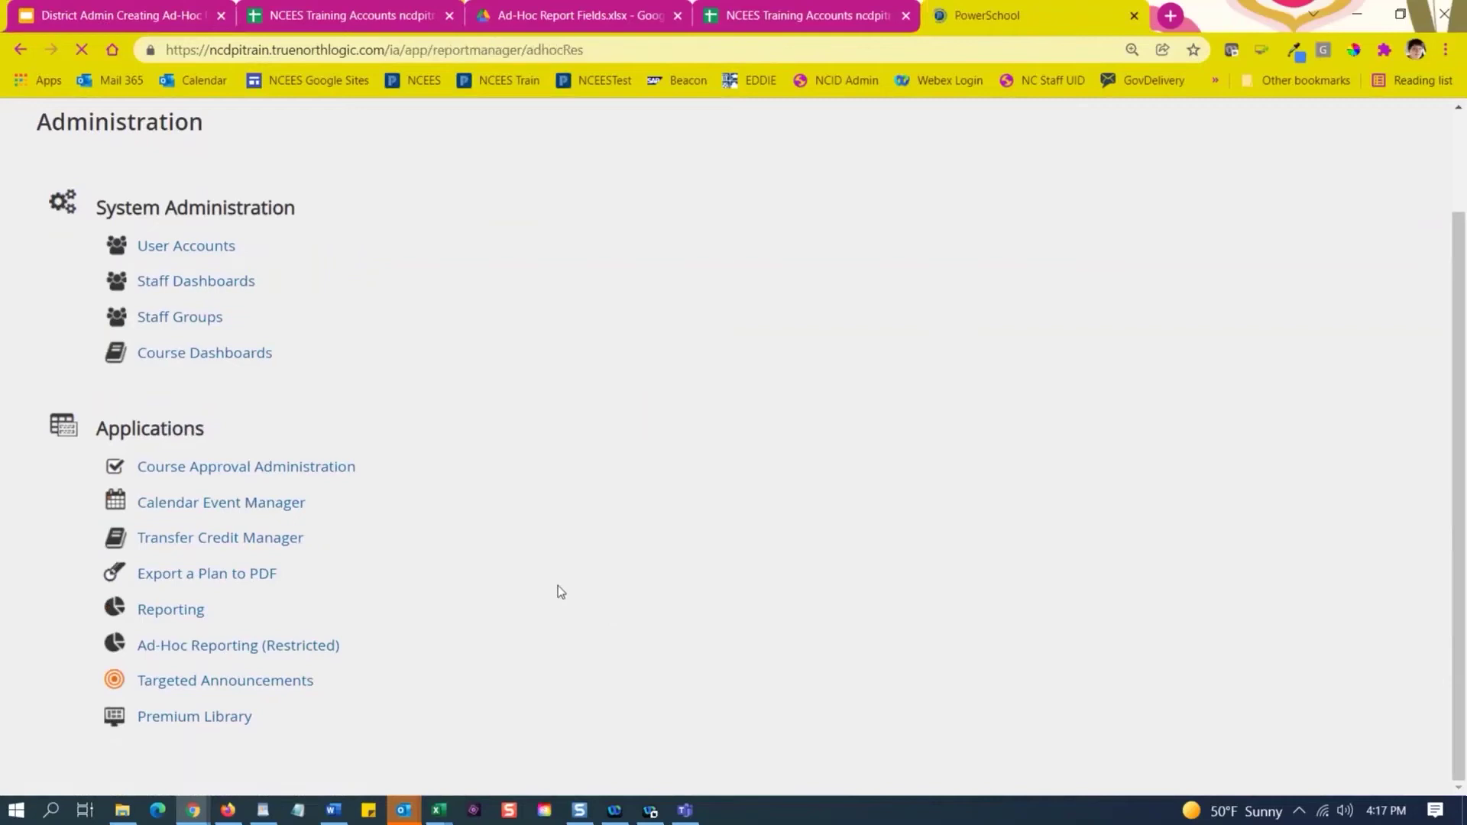
pyautogui.scroll(-1, 543, 593)
pyautogui.scroll(-15, 543, 593)
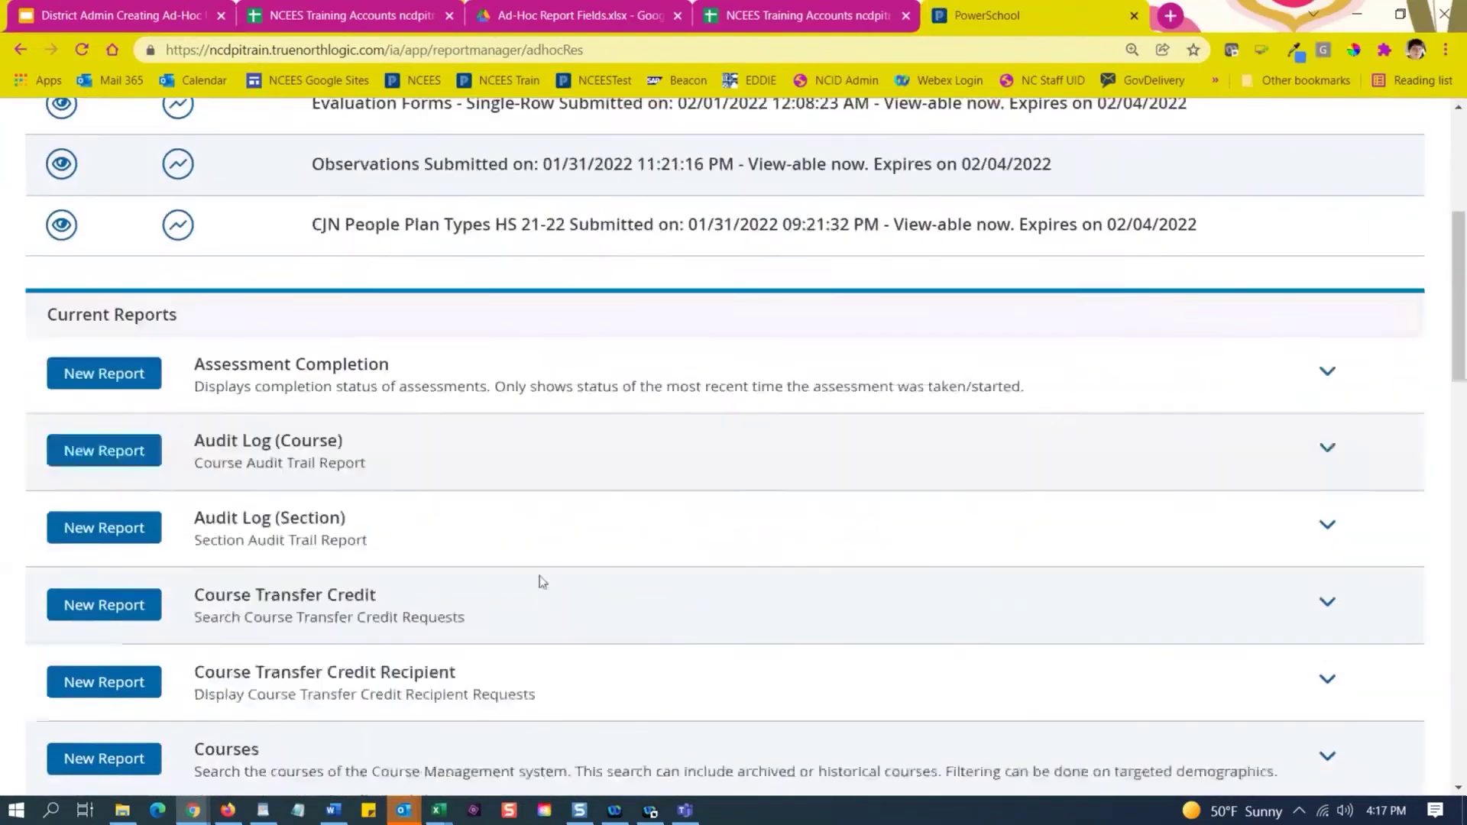
pyautogui.scroll(-3, 511, 484)
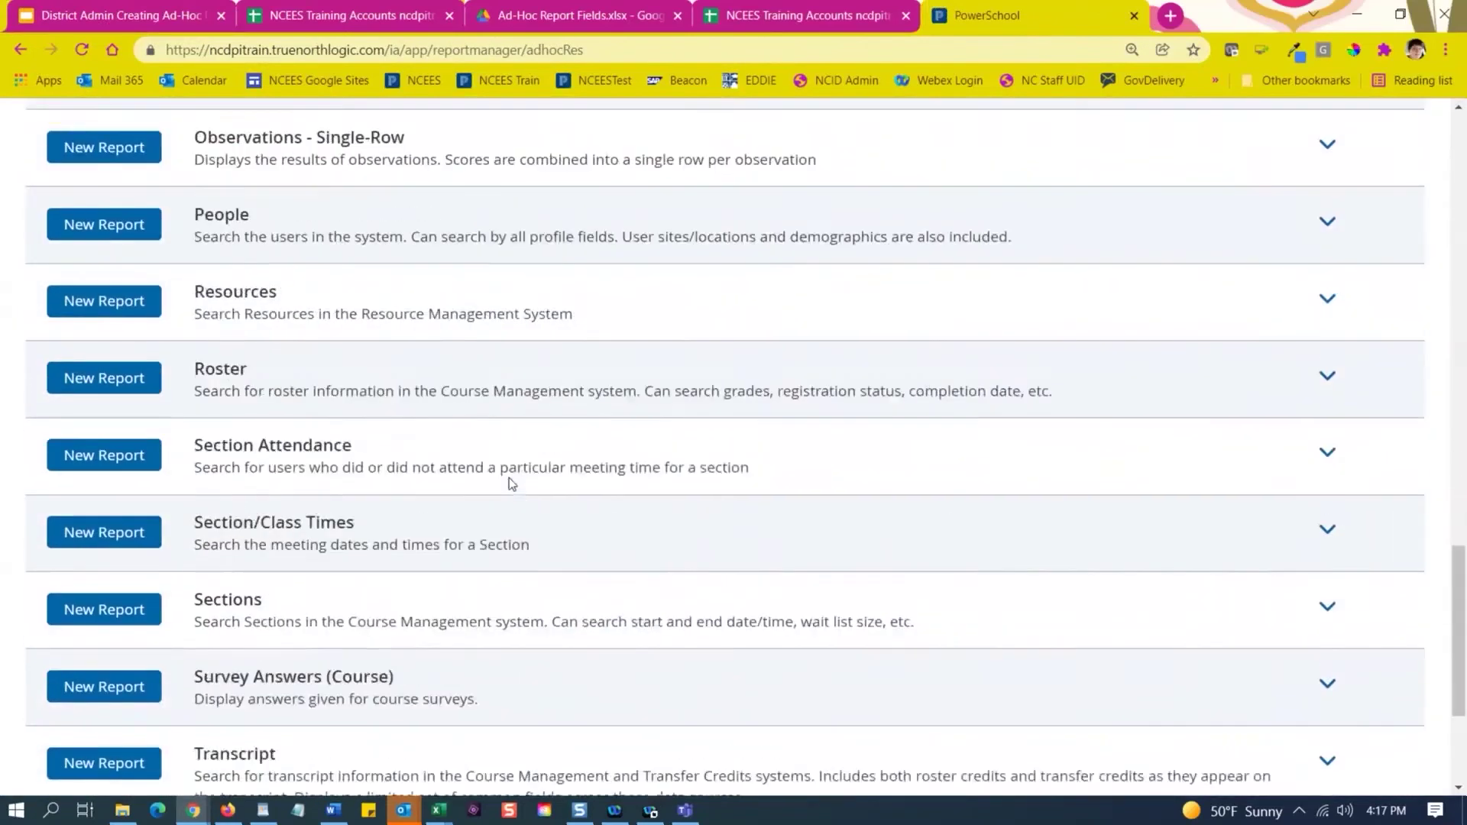
pyautogui.click(1326, 177)
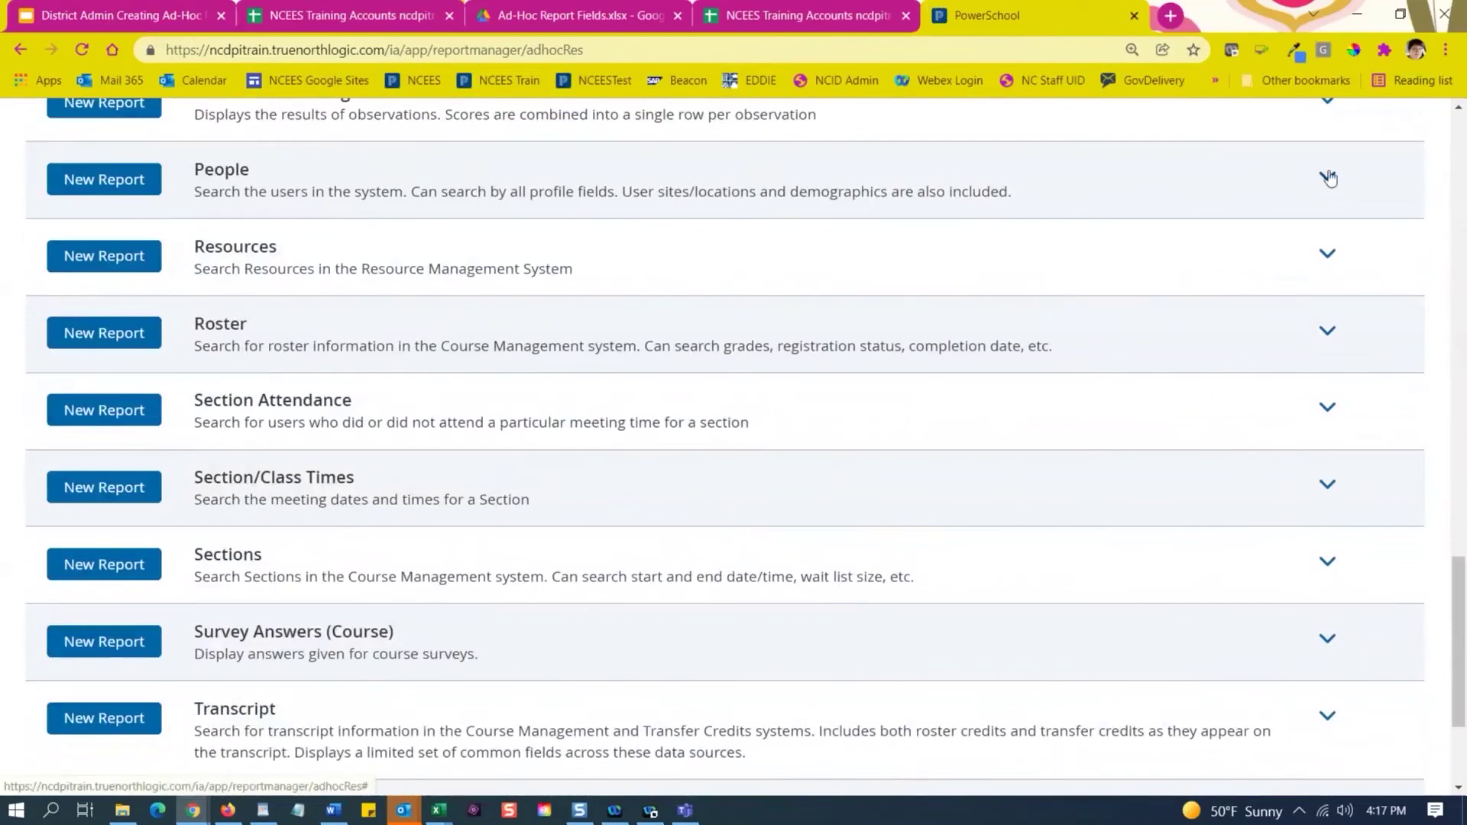
pyautogui.scroll(-1, 579, 415)
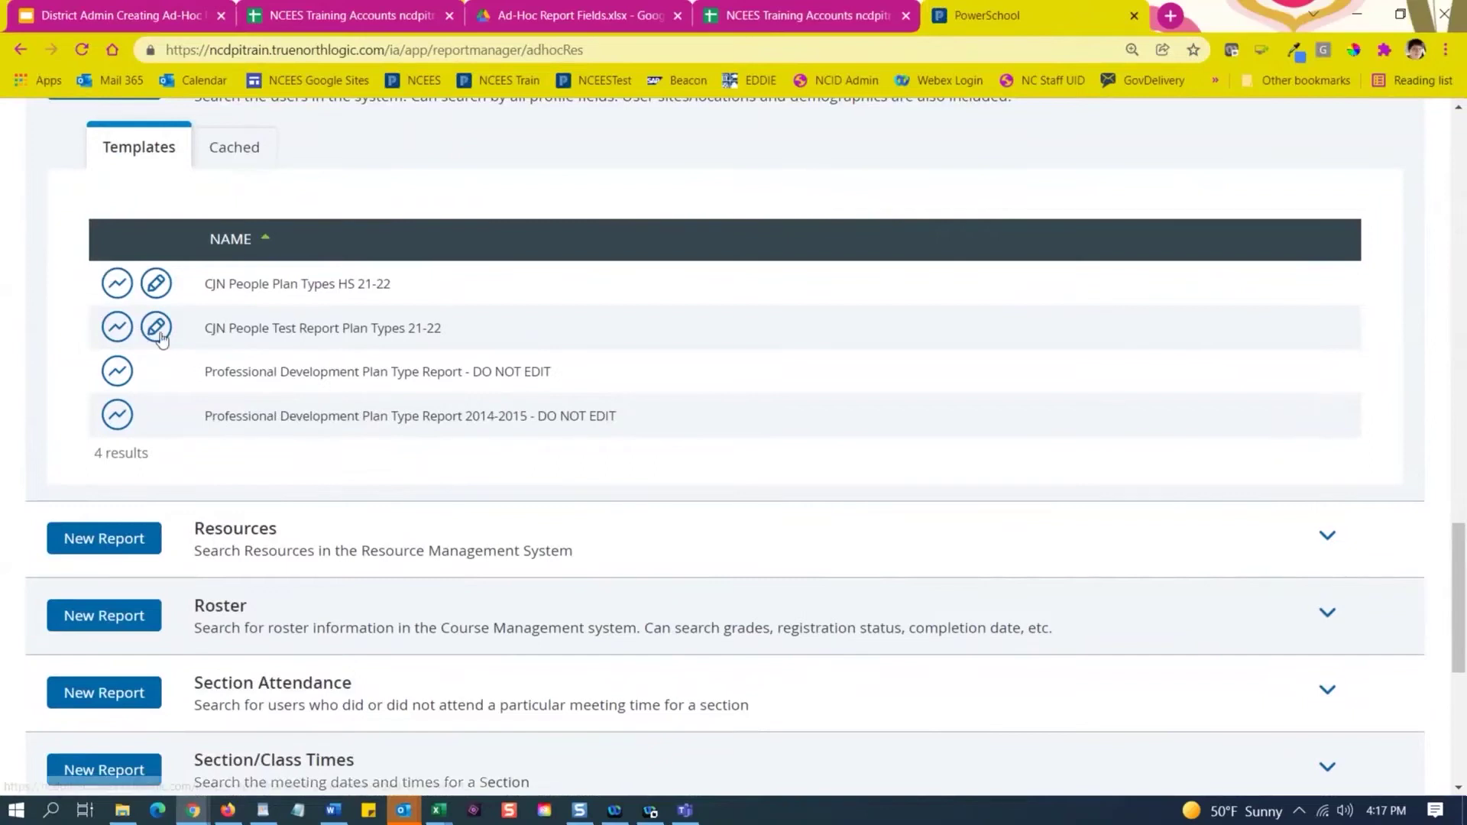
pyautogui.click(155, 327)
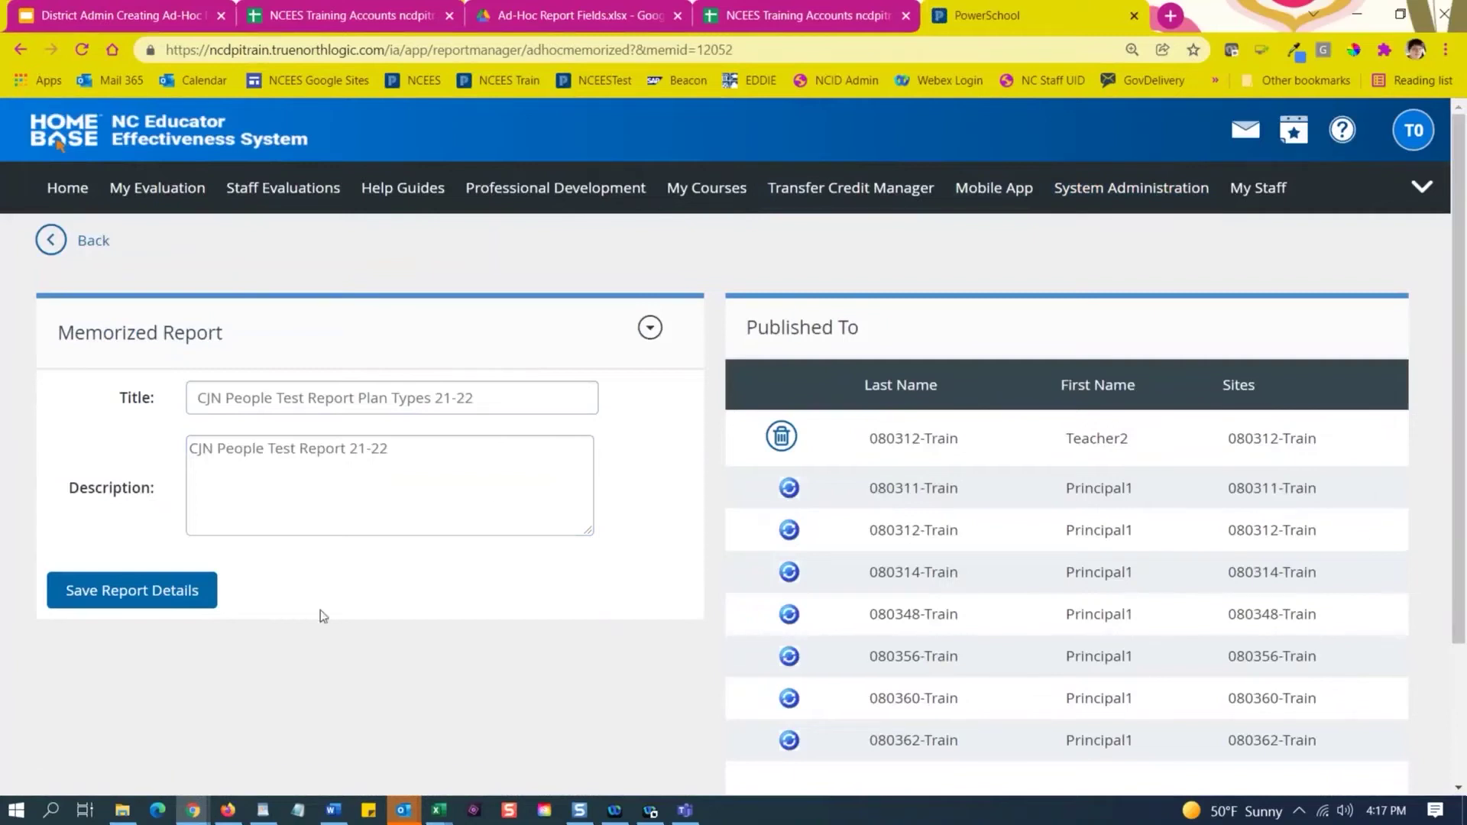
# Start scheduling an export of the report titled 'Plan Type CJN 21-22'.
pyautogui.click(651, 330)
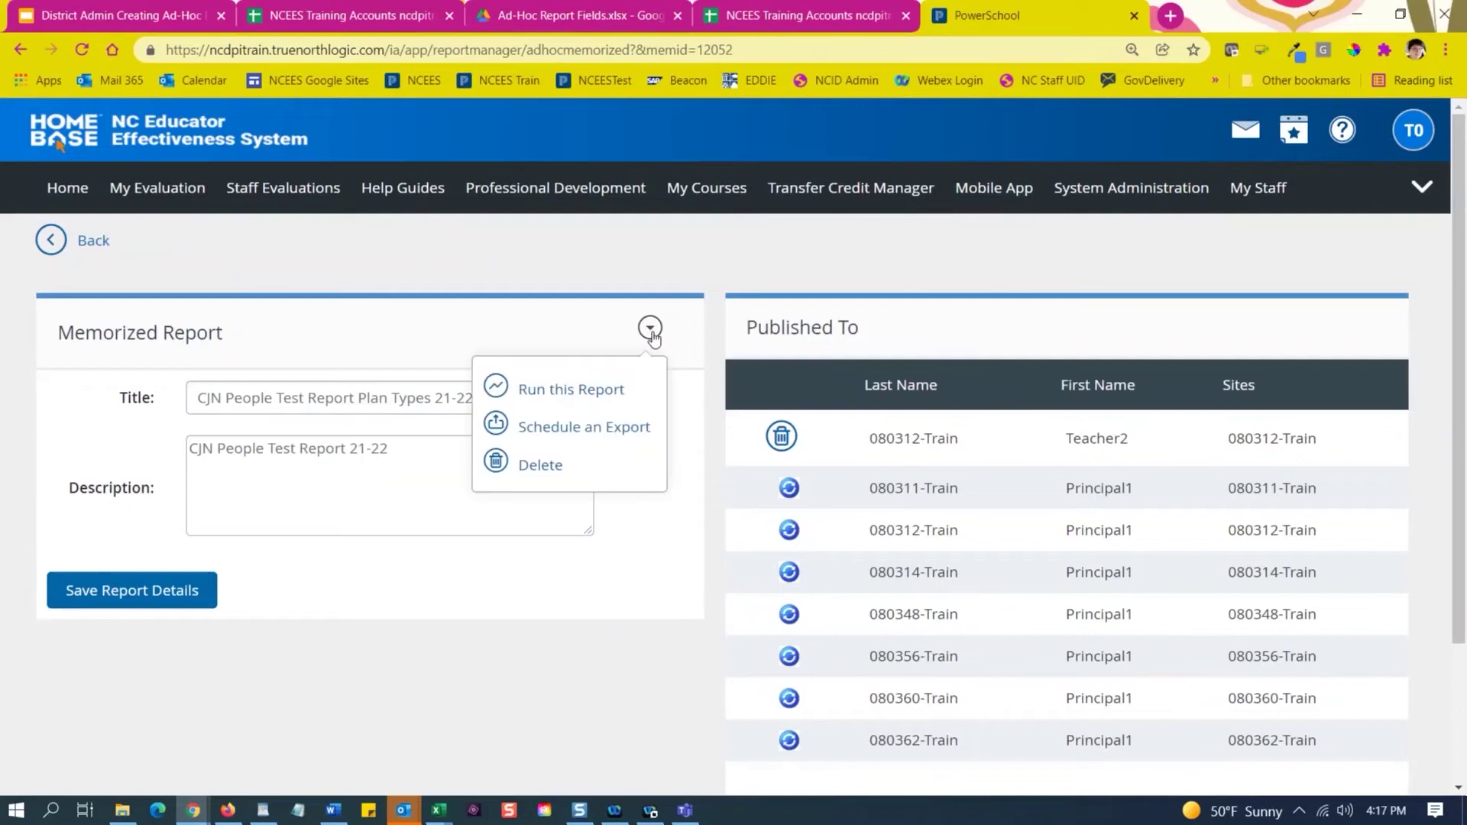
pyautogui.click(597, 434)
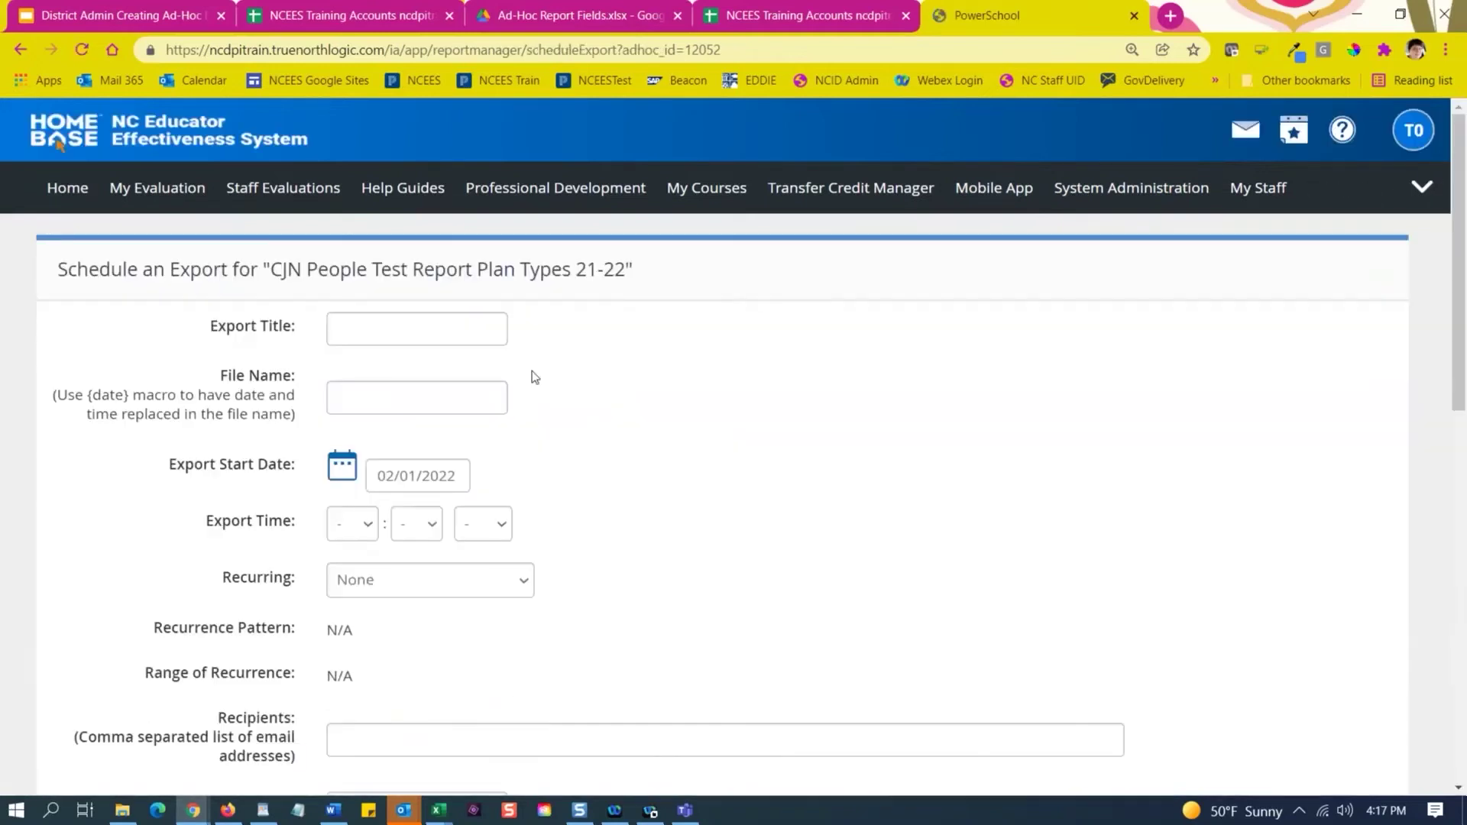
pyautogui.click(389, 324)
pyautogui.write('Plan Tup')
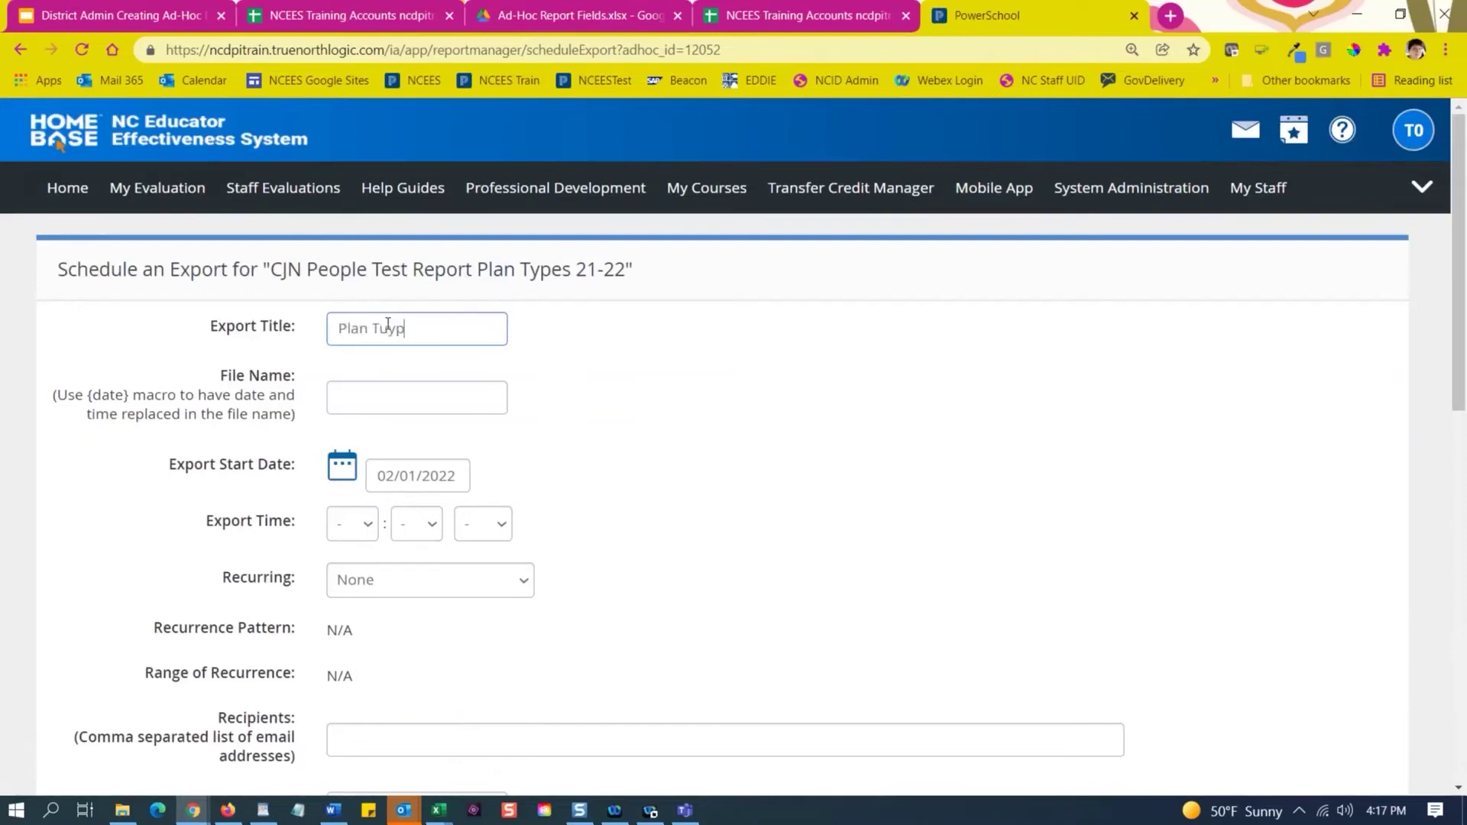
pyautogui.press('BackSpace')
pyautogui.write('ype CJN 21-22')
# Set the export file name to 'Plan Type CJN 21-22{date}' using the title and date macro.
pyautogui.click(367, 402)
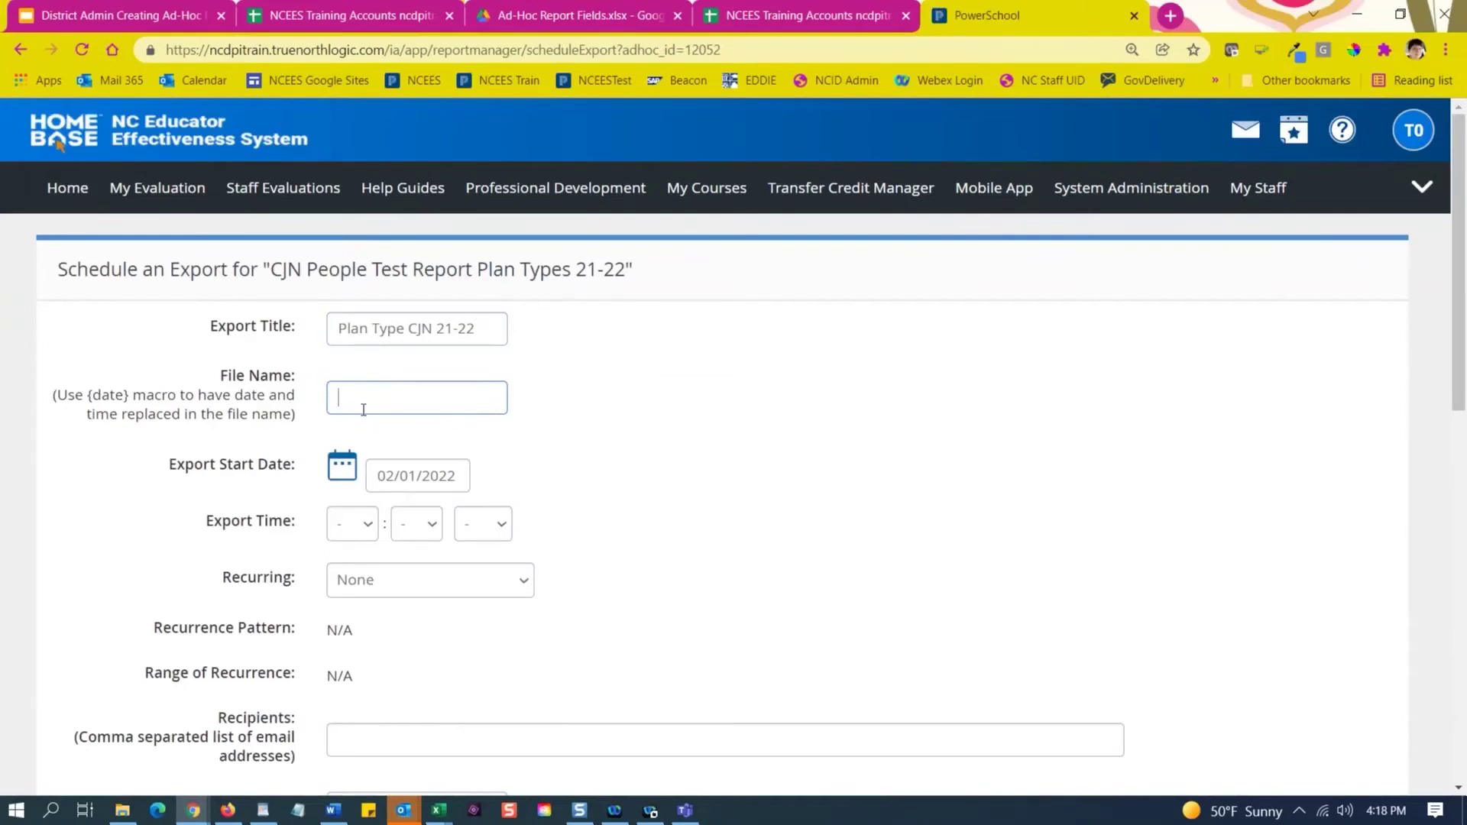
pyautogui.moveTo(481, 329); pyautogui.dragTo(307, 325)
pyautogui.hotkey('ctrl', 'c')
pyautogui.click(367, 399)
pyautogui.hotkey('ctrl', 'v')
pyautogui.moveTo(133, 395); pyautogui.dragTo(88, 392)
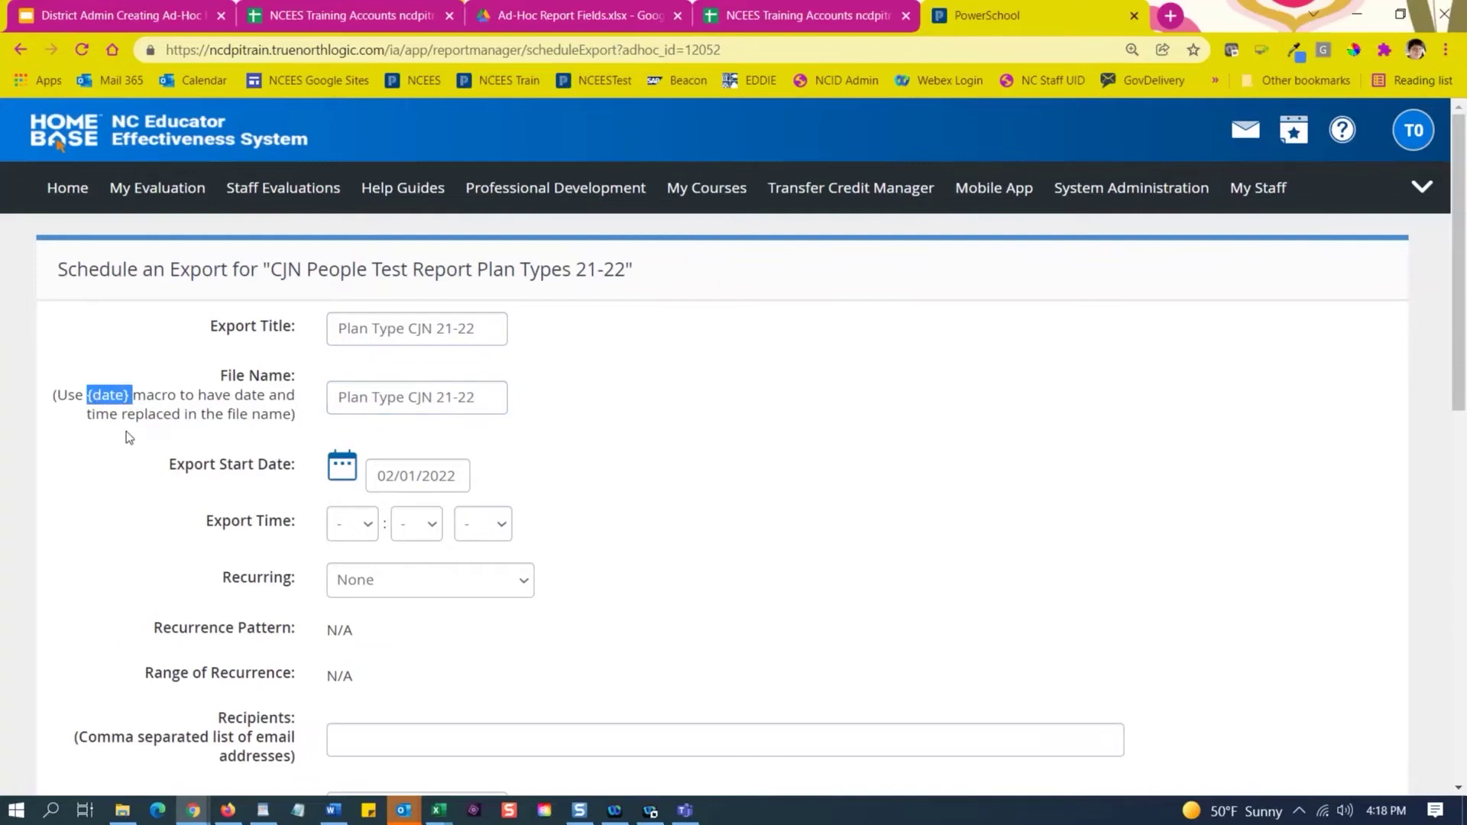
pyautogui.click(486, 405)
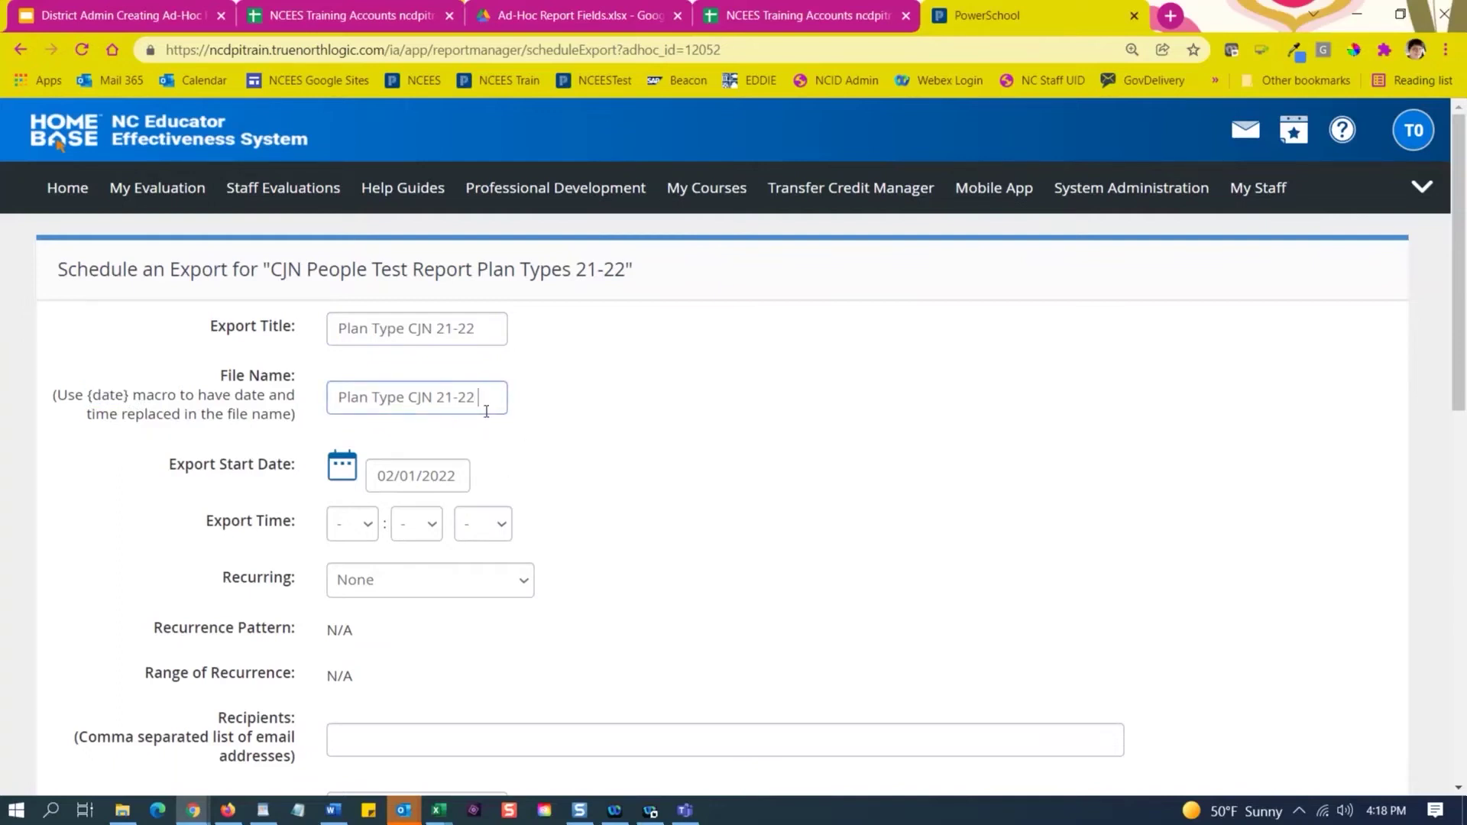
pyautogui.hotkey('ctrl', 'v')
pyautogui.scroll(-3, 593, 498)
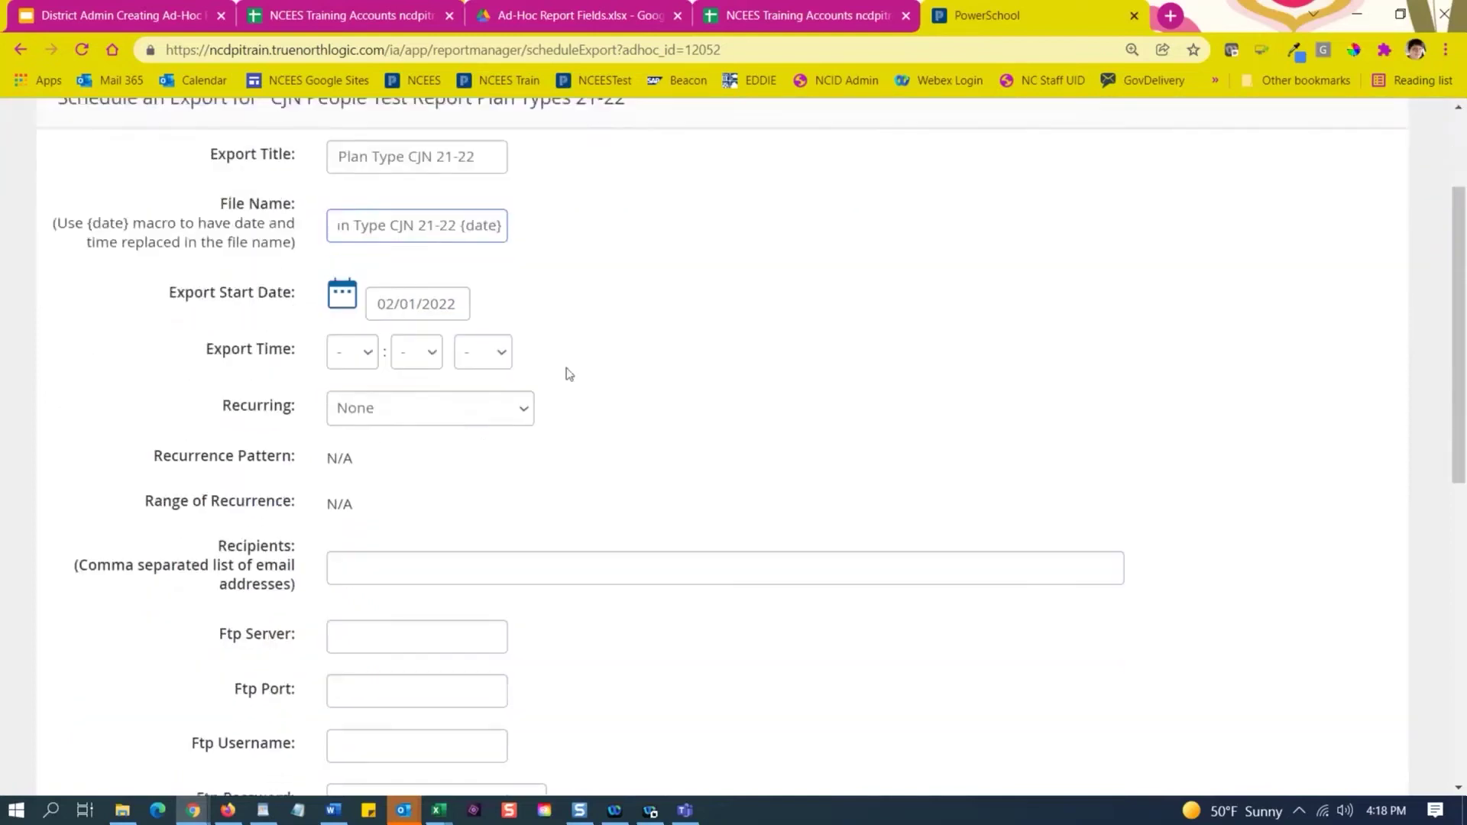
pyautogui.click(344, 284)
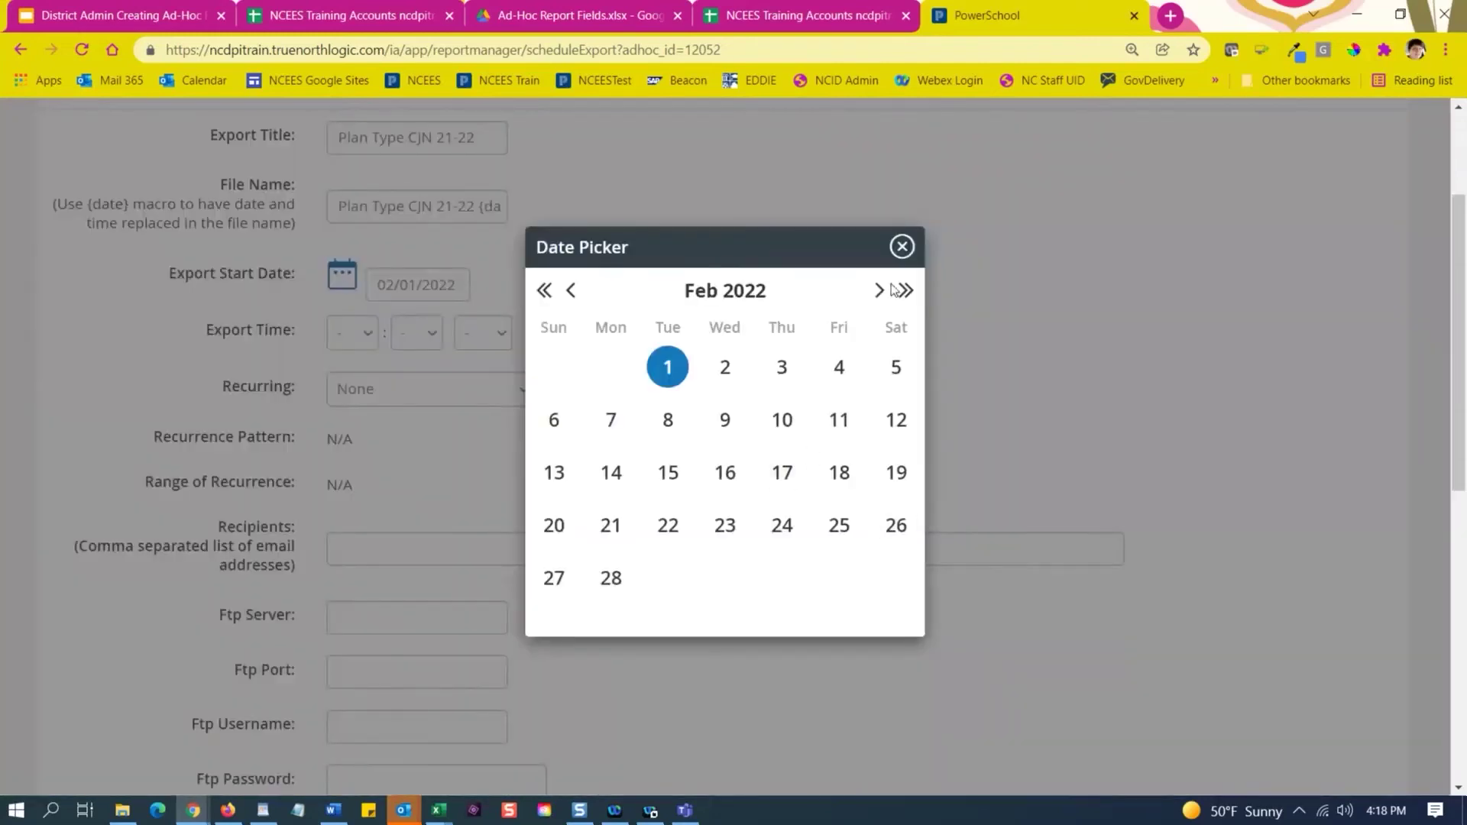
# Set the export to start 03/01/2022 at 10:00 AM.
pyautogui.click(880, 293)
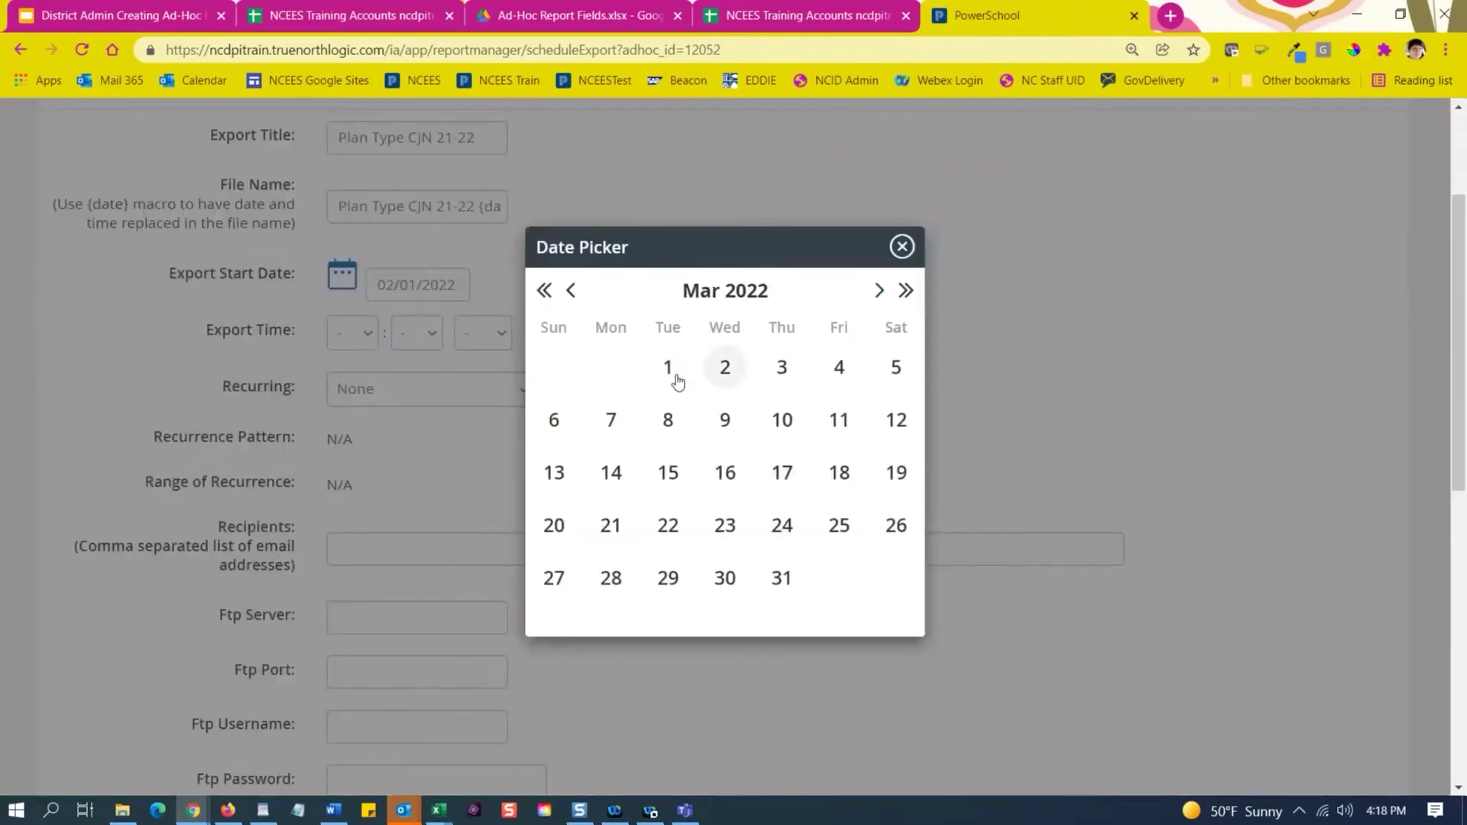
pyautogui.click(670, 371)
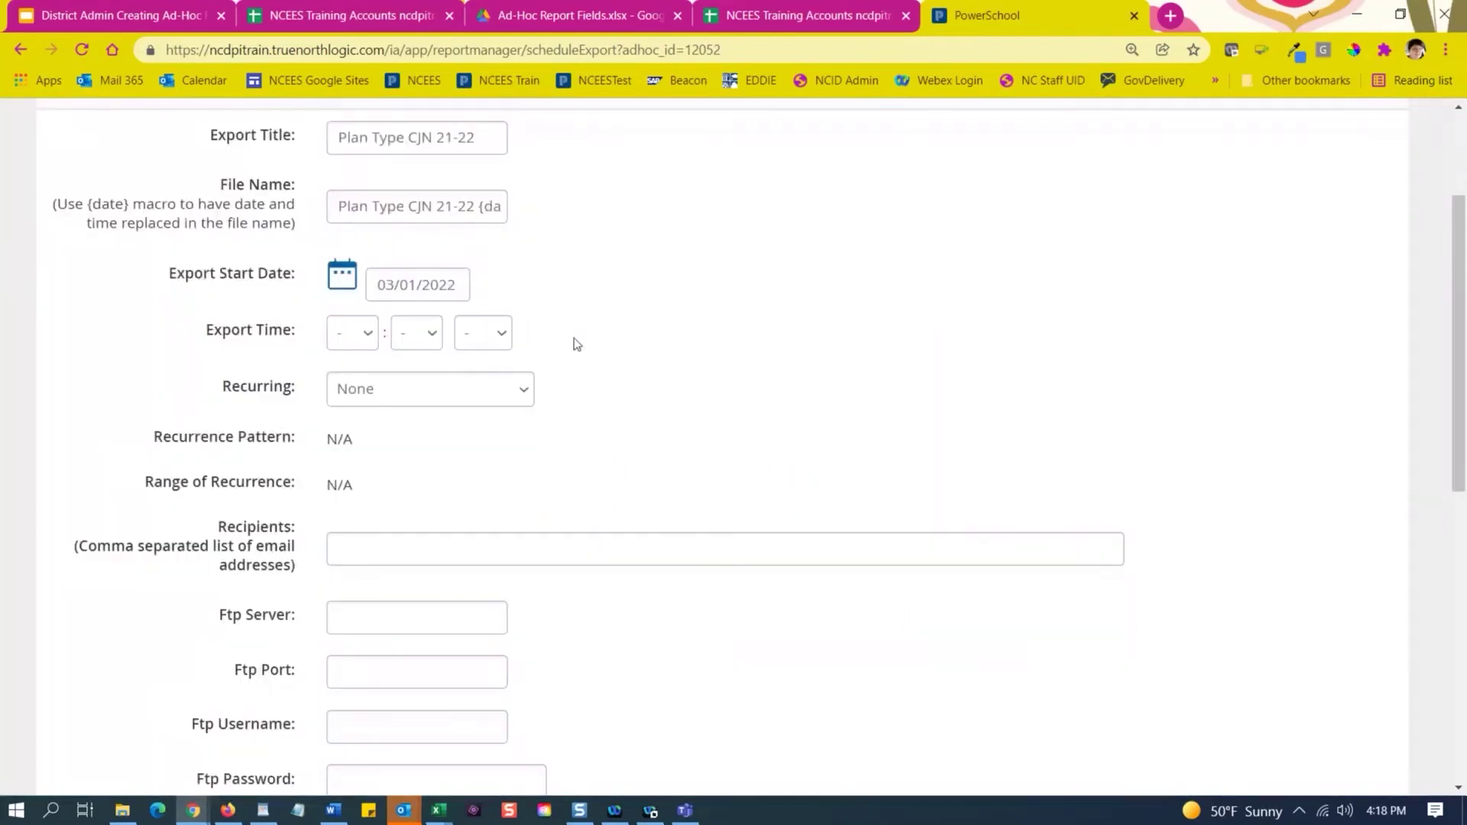
pyautogui.click(369, 341)
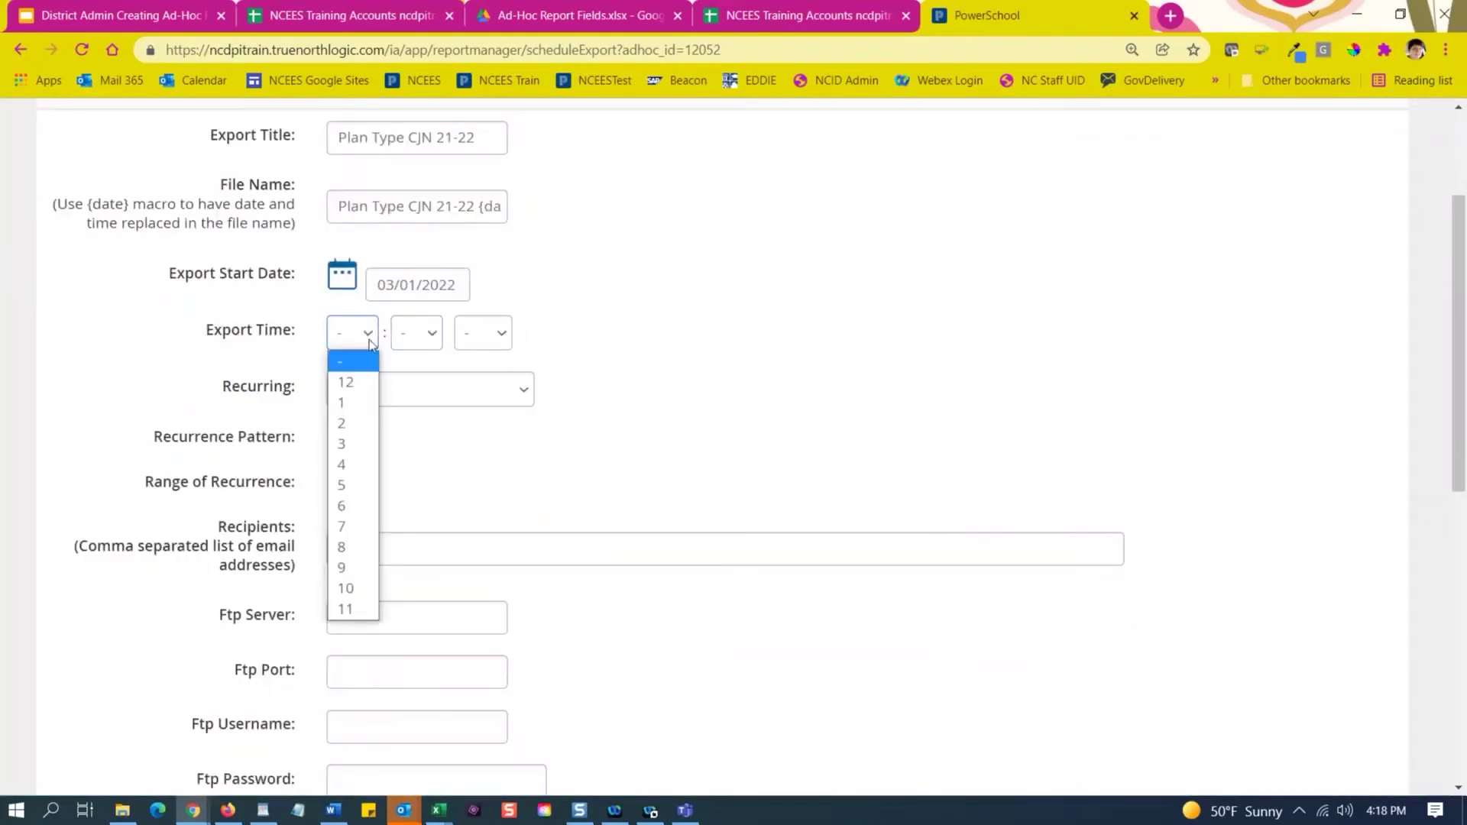
pyautogui.click(347, 588)
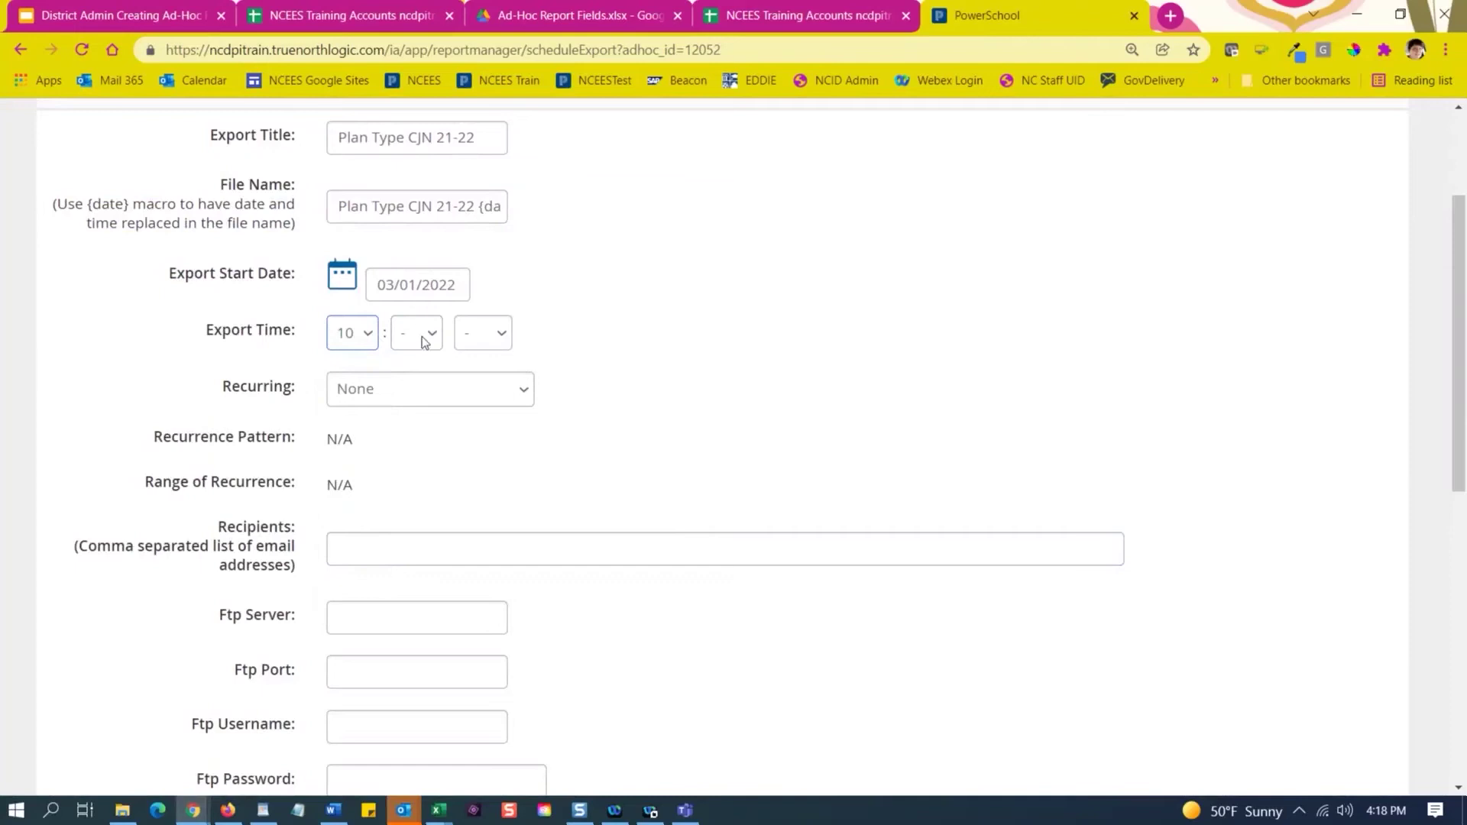
pyautogui.click(424, 341)
pyautogui.click(413, 401)
pyautogui.click(483, 333)
pyautogui.click(476, 380)
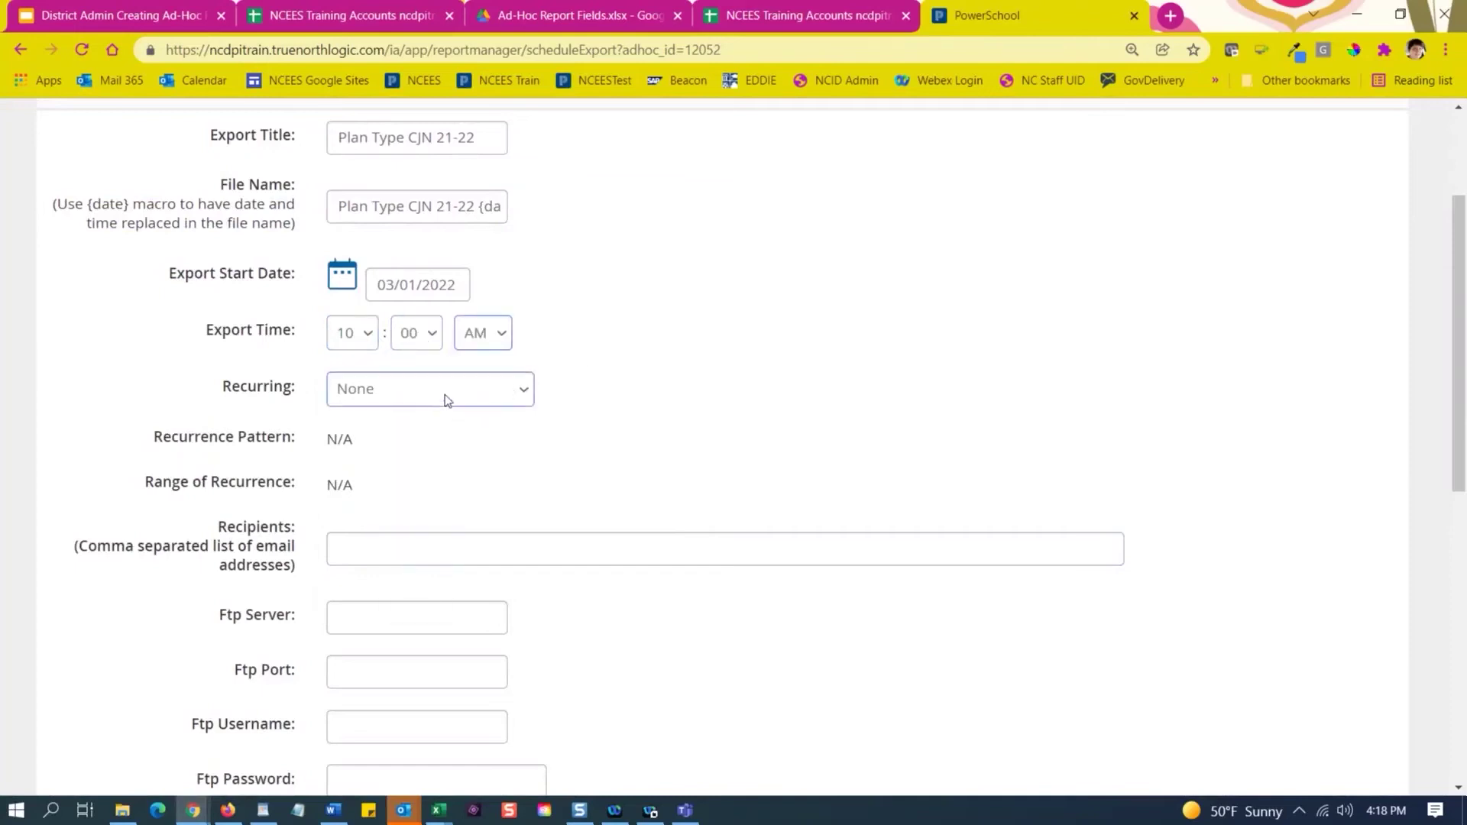
# Make the export recur monthly on the first Monday of every 1 month.
pyautogui.click(510, 395)
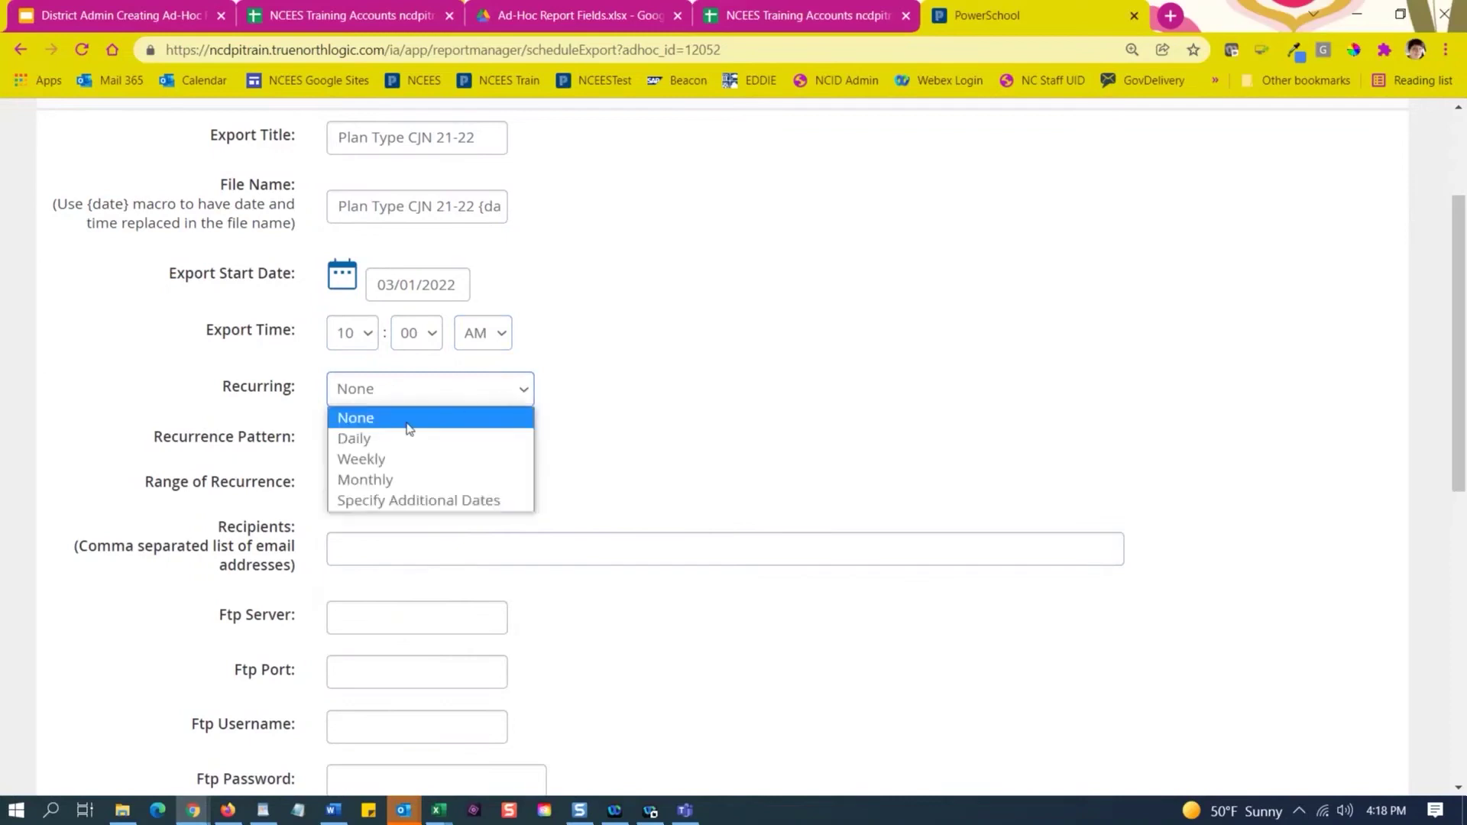
pyautogui.click(377, 480)
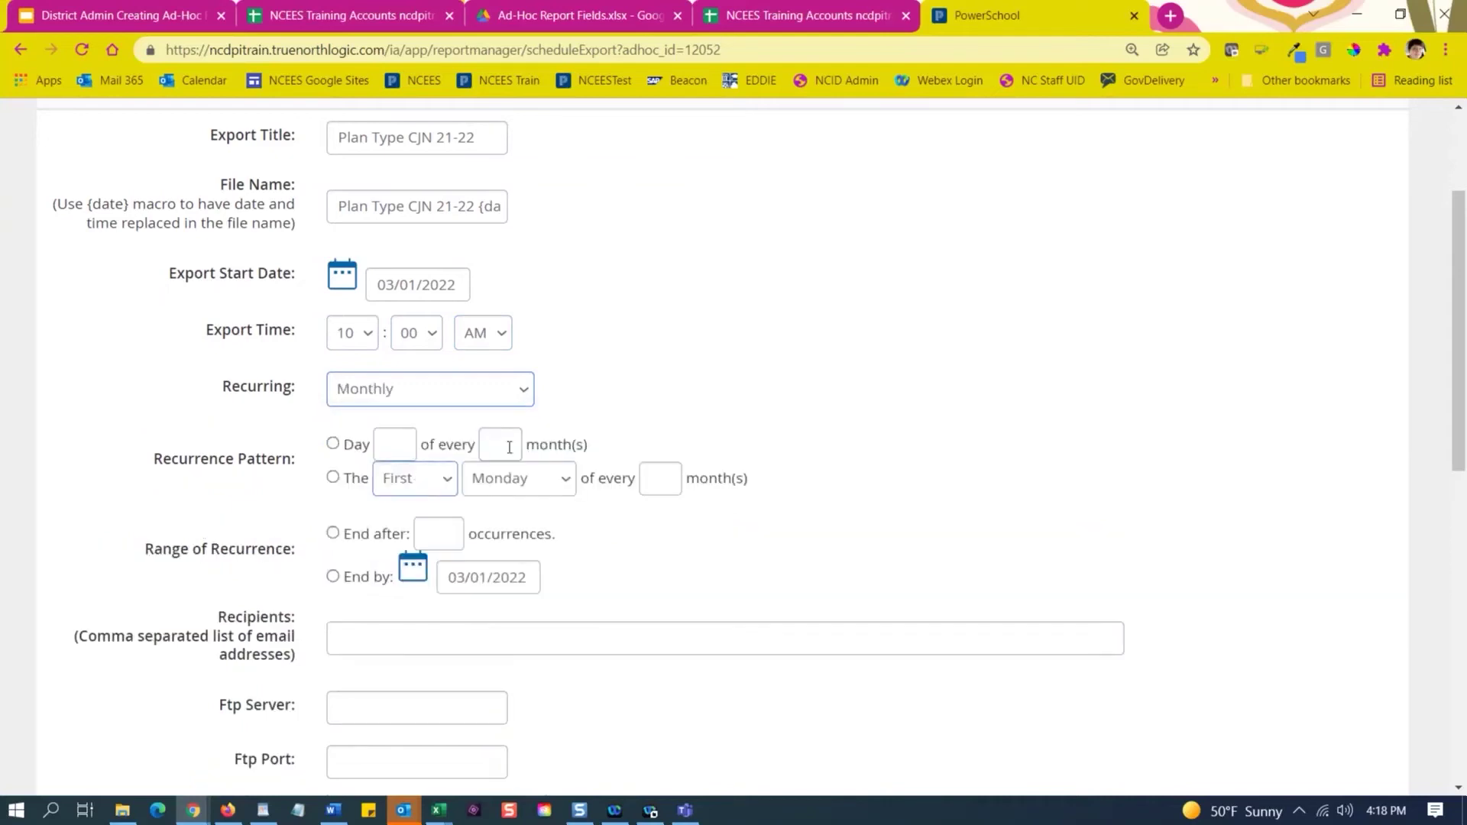
pyautogui.click(334, 444)
pyautogui.click(406, 448)
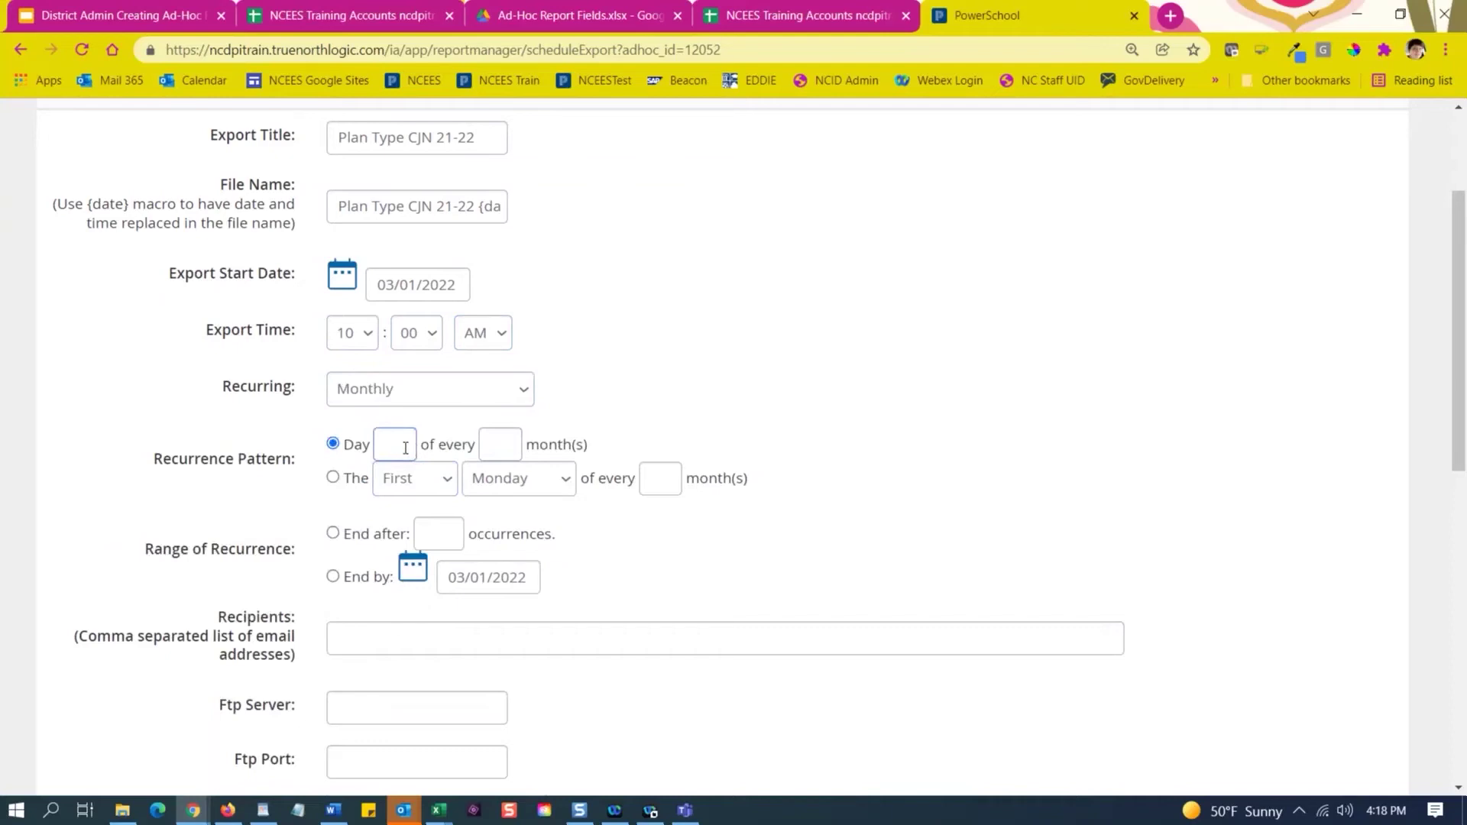
pyautogui.write('1')
pyautogui.press('Tab')
pyautogui.write('1')
pyautogui.click(333, 478)
pyautogui.click(333, 479)
pyautogui.click(662, 481)
pyautogui.write('1')
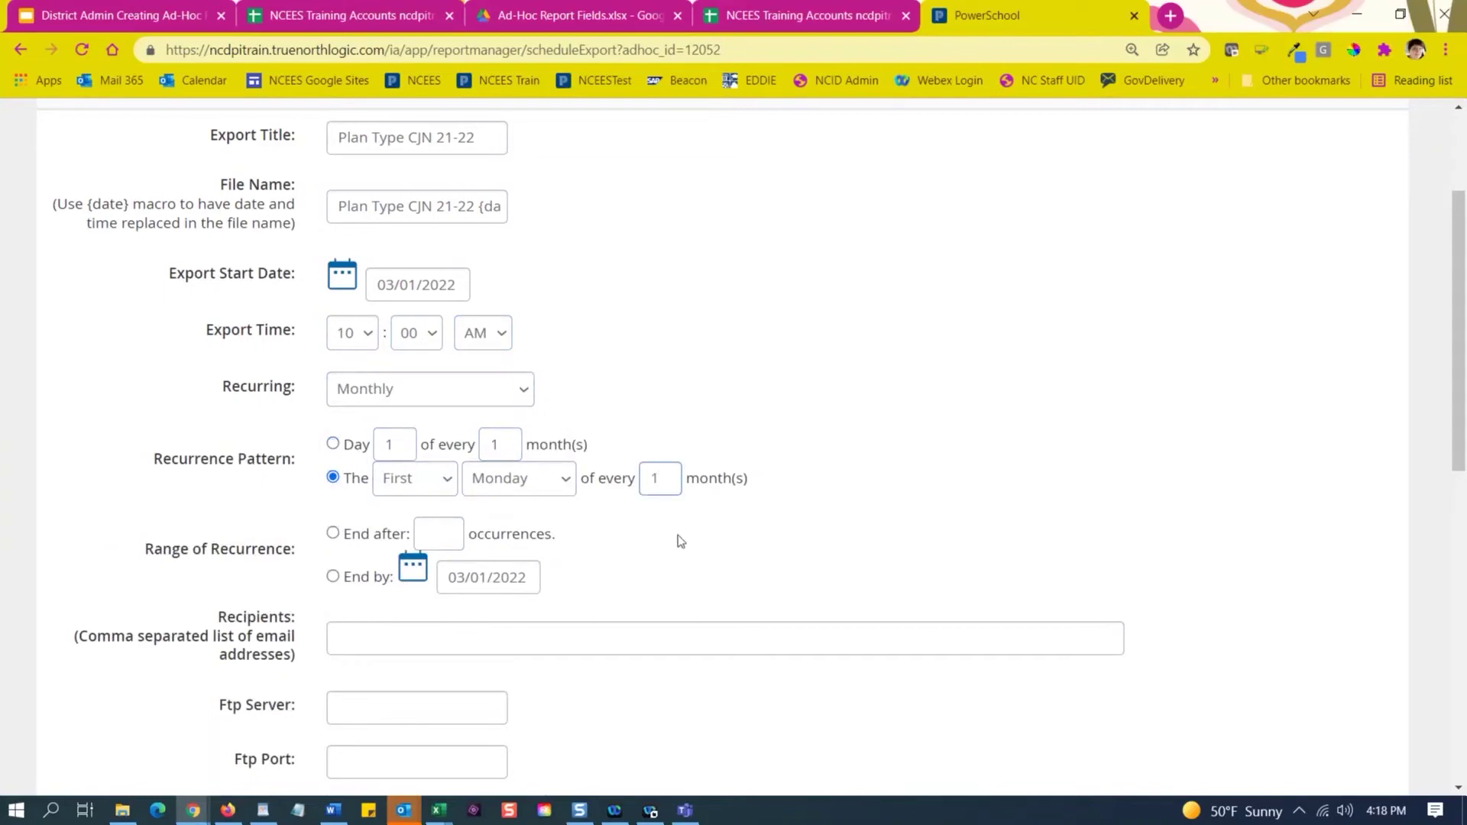
# End the recurrence by a date rather than after a number of occurrences.
pyautogui.click(333, 534)
pyautogui.scroll(-3, 641, 566)
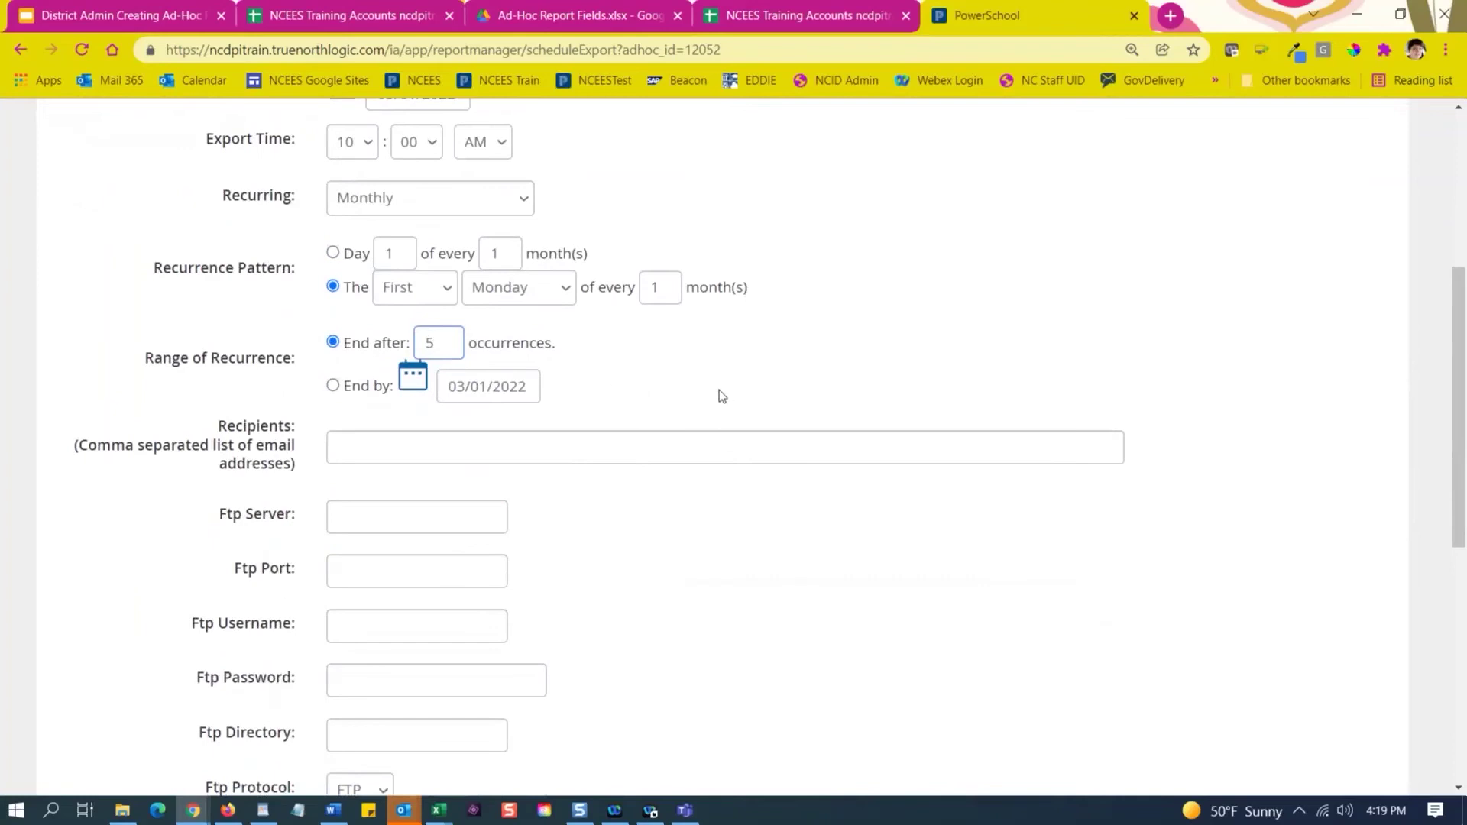
pyautogui.click(334, 386)
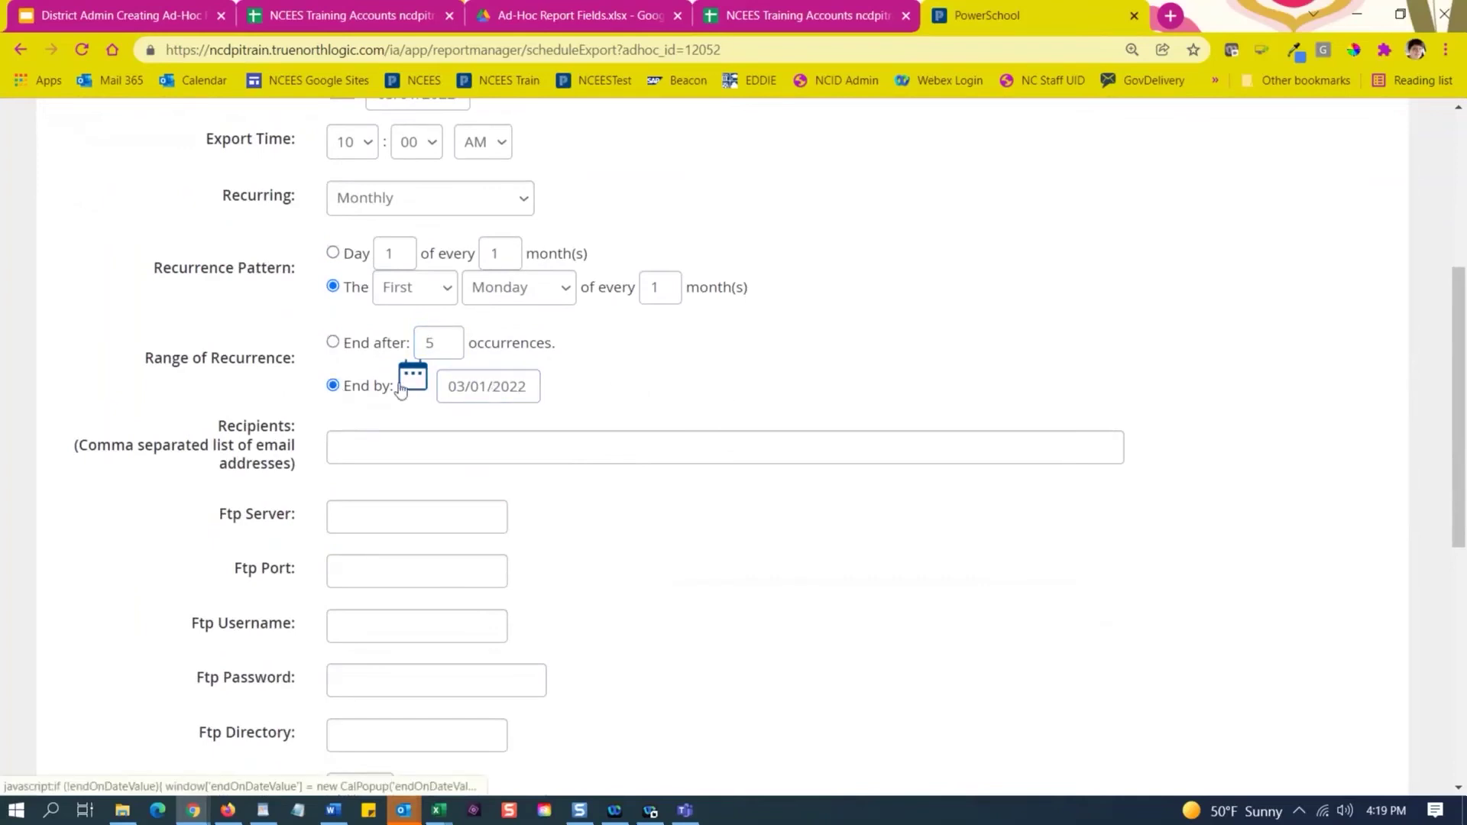
pyautogui.scroll(1, 727, 403)
# Switch recurrence to Specify Additional Dates, adding 04/05/2022 and 05/13/2022.
pyautogui.click(430, 291)
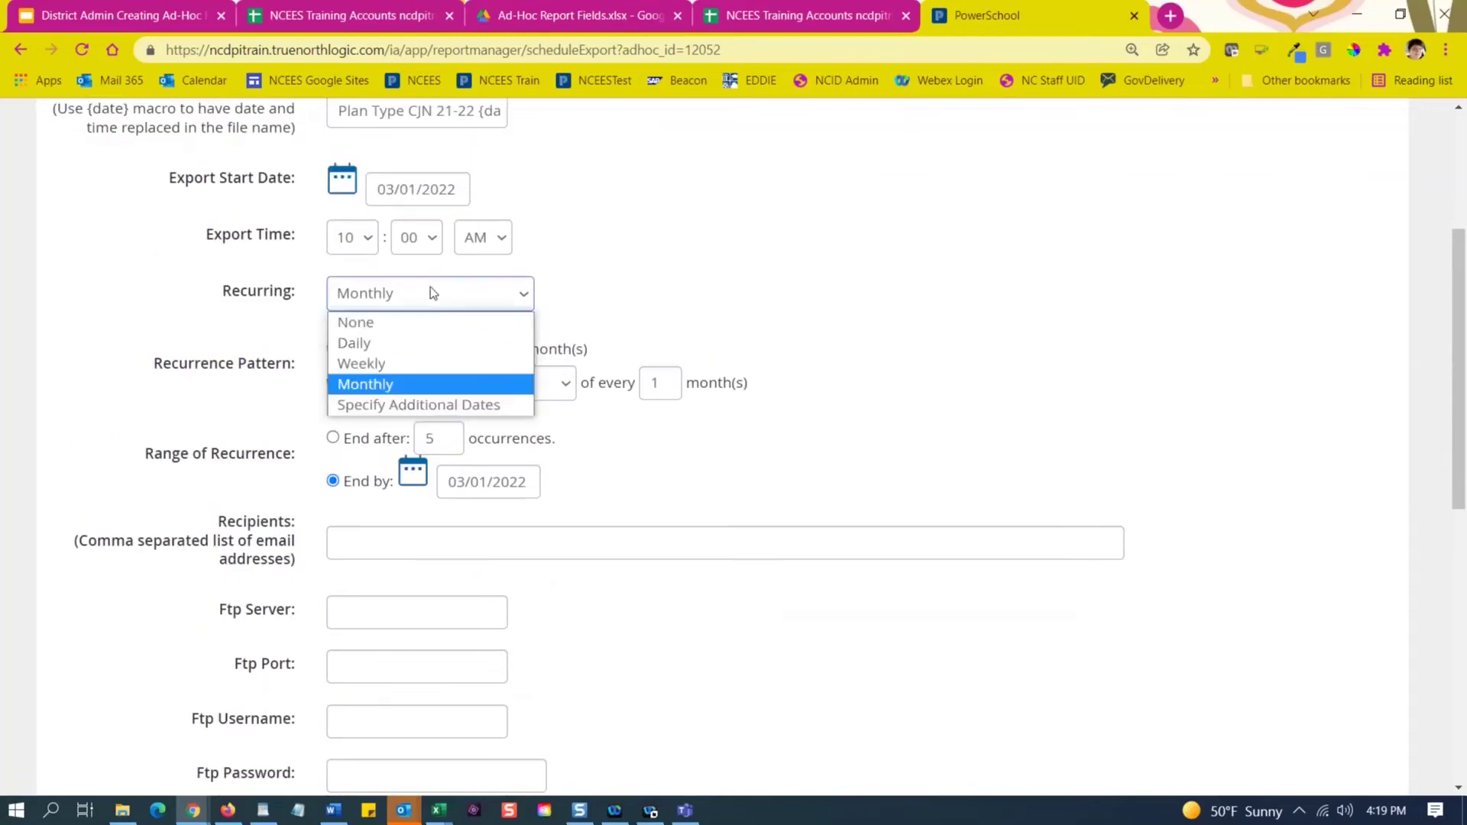
pyautogui.click(408, 407)
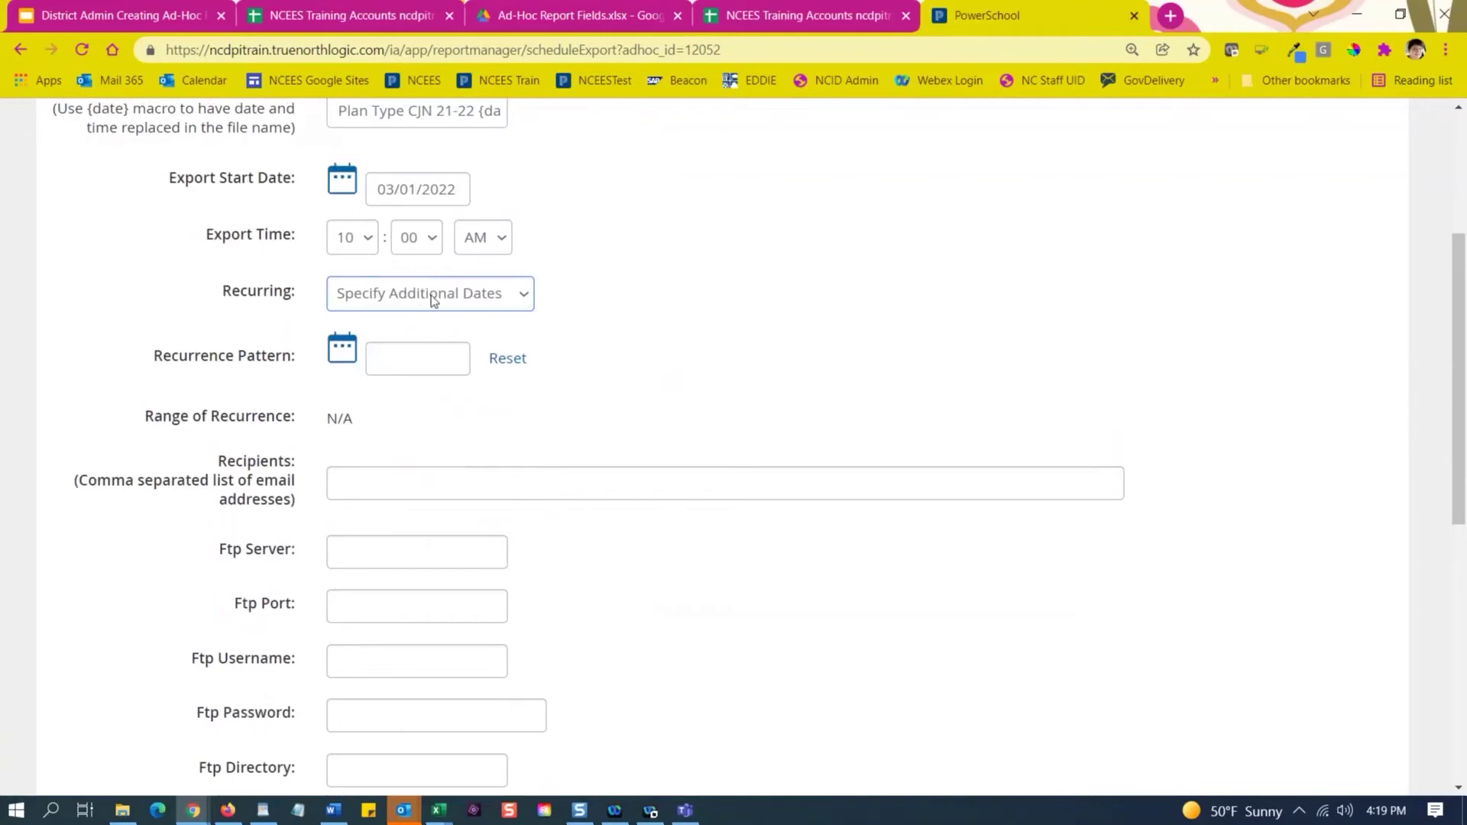
pyautogui.click(342, 348)
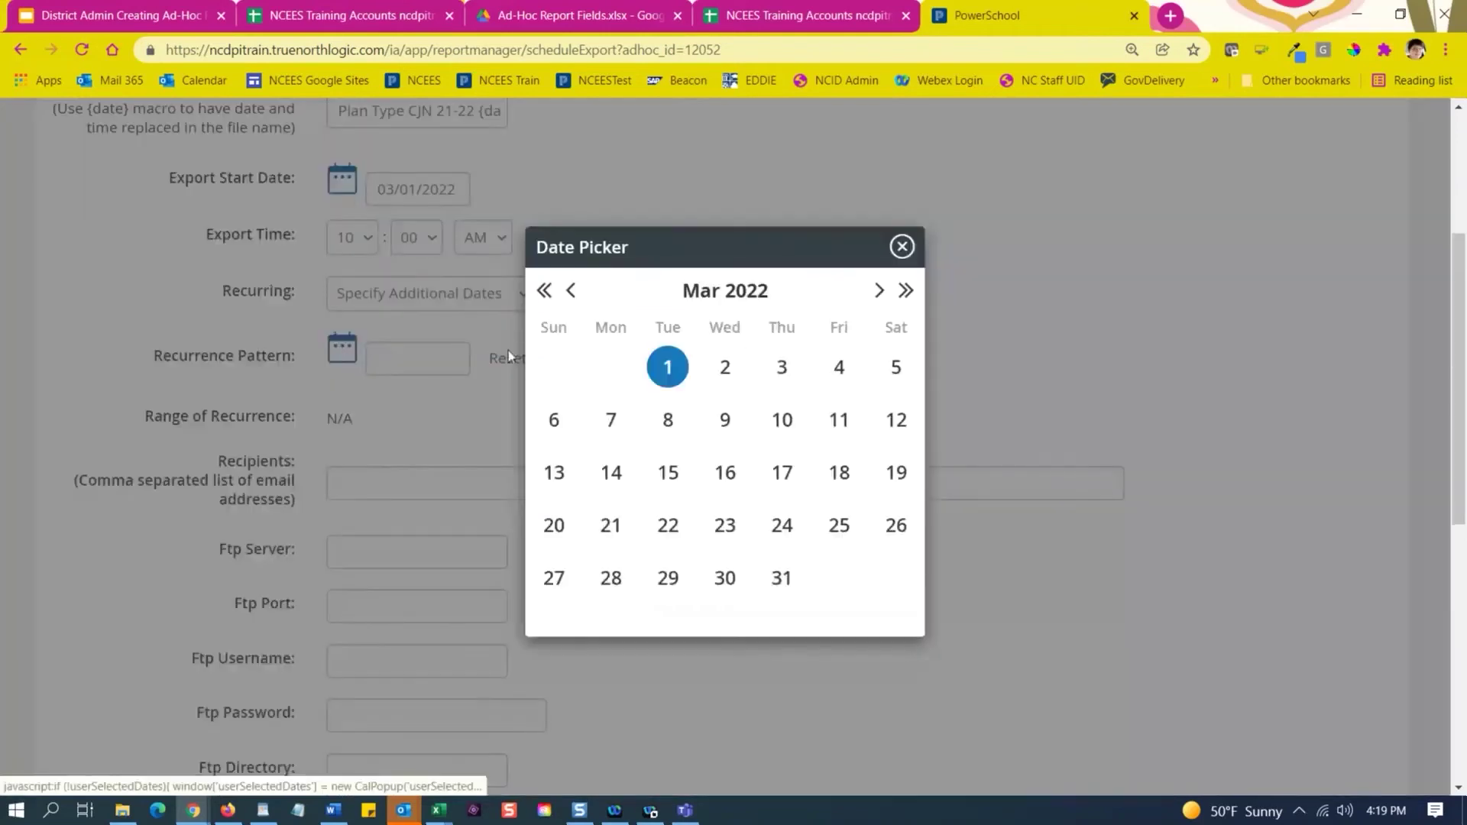
pyautogui.click(879, 291)
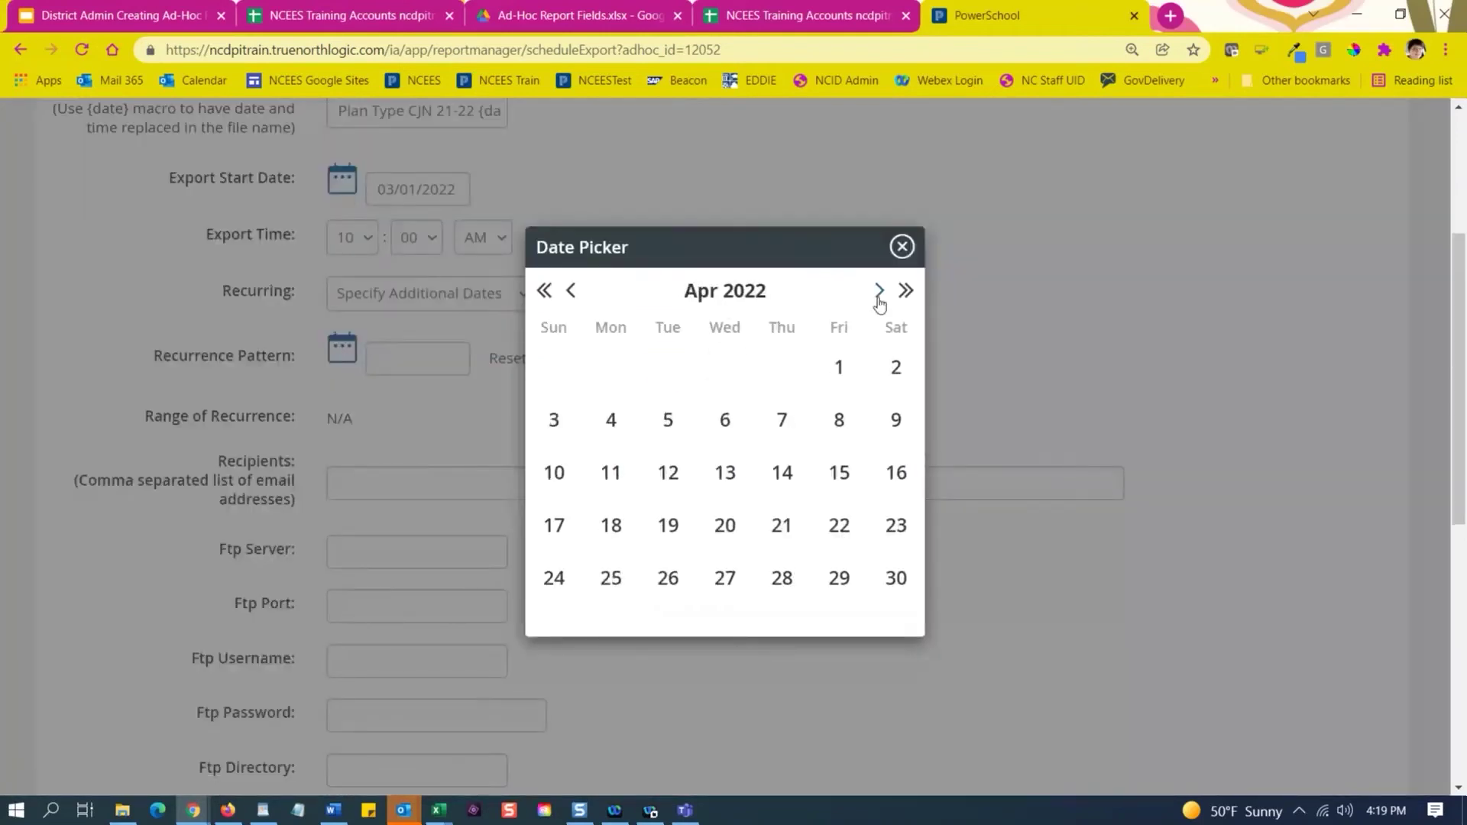
pyautogui.click(667, 421)
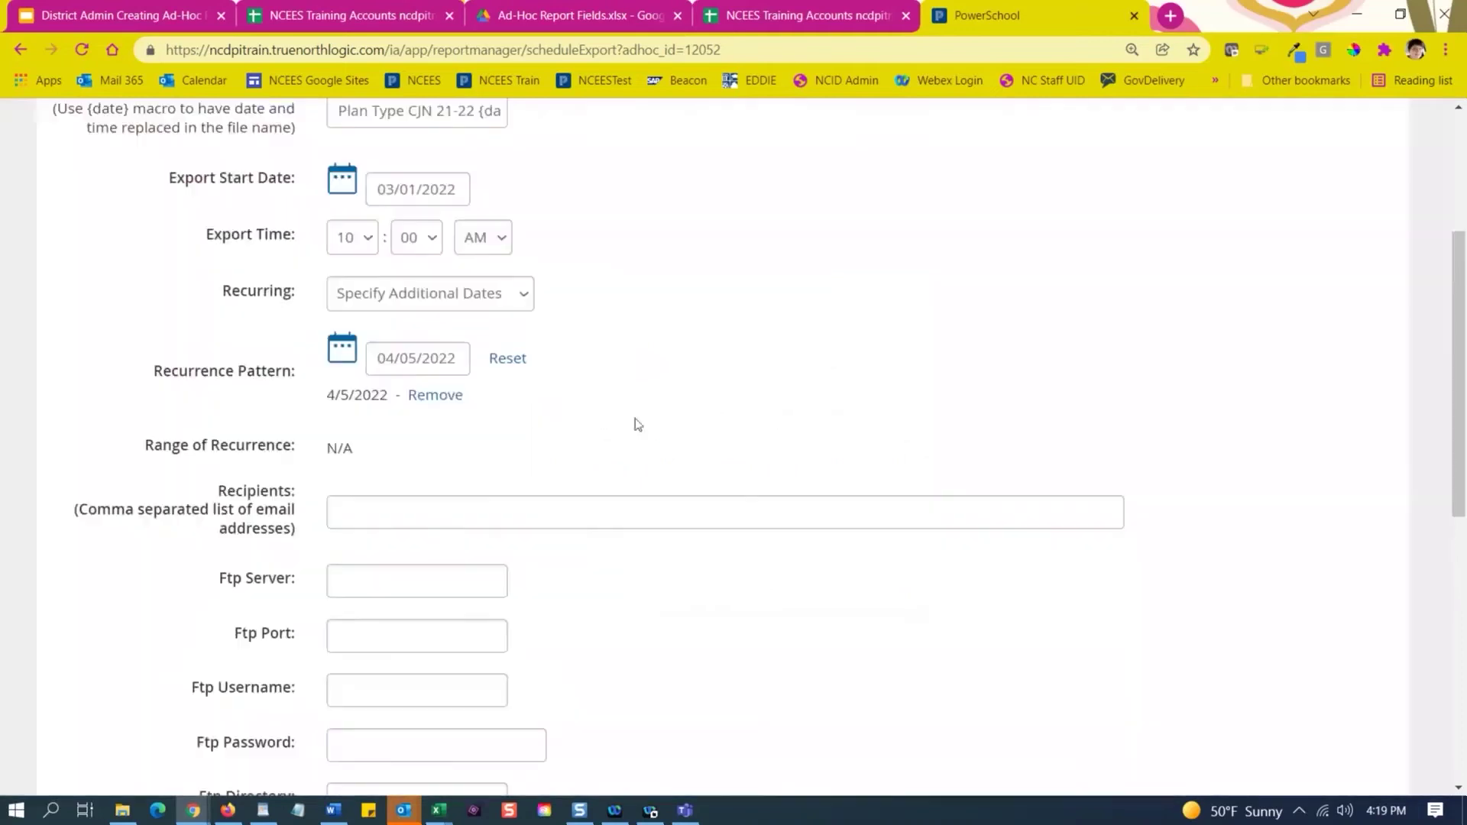
pyautogui.click(343, 348)
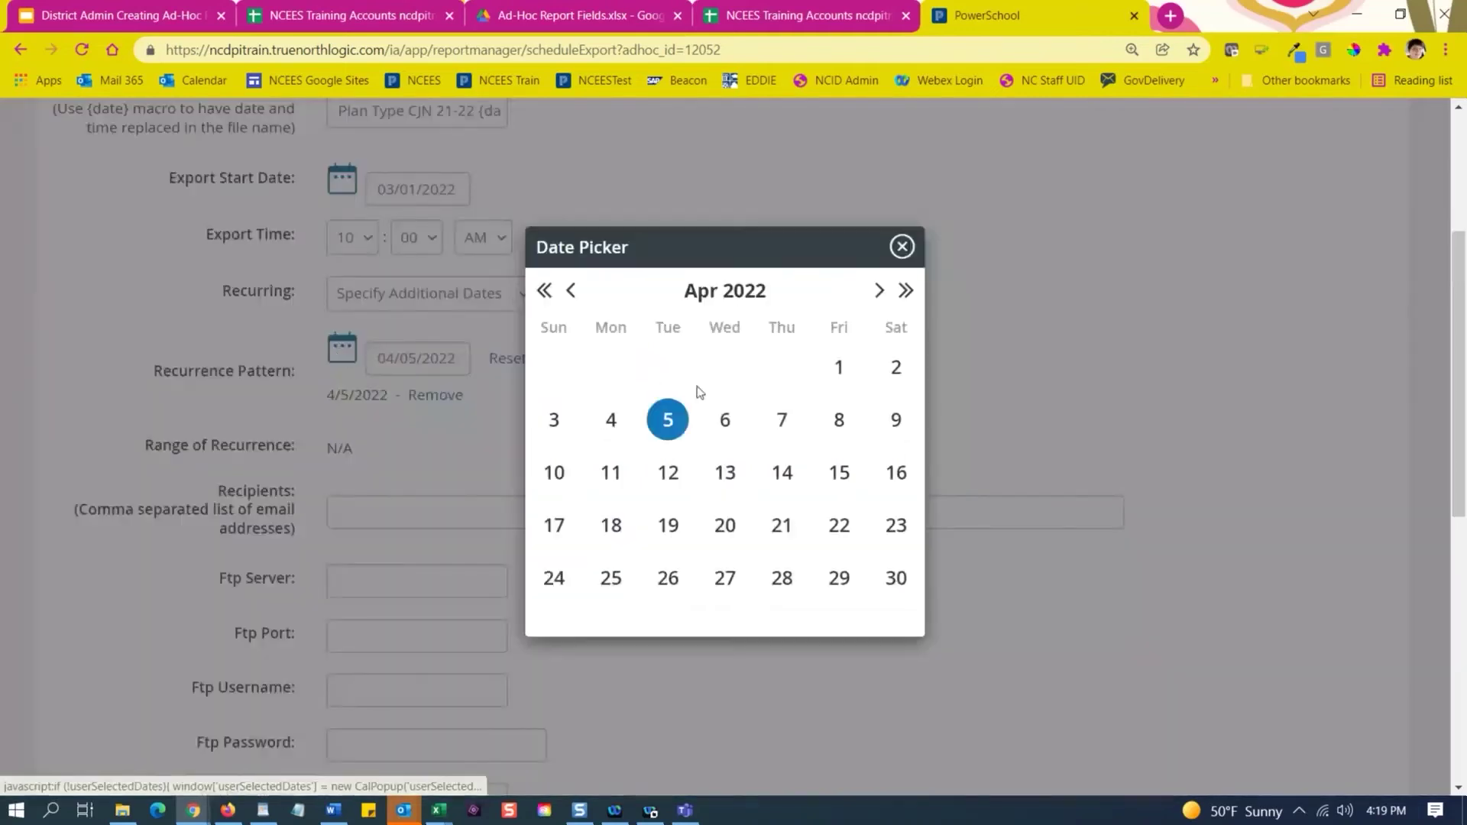
pyautogui.click(879, 291)
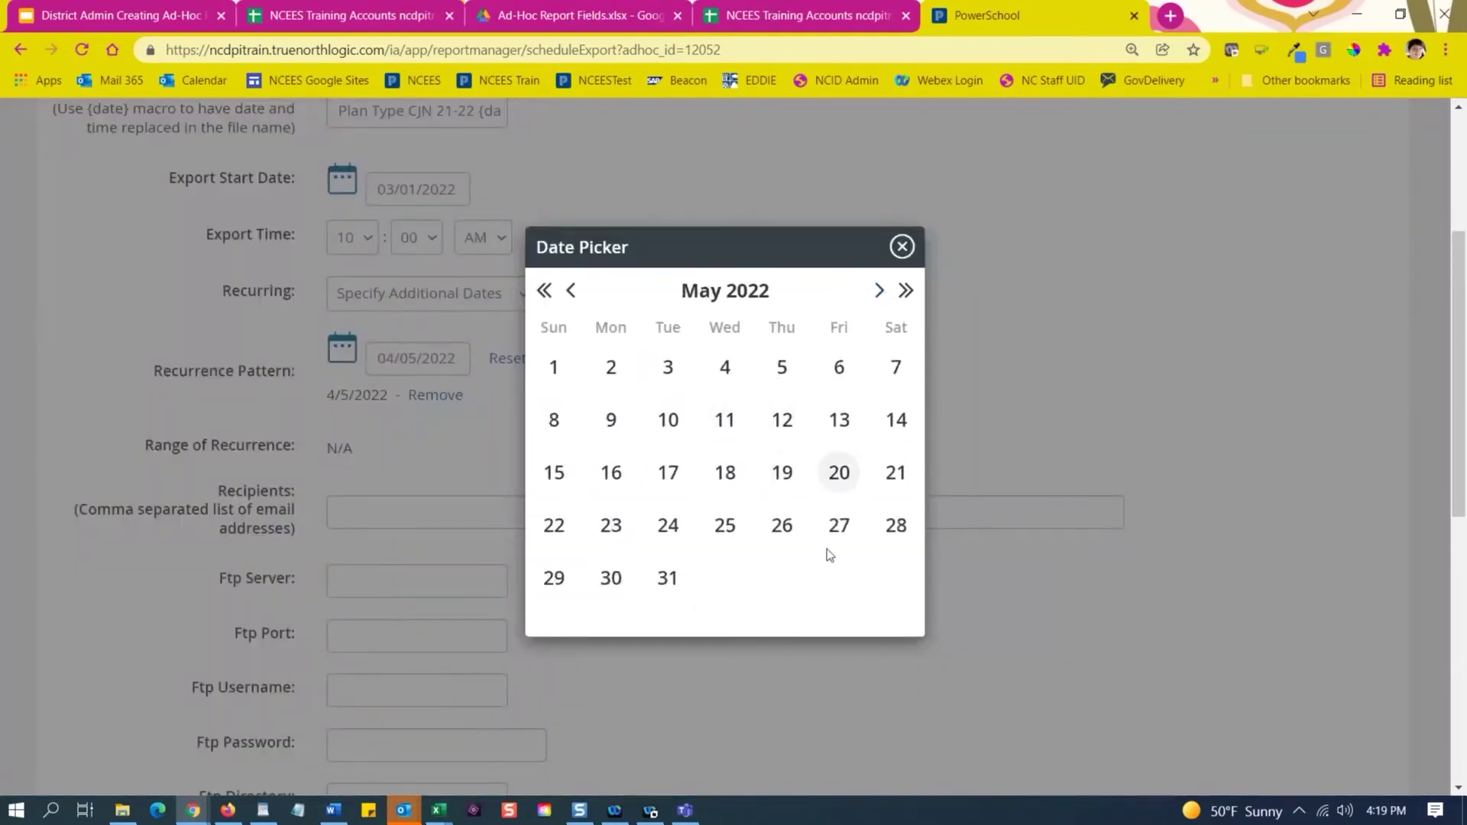
pyautogui.click(835, 426)
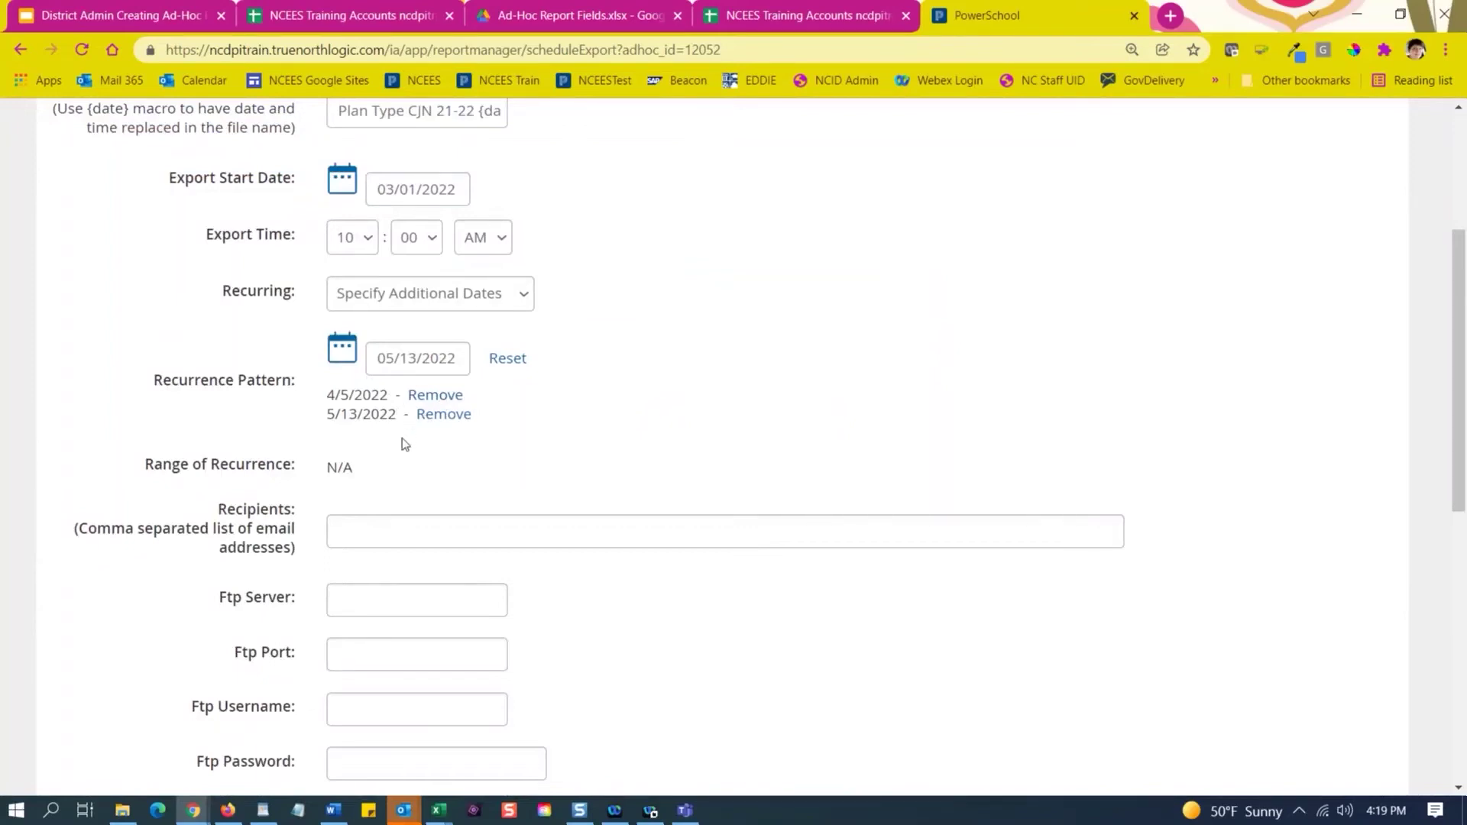
pyautogui.scroll(-4, 403, 443)
# Add a saved email address as the export recipient.
pyautogui.click(364, 251)
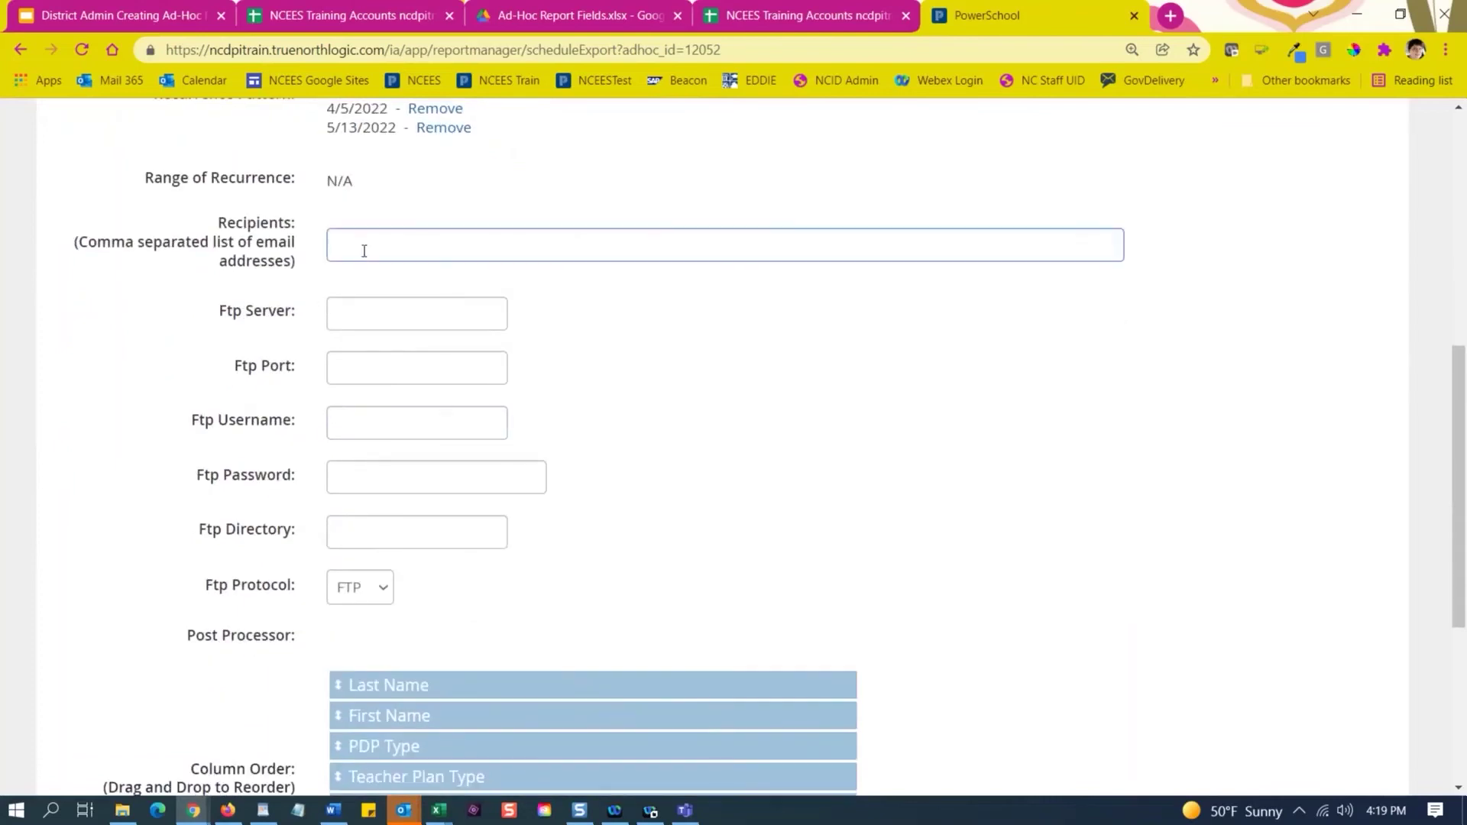
pyautogui.click(374, 282)
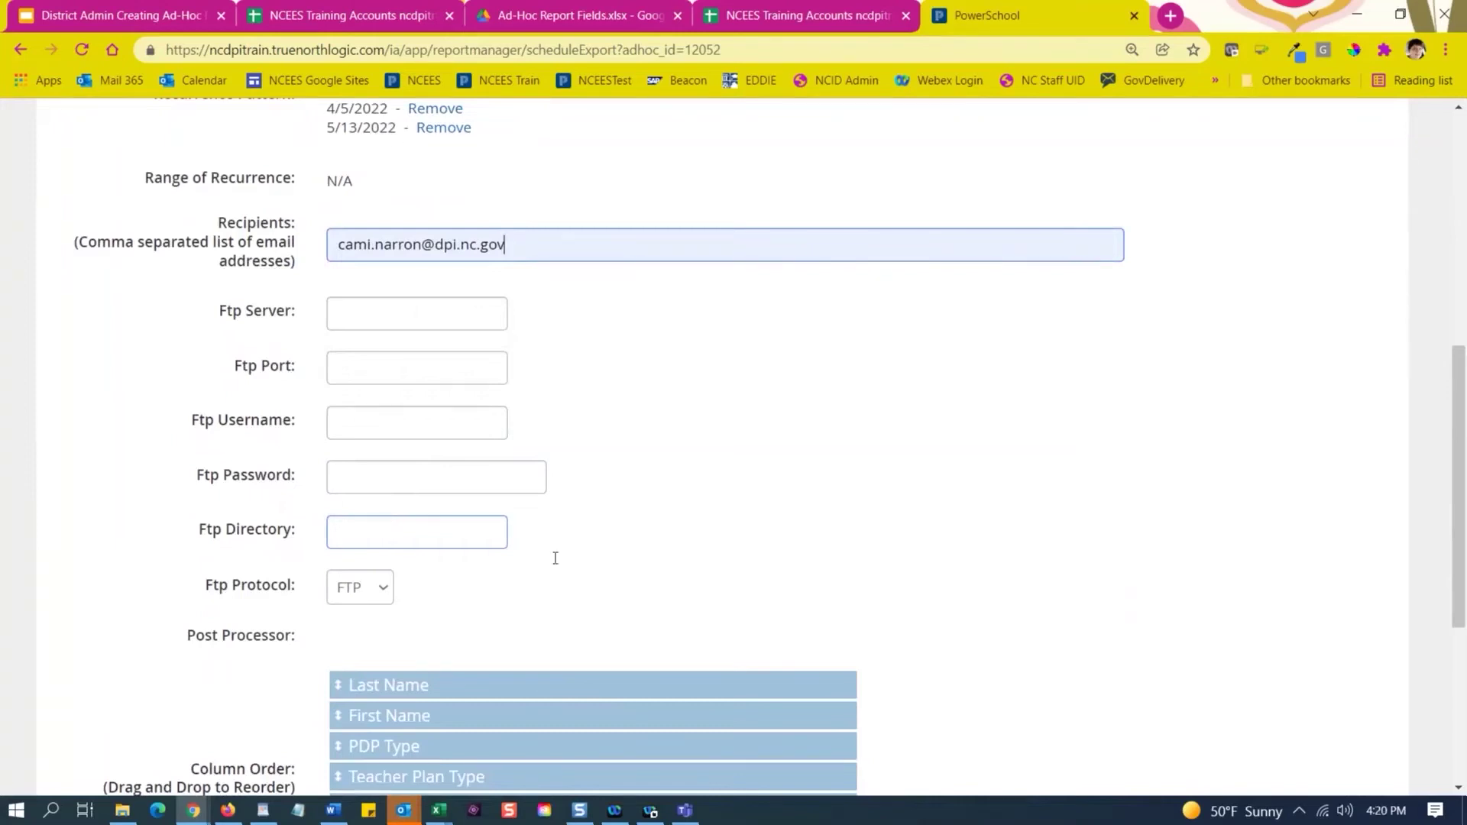
pyautogui.scroll(-5, 760, 586)
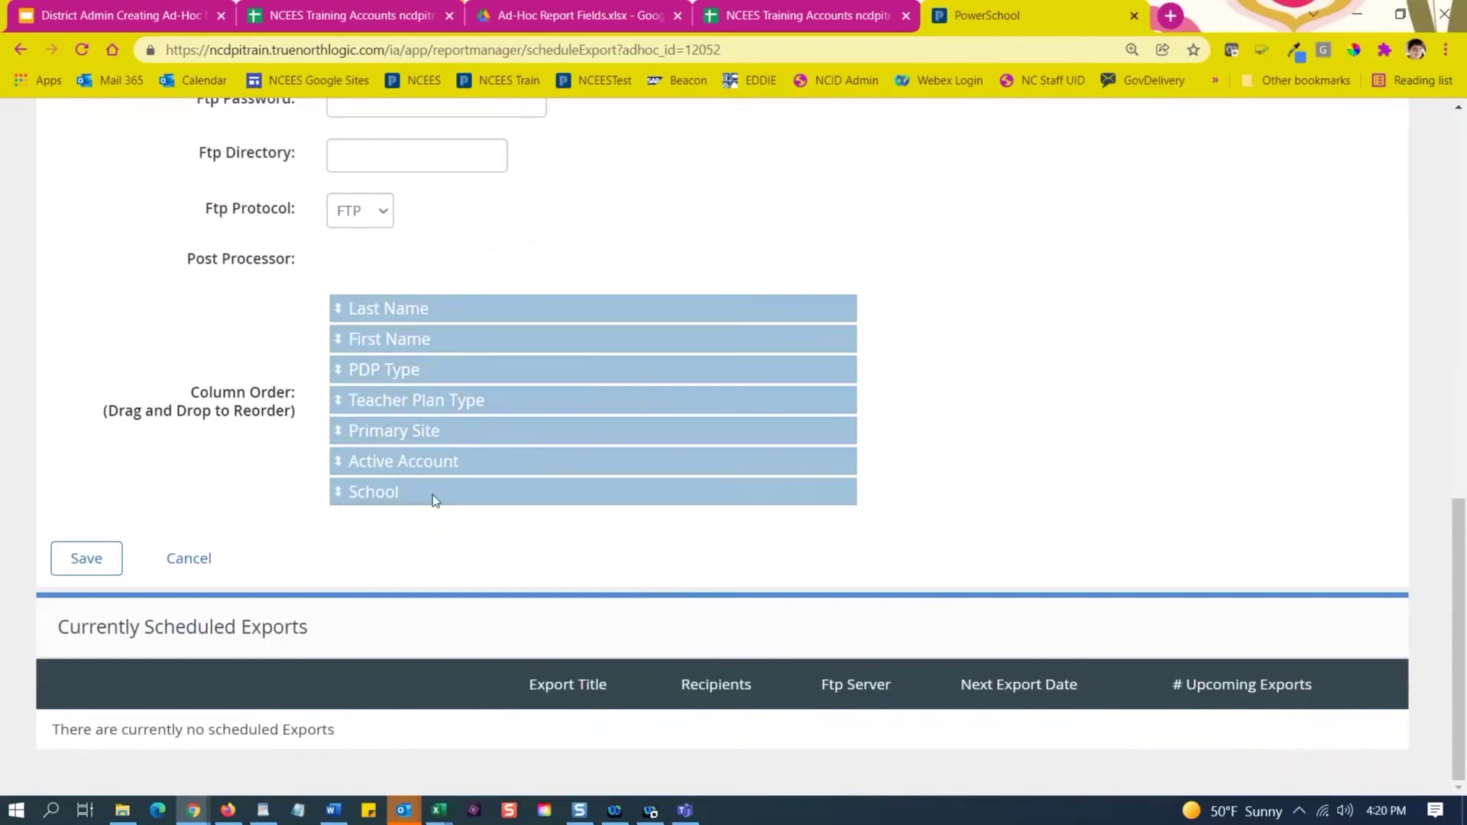
# Move School to the top of the column order and save the scheduled export.
pyautogui.moveTo(433, 495); pyautogui.dragTo(429, 327)
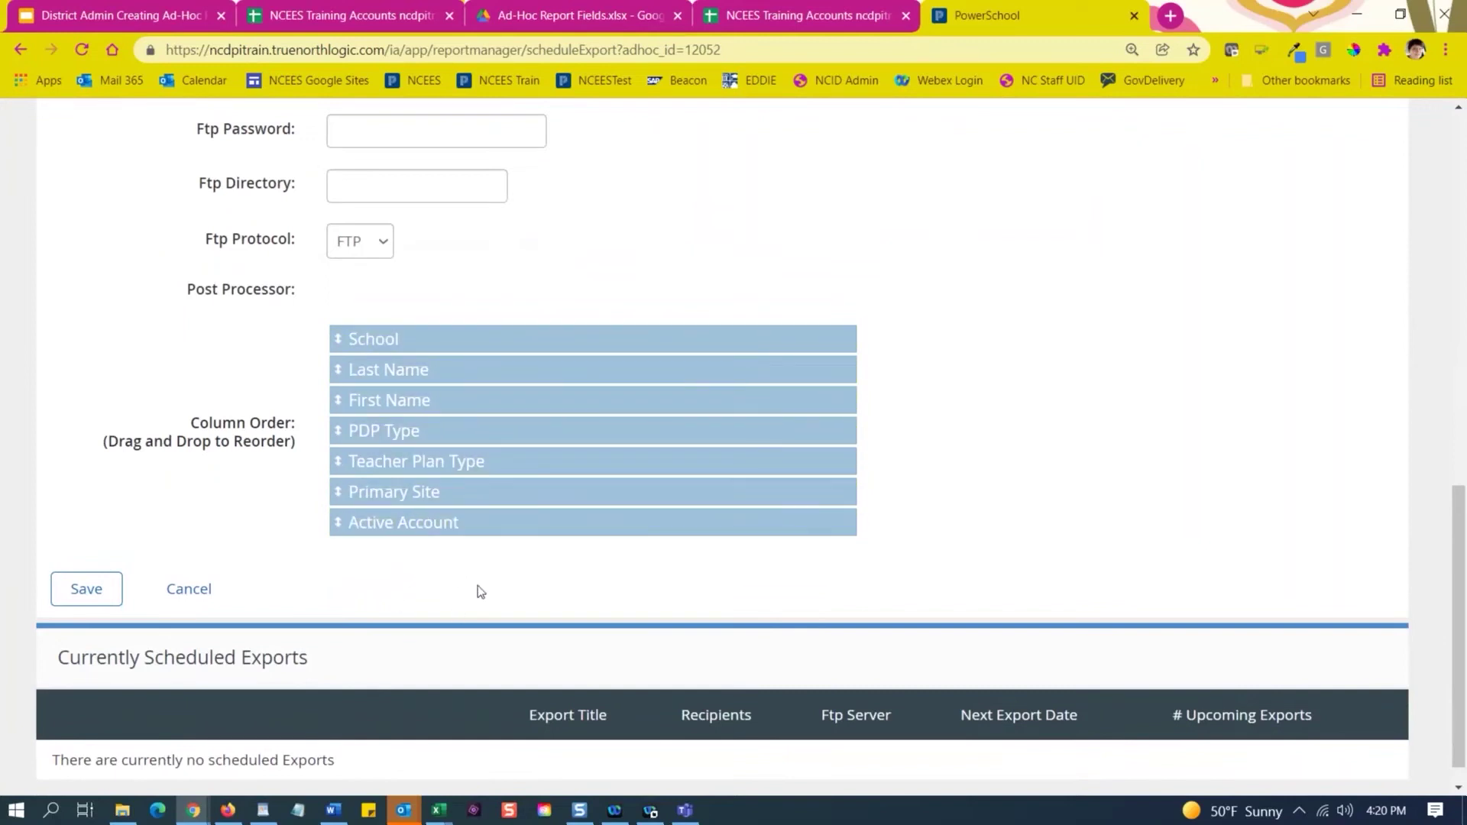
pyautogui.scroll(-1, 194, 546)
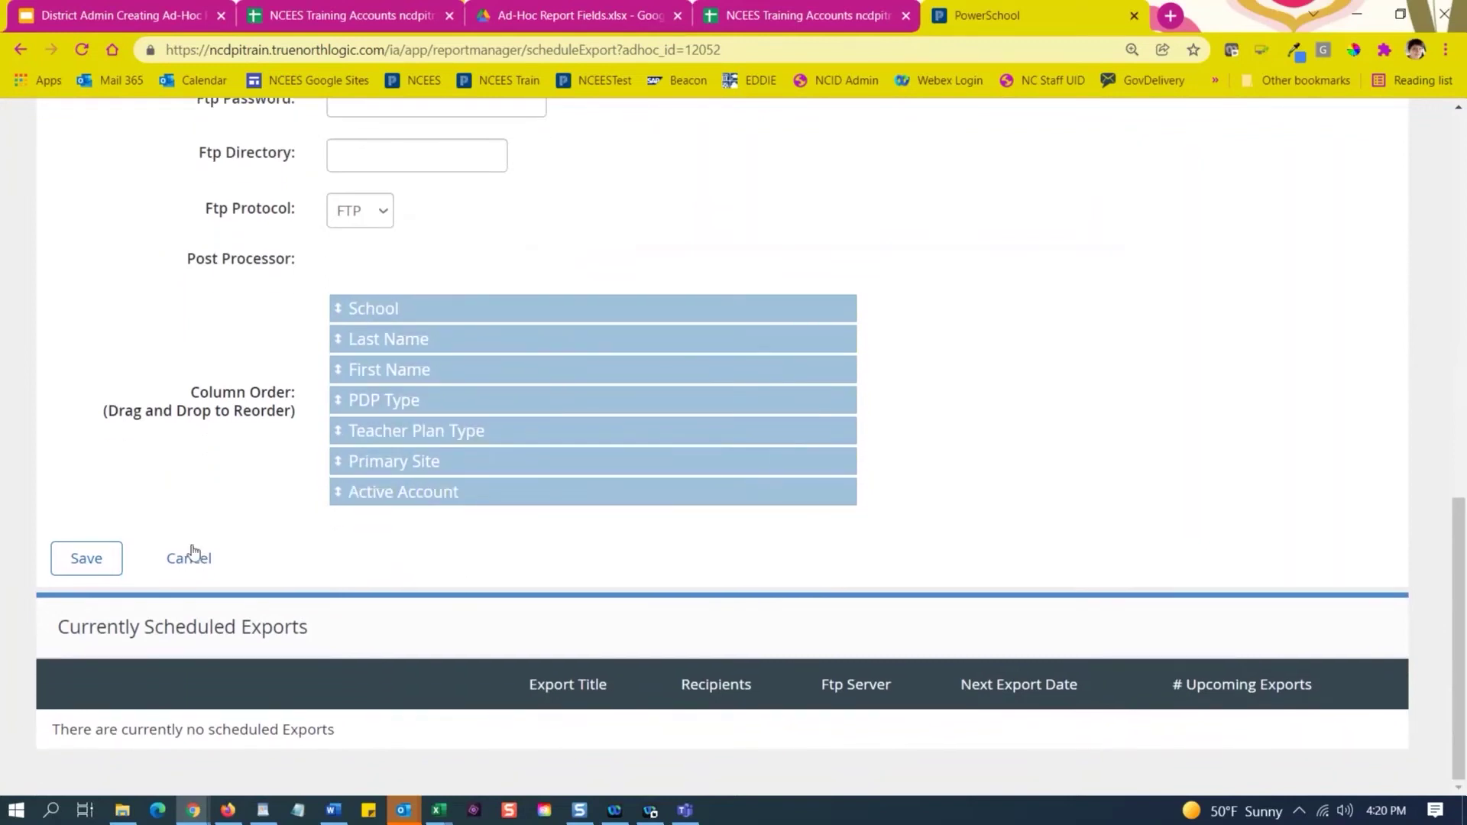
pyautogui.click(90, 561)
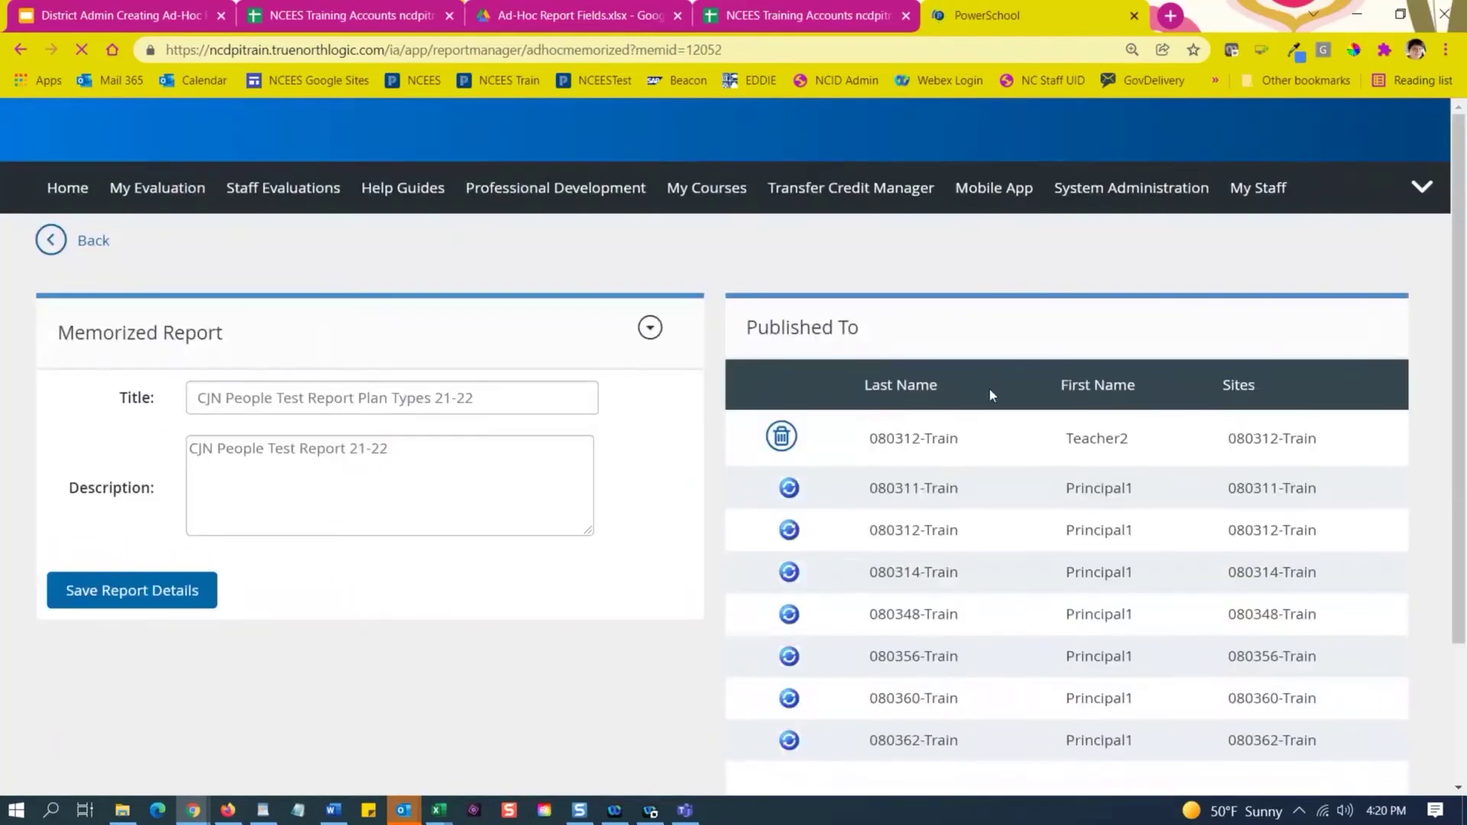
# Check Currently Scheduled Exports, pointing out the 3 upcoming exports.
pyautogui.click(651, 328)
pyautogui.click(651, 329)
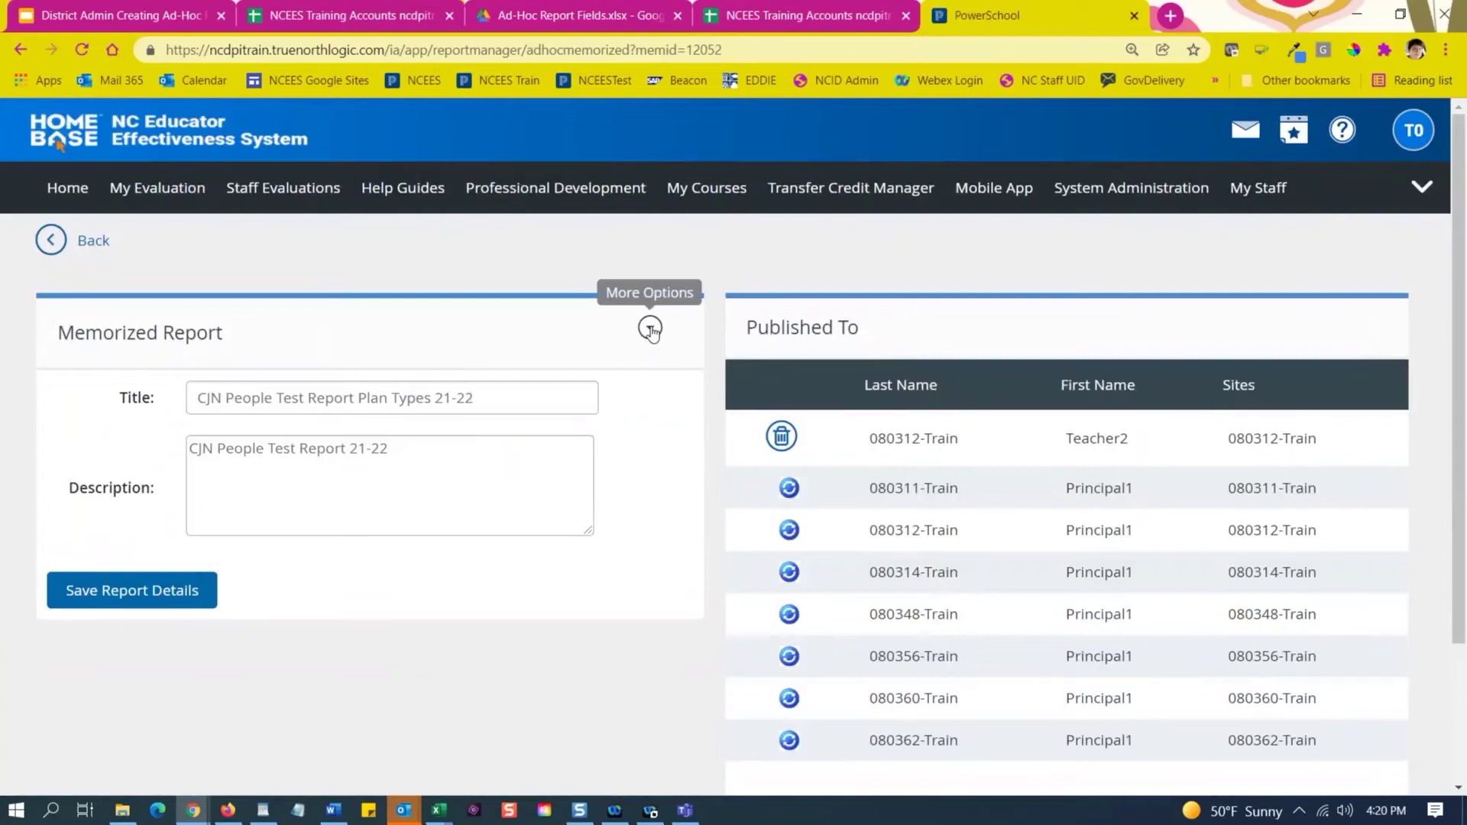
pyautogui.click(650, 329)
pyautogui.click(623, 426)
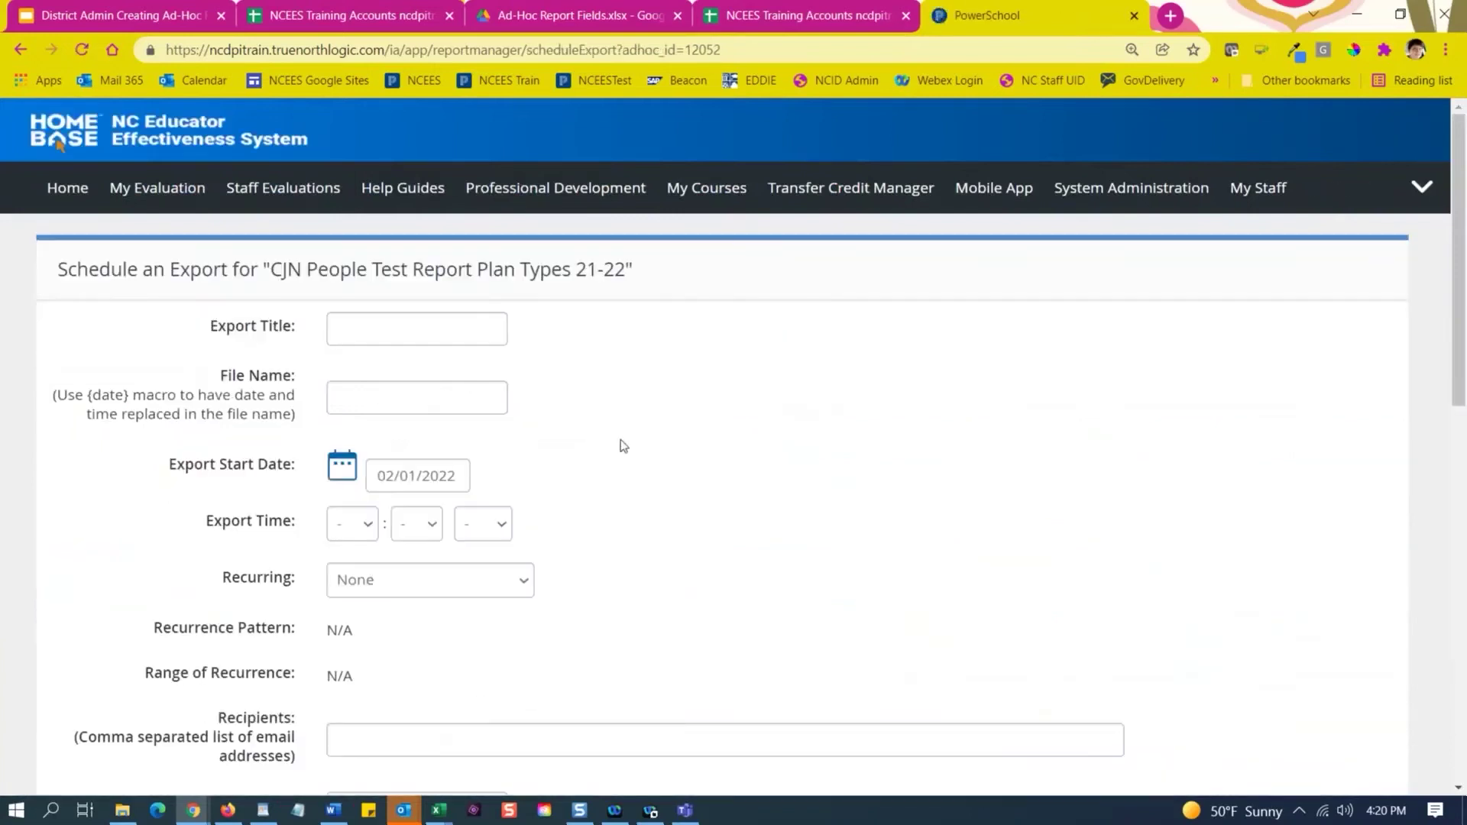
pyautogui.scroll(-12, 619, 442)
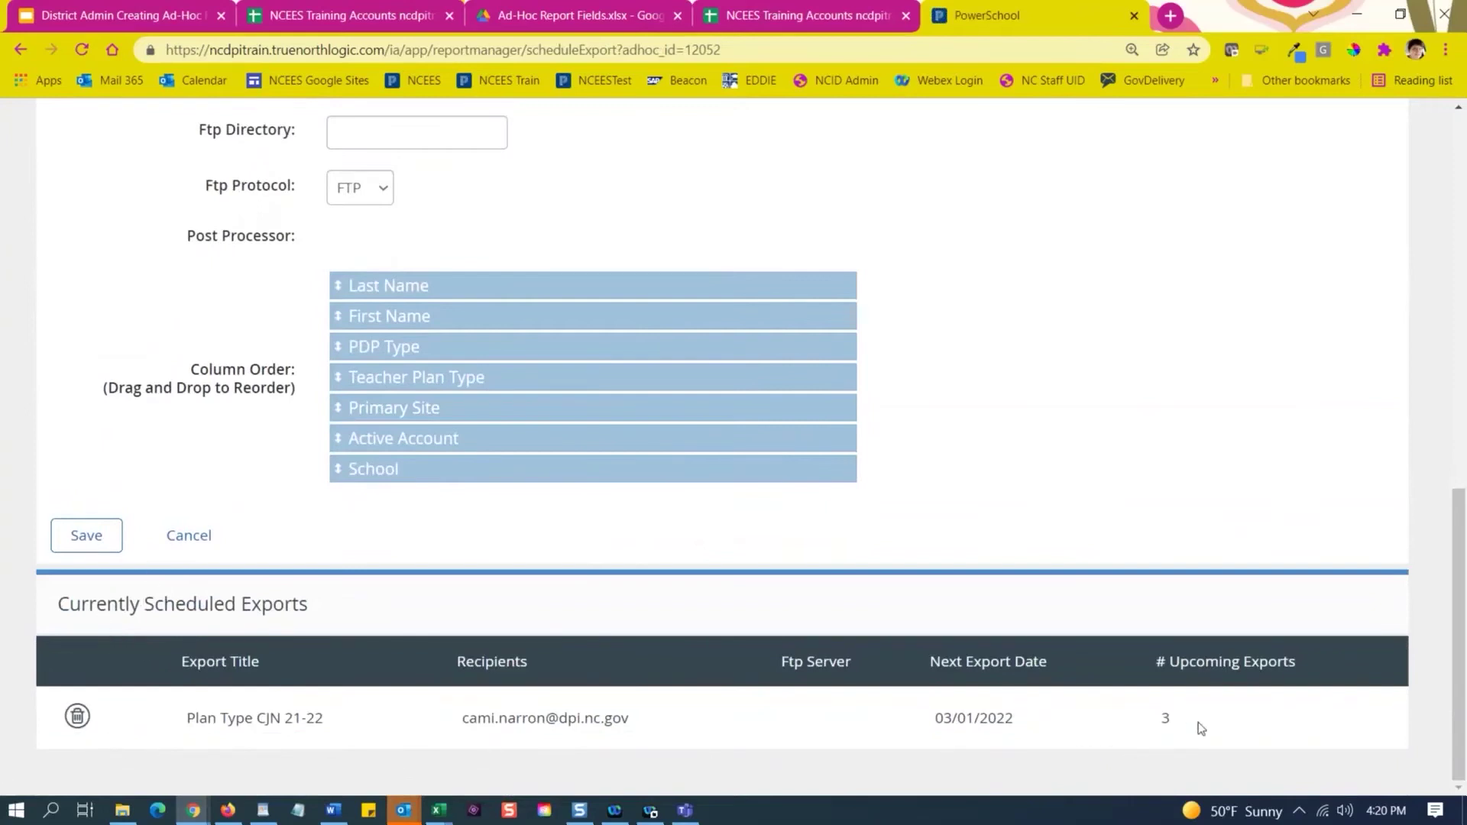
pyautogui.doubleClick(1164, 718)
pyautogui.scroll(10, 917, 467)
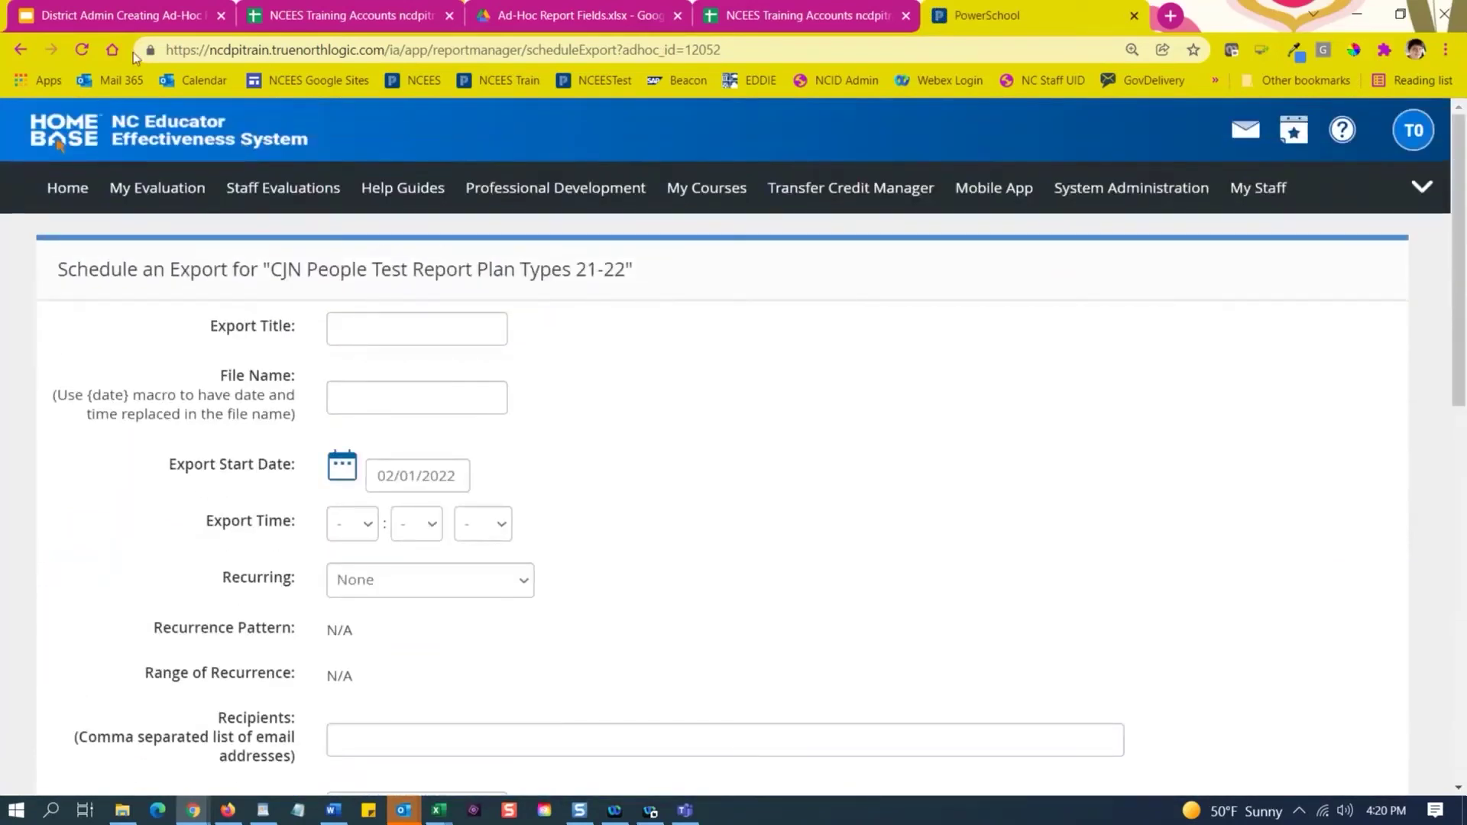
# Return to the training deck and present it as a slideshow.
pyautogui.click(118, 14)
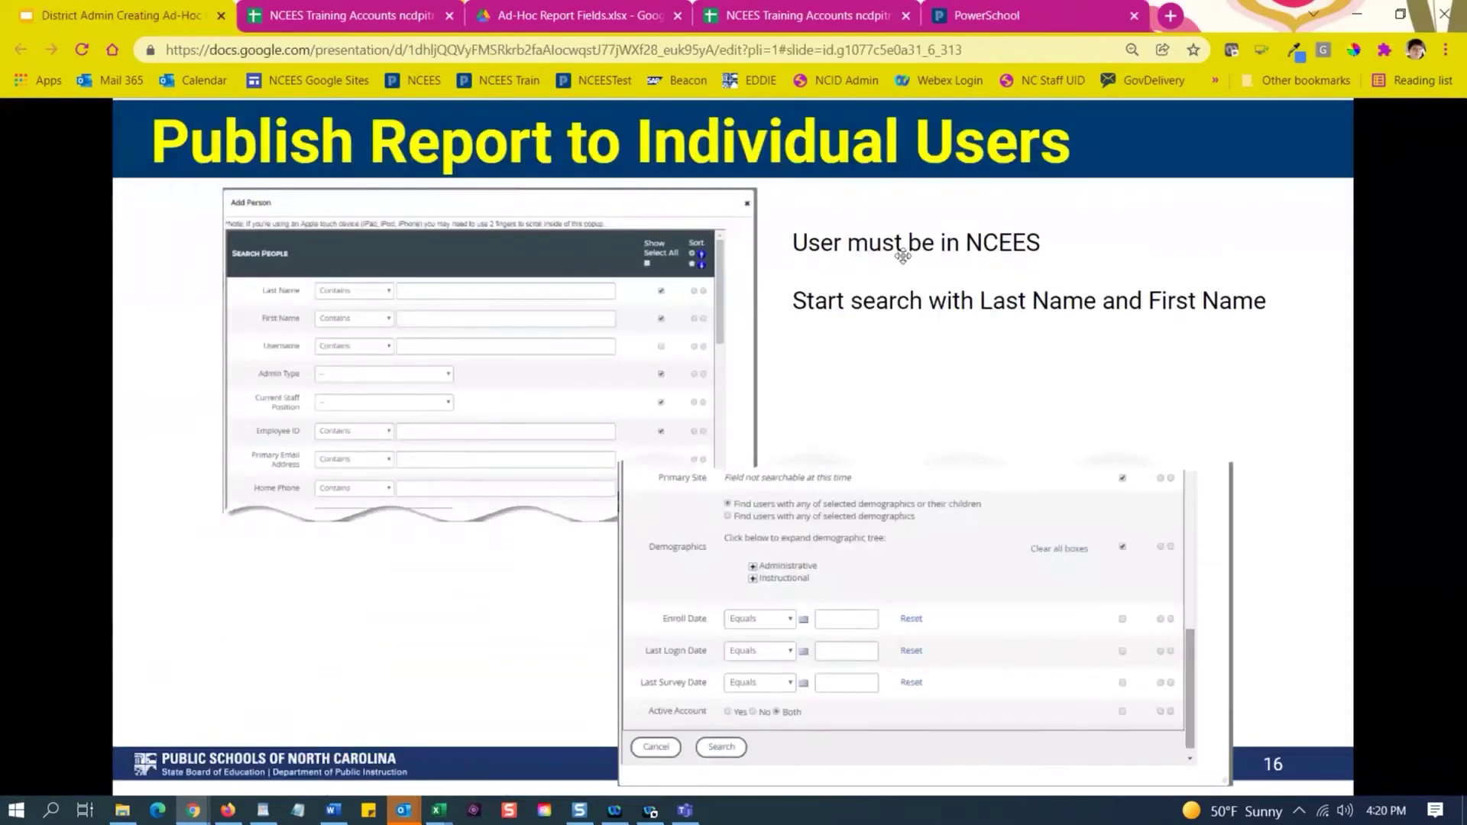
pyautogui.press('Escape')
pyautogui.click(1273, 123)
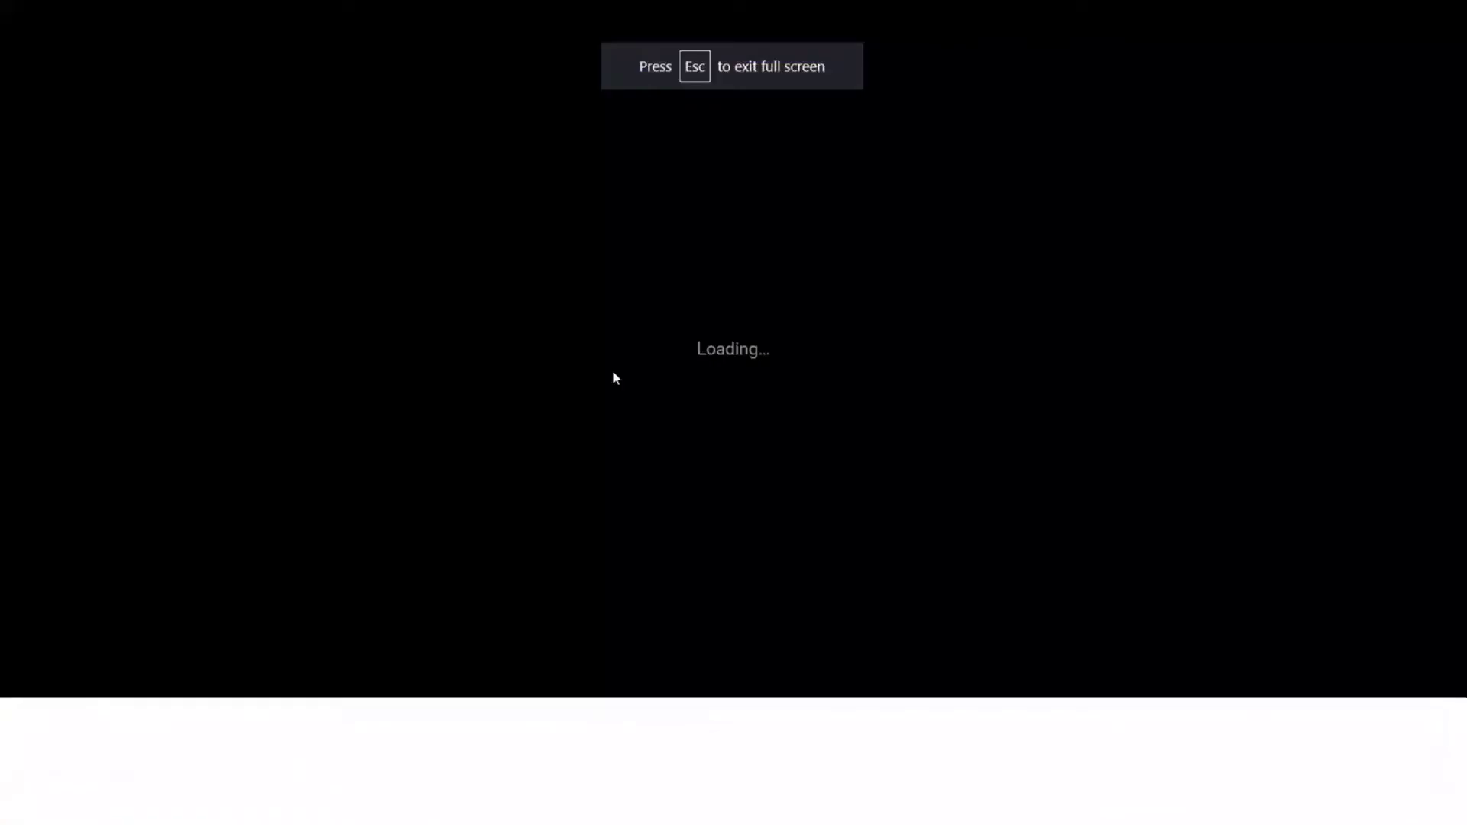
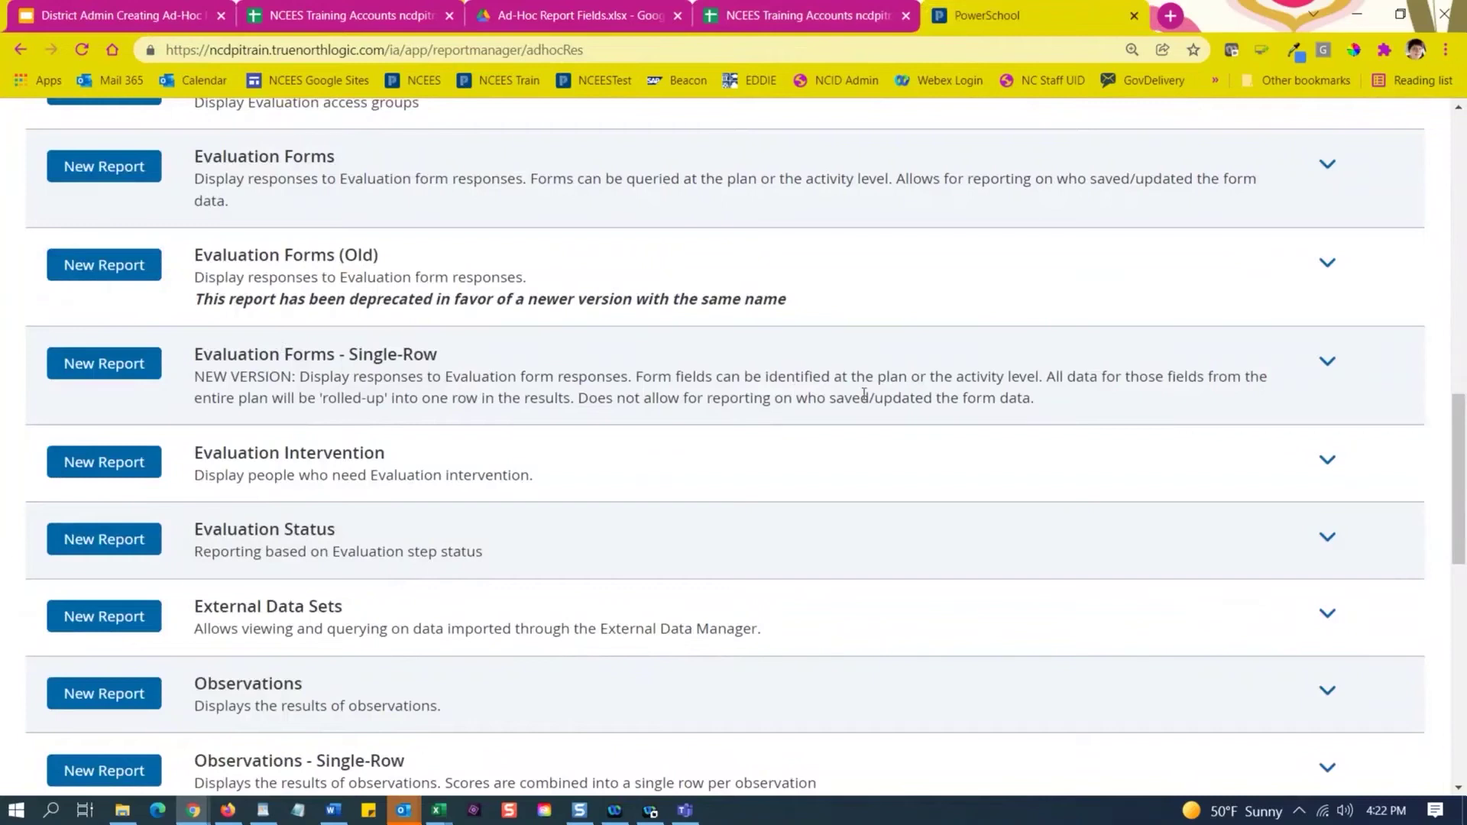
# Confirm Evaluation Forms - Single-Row has no saved templates, then start a new report for it.
pyautogui.click(1327, 370)
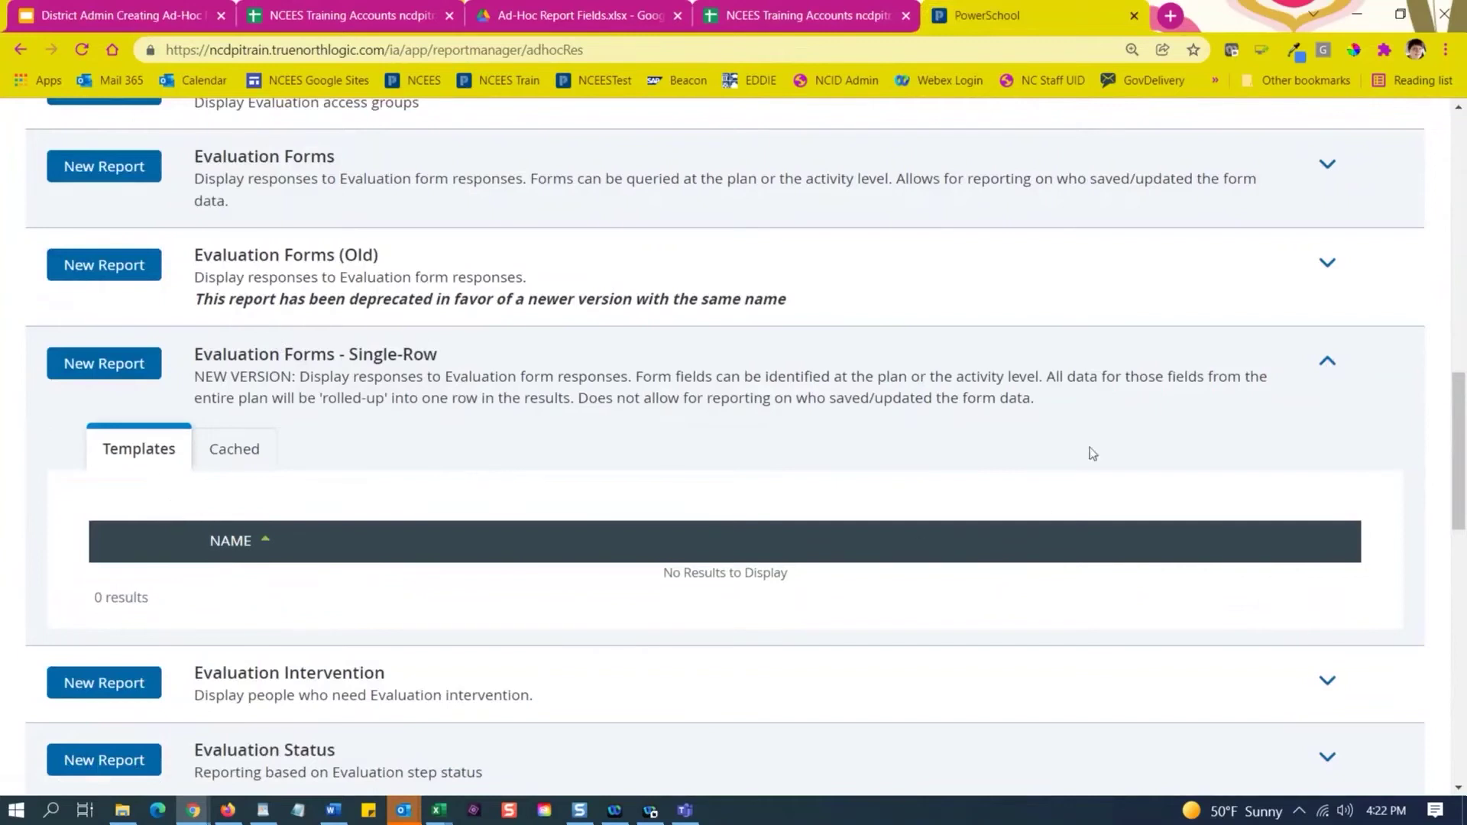
pyautogui.click(232, 811)
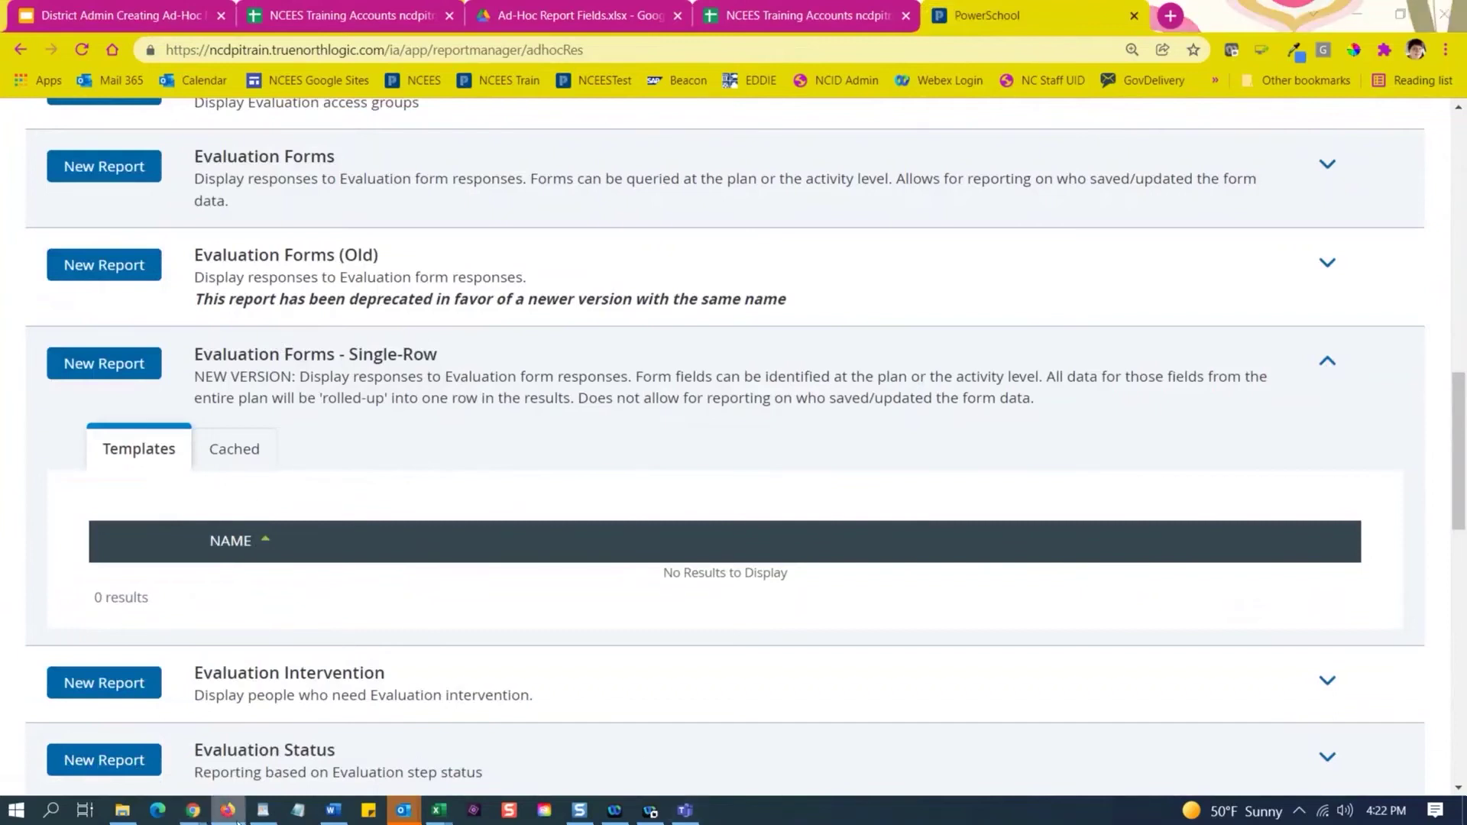
pyautogui.click(340, 453)
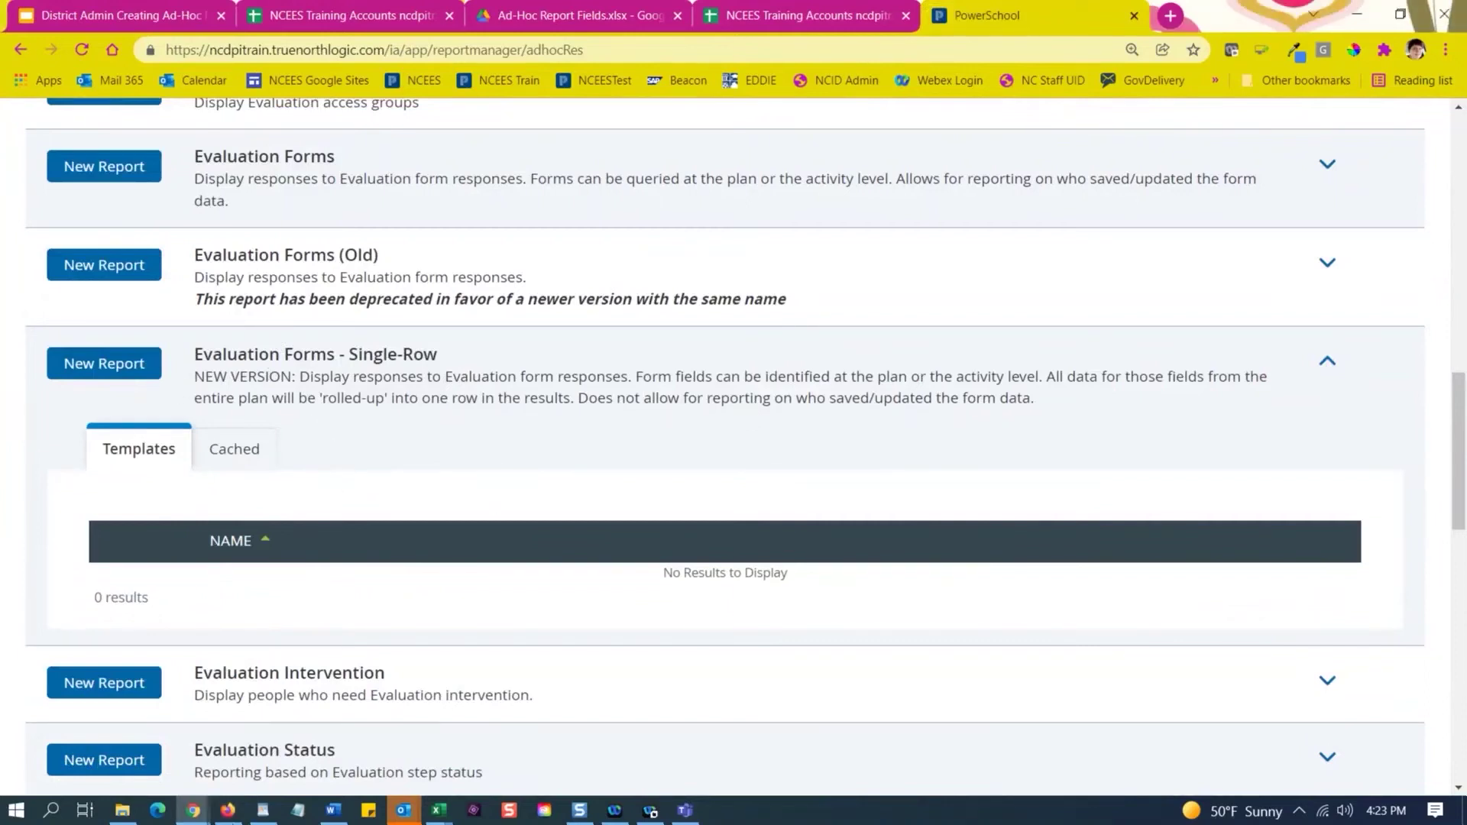
pyautogui.click(111, 373)
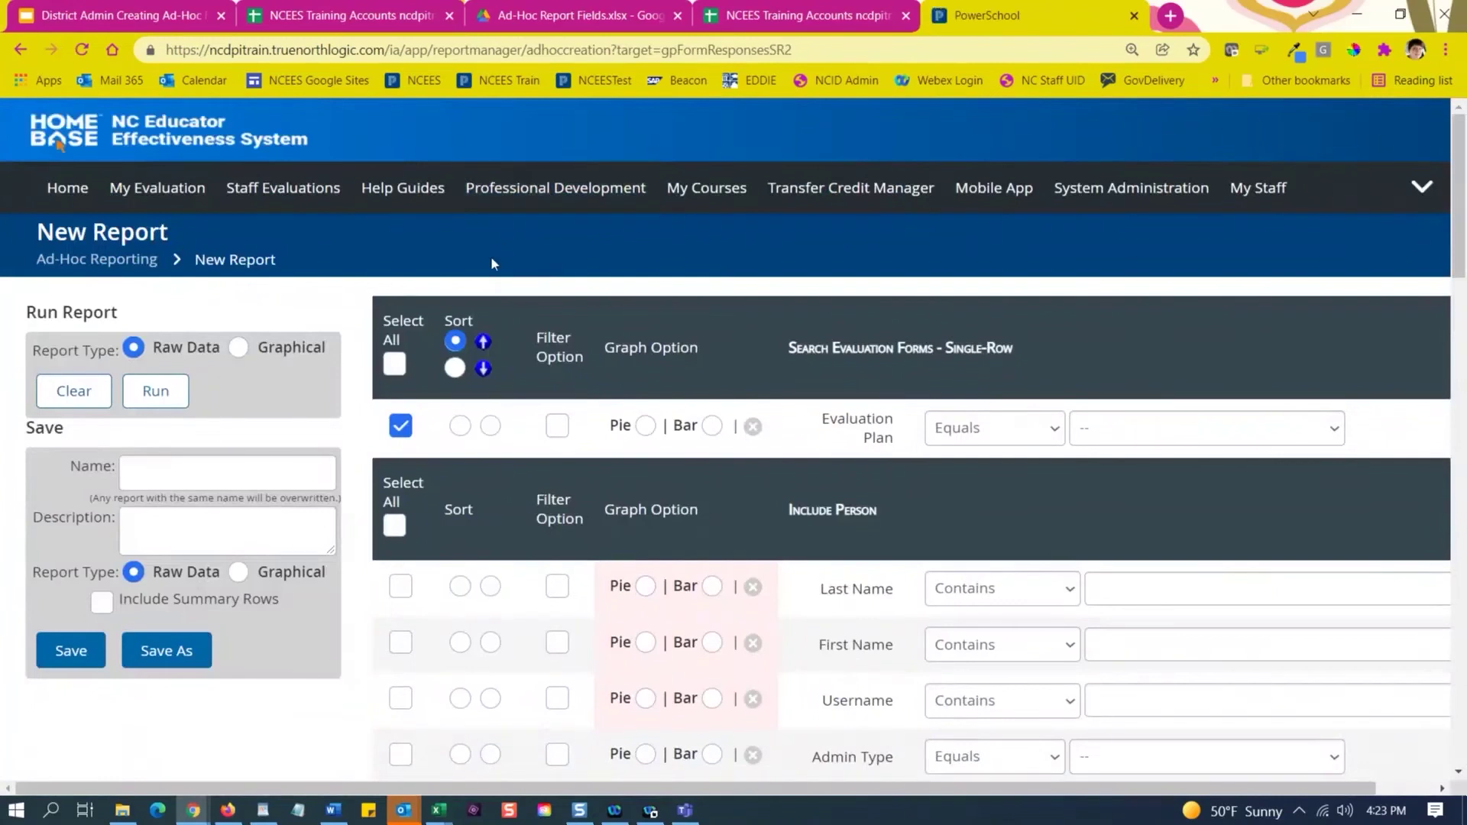
# Clear all preselected fields with Select All, then bring up the Evaluation Plan value list.
pyautogui.scroll(-3, 492, 263)
pyautogui.scroll(3, 666, 272)
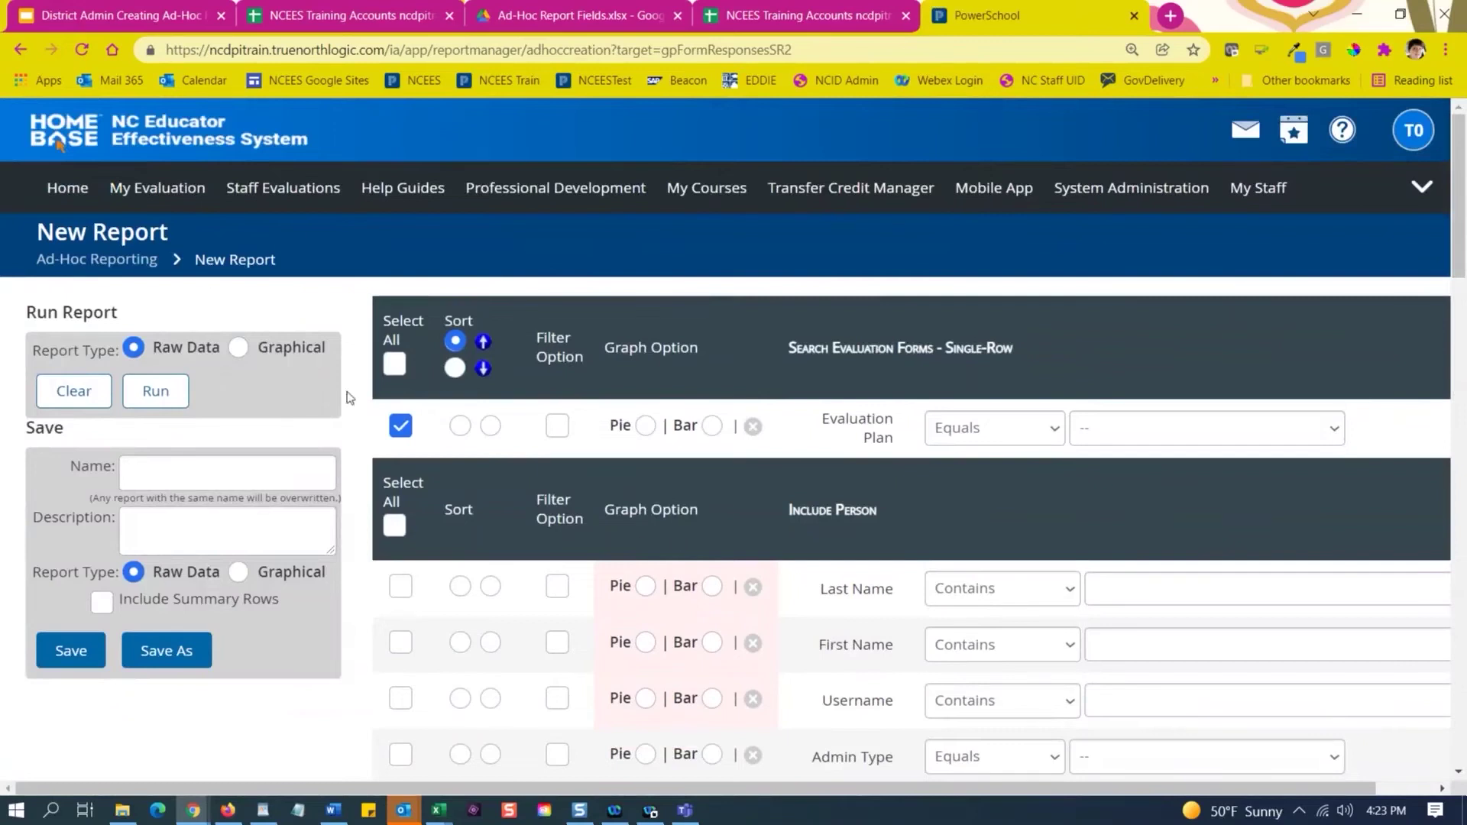
pyautogui.click(395, 364)
pyautogui.click(395, 364)
pyautogui.scroll(-6, 486, 462)
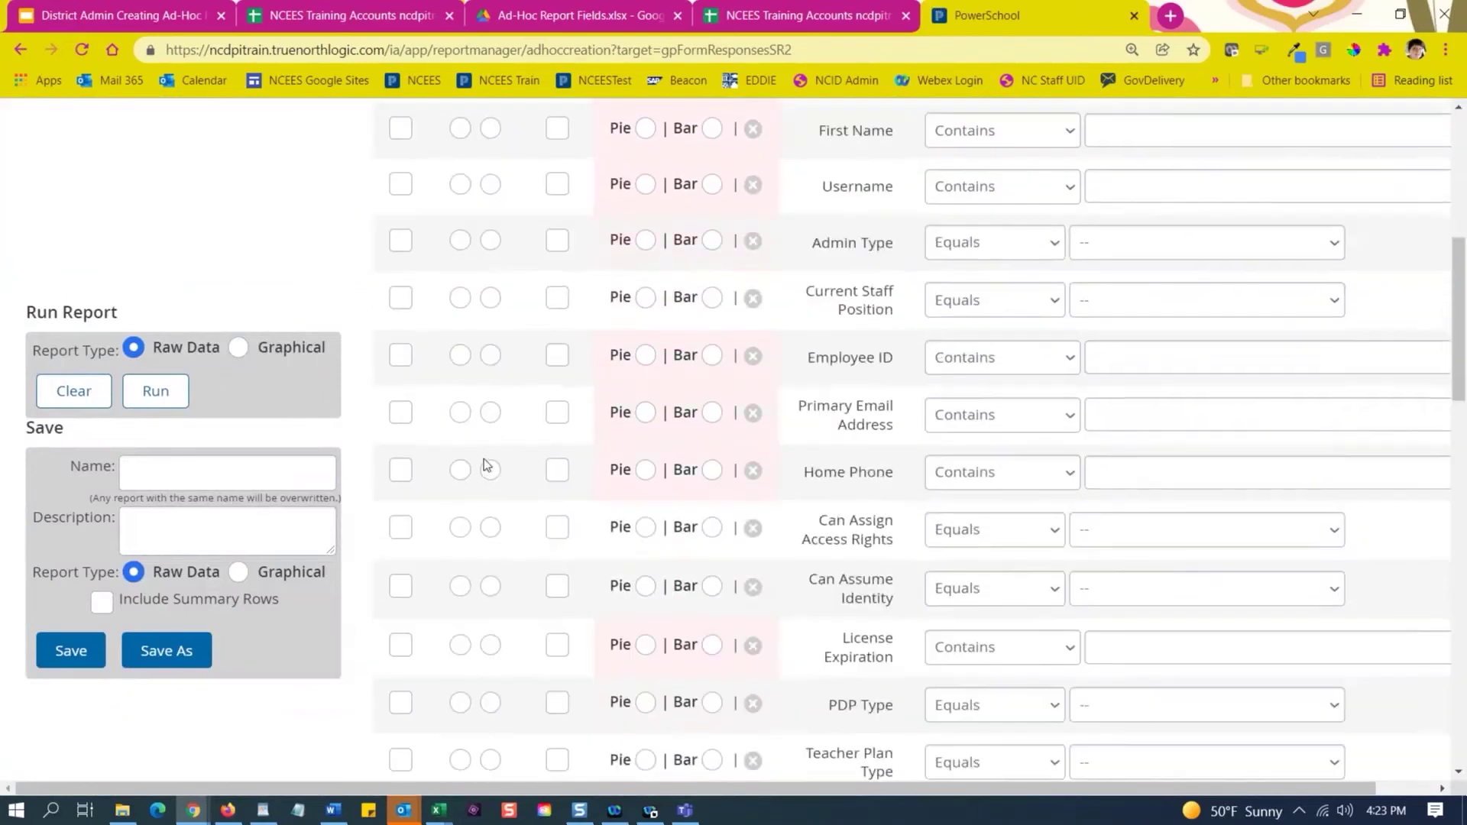
pyautogui.scroll(6, 485, 462)
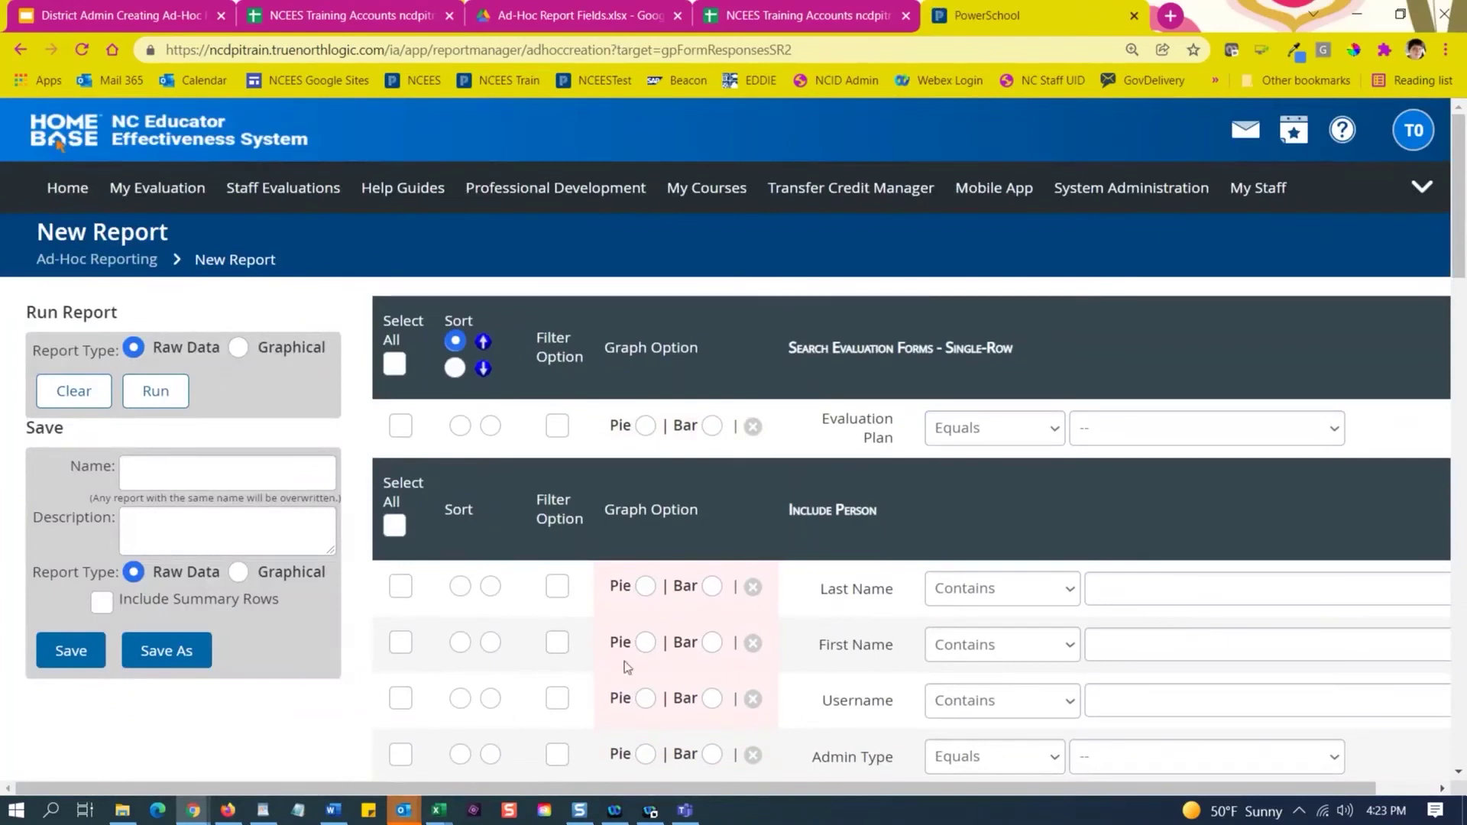
pyautogui.click(1137, 445)
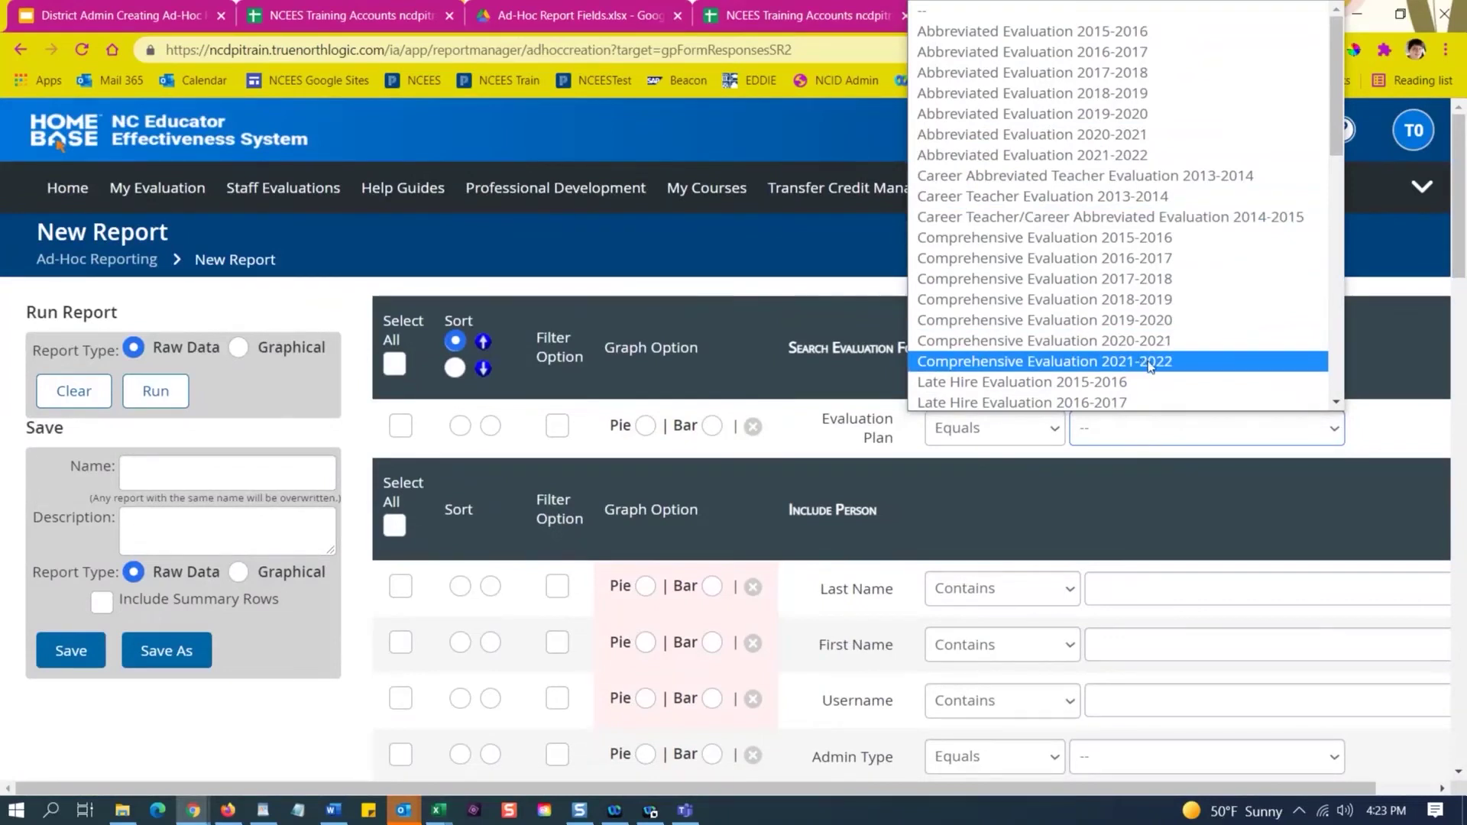
# Filter to Comprehensive Evaluation 2021-2022 and output Evaluation Plan, Last Name and First Name.
pyautogui.click(1152, 367)
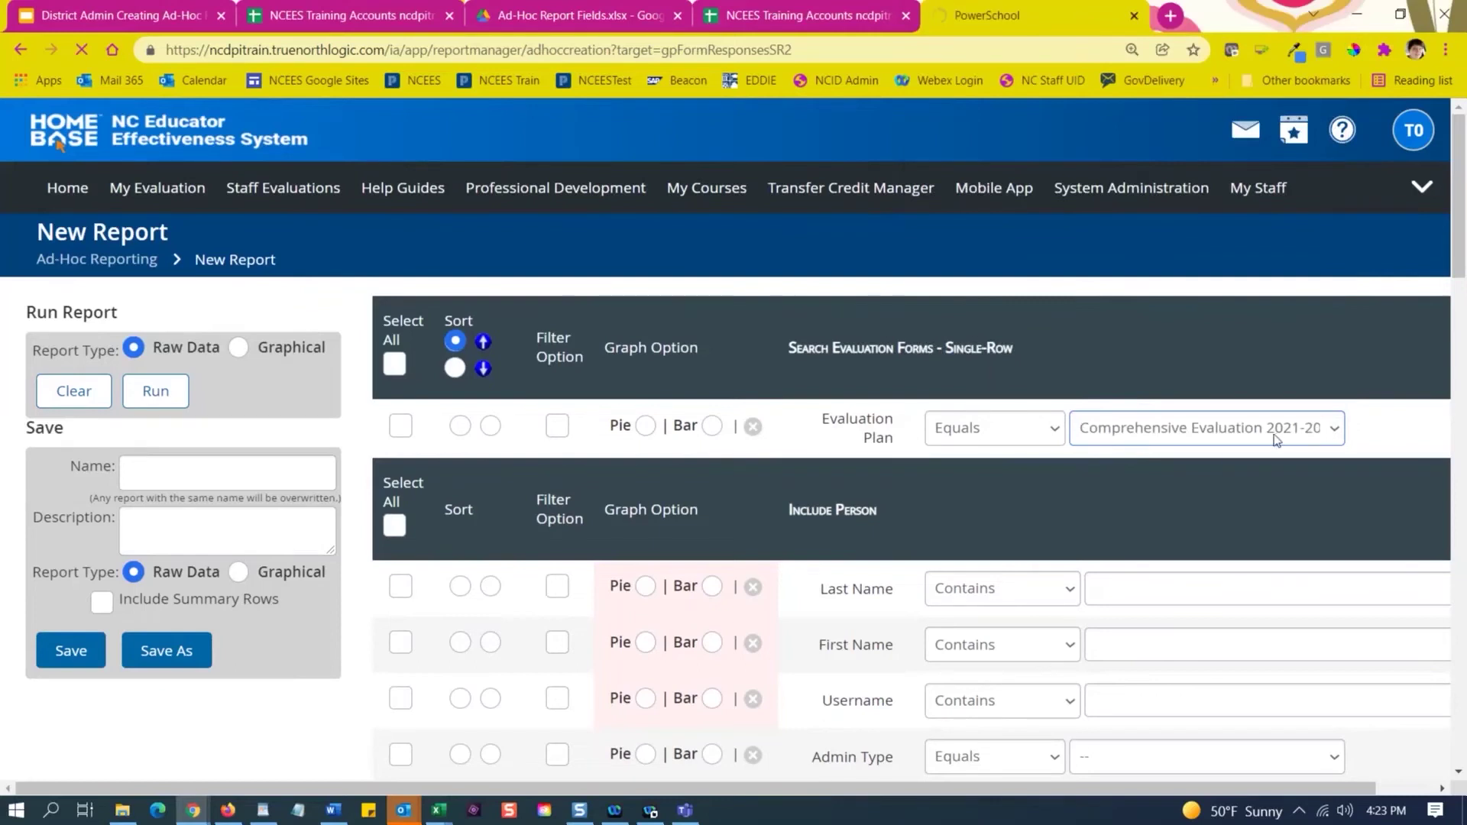
pyautogui.click(399, 427)
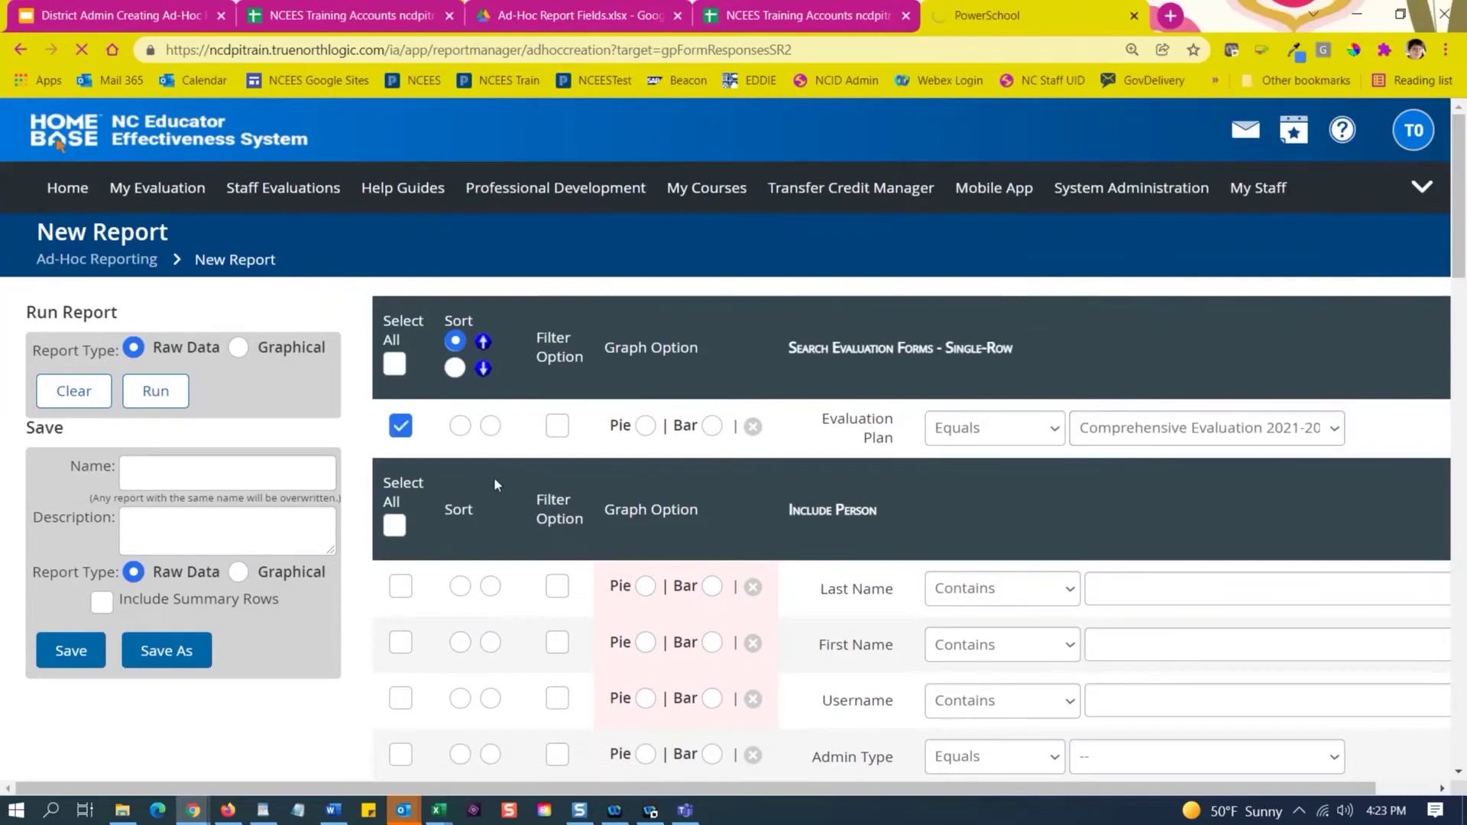
pyautogui.scroll(-4, 548, 429)
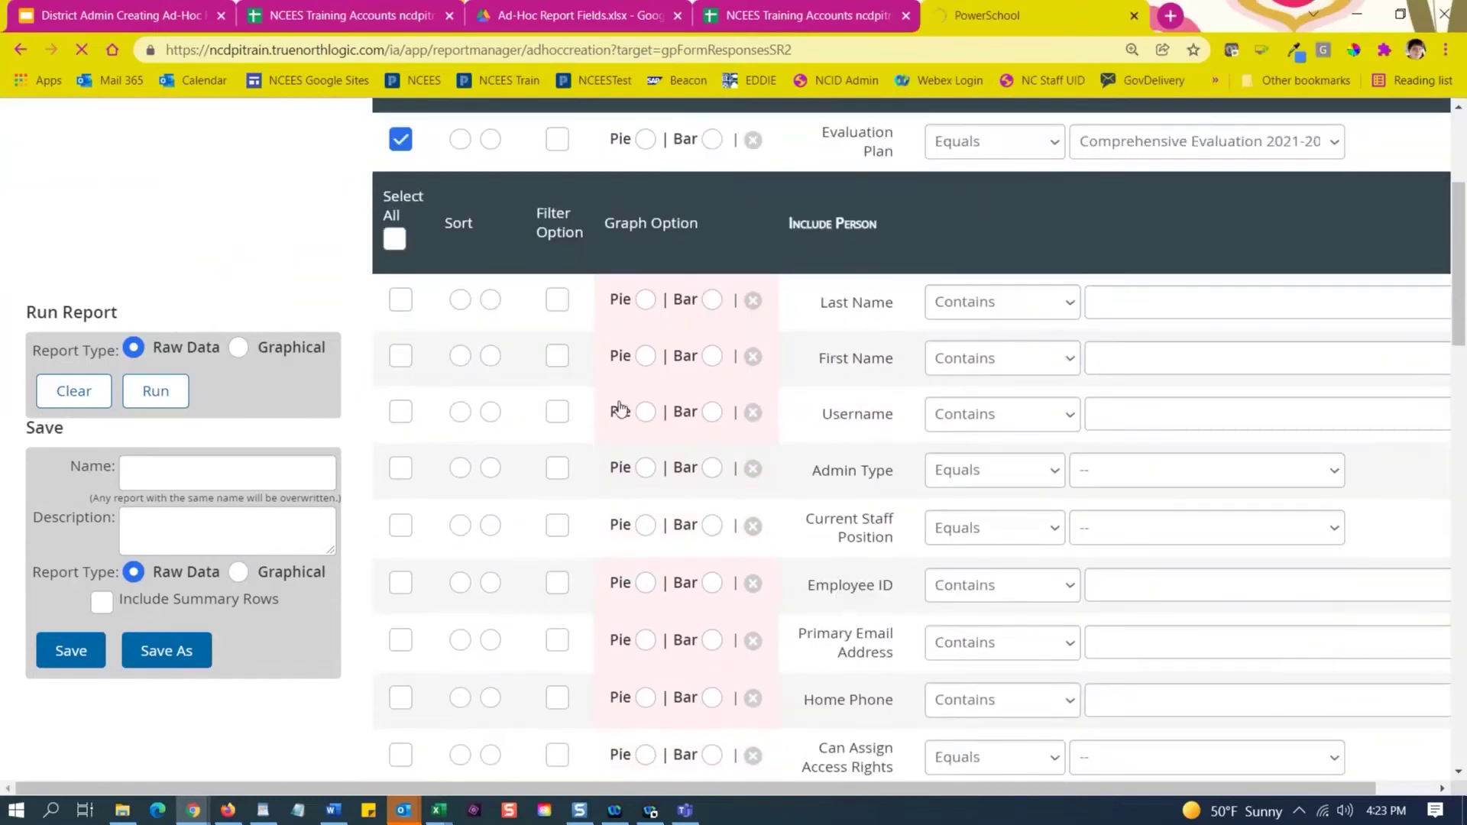
pyautogui.scroll(-1, 621, 411)
pyautogui.click(400, 205)
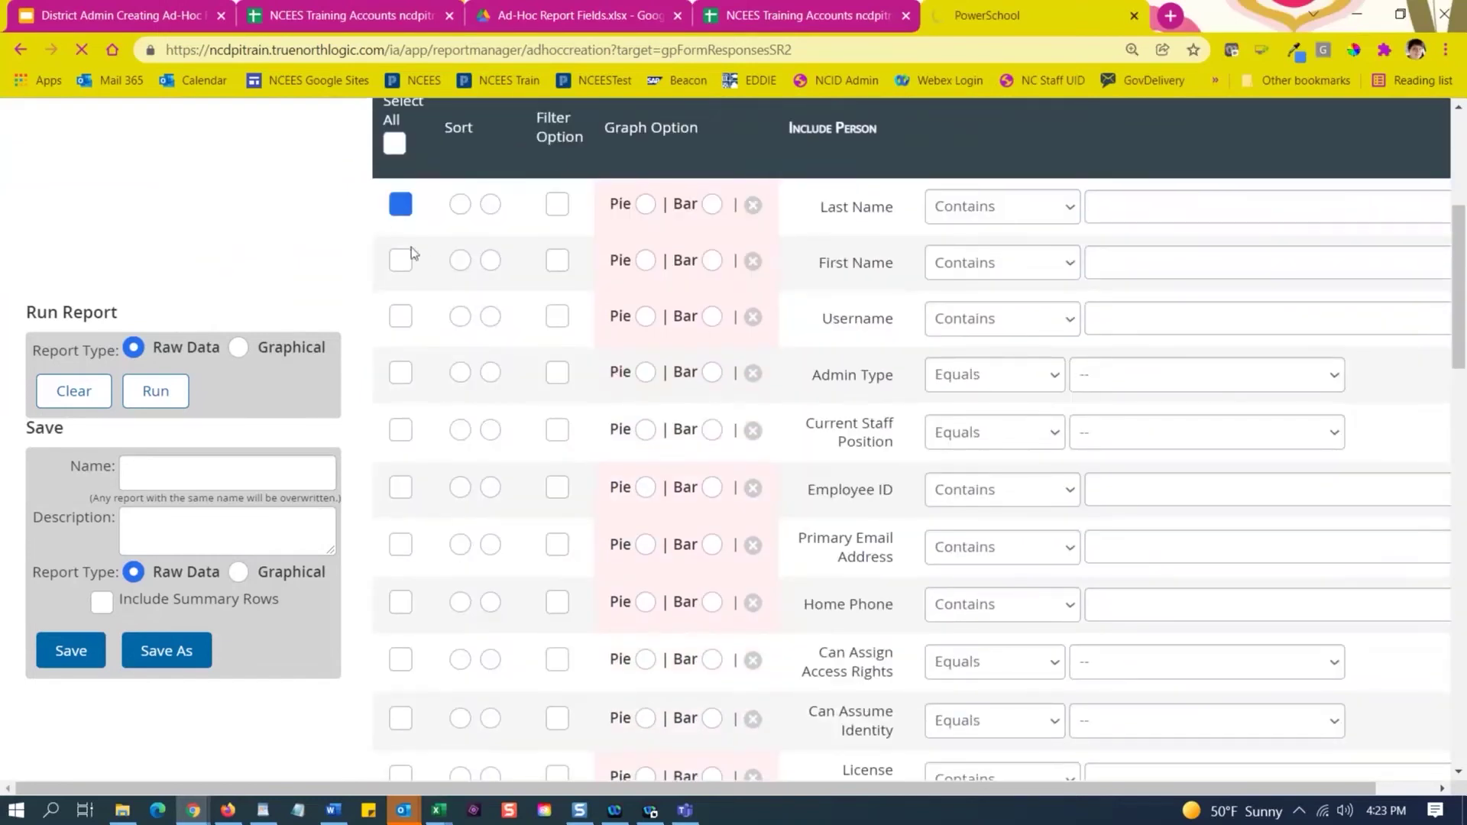
pyautogui.click(400, 260)
pyautogui.scroll(-3, 483, 480)
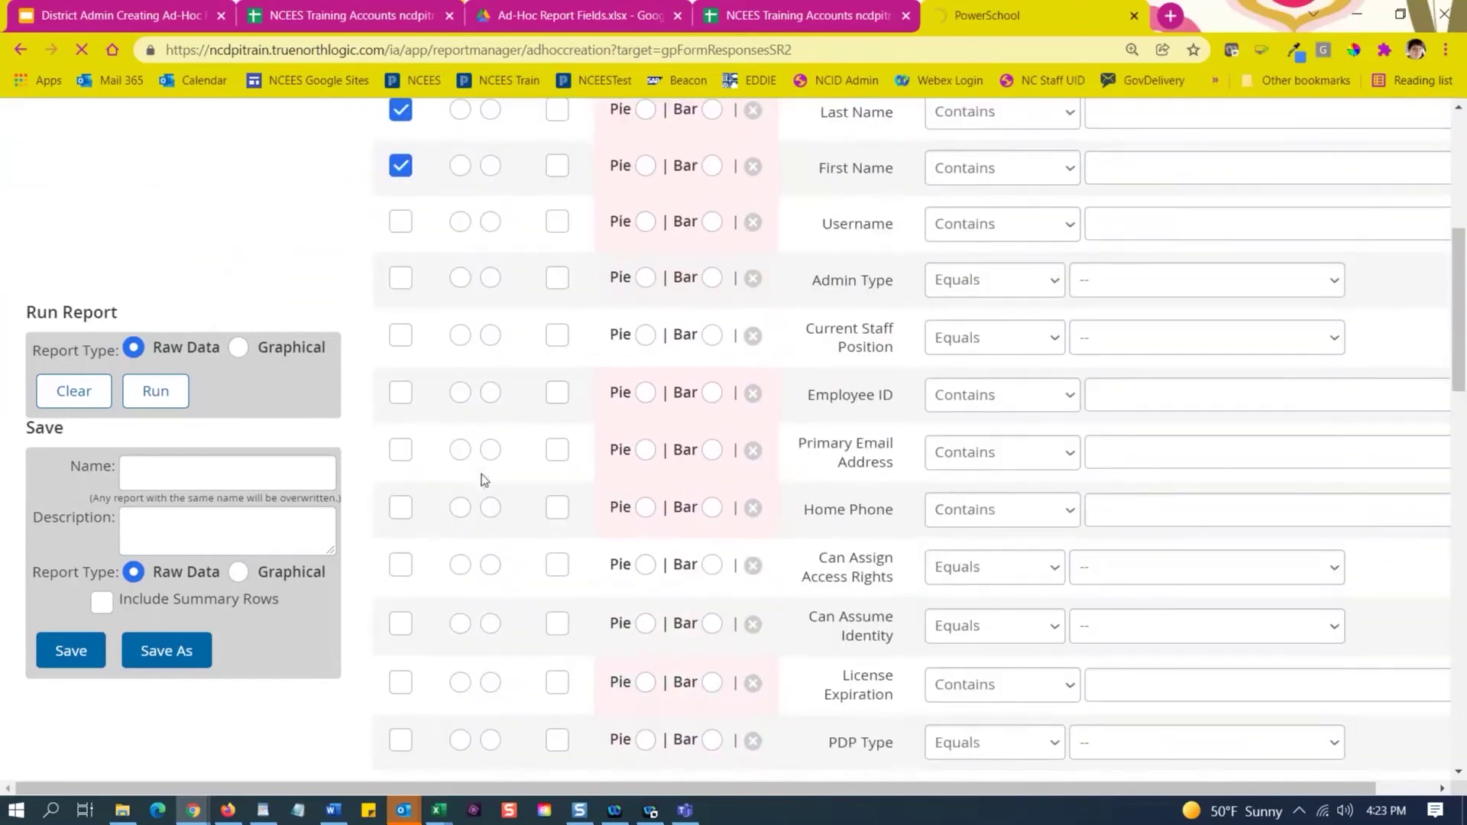
pyautogui.scroll(-1, 525, 390)
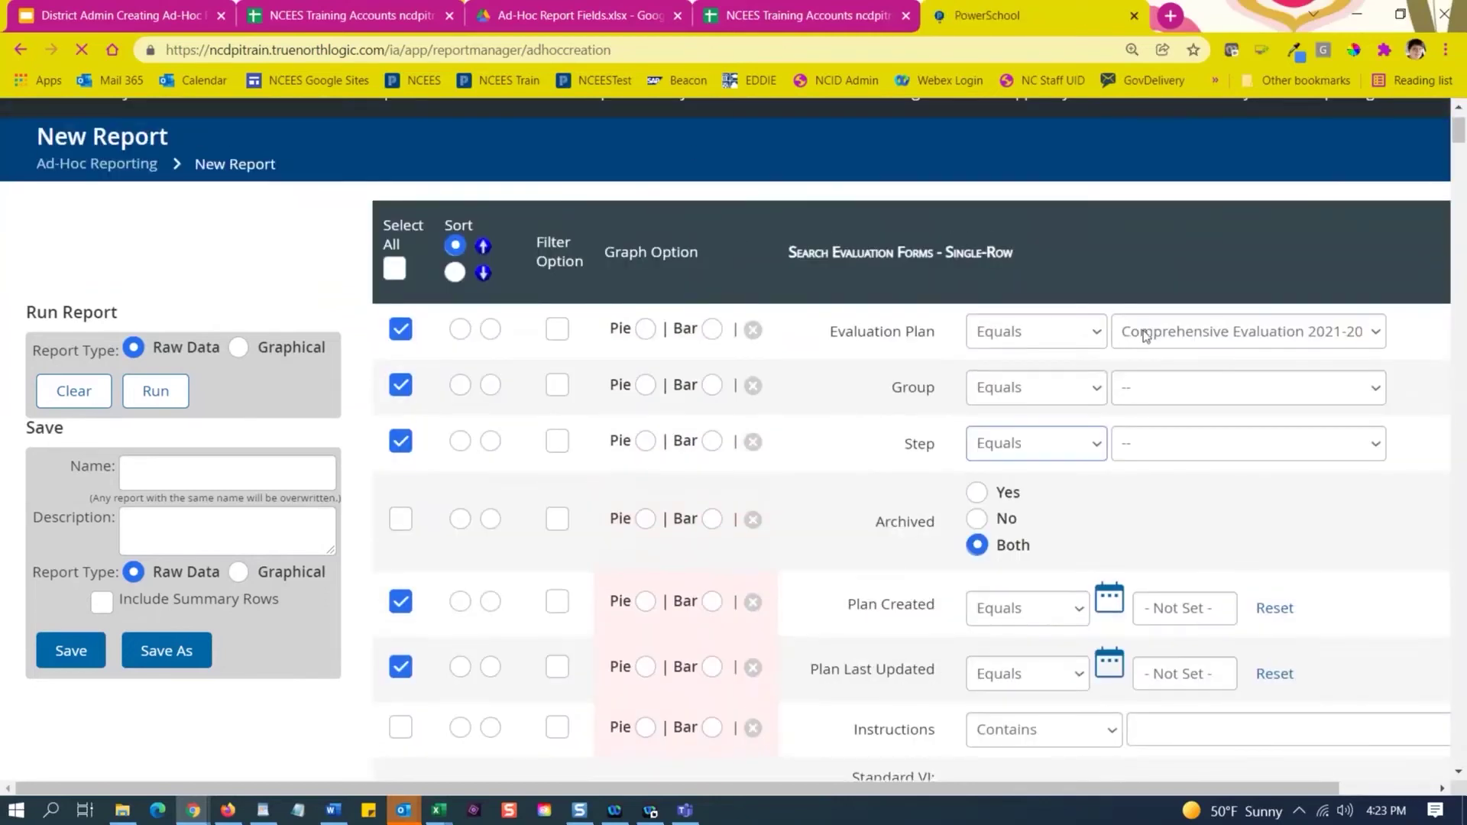
pyautogui.click(1234, 337)
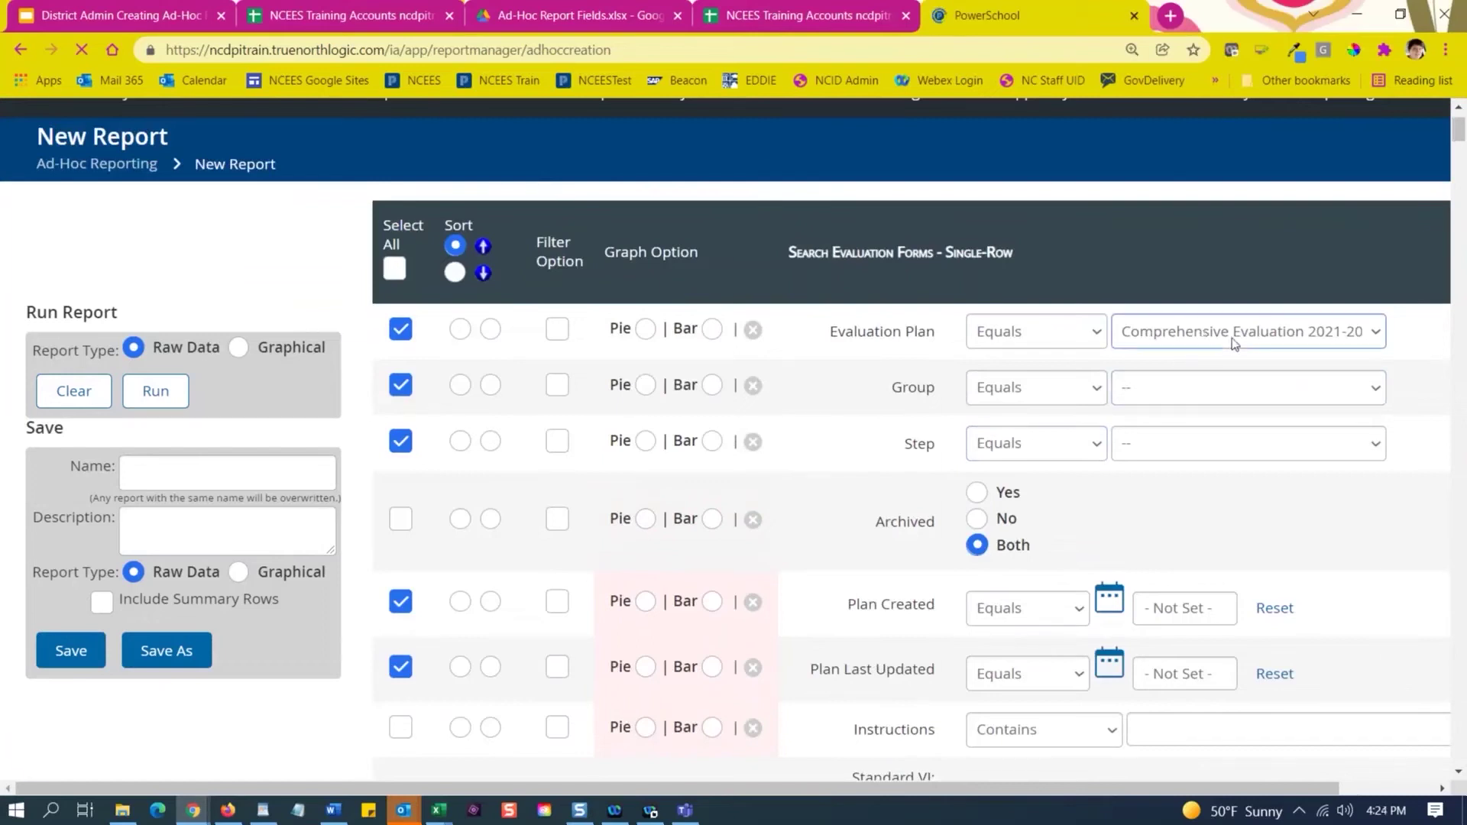
pyautogui.click(1234, 342)
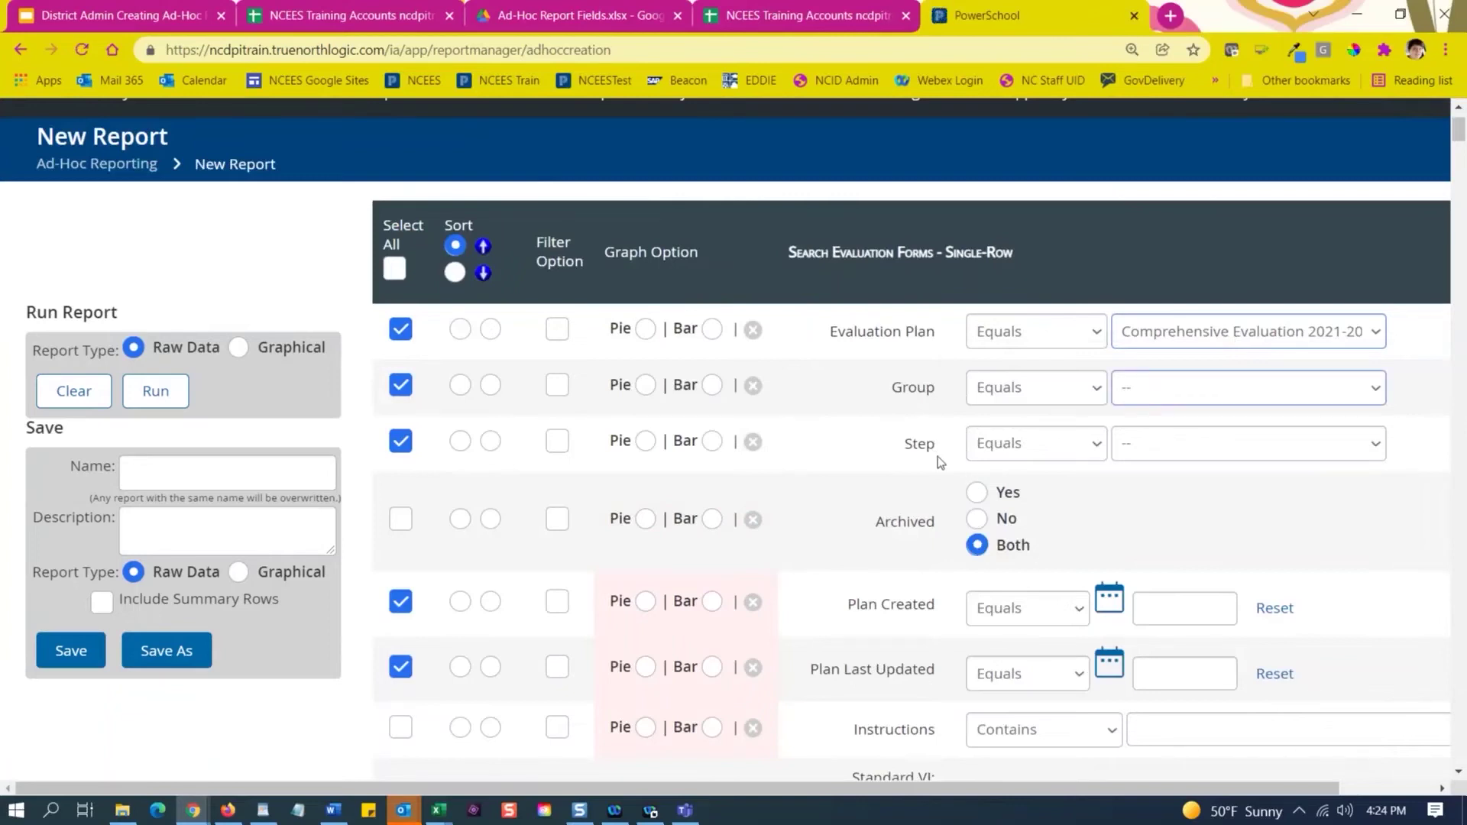
# Leave the Group and Step filters unset and remove Group and Step from the output.
pyautogui.click(1165, 394)
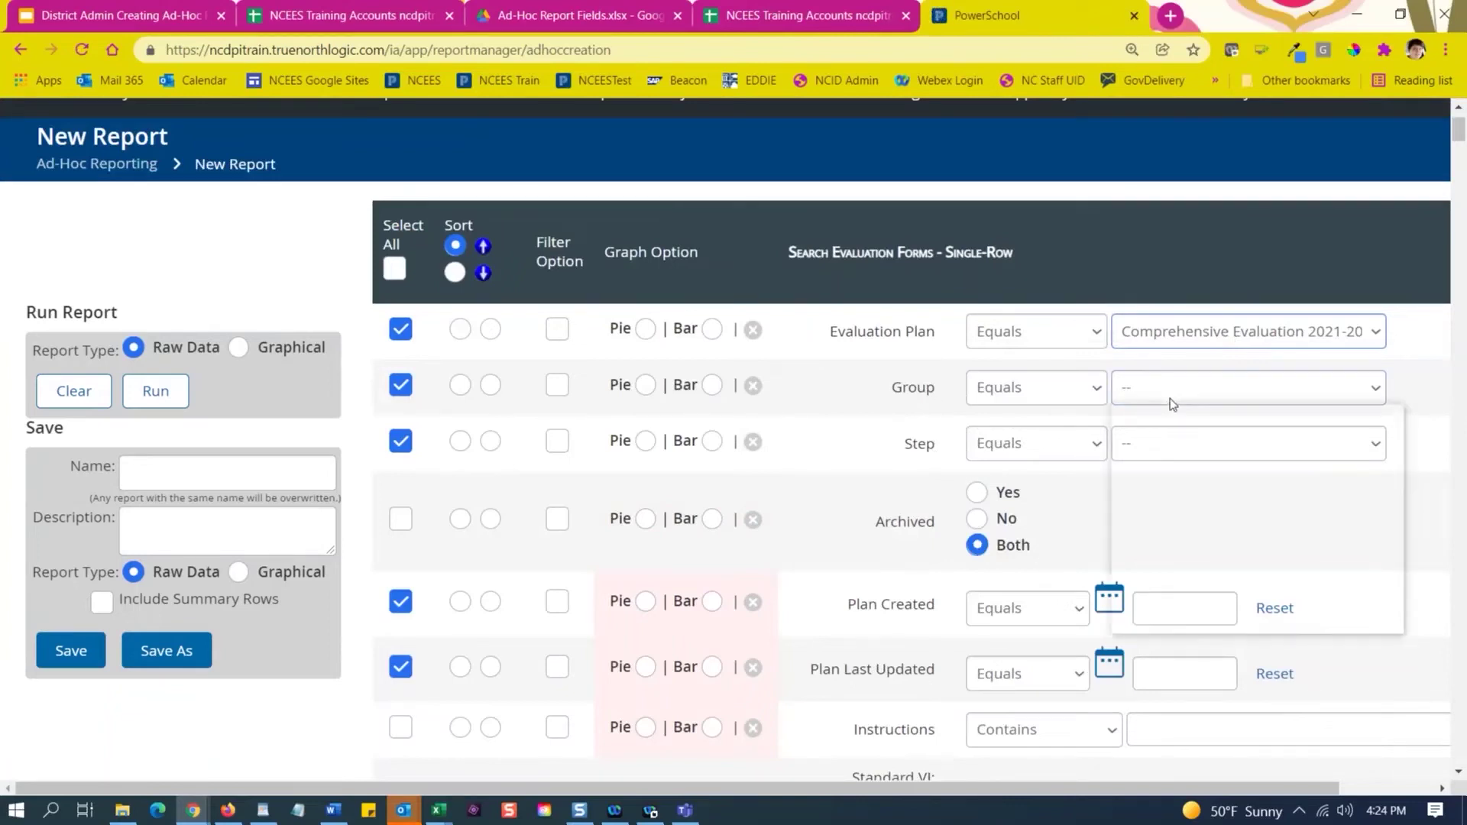
pyautogui.click(1171, 398)
pyautogui.click(1372, 397)
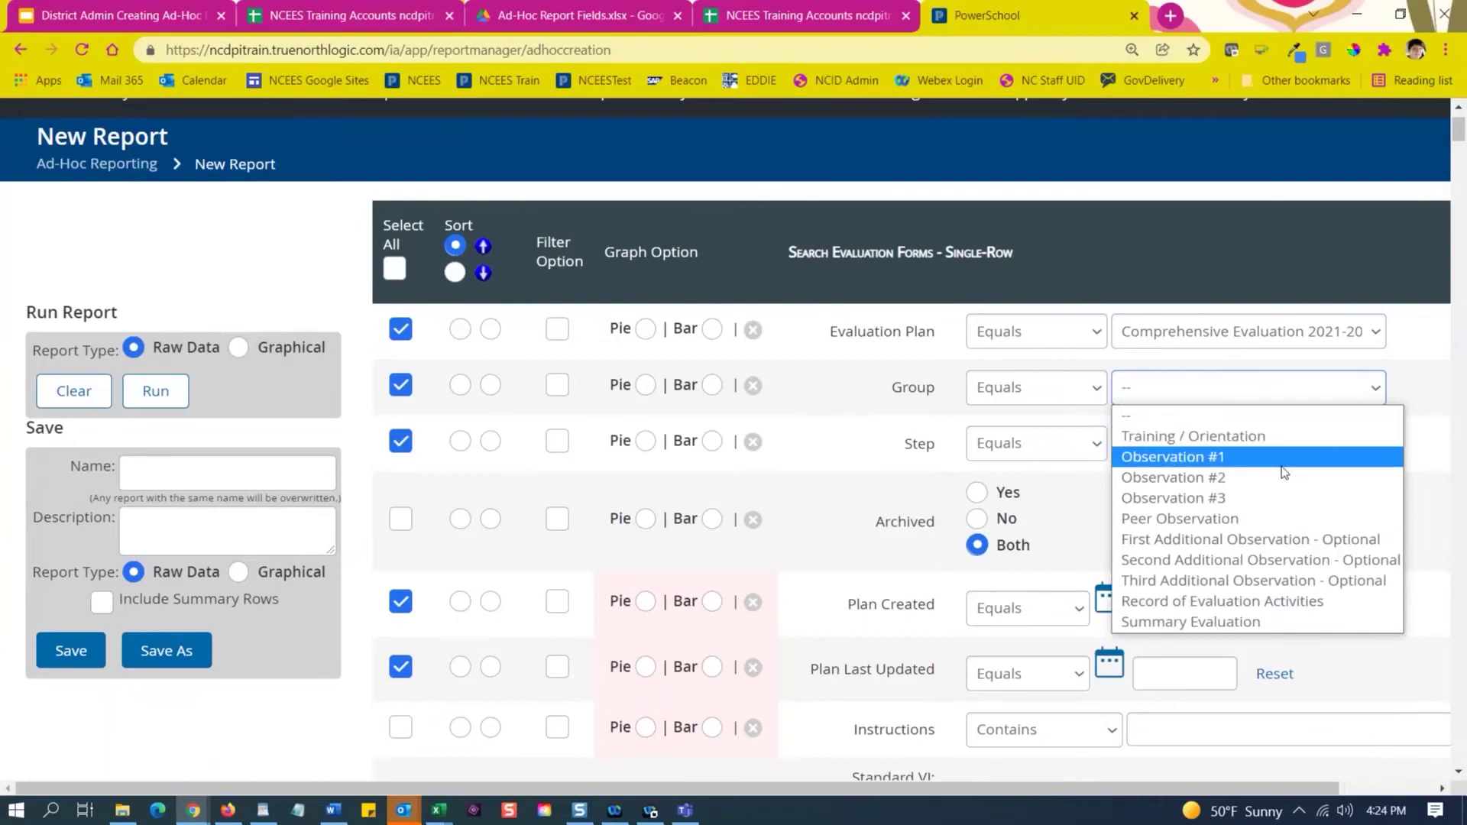
pyautogui.click(1369, 414)
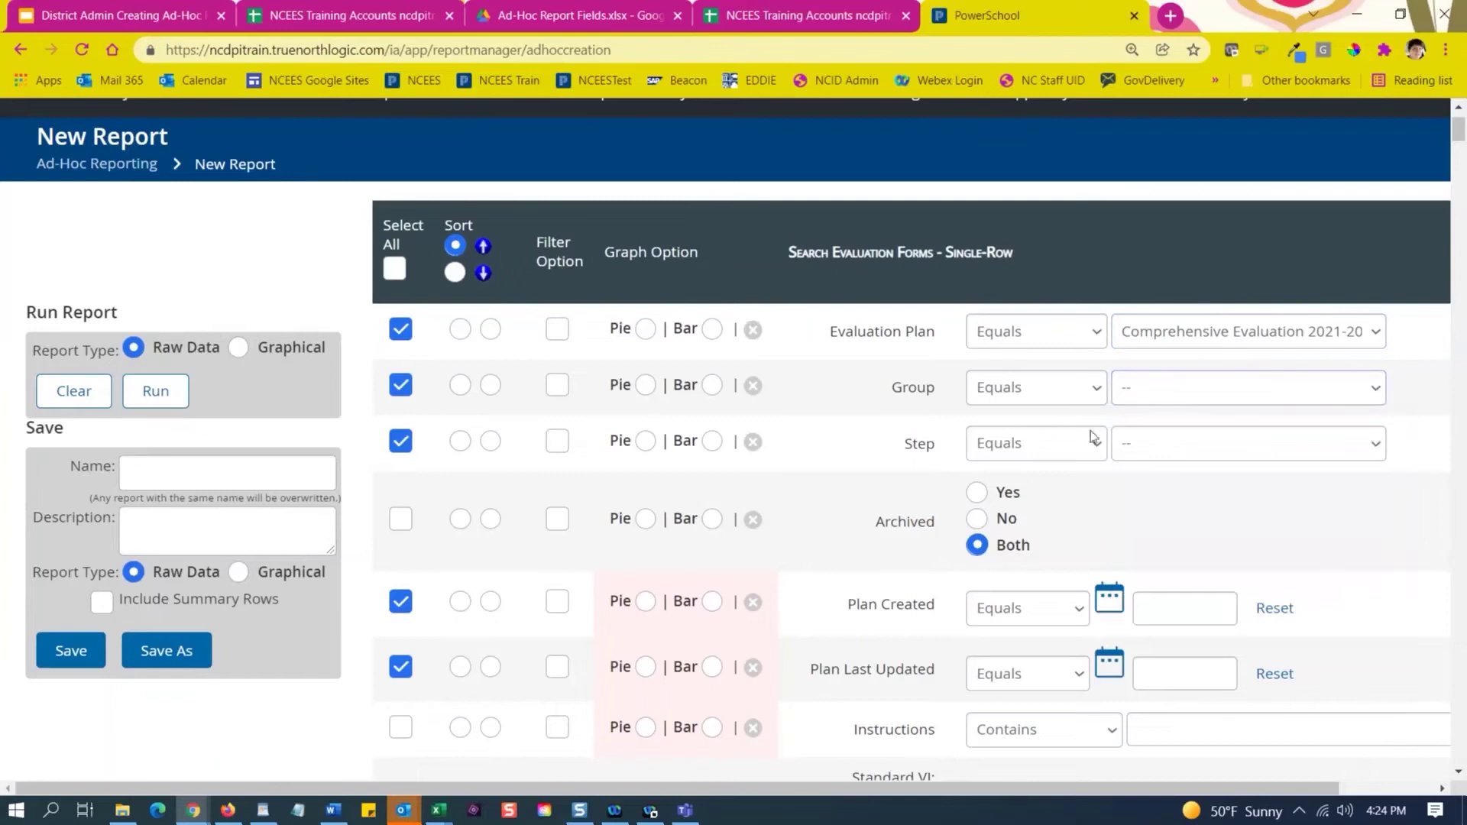
pyautogui.click(402, 389)
pyautogui.click(402, 444)
pyautogui.click(1190, 451)
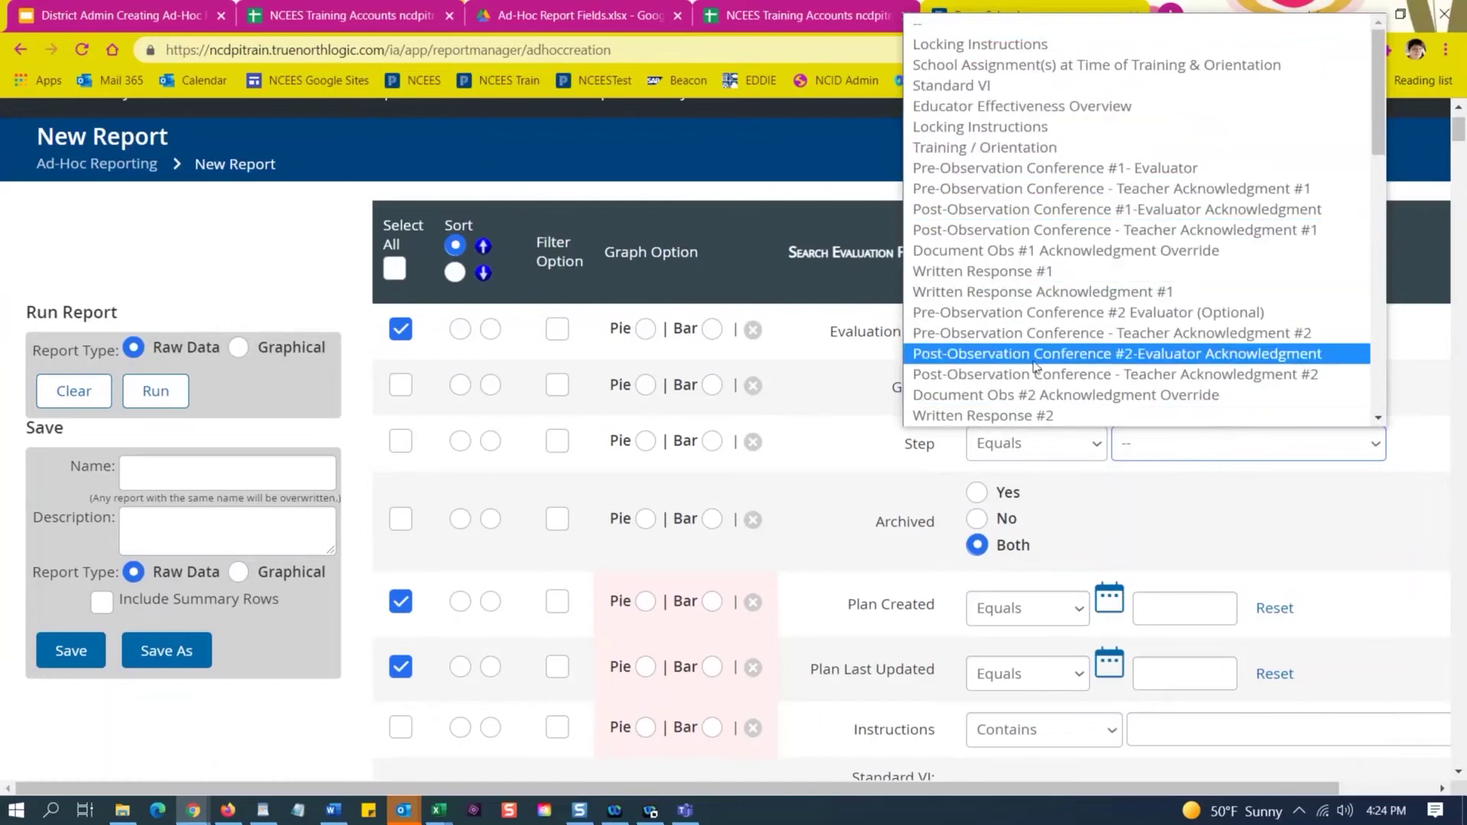
pyautogui.click(796, 480)
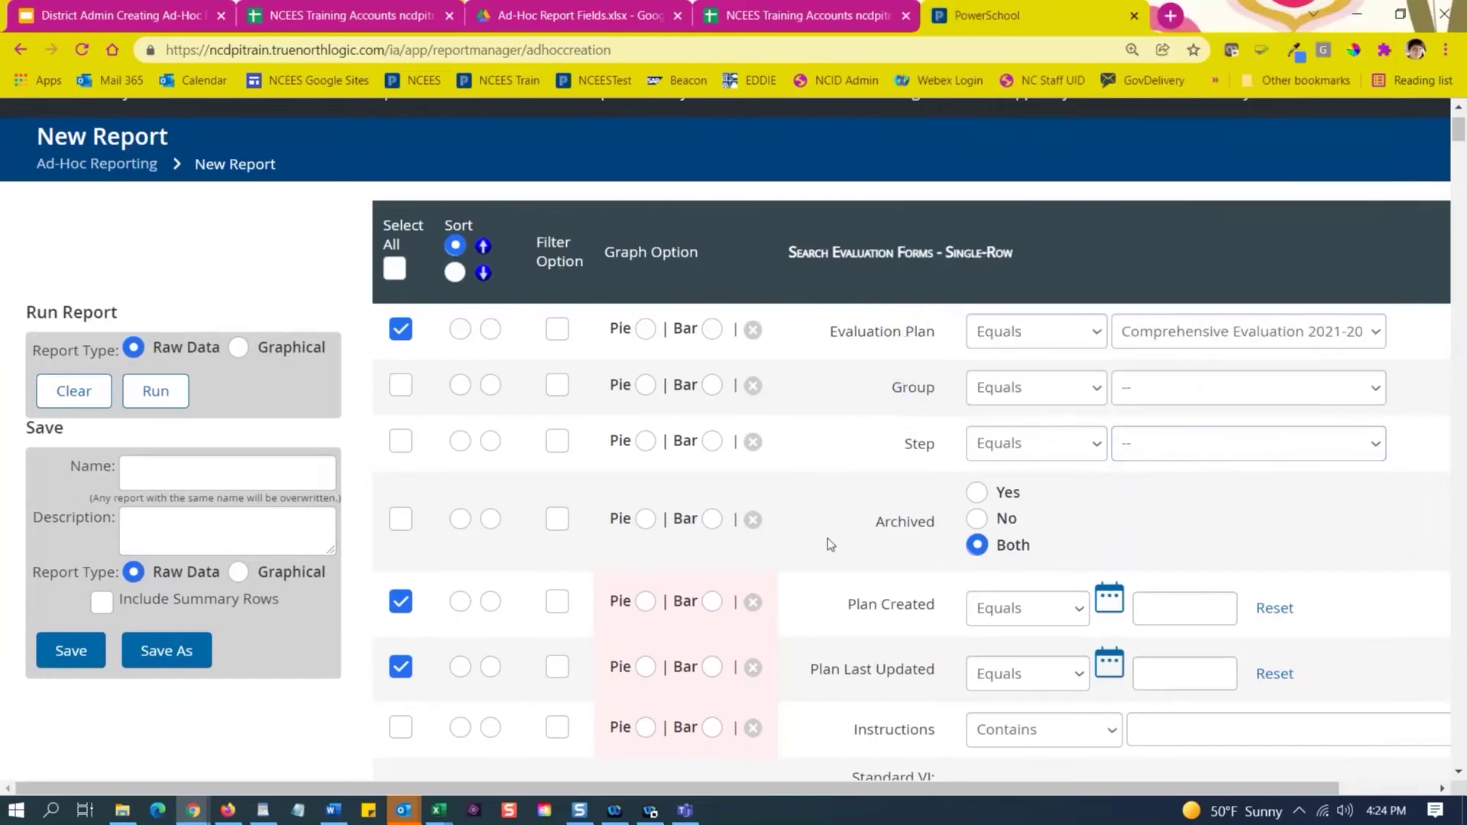
# Limit the report to archived plans and filter Group to Training / Orientation.
pyautogui.scroll(-4, 803, 493)
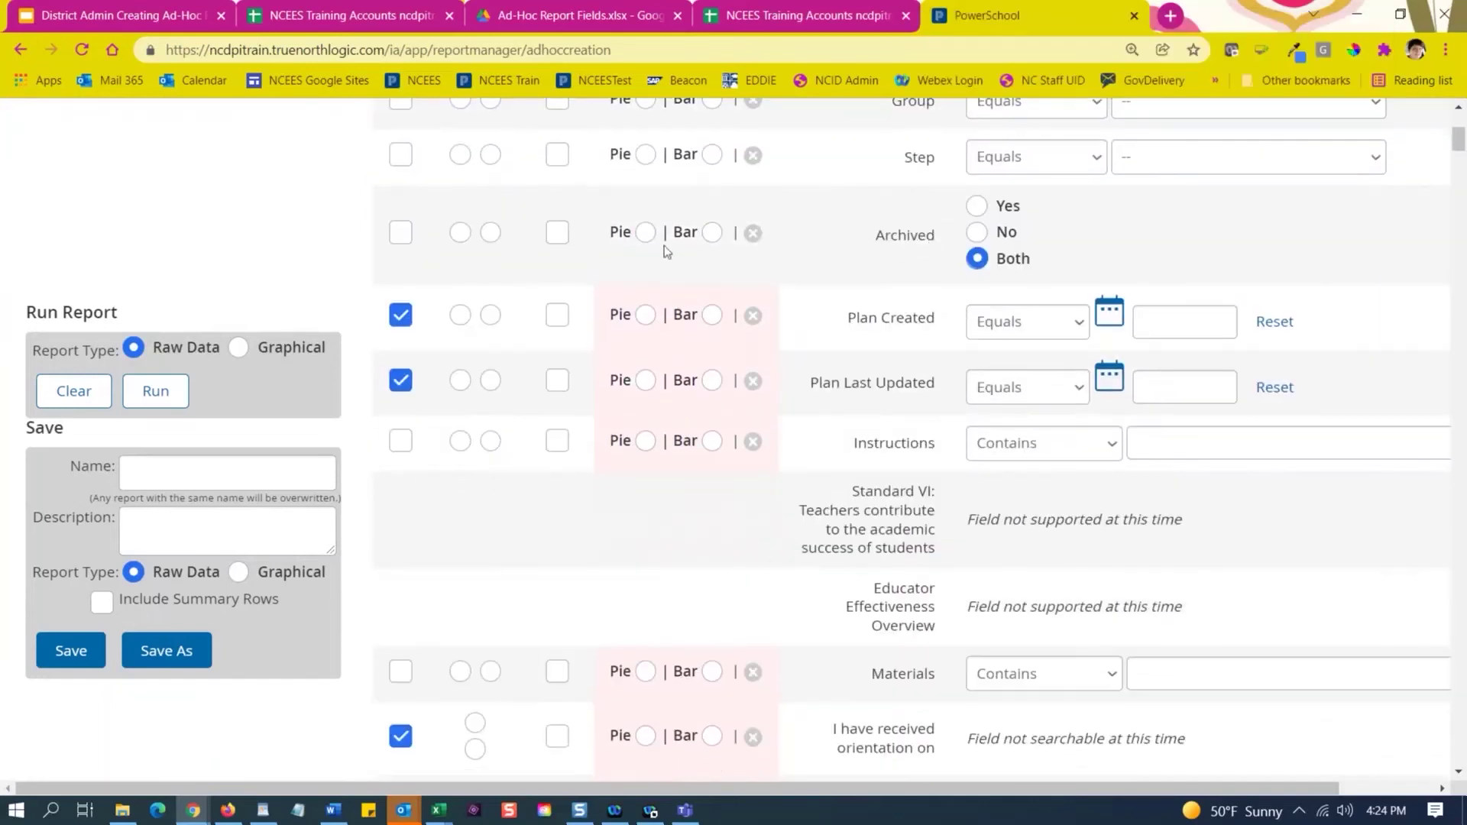
pyautogui.click(977, 205)
pyautogui.scroll(-2, 985, 338)
pyautogui.scroll(1, 382, 244)
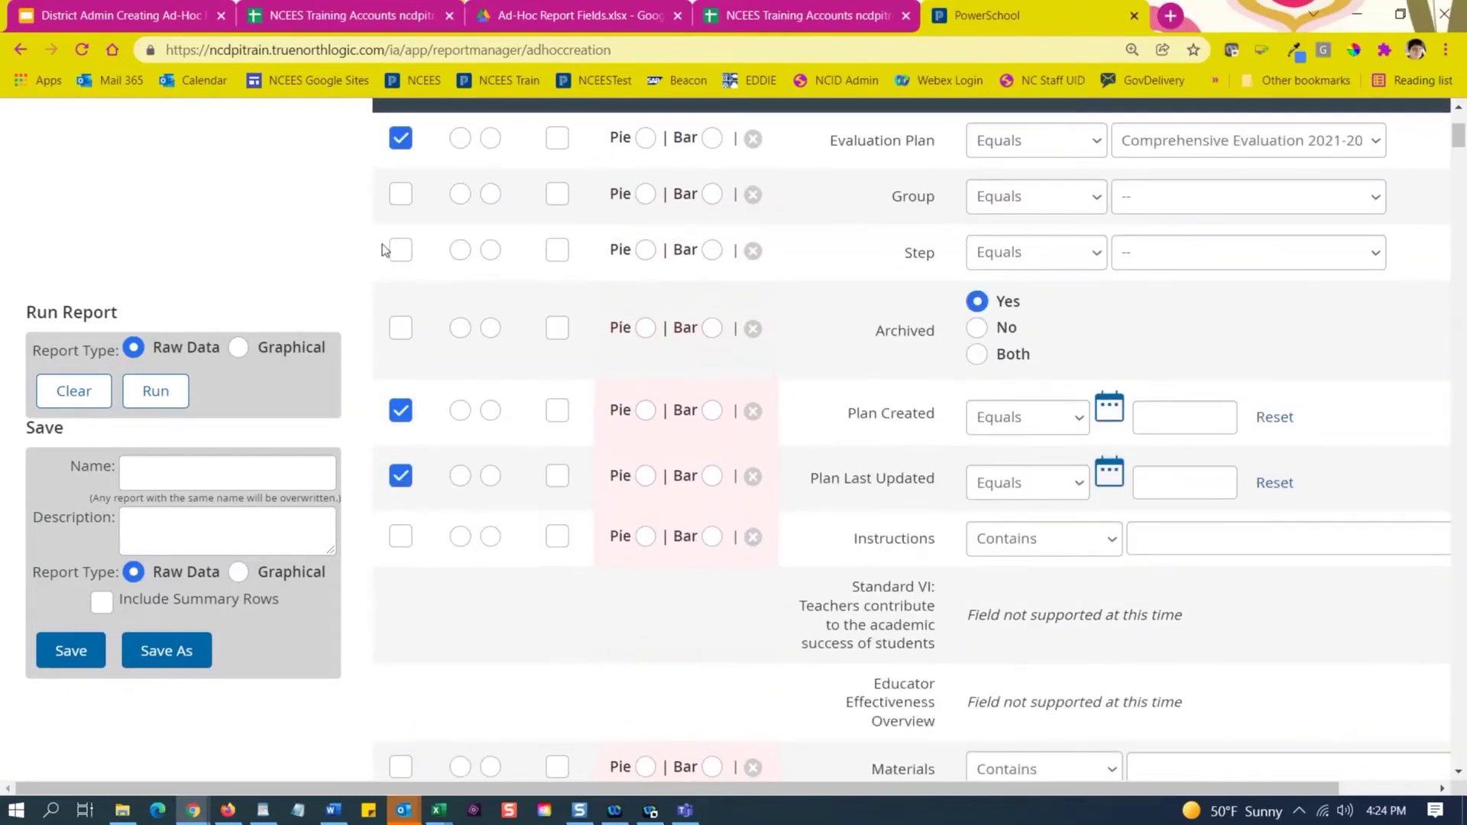
pyautogui.click(1140, 198)
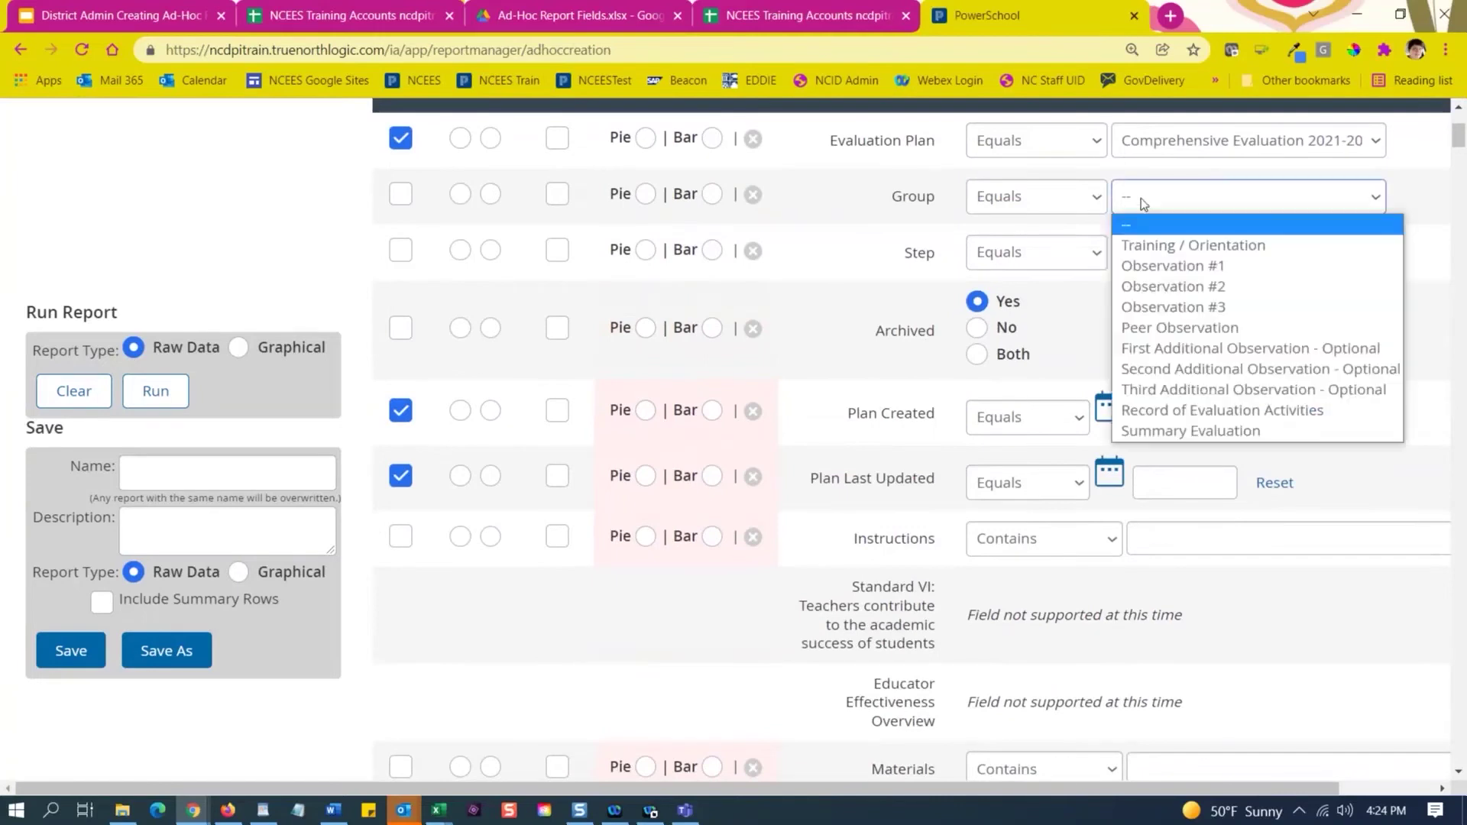
pyautogui.click(1161, 246)
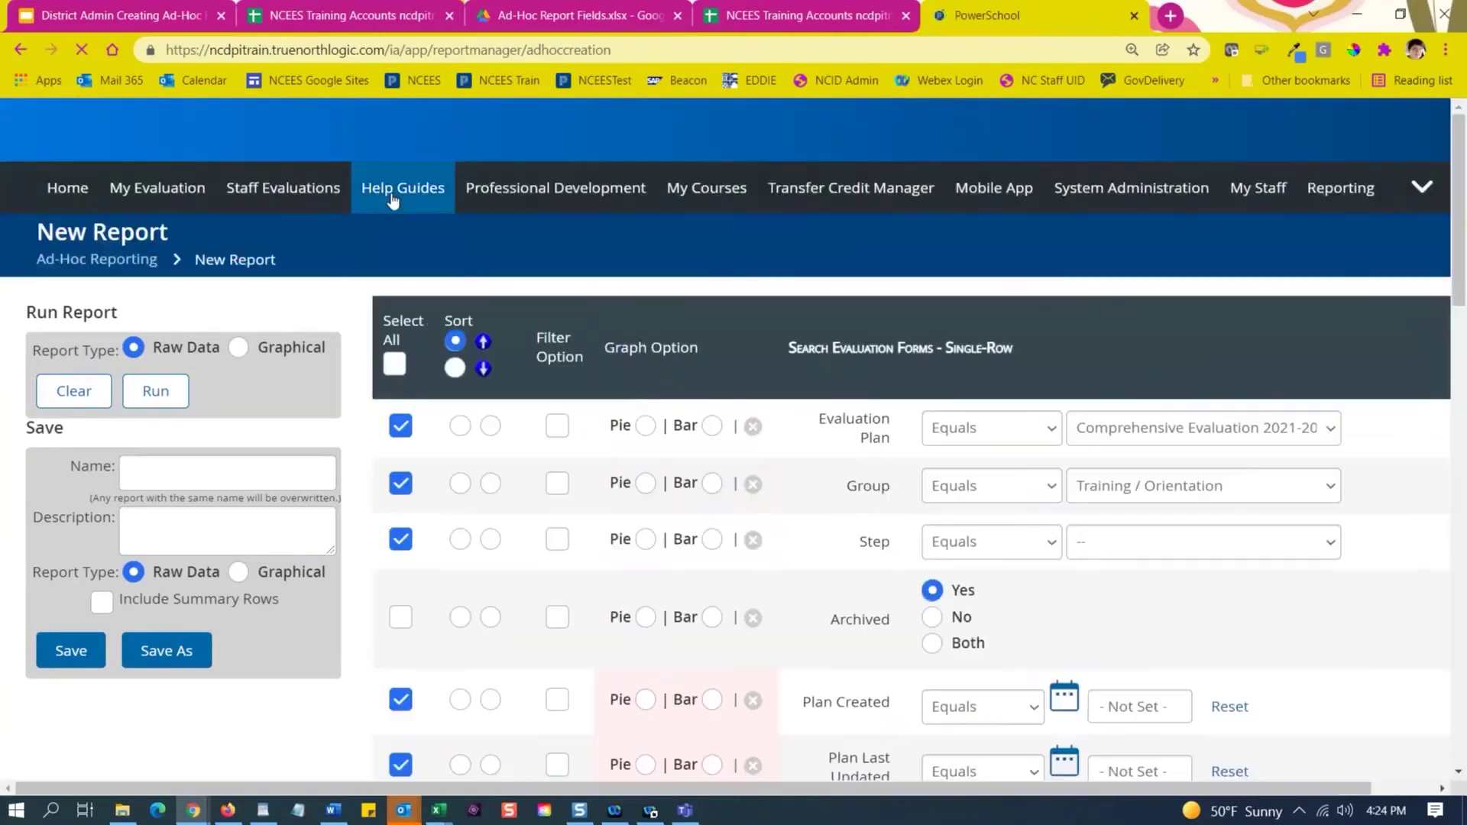
pyautogui.scroll(-3, 1136, 511)
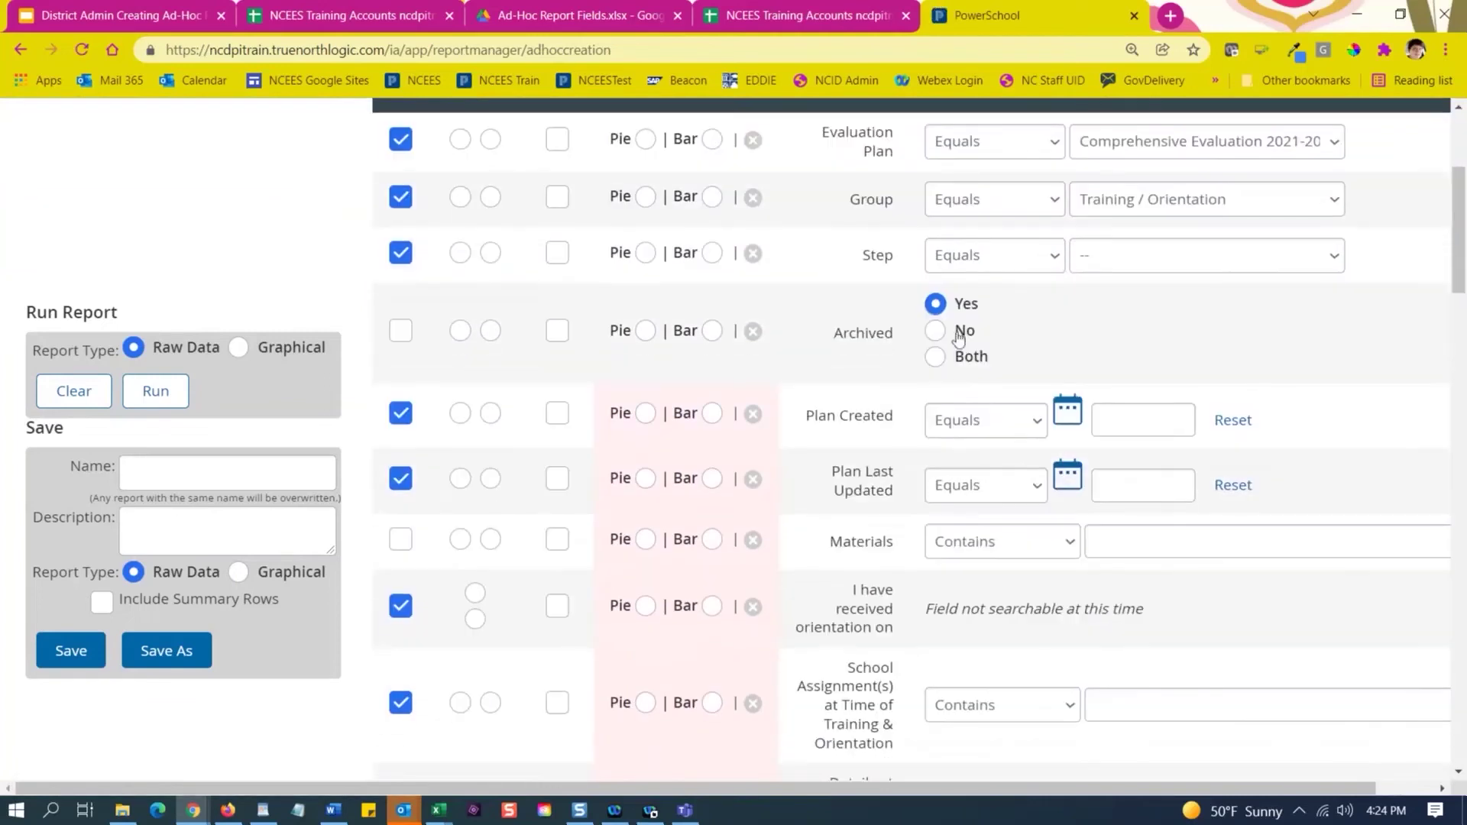
# Uncheck the Group column, reset the Group filter to --, and set Archived to No.
pyautogui.click(401, 197)
pyautogui.click(1179, 213)
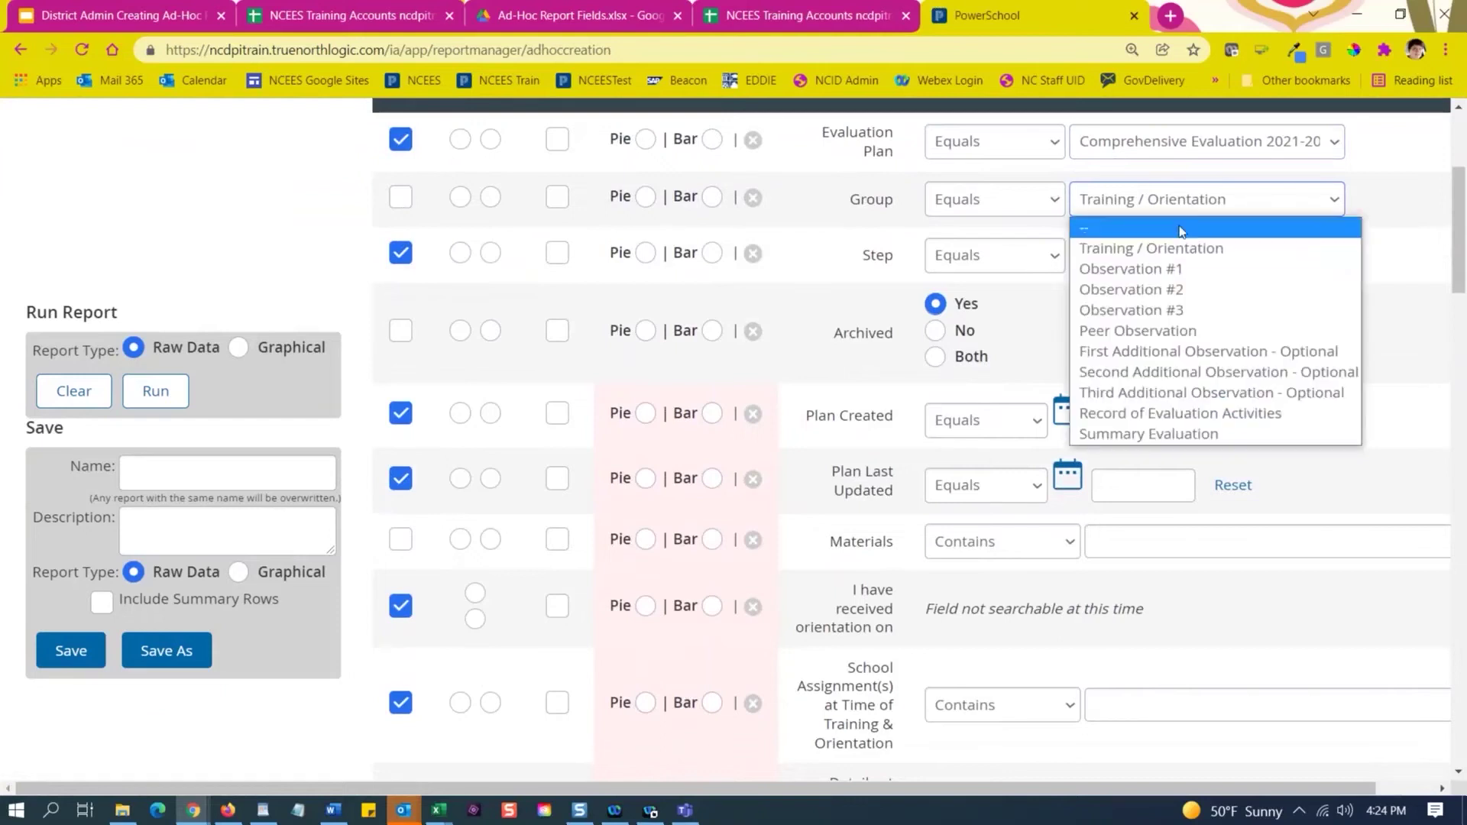
pyautogui.click(1180, 226)
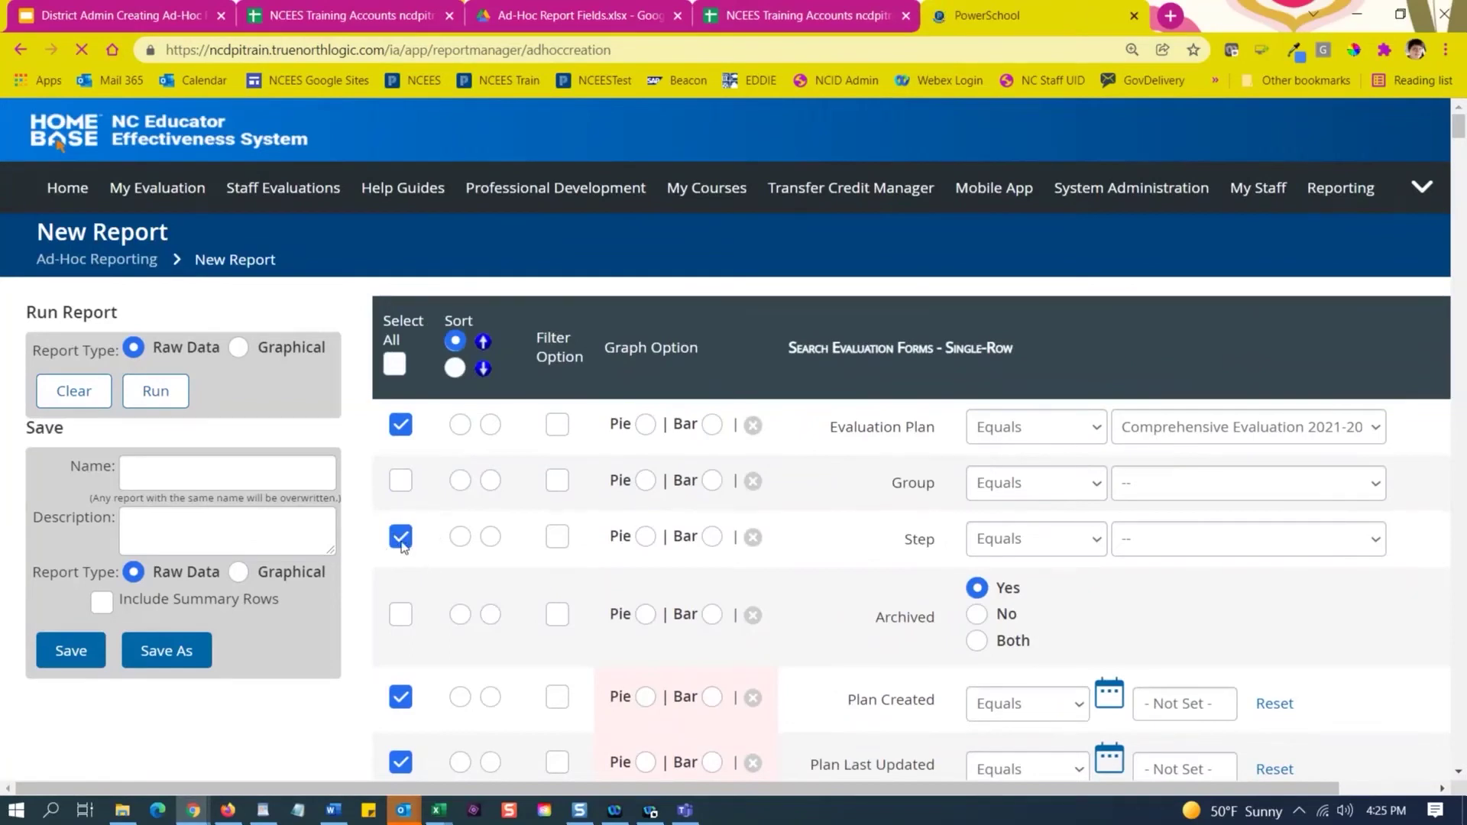
pyautogui.scroll(-3, 447, 544)
pyautogui.scroll(-1, 477, 425)
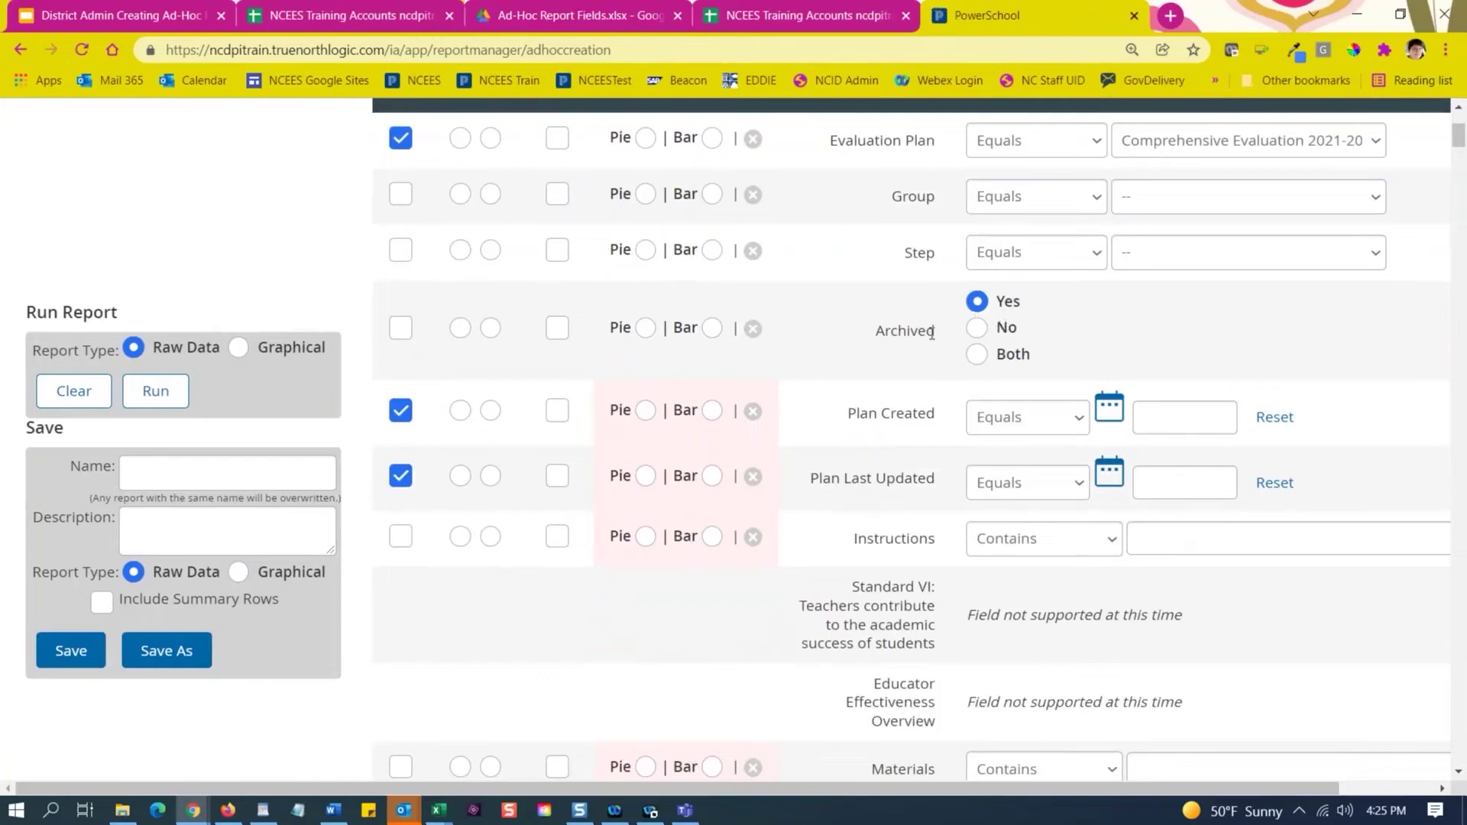
pyautogui.click(977, 328)
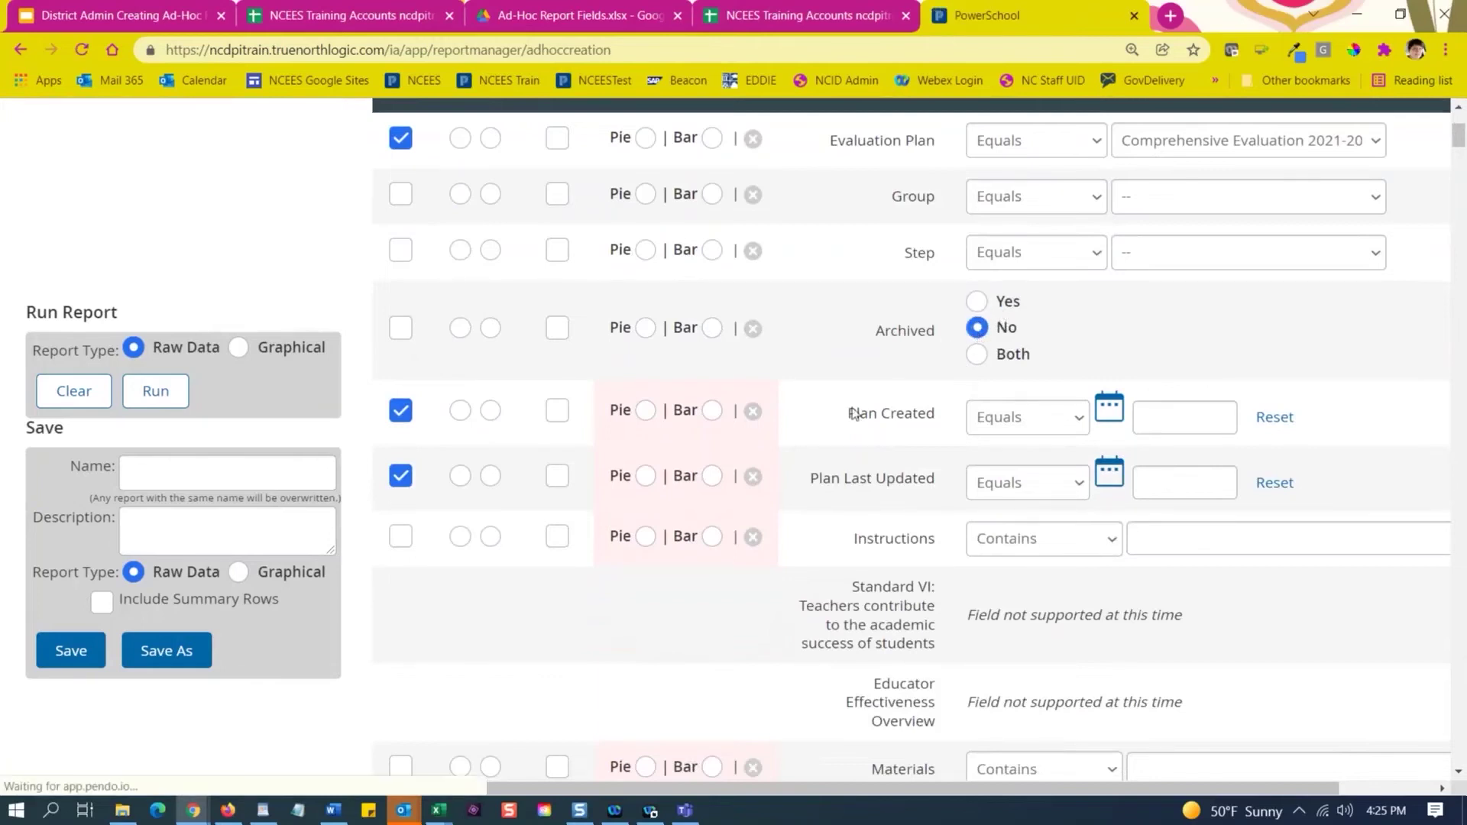
pyautogui.scroll(-3, 753, 299)
pyautogui.scroll(1, 752, 299)
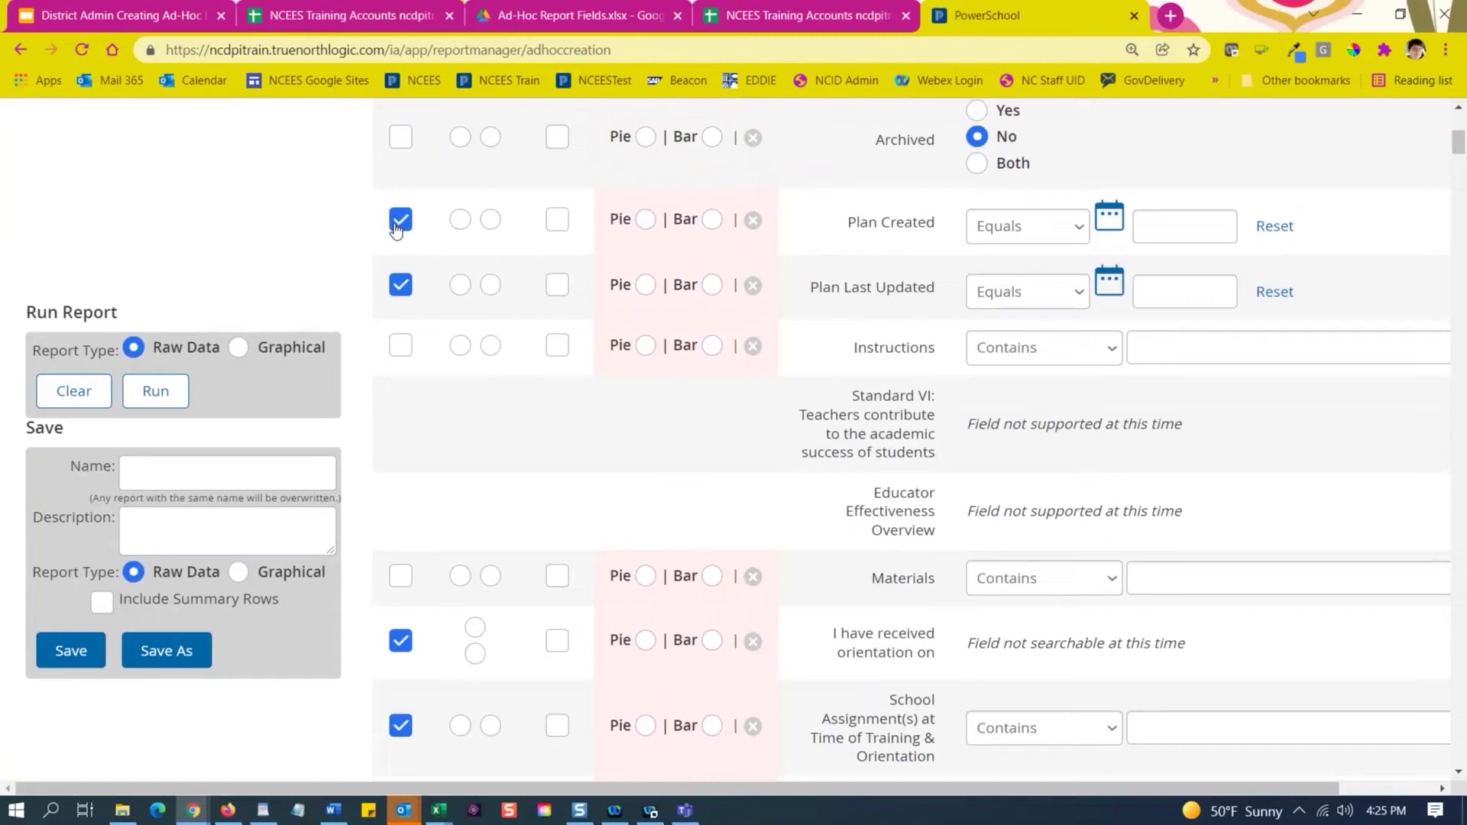
# Uncheck Plan Last Updated, Plan Created, orientation date, School Assignment, training details, Pre-Observation #1 signoff and comments fields.
pyautogui.click(400, 293)
pyautogui.click(399, 222)
pyautogui.scroll(-1, 521, 386)
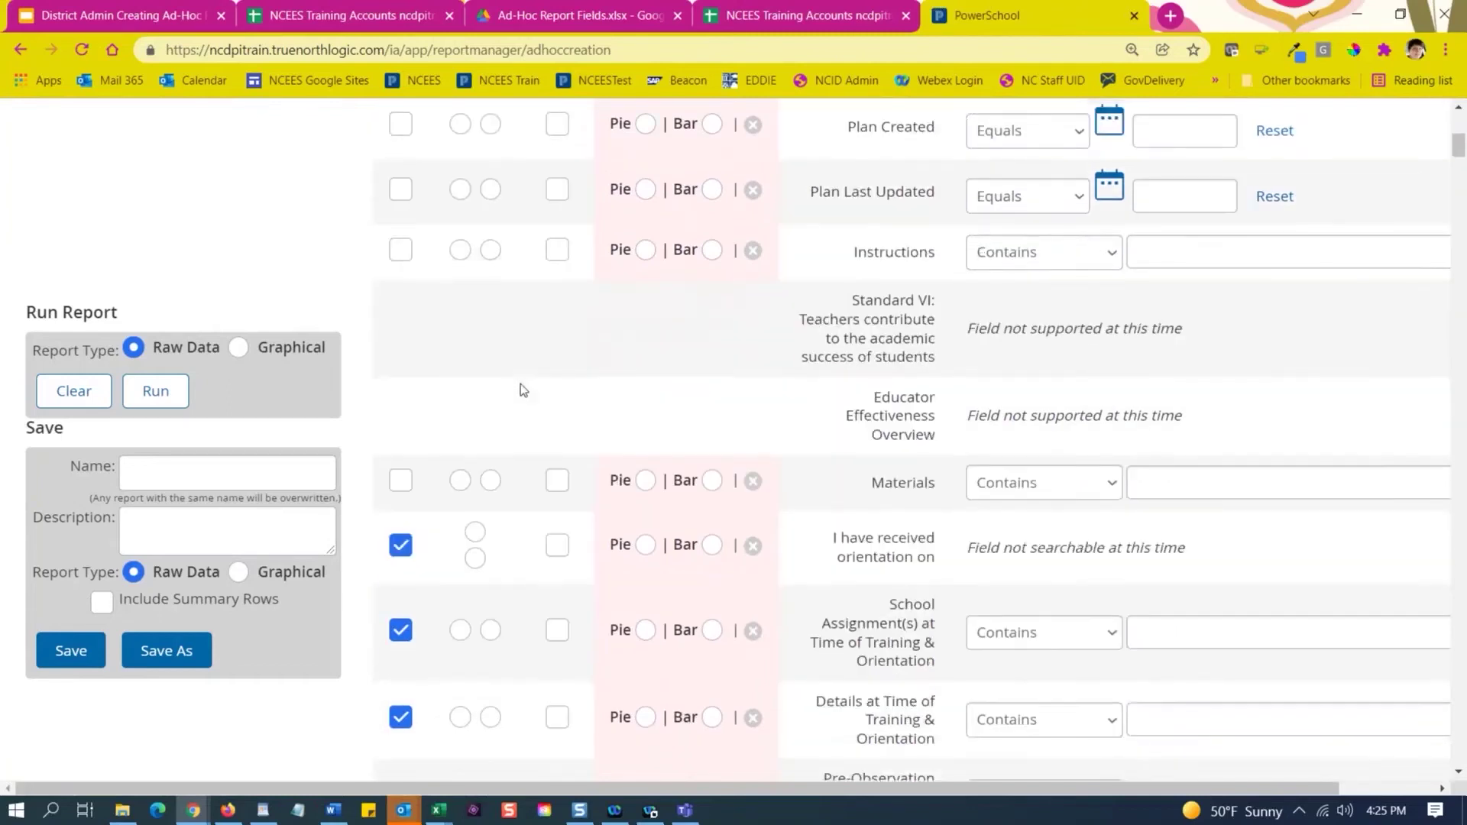
pyautogui.scroll(-3, 540, 329)
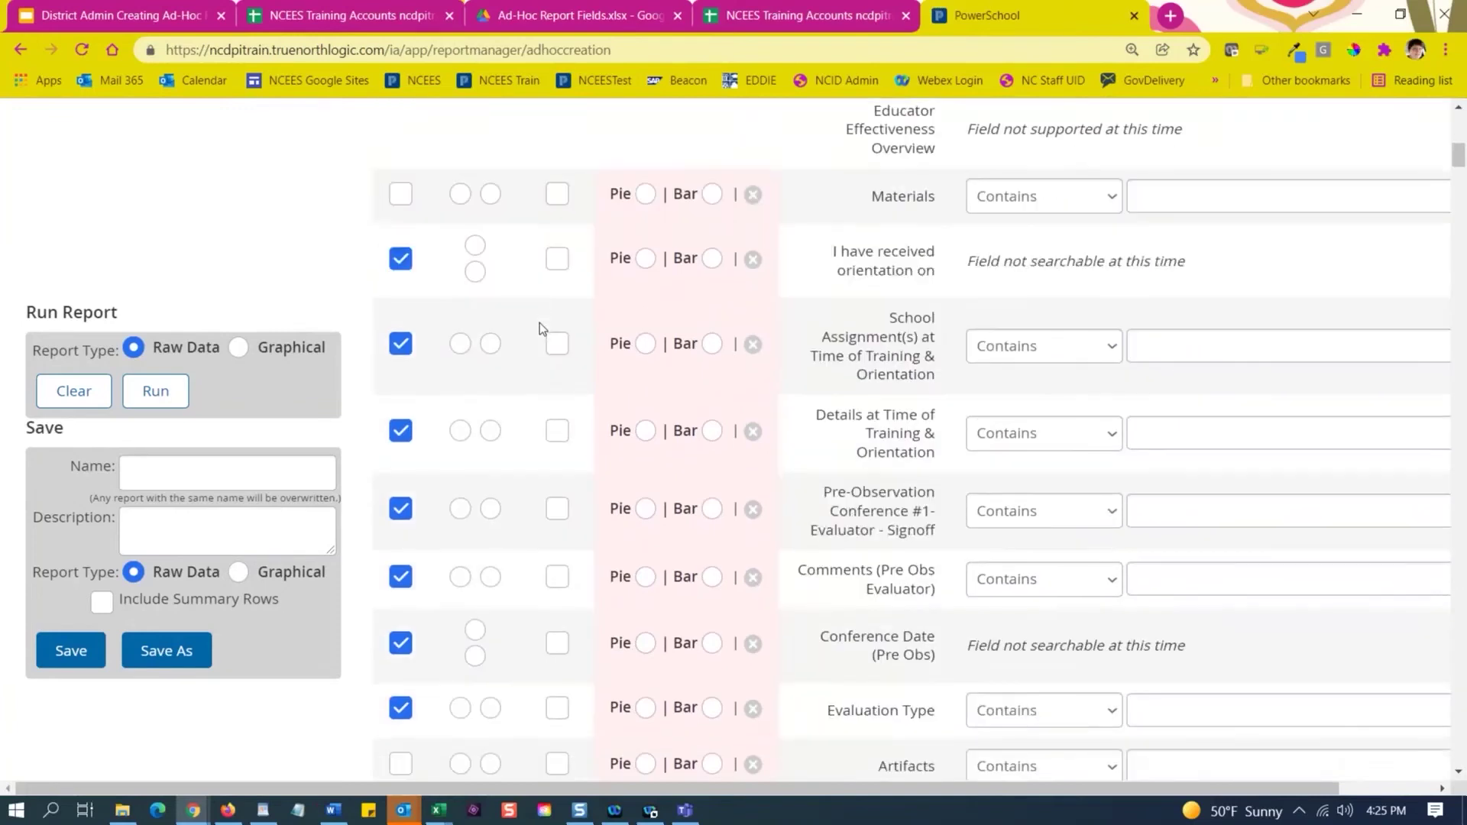
pyautogui.scroll(-1, 540, 329)
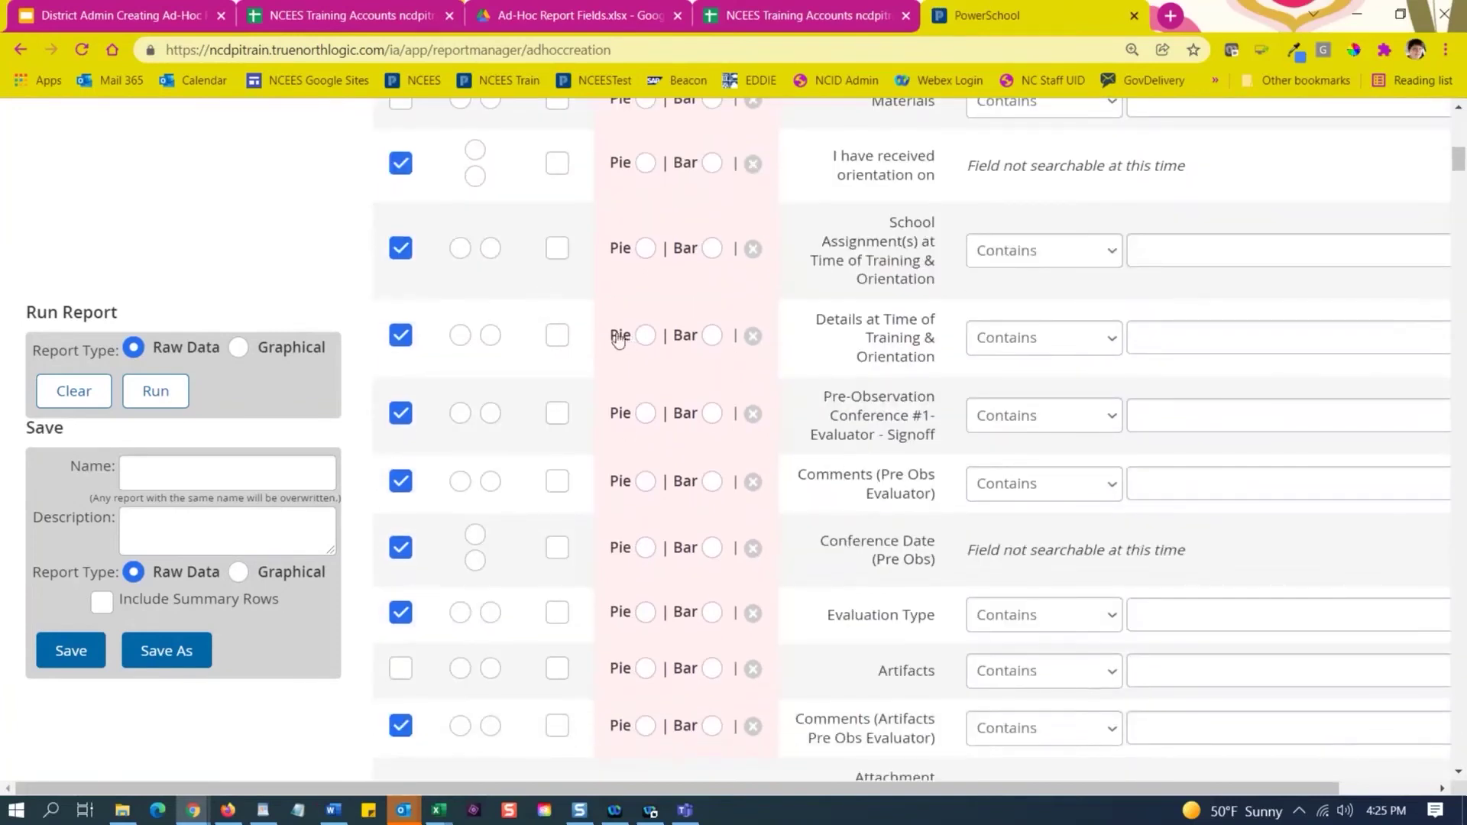
pyautogui.click(397, 167)
pyautogui.click(402, 248)
pyautogui.click(401, 336)
pyautogui.click(400, 413)
pyautogui.click(403, 484)
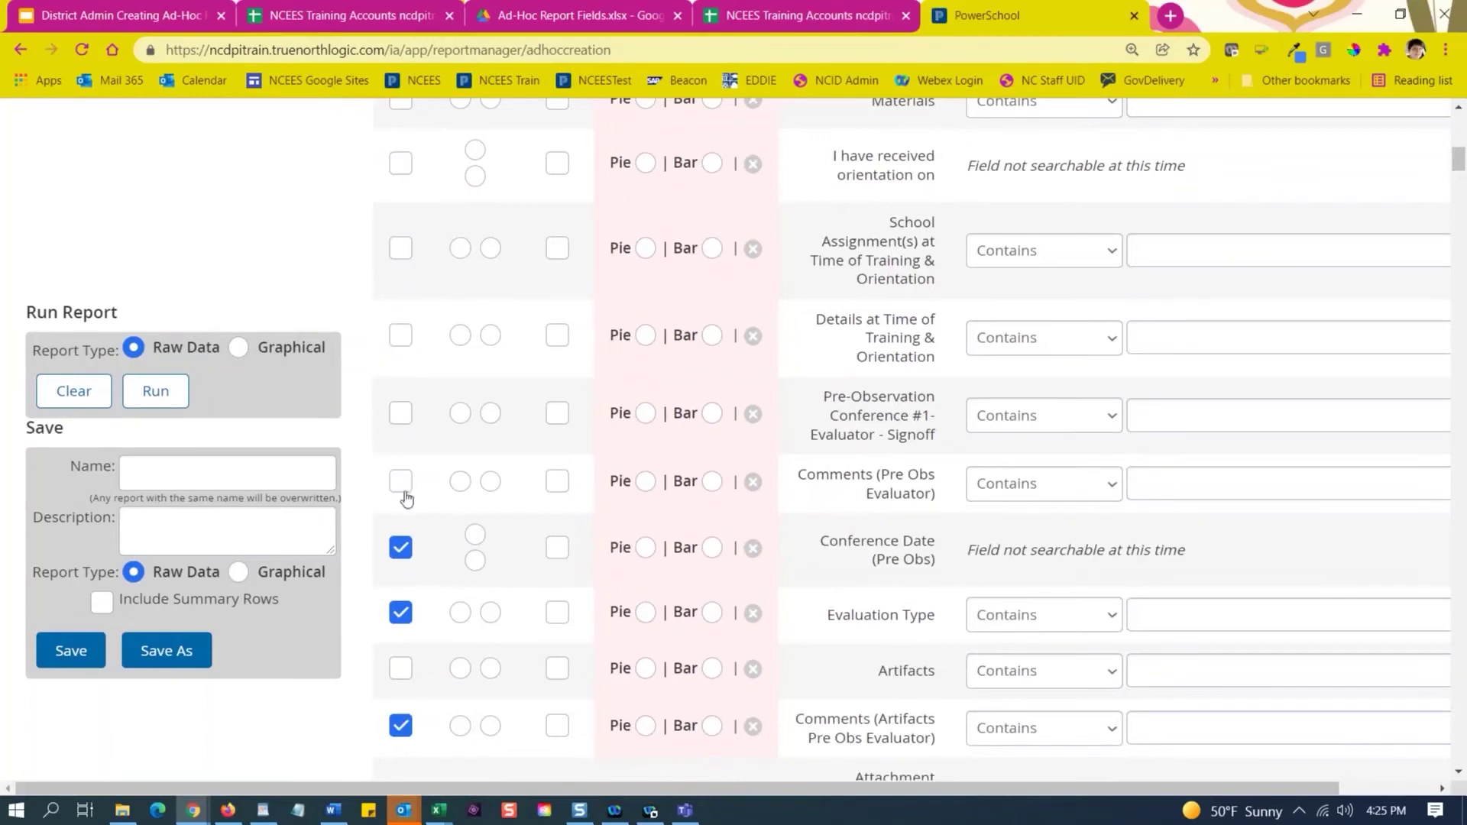
# Clear all fields with Select All and recheck only Evaluation Plan.
pyautogui.scroll(12, 405, 493)
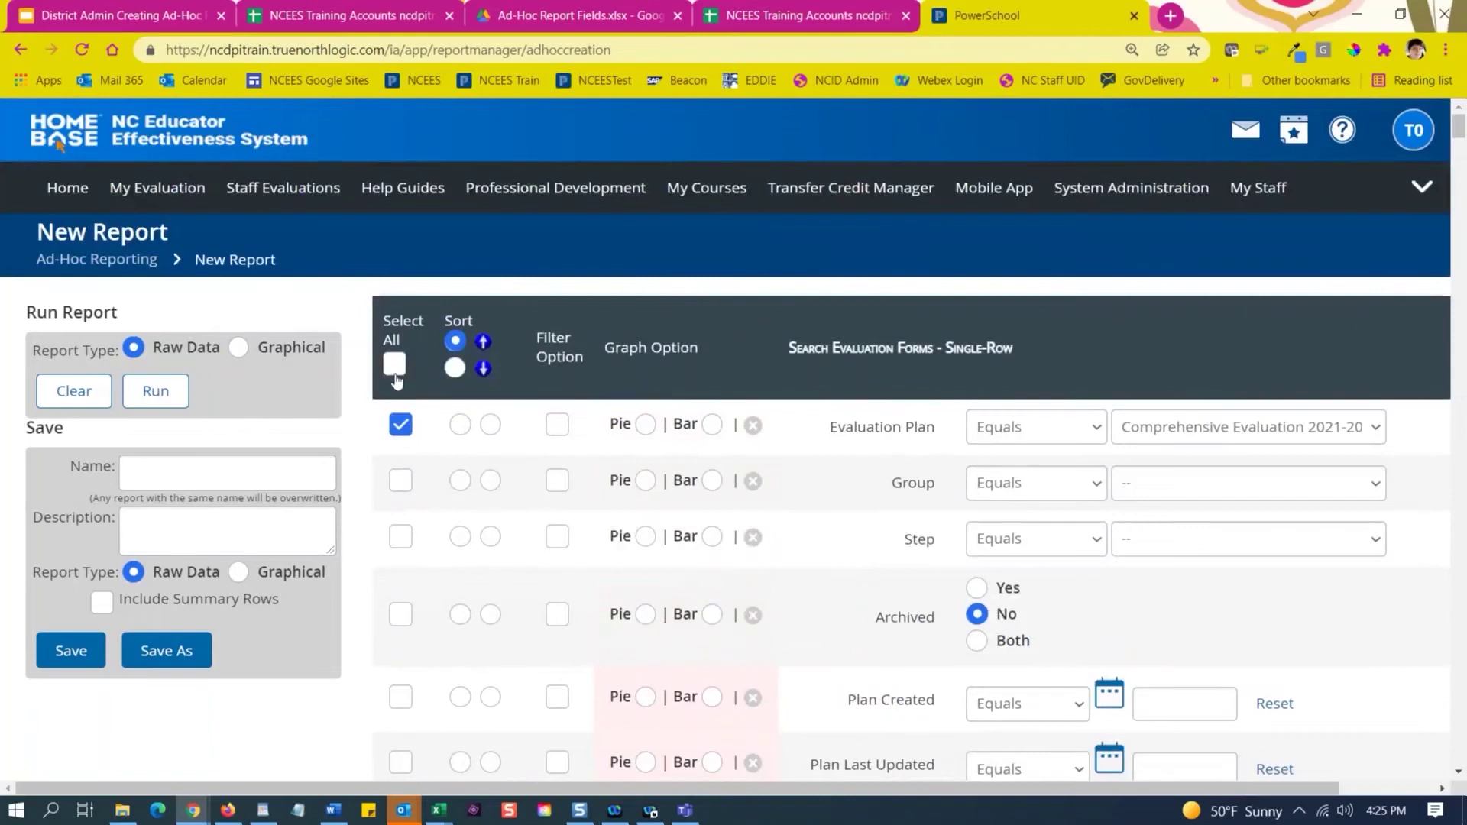
pyautogui.click(396, 372)
pyautogui.click(395, 373)
pyautogui.click(401, 425)
pyautogui.scroll(-3, 421, 512)
pyautogui.scroll(-2, 420, 499)
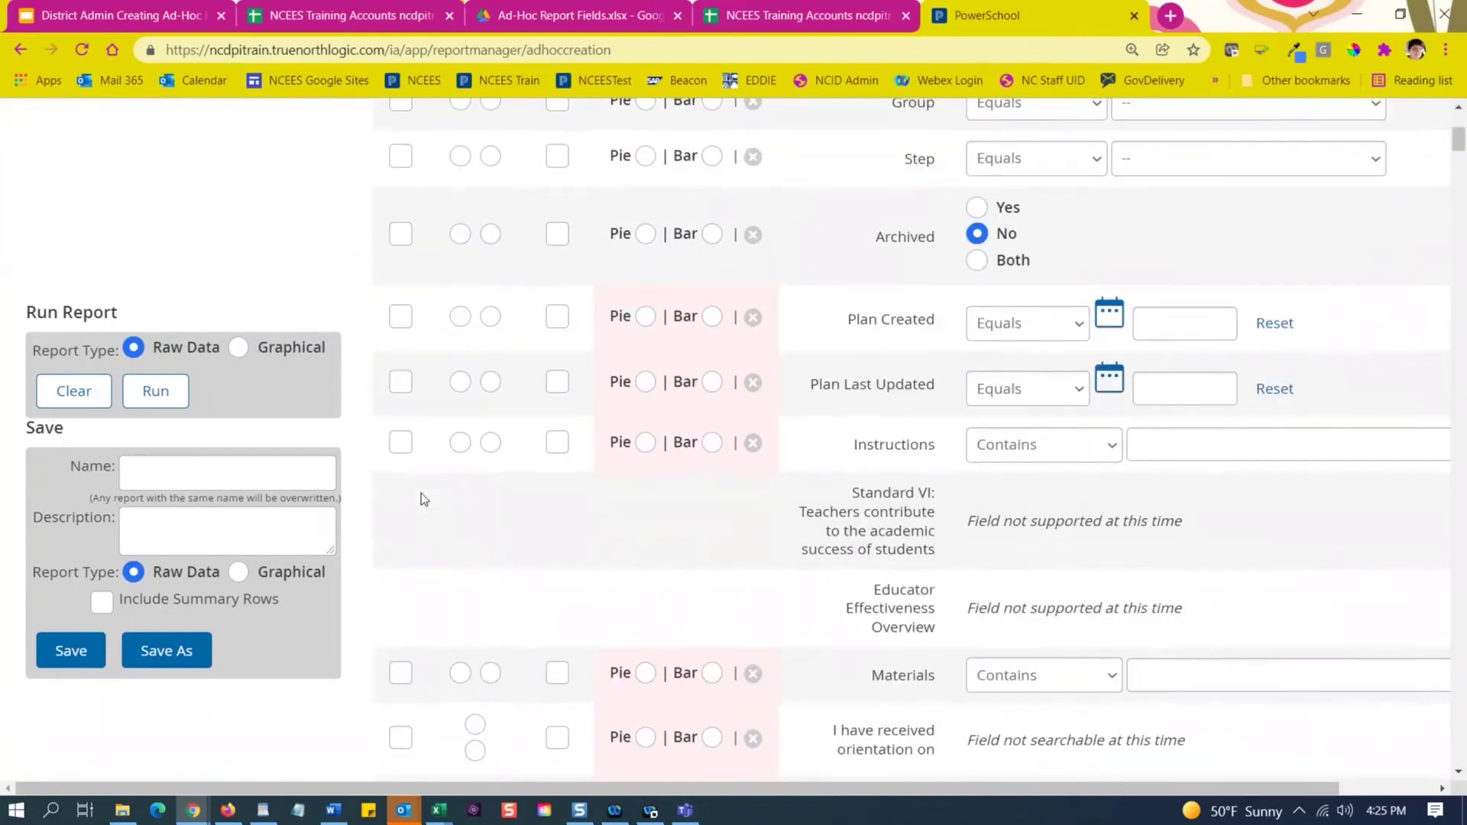
pyautogui.scroll(4, 420, 499)
pyautogui.scroll(-8, 494, 475)
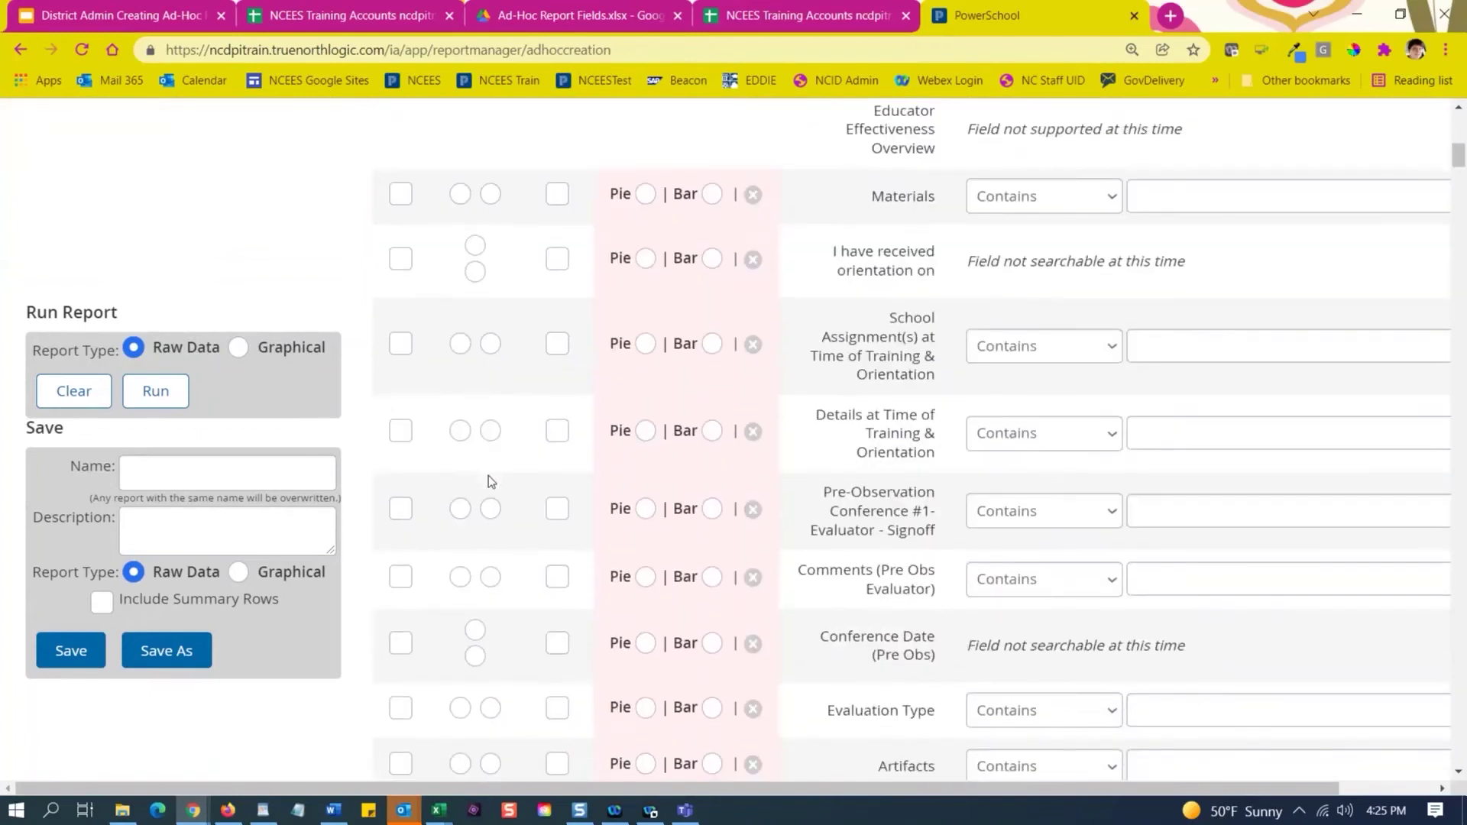
# Find 'Signoff' on the page and scroll to Pre-Observation Conference #1 - Evaluator - Signoff.
pyautogui.hotkey('ctrl', 'f')
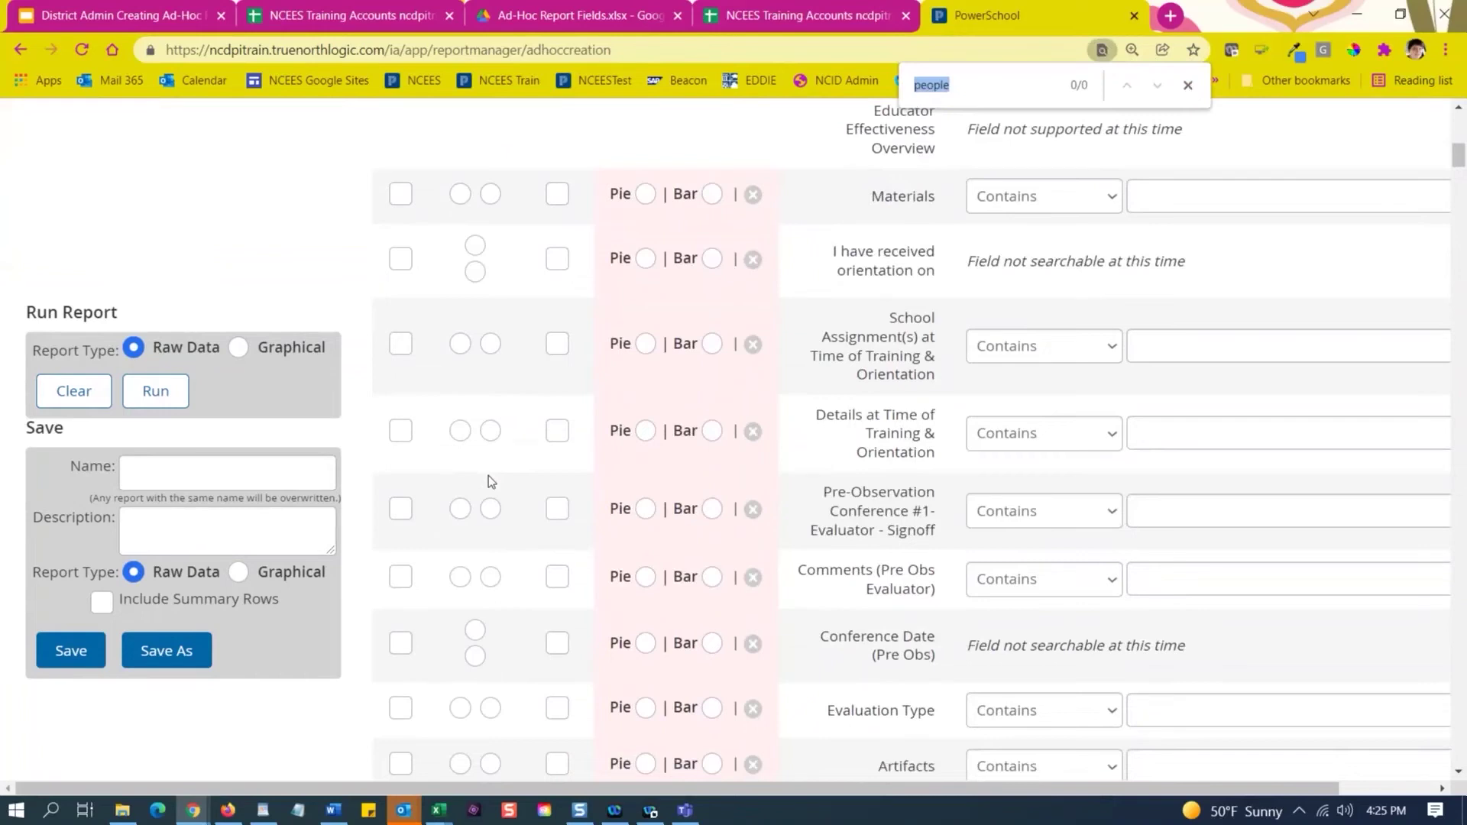
pyautogui.write('Signoff')
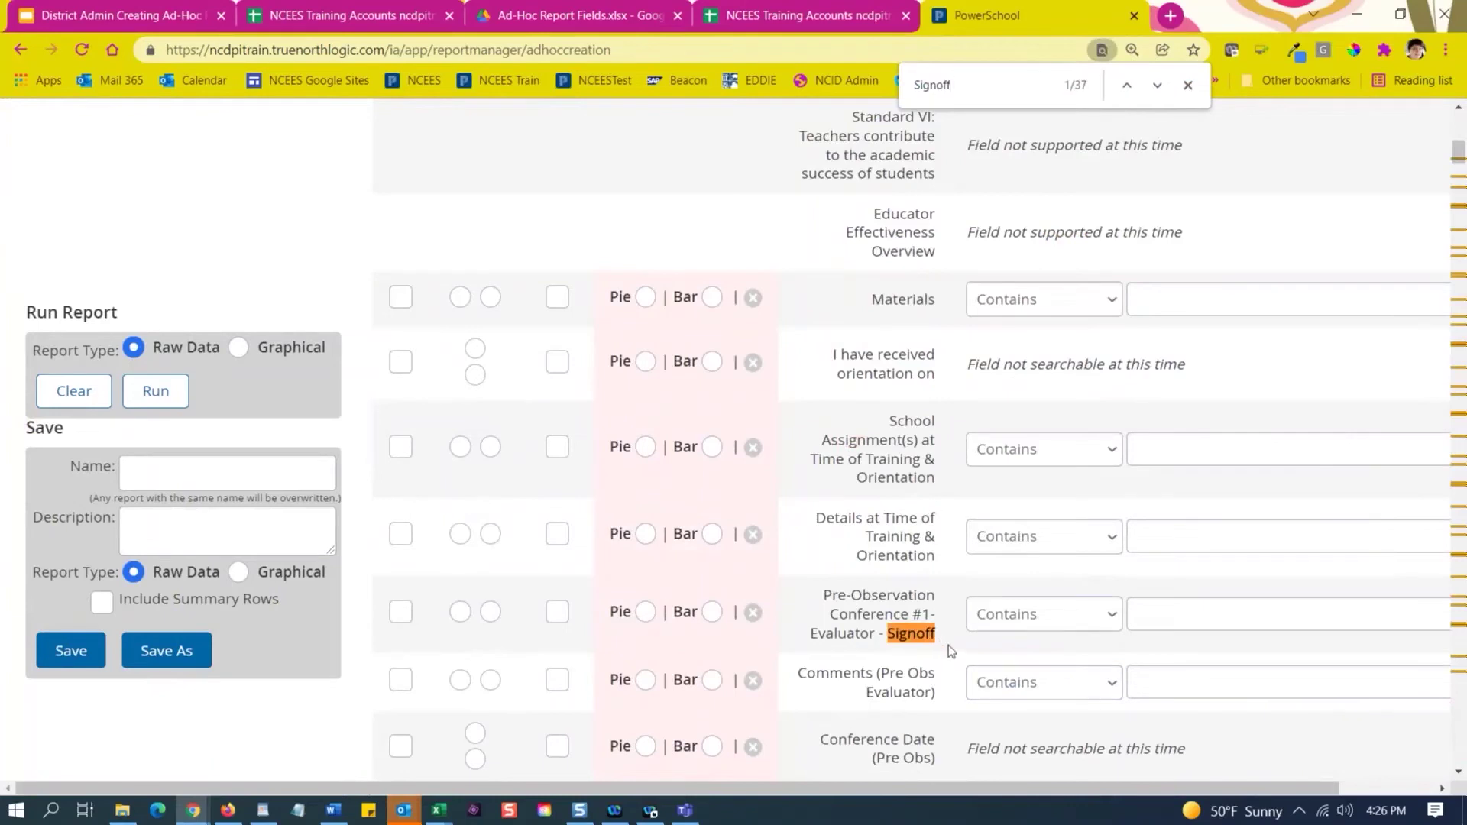
pyautogui.scroll(5, 851, 529)
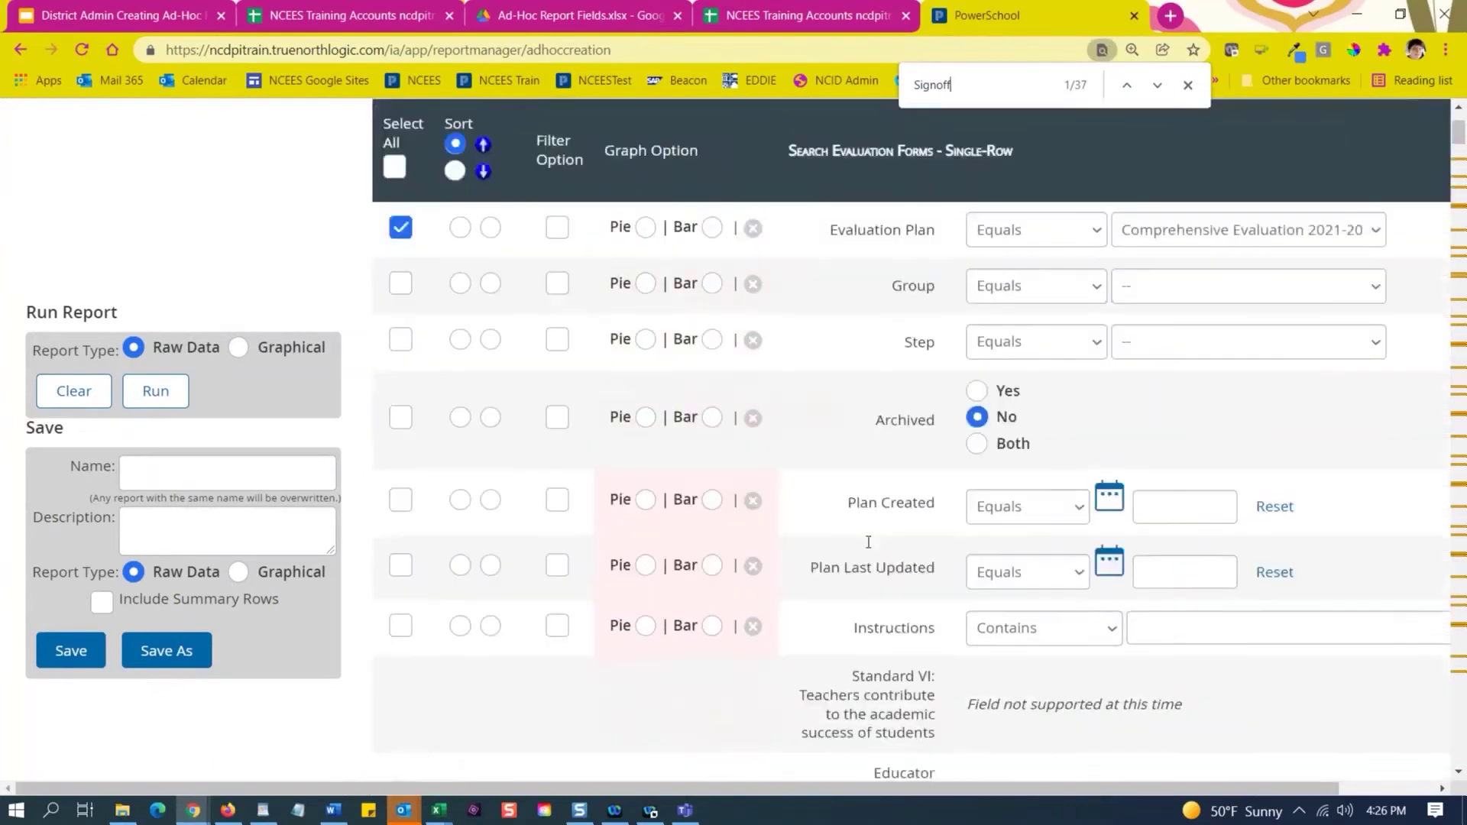
pyautogui.scroll(-10, 860, 535)
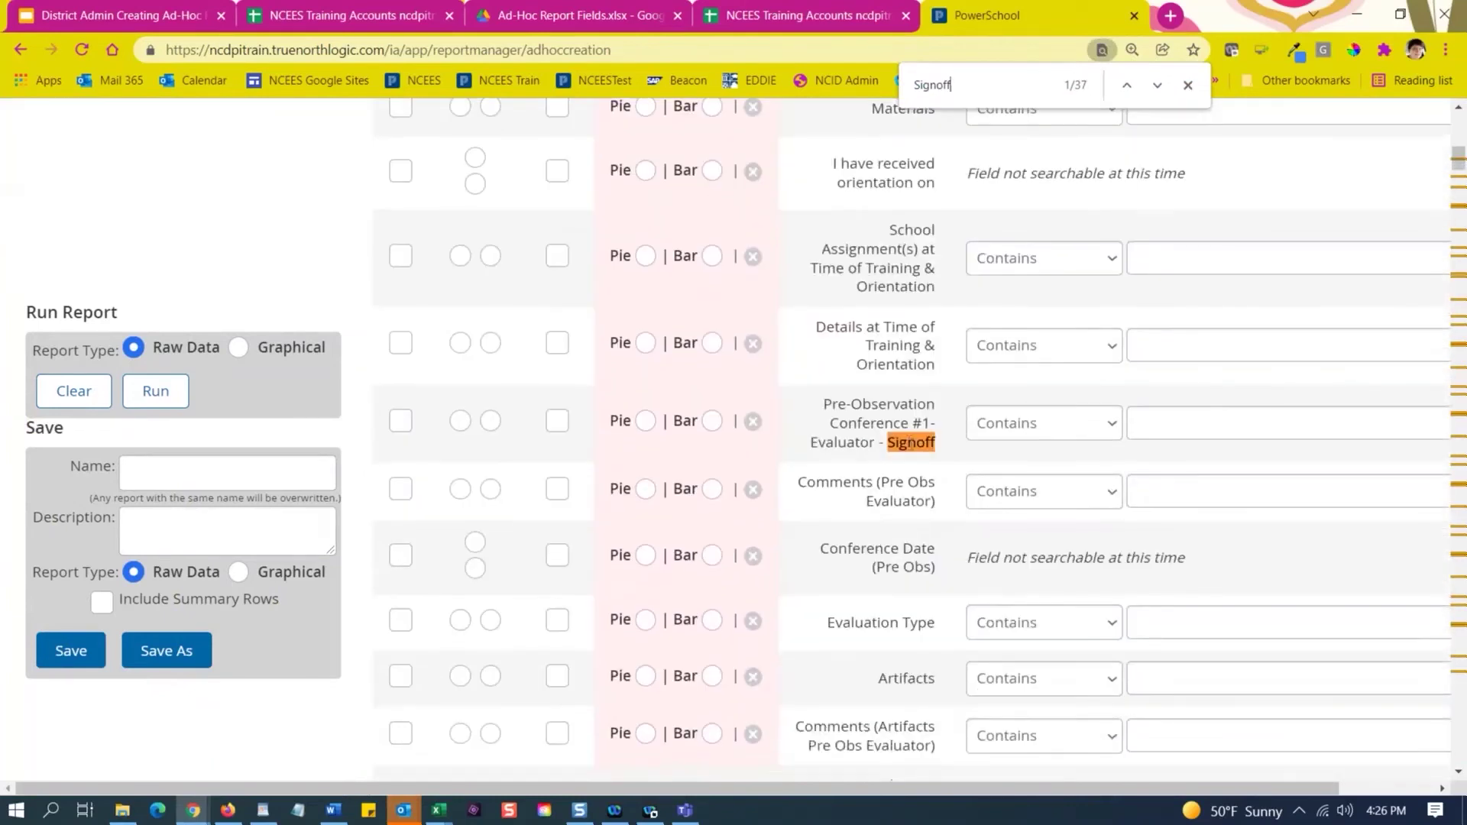
pyautogui.scroll(-1, 829, 434)
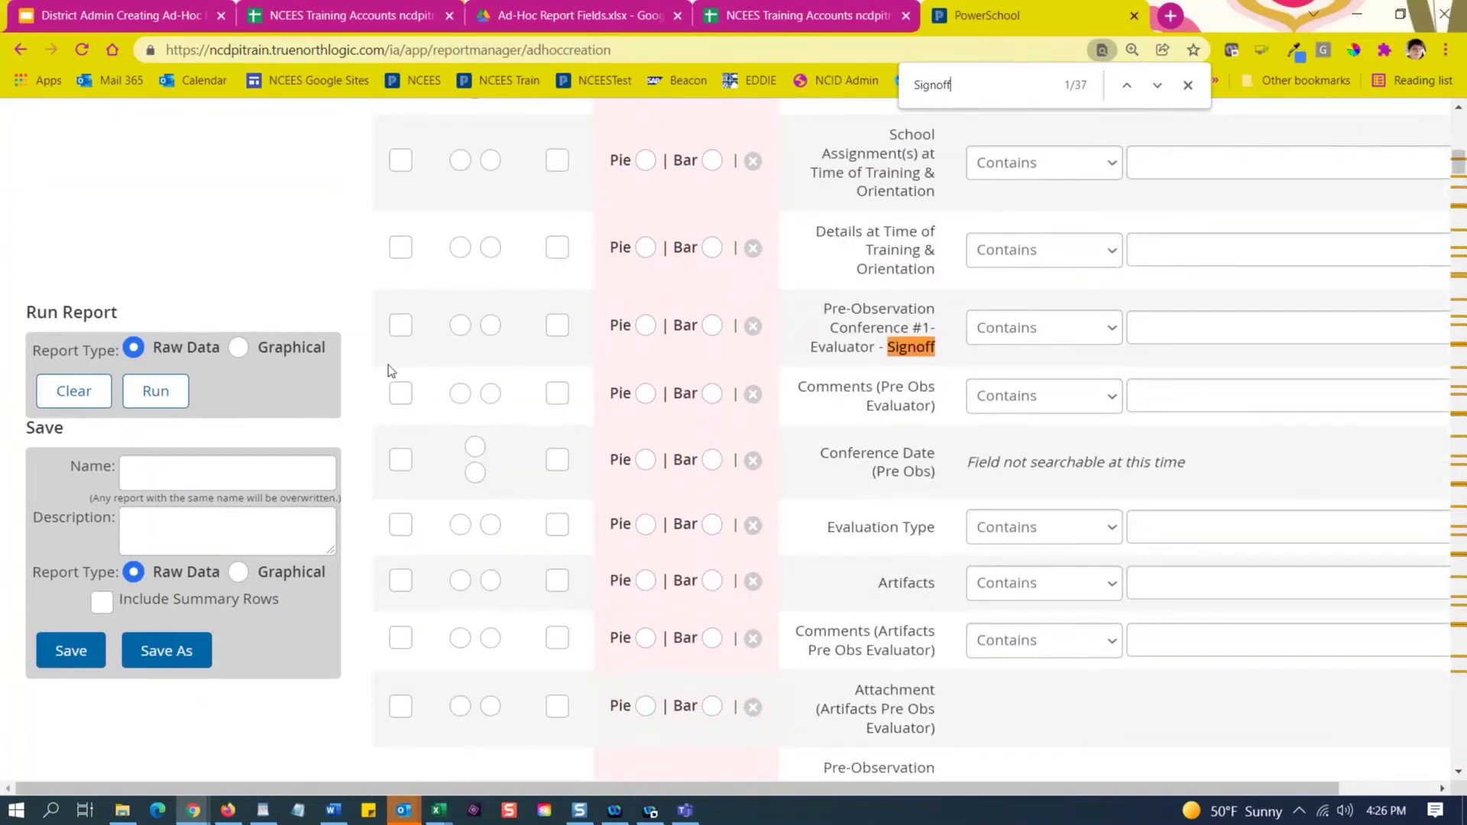
# Include the #1 pre- and post-observation evaluator and teacher acknowledgment Signoff columns.
pyautogui.click(399, 328)
pyautogui.scroll(-5, 796, 501)
pyautogui.scroll(-1, 841, 467)
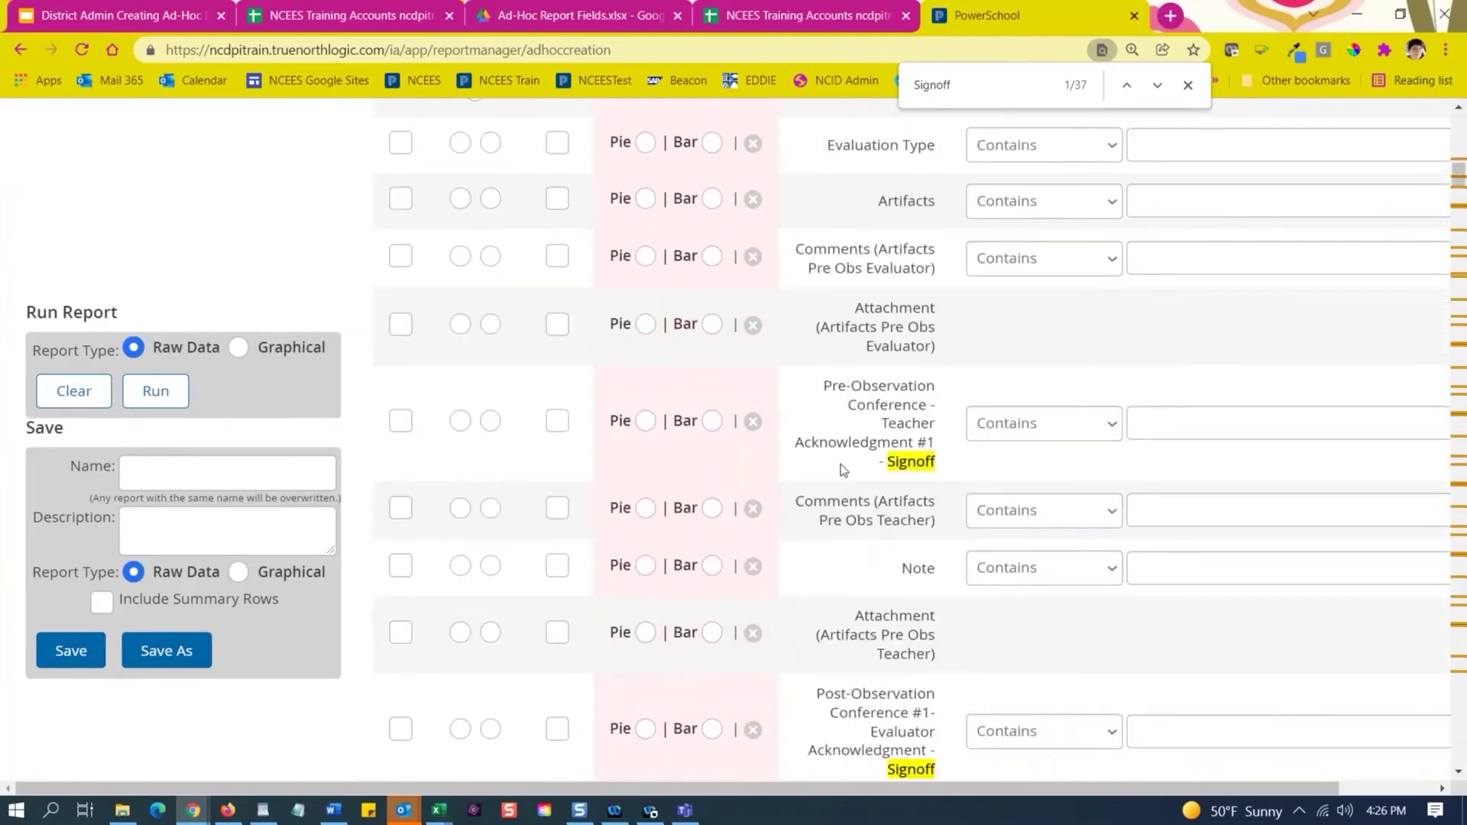
pyautogui.click(401, 422)
pyautogui.scroll(-1, 842, 445)
pyautogui.scroll(-4, 843, 445)
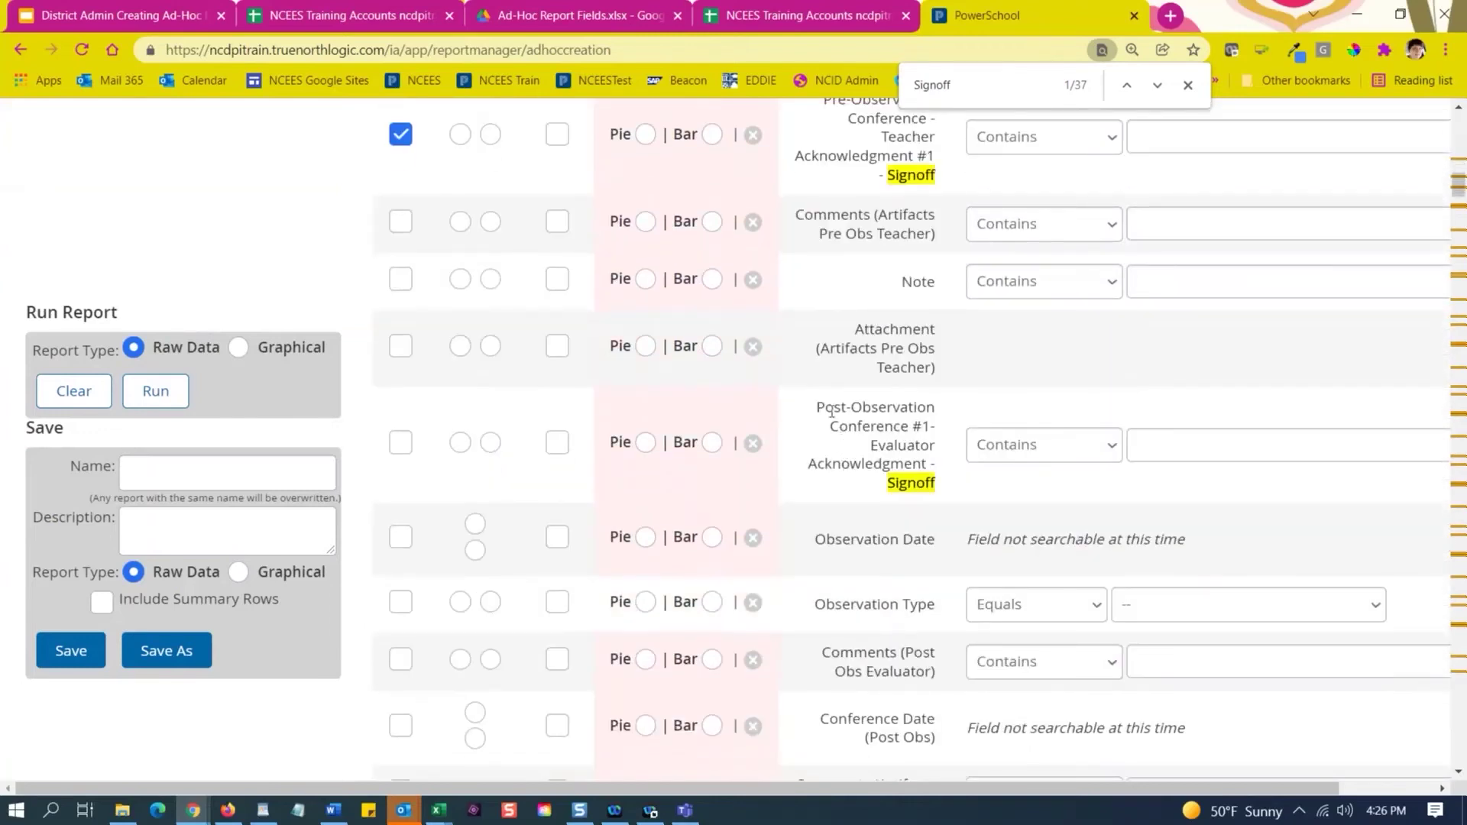
pyautogui.click(400, 443)
pyautogui.scroll(-4, 667, 447)
pyautogui.scroll(-3, 668, 448)
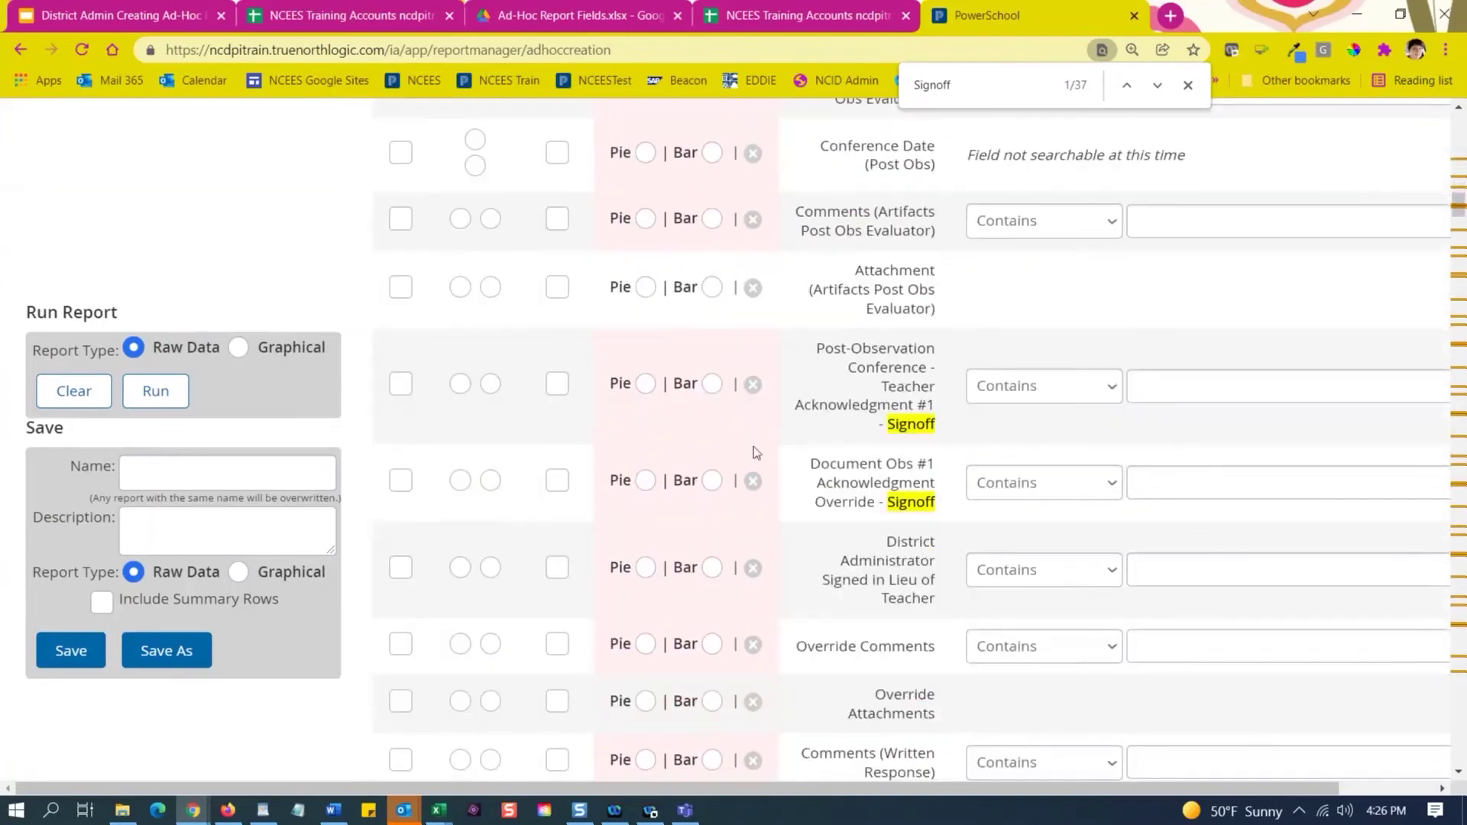
pyautogui.click(398, 382)
# Include the #2 pre-observation evaluator, teacher acknowledgment and post-observation evaluator acknowledgment Signoff fields.
pyautogui.scroll(-1, 870, 448)
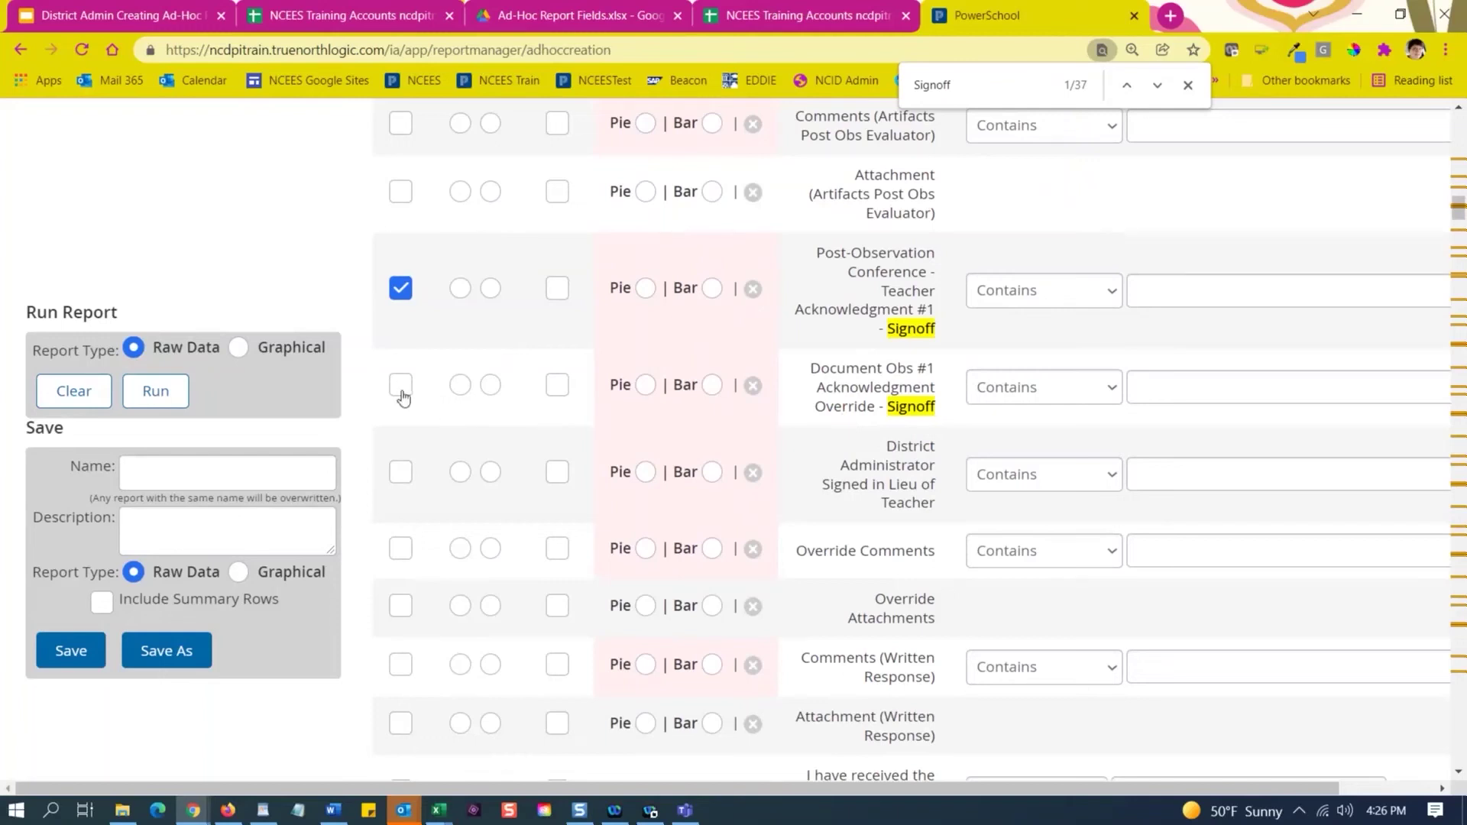
pyautogui.scroll(-13, 846, 442)
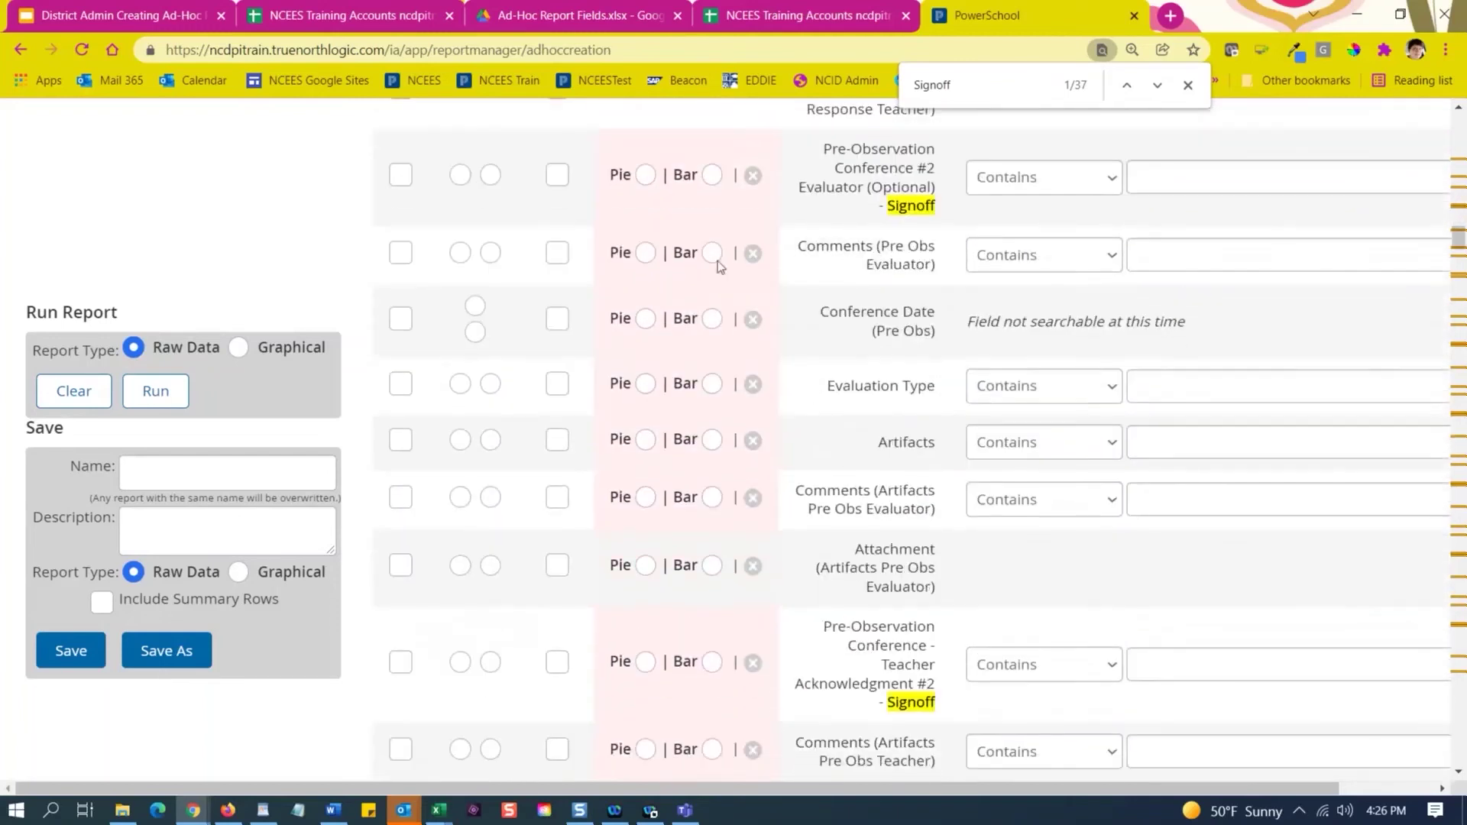
pyautogui.click(404, 180)
pyautogui.click(406, 672)
pyautogui.scroll(-7, 622, 565)
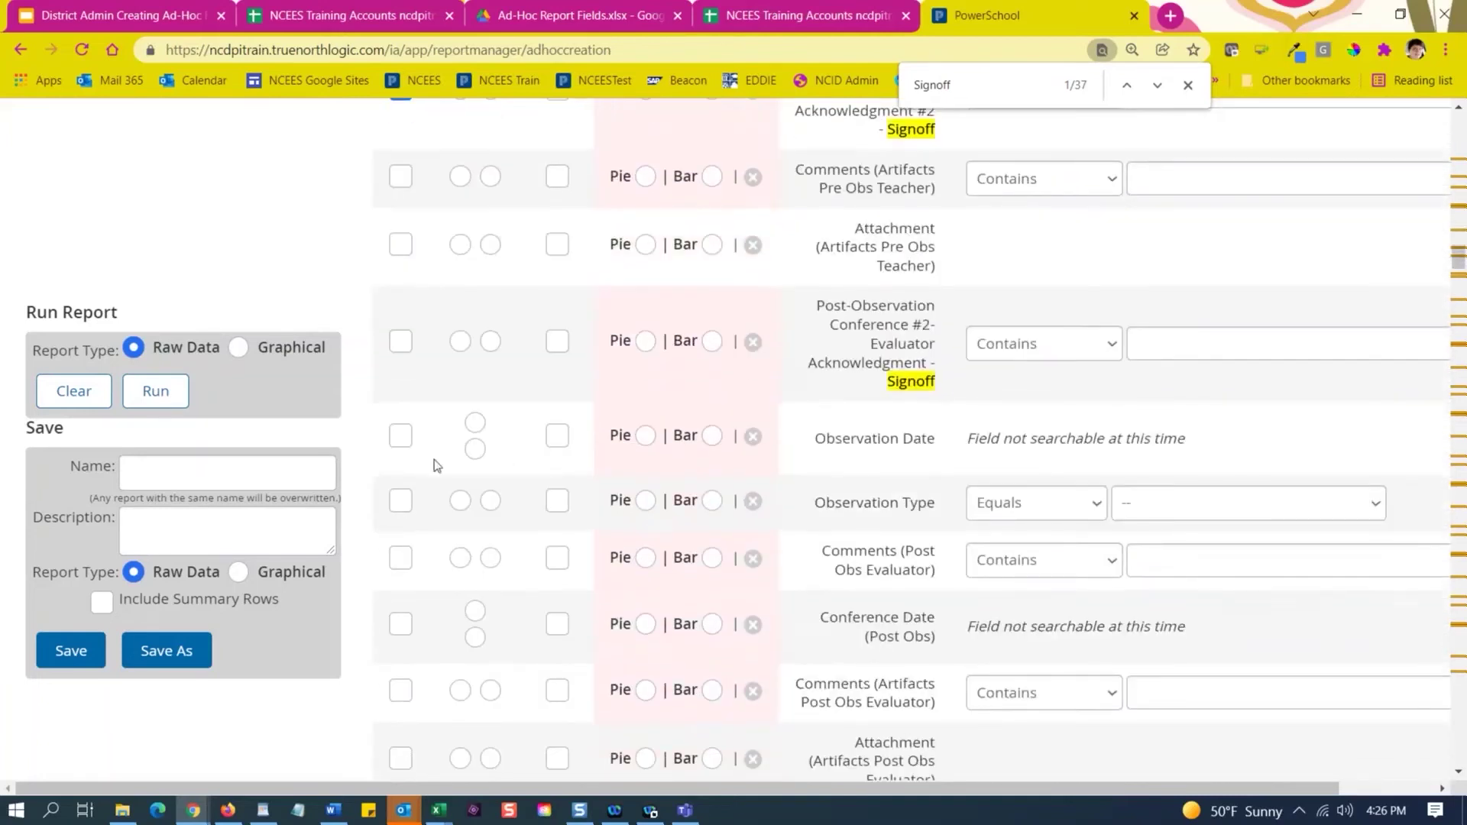
pyautogui.click(401, 341)
pyautogui.scroll(-7, 626, 413)
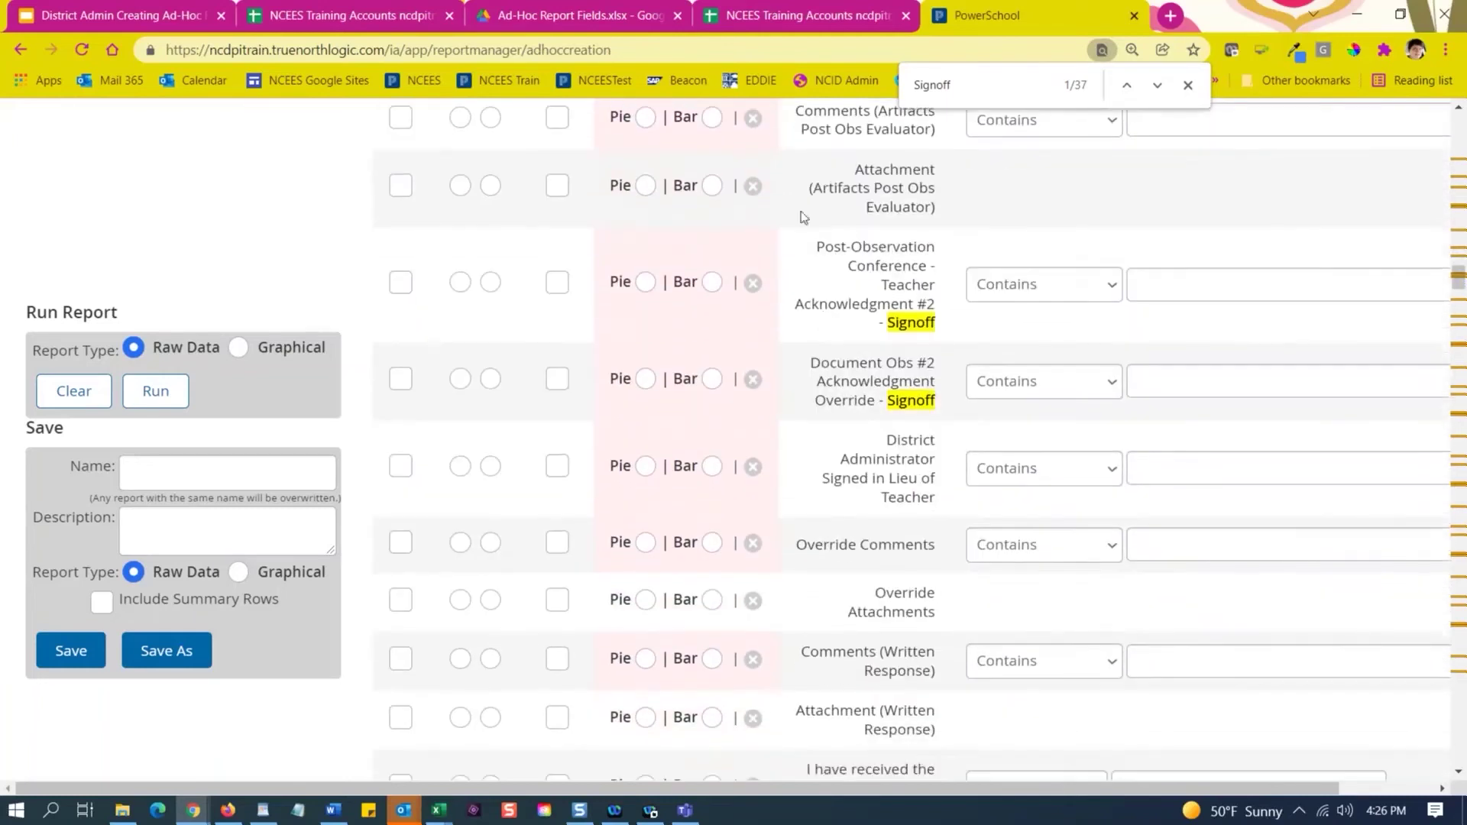
pyautogui.scroll(-1, 826, 376)
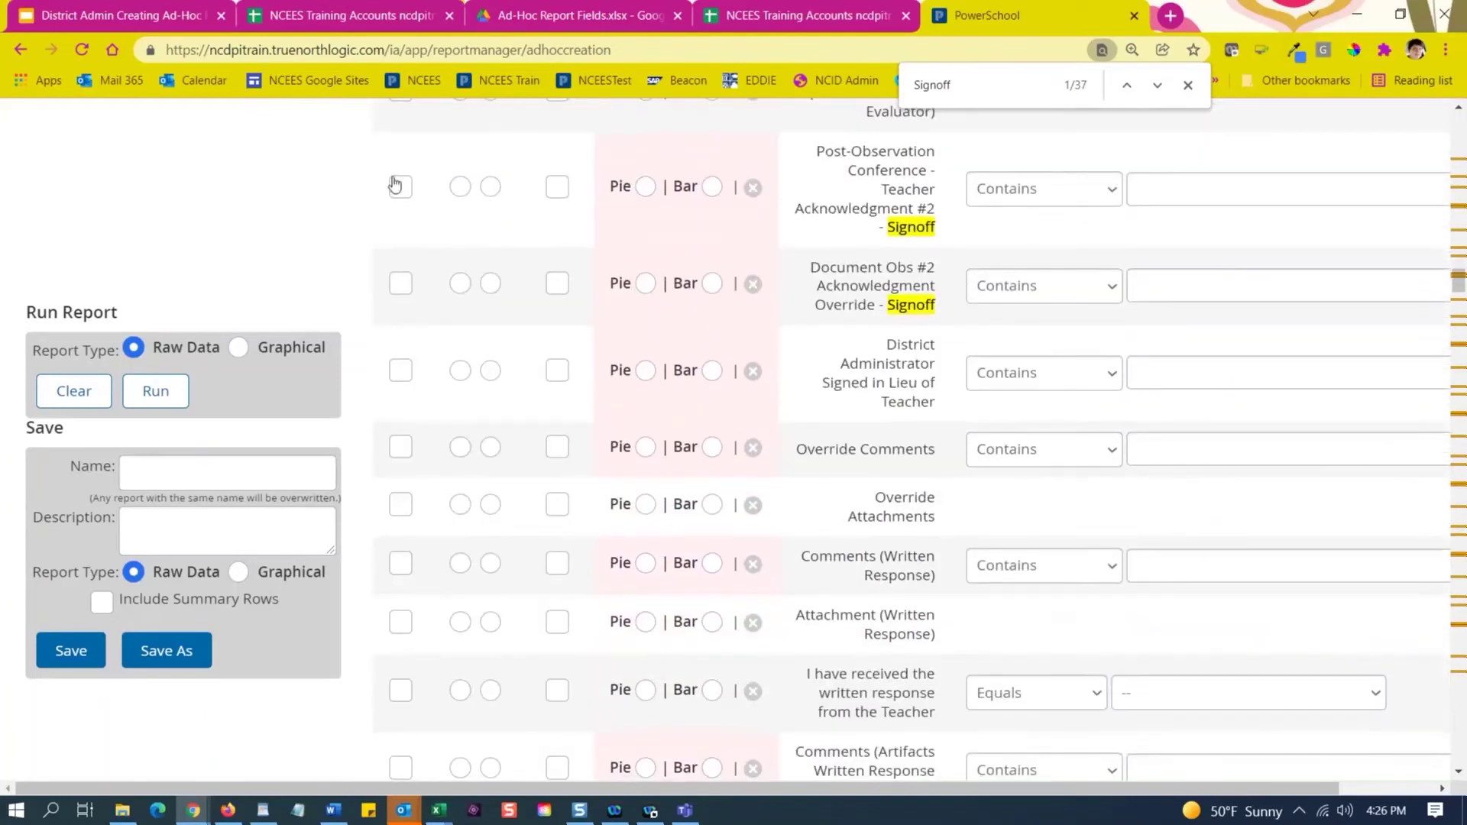
pyautogui.scroll(4, 621, 382)
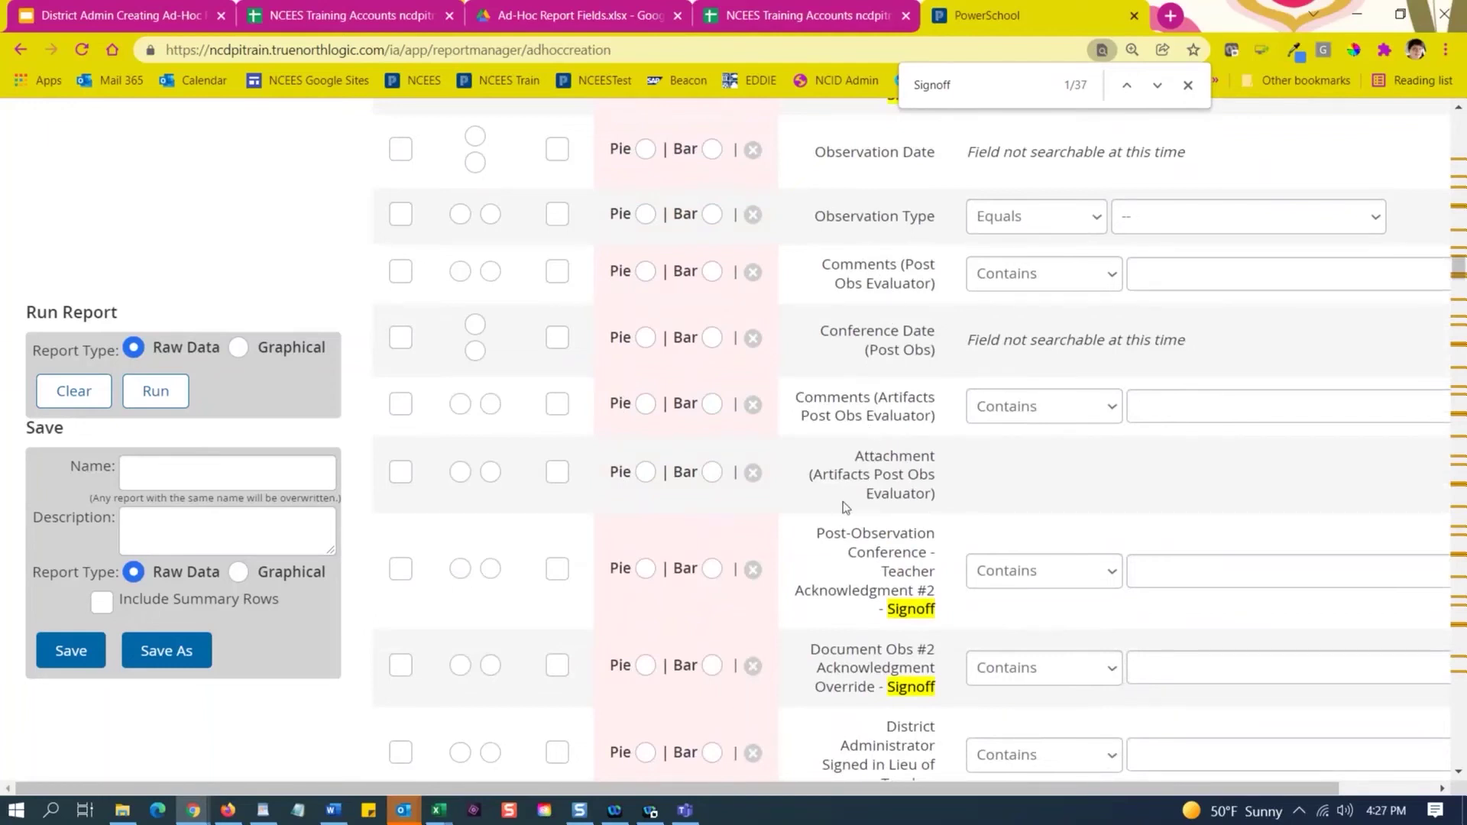
# Include the #3 pre- and post-observation evaluator and teacher acknowledgment Signoff fields.
pyautogui.scroll(-1, 841, 506)
pyautogui.scroll(-1, 844, 512)
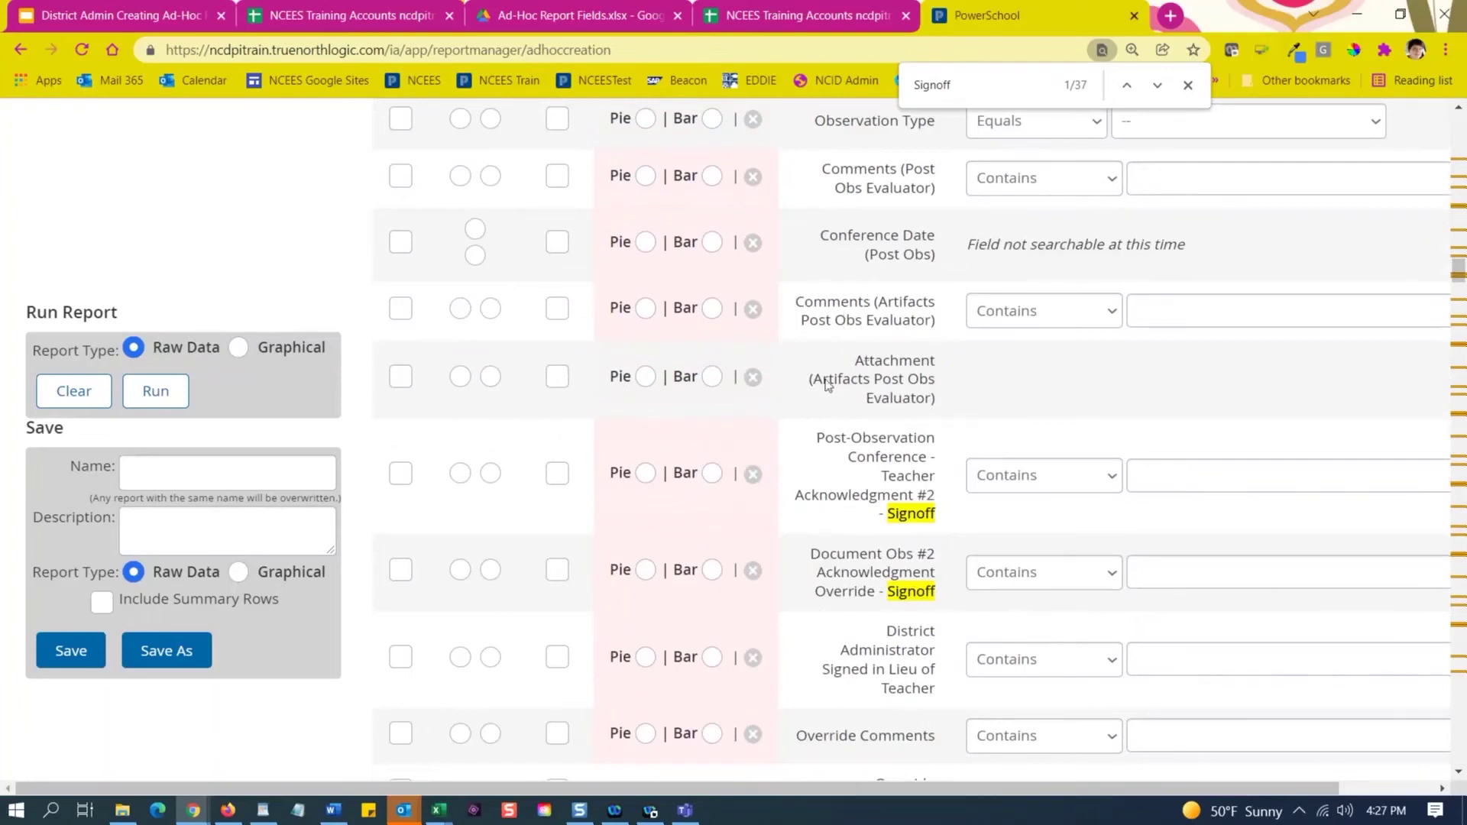
pyautogui.scroll(-4, 812, 489)
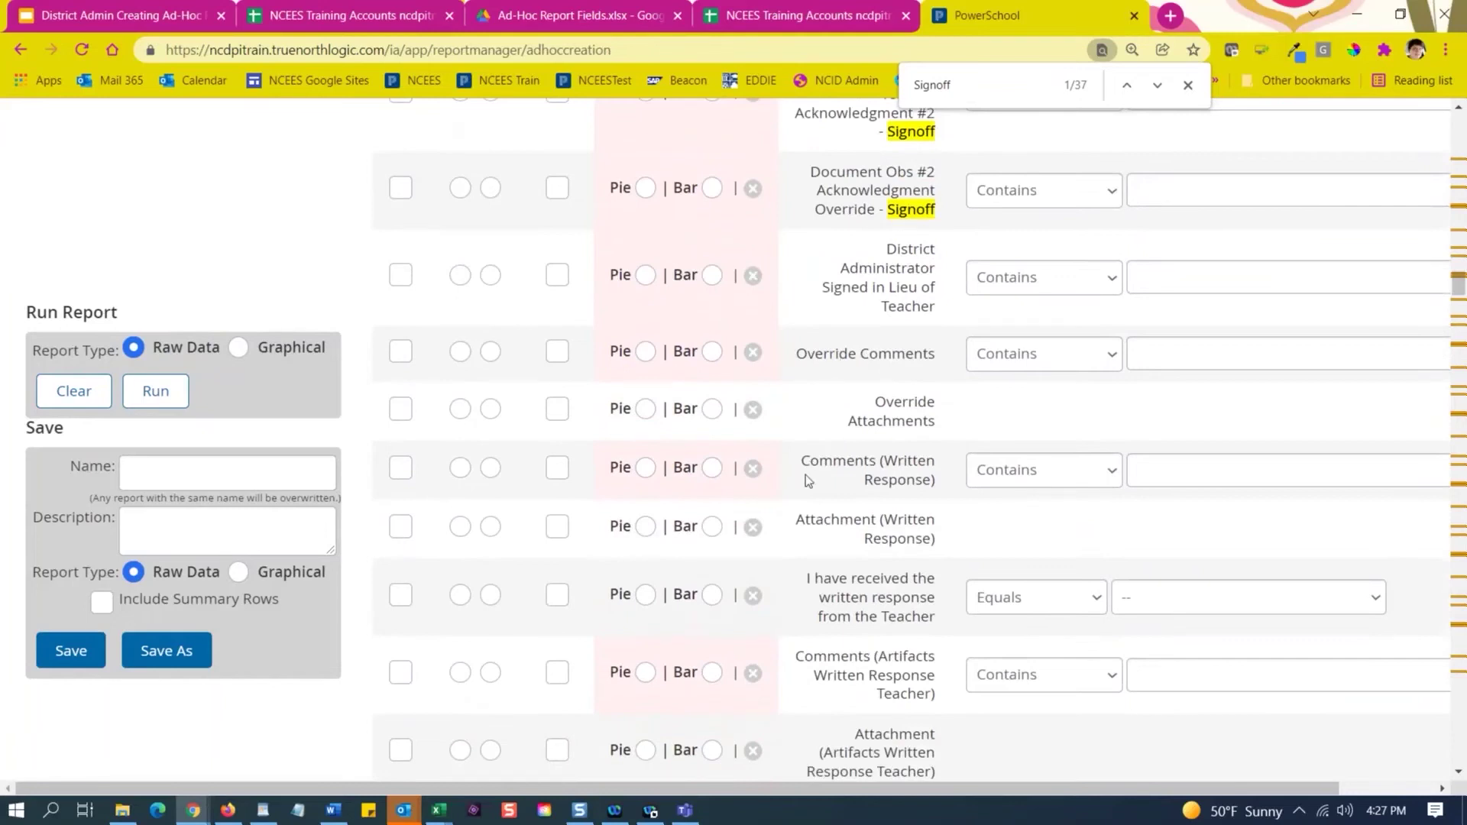
pyautogui.scroll(-2, 805, 475)
pyautogui.scroll(-4, 795, 438)
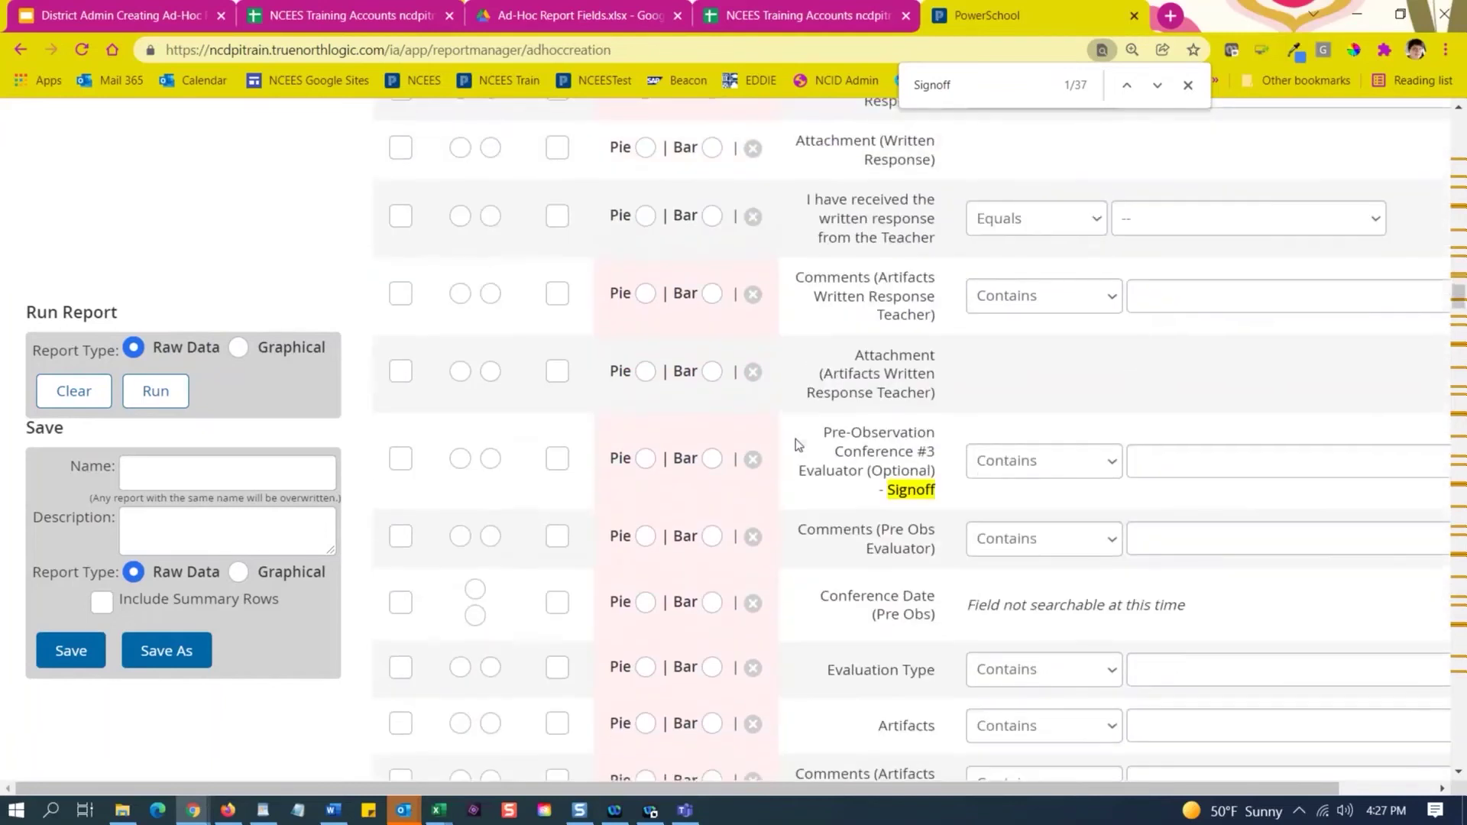
pyautogui.click(400, 264)
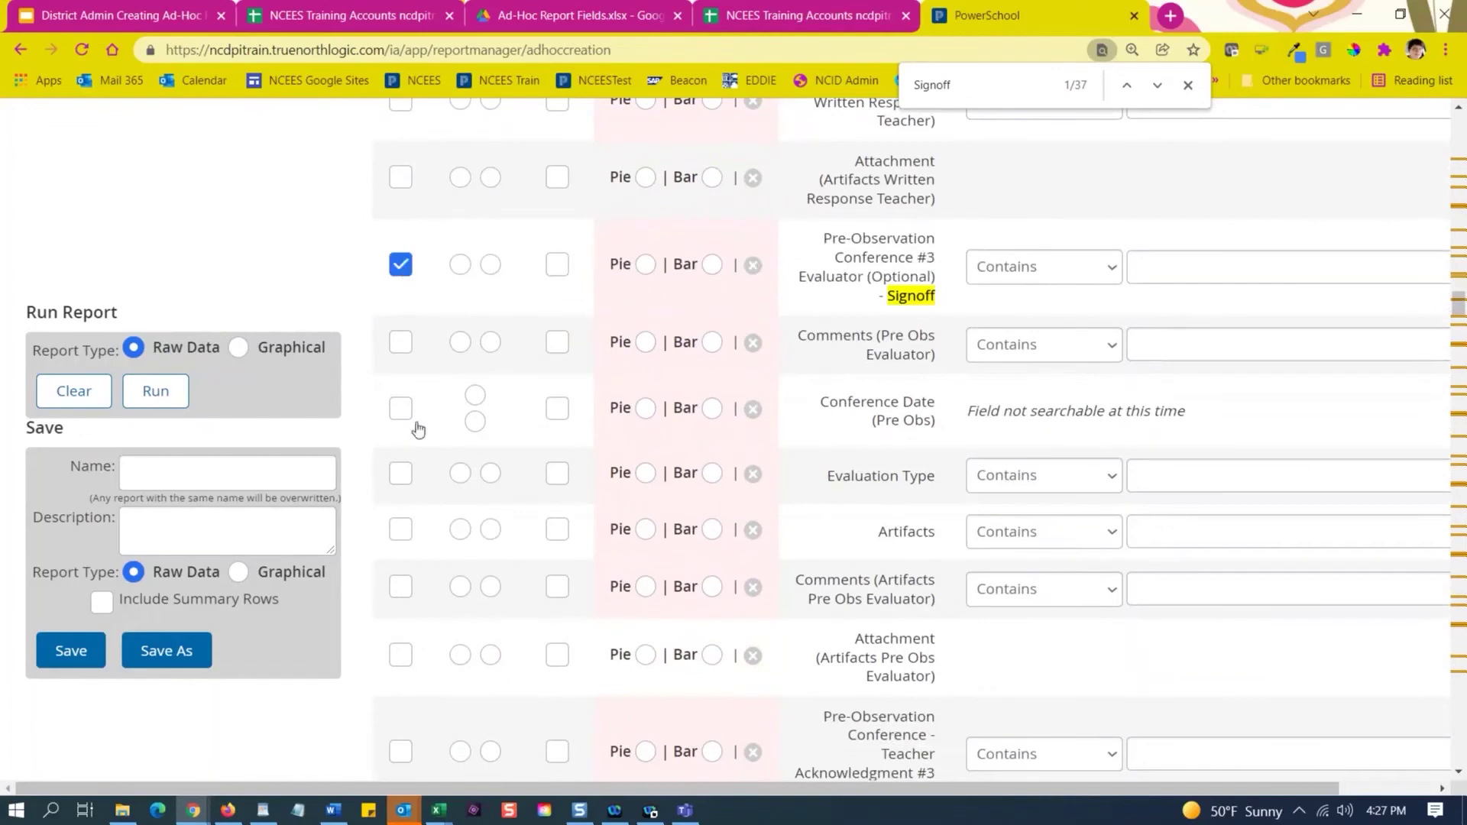
pyautogui.scroll(-4, 534, 524)
pyautogui.click(402, 369)
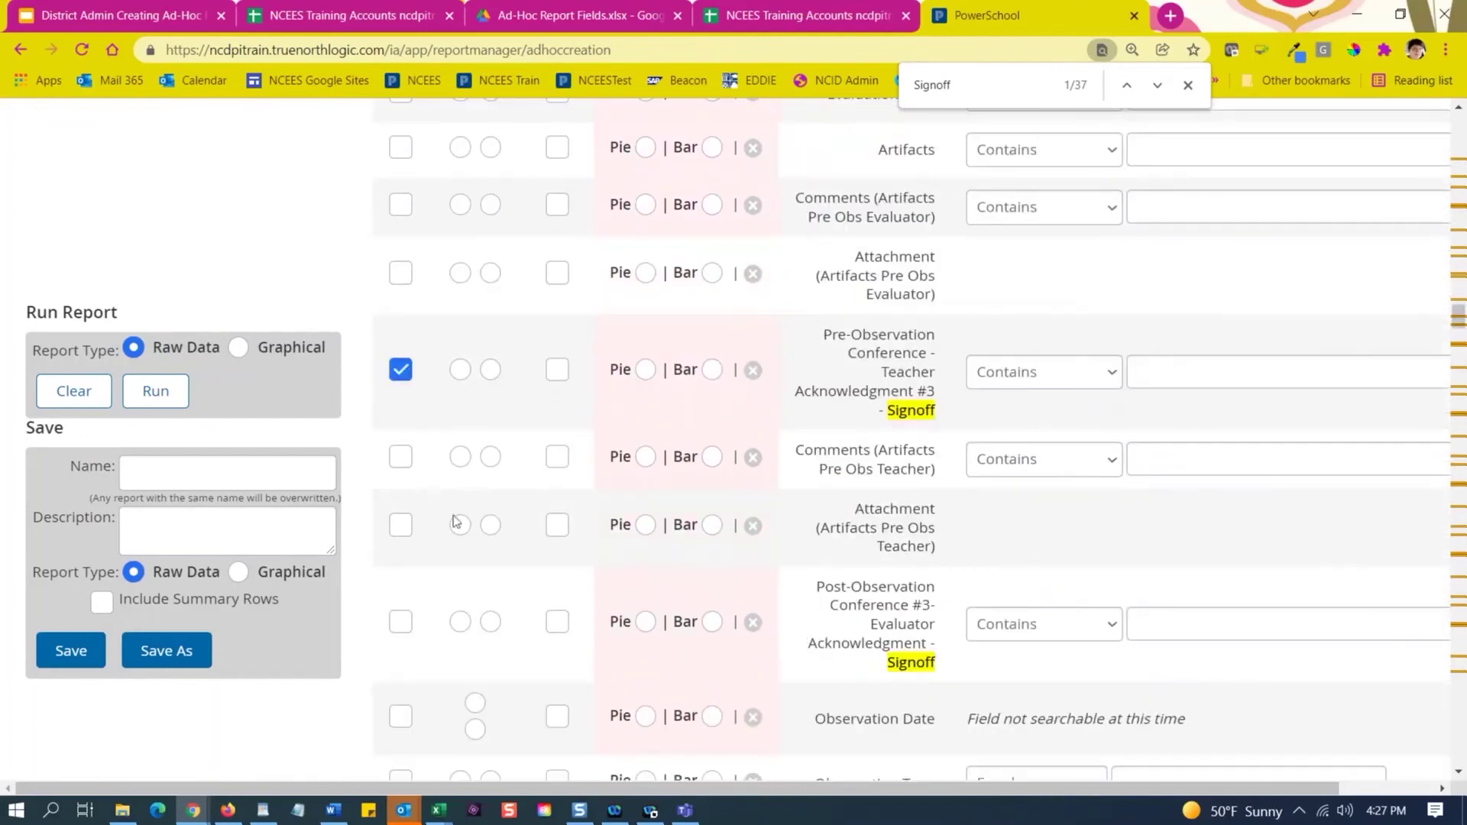
pyautogui.click(400, 625)
pyautogui.scroll(-4, 752, 371)
pyautogui.scroll(3, 807, 416)
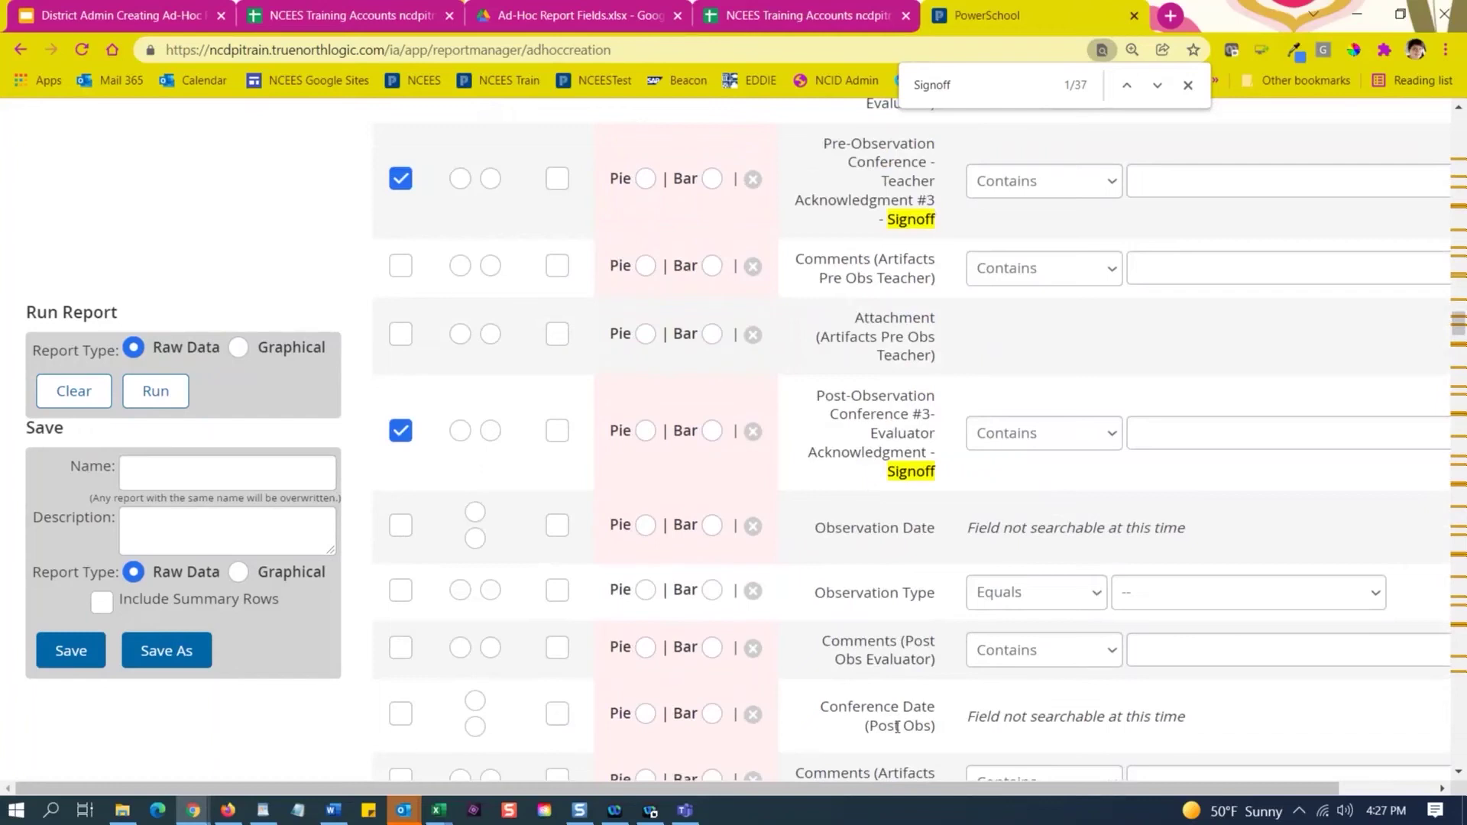
pyautogui.scroll(-2, 898, 724)
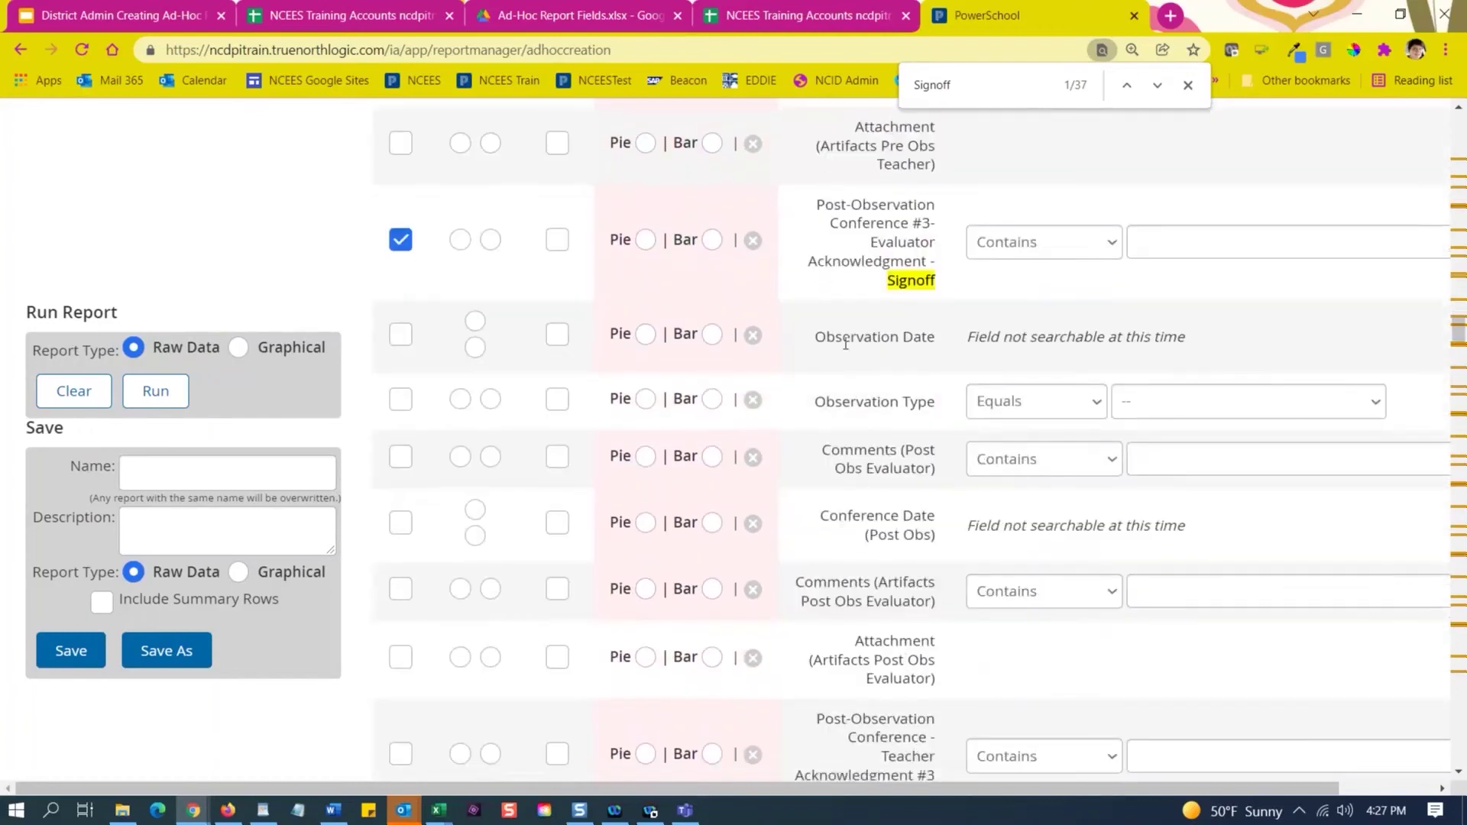
pyautogui.scroll(-4, 845, 344)
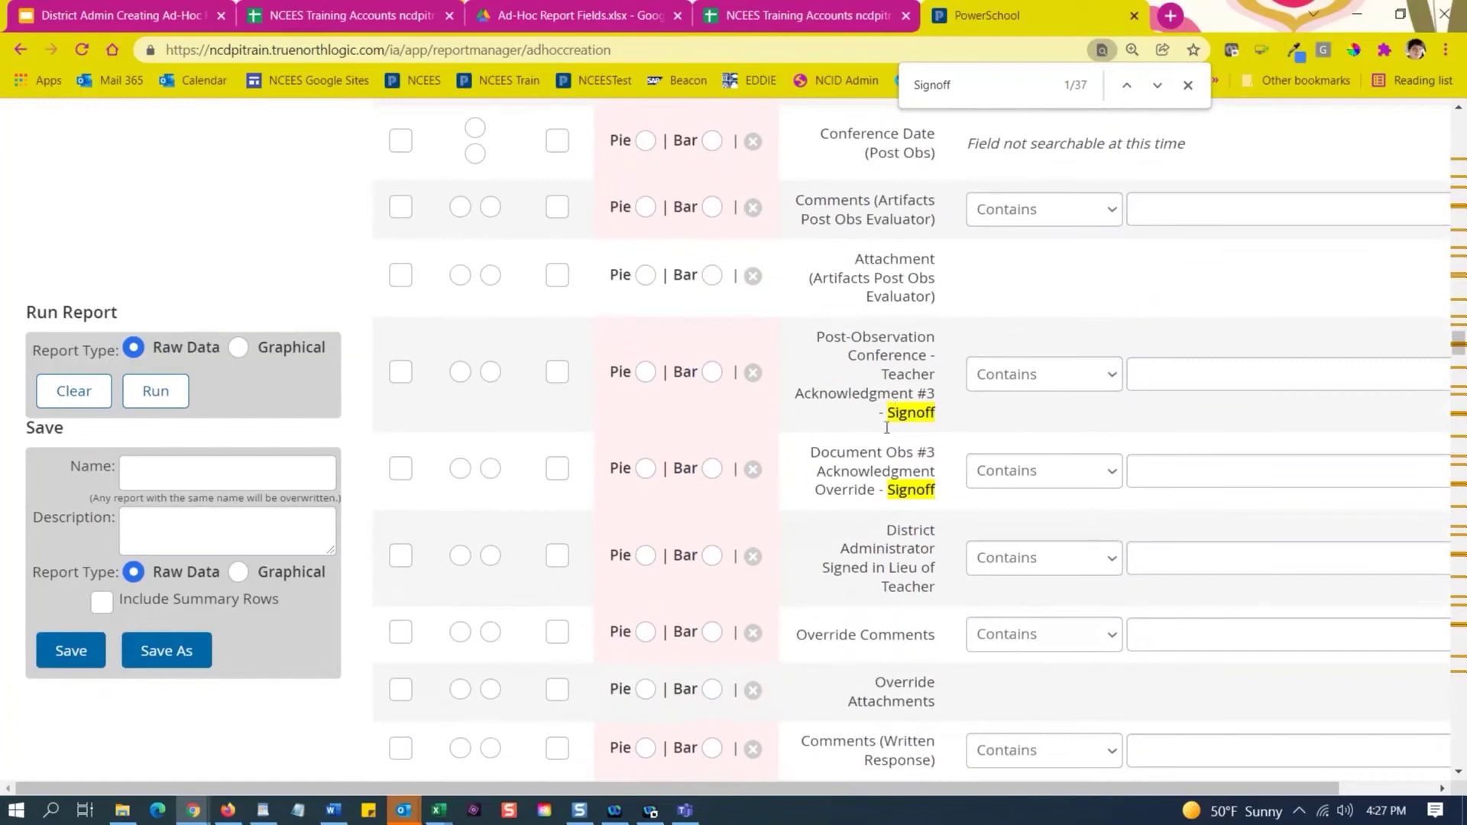
pyautogui.scroll(-1, 382, 306)
pyautogui.click(398, 277)
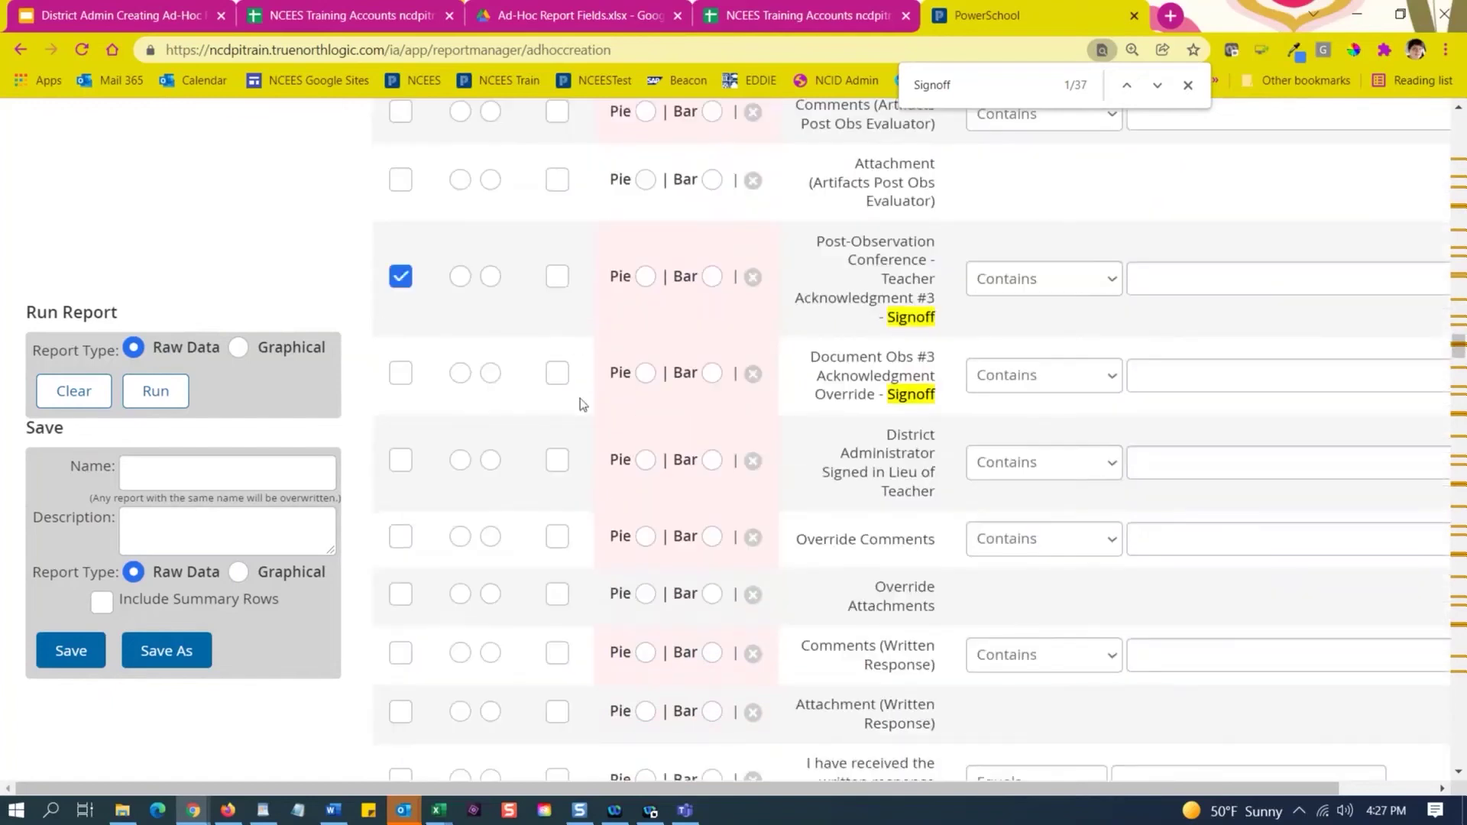
# Include the Peer pre- and post-observation signoff and teacher acknowledgment Signoff fields.
pyautogui.scroll(-6, 546, 481)
pyautogui.scroll(-1, 546, 482)
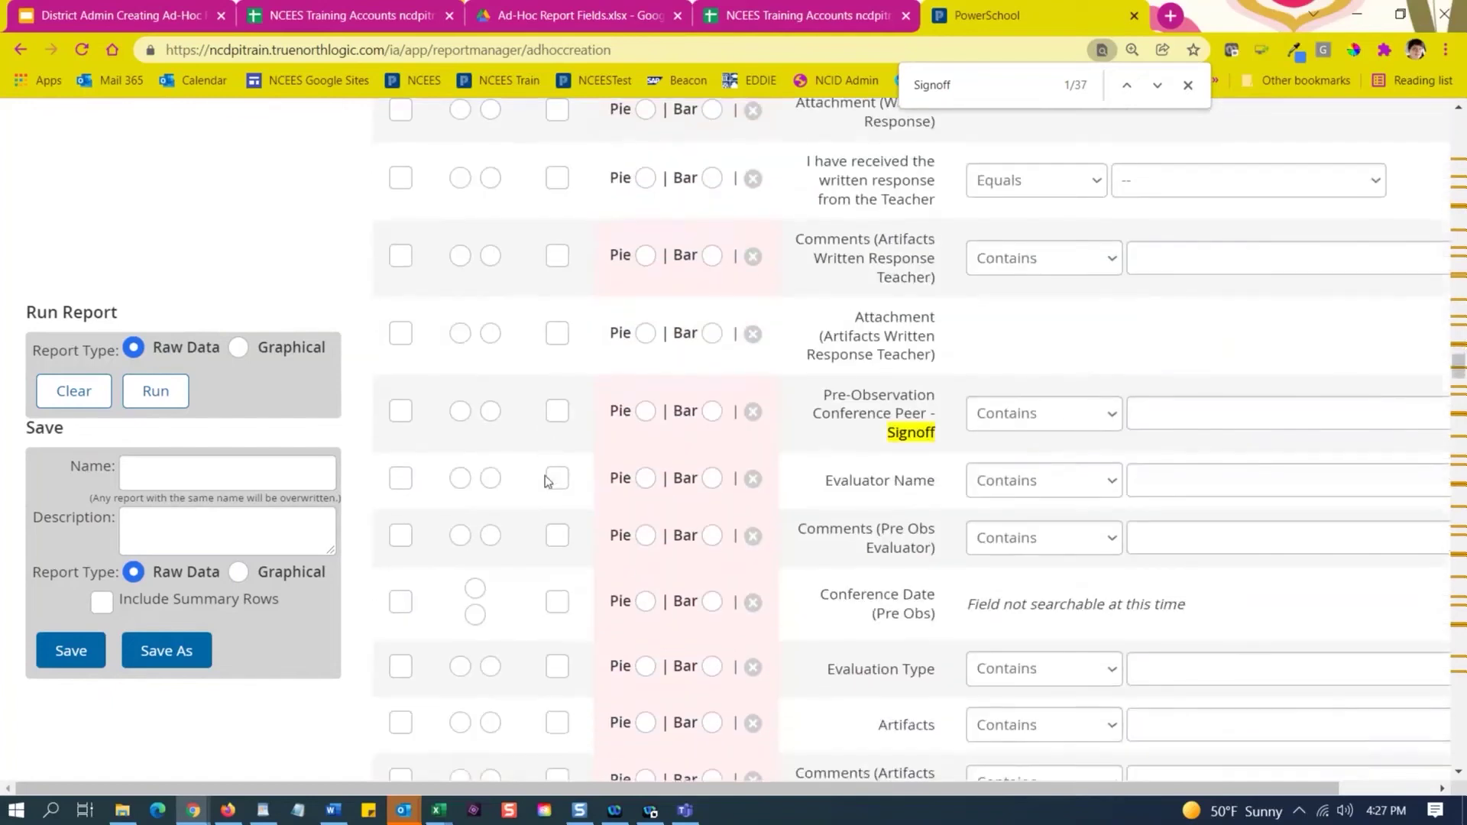
pyautogui.click(400, 343)
pyautogui.scroll(-5, 632, 457)
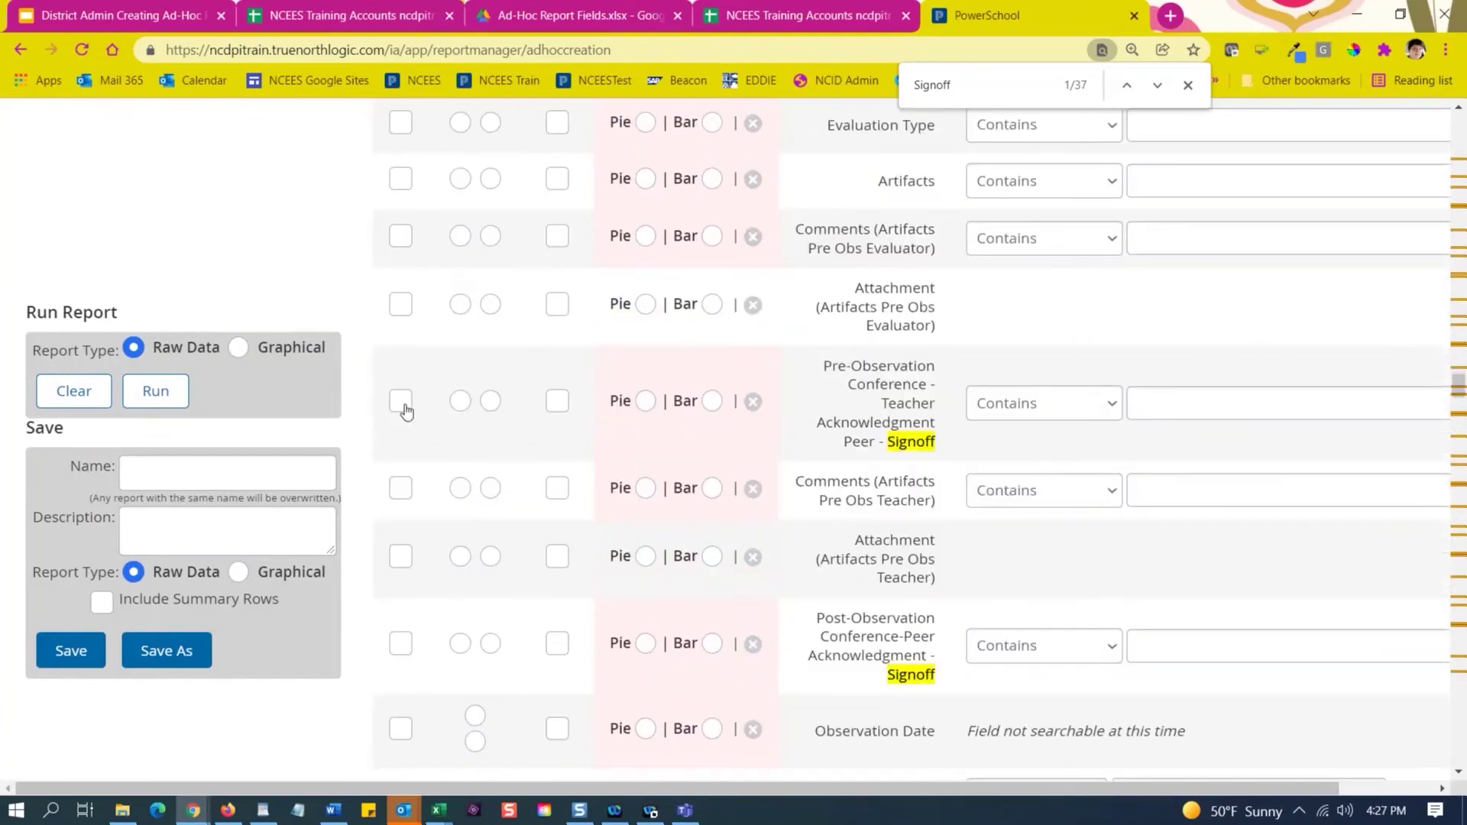
pyautogui.click(400, 401)
pyautogui.scroll(-3, 627, 497)
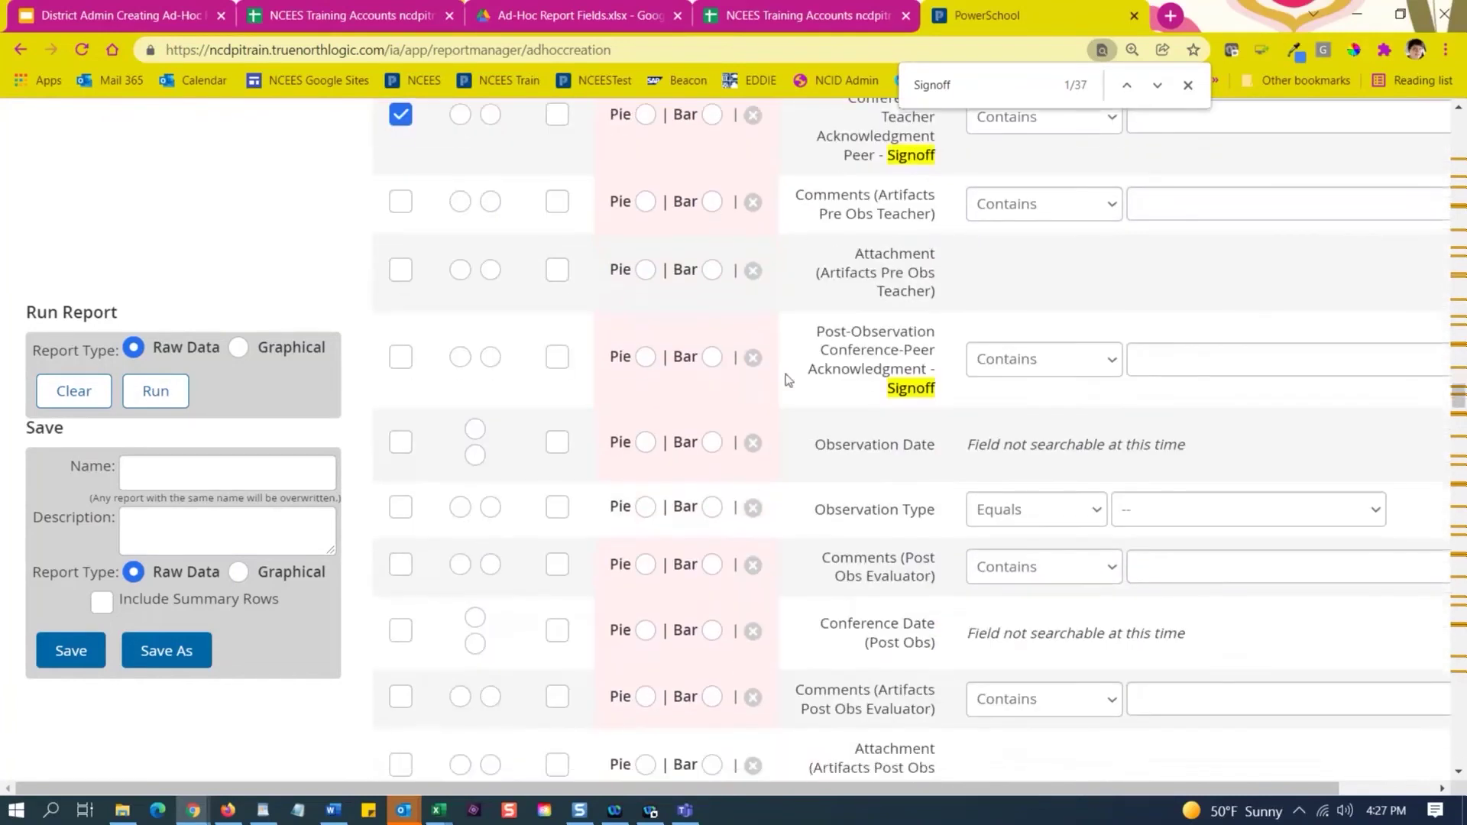
pyautogui.click(405, 361)
pyautogui.scroll(-5, 653, 470)
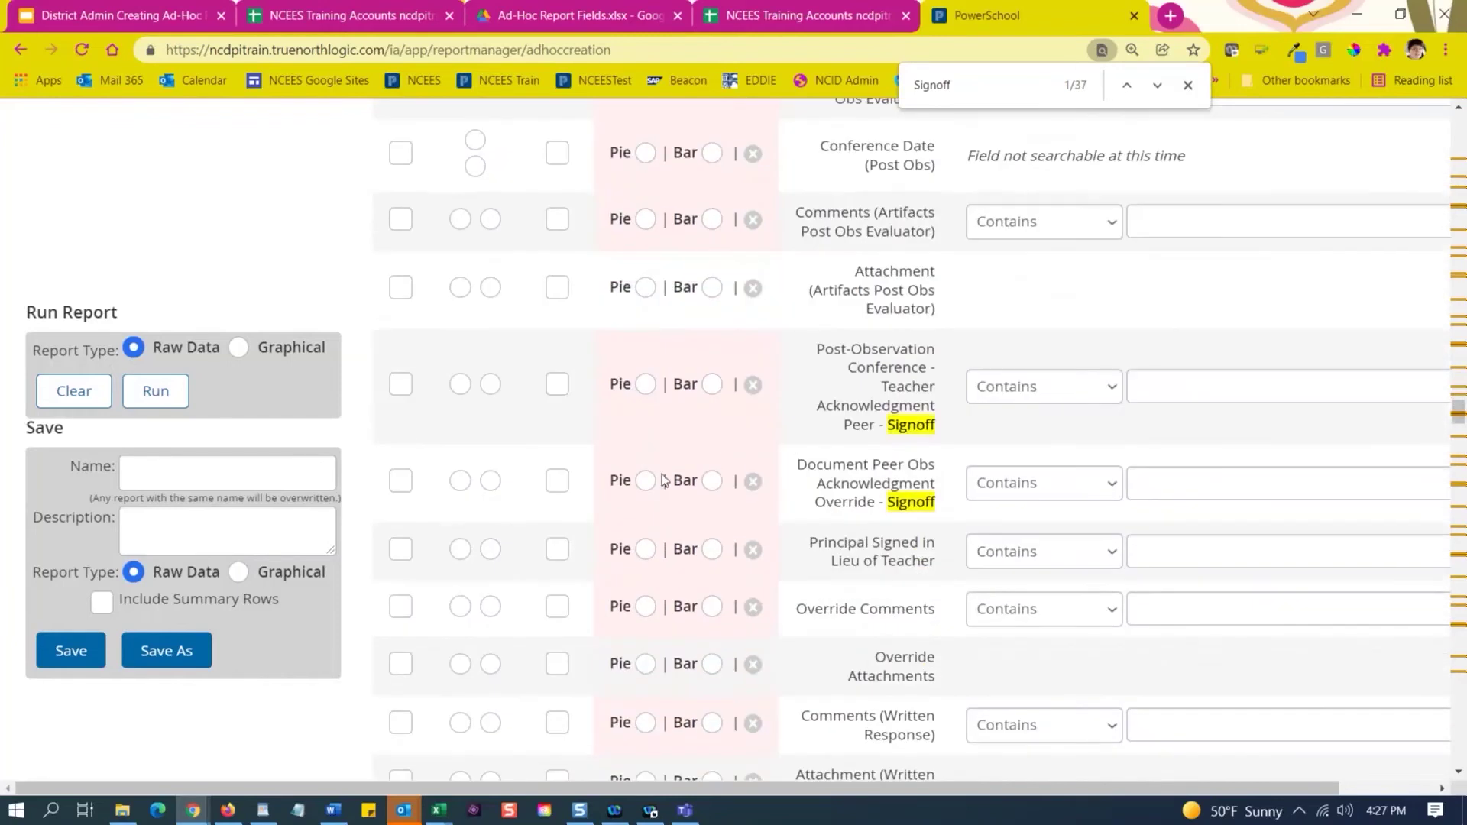
pyautogui.click(399, 384)
# Include Summary Evaluation Conference - Signoff and its Teacher Acknowledgment - Signoff fields.
pyautogui.scroll(-8, 556, 518)
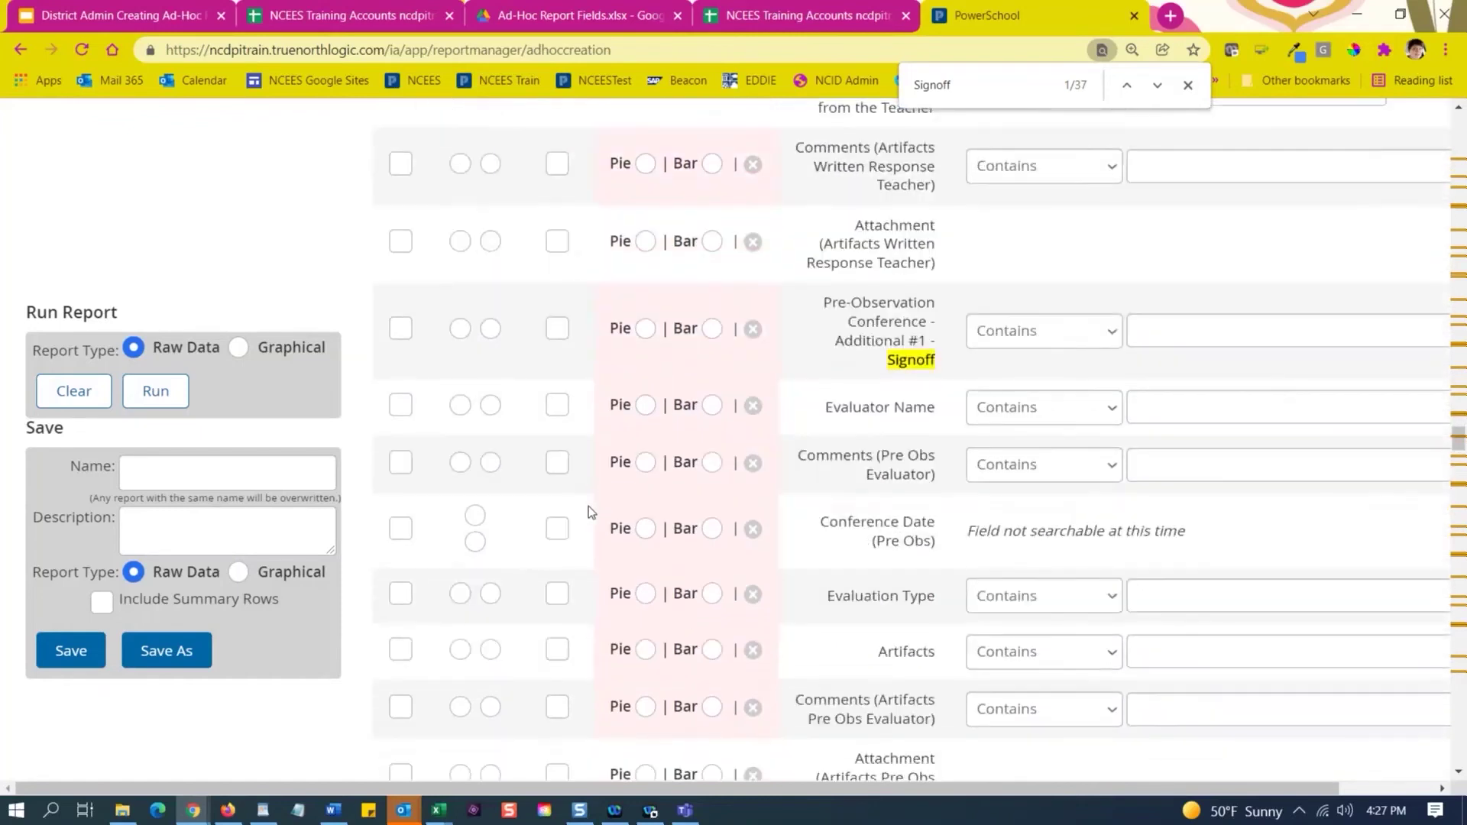
pyautogui.scroll(-2, 738, 375)
pyautogui.scroll(-2, 669, 526)
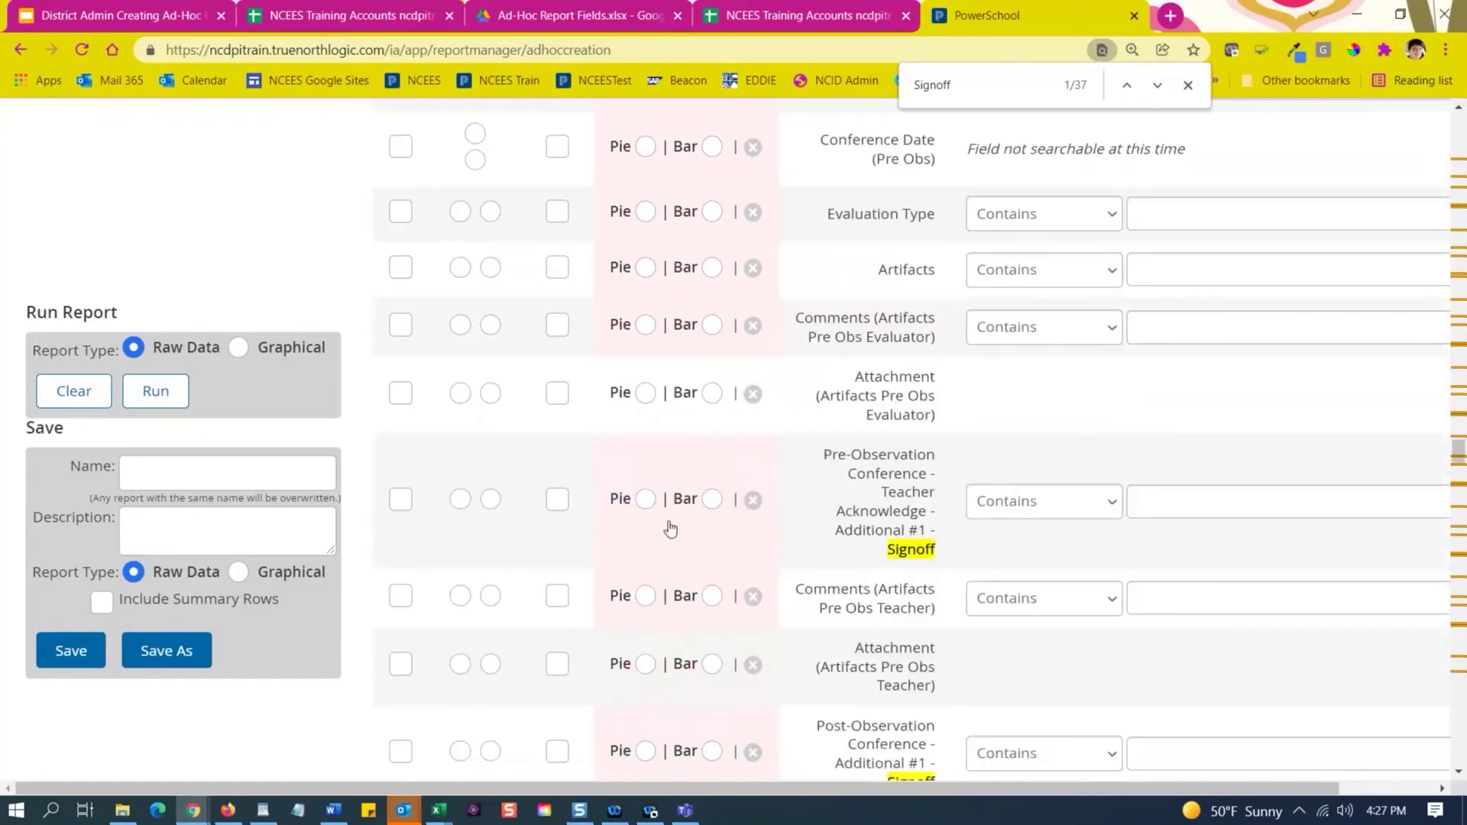
pyautogui.scroll(-4, 669, 525)
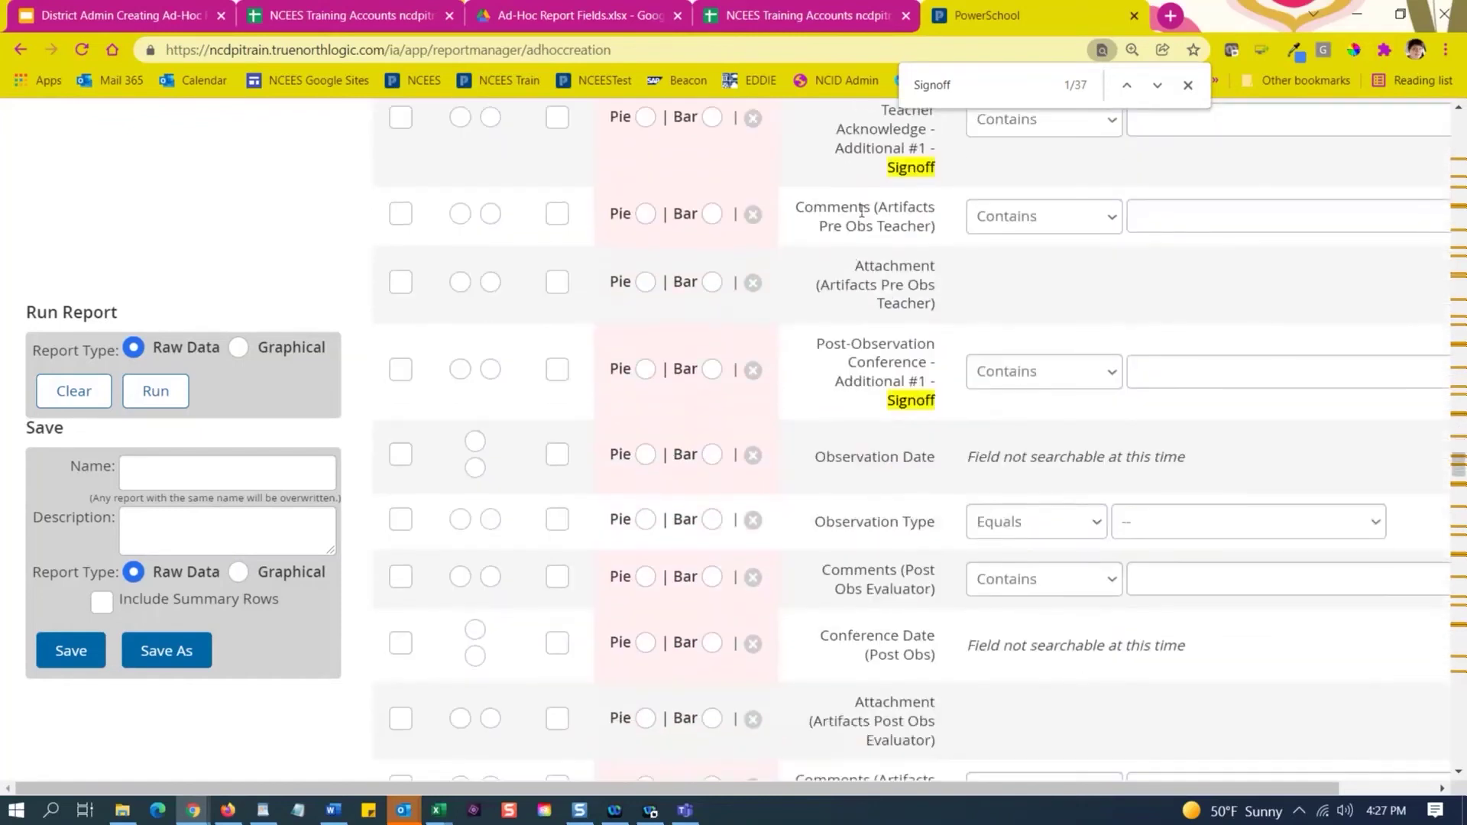
pyautogui.scroll(-8, 862, 210)
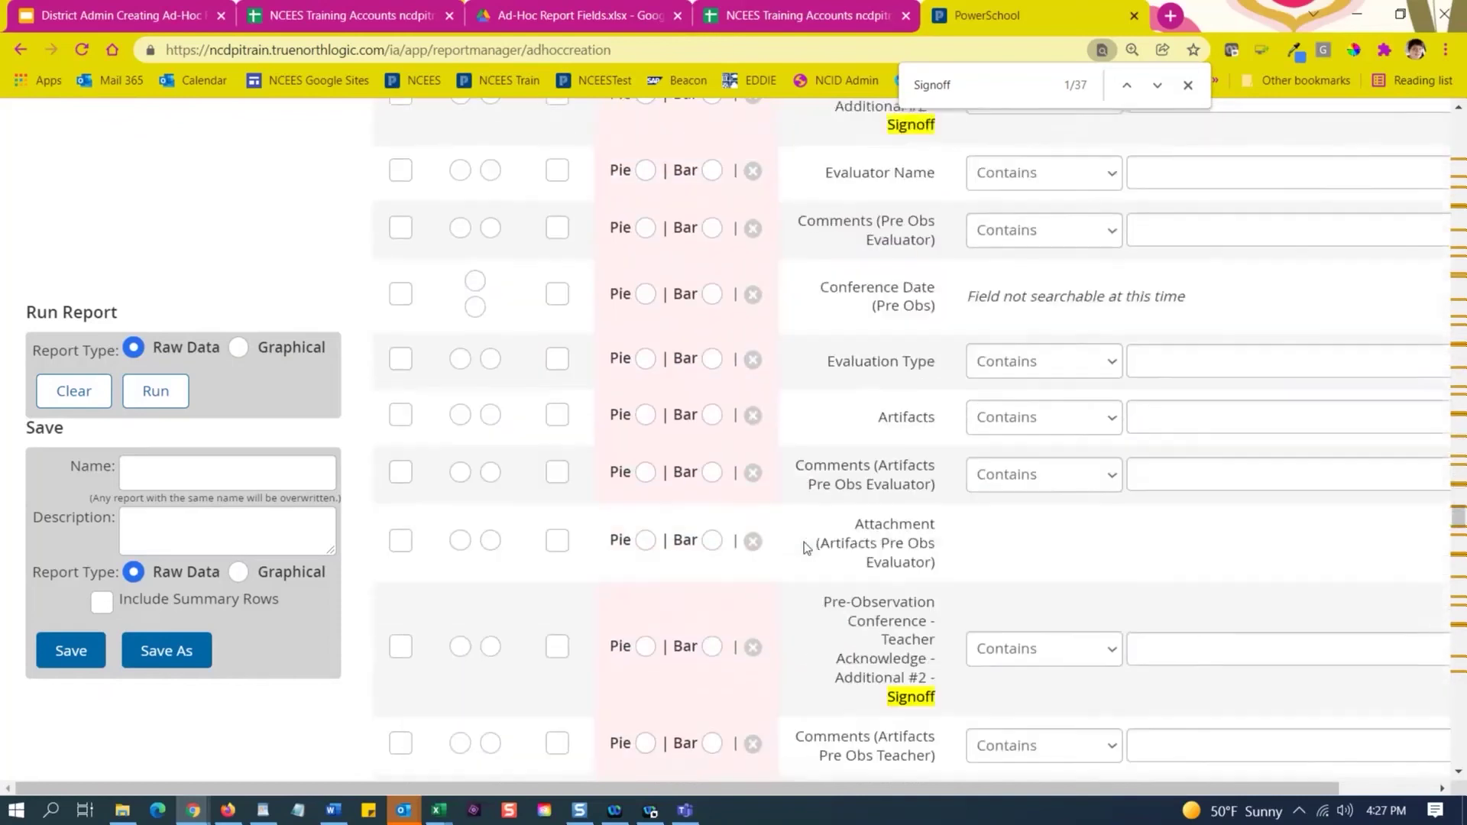
pyautogui.scroll(-12, 806, 547)
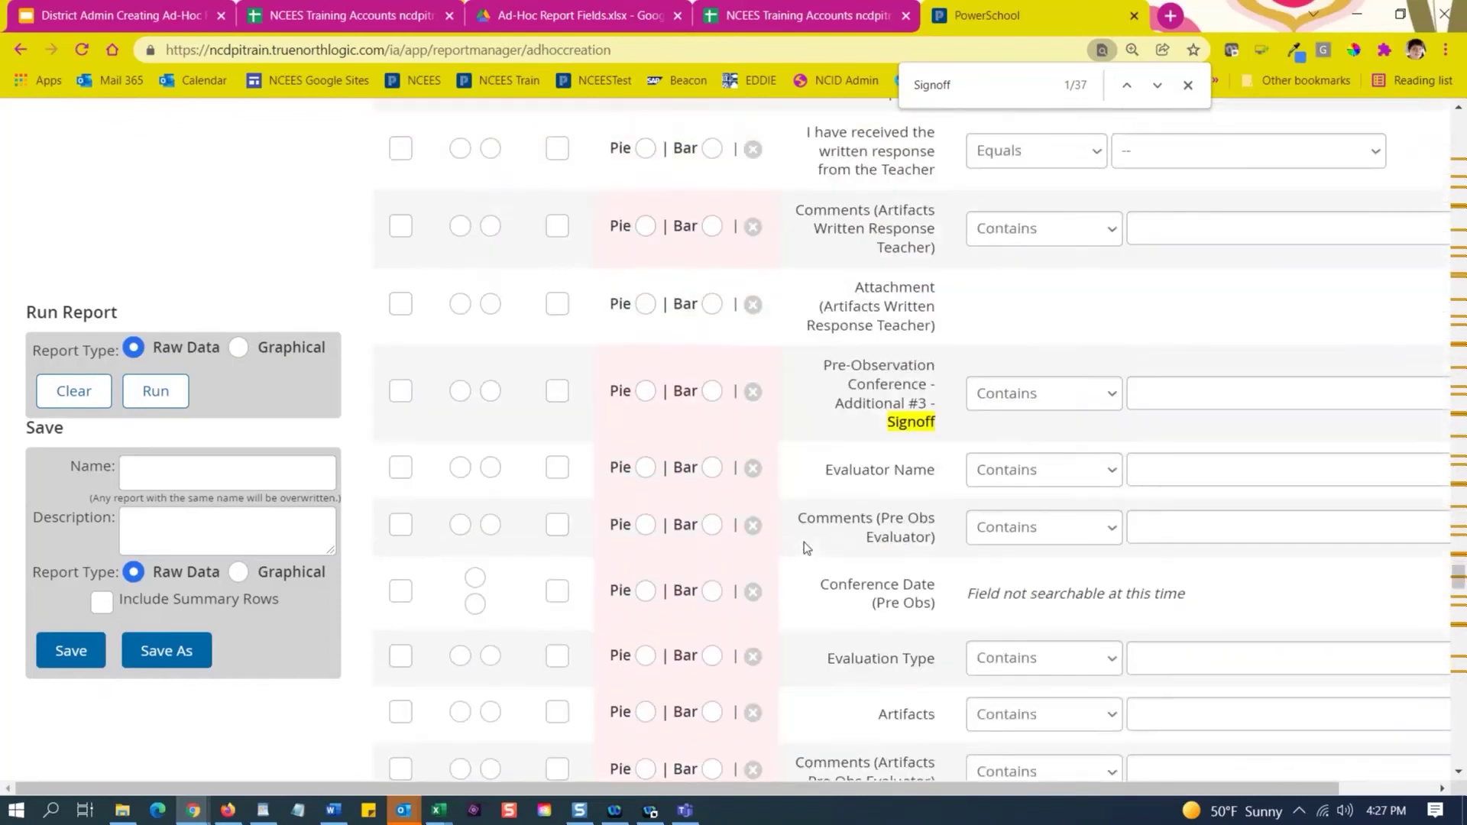
pyautogui.scroll(-12, 806, 547)
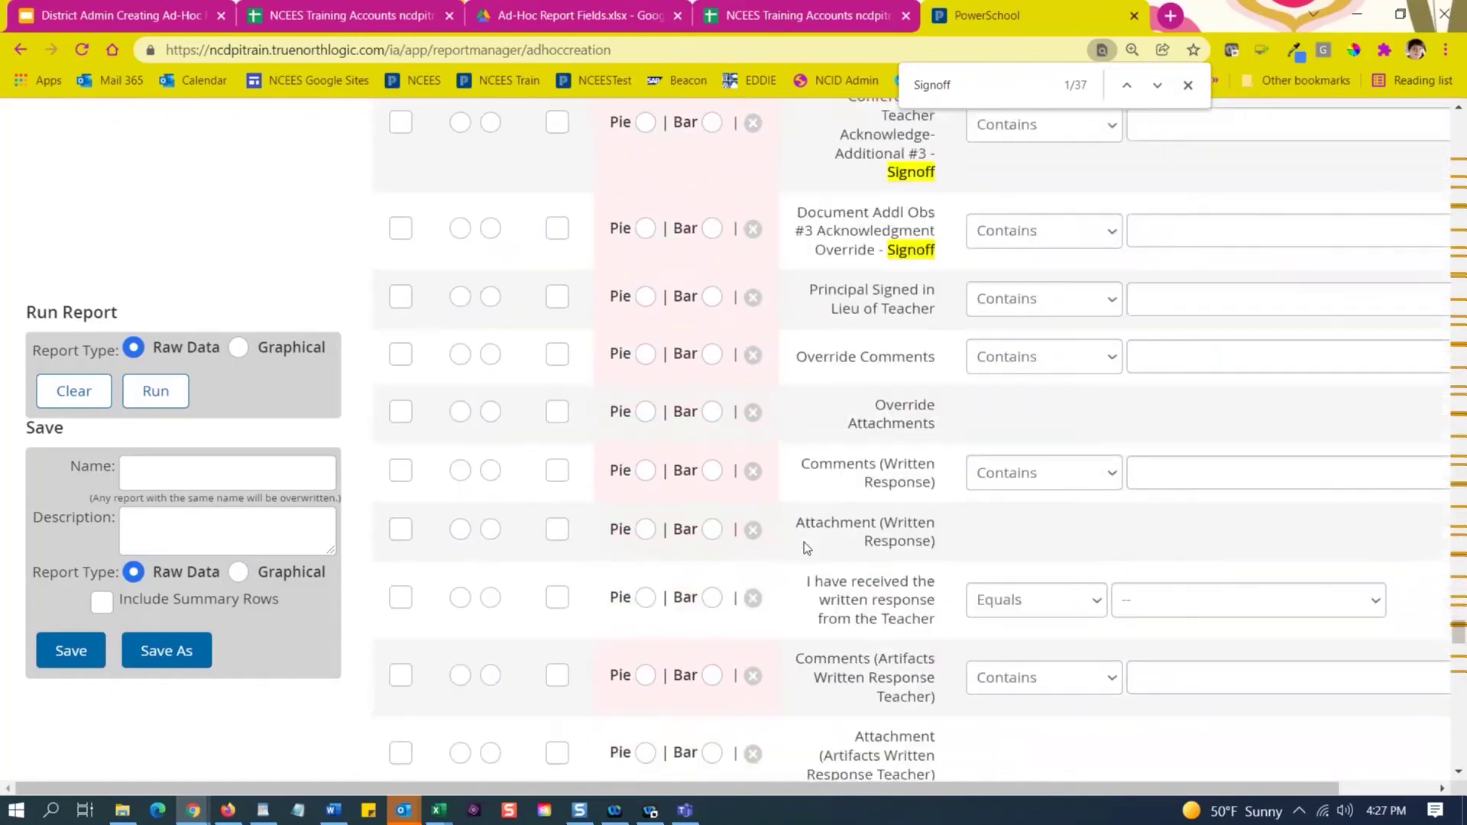
pyautogui.scroll(-10, 804, 547)
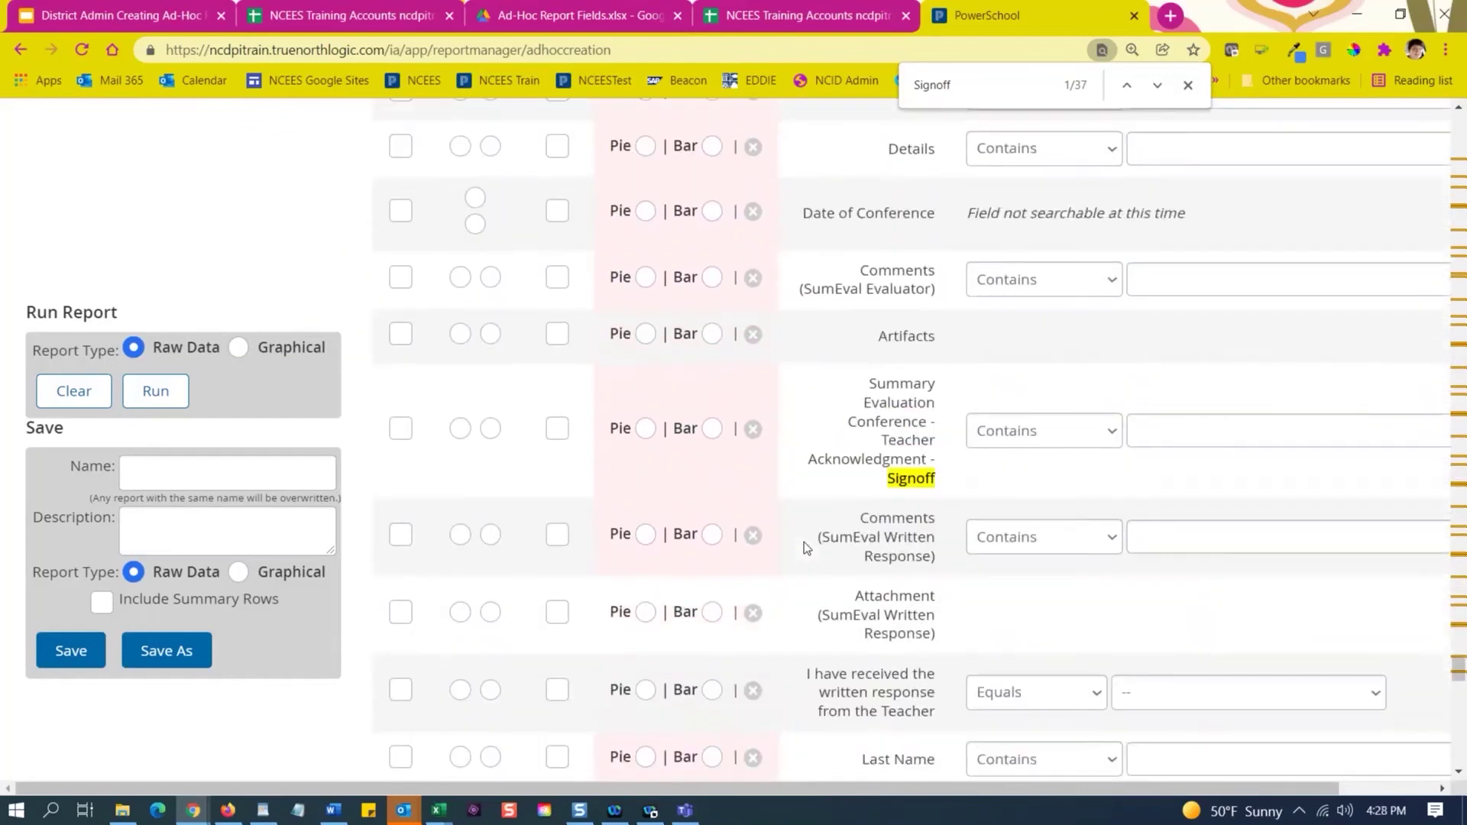
pyautogui.scroll(4, 875, 477)
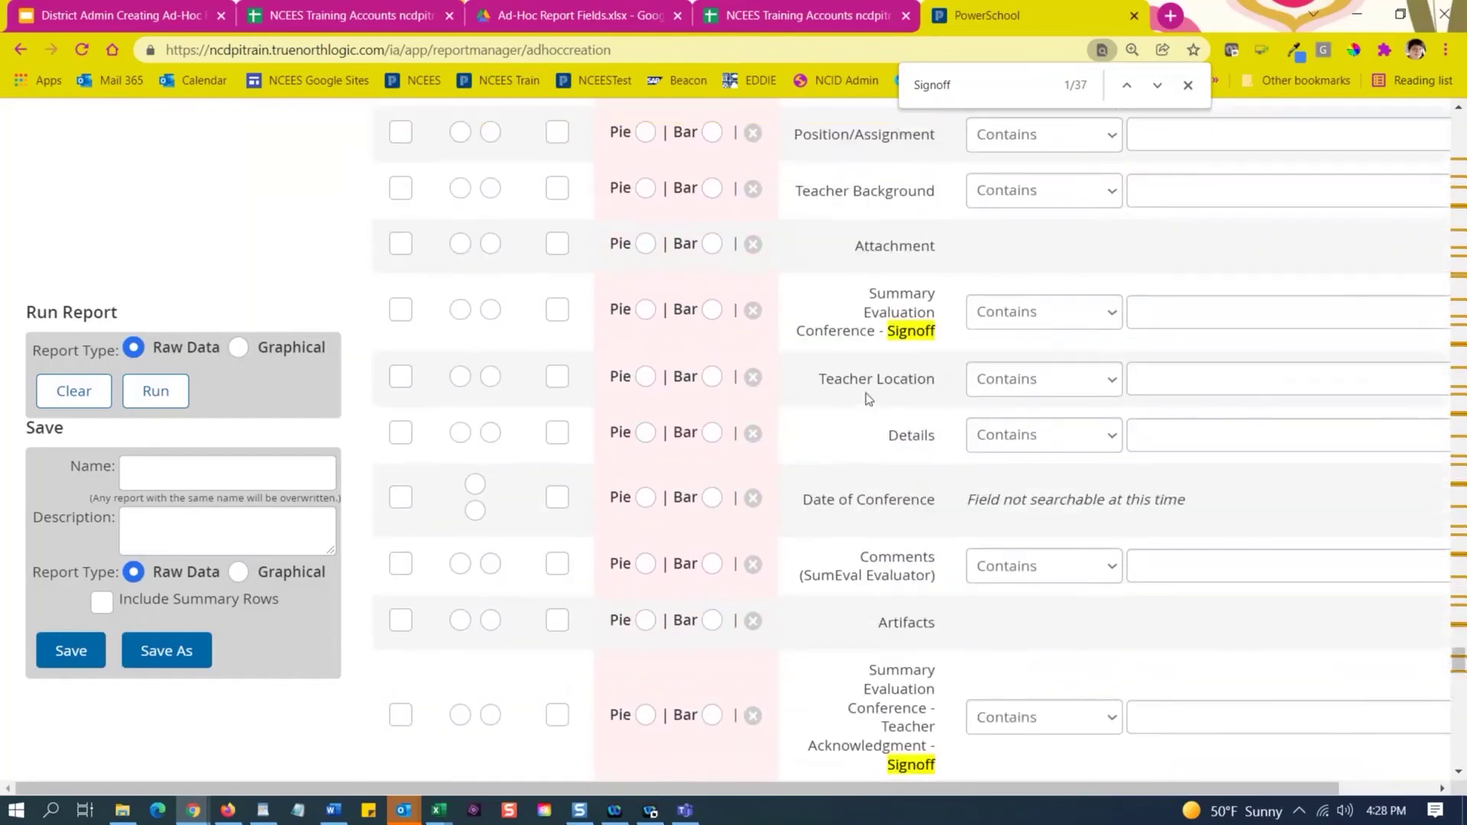
pyautogui.click(400, 310)
pyautogui.scroll(-1, 558, 627)
pyautogui.scroll(-3, 558, 626)
pyautogui.click(401, 425)
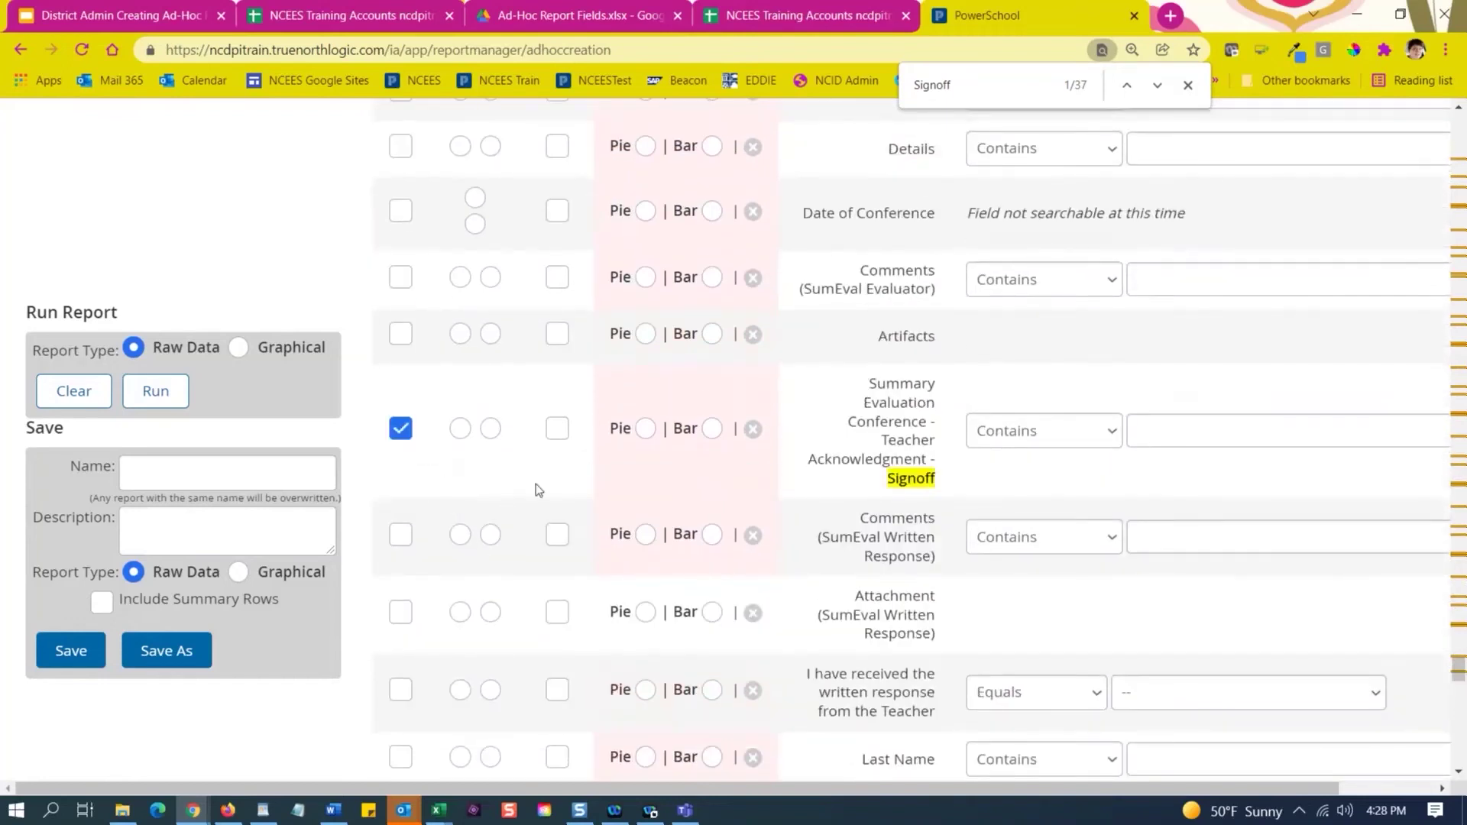
pyautogui.scroll(-3, 535, 489)
pyautogui.scroll(6, 538, 506)
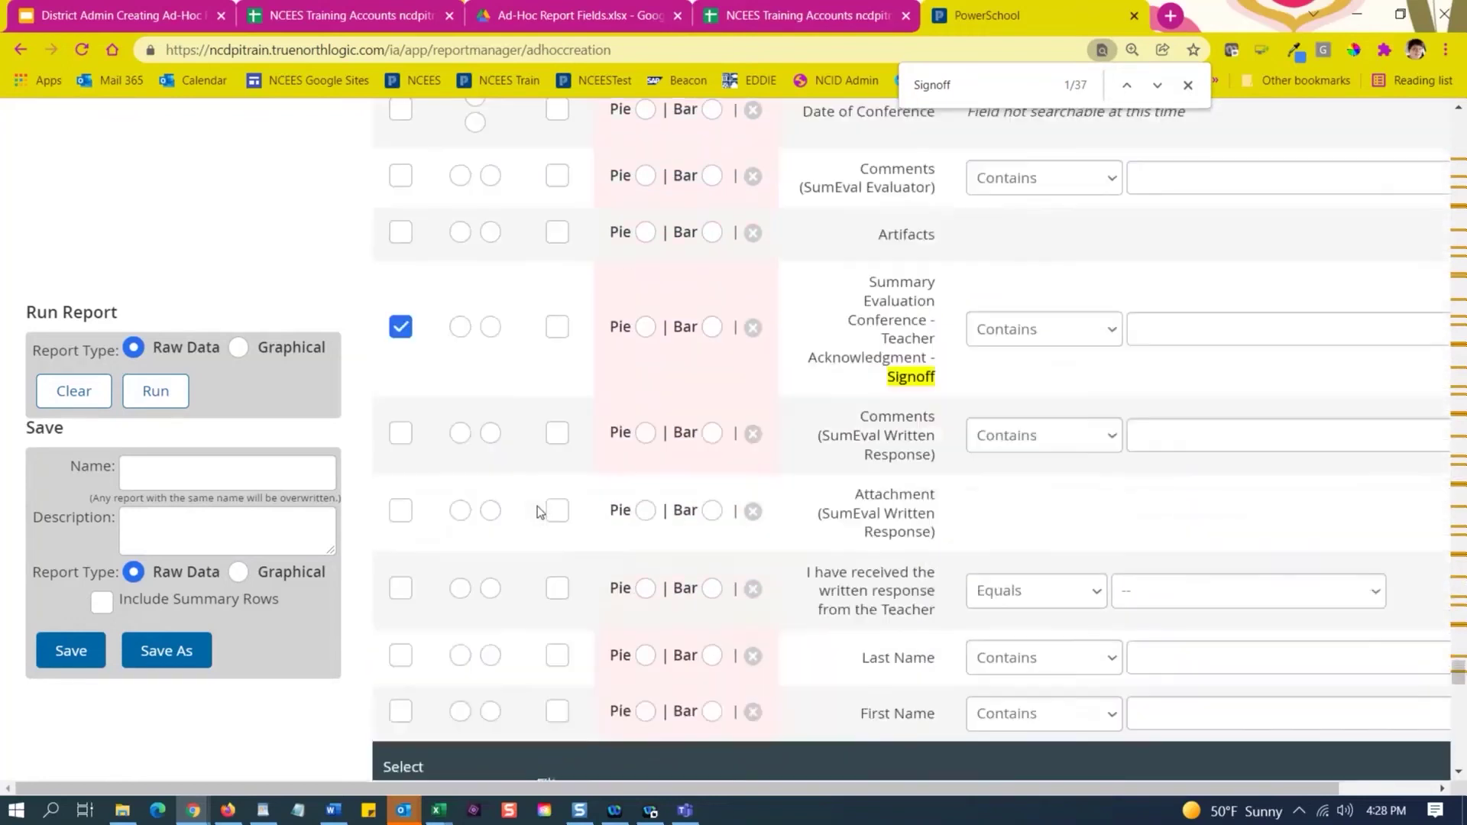
pyautogui.scroll(-7, 538, 506)
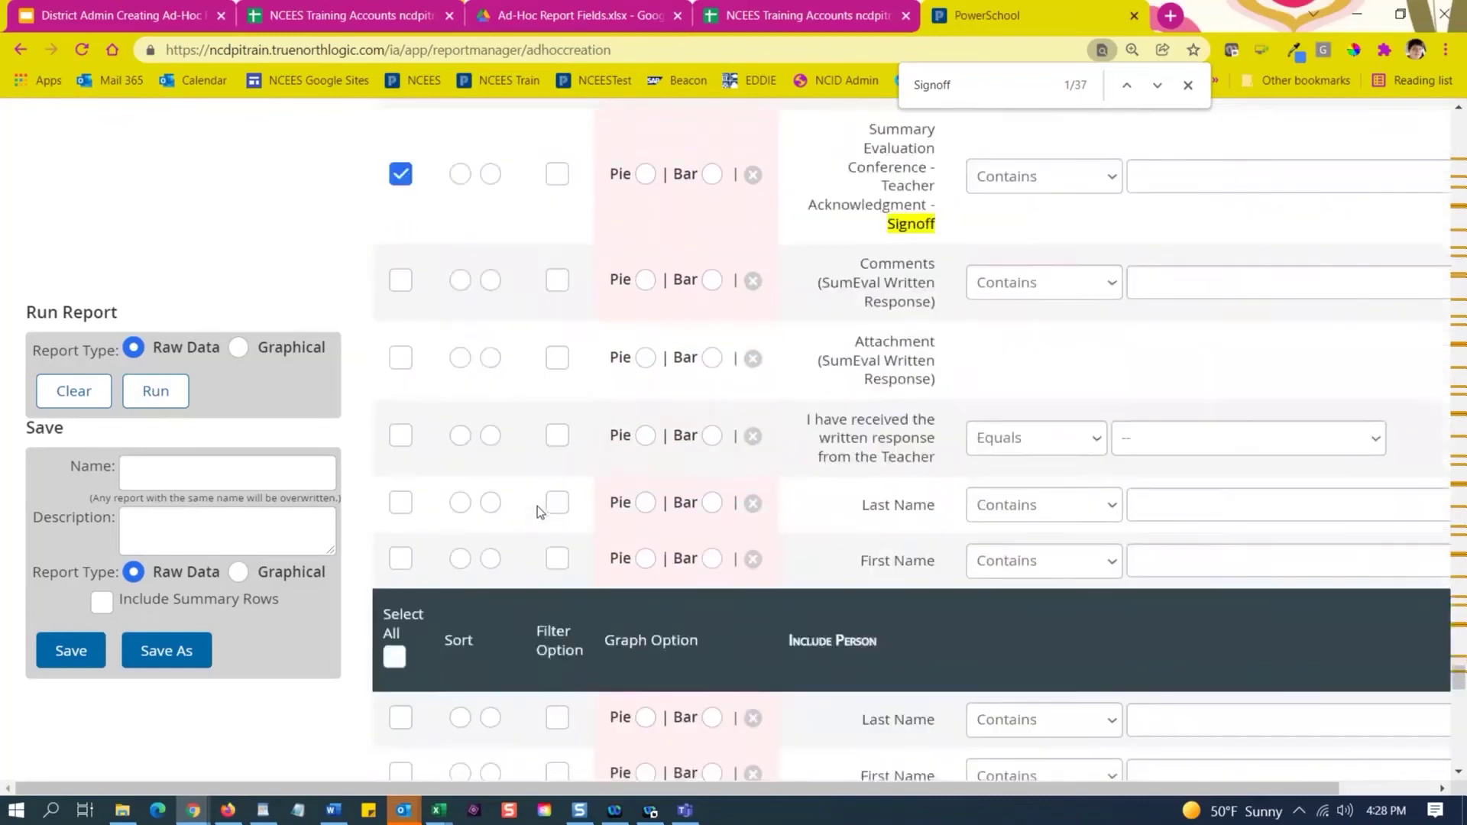
pyautogui.scroll(-4, 538, 505)
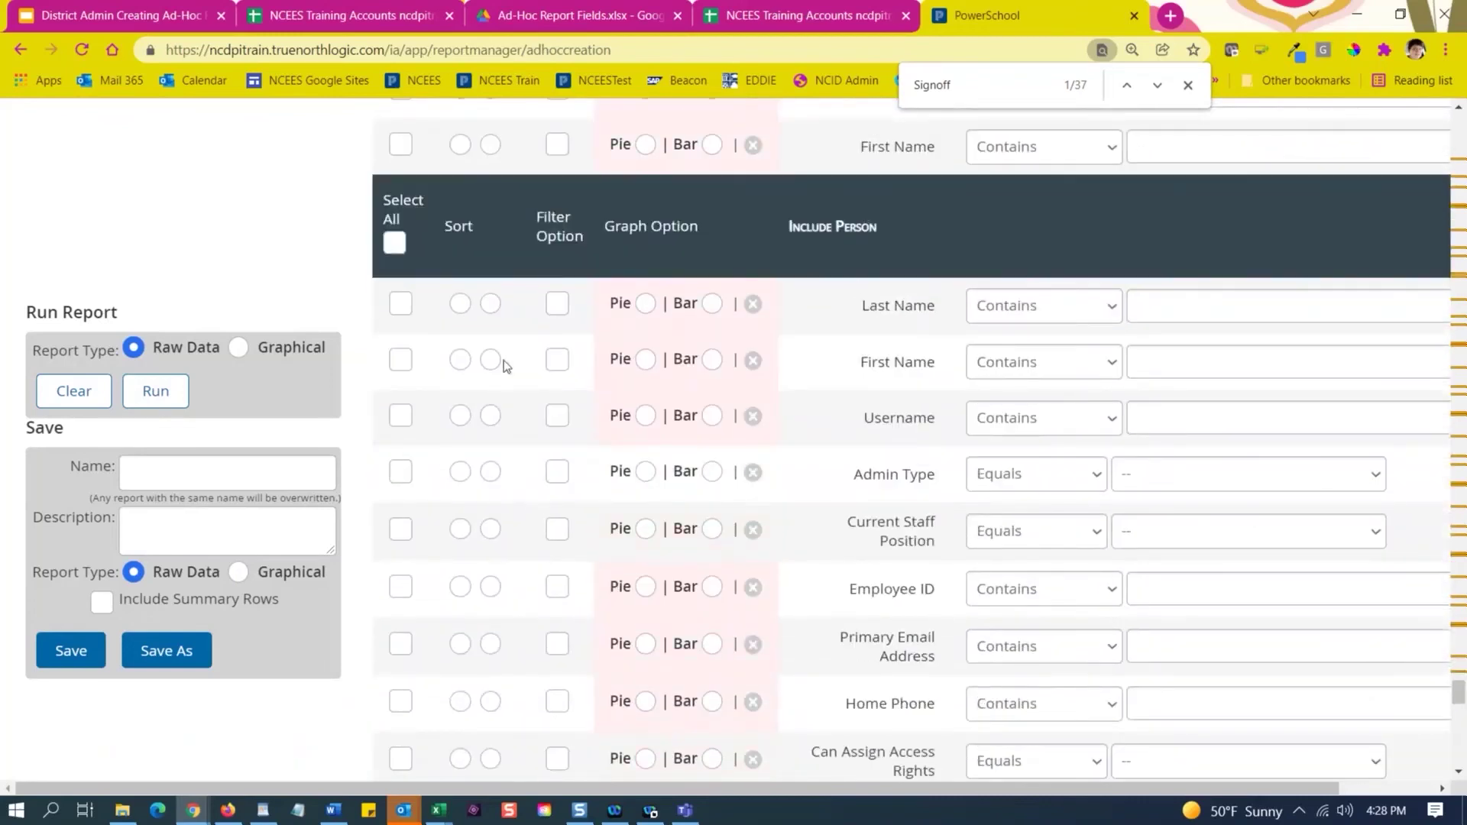
# Include Last Name and First Name columns and set both to sort.
pyautogui.click(401, 306)
pyautogui.click(401, 361)
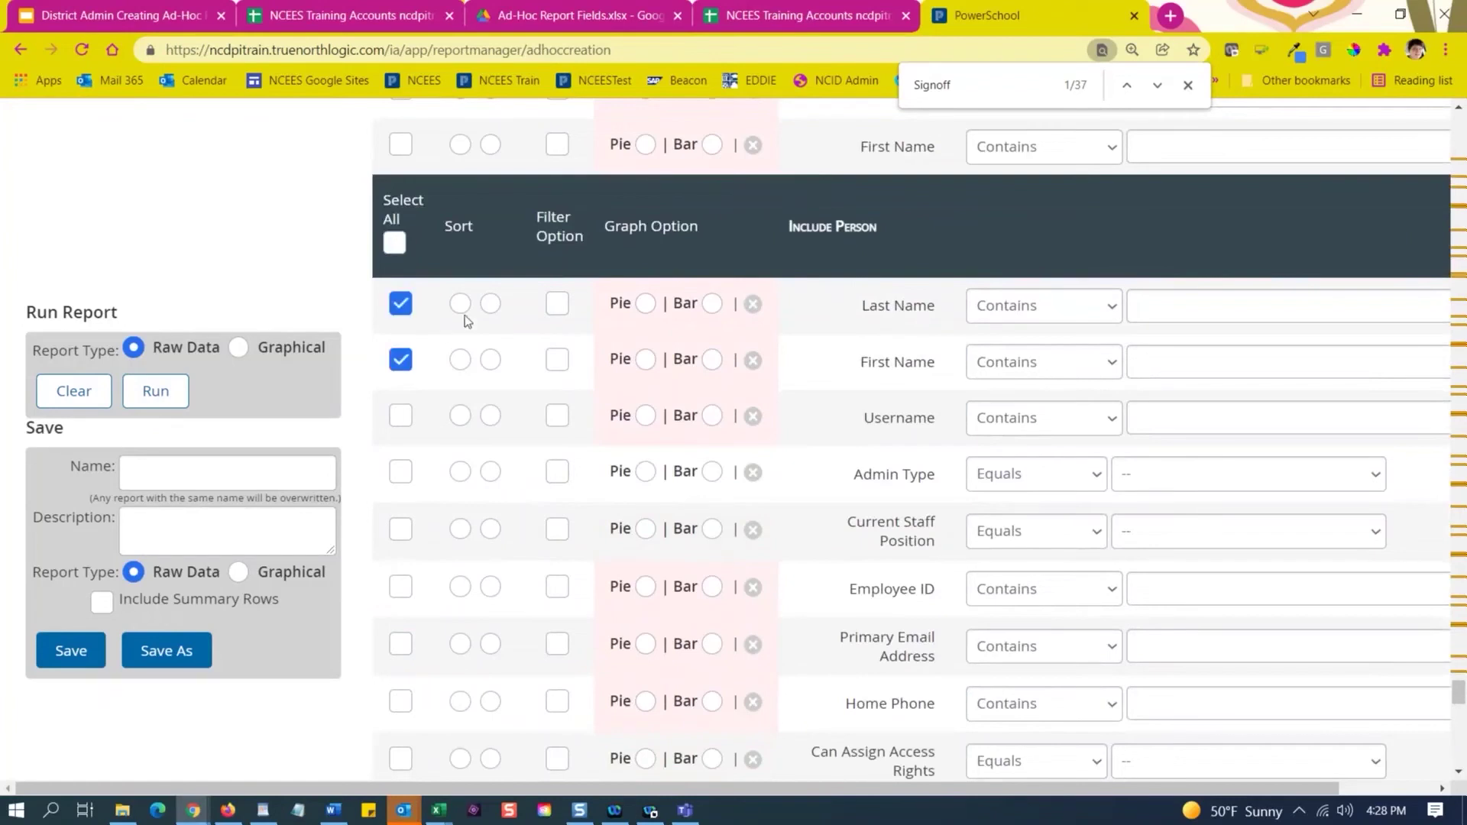
pyautogui.click(462, 305)
pyautogui.click(490, 360)
pyautogui.scroll(-1, 850, 478)
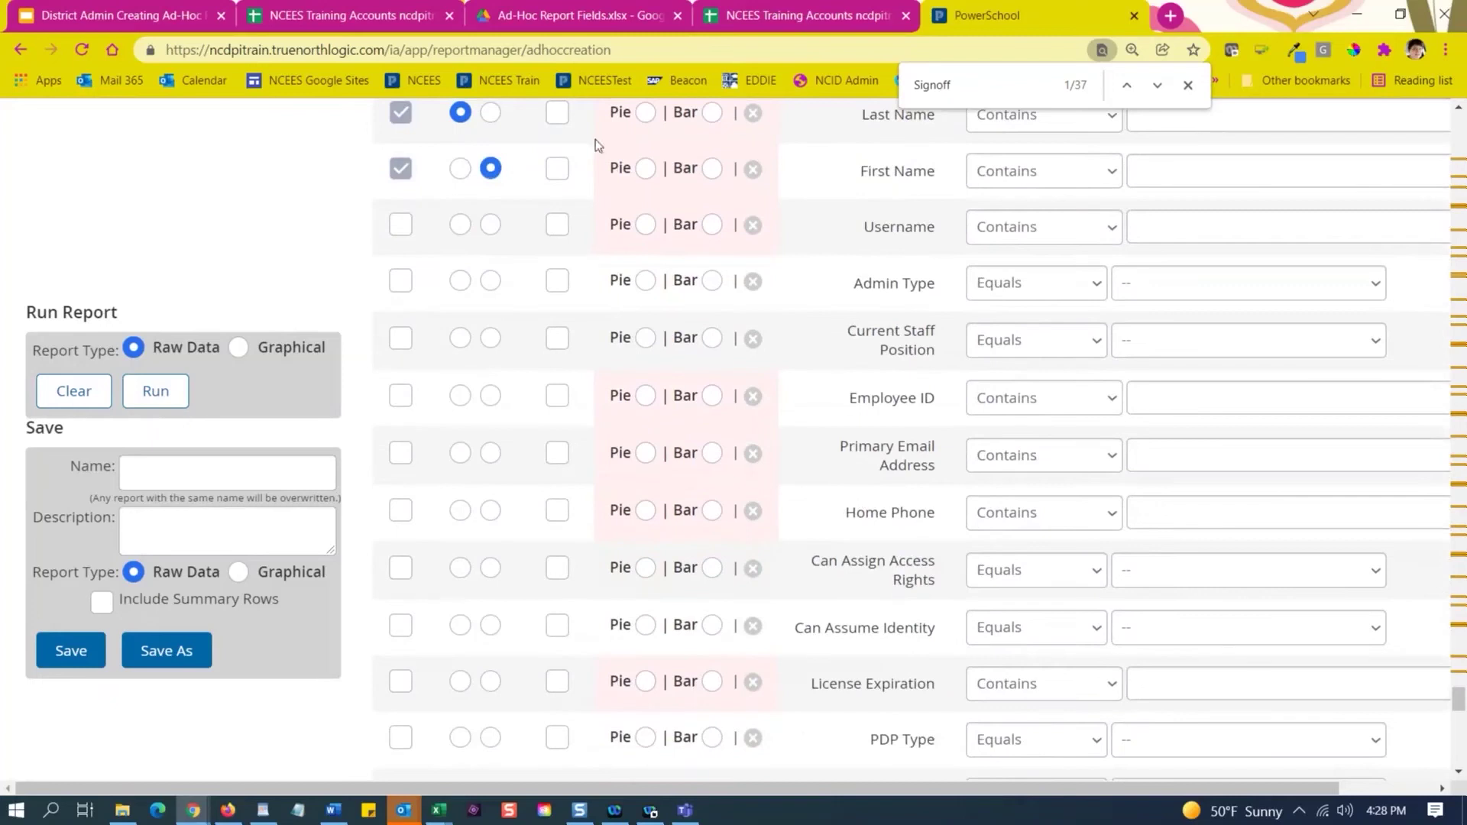
pyautogui.scroll(1, 555, 239)
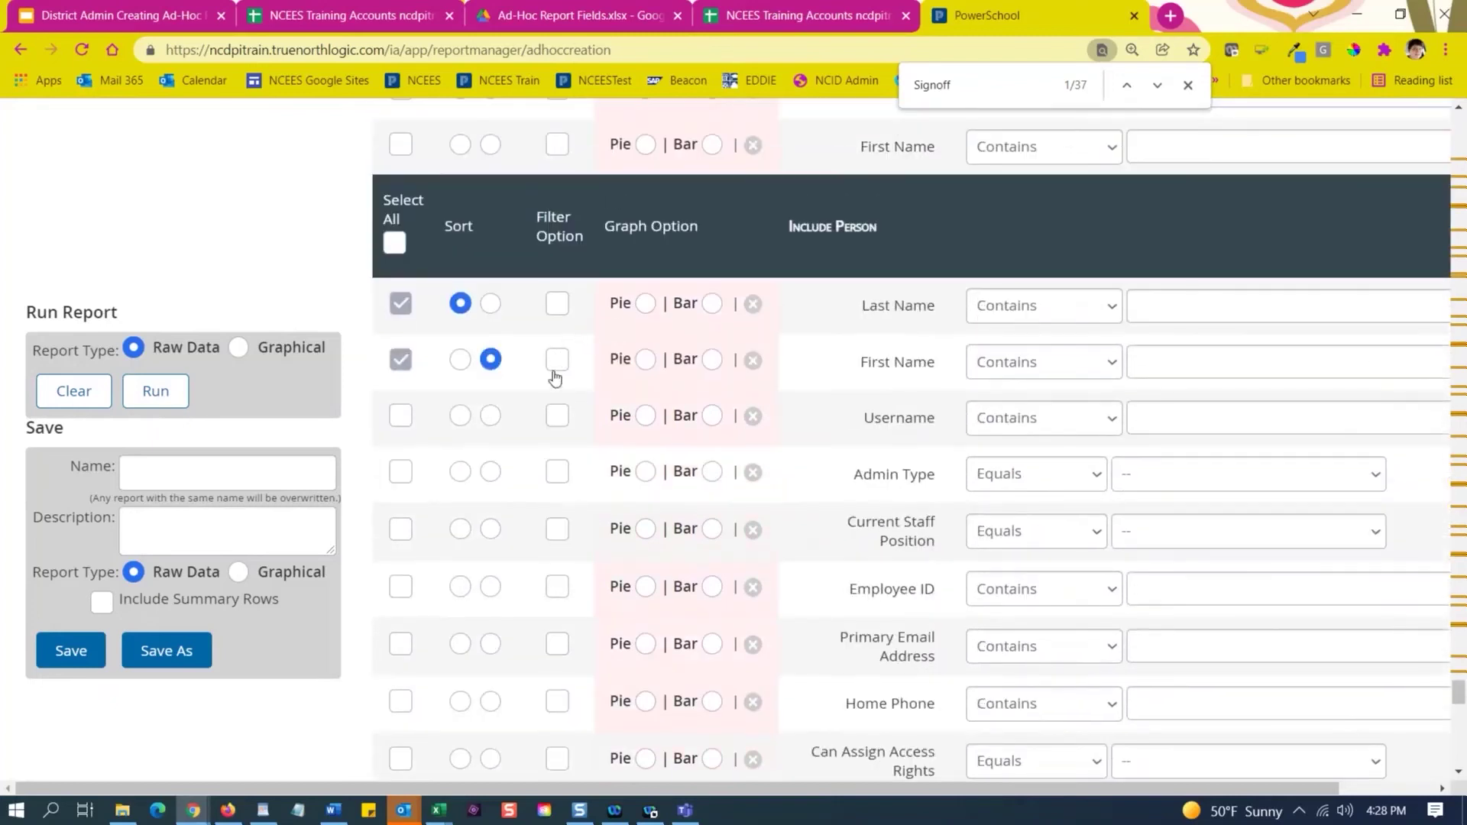
pyautogui.scroll(-10, 556, 376)
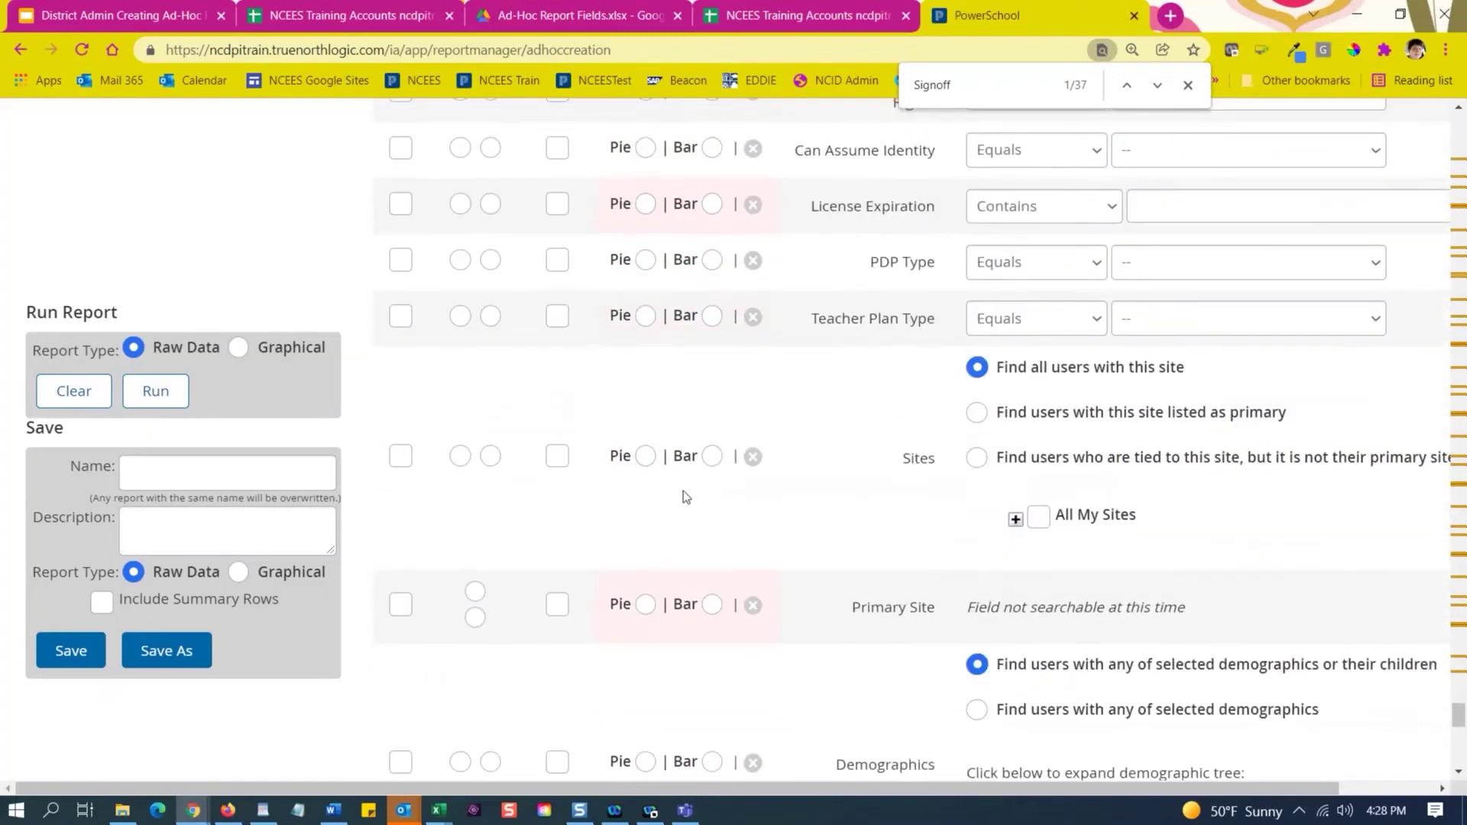
pyautogui.scroll(-1, 642, 413)
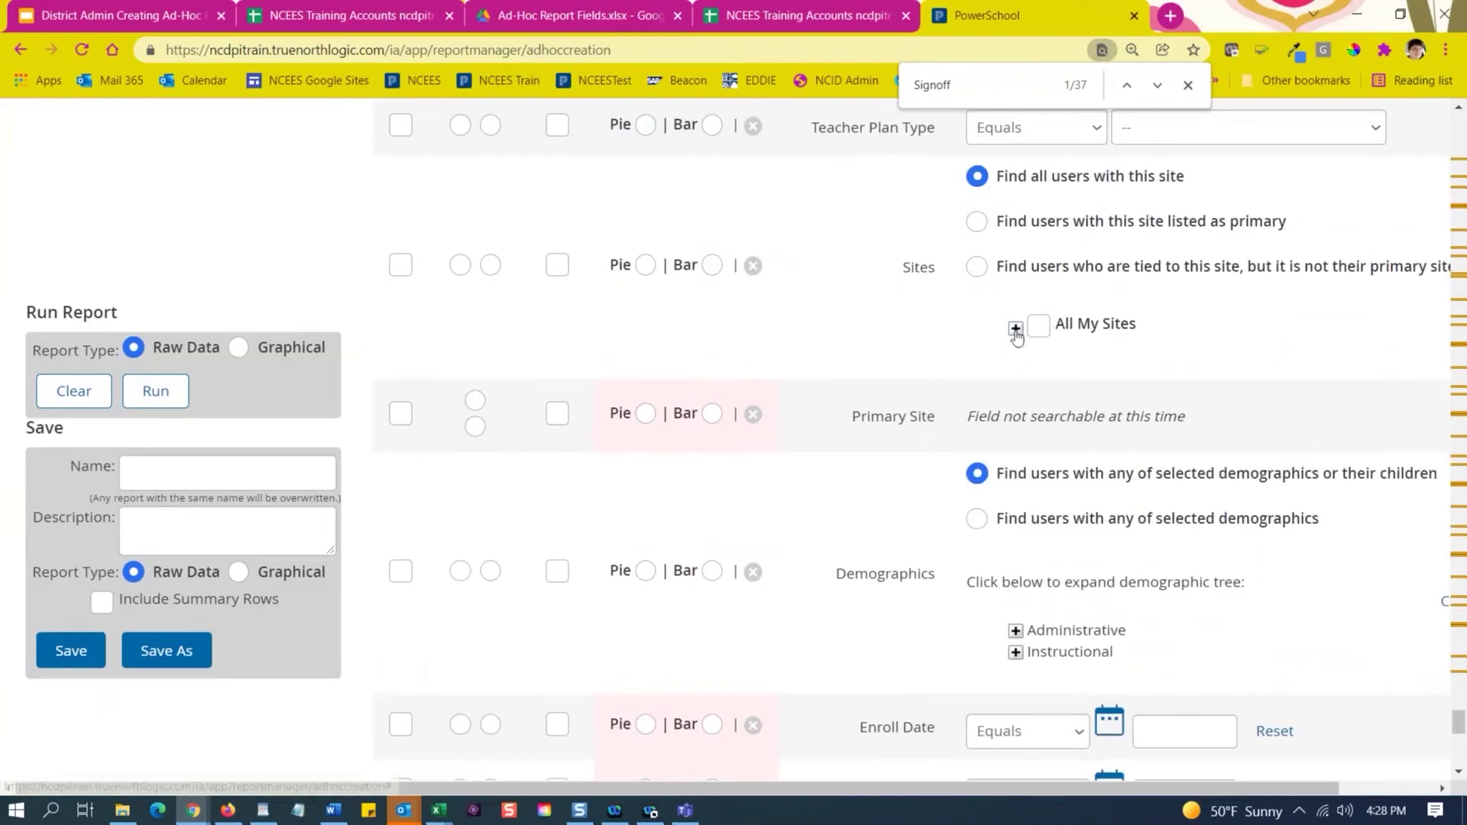
# Expand All My Sites and NCTEST in the Sites tree to reveal Region I-Train.
pyautogui.click(1015, 329)
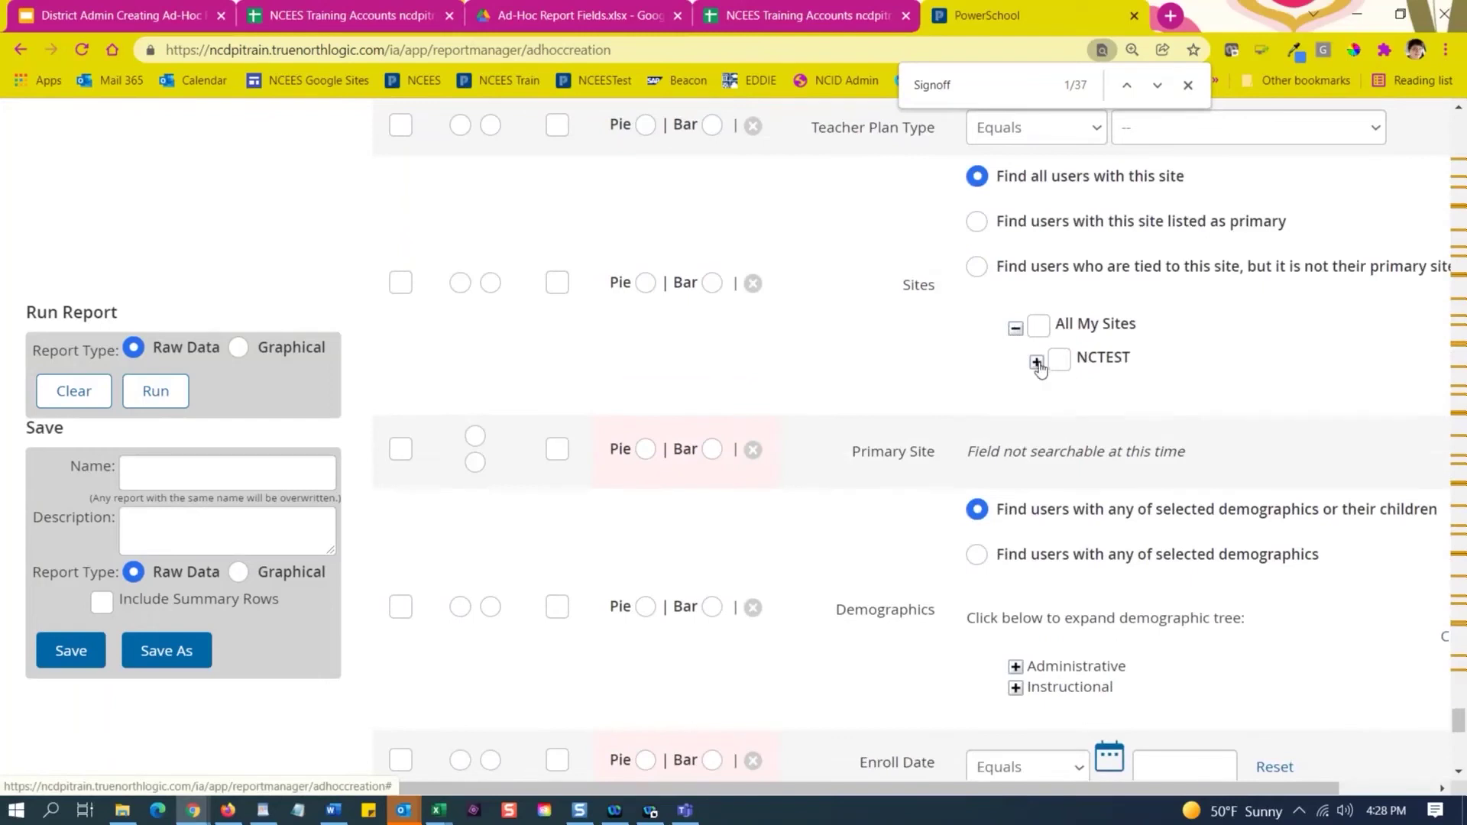
pyautogui.click(1036, 361)
pyautogui.scroll(-10, 677, 399)
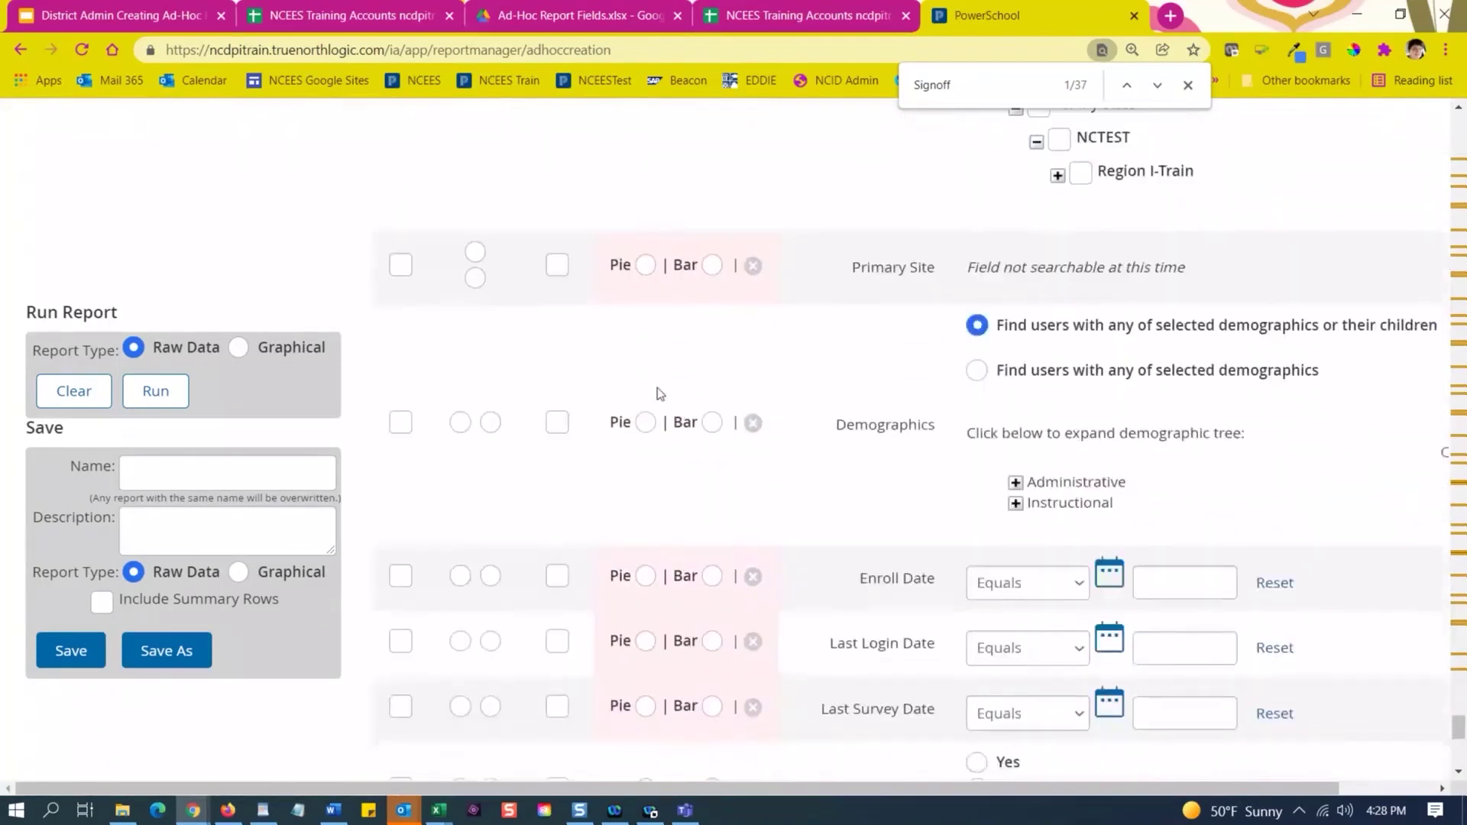
pyautogui.scroll(-1, 562, 394)
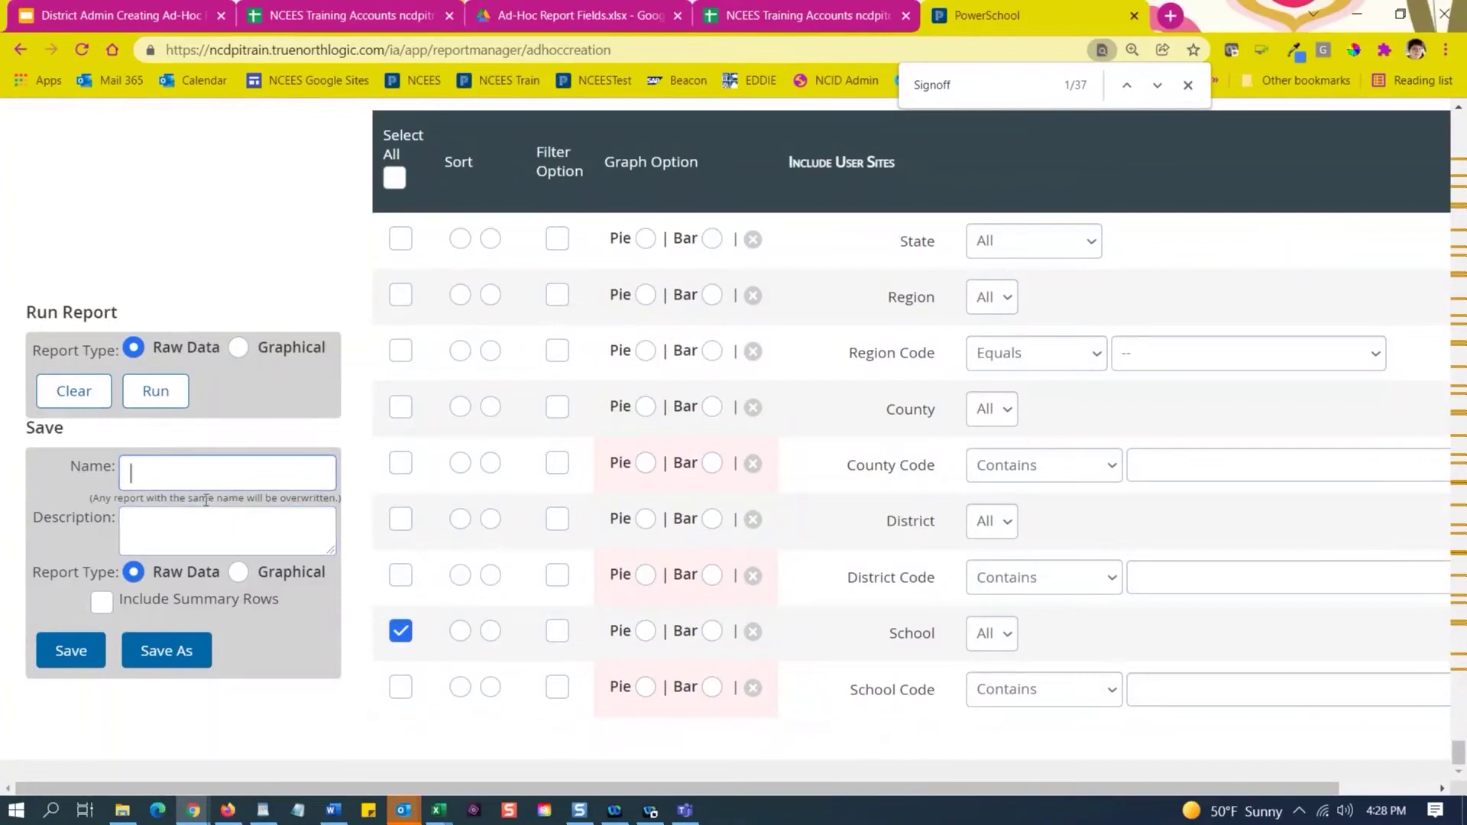
# Name the report 'Comp Evaluation Signatures' and save it as a new memorized report.
pyautogui.write('Evaluation Signatures')
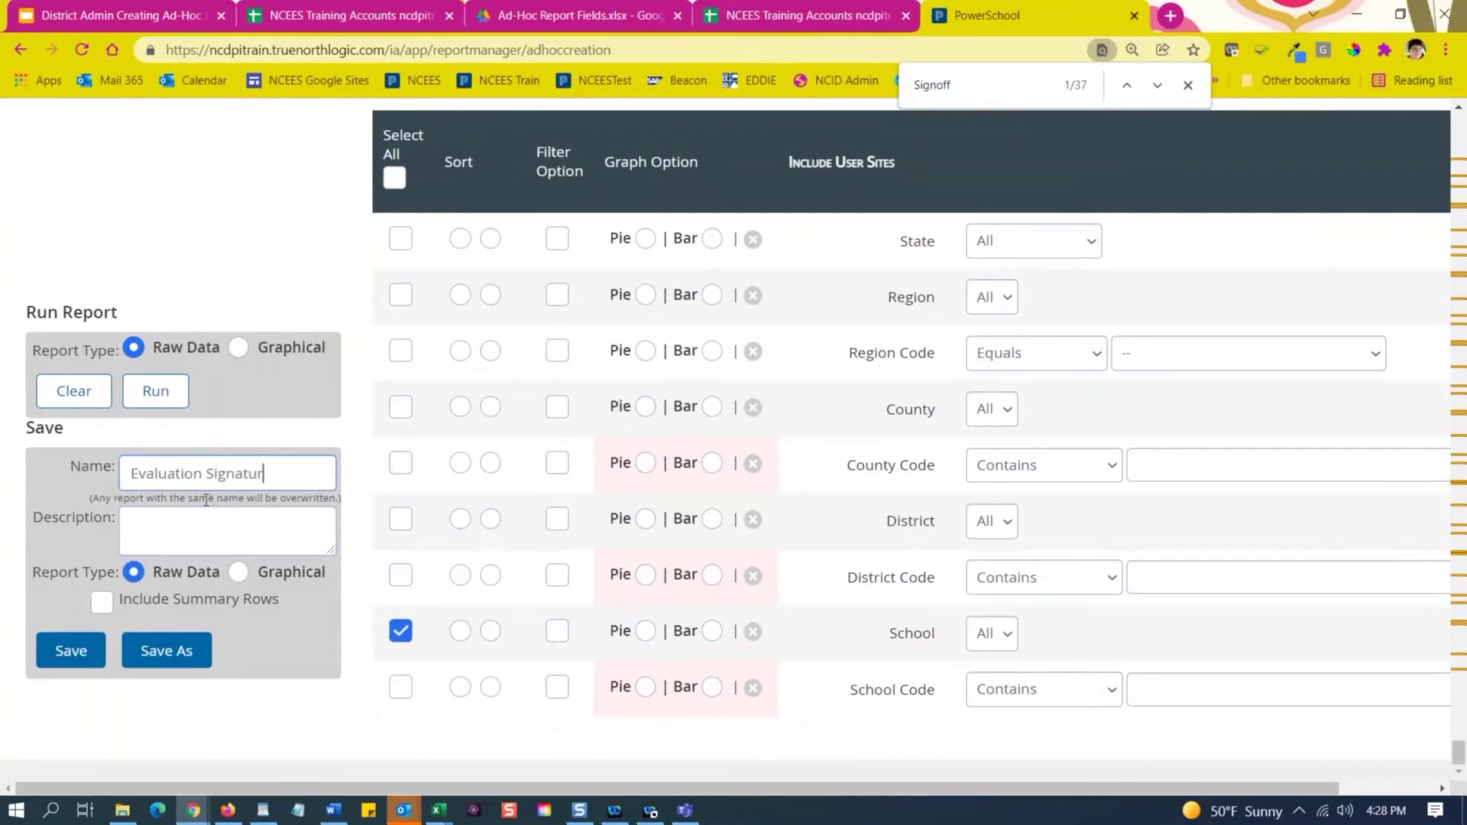
pyautogui.click(133, 467)
pyautogui.write('Comp')
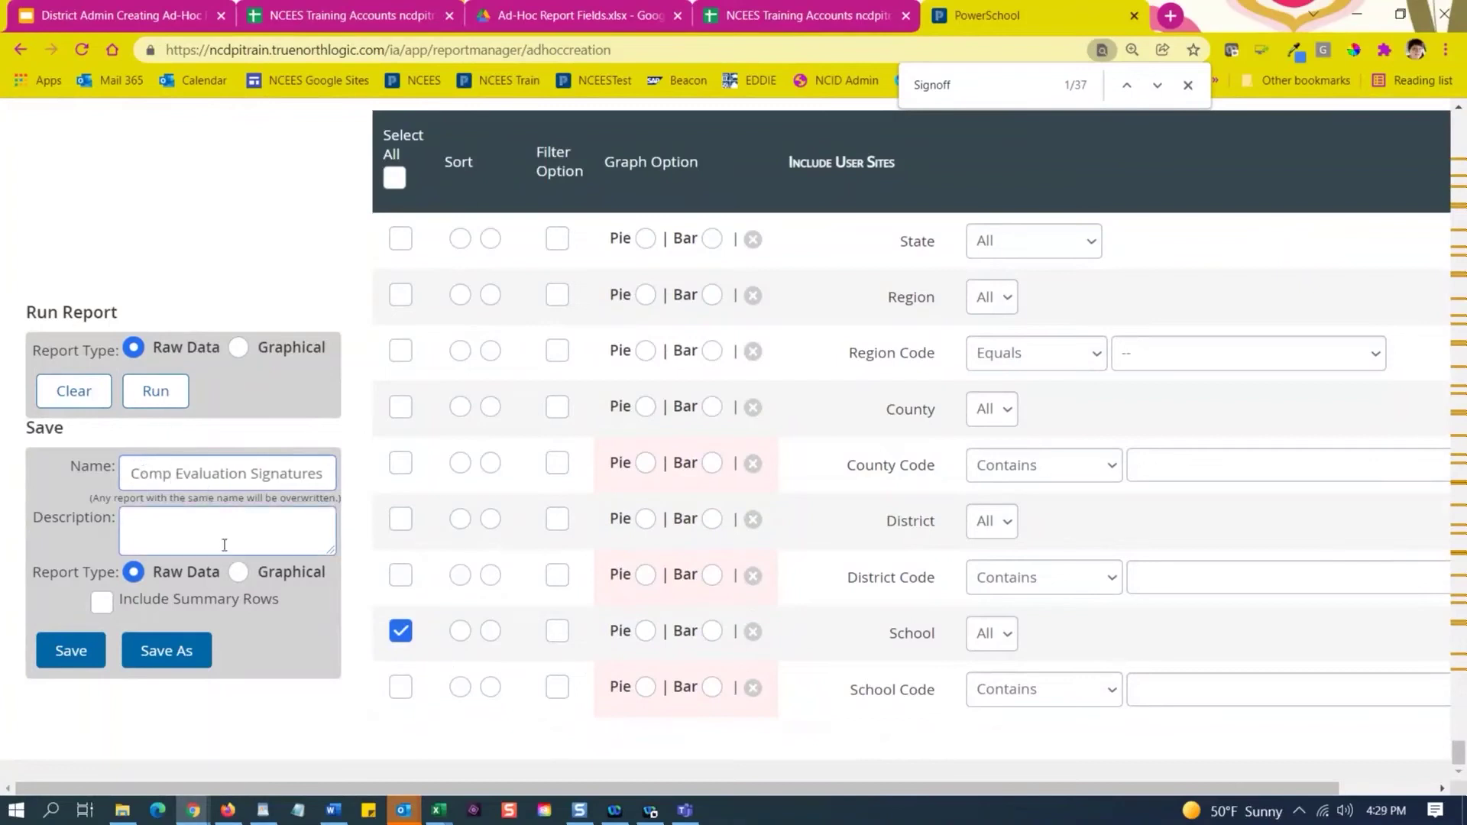
pyautogui.click(174, 663)
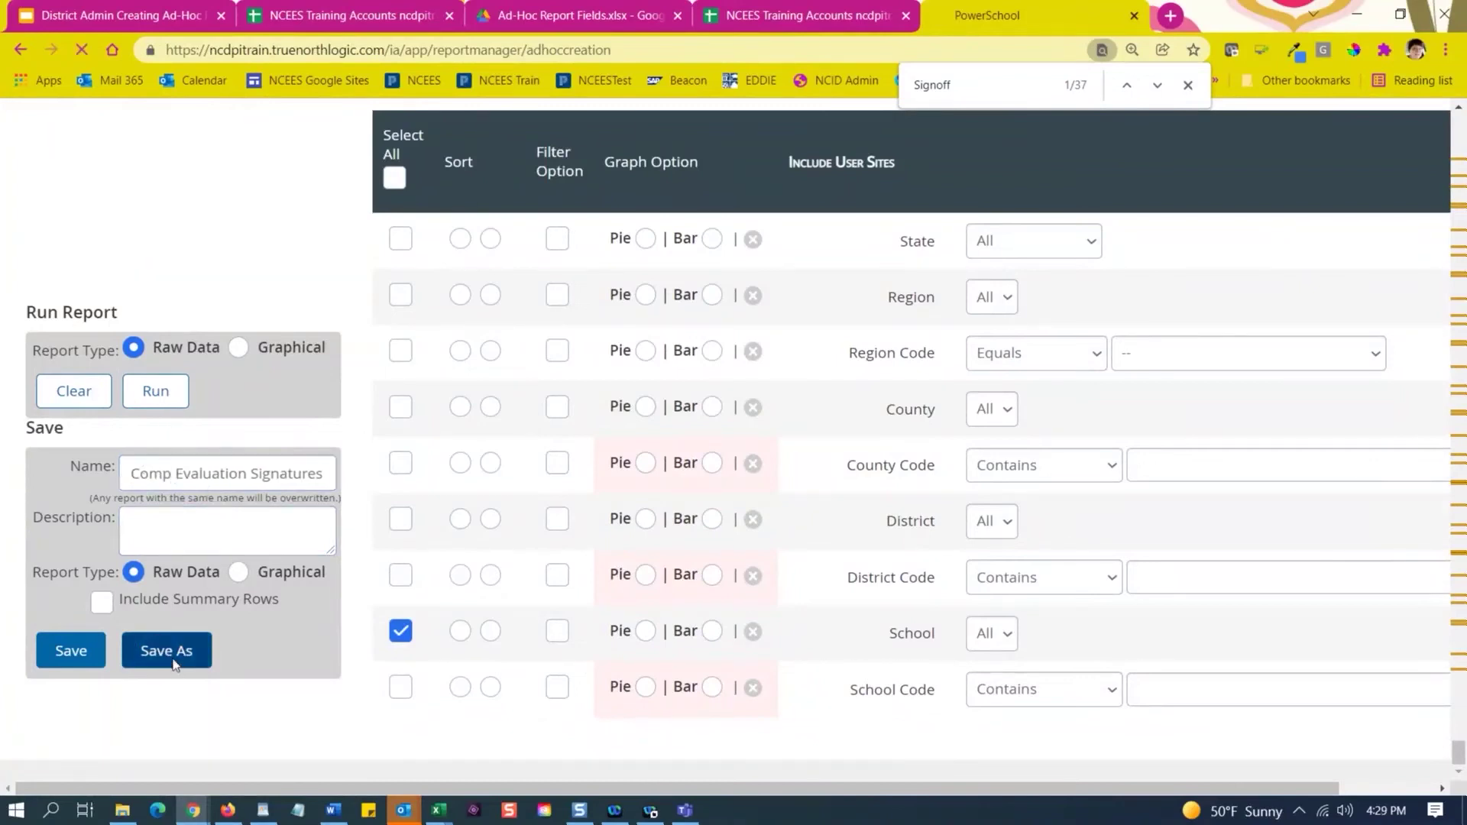
pyautogui.click(303, 484)
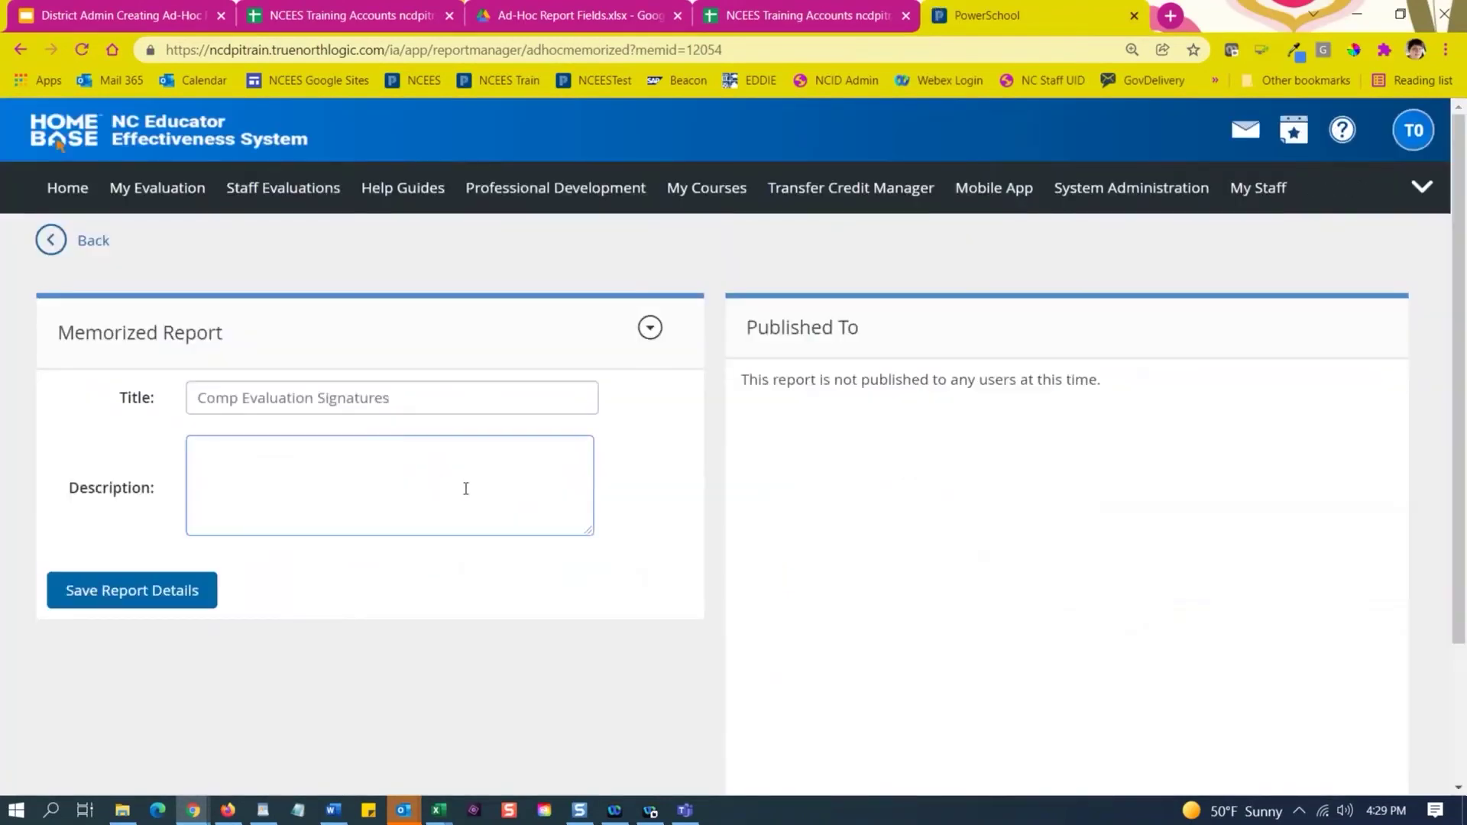
# Run the memorized Comp Evaluation Signatures report from its actions menu.
pyautogui.click(651, 329)
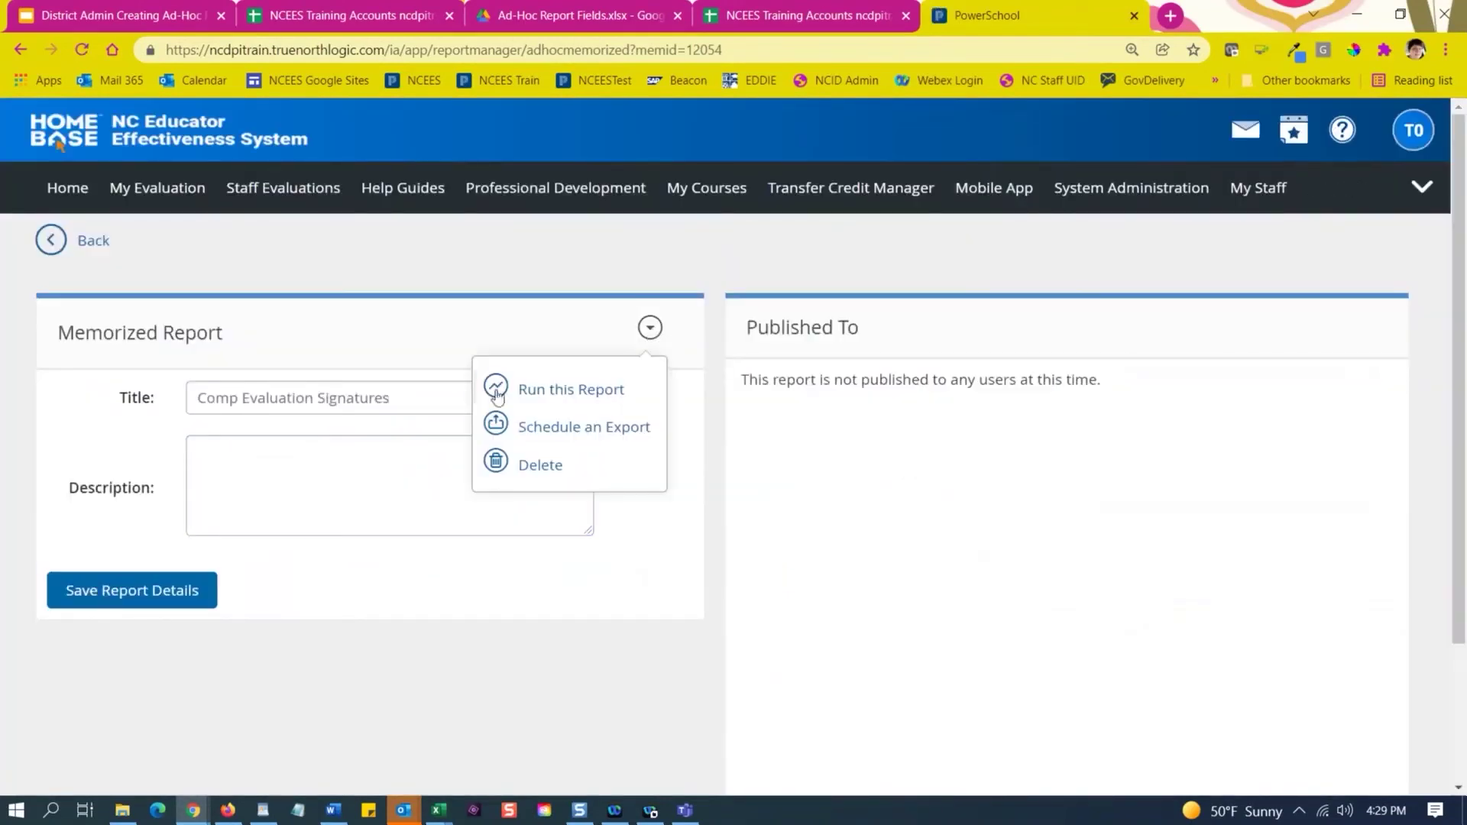
pyautogui.click(568, 398)
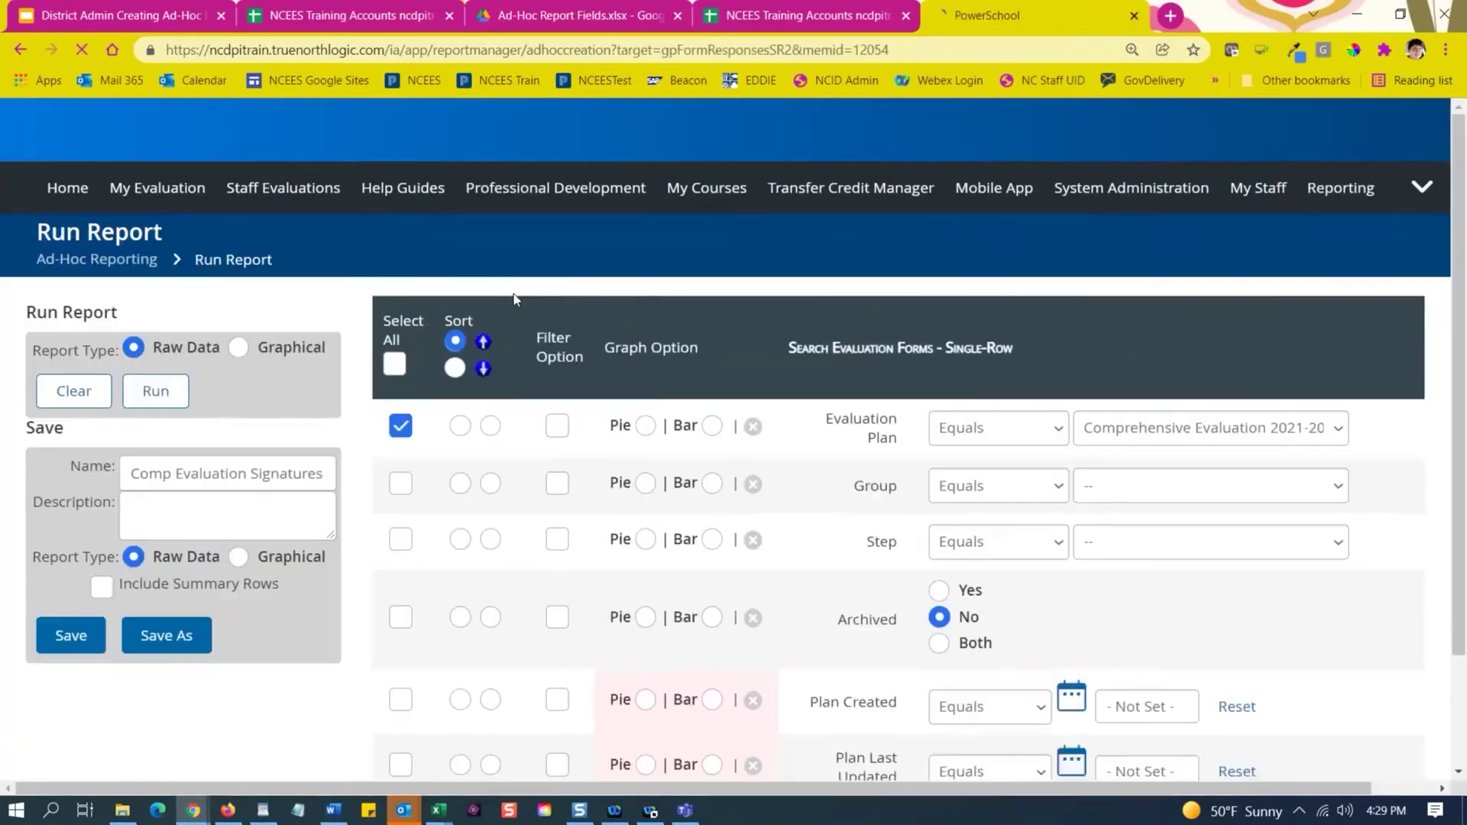
pyautogui.click(152, 393)
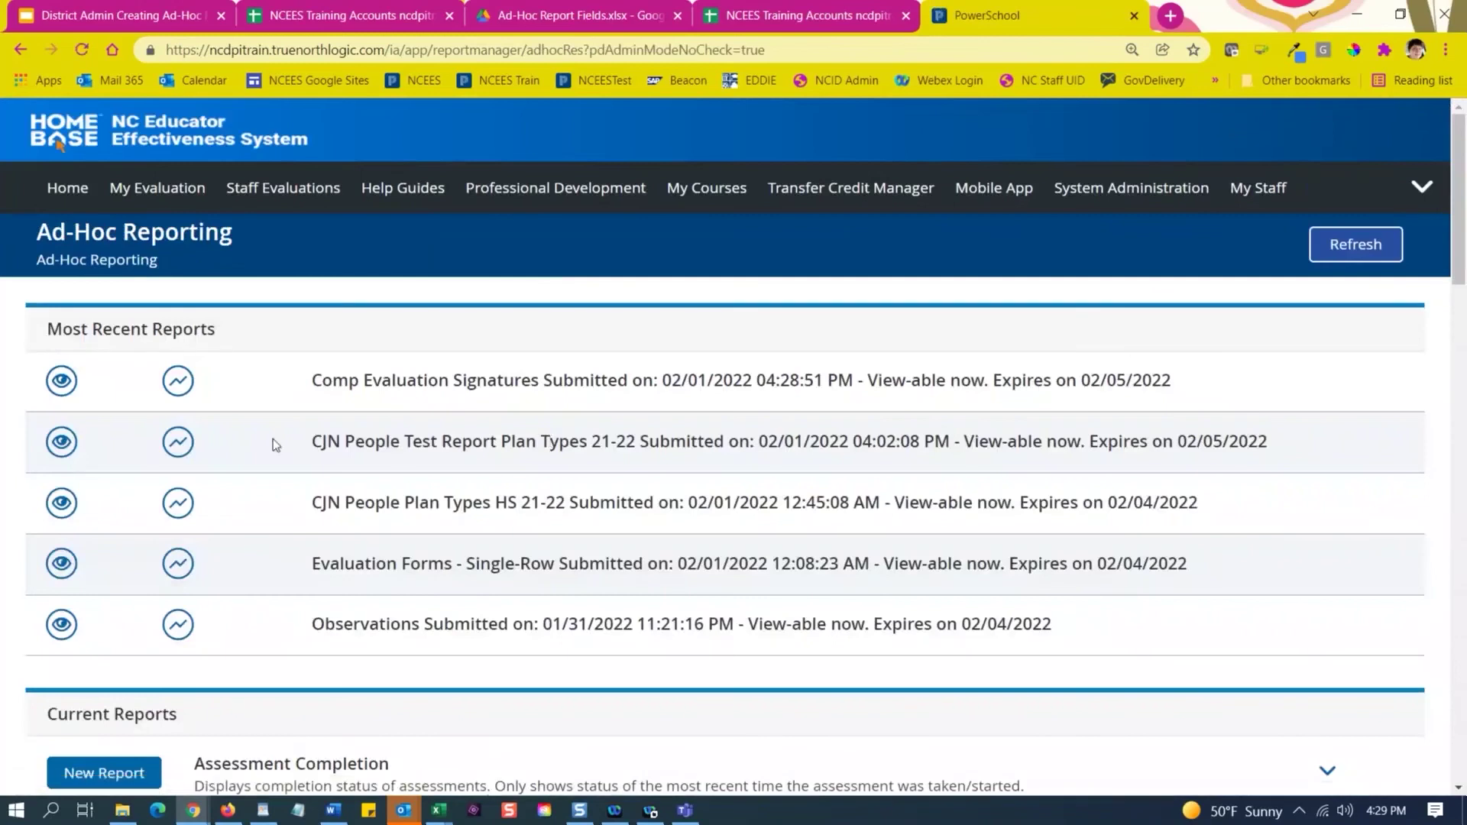
# View the Comp Evaluation Signatures results and scroll across to the signoff and name columns.
pyautogui.click(64, 386)
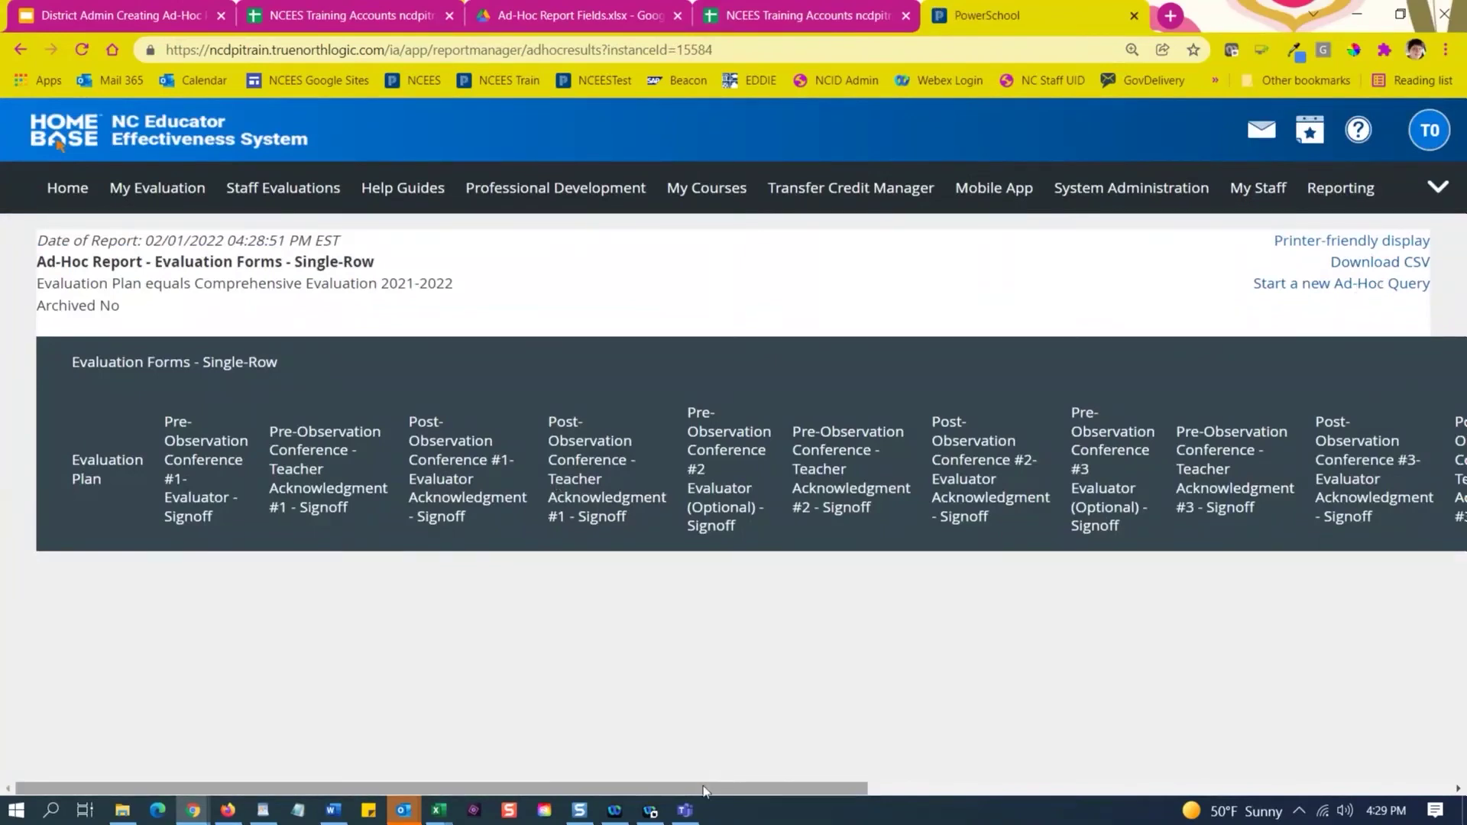
pyautogui.moveTo(707, 788); pyautogui.dragTo(1189, 788)
pyautogui.moveTo(1067, 788); pyautogui.dragTo(612, 776)
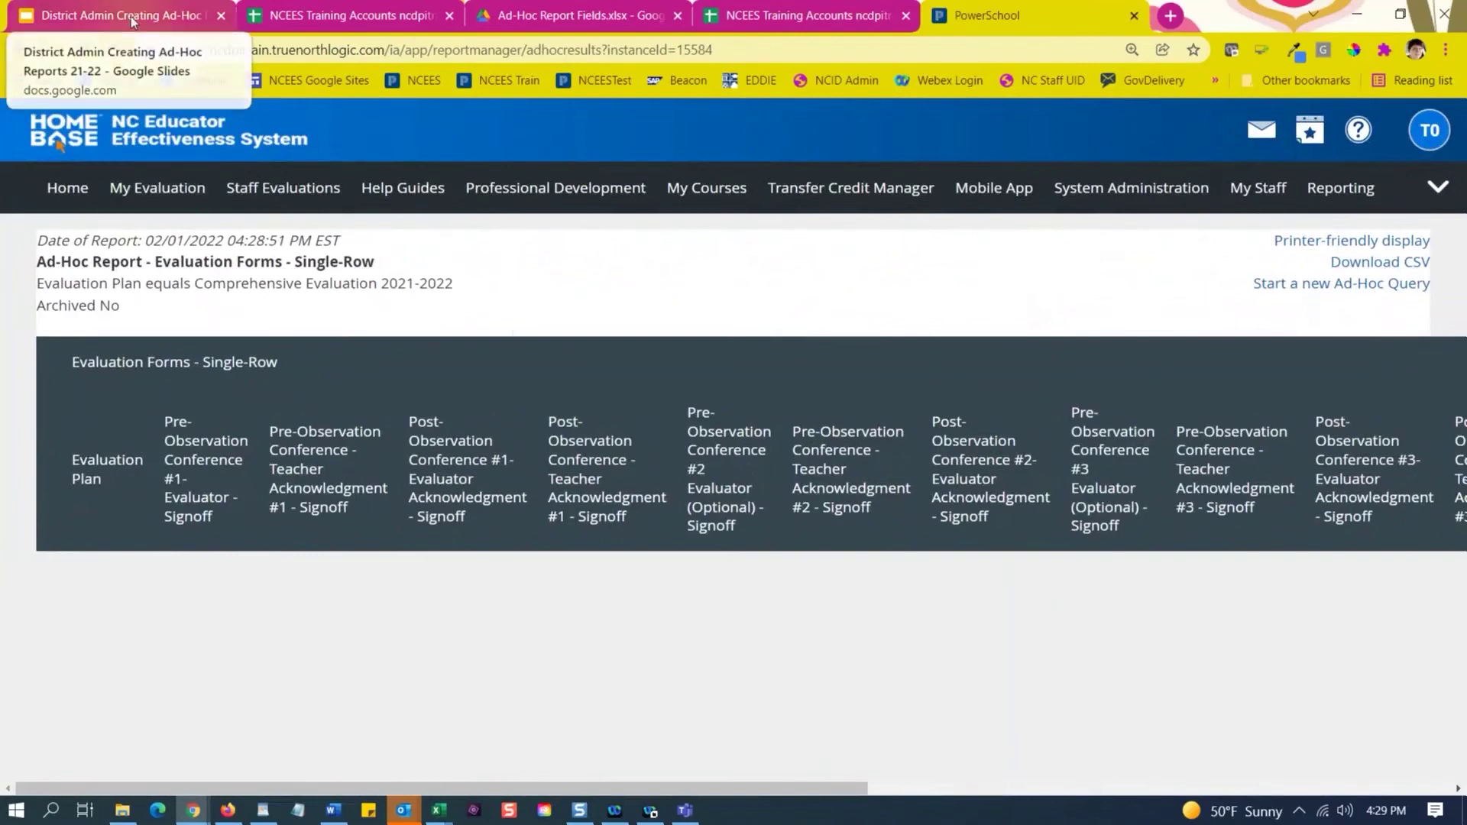
# Present the ad-hoc reports deck from slide 21 and advance to the Observations summary ratings slide.
pyautogui.click(131, 16)
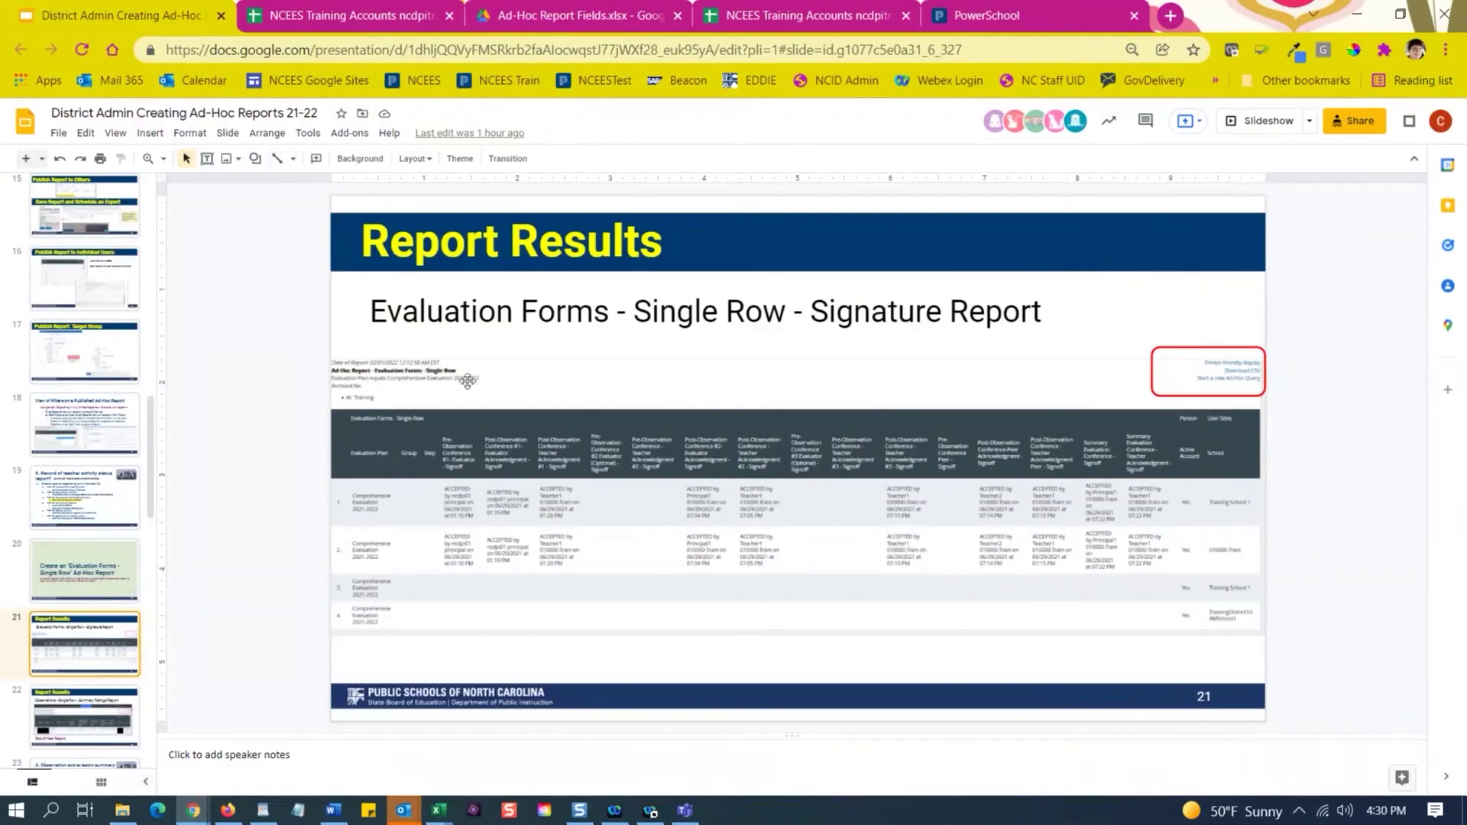
pyautogui.click(1265, 122)
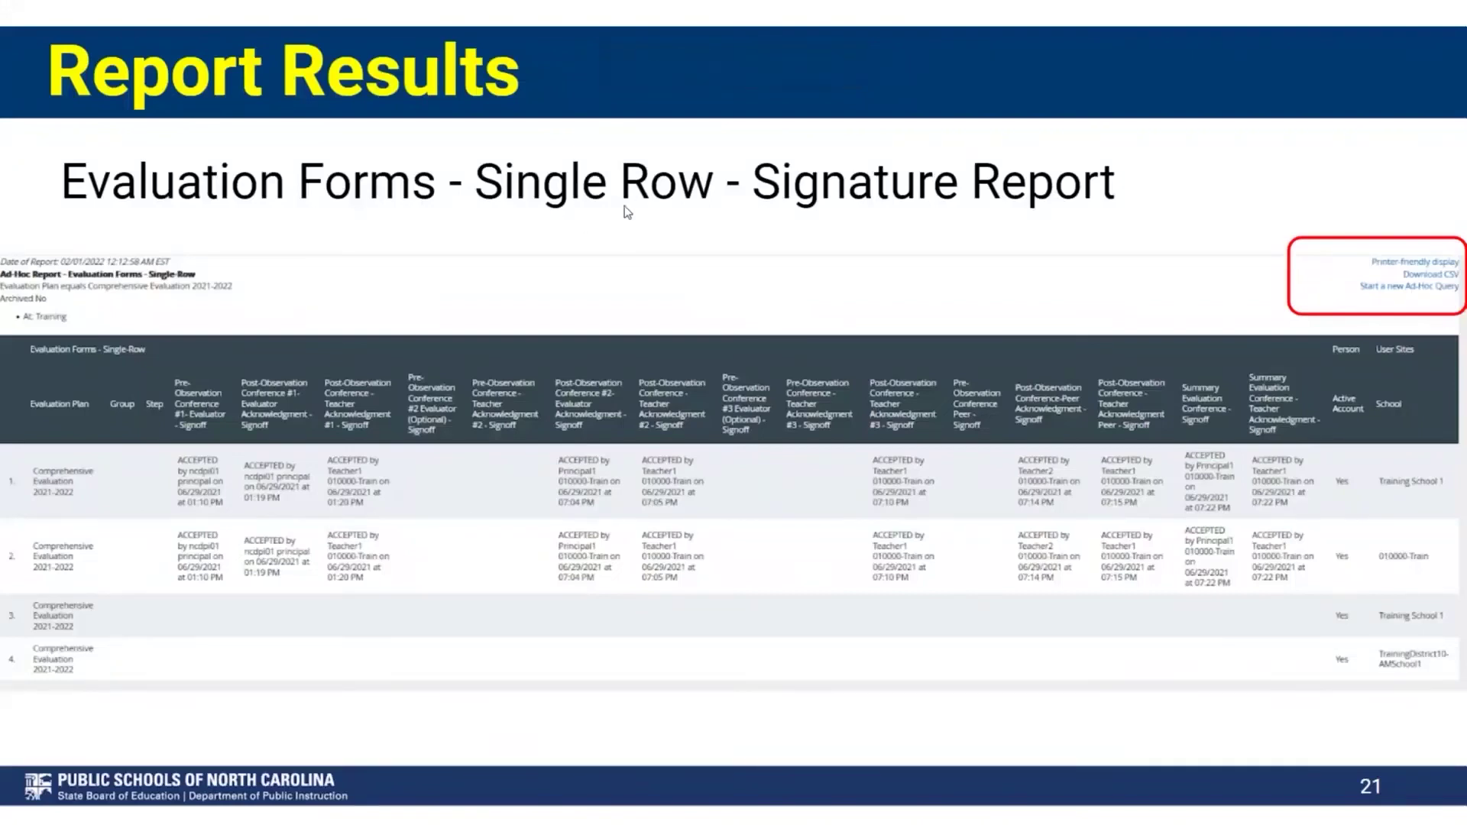
pyautogui.click(694, 669)
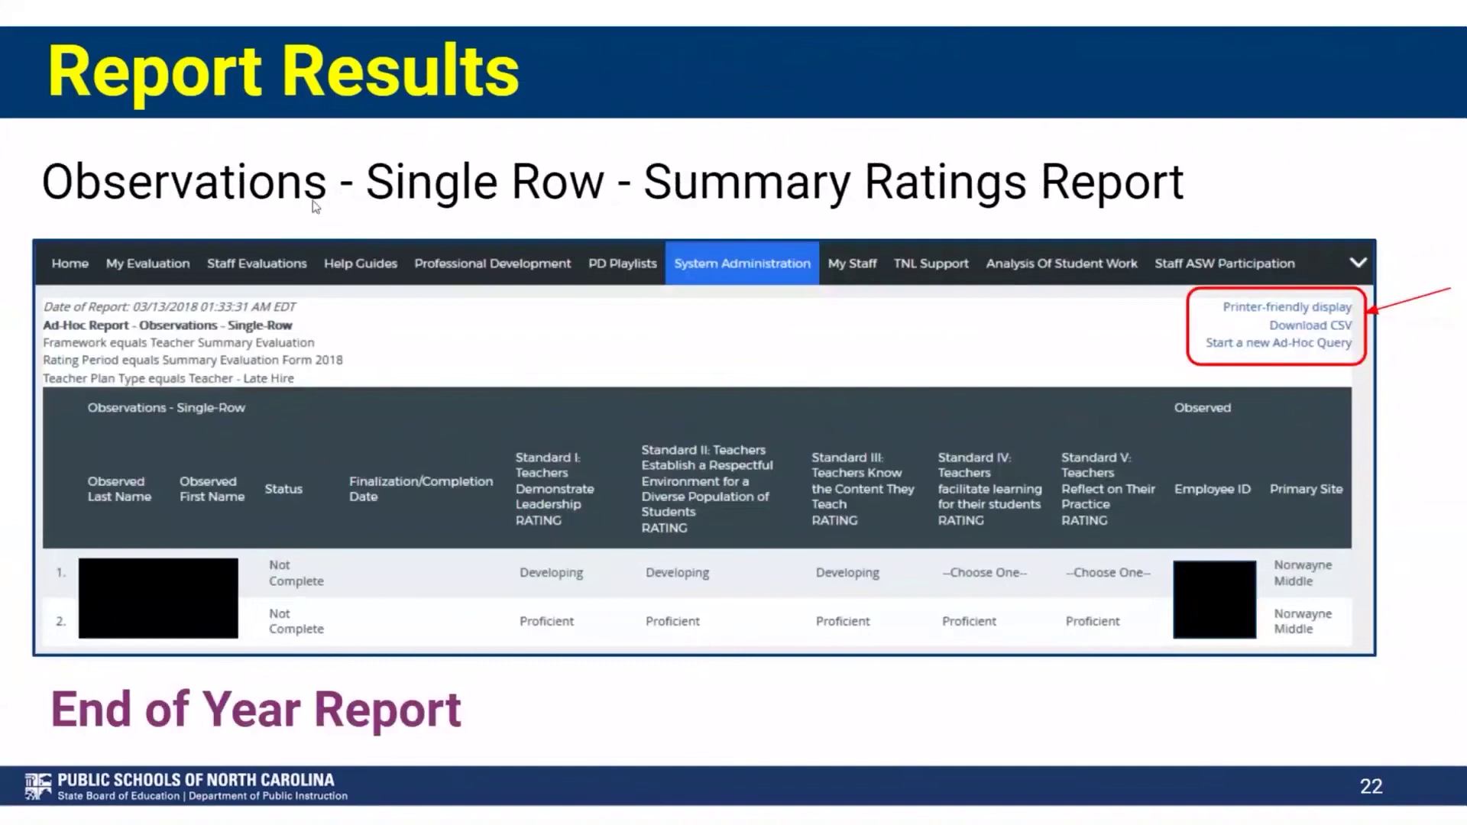
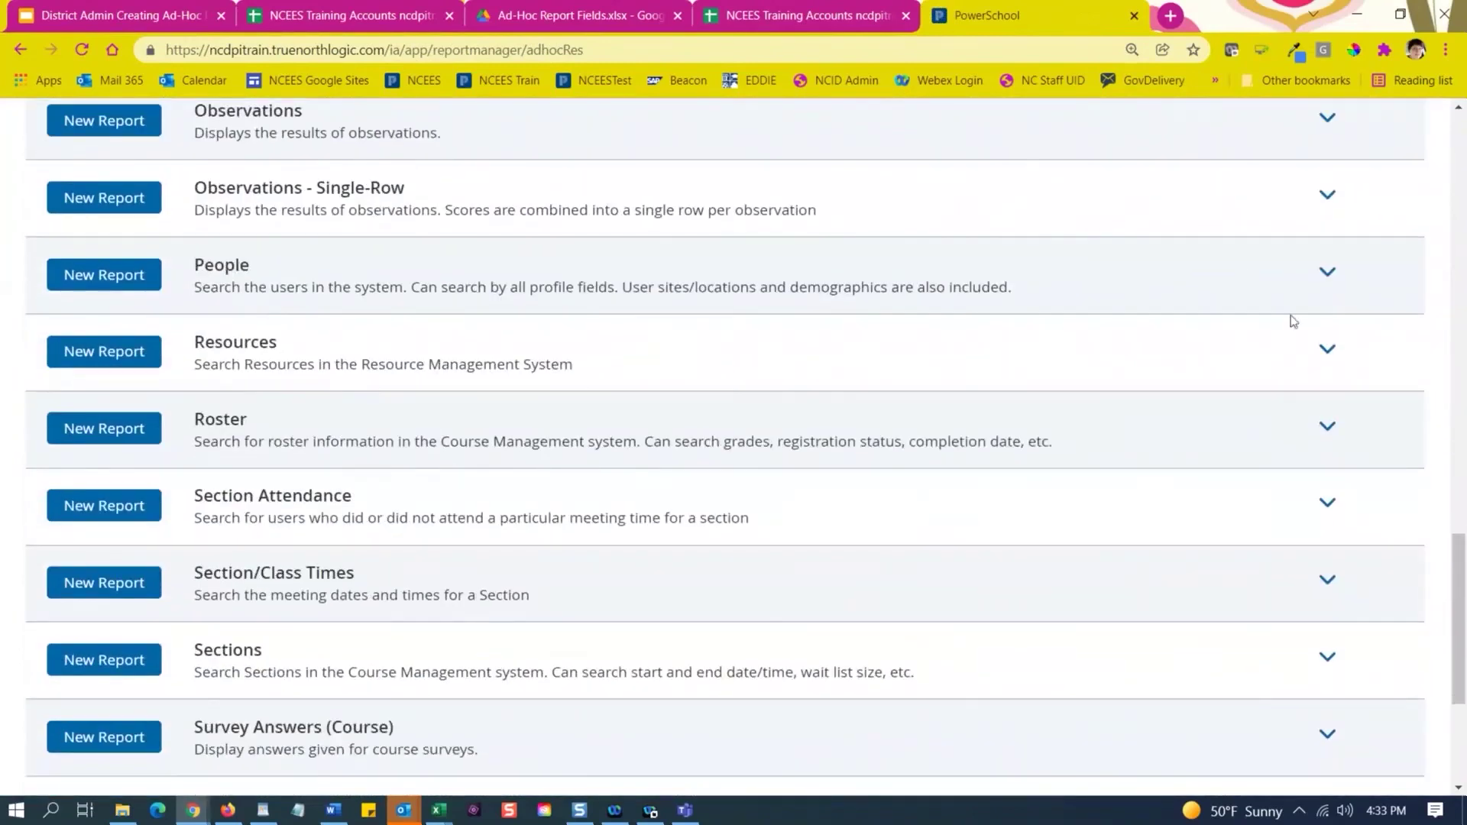
# Open the People template CJN People Test Report Plan Types 21-22 and choose Run this Report.
pyautogui.click(1329, 272)
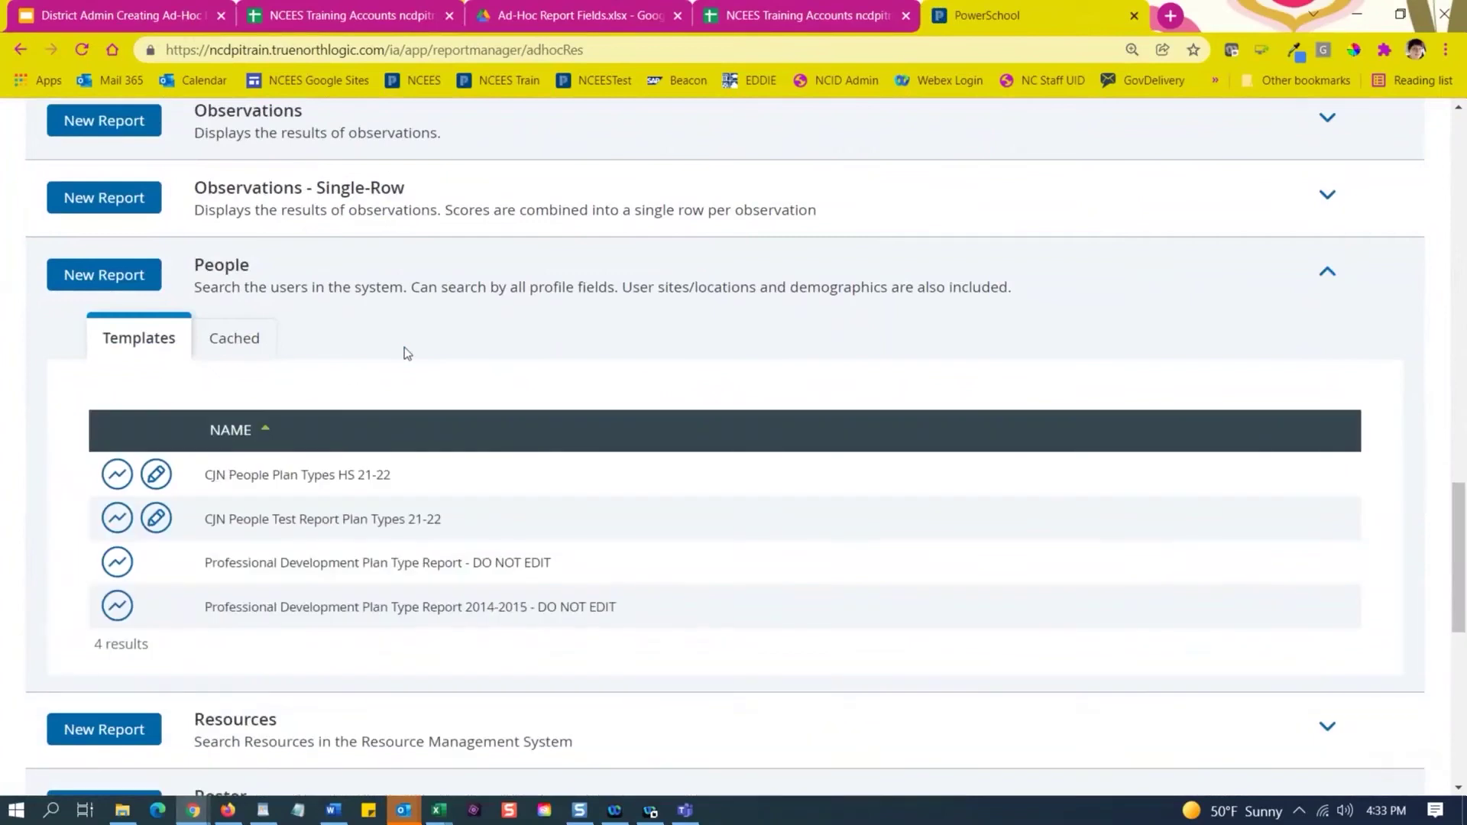
pyautogui.scroll(-1, 405, 348)
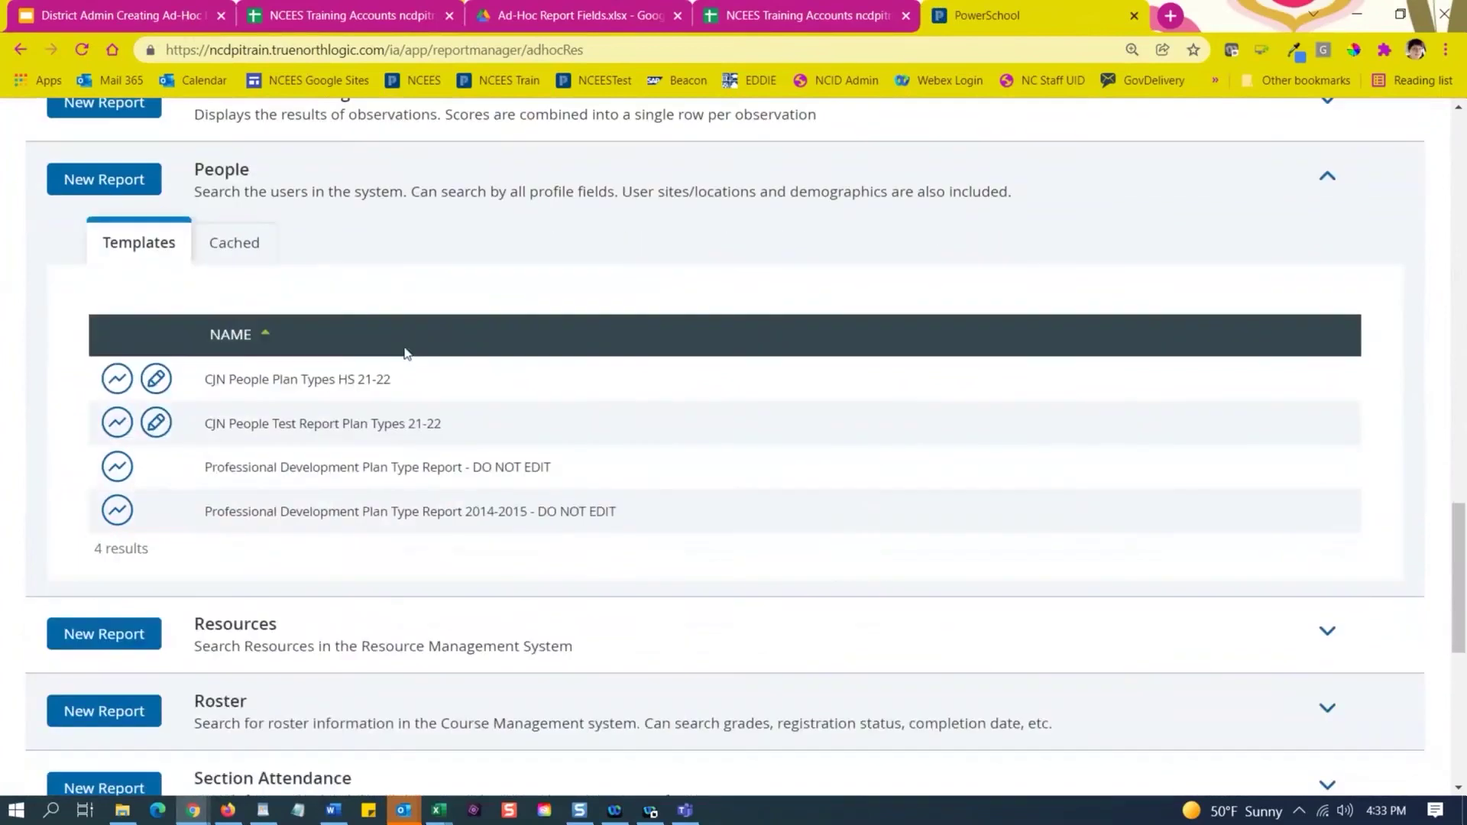
pyautogui.click(155, 425)
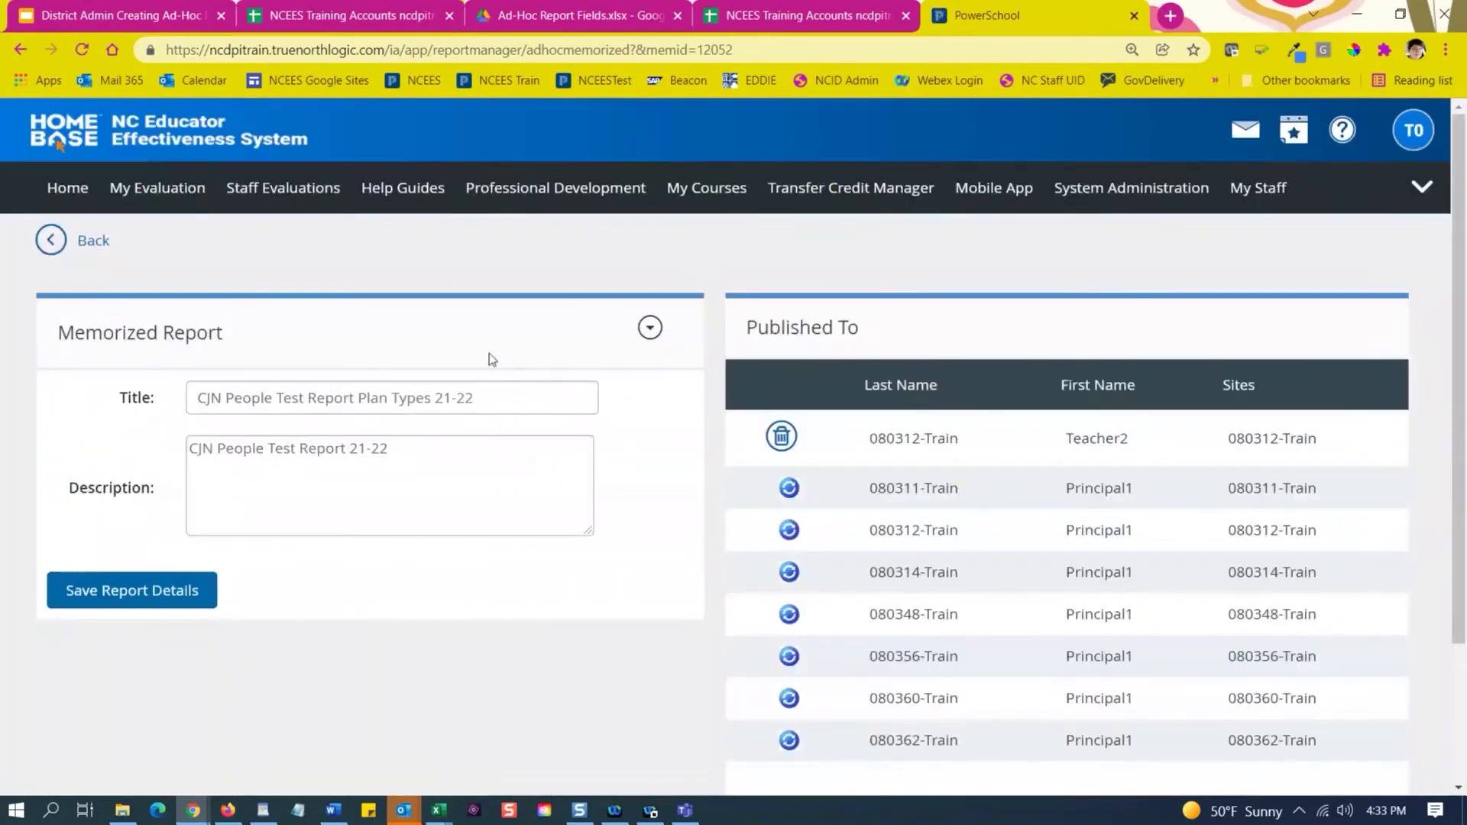
pyautogui.click(491, 458)
pyautogui.click(650, 329)
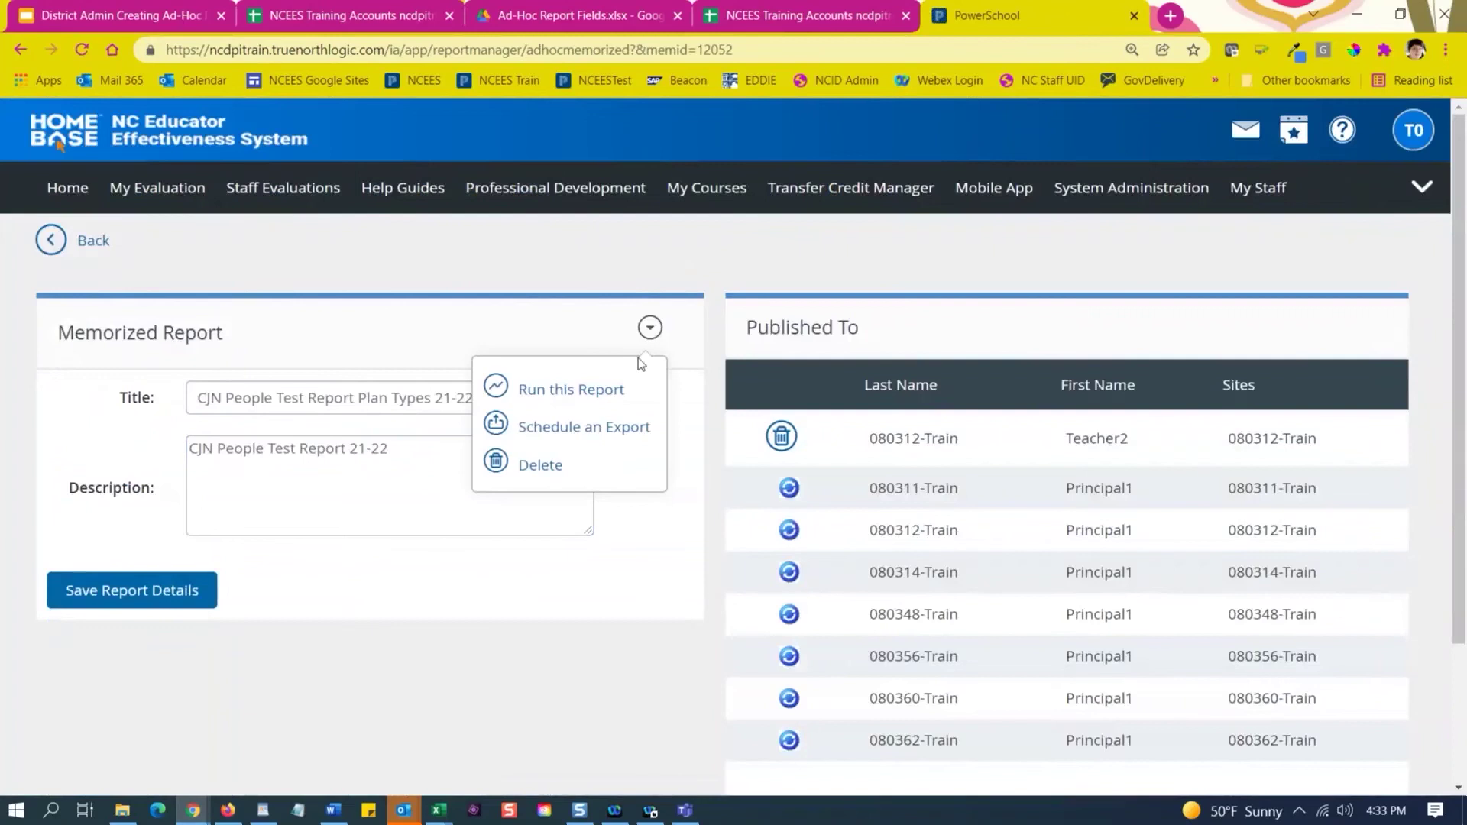
pyautogui.click(552, 398)
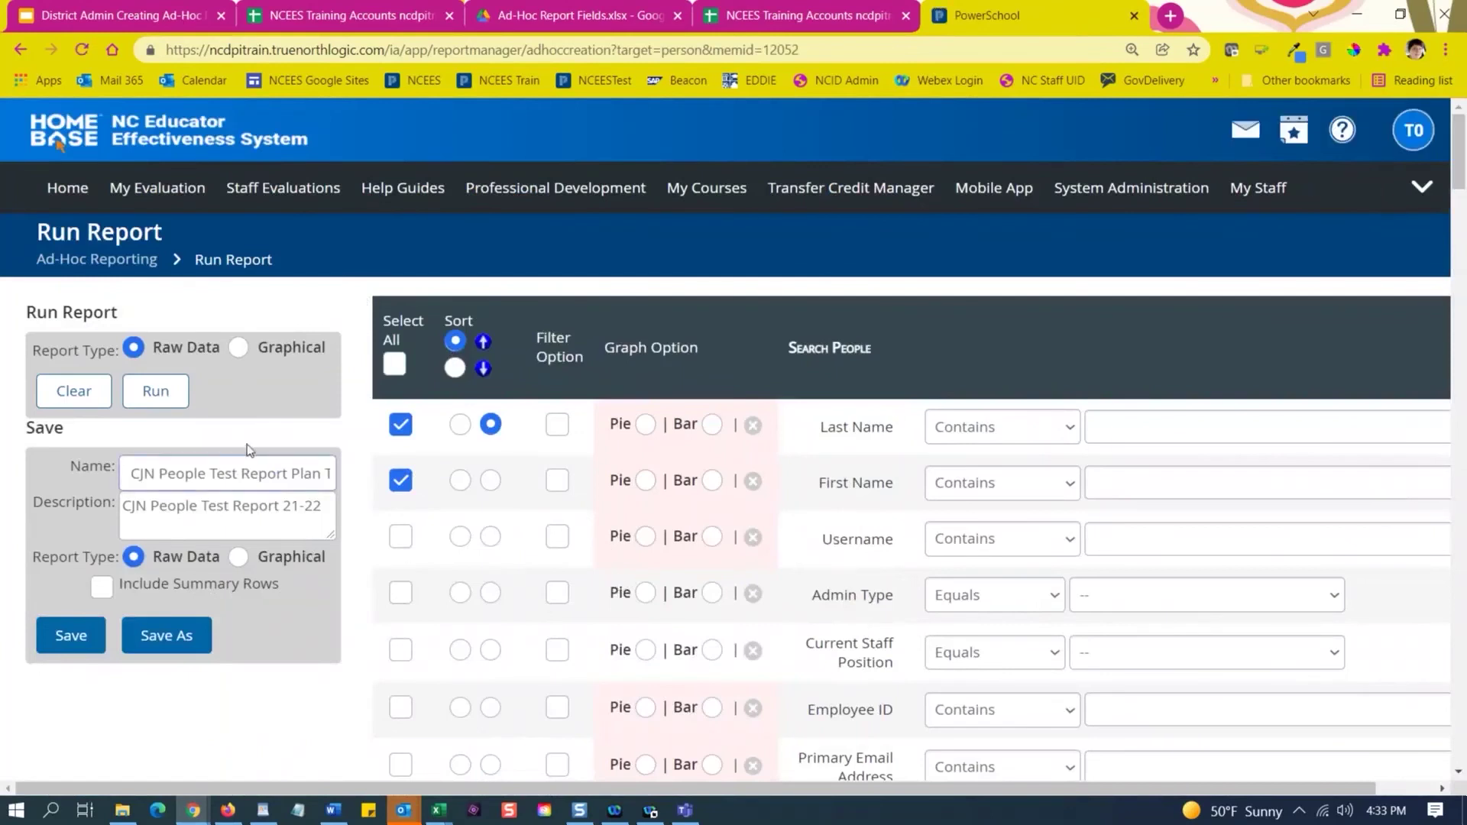
# Switch the report type to Graphical and append 'show percentages' to the report name.
pyautogui.click(242, 353)
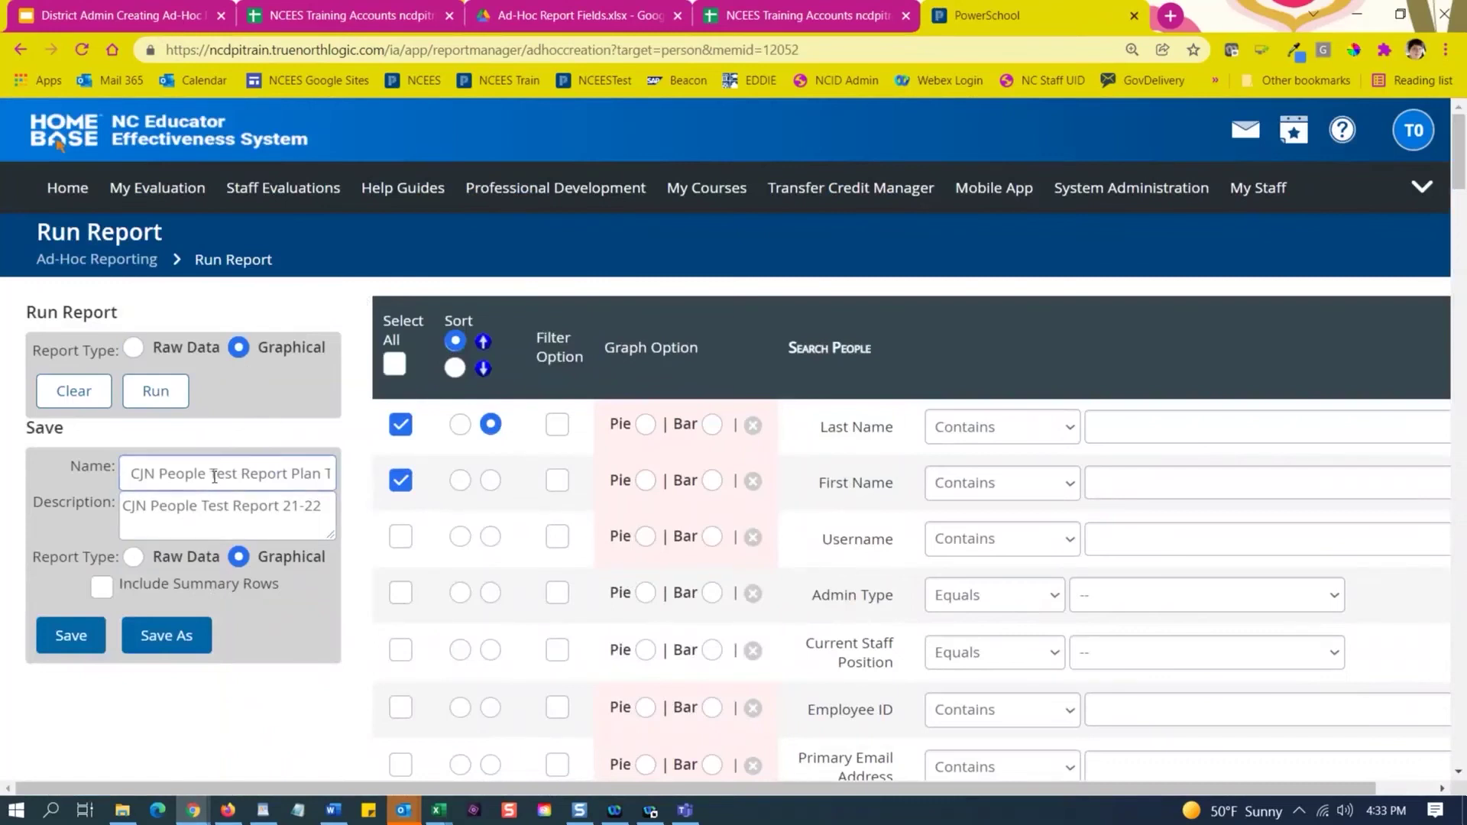
pyautogui.moveTo(214, 477); pyautogui.dragTo(353, 486)
pyautogui.click(330, 474)
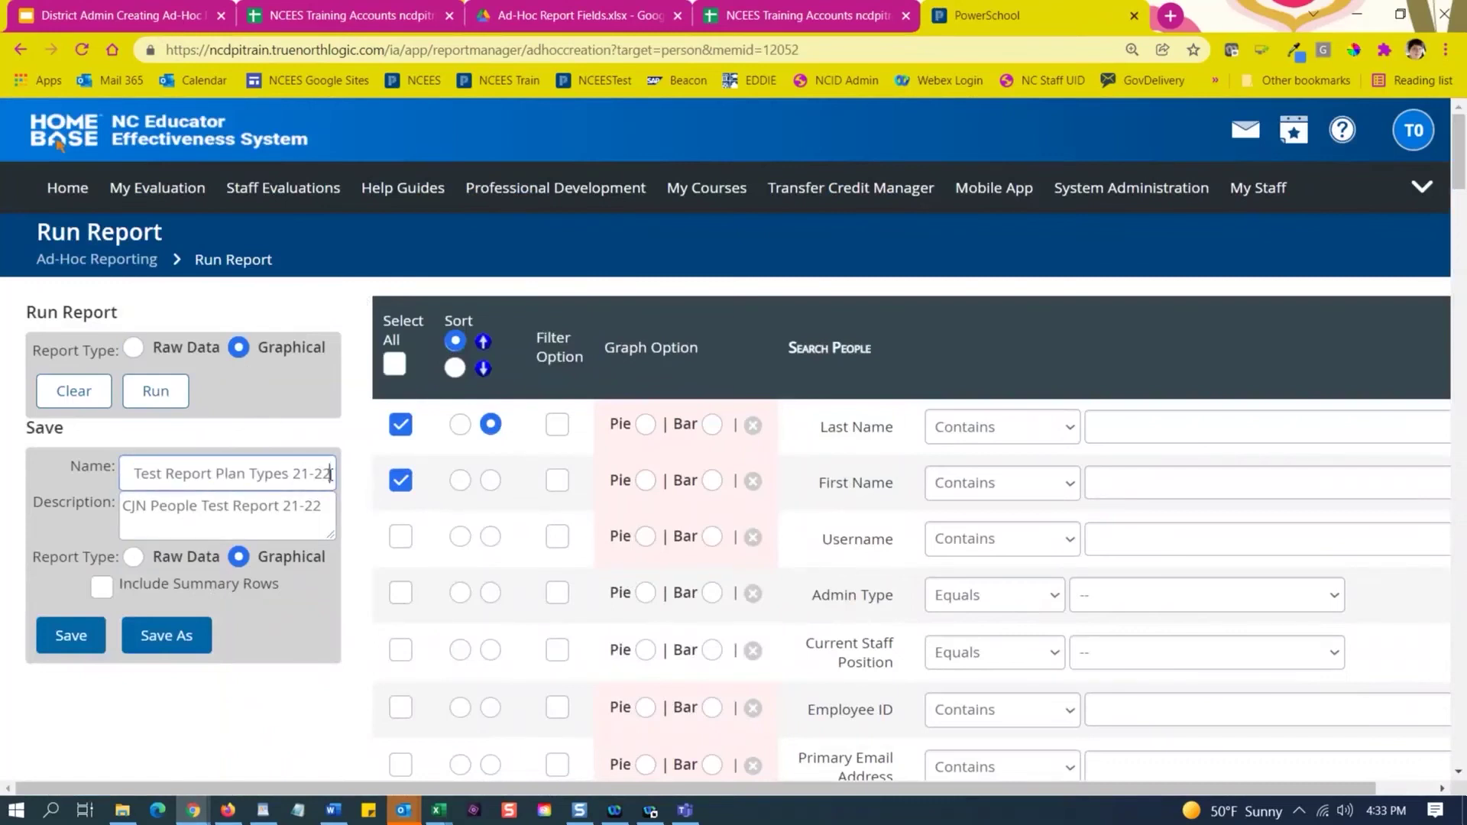
pyautogui.click(183, 474)
pyautogui.click(337, 481)
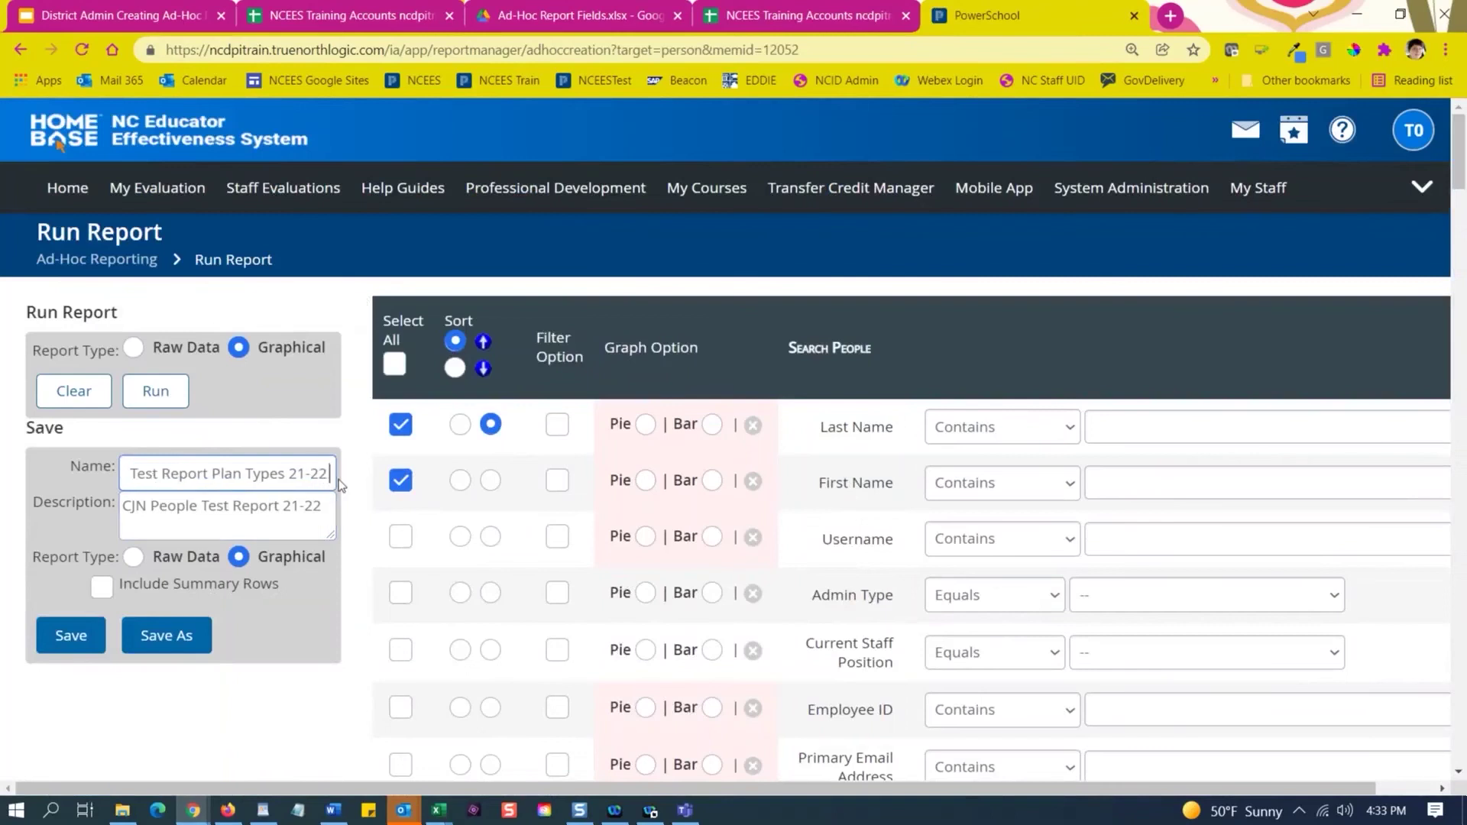
pyautogui.write('show p')
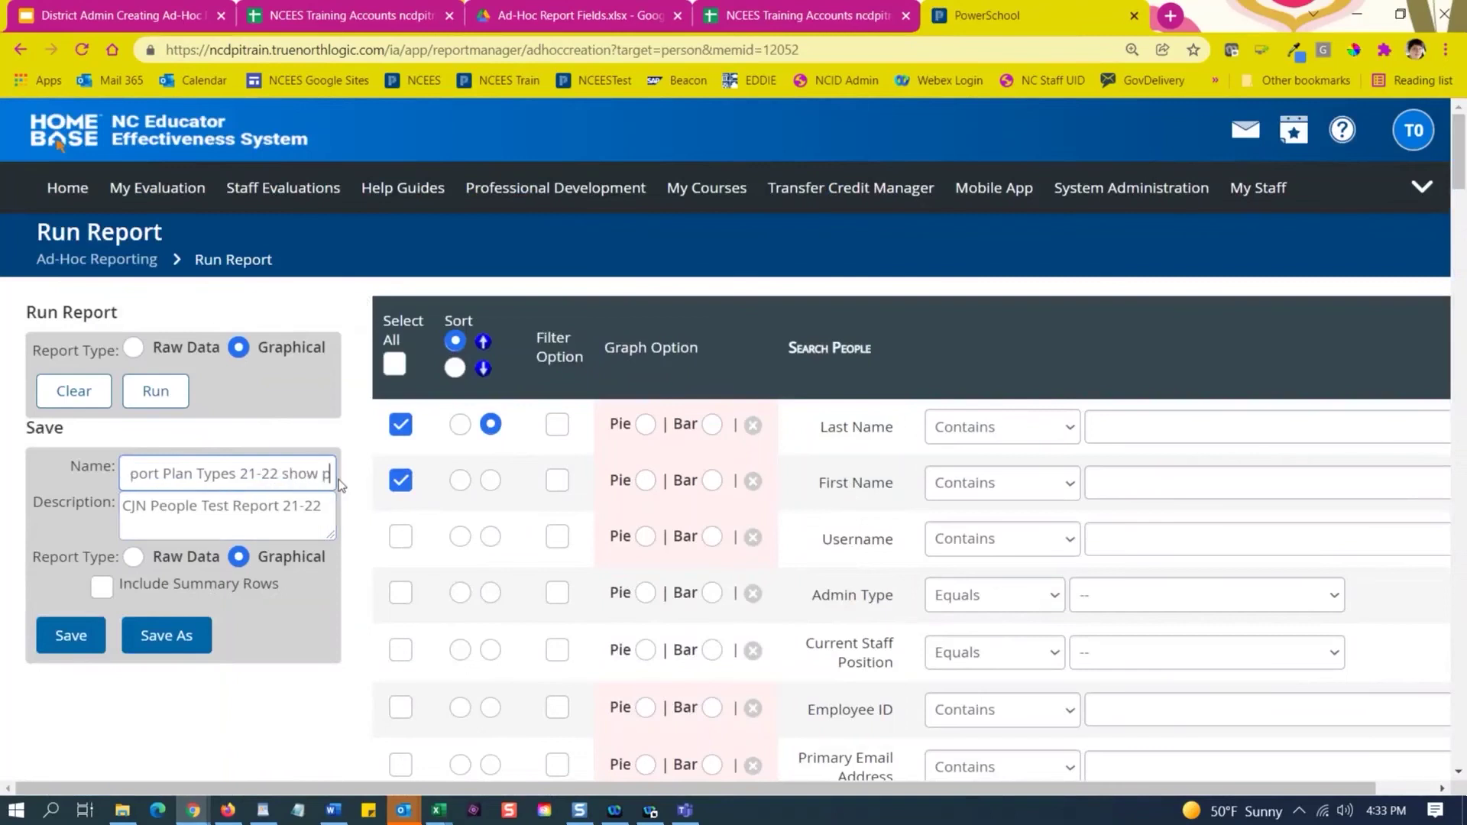
pyautogui.write('ercdent')
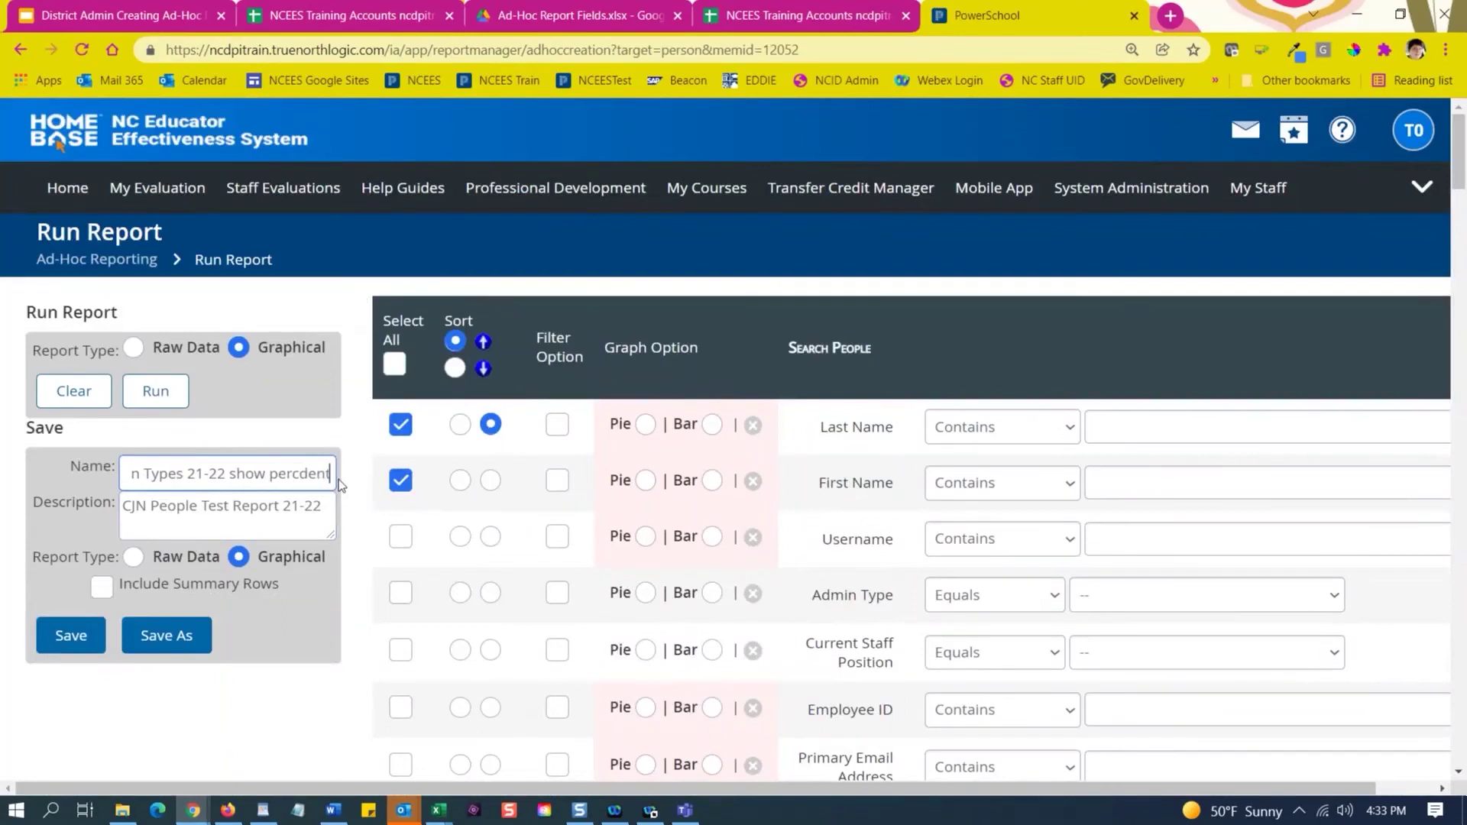
pyautogui.write('age')
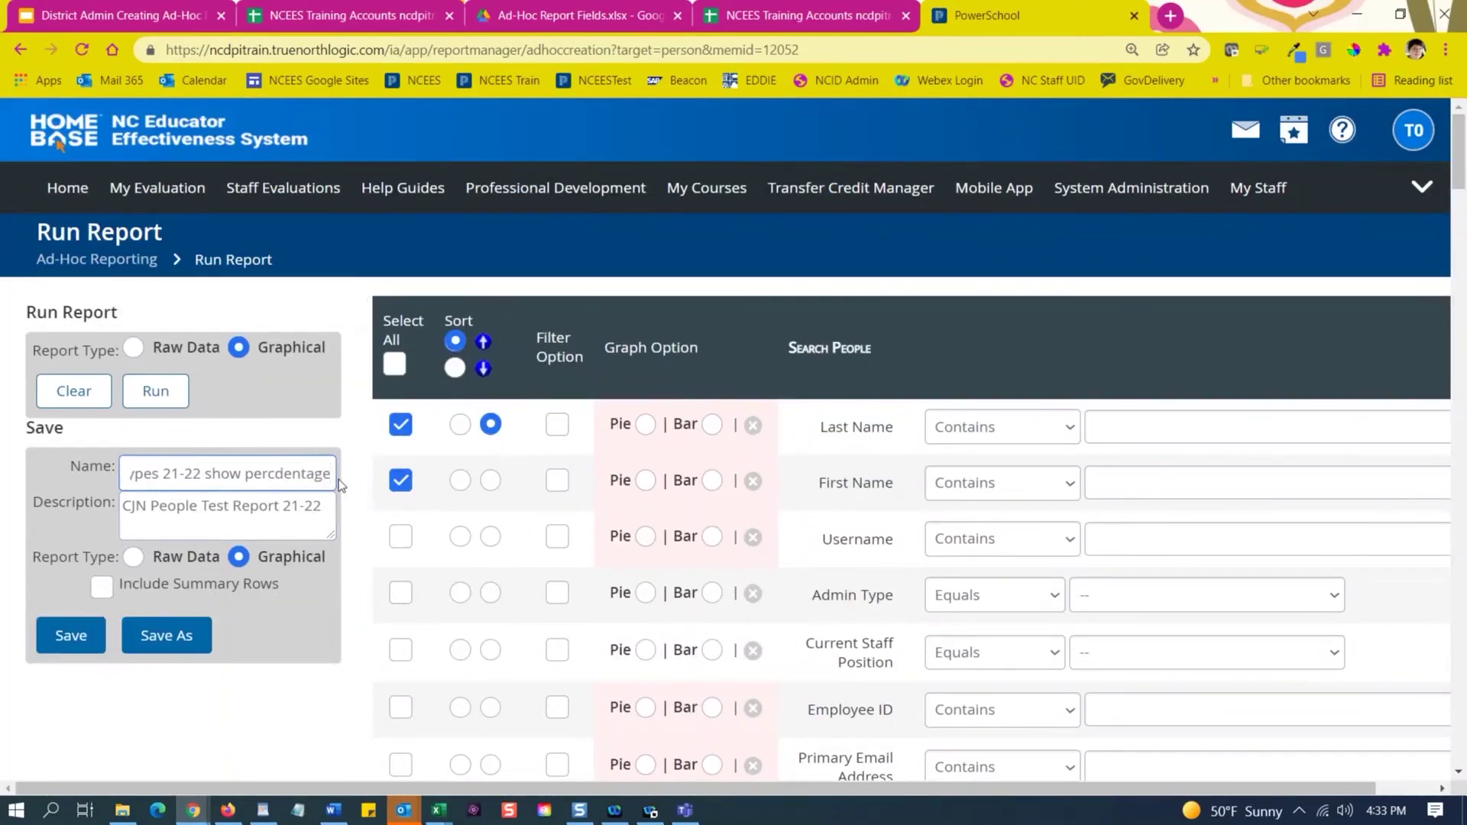
pyautogui.click(294, 477)
pyautogui.press('BackSpace')
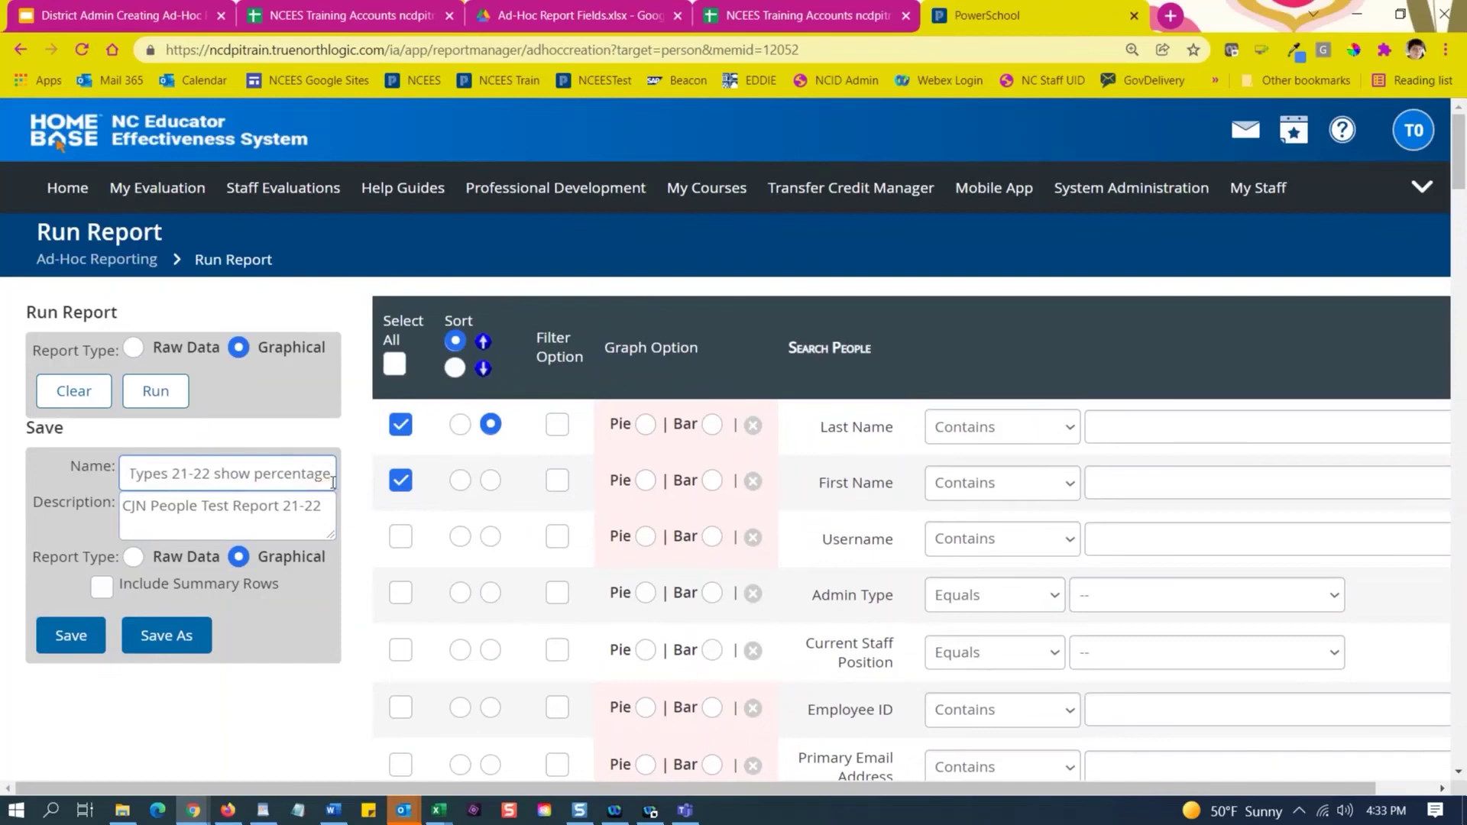
pyautogui.click(328, 477)
pyautogui.write('s')
# Copy the new report name into the Description, replacing the old description text.
pyautogui.hotkey('ctrl', 'a')
pyautogui.hotkey('ctrl', 'c')
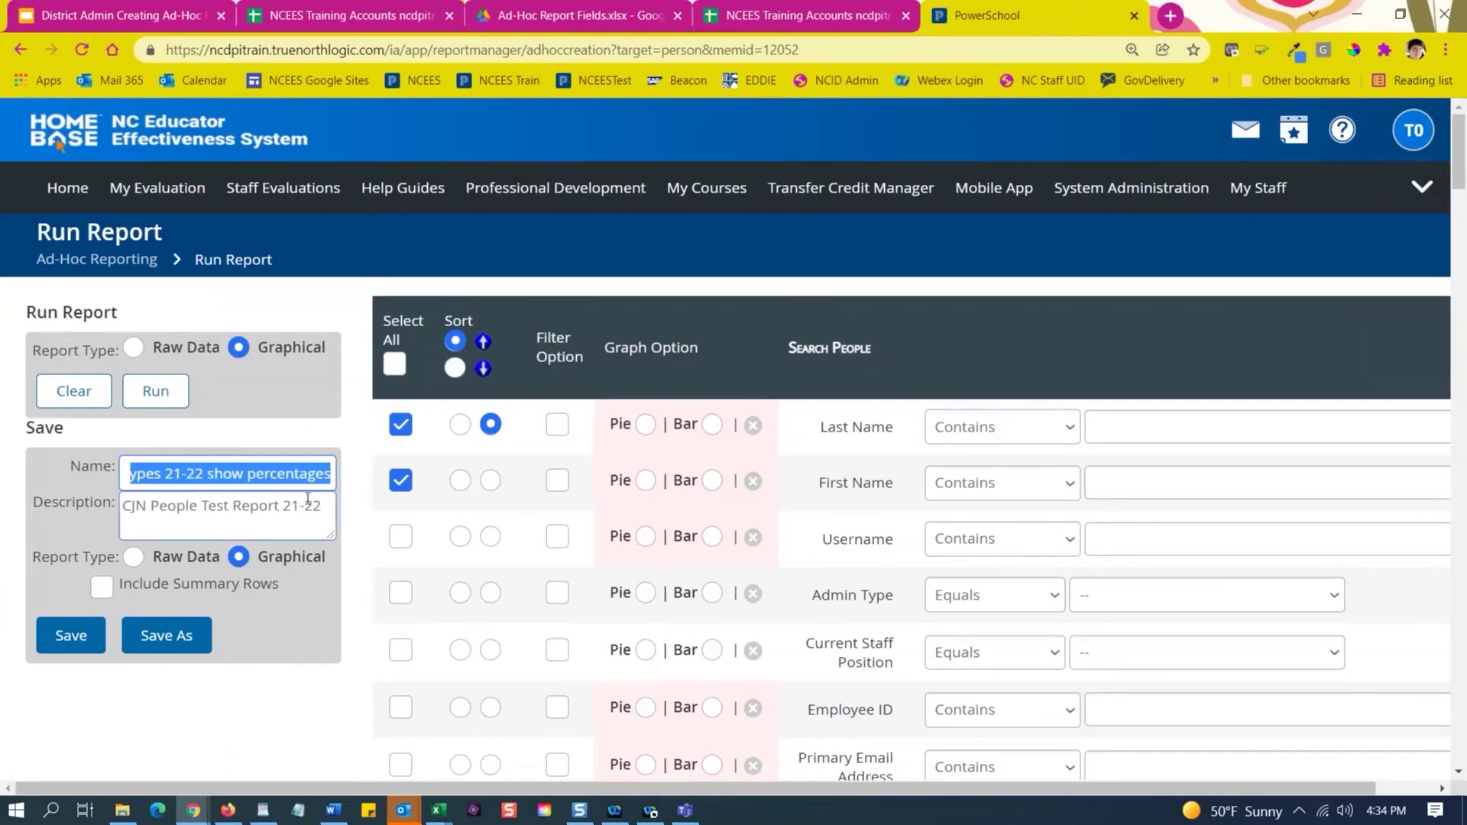
pyautogui.click(307, 504)
pyautogui.hotkey('ctrl', 'a')
pyautogui.hotkey('ctrl', 'v')
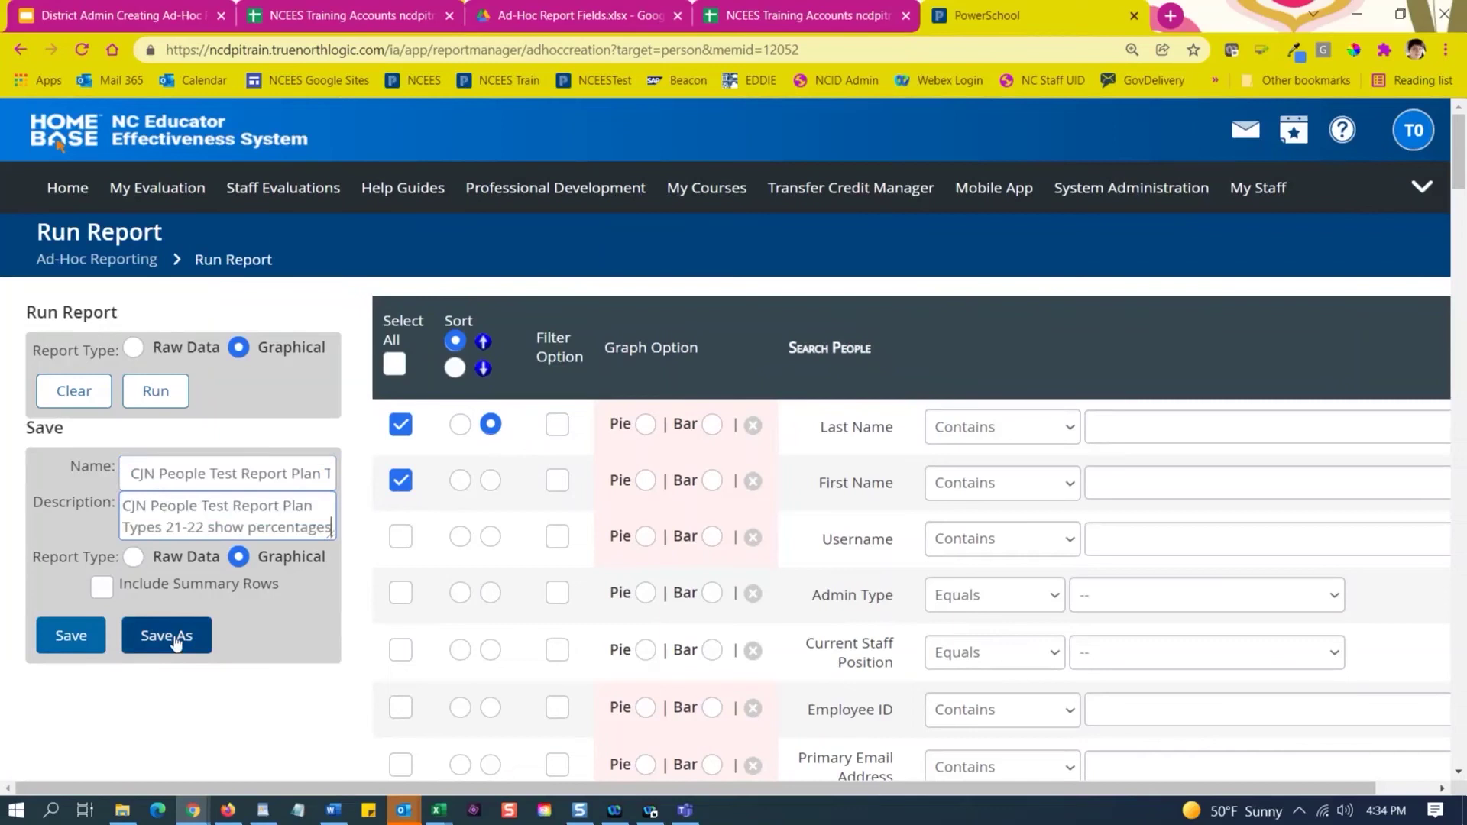
# In Graph Options, chart PDP Type as a pie with its filter value left at '--'.
pyautogui.scroll(-1, 642, 489)
pyautogui.scroll(-4, 615, 436)
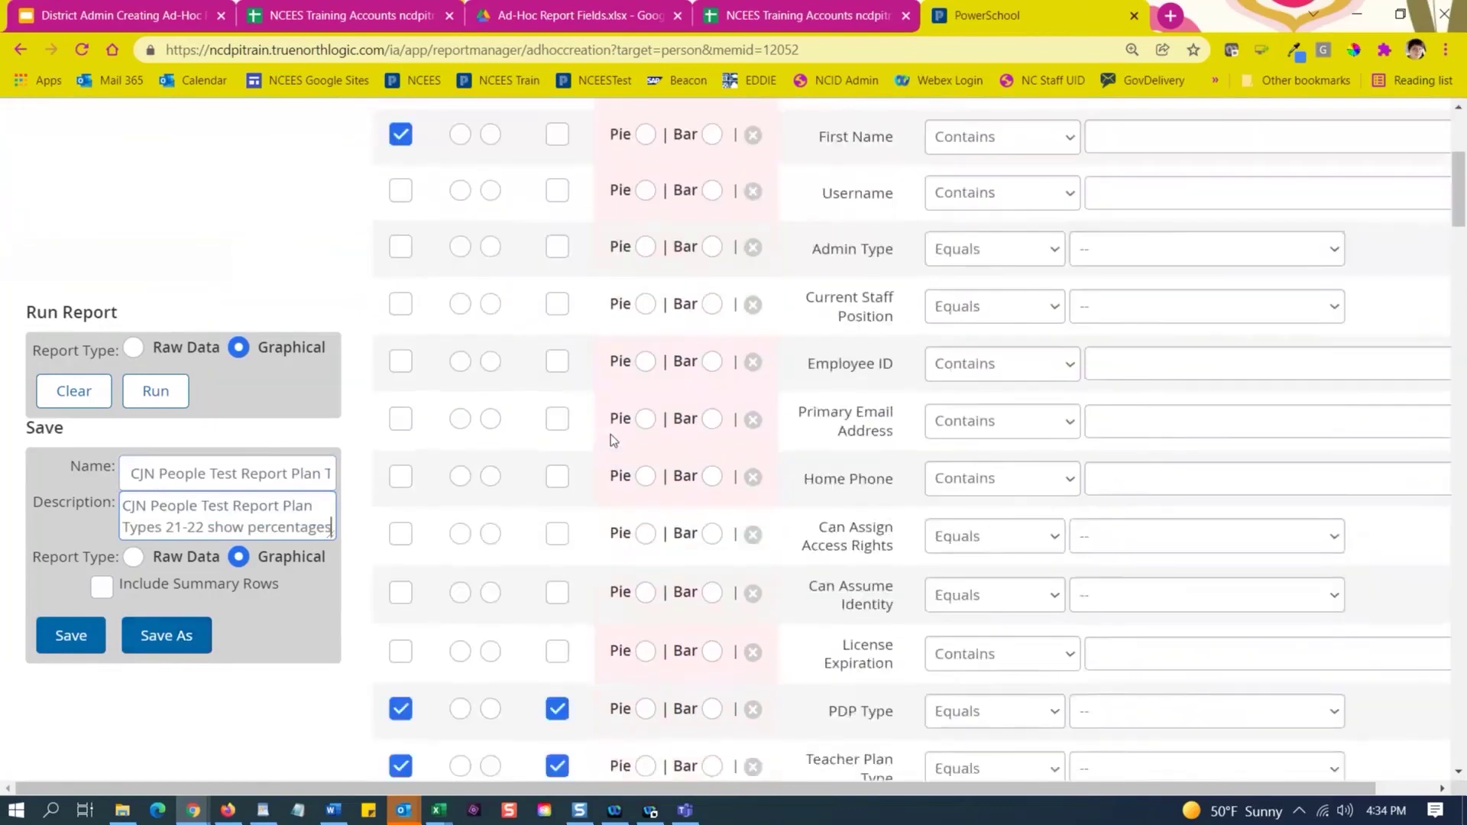
pyautogui.scroll(-3, 614, 441)
pyautogui.scroll(6, 688, 304)
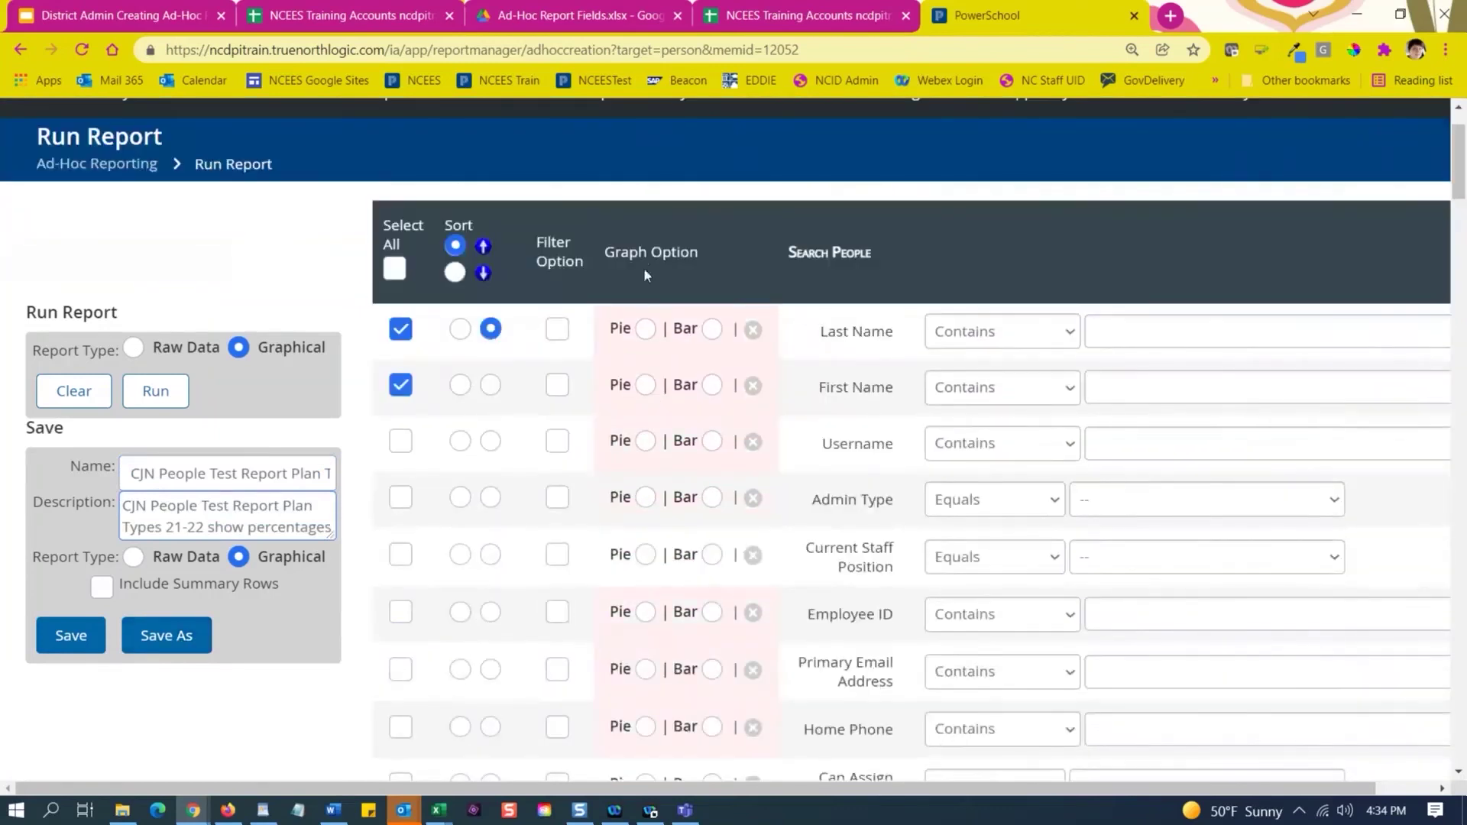
pyautogui.moveTo(700, 256); pyautogui.dragTo(603, 253)
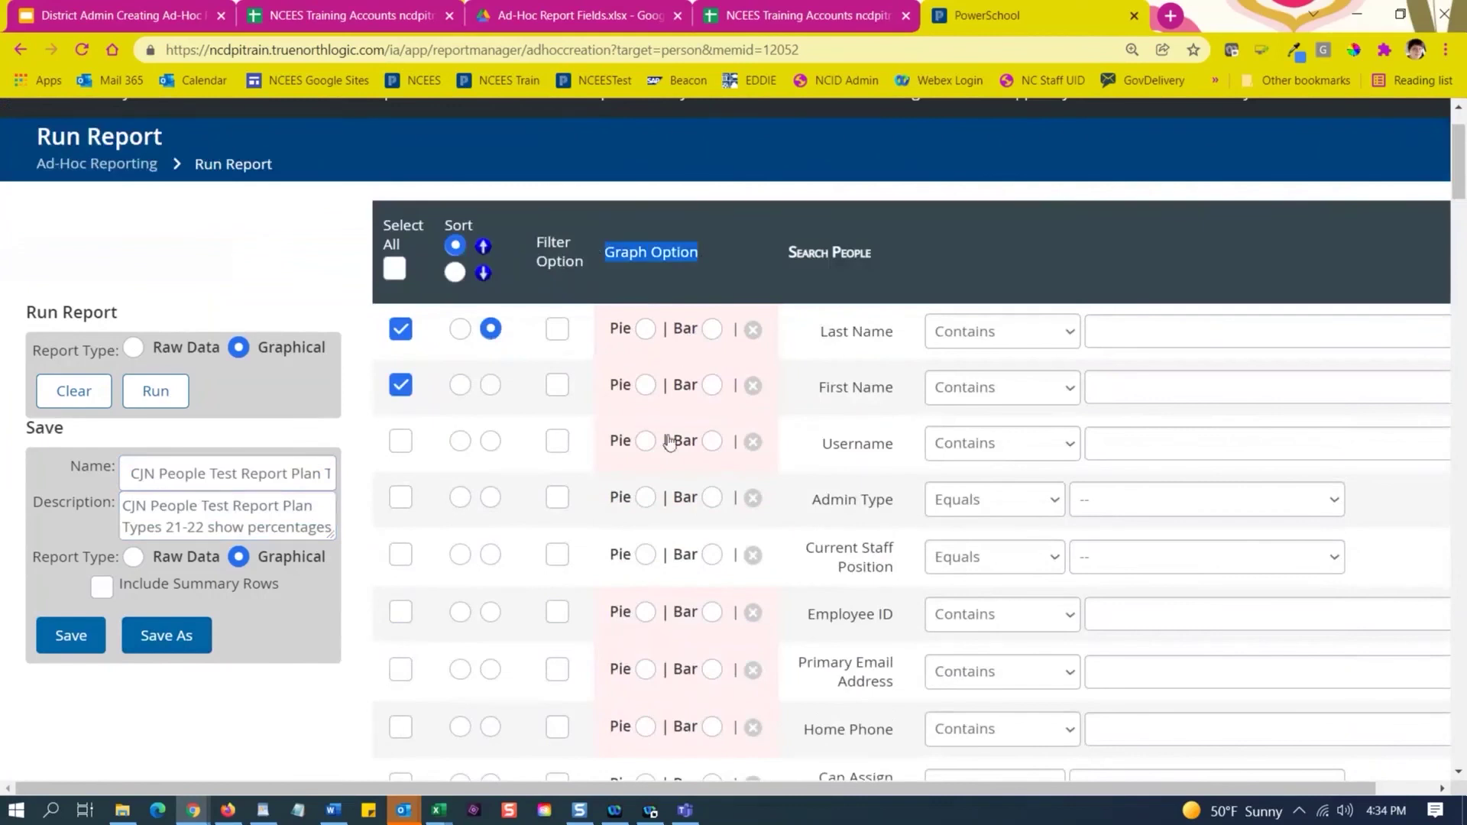
pyautogui.scroll(-6, 668, 441)
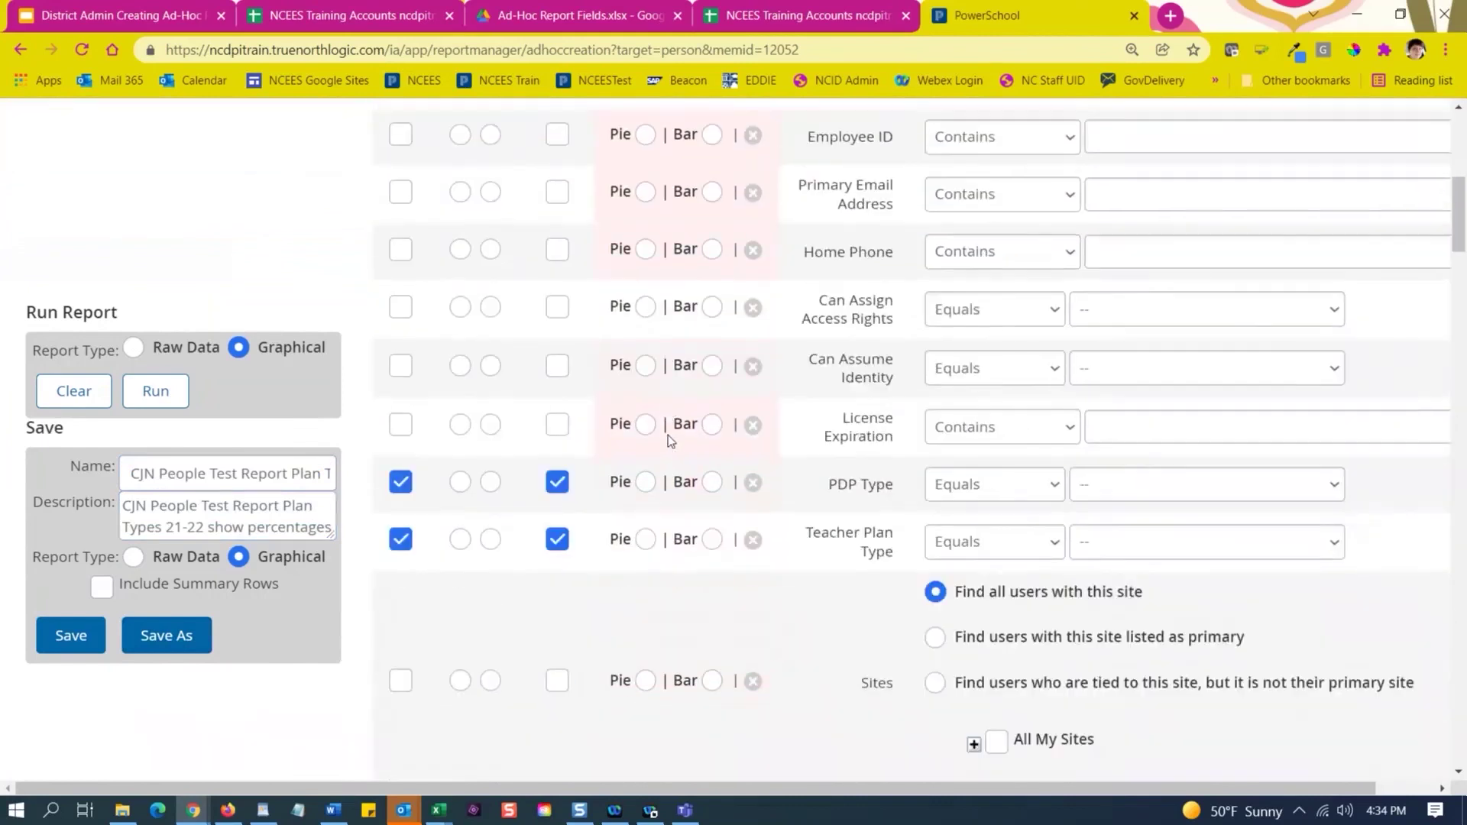
pyautogui.scroll(4, 669, 442)
pyautogui.scroll(1, 669, 441)
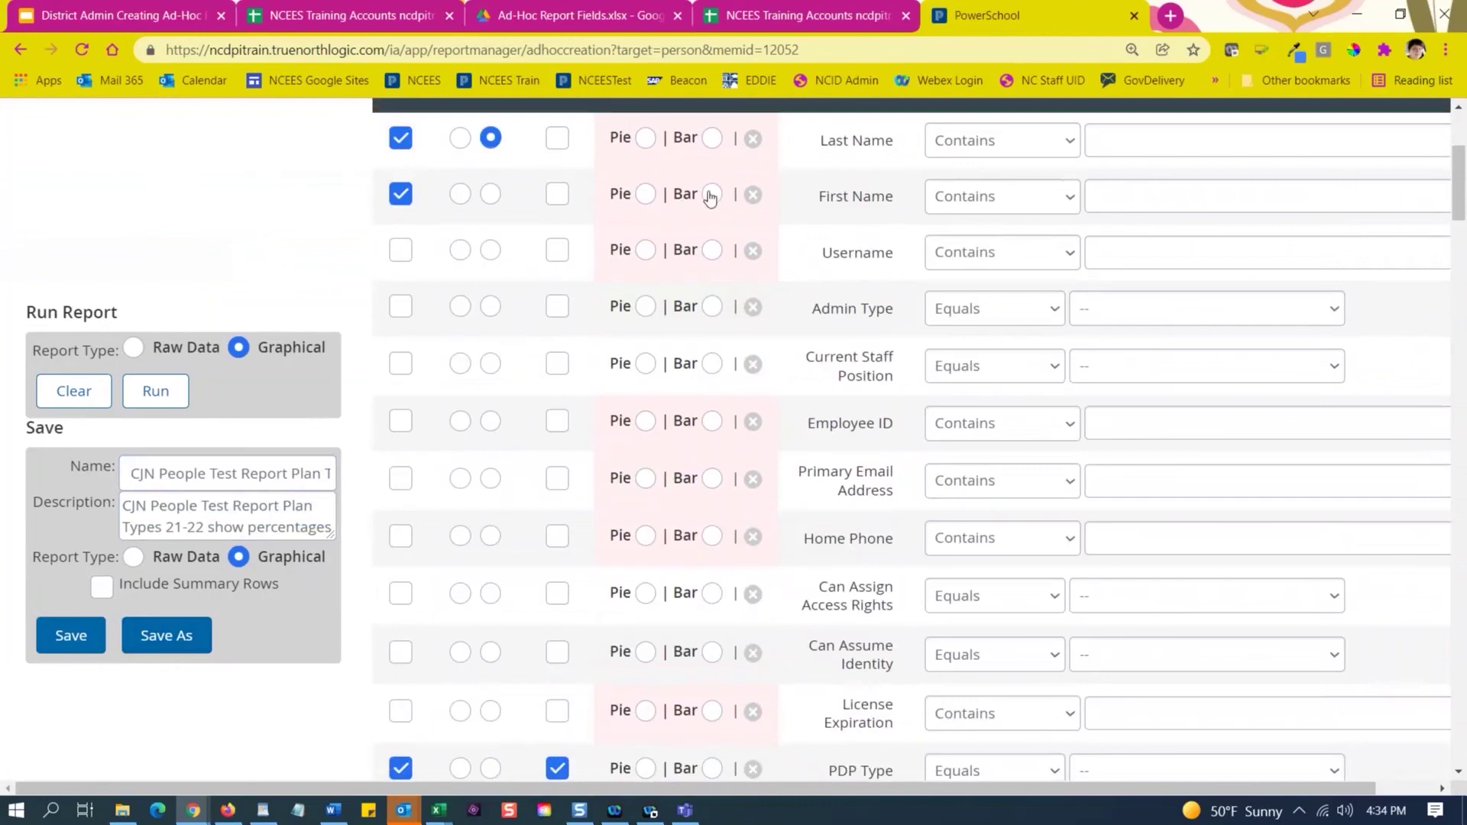
pyautogui.moveTo(752, 201)
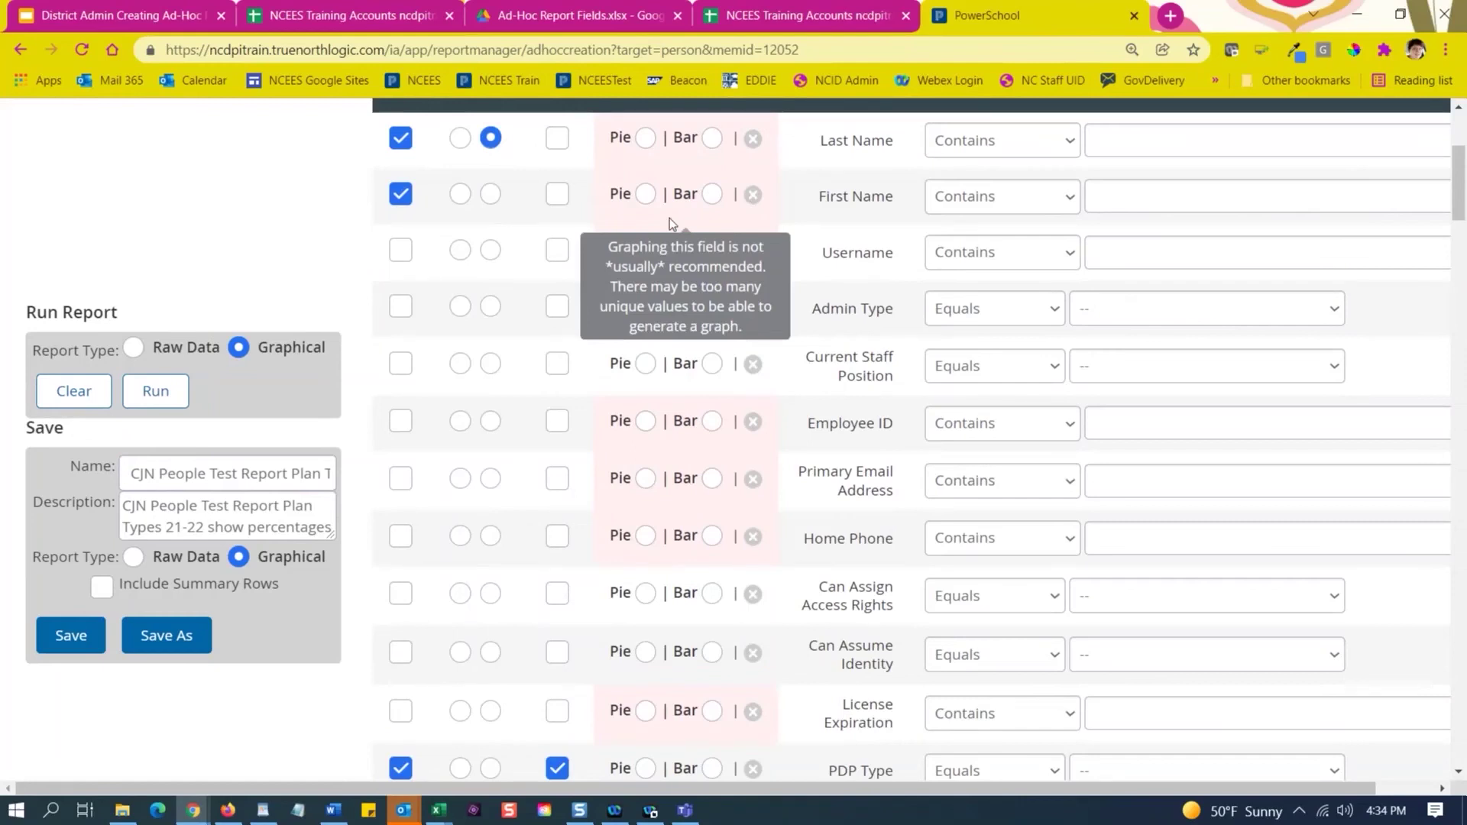
pyautogui.scroll(-1, 817, 375)
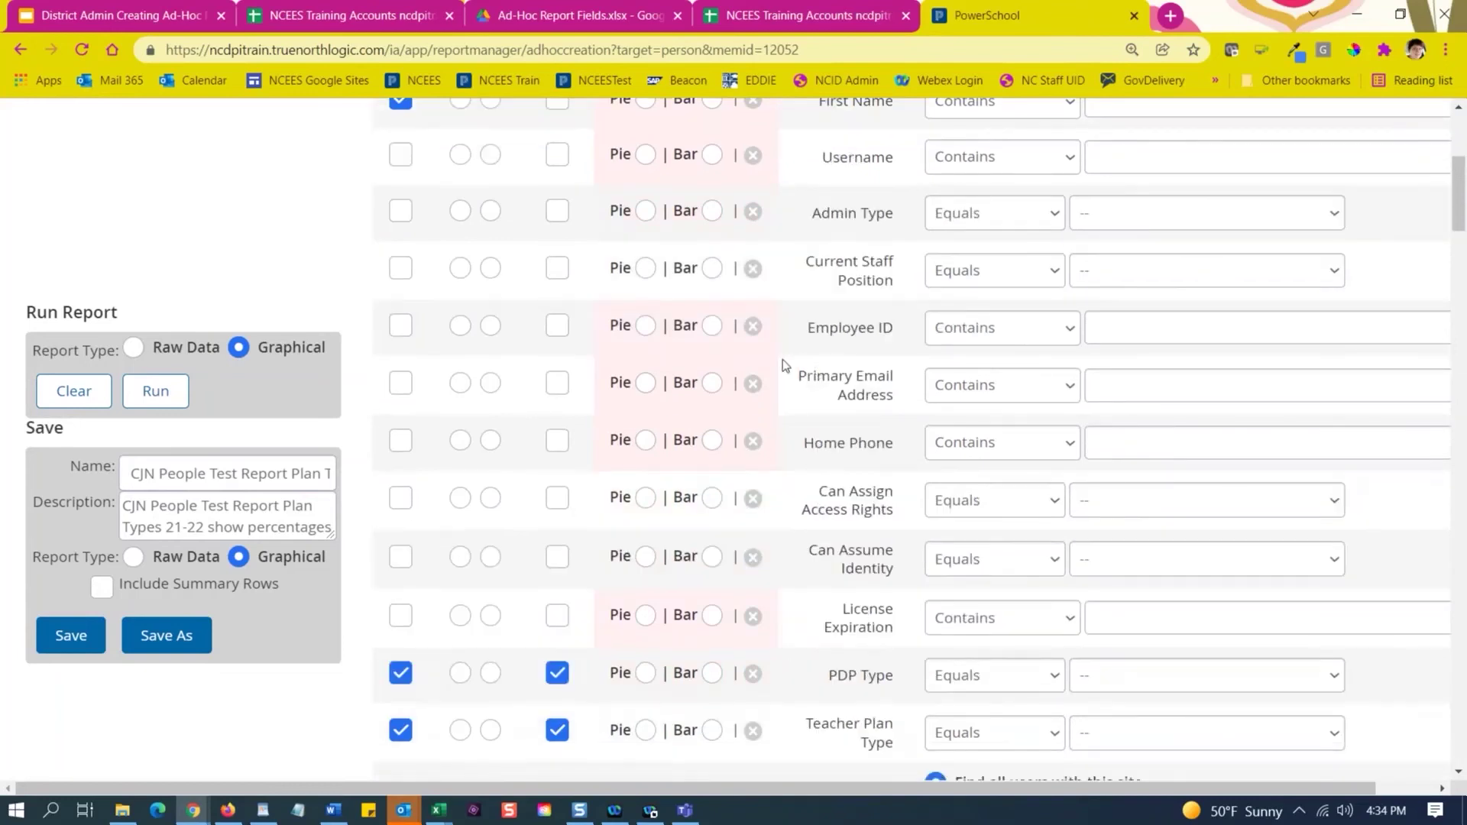
pyautogui.scroll(-2, 783, 360)
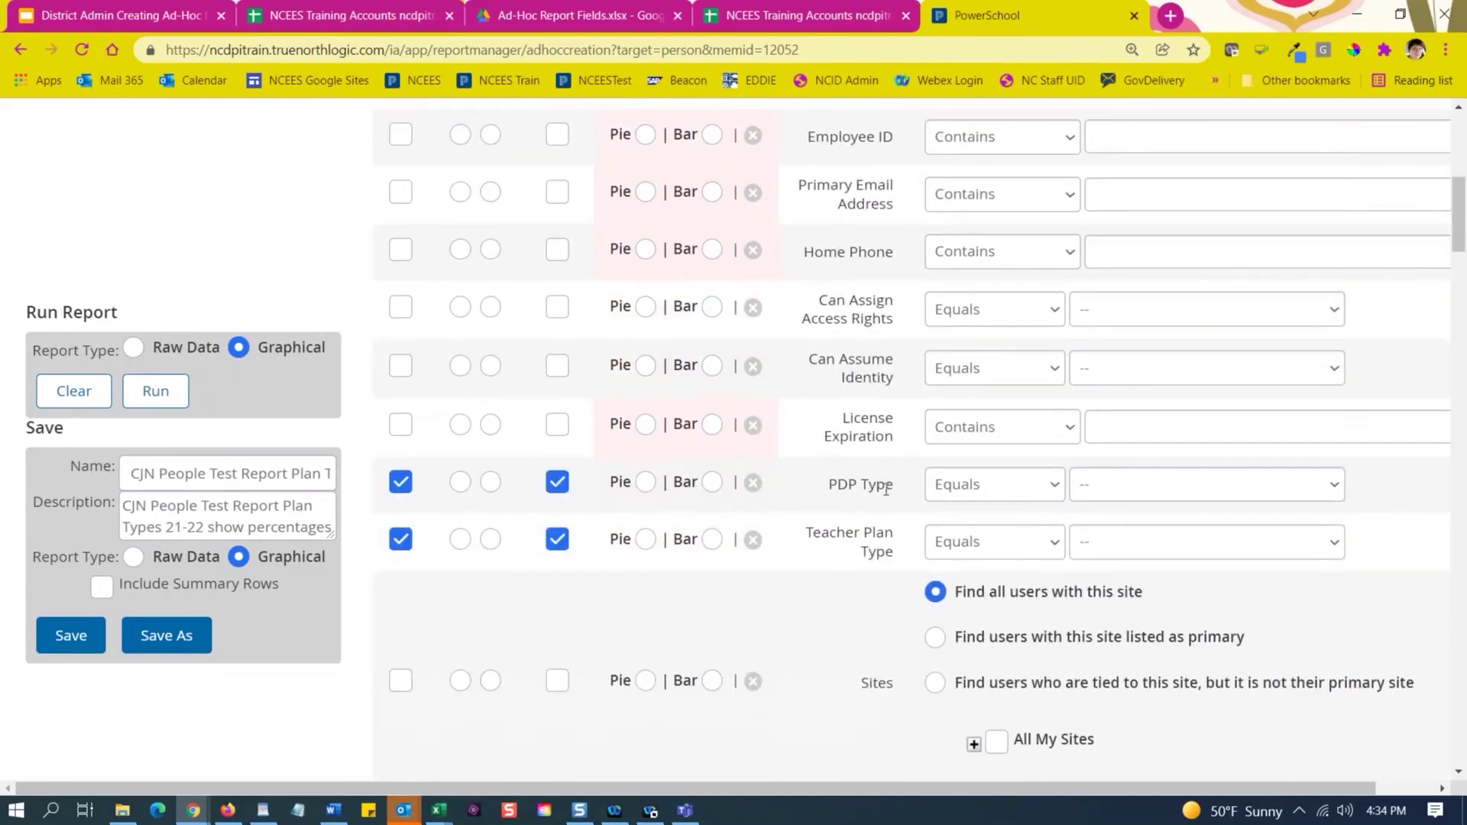
pyautogui.click(1116, 493)
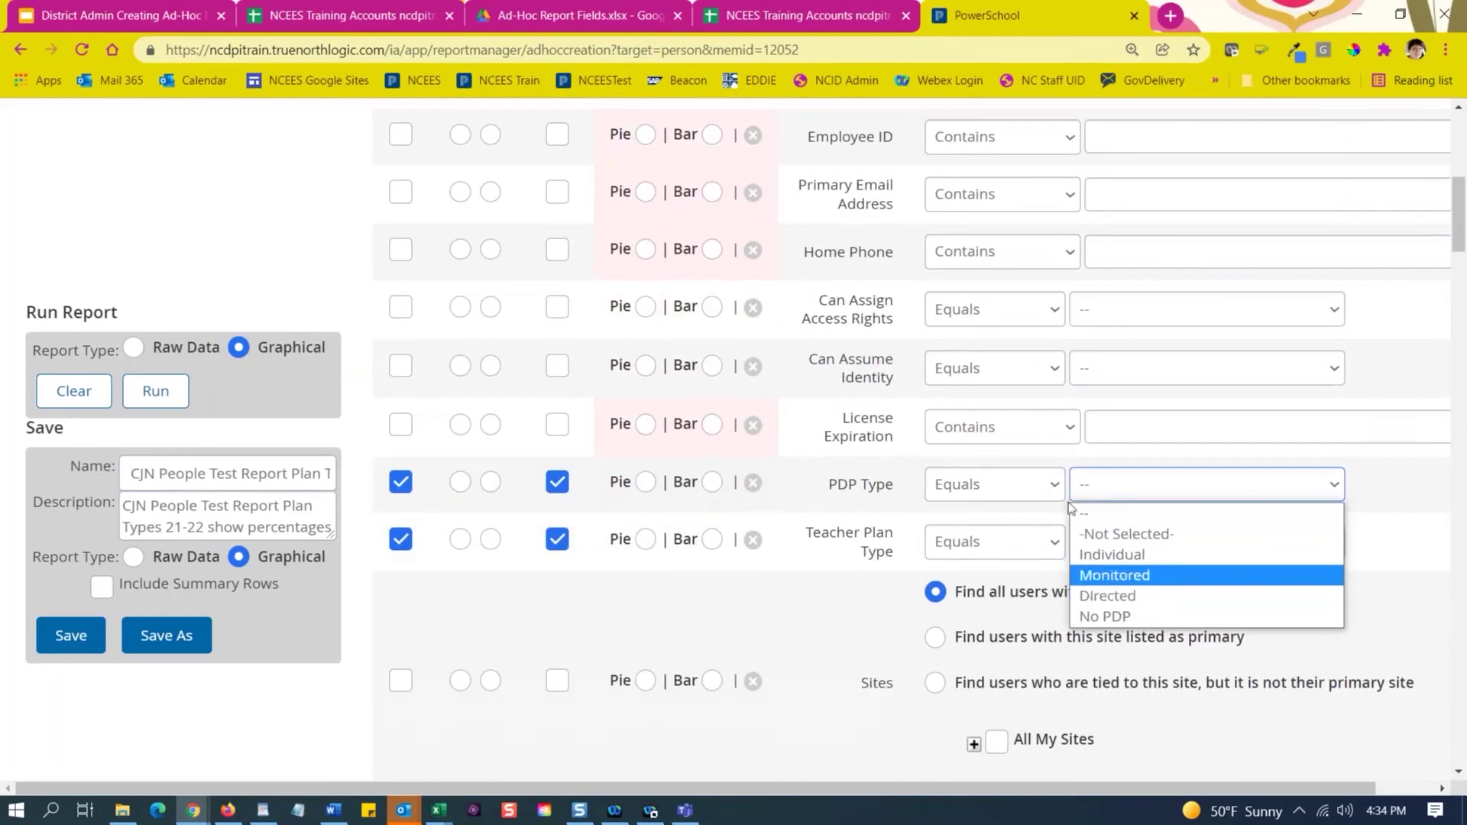
pyautogui.click(646, 489)
pyautogui.click(646, 489)
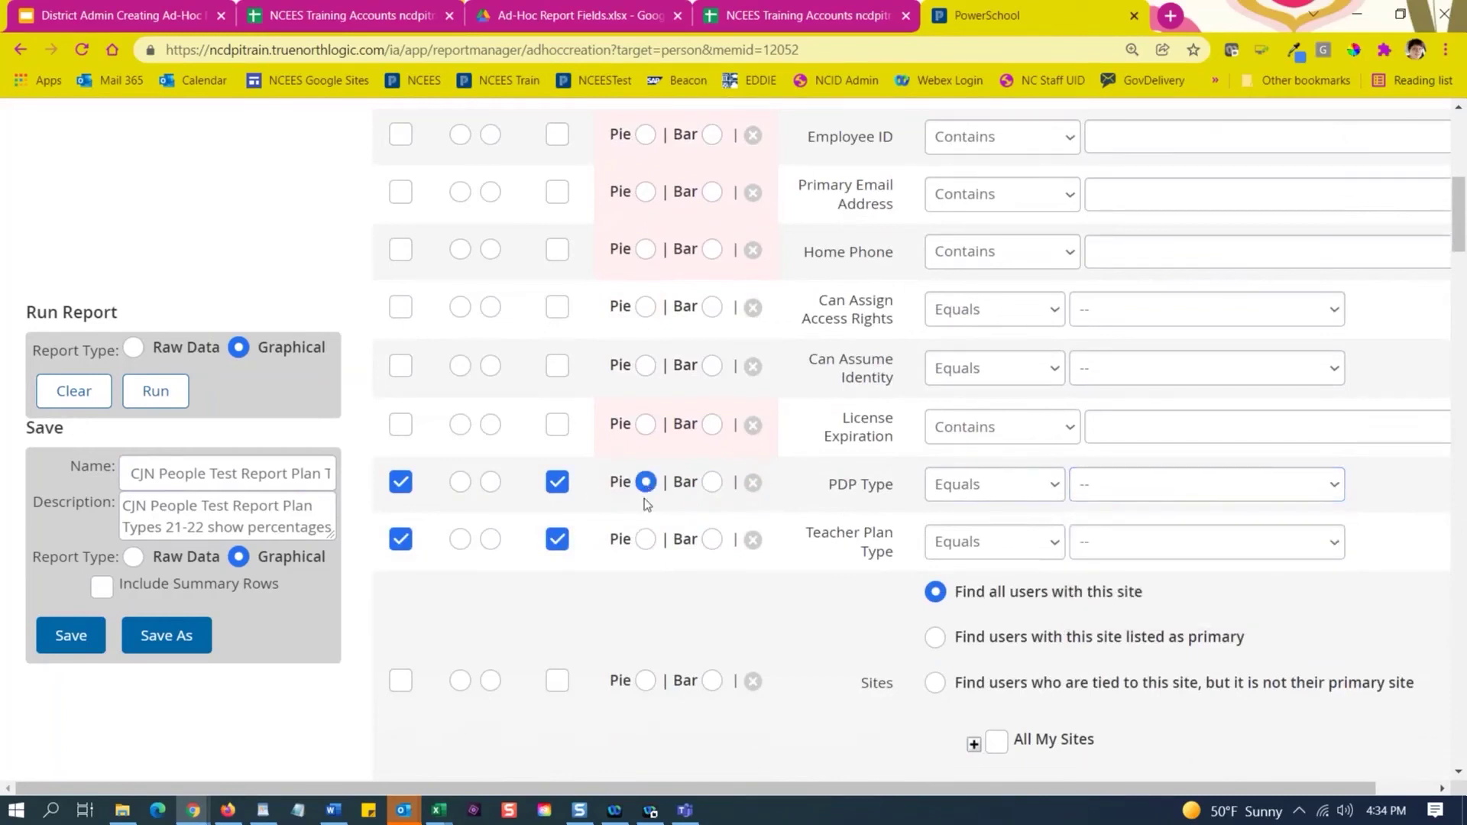
# Chart Teacher Plan Type as a bar, leaving its filter value at '--'.
pyautogui.click(715, 545)
pyautogui.click(1114, 557)
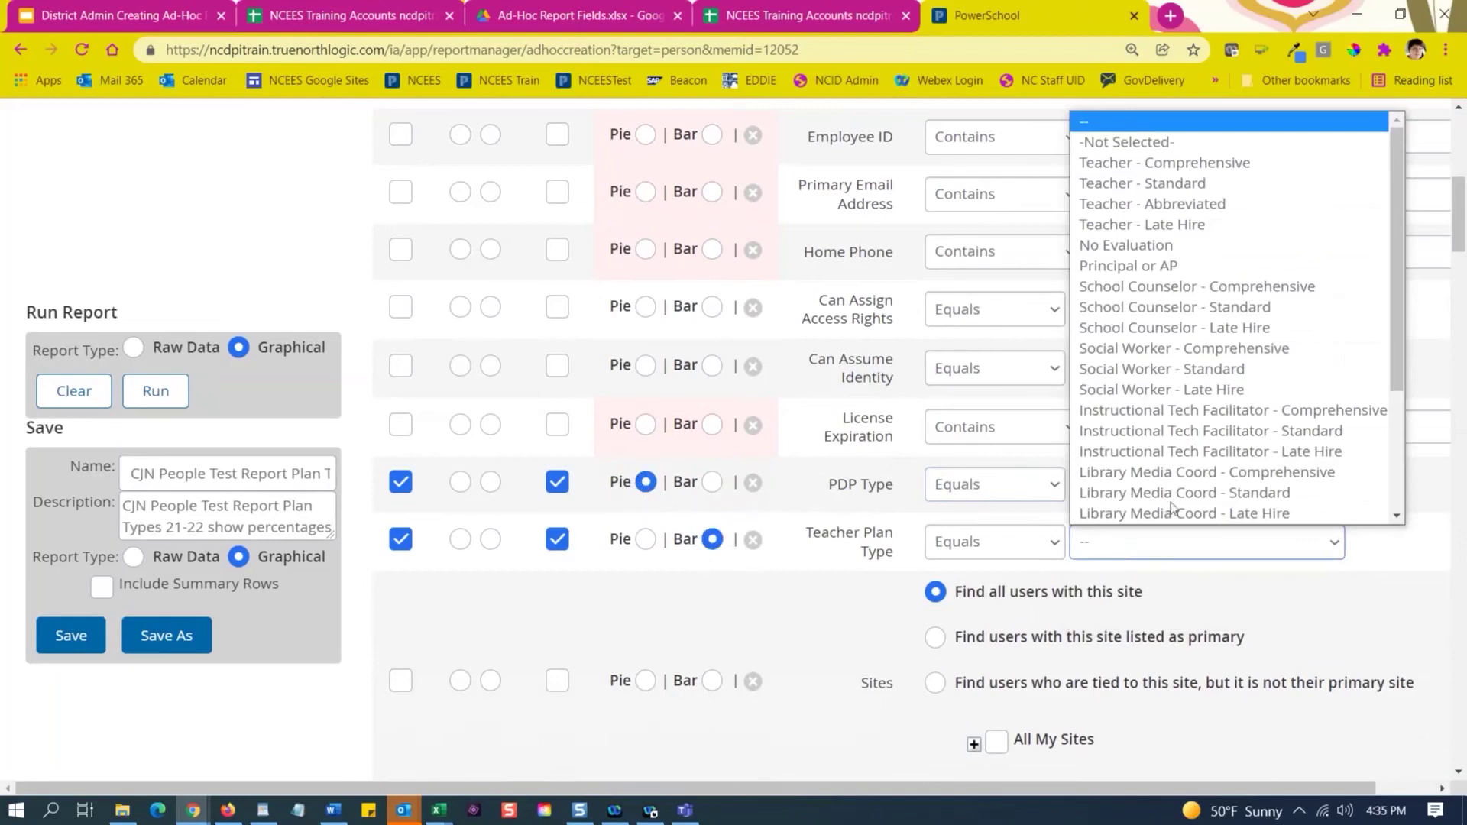
pyautogui.click(728, 584)
pyautogui.scroll(-2, 695, 593)
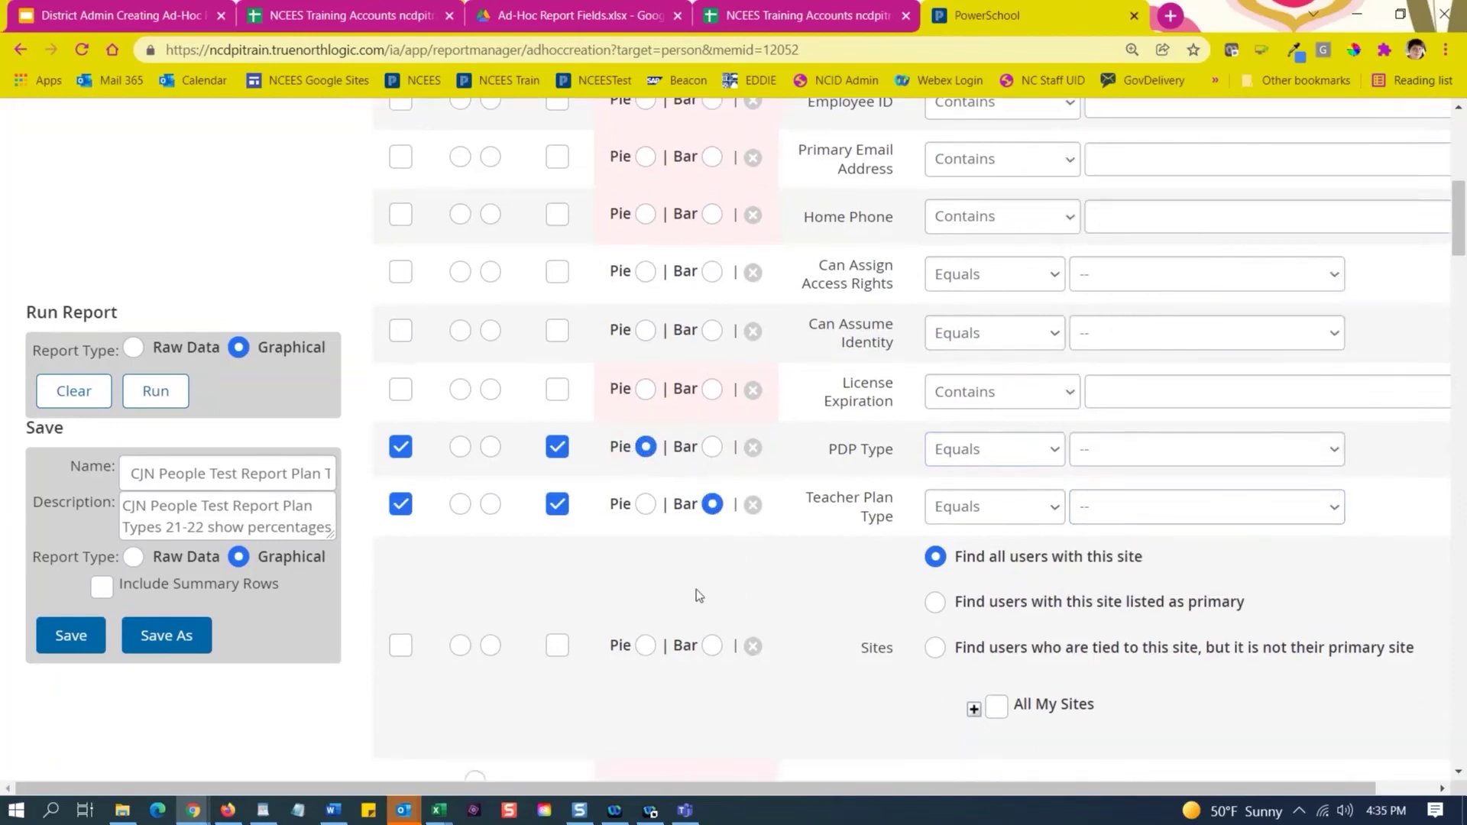
pyautogui.scroll(1, 772, 553)
pyautogui.scroll(9, 772, 553)
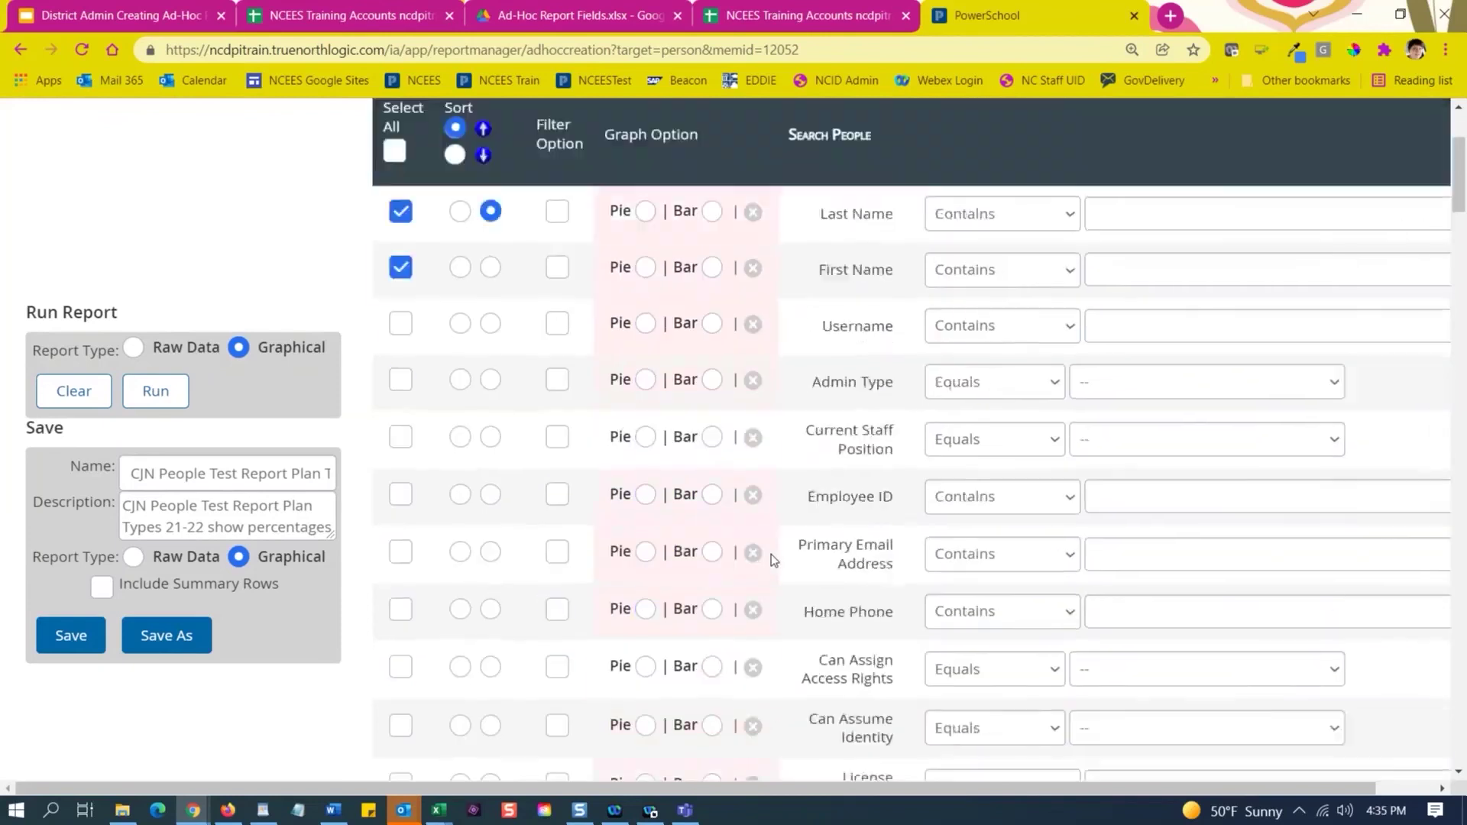
pyautogui.scroll(-7, 772, 553)
pyautogui.scroll(-3, 772, 554)
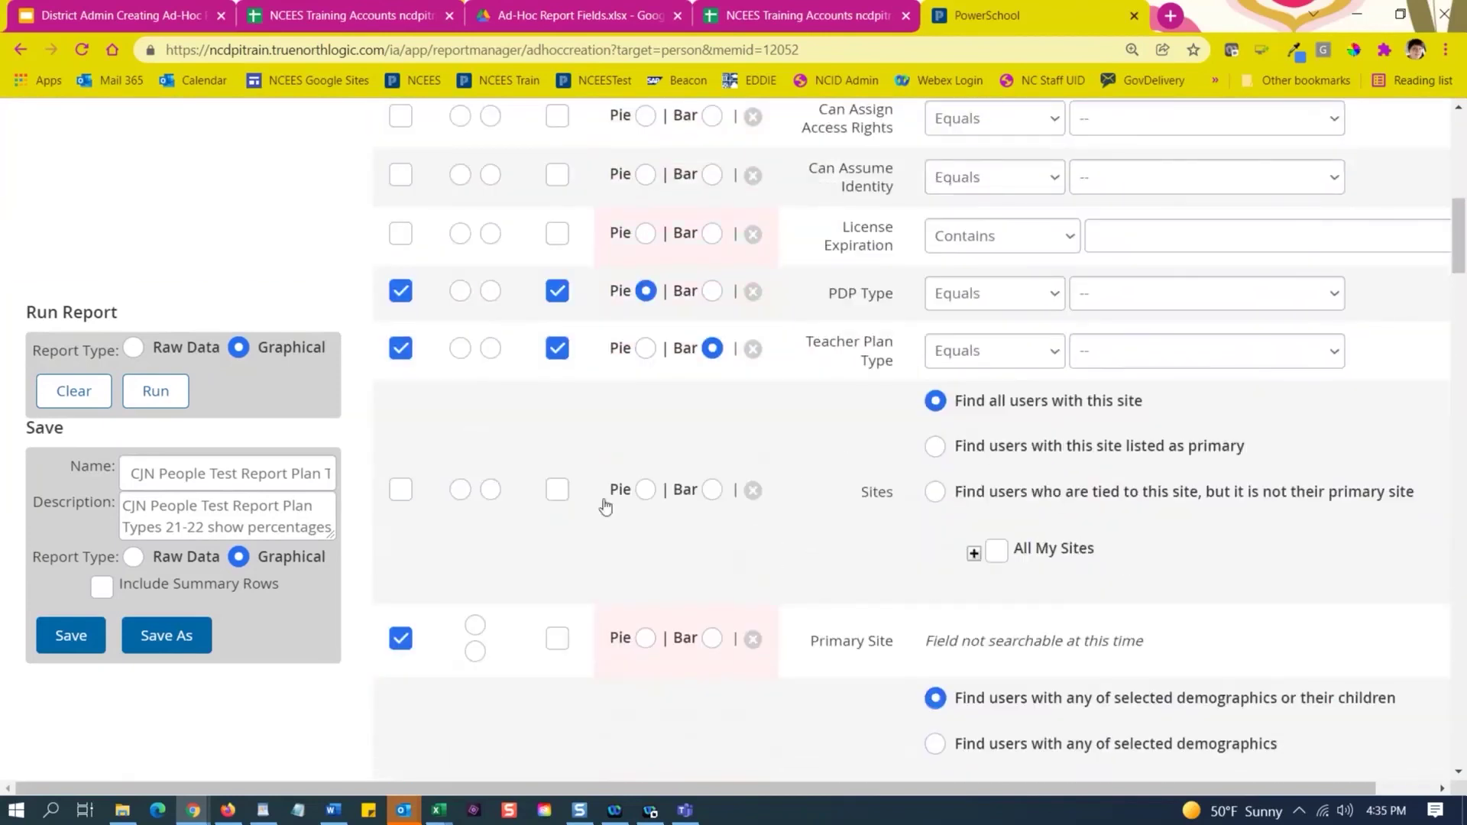
pyautogui.scroll(-1, 896, 479)
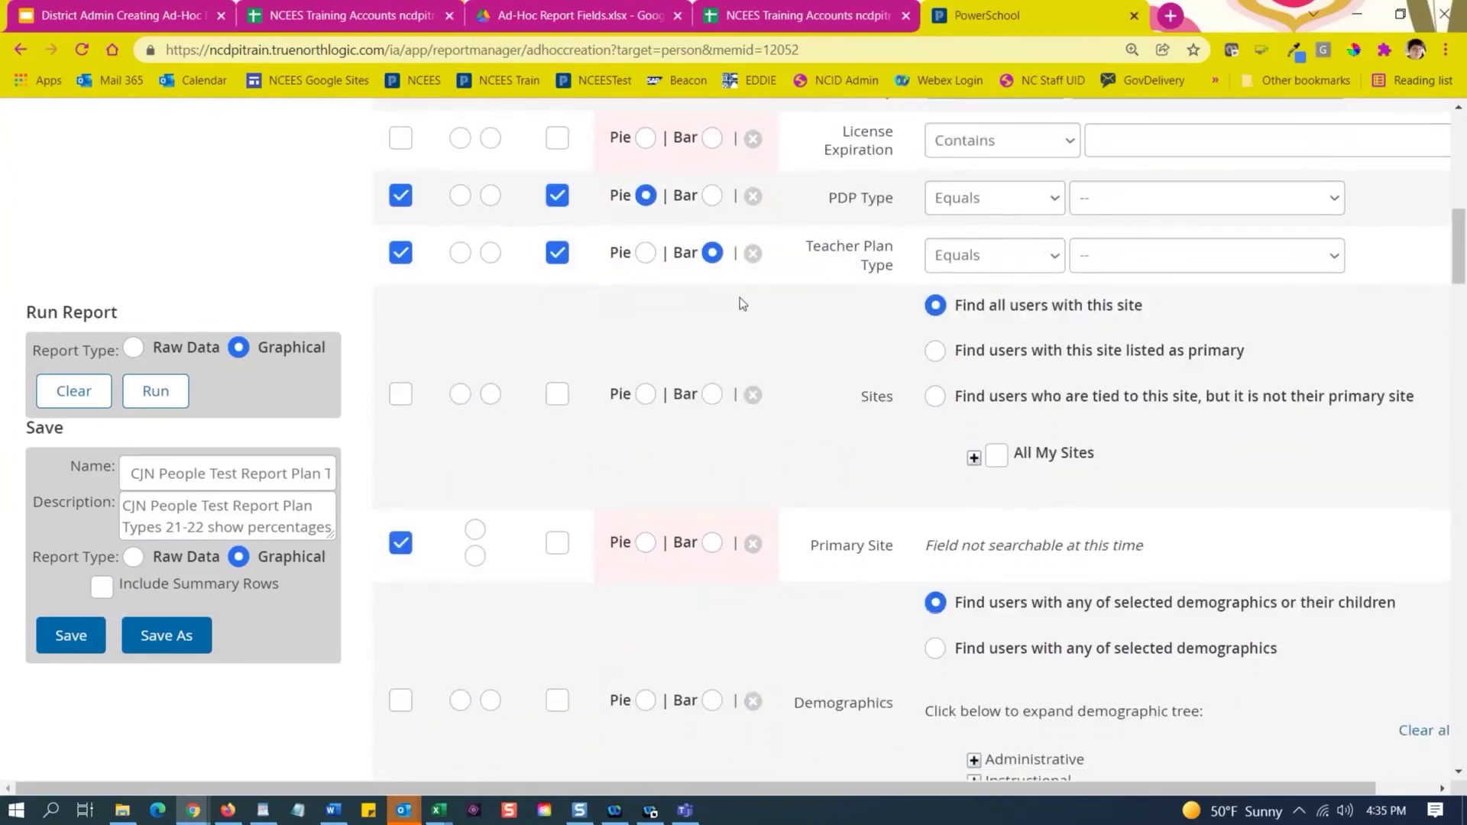
pyautogui.scroll(-2, 749, 375)
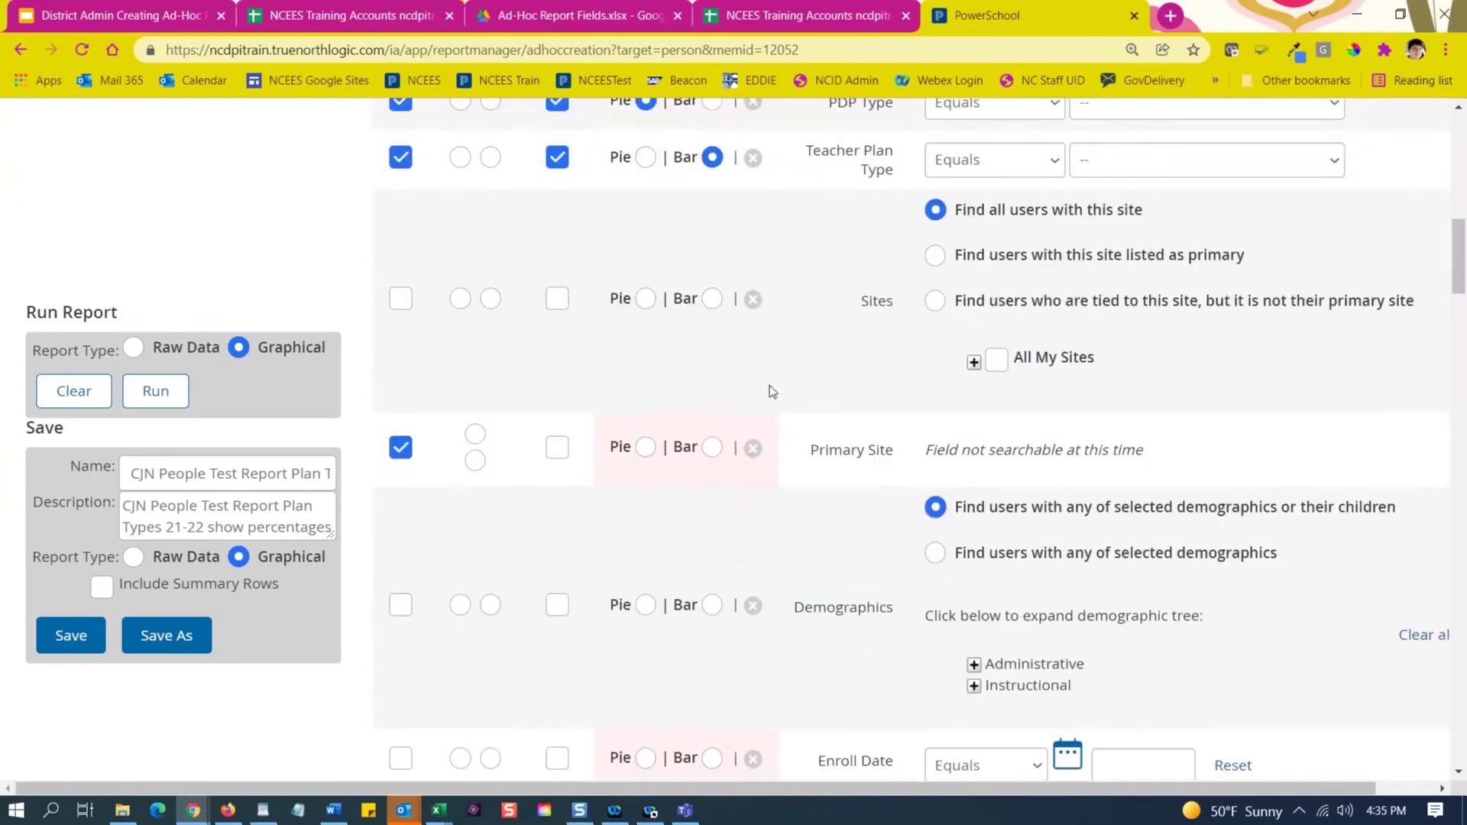
pyautogui.scroll(1, 795, 321)
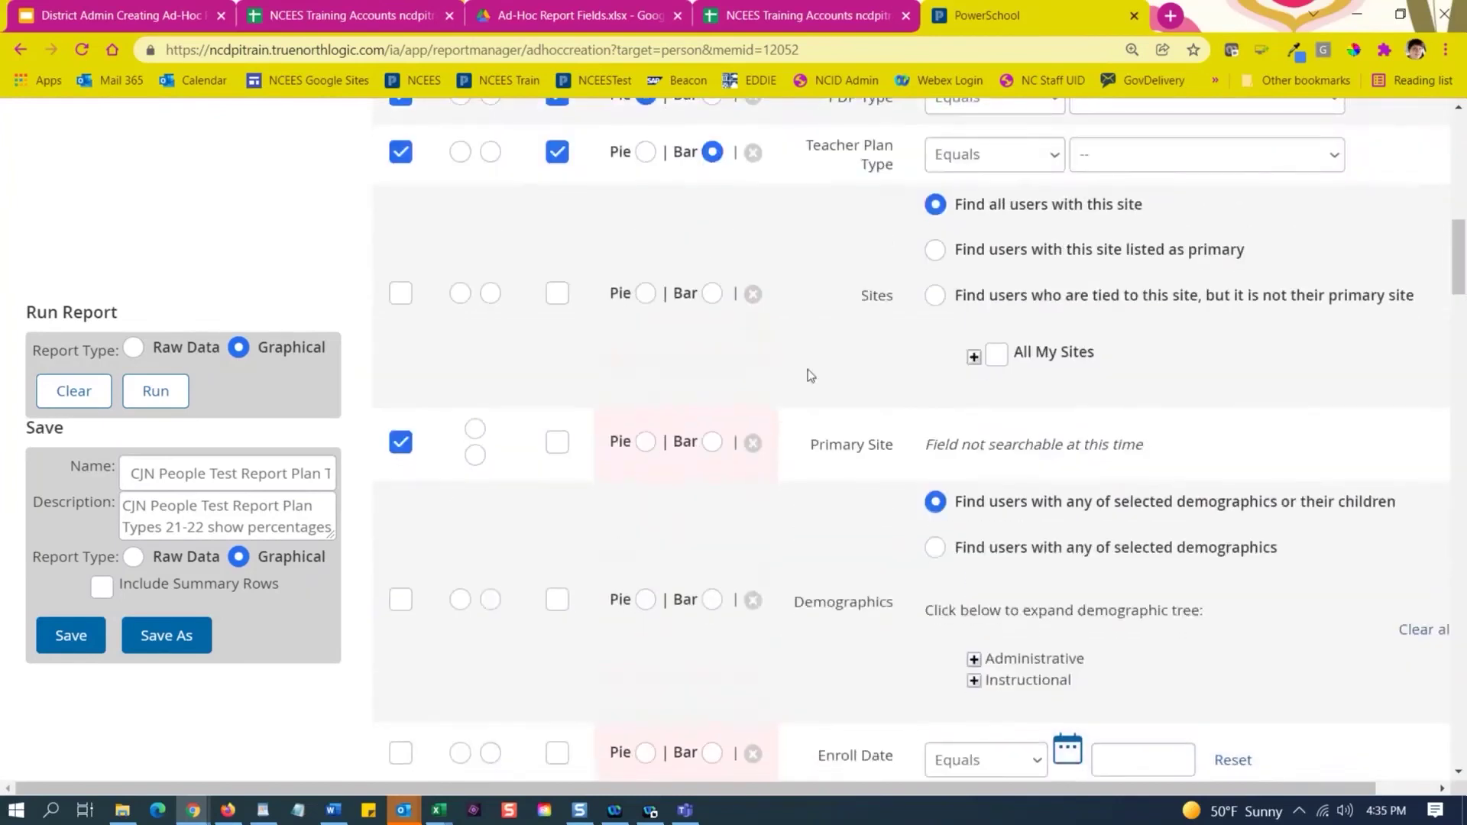
pyautogui.scroll(-4, 764, 344)
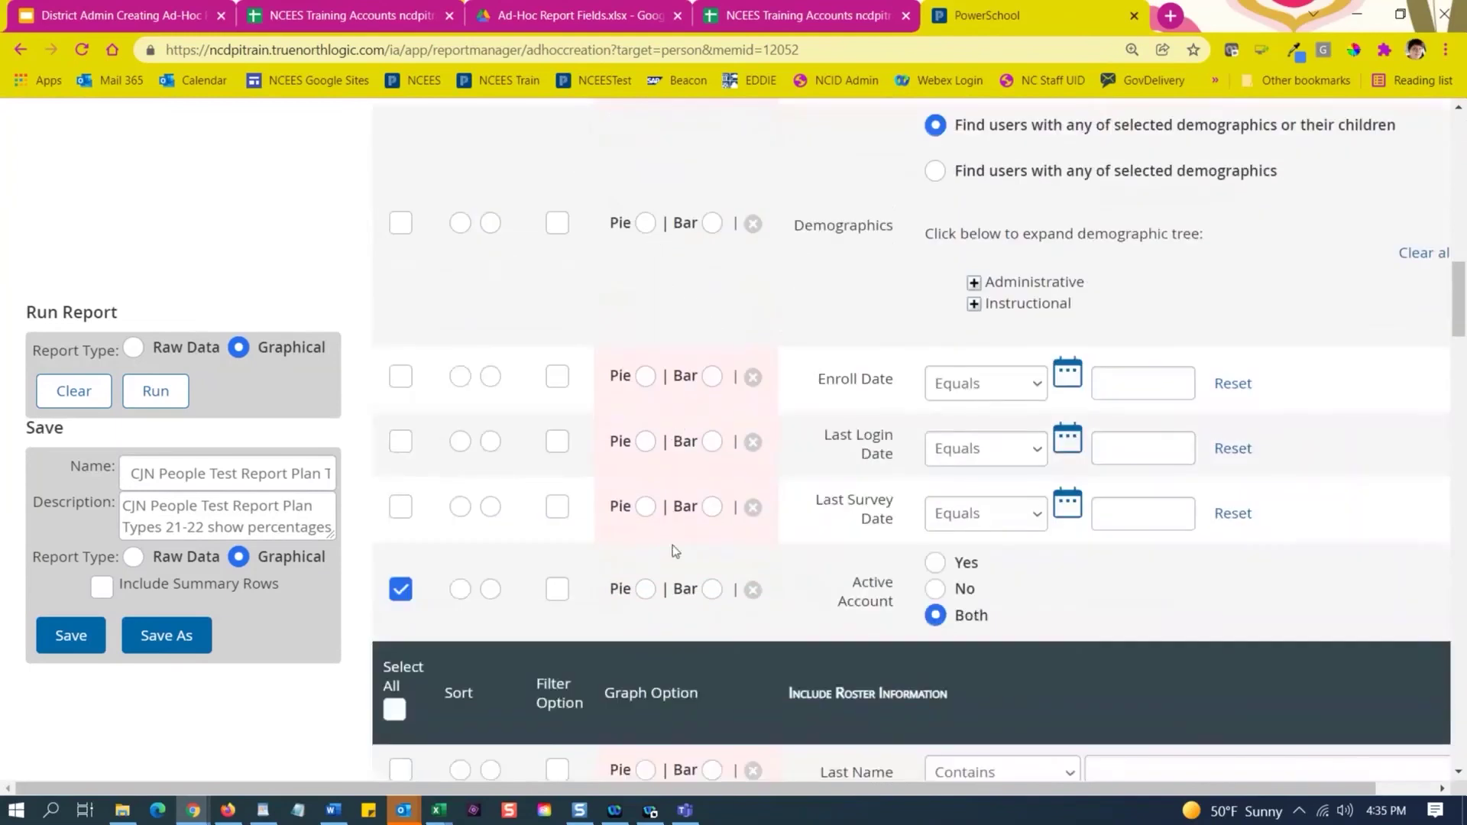
pyautogui.scroll(-8, 647, 617)
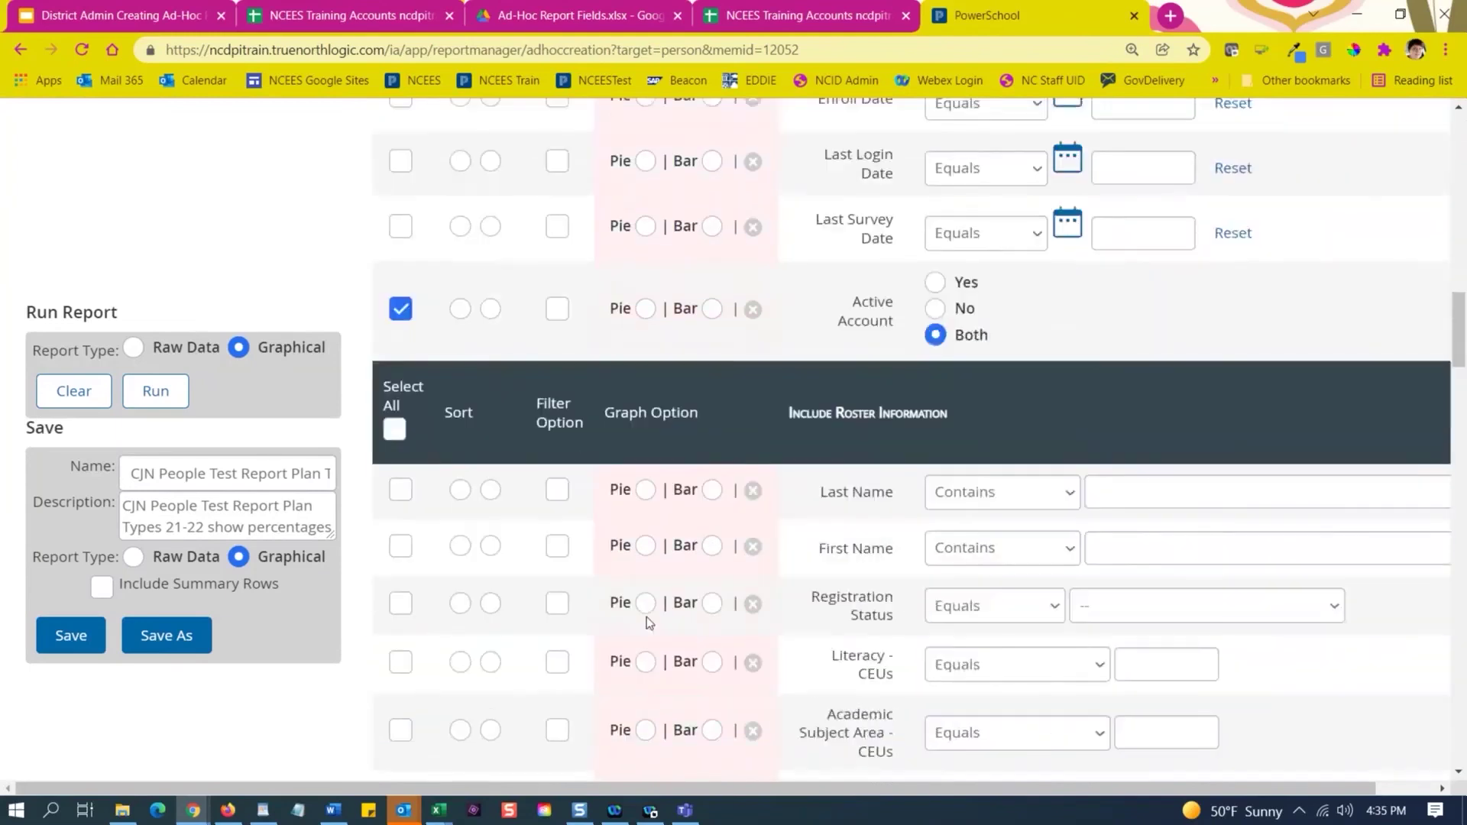
pyautogui.scroll(-1, 646, 617)
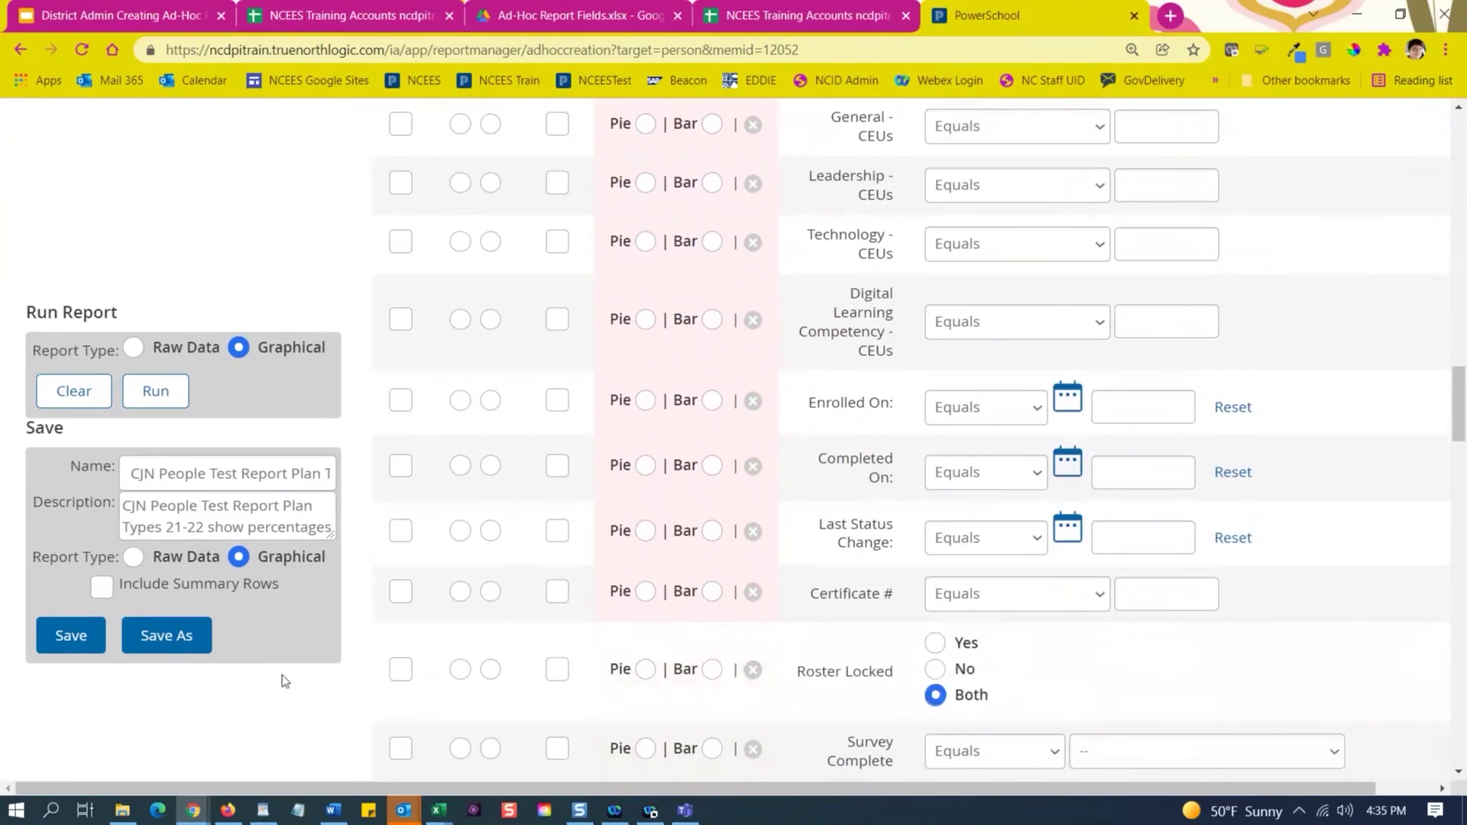
# Save the report as a new memorized copy with title and description, and dismiss the confirmation.
pyautogui.click(165, 640)
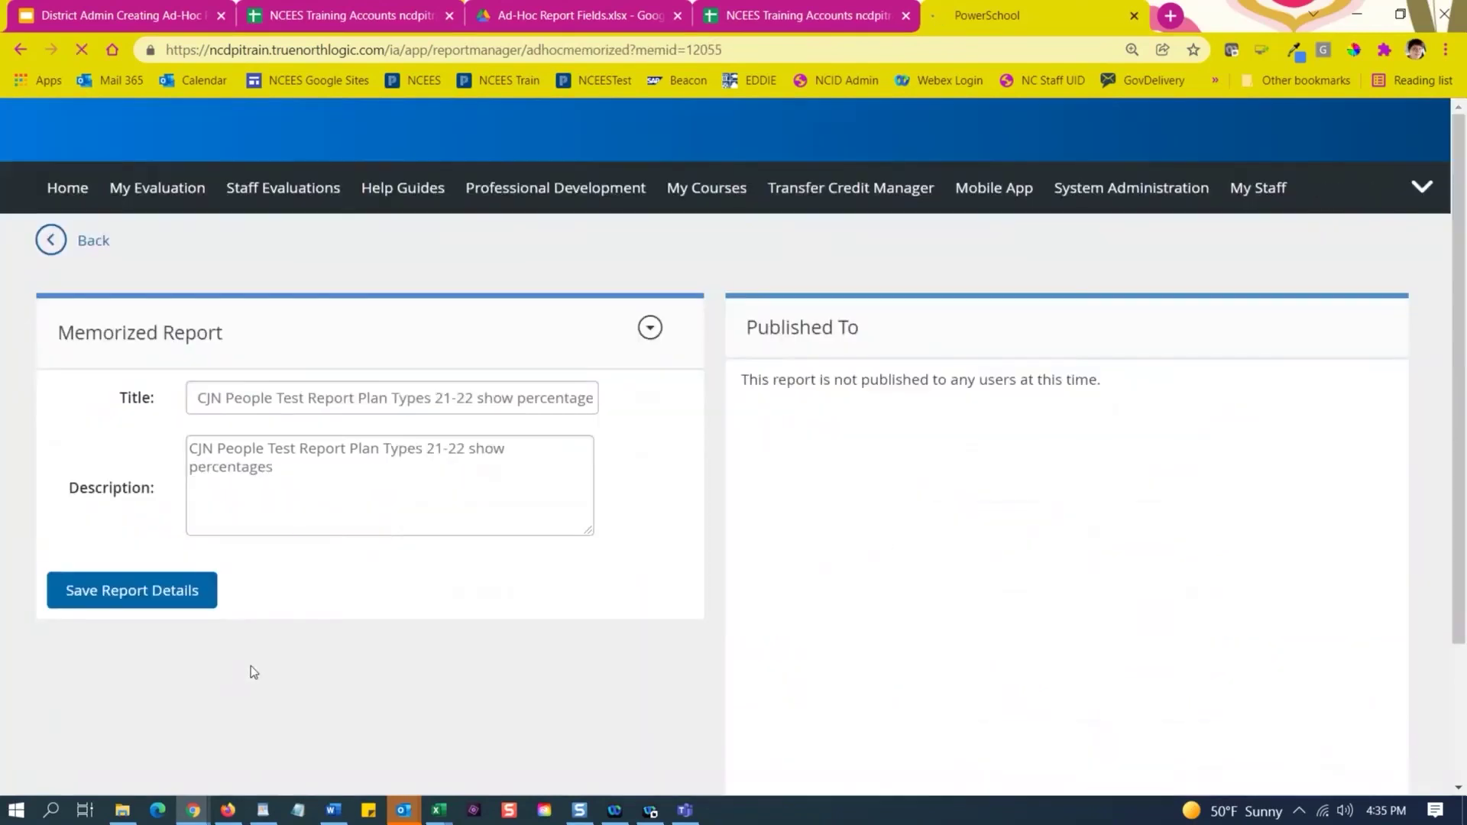
pyautogui.click(145, 592)
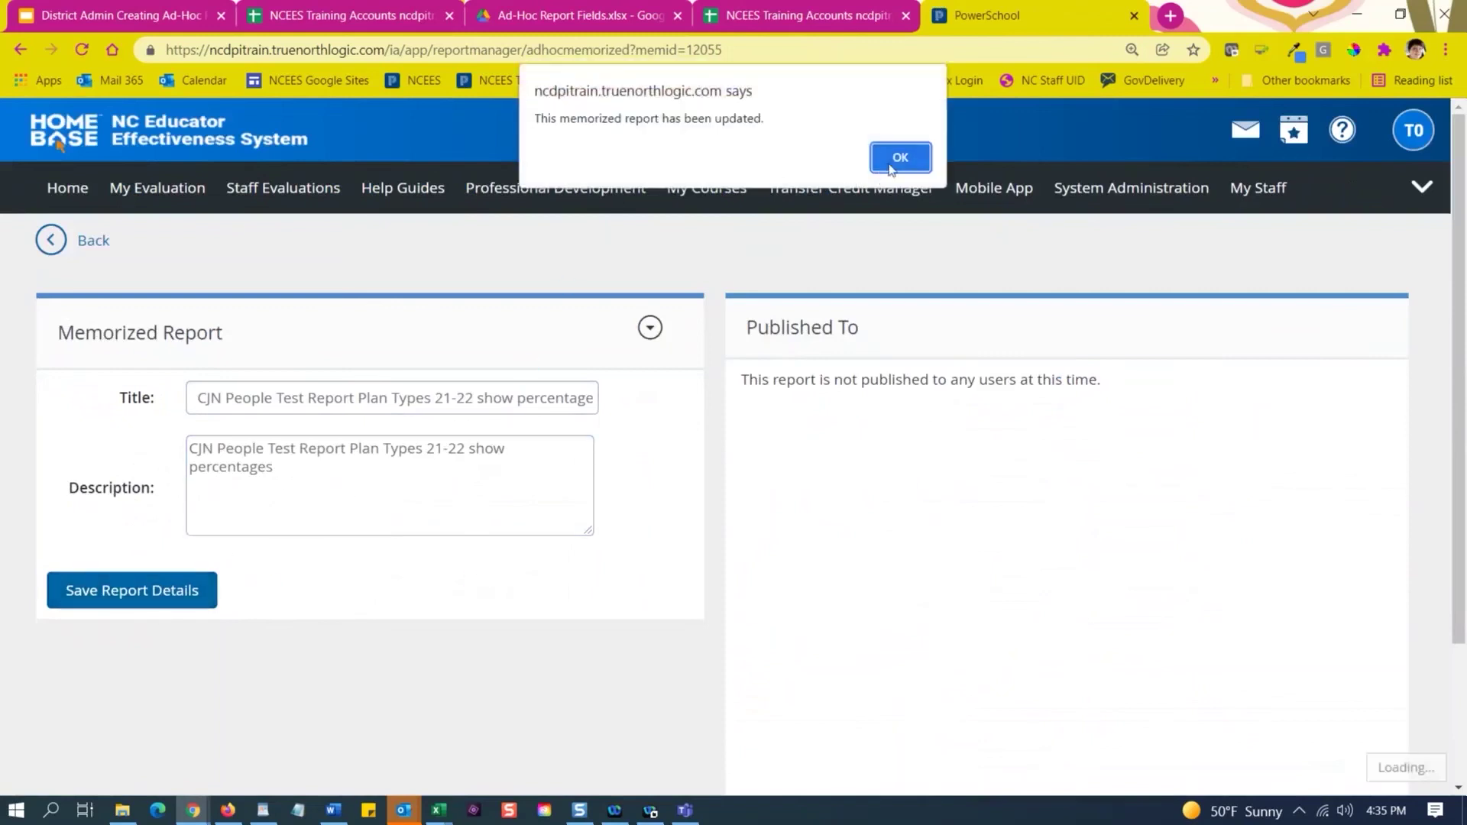
pyautogui.click(891, 167)
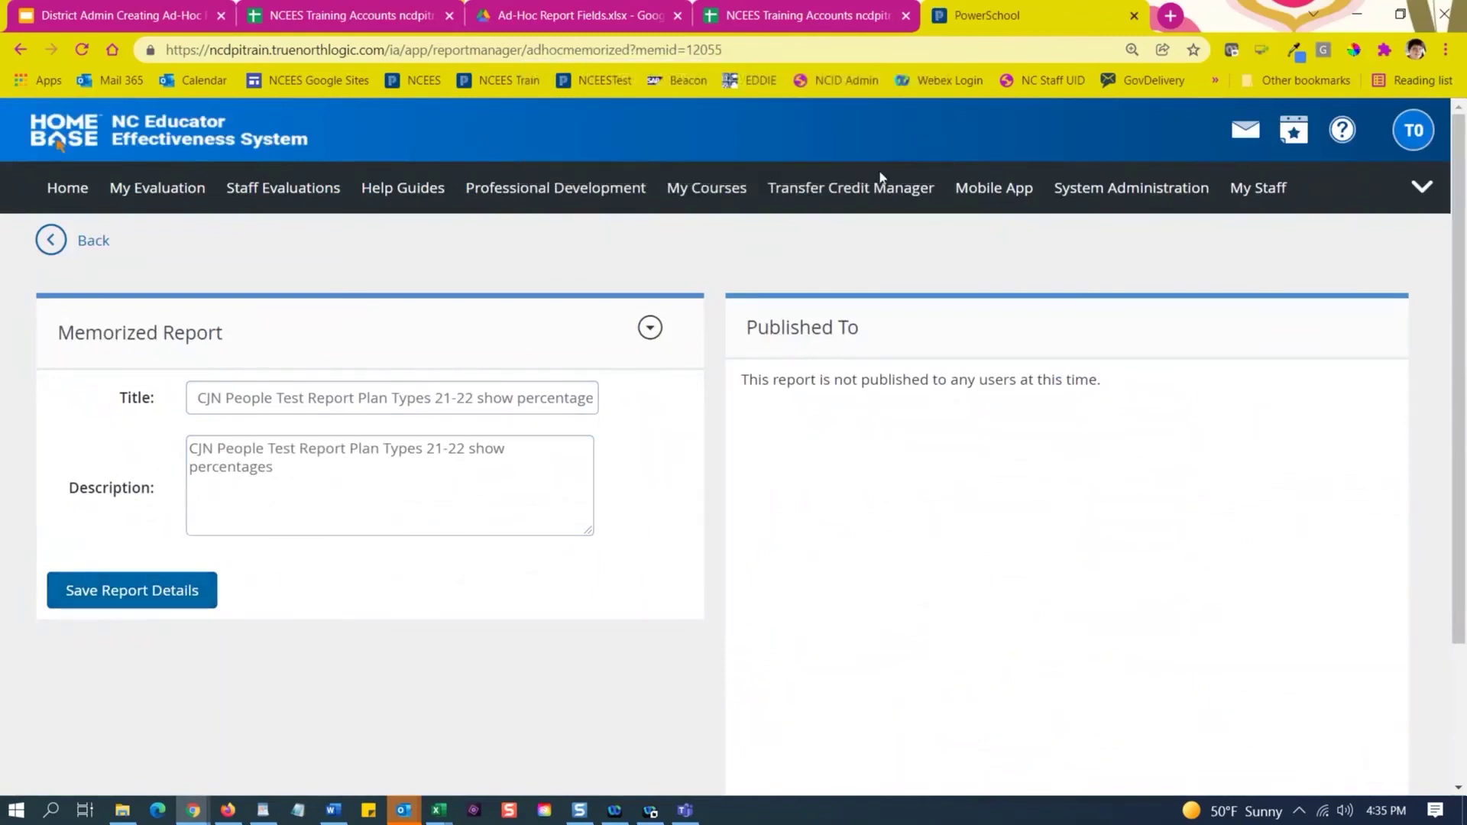
pyautogui.click(652, 333)
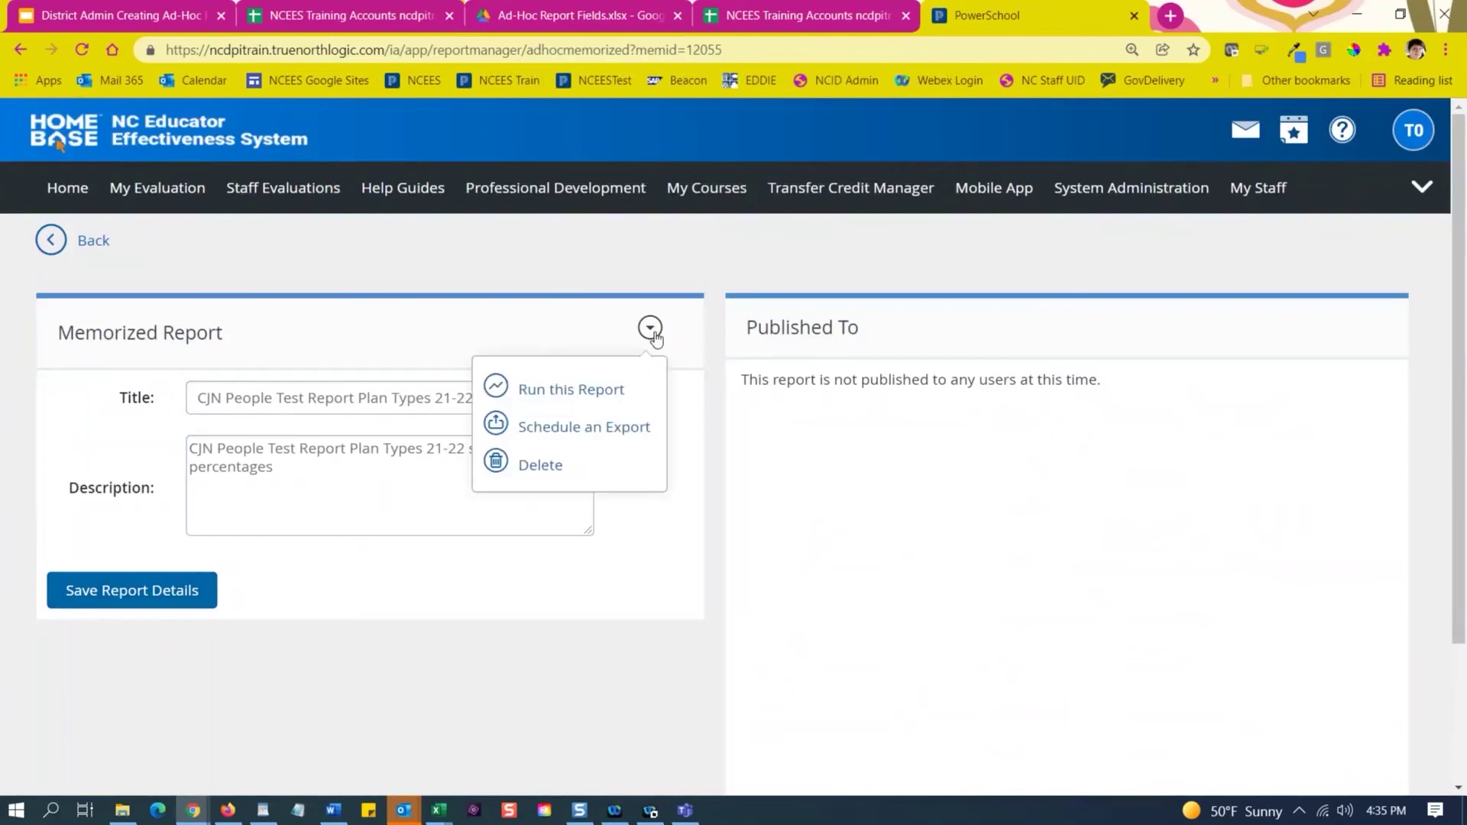
# Run the memorized report and view its newest entry under Most Recent Reports.
pyautogui.click(602, 394)
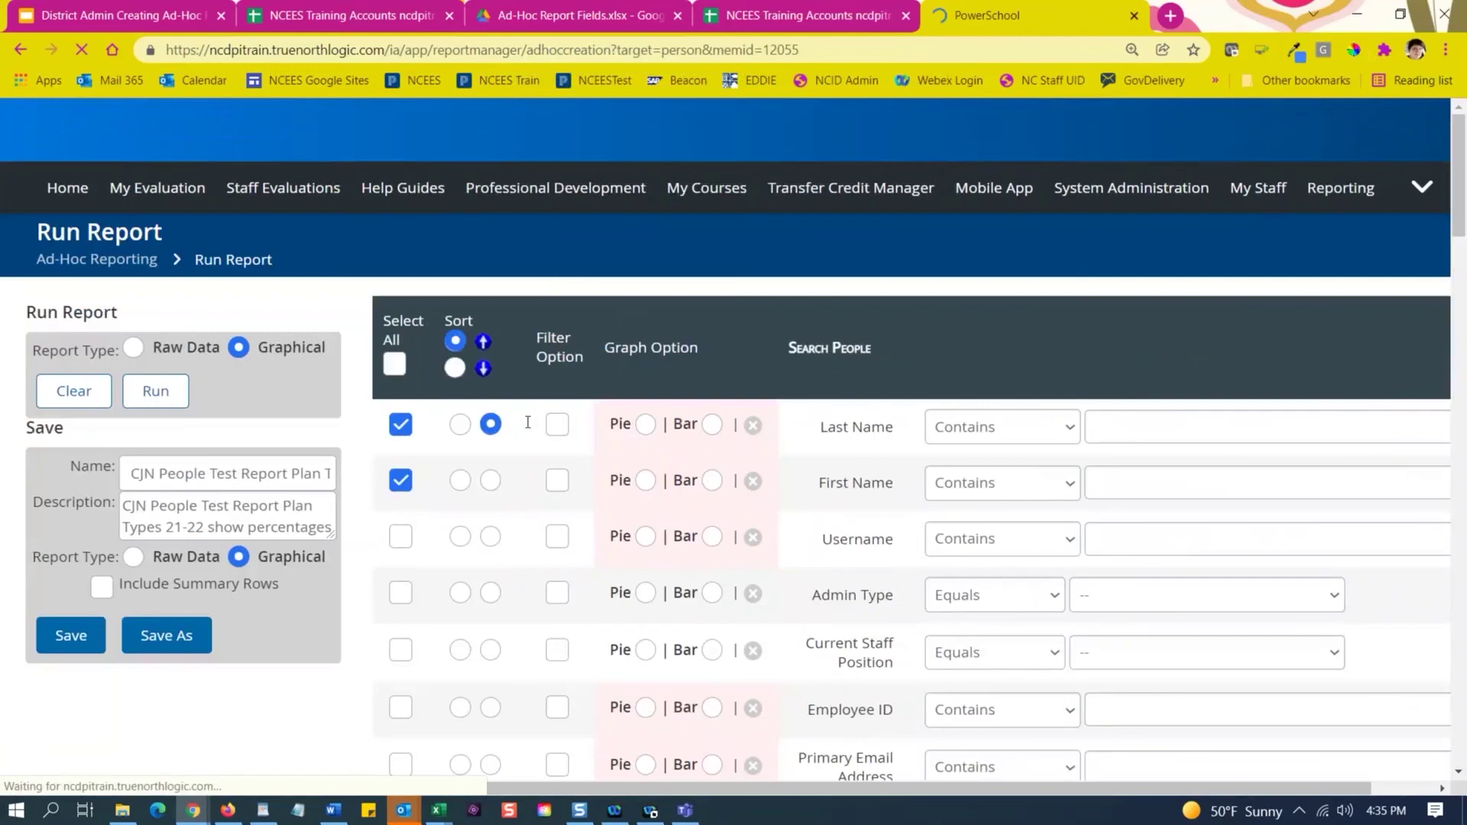
pyautogui.click(156, 391)
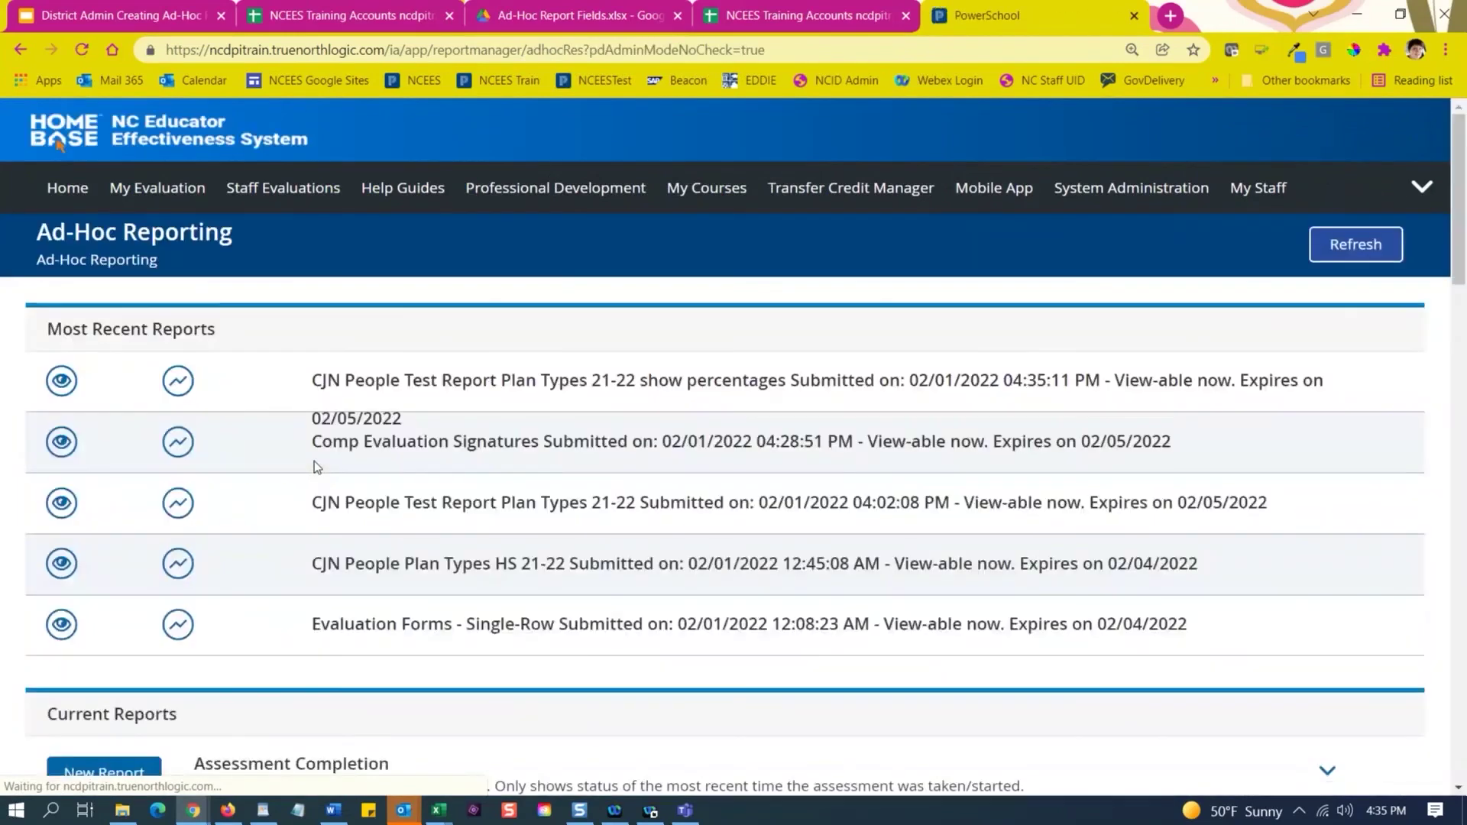
pyautogui.click(67, 383)
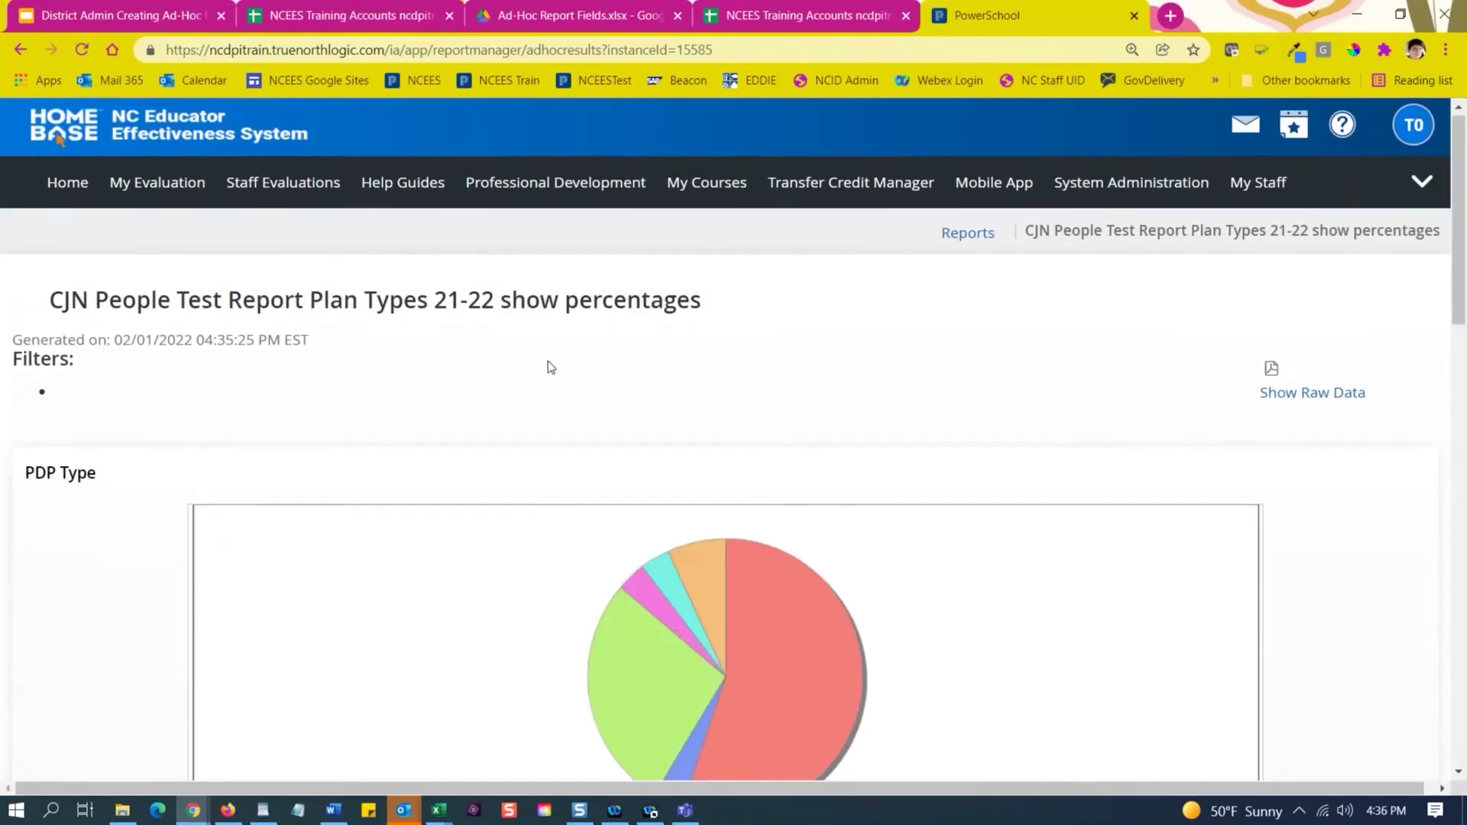
# Inspect the PDP Type pie slices: -Not Selected- 32 (55.2%), Individual 16 (27.6%).
pyautogui.scroll(-1, 547, 367)
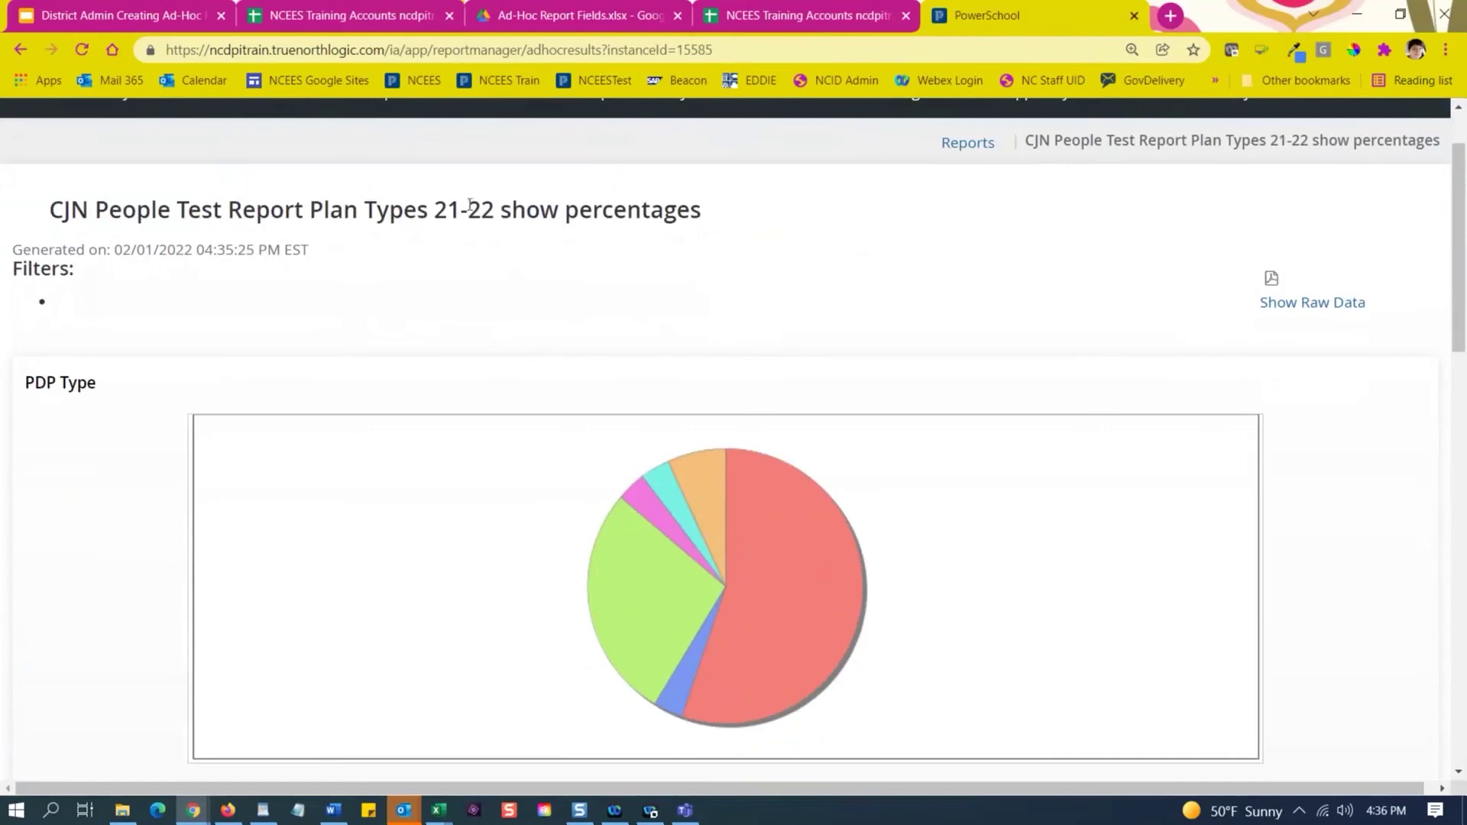
pyautogui.scroll(-1, 139, 257)
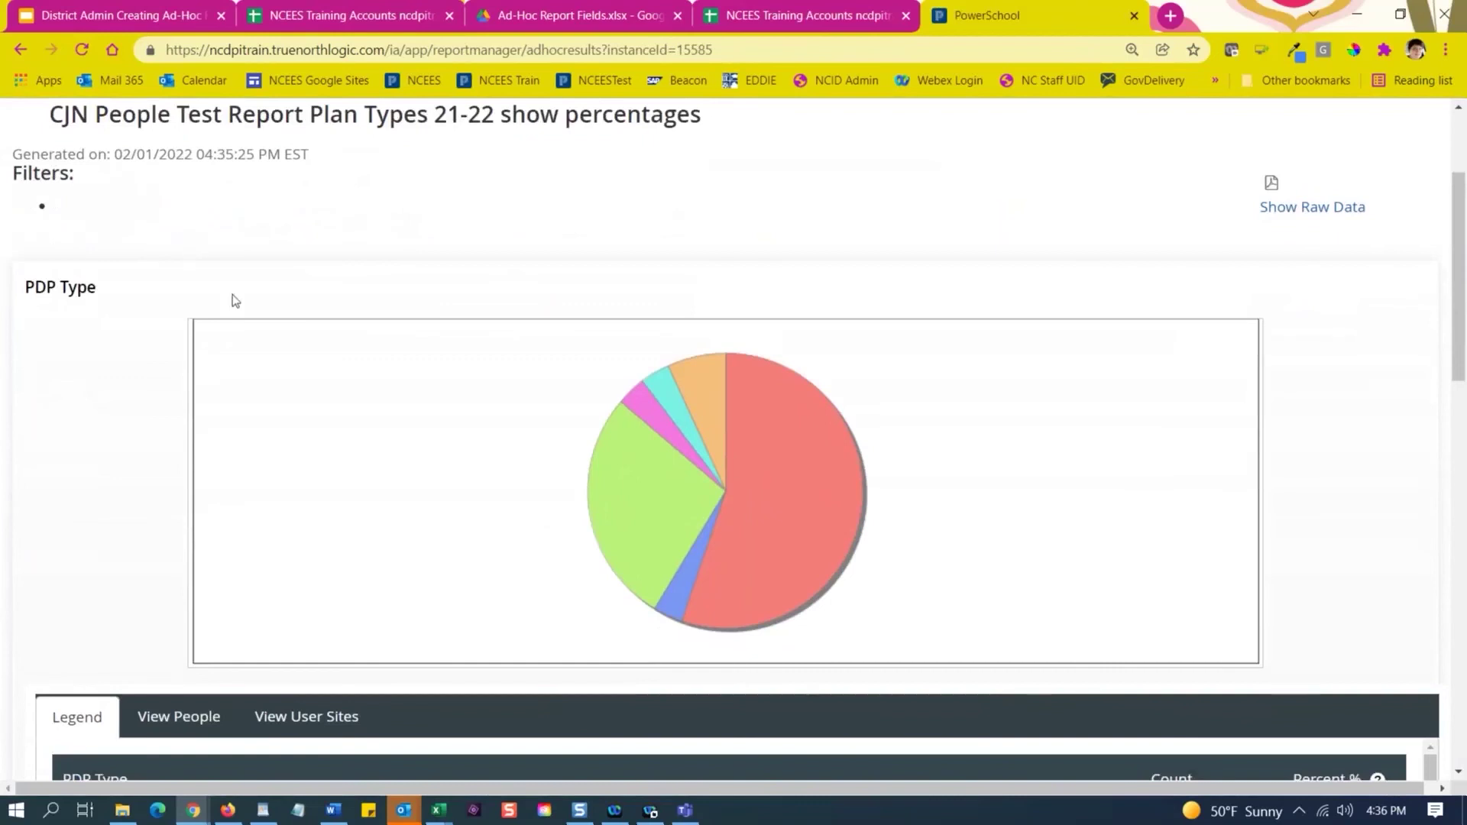
pyautogui.scroll(-1, 81, 229)
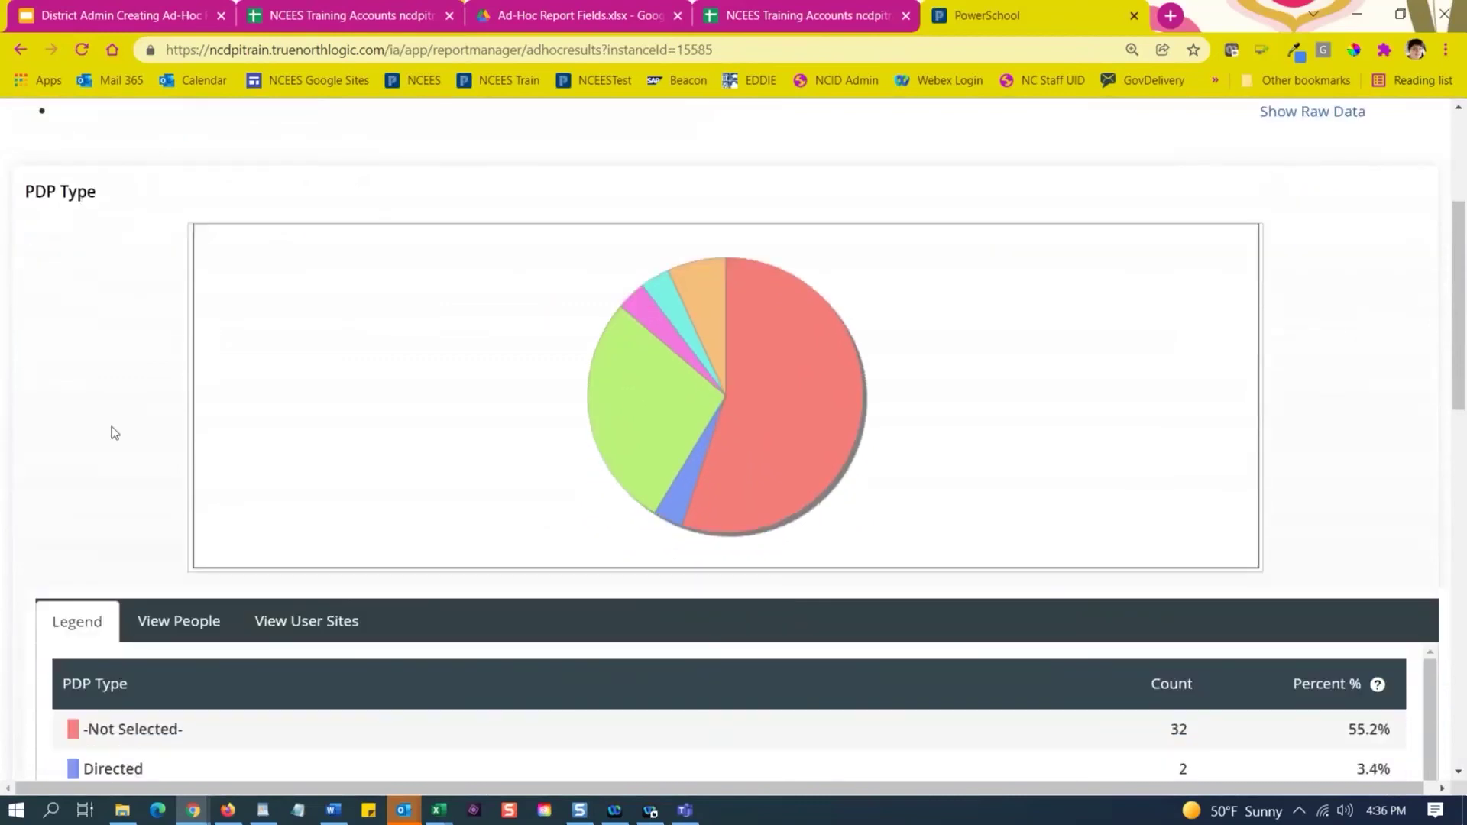
pyautogui.scroll(-1, 112, 426)
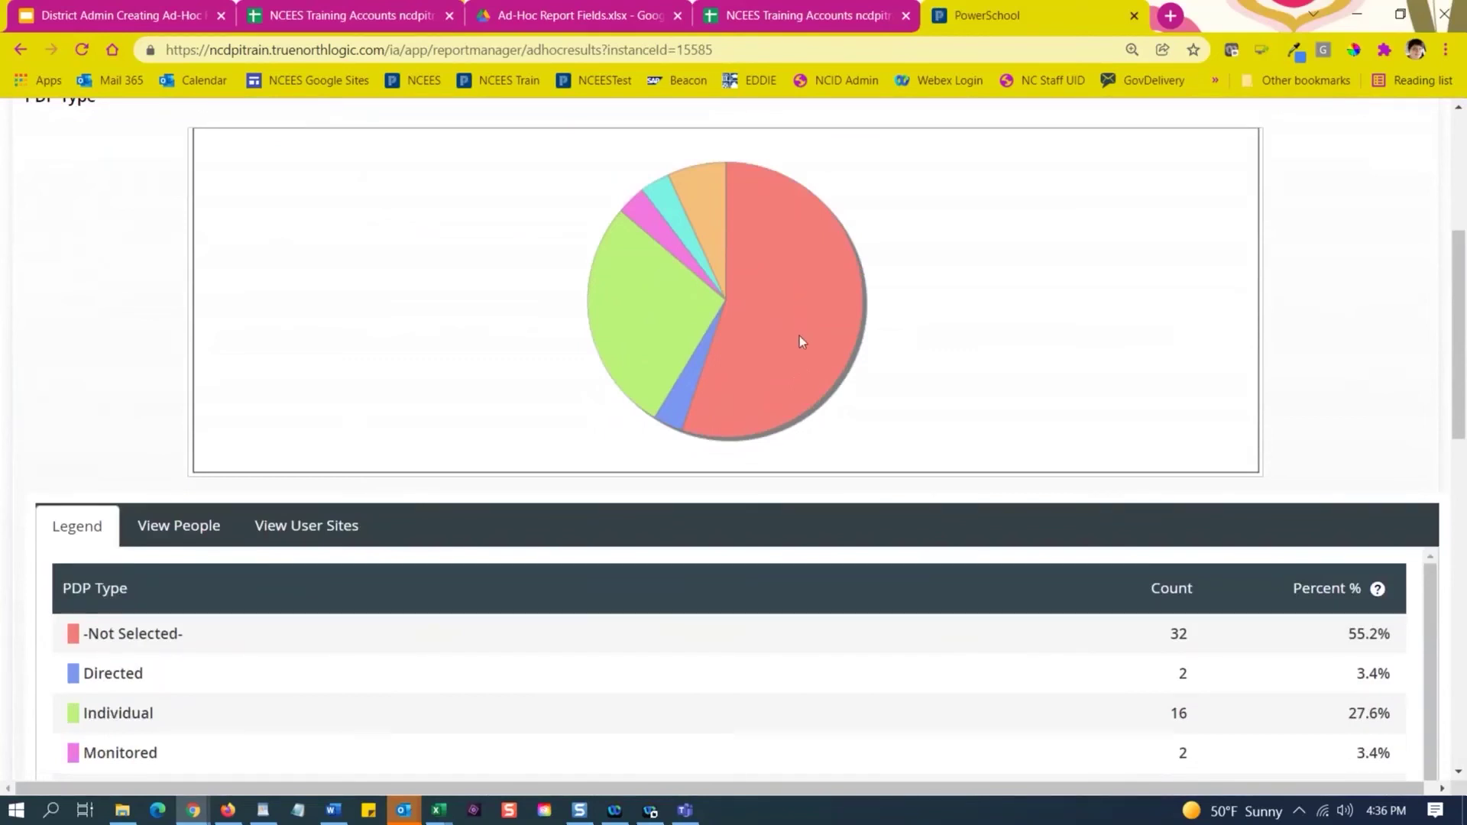
pyautogui.moveTo(706, 236)
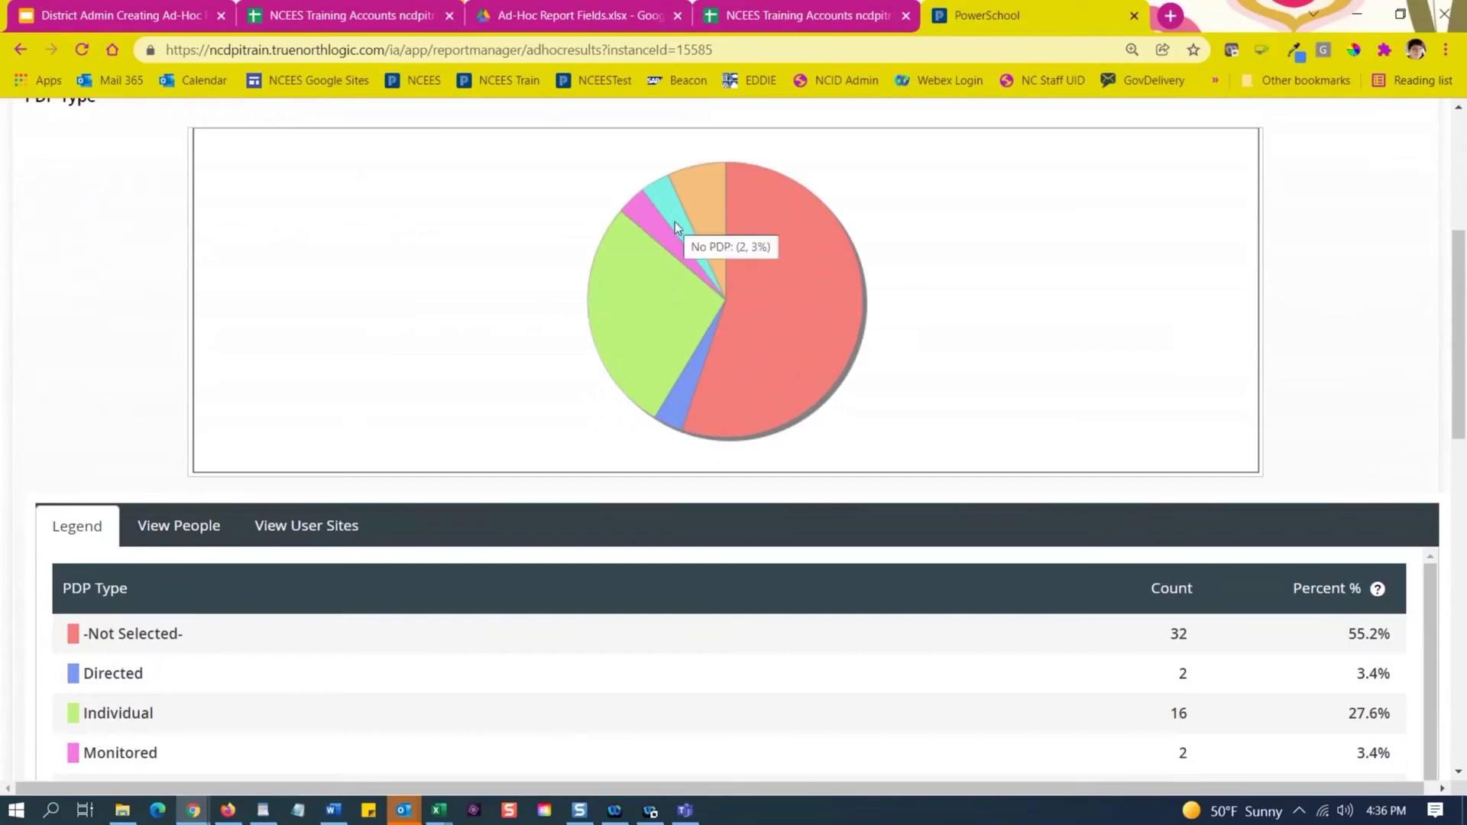
pyautogui.moveTo(660, 237)
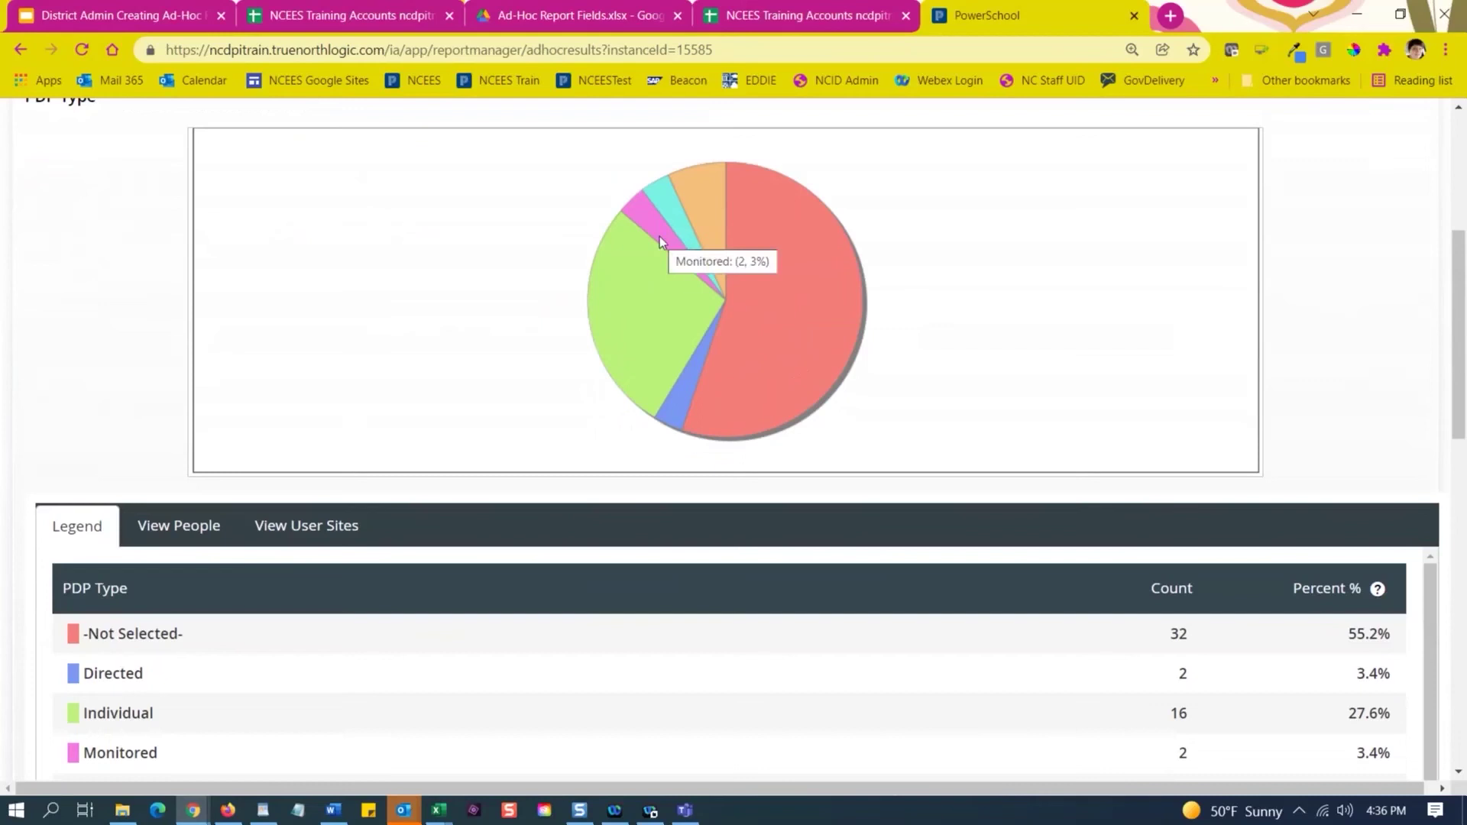
pyautogui.moveTo(639, 288)
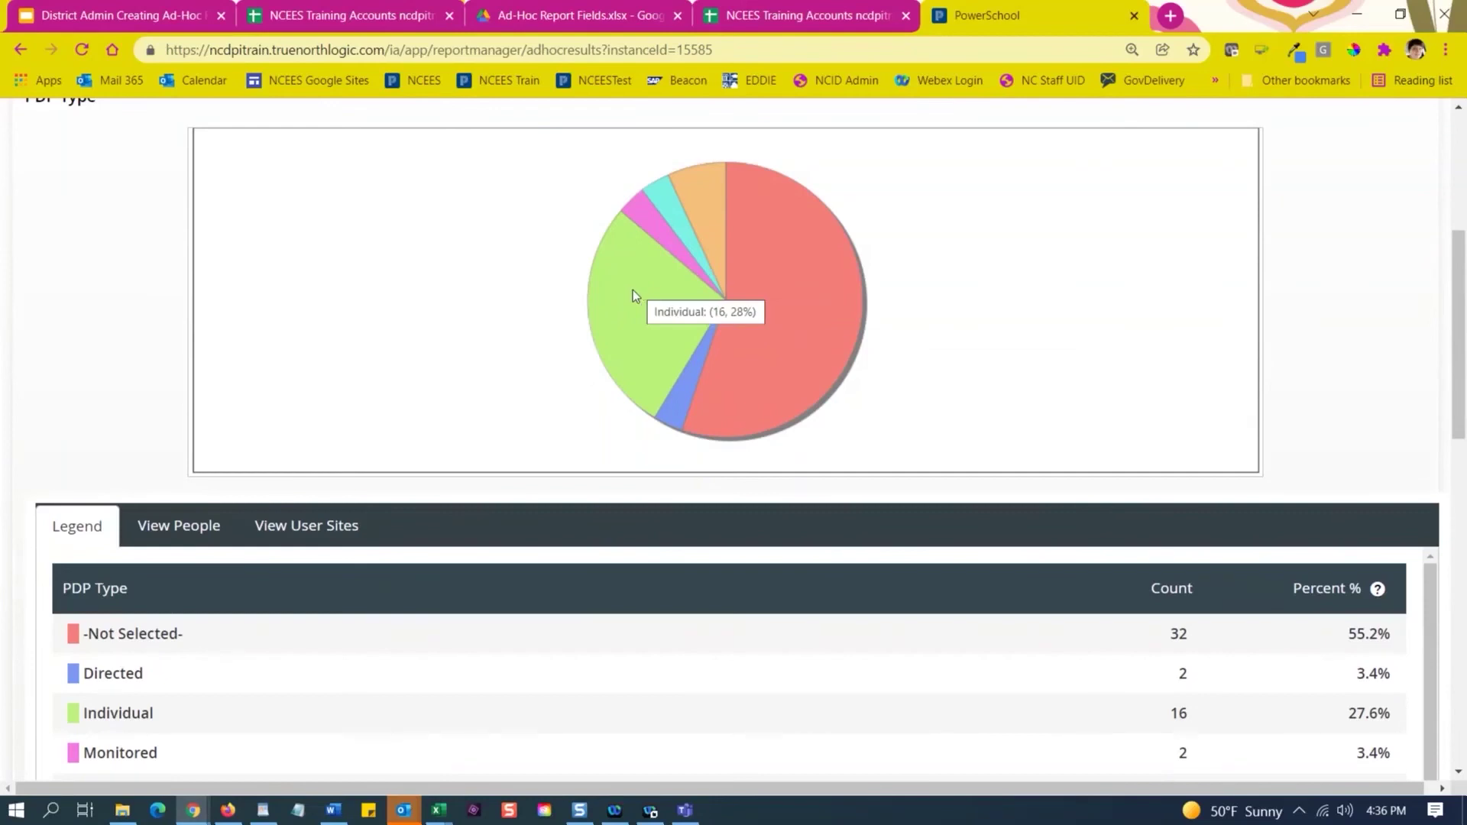
pyautogui.scroll(-2, 479, 356)
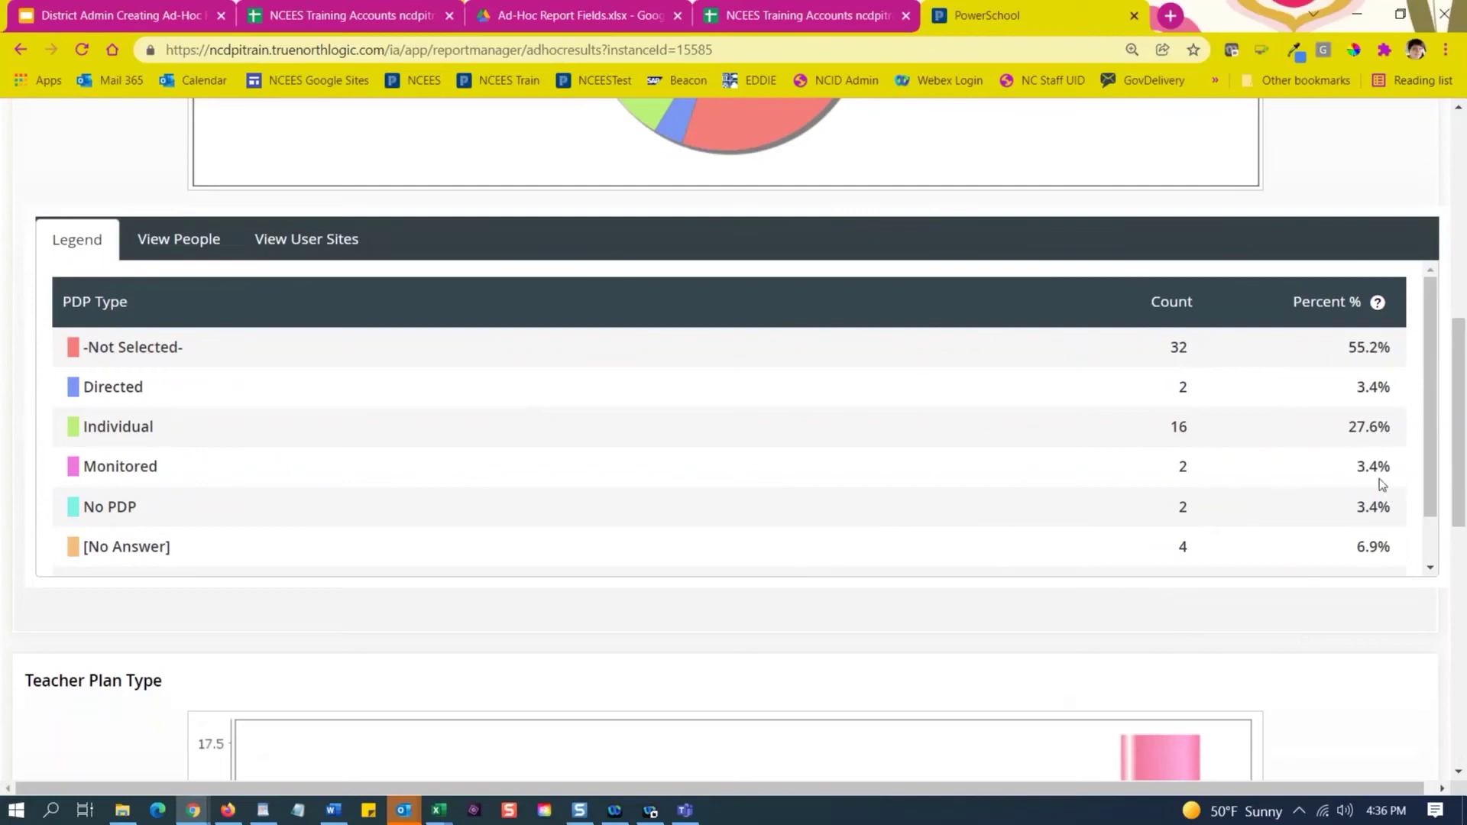
# Browse the PDP Type People and User Sites lists, then return to its Legend of counts.
pyautogui.click(179, 241)
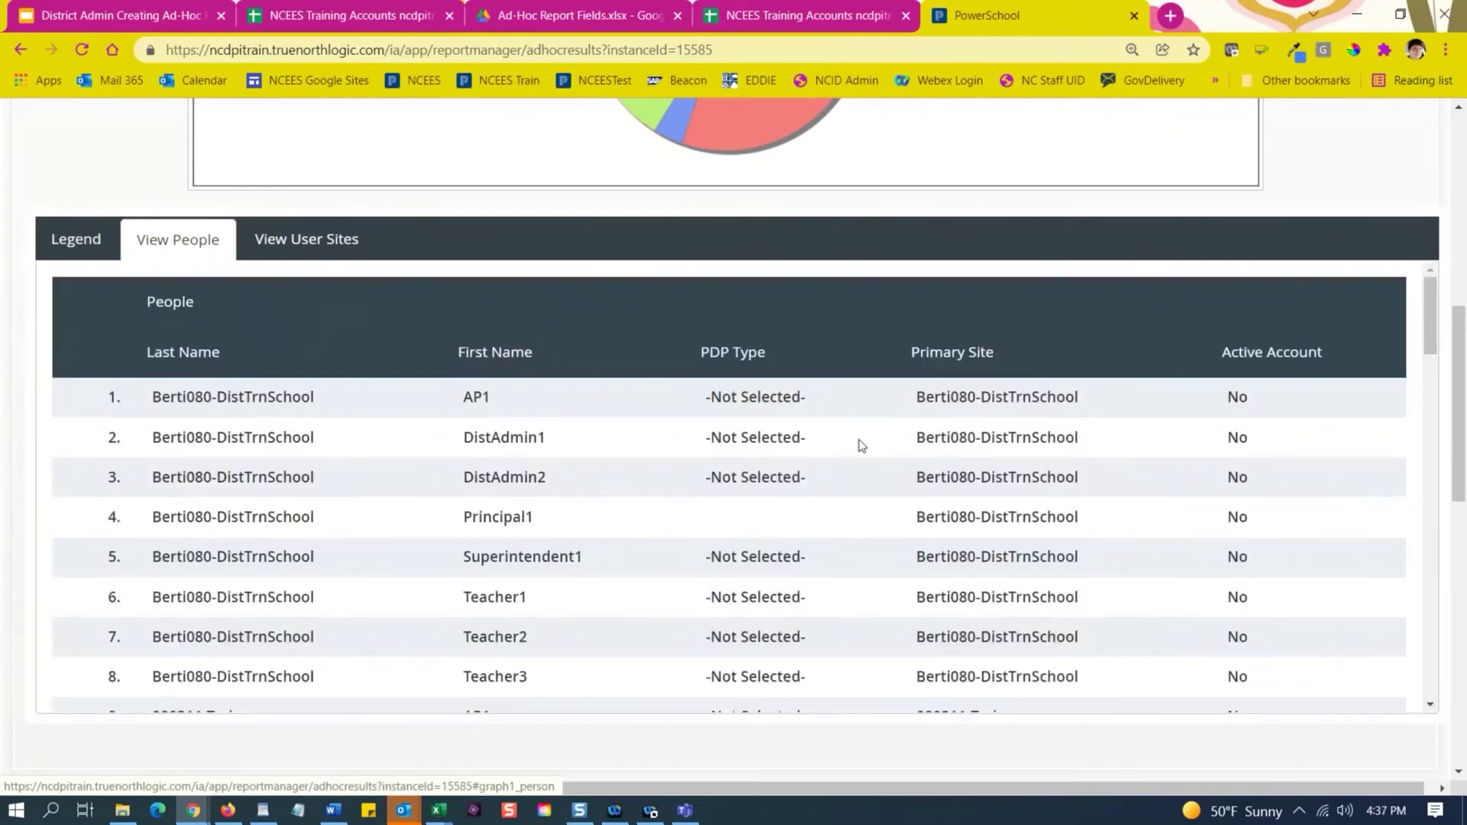
pyautogui.scroll(-3, 794, 591)
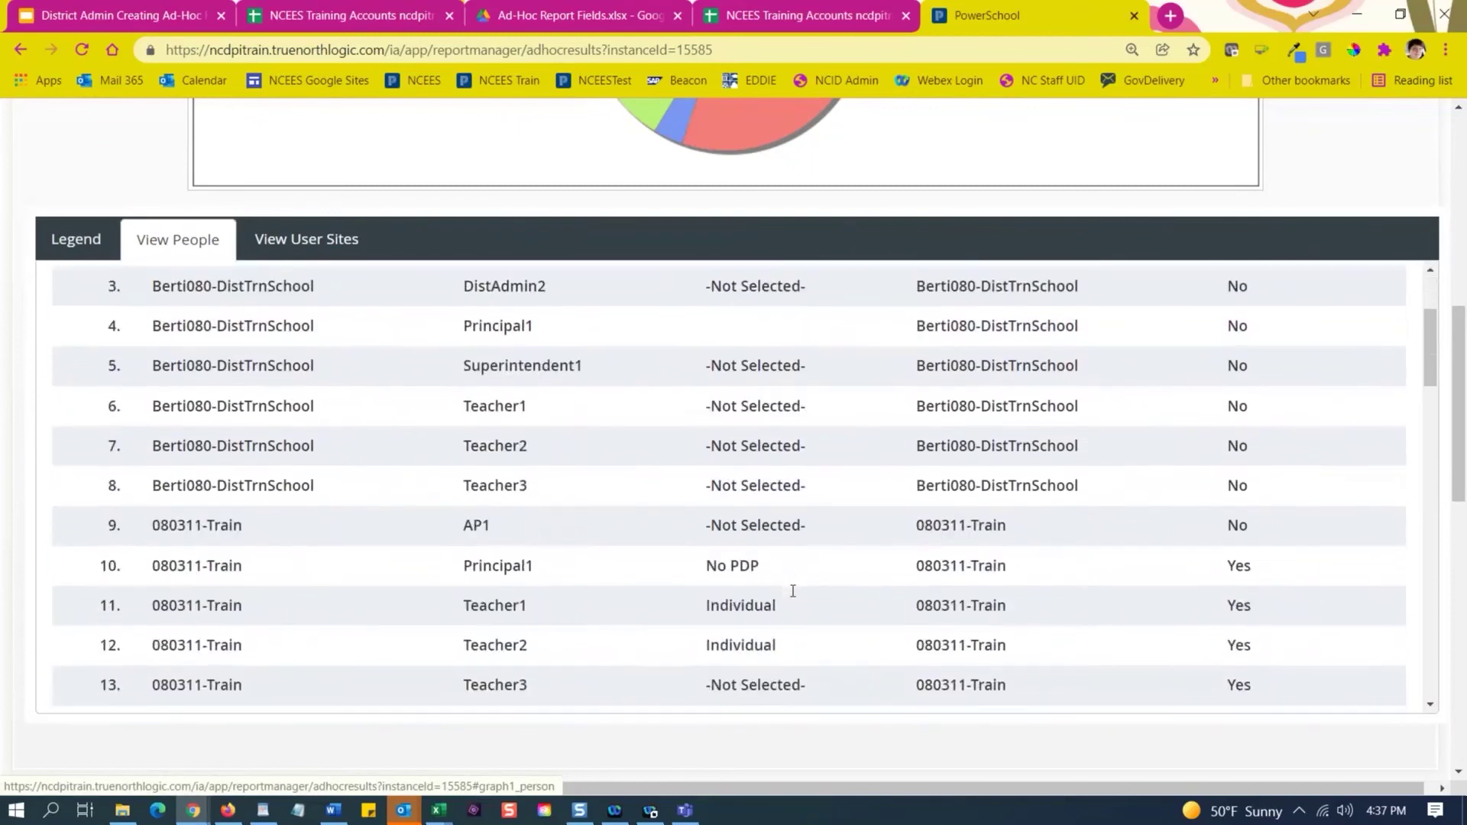
pyautogui.scroll(1, 782, 641)
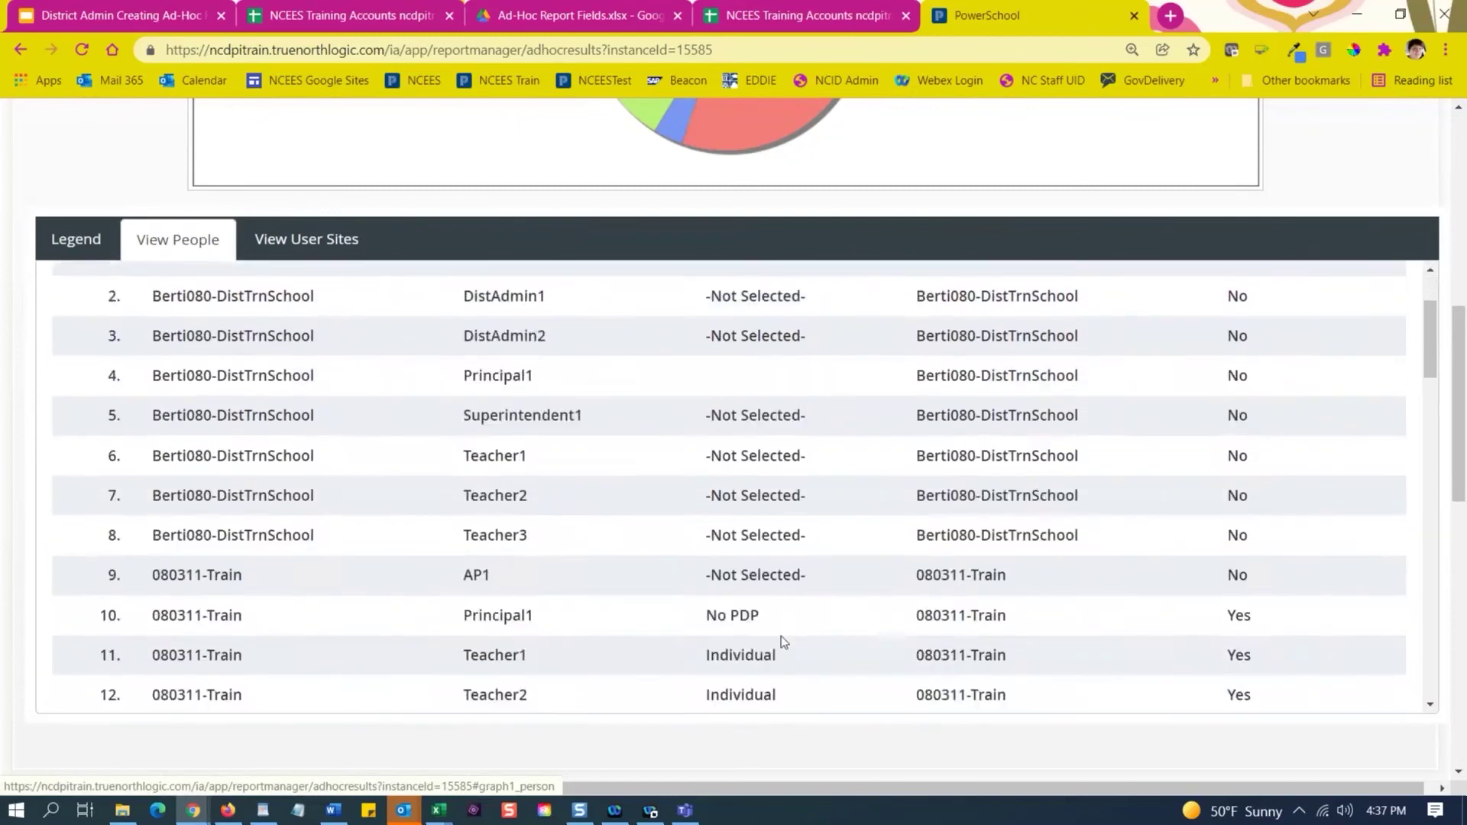
pyautogui.scroll(2, 781, 642)
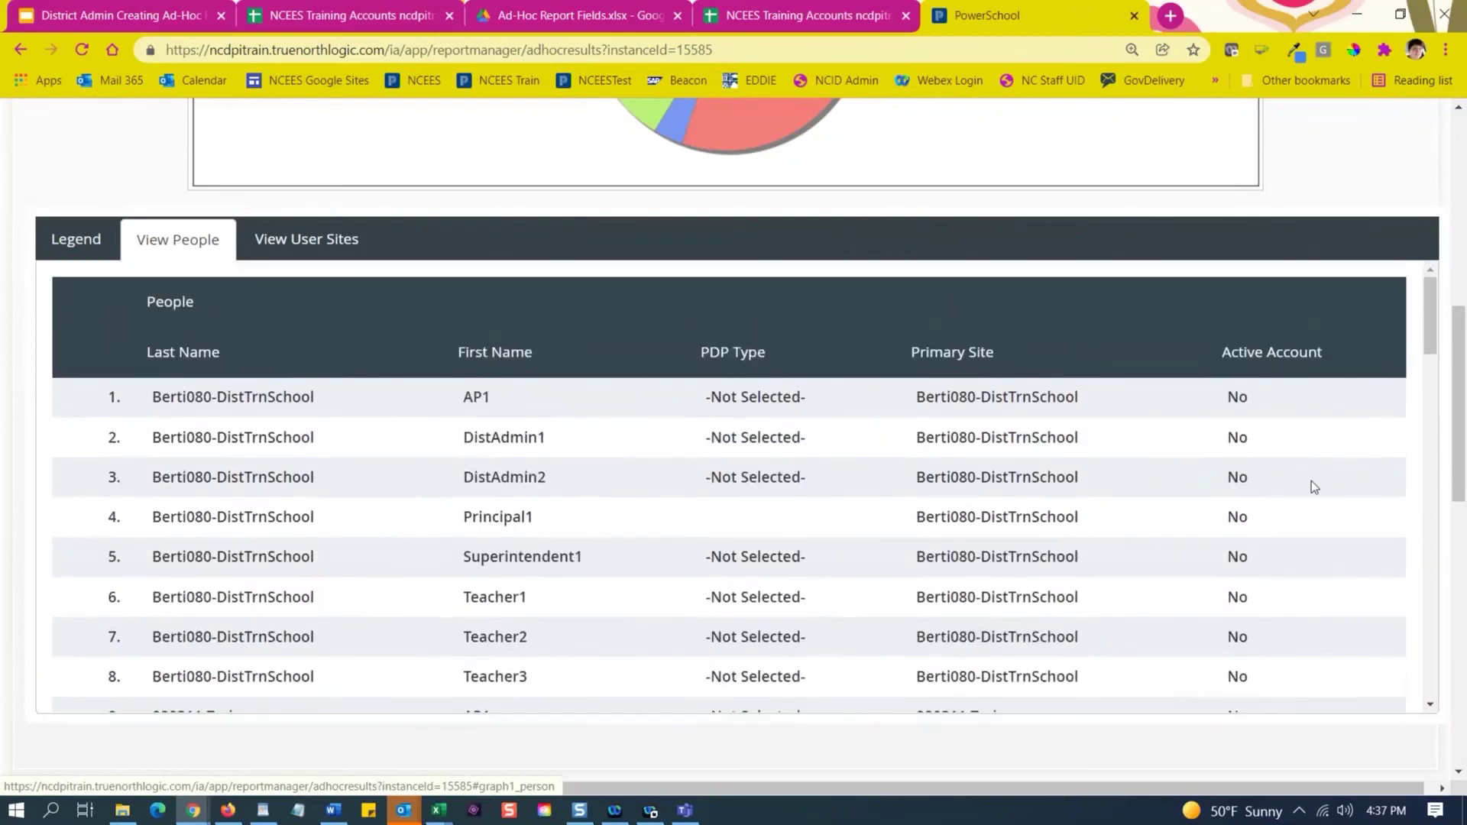
pyautogui.click(325, 243)
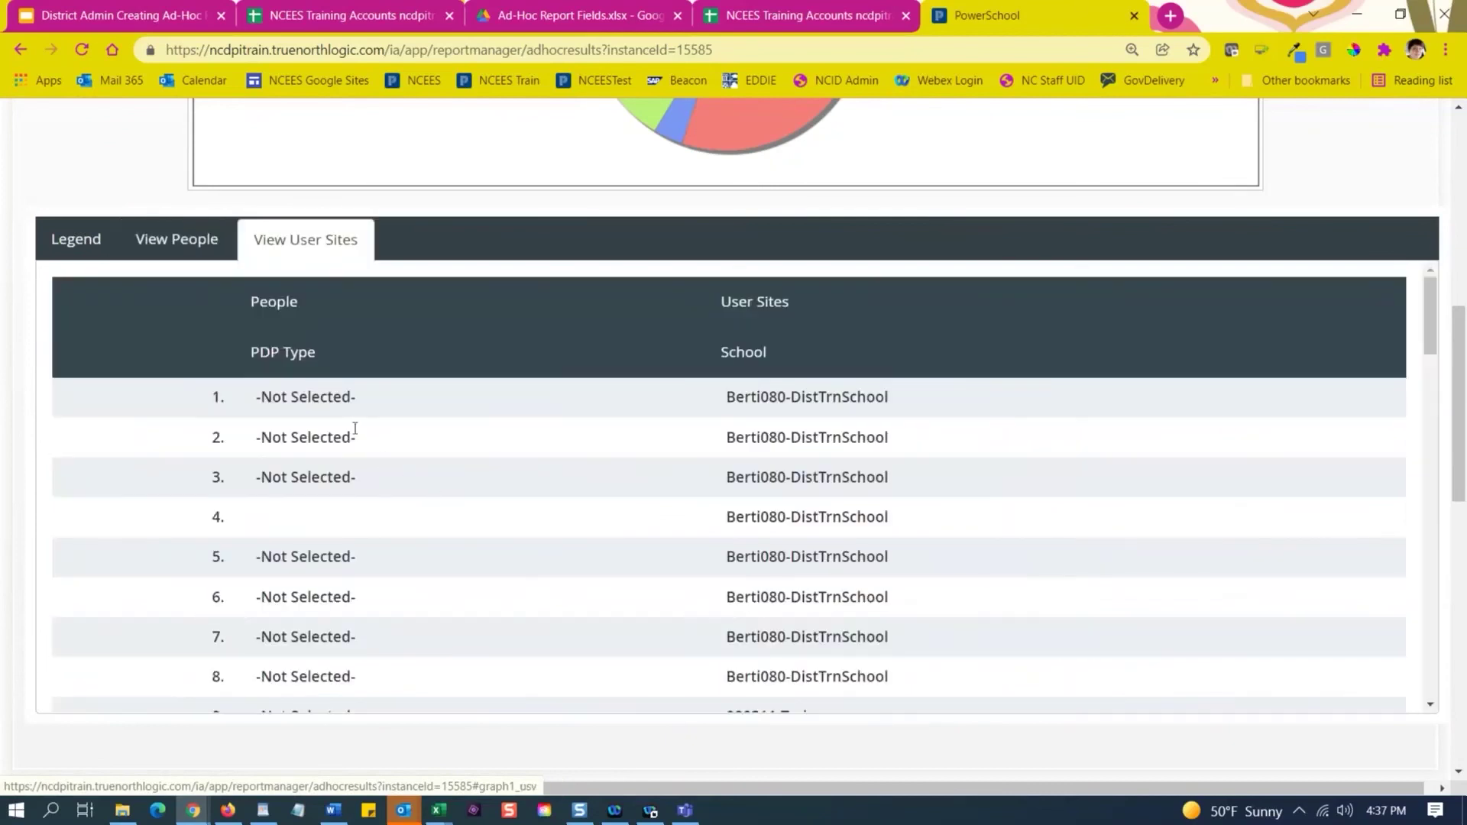
pyautogui.scroll(-3, 460, 480)
pyautogui.scroll(3, 460, 479)
pyautogui.click(187, 243)
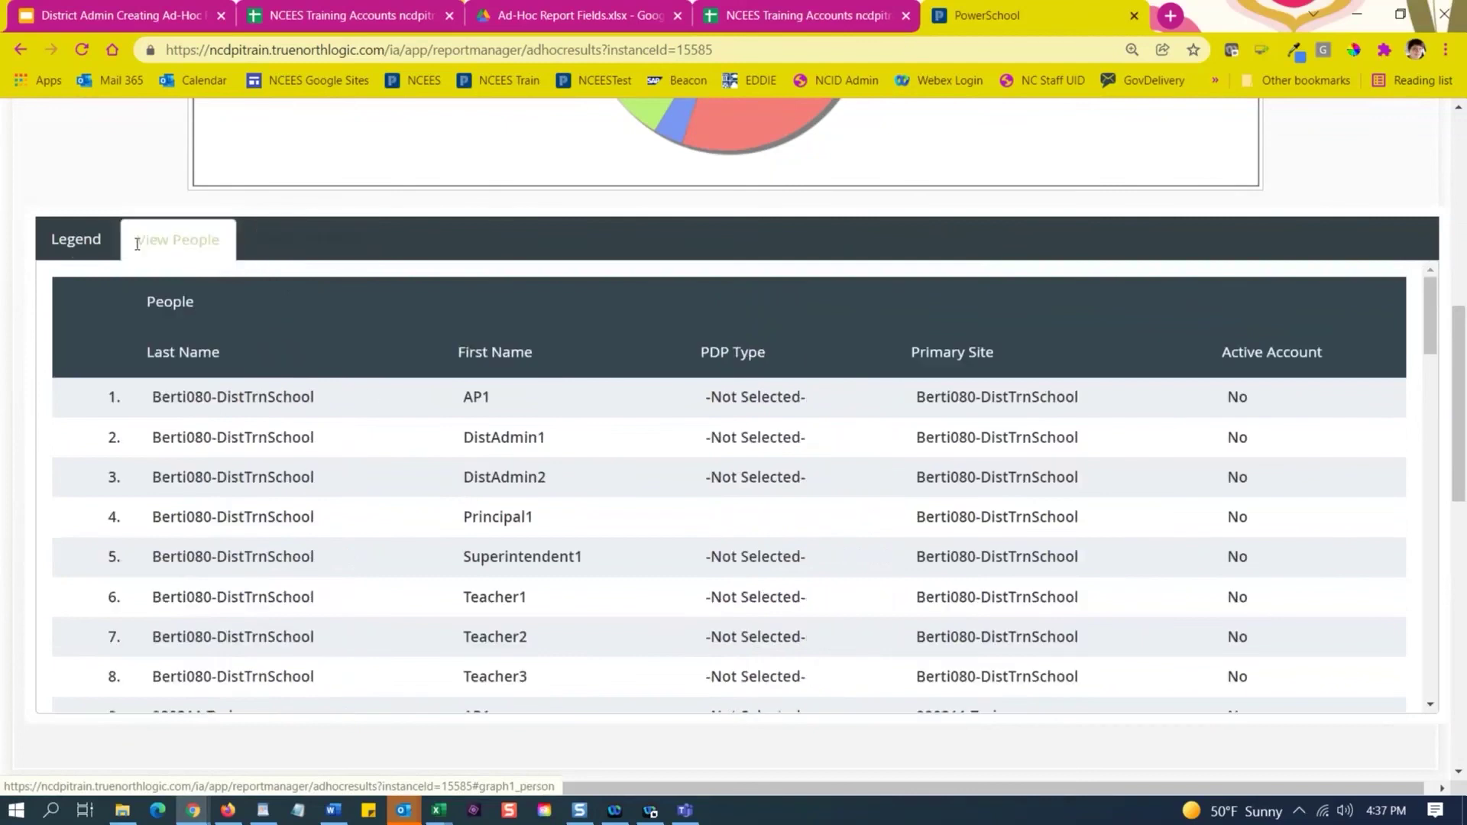
pyautogui.click(68, 243)
pyautogui.scroll(-1, 494, 370)
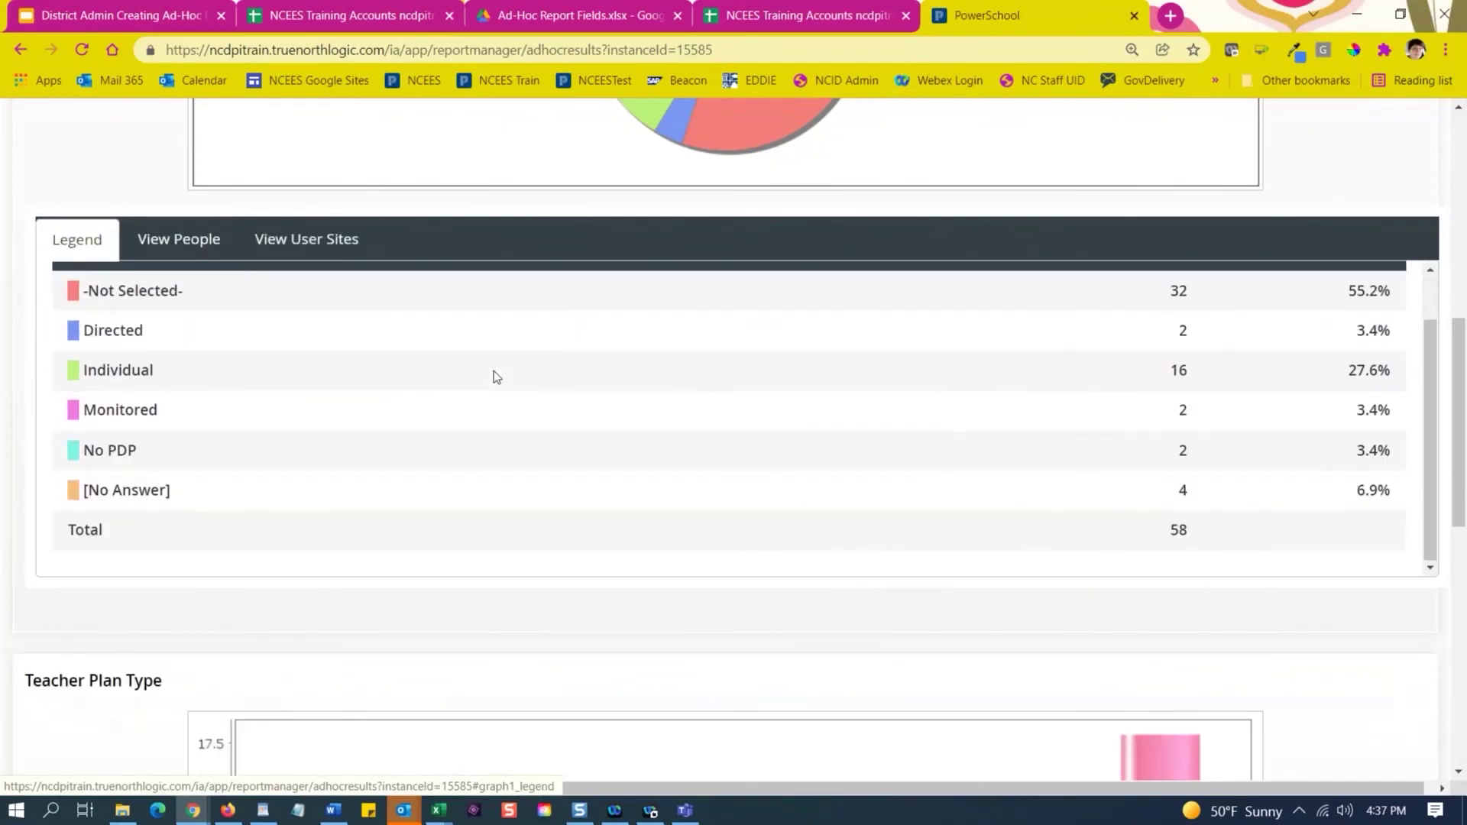
pyautogui.scroll(-6, 419, 497)
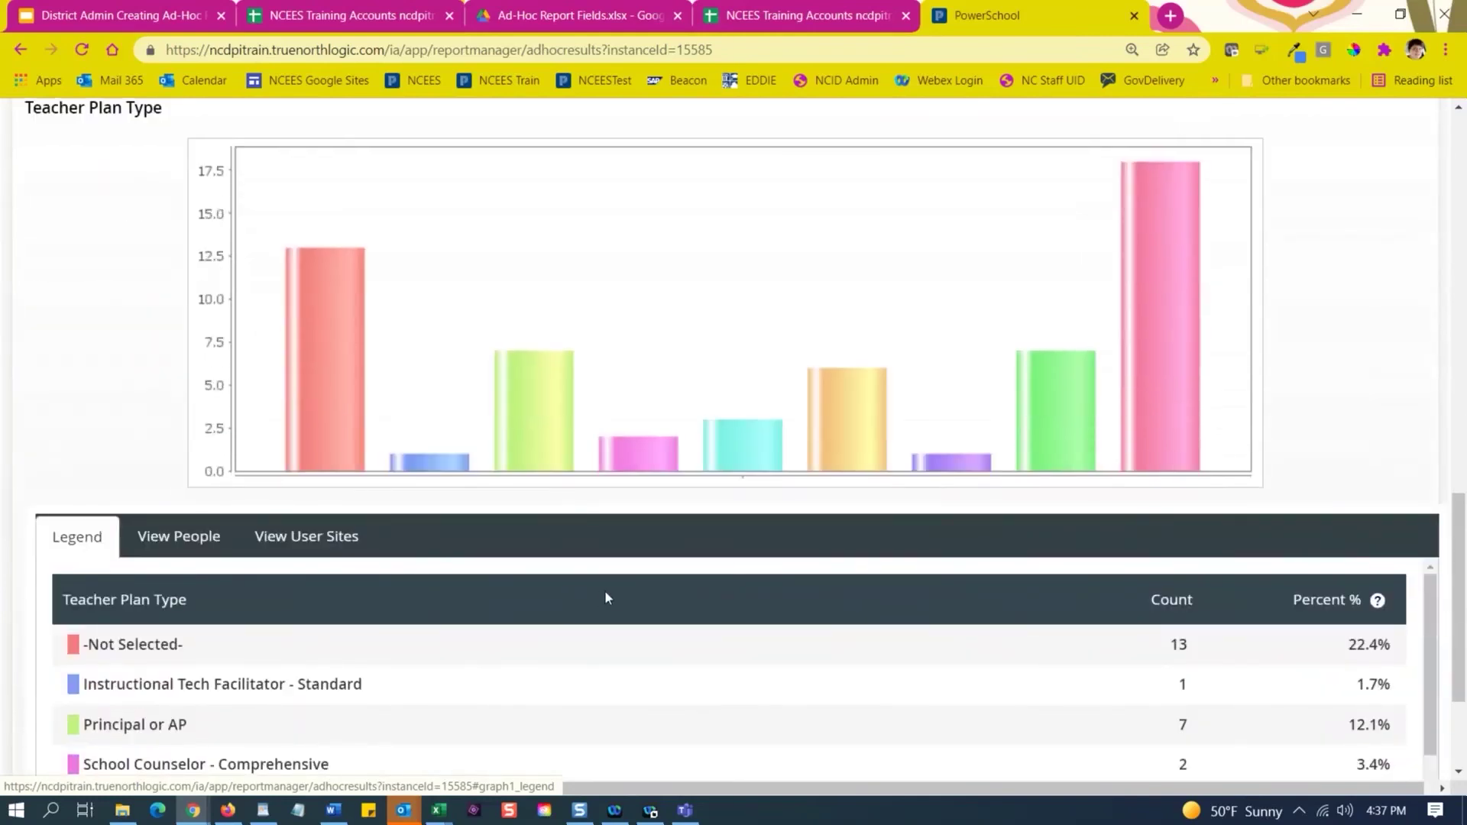
pyautogui.scroll(-2, 655, 606)
pyautogui.scroll(2, 656, 608)
pyautogui.scroll(3, 639, 602)
pyautogui.scroll(8, 641, 607)
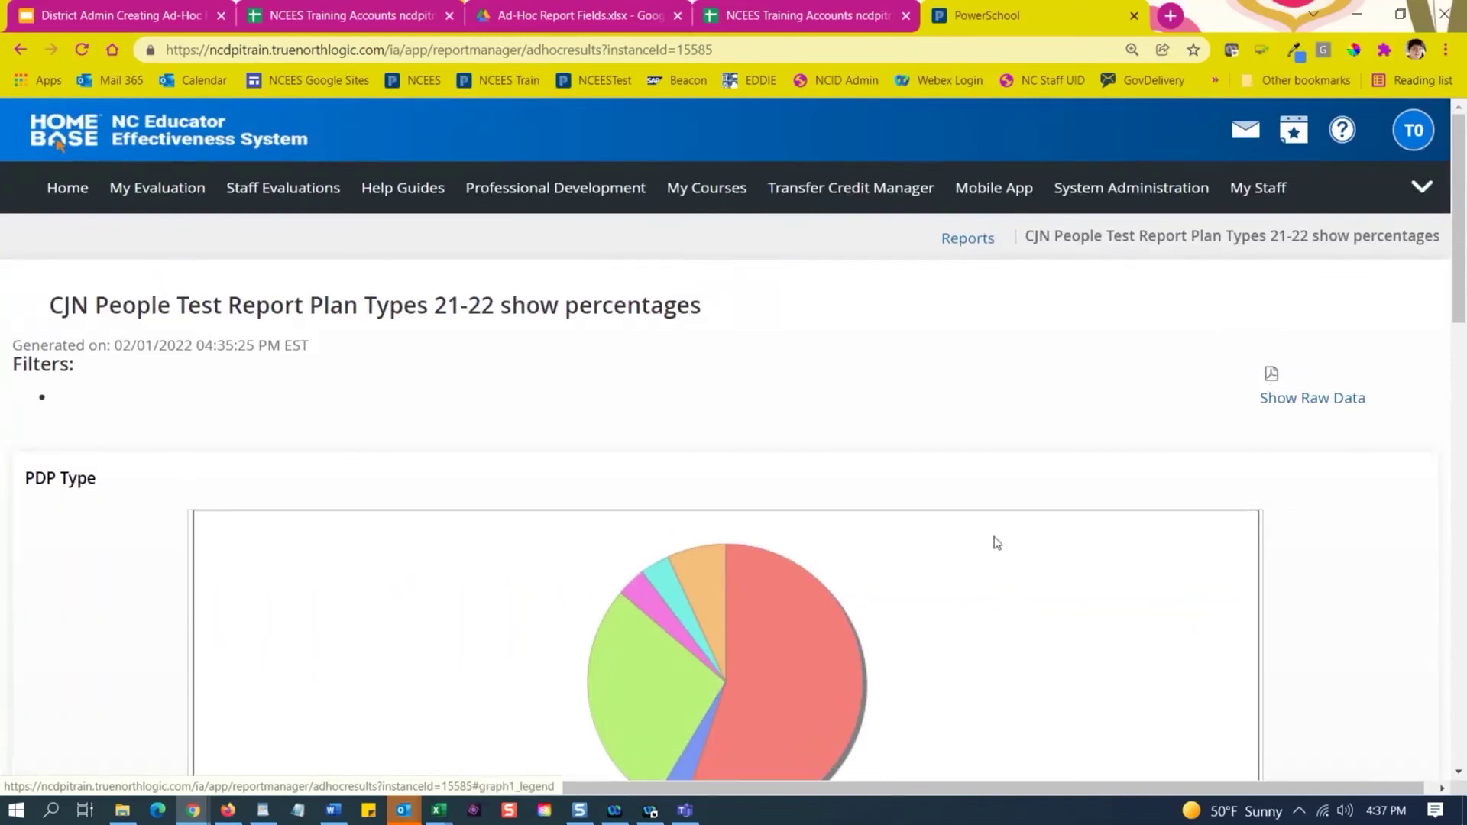
pyautogui.scroll(-14, 986, 539)
pyautogui.scroll(-4, 984, 536)
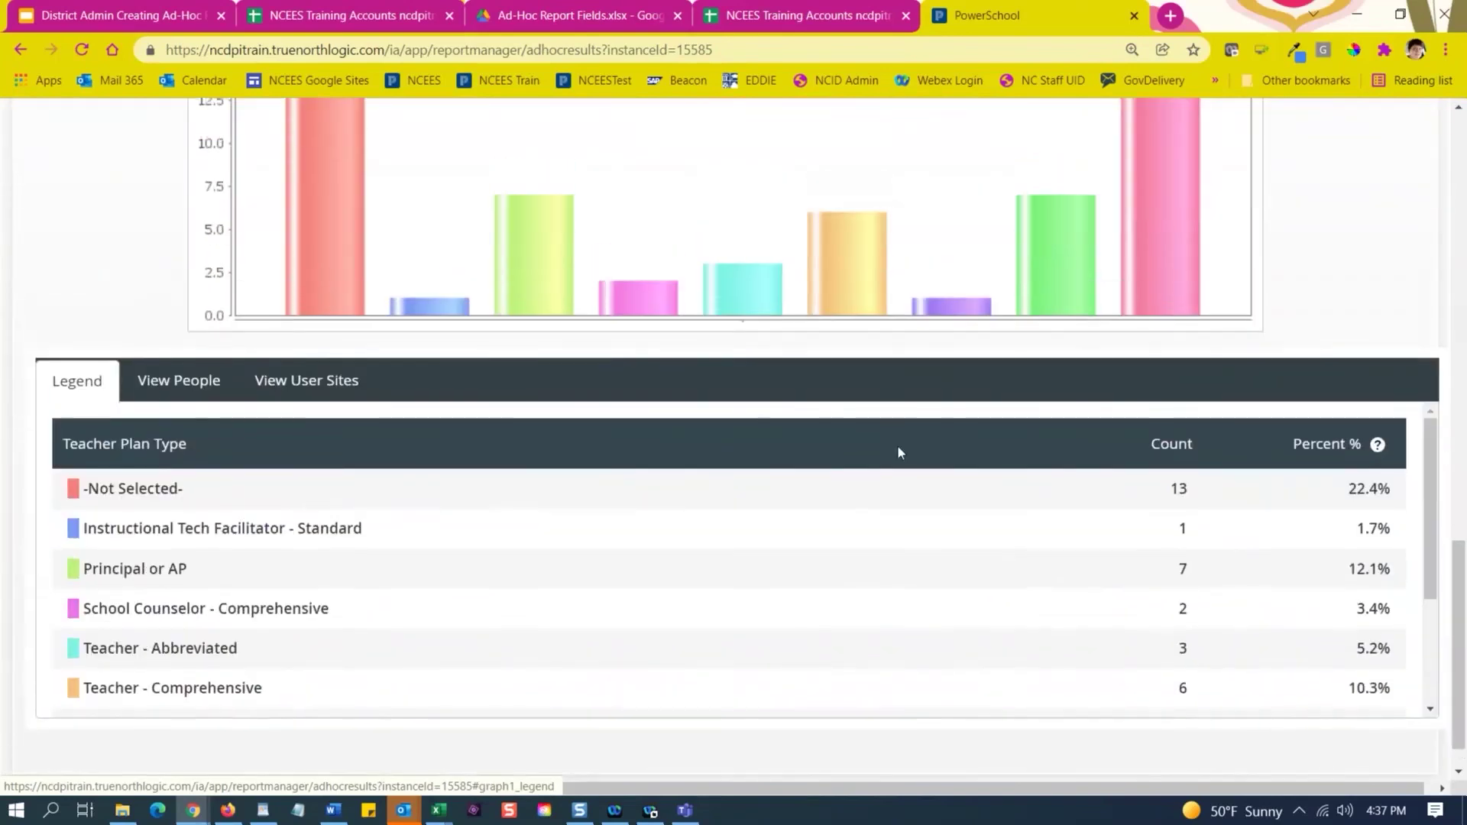
pyautogui.scroll(2, 900, 448)
pyautogui.scroll(-1, 608, 433)
pyautogui.scroll(-2, 739, 536)
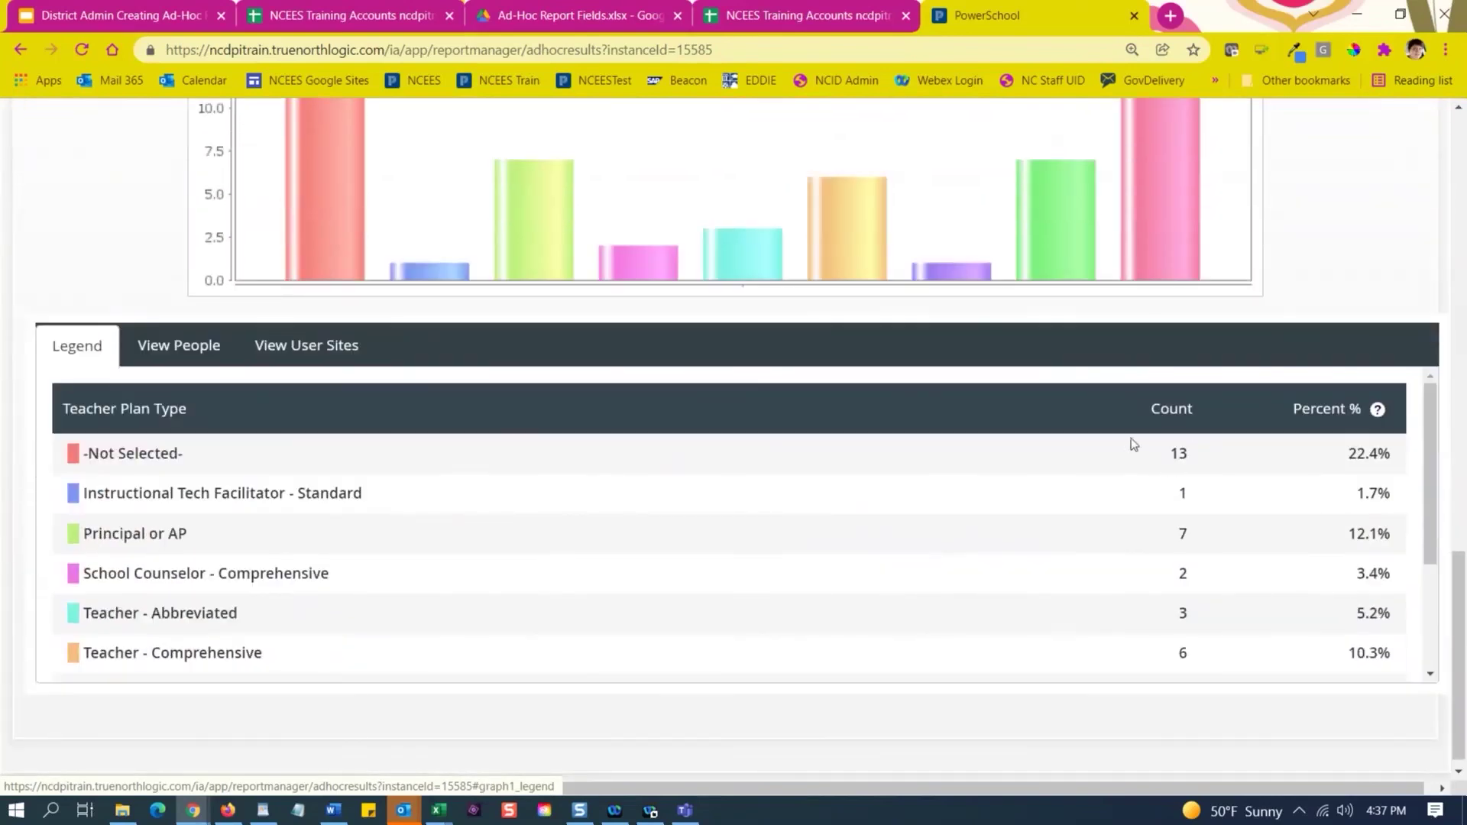
pyautogui.scroll(-3, 1048, 587)
pyautogui.scroll(3, 1051, 588)
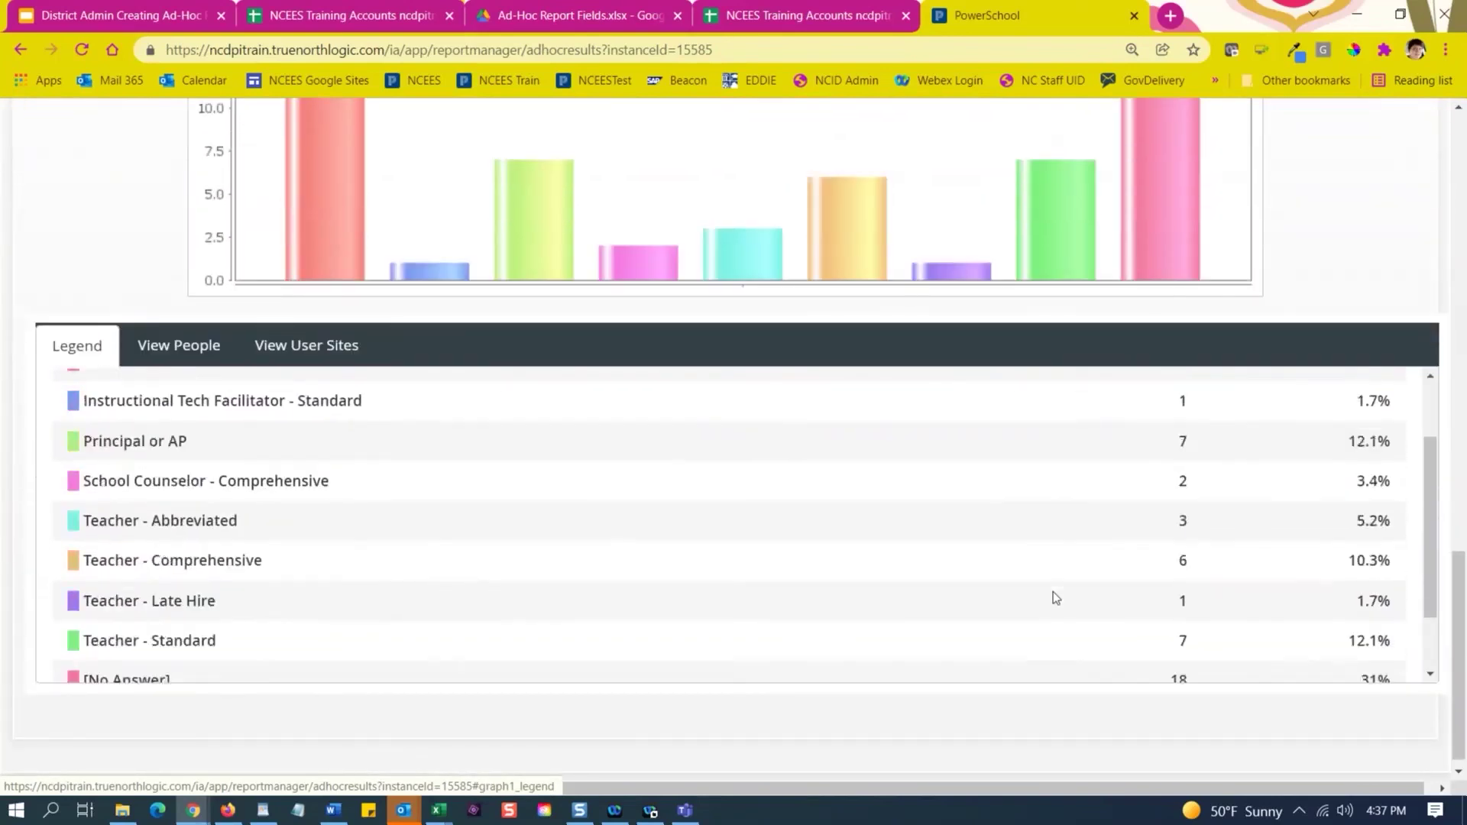
pyautogui.scroll(1, 1053, 598)
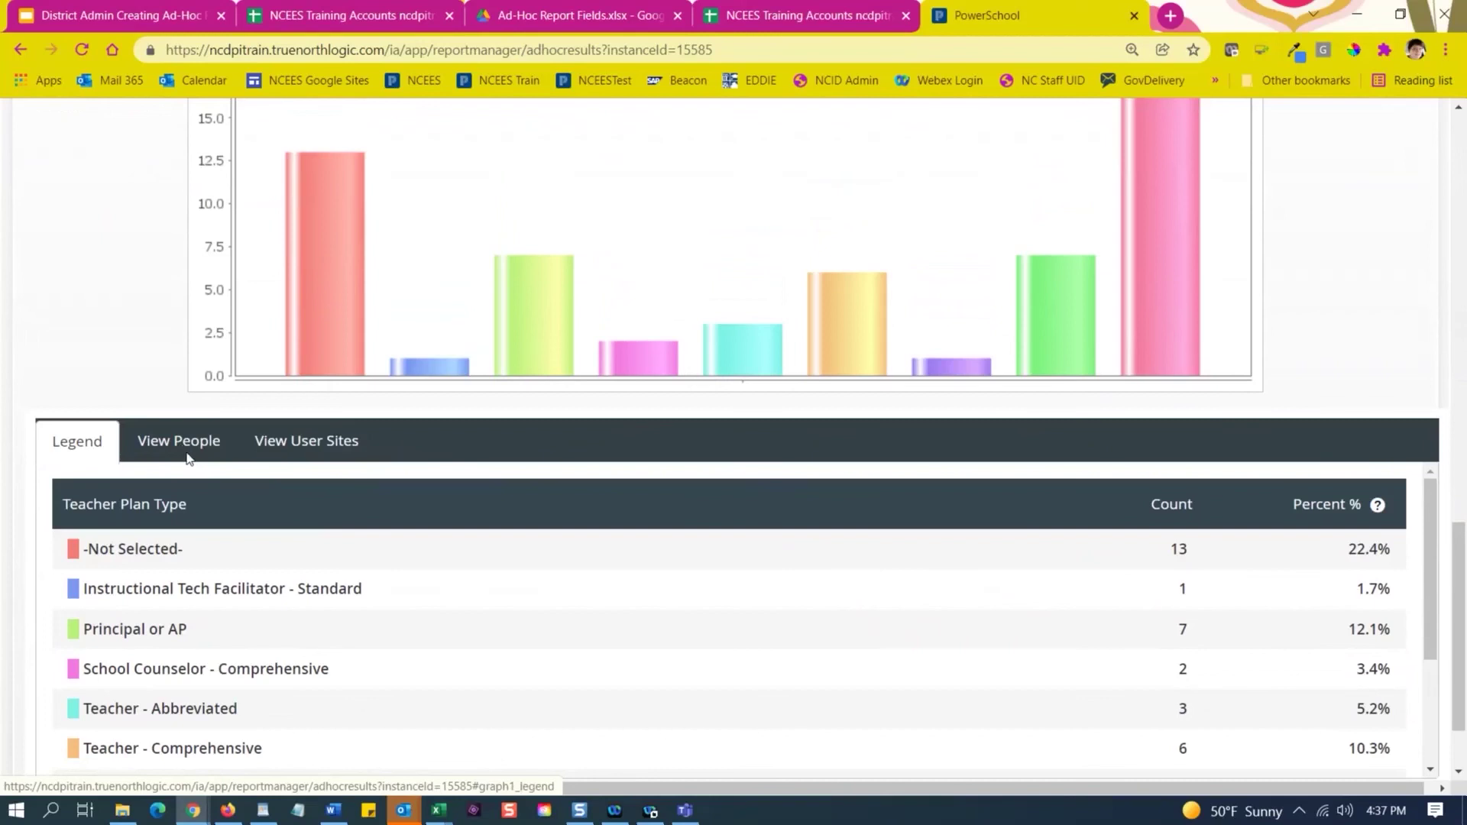
pyautogui.scroll(1, 751, 526)
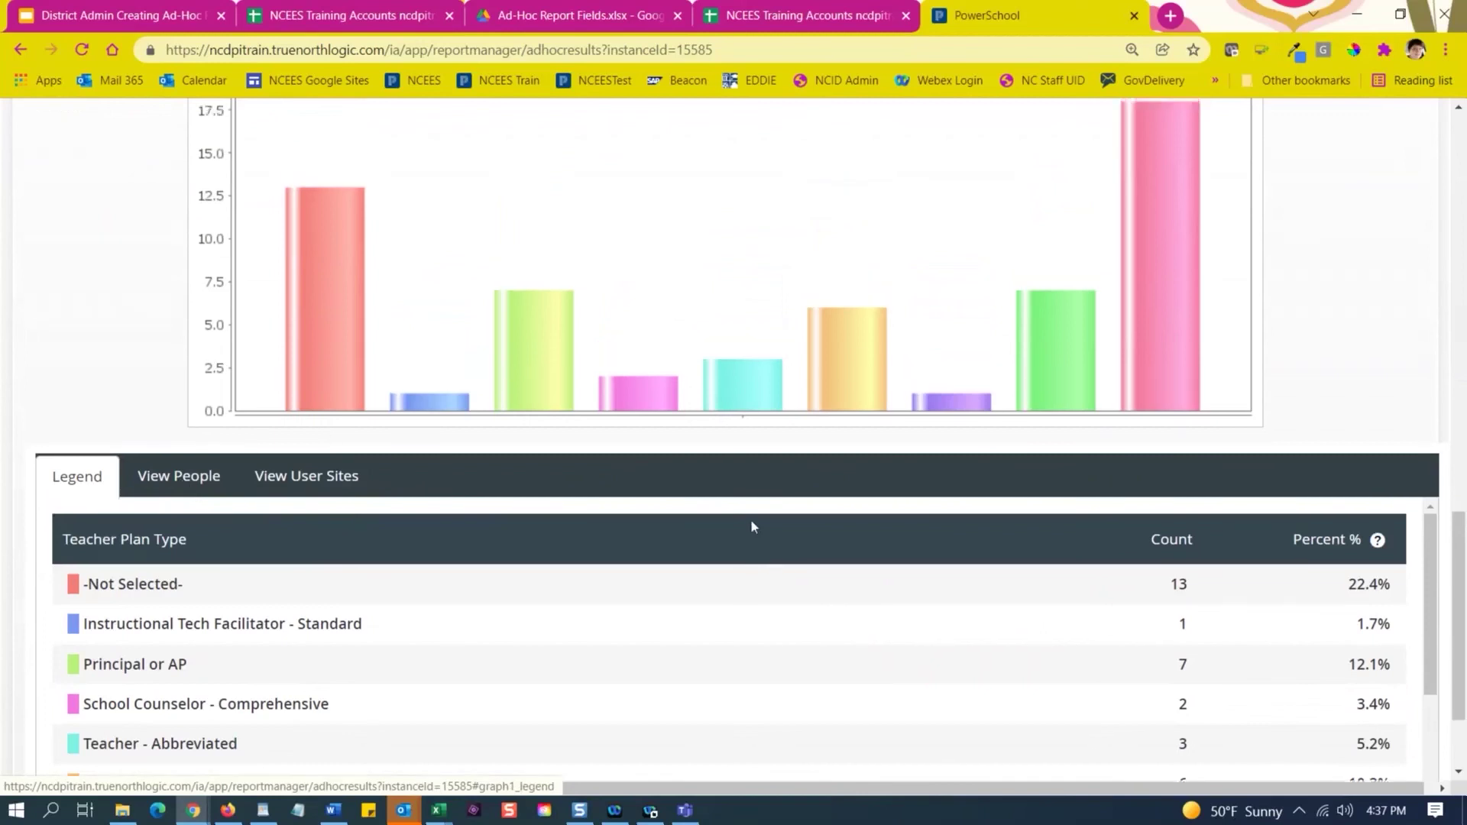
pyautogui.scroll(10, 751, 525)
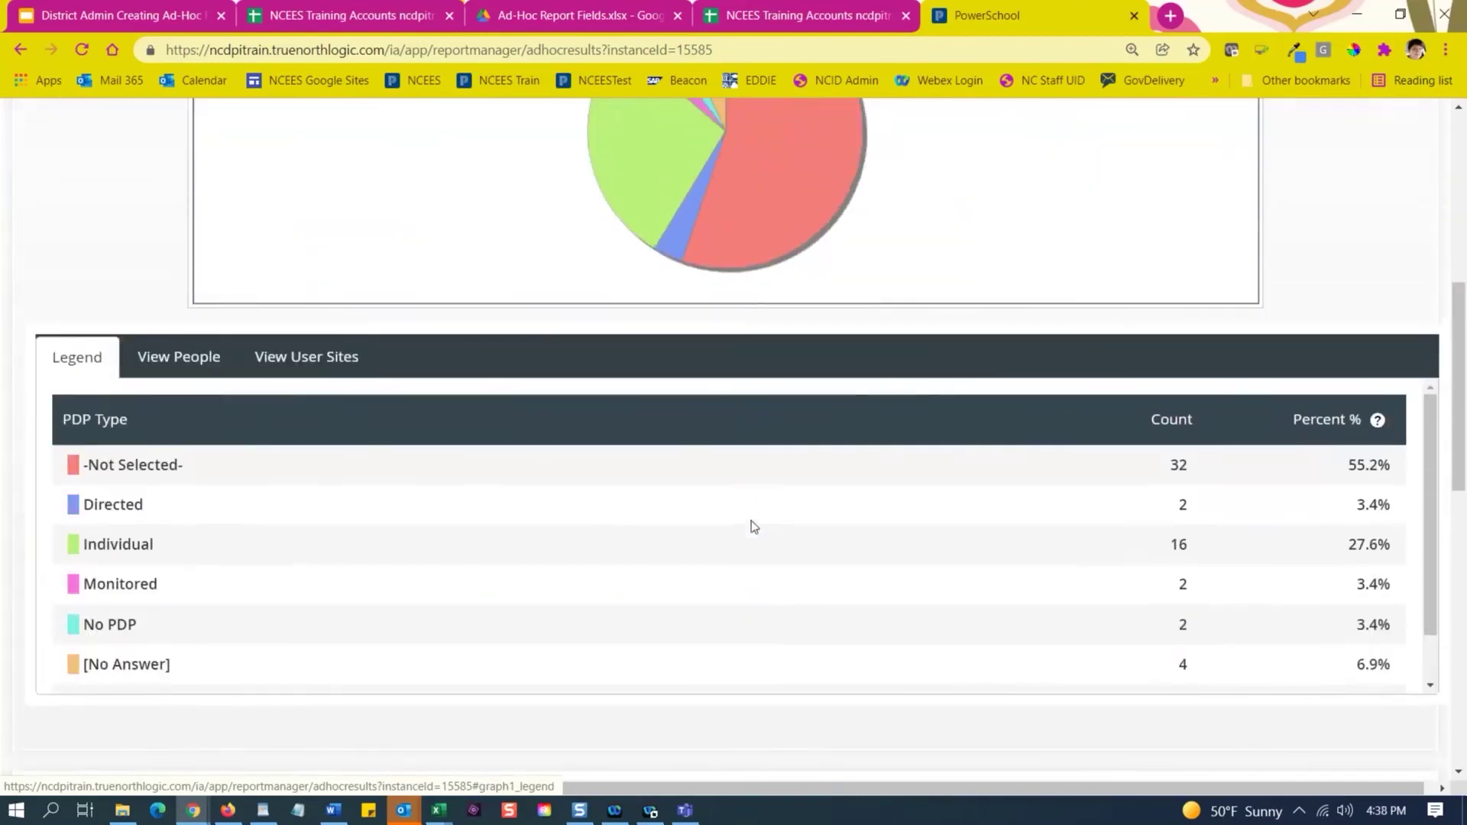
pyautogui.scroll(6, 751, 525)
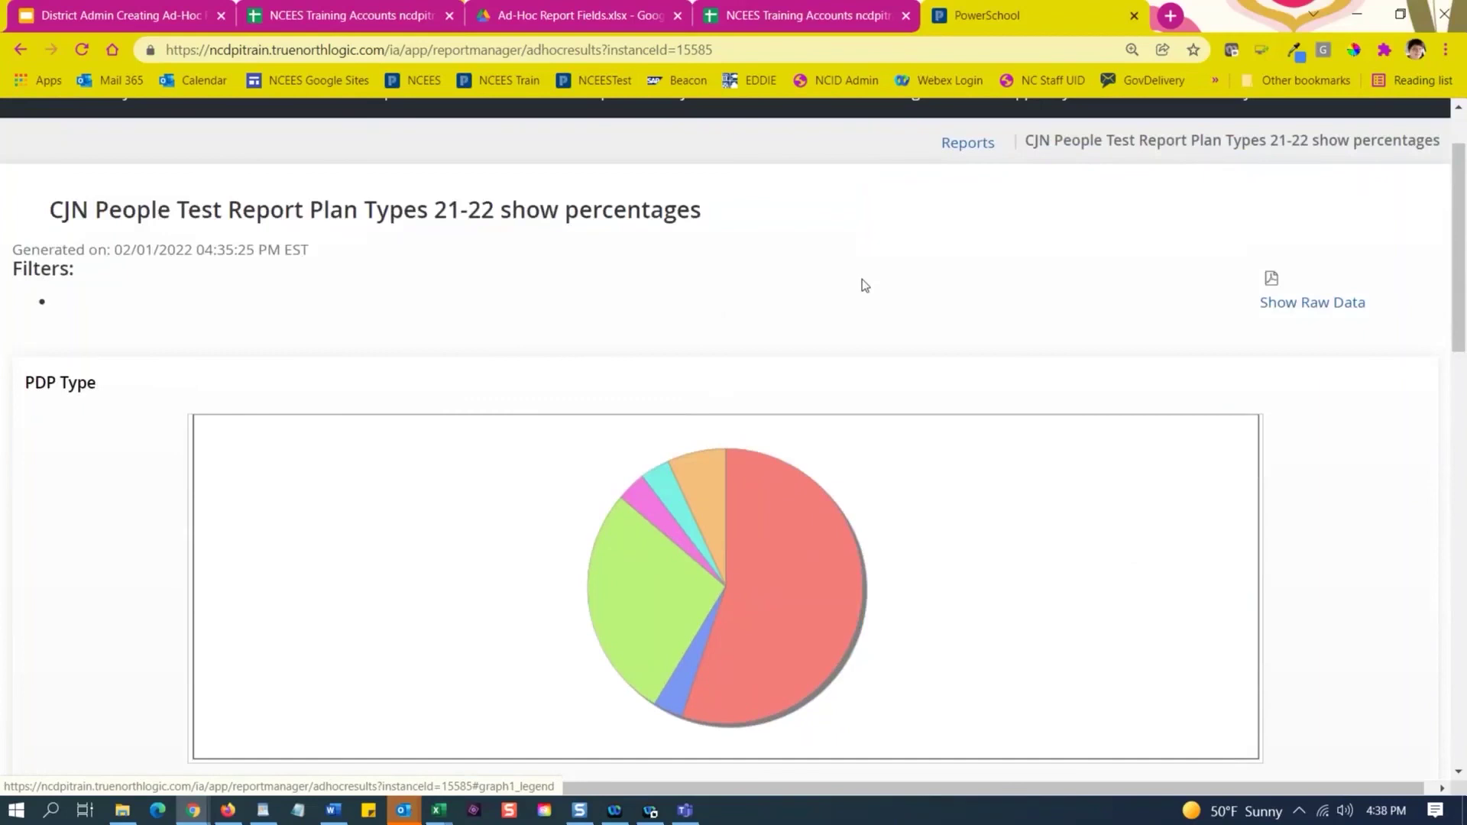
# Show the raw data table, select the Teacher Plan Type legend rows, and return to the top.
pyautogui.click(1306, 305)
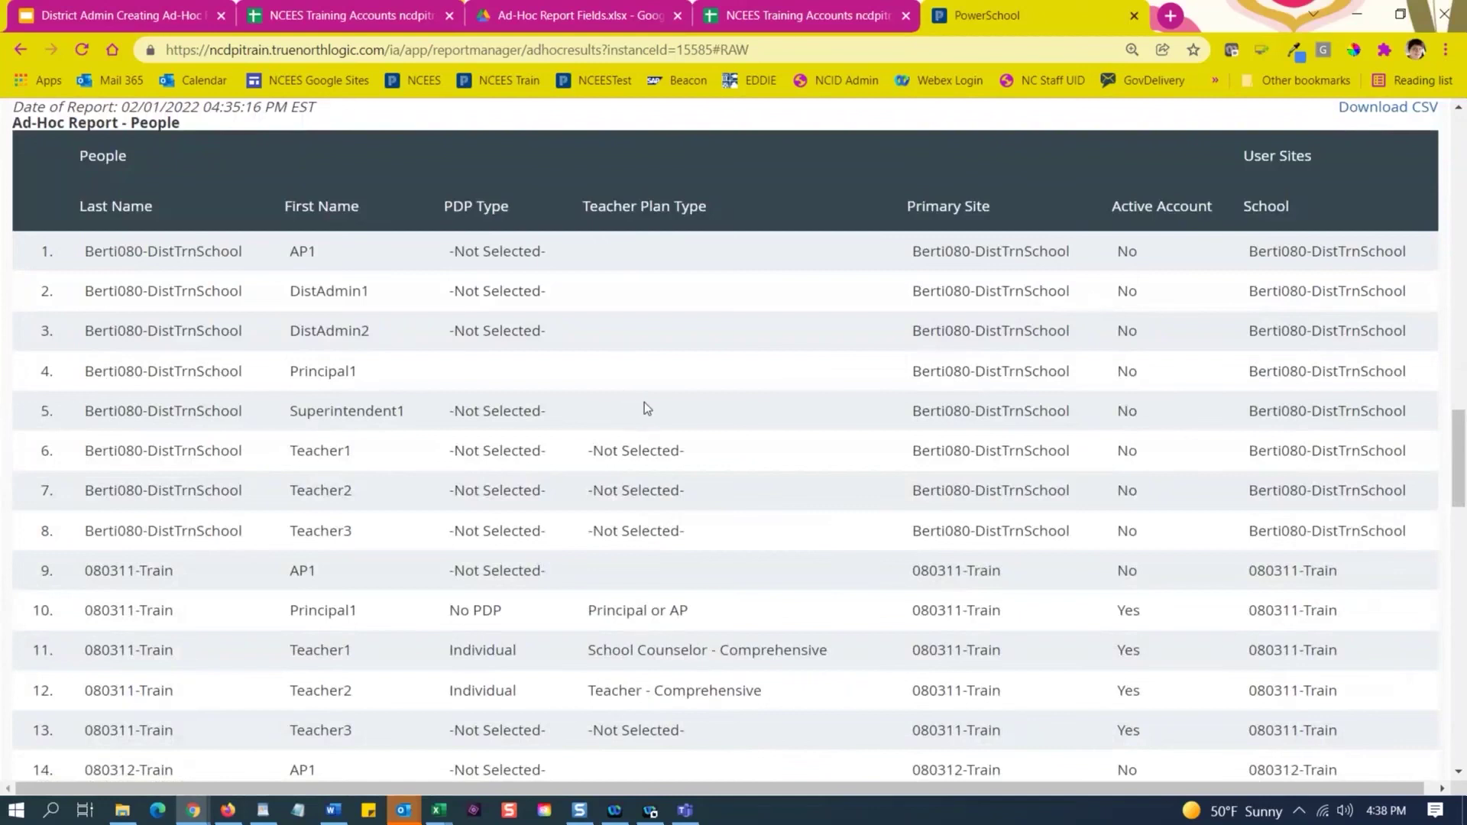
pyautogui.scroll(8, 644, 402)
pyautogui.scroll(-10, 654, 401)
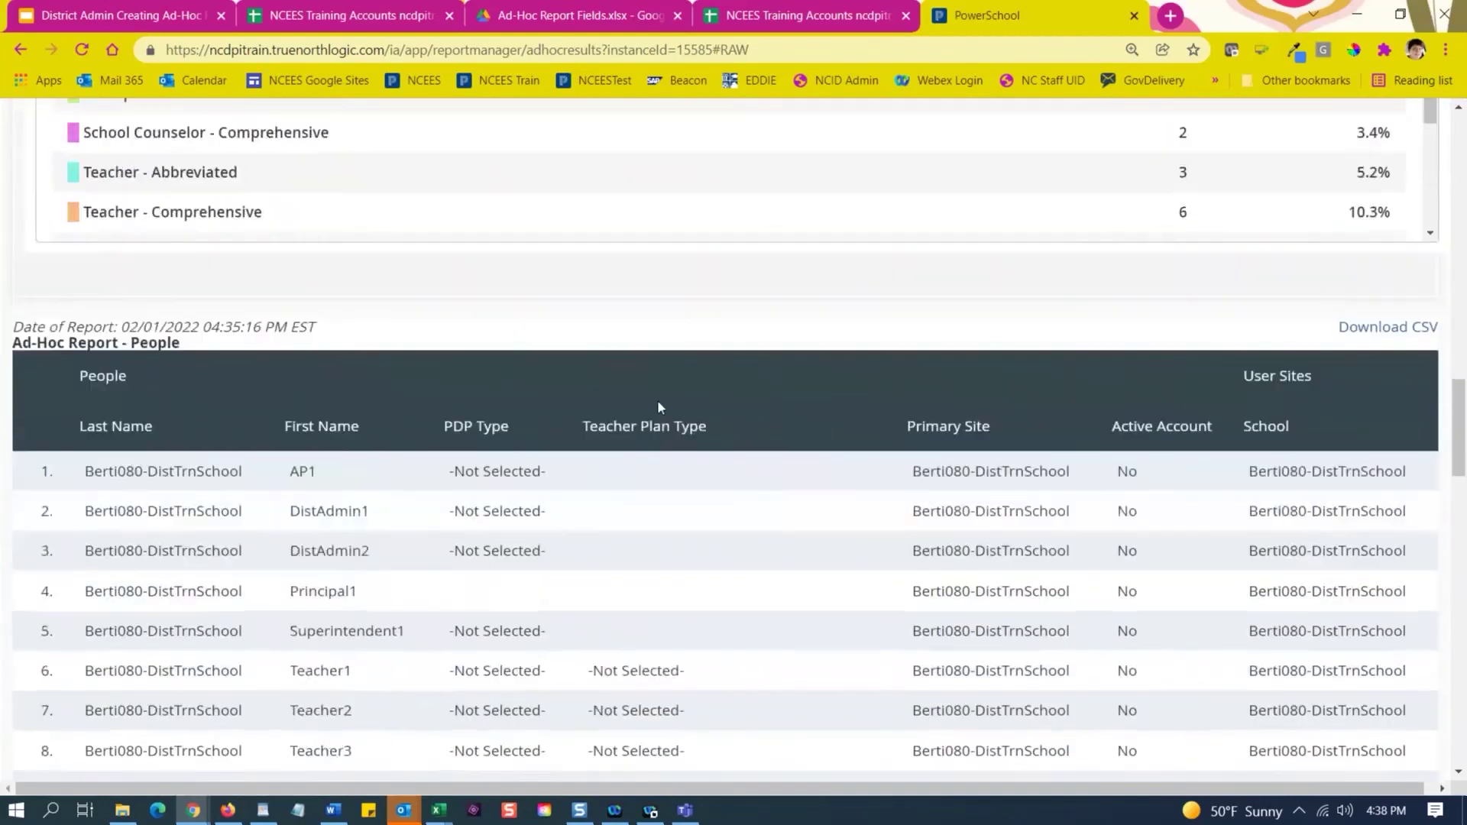
pyautogui.scroll(4, 658, 402)
pyautogui.scroll(1, 658, 401)
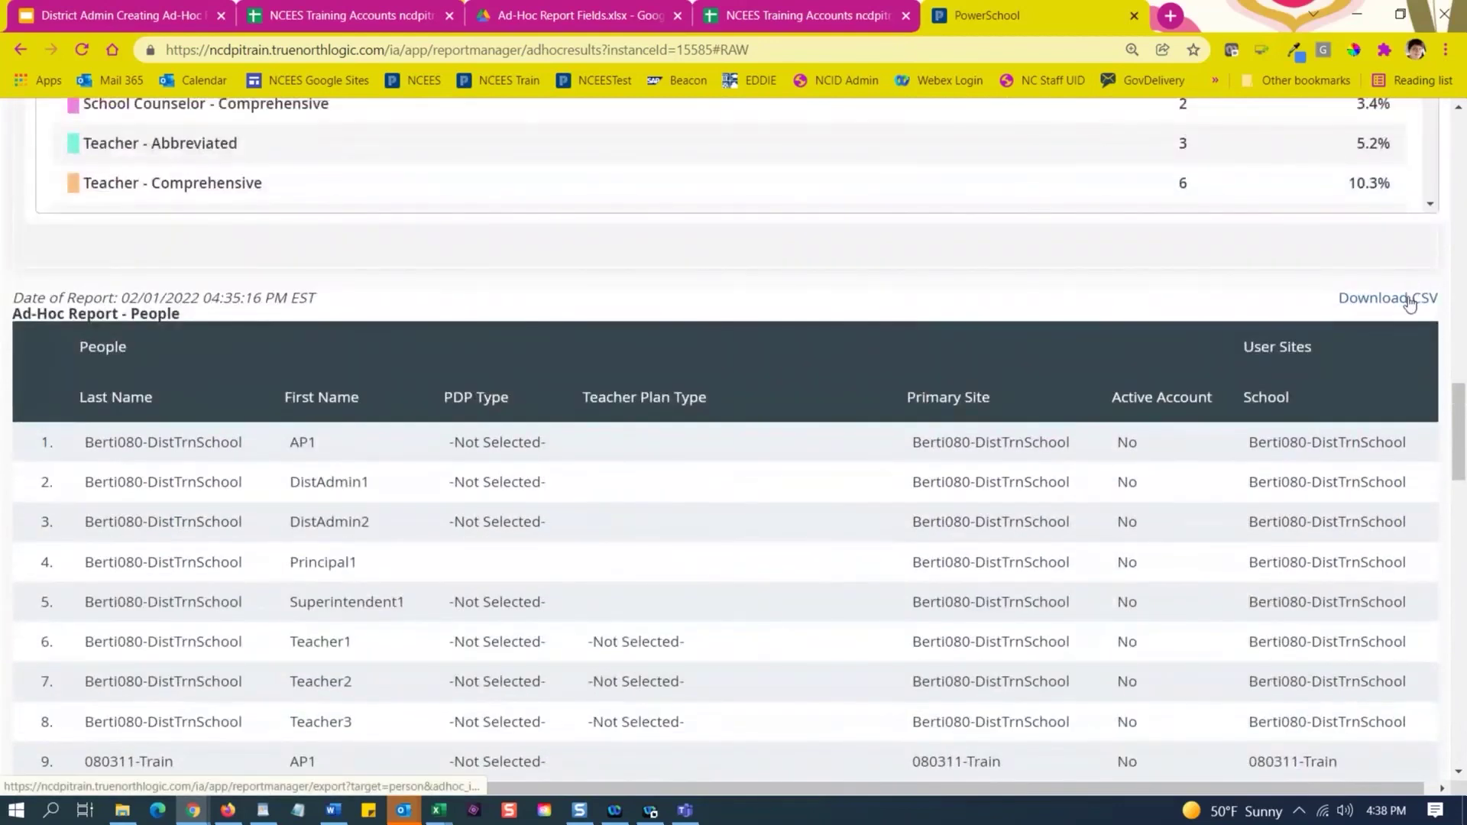
pyautogui.scroll(4, 954, 326)
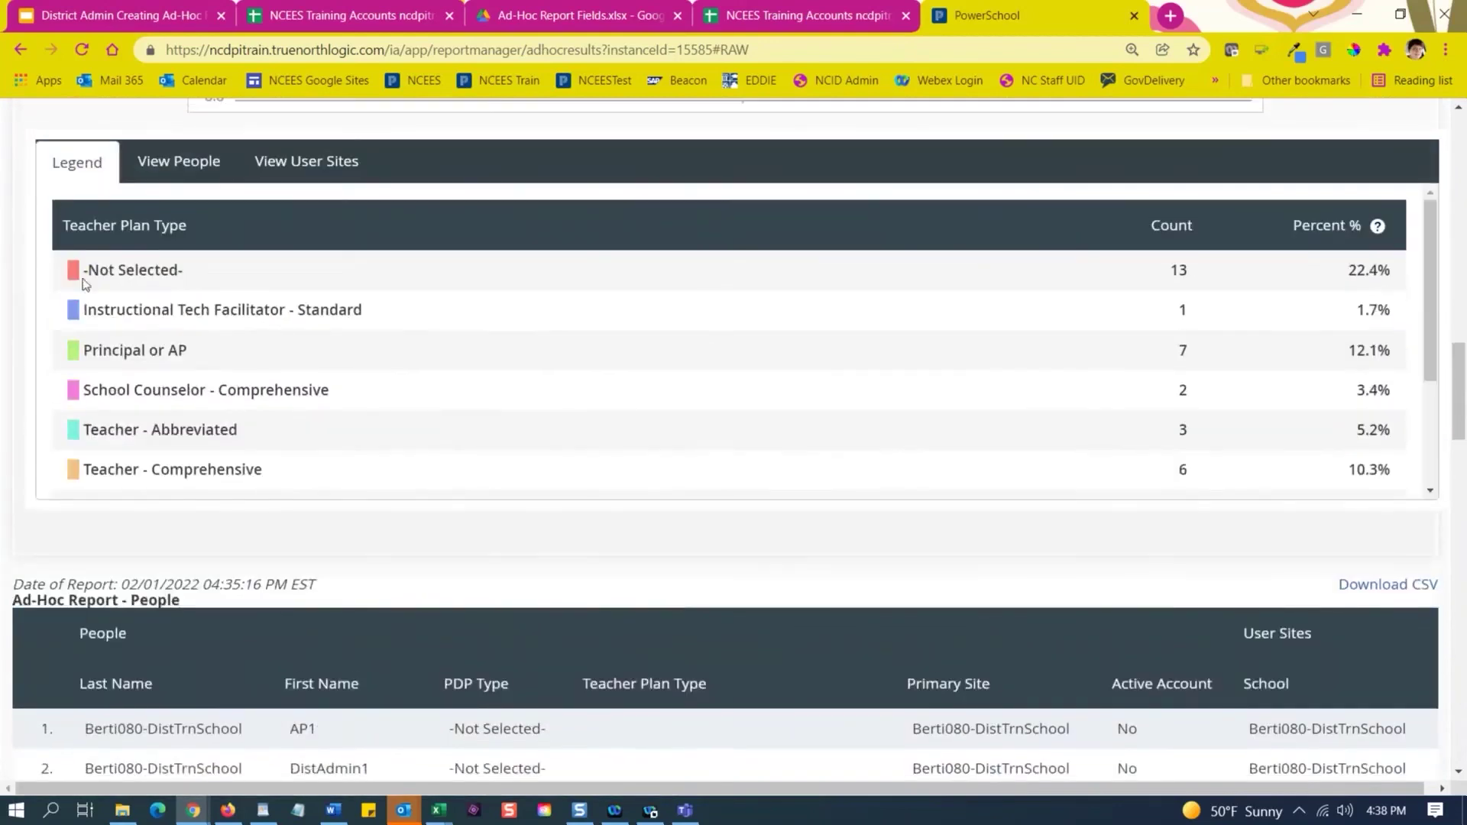
pyautogui.moveTo(61, 224); pyautogui.dragTo(1394, 479)
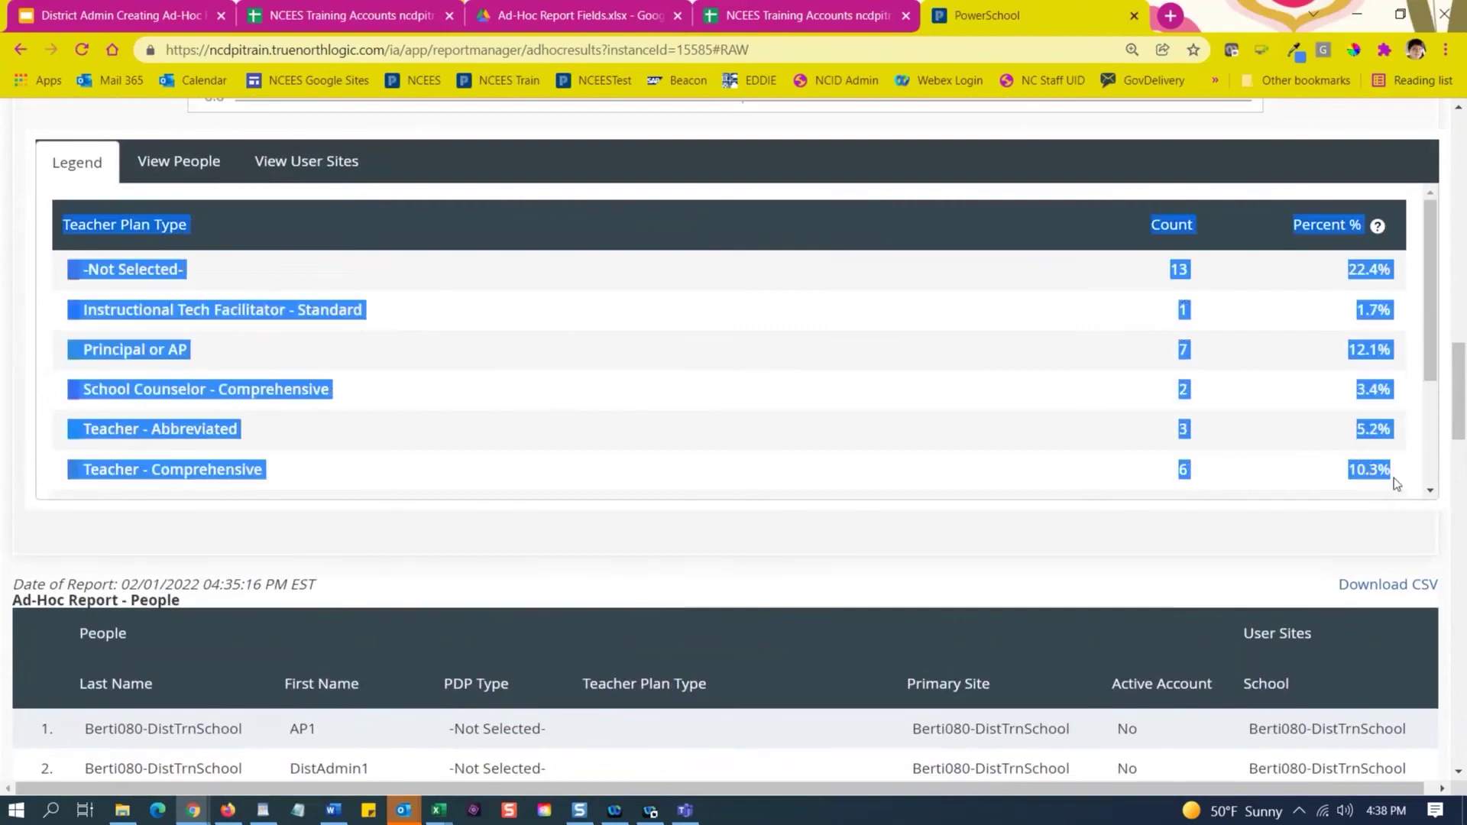
pyautogui.scroll(14, 895, 393)
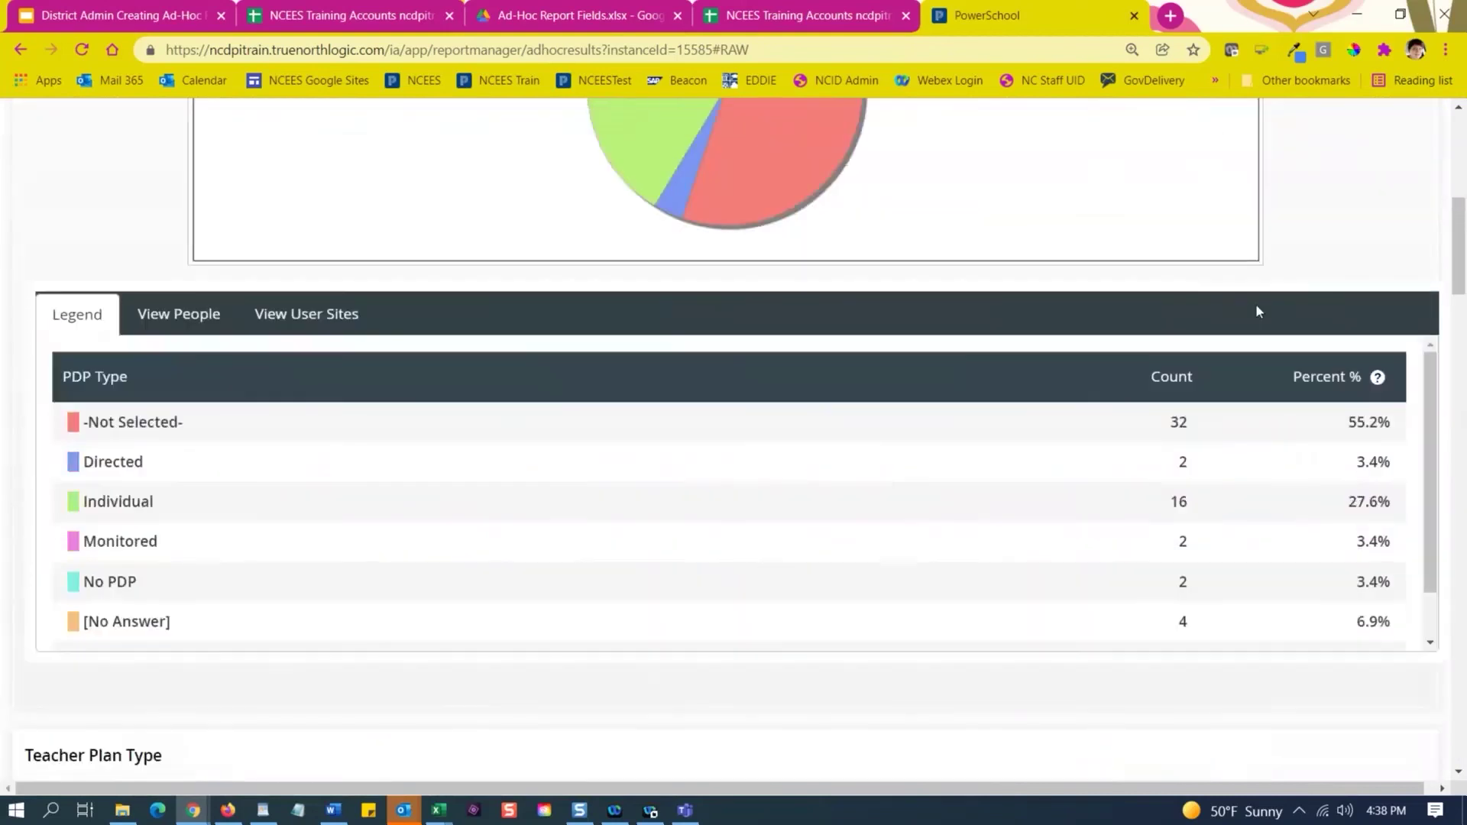
pyautogui.scroll(5, 1269, 305)
pyautogui.scroll(-1, 879, 466)
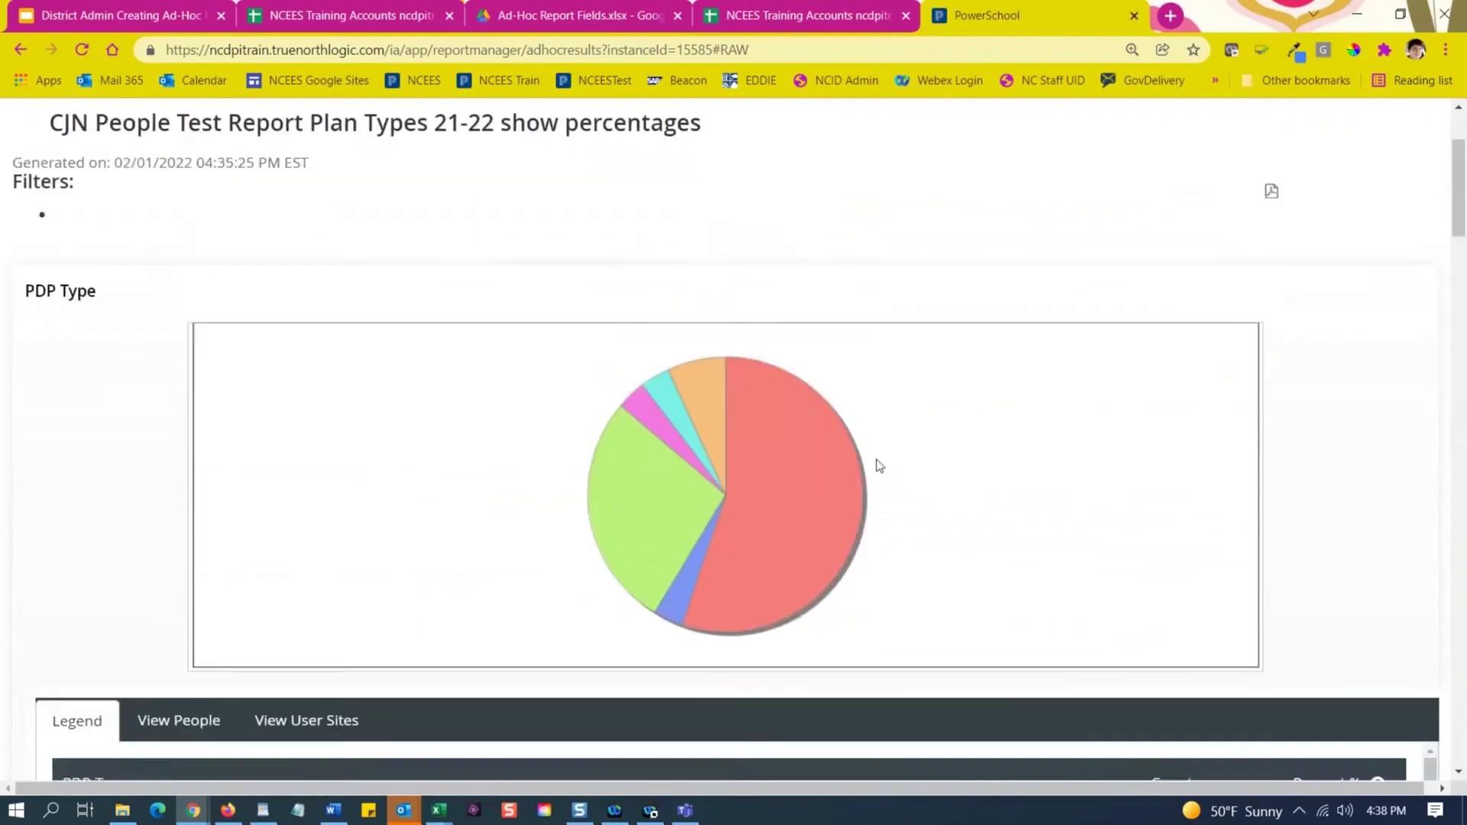
pyautogui.scroll(-6, 879, 466)
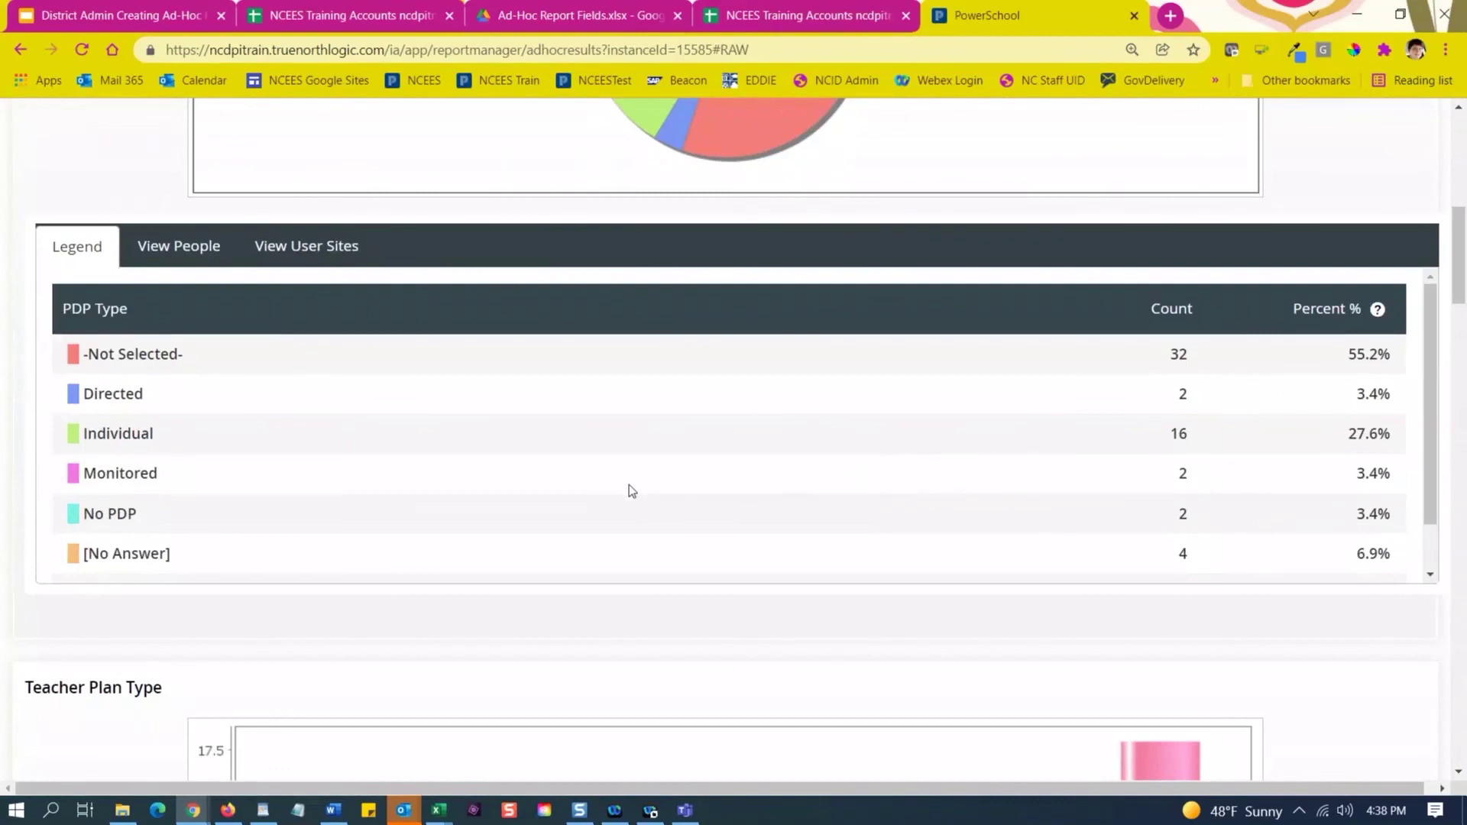
pyautogui.scroll(6, 630, 484)
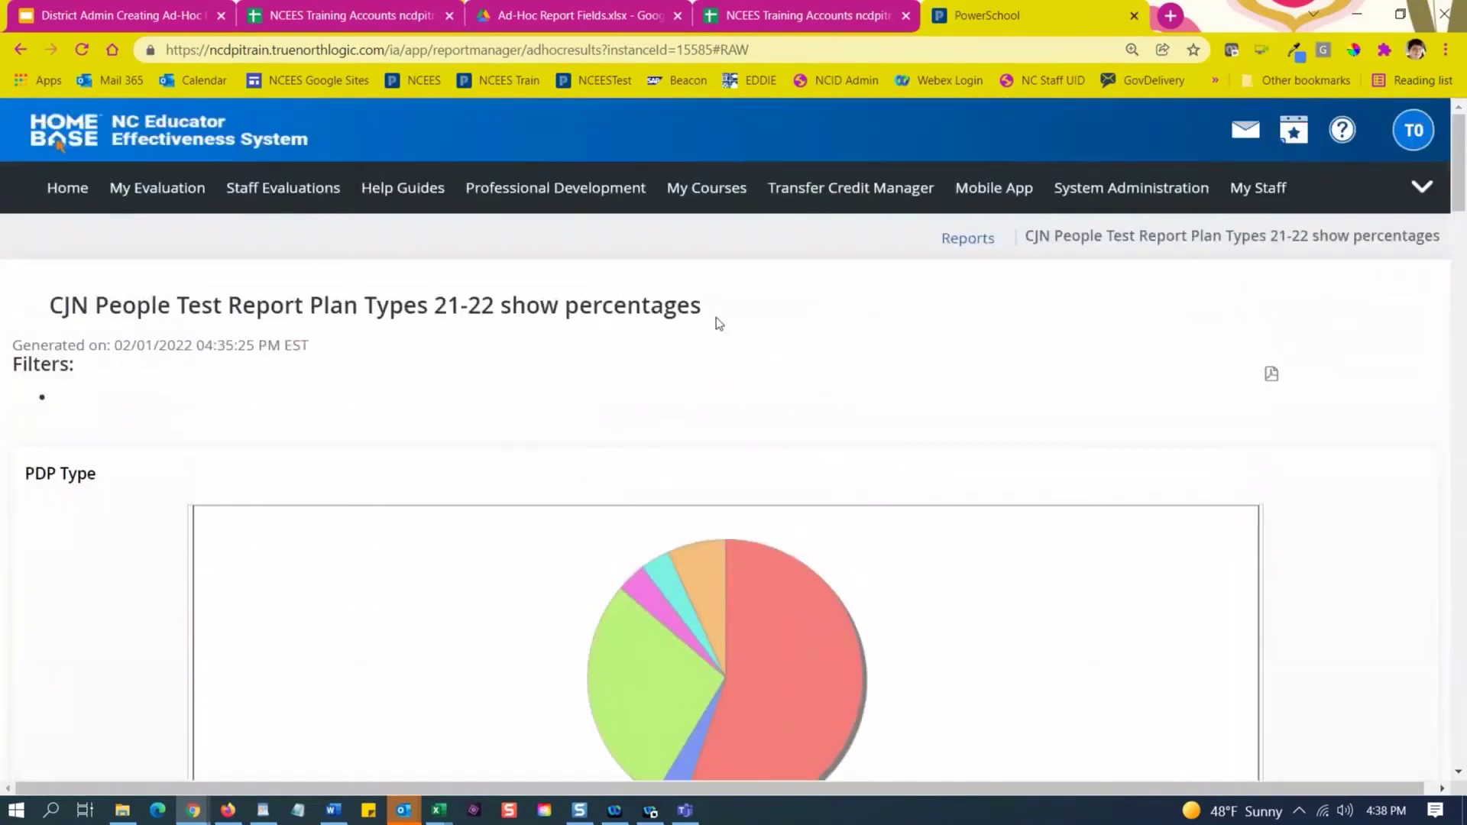